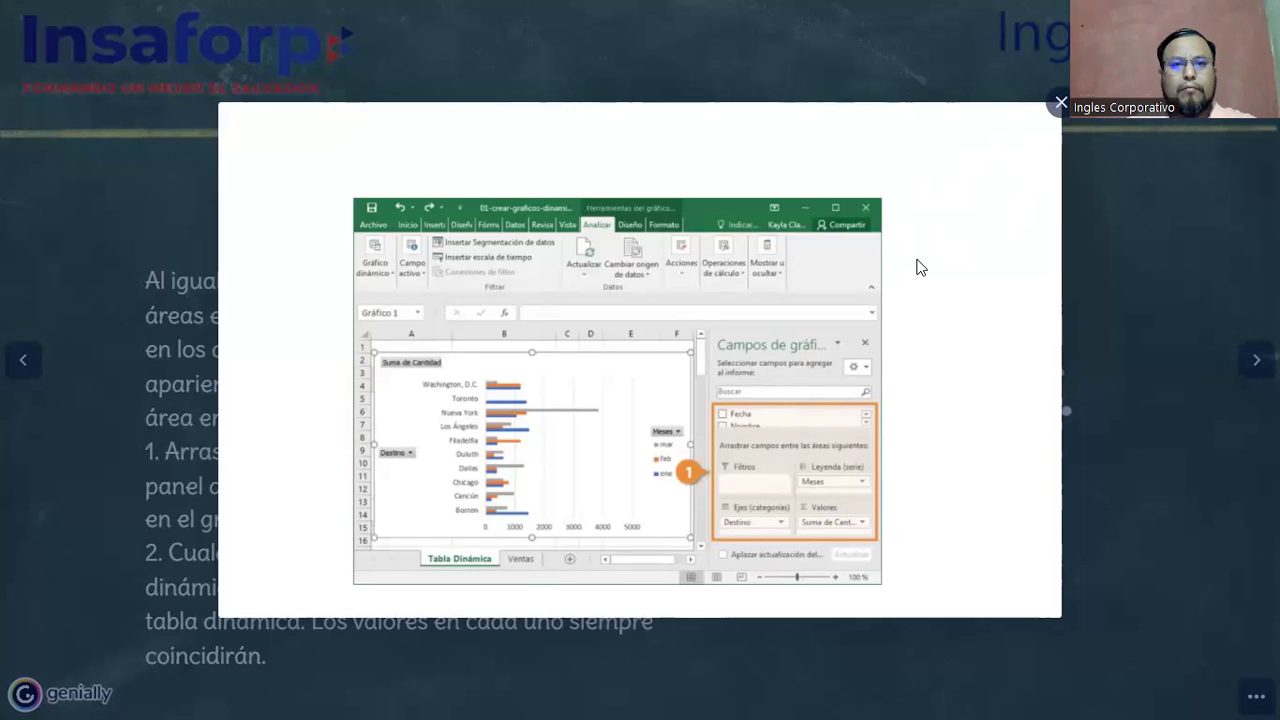
pyautogui.press('Escape')
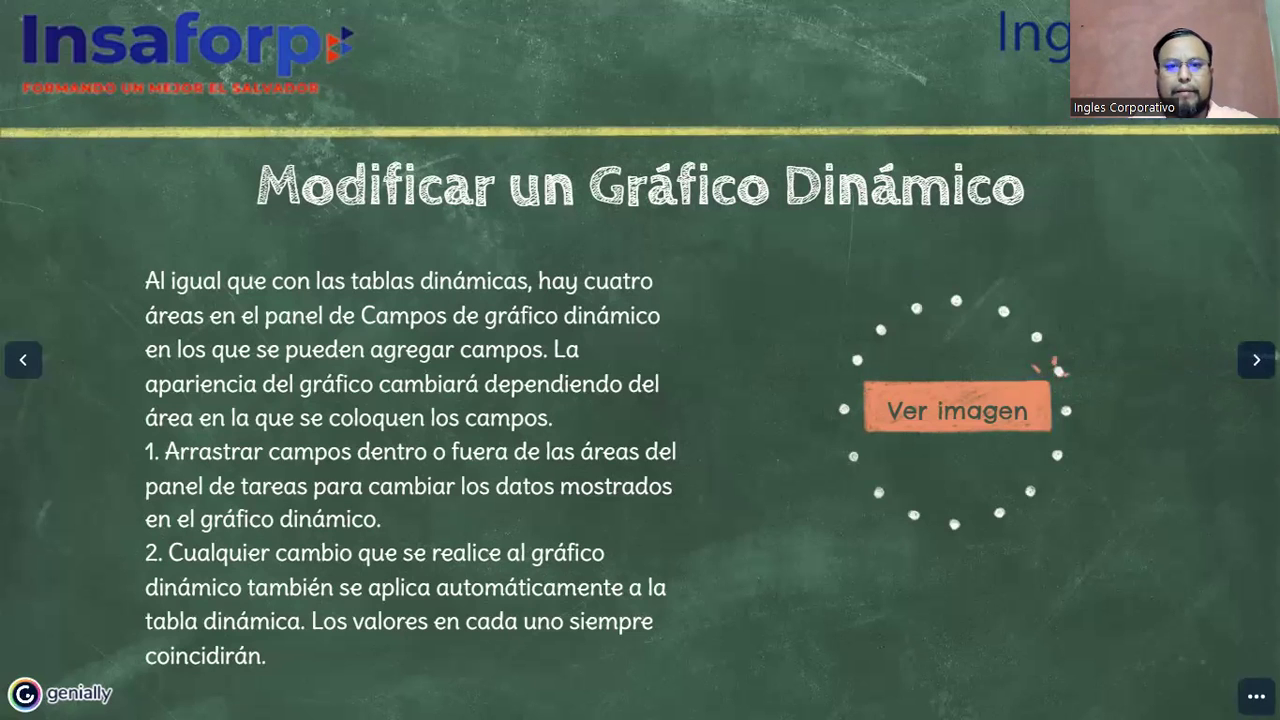
pyautogui.press('Right')
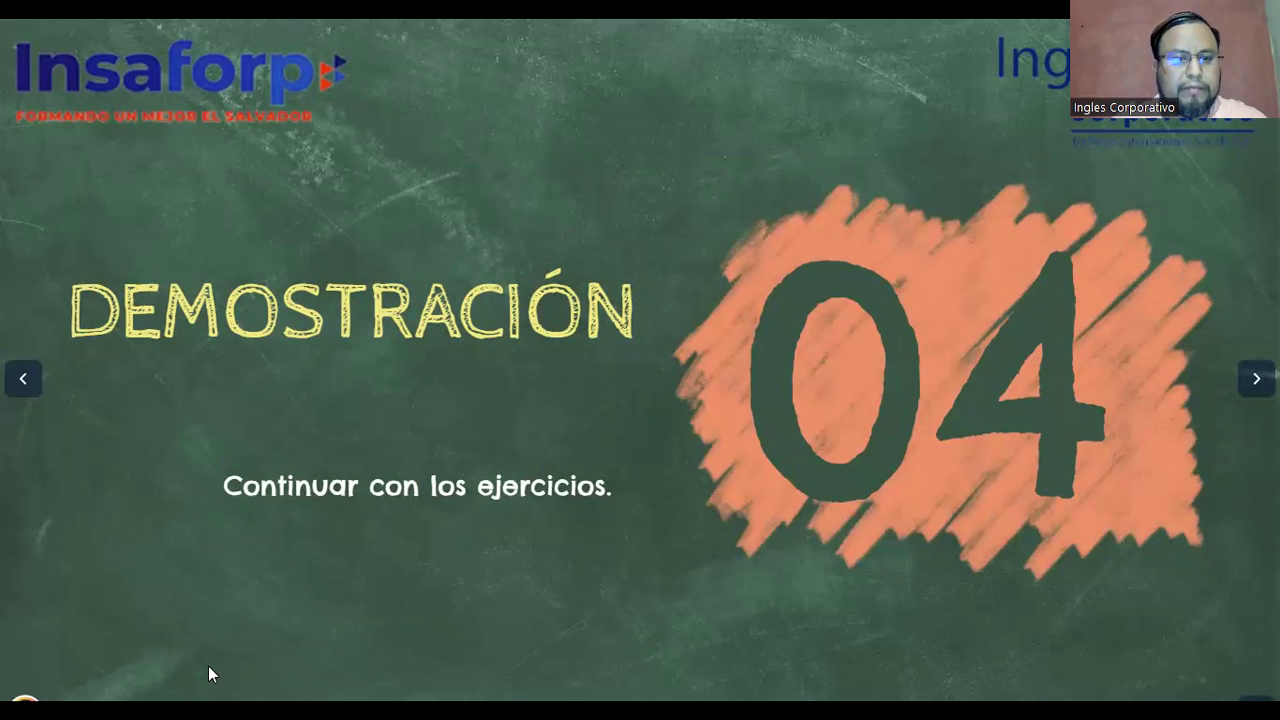
# Switch to the Ejercicios_Participantes workbook in Excel and move the Hoja1 pivot chart left so it starts at column C beneath the pivot table
pyautogui.hotkey('alt', 'Tab')
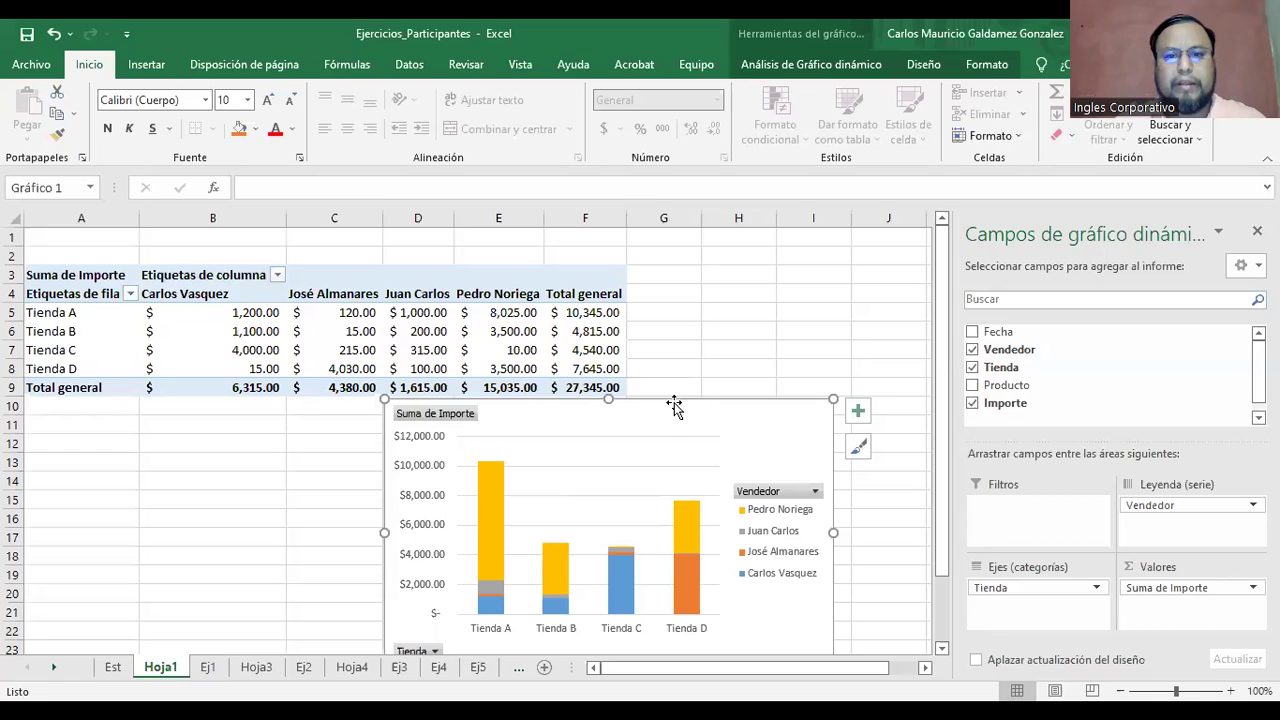
pyautogui.moveTo(638, 417); pyautogui.dragTo(541, 419)
# Apply the dollar accounting format to the Importe values in F3:F31 on sheet Ej2
pyautogui.click(207, 668)
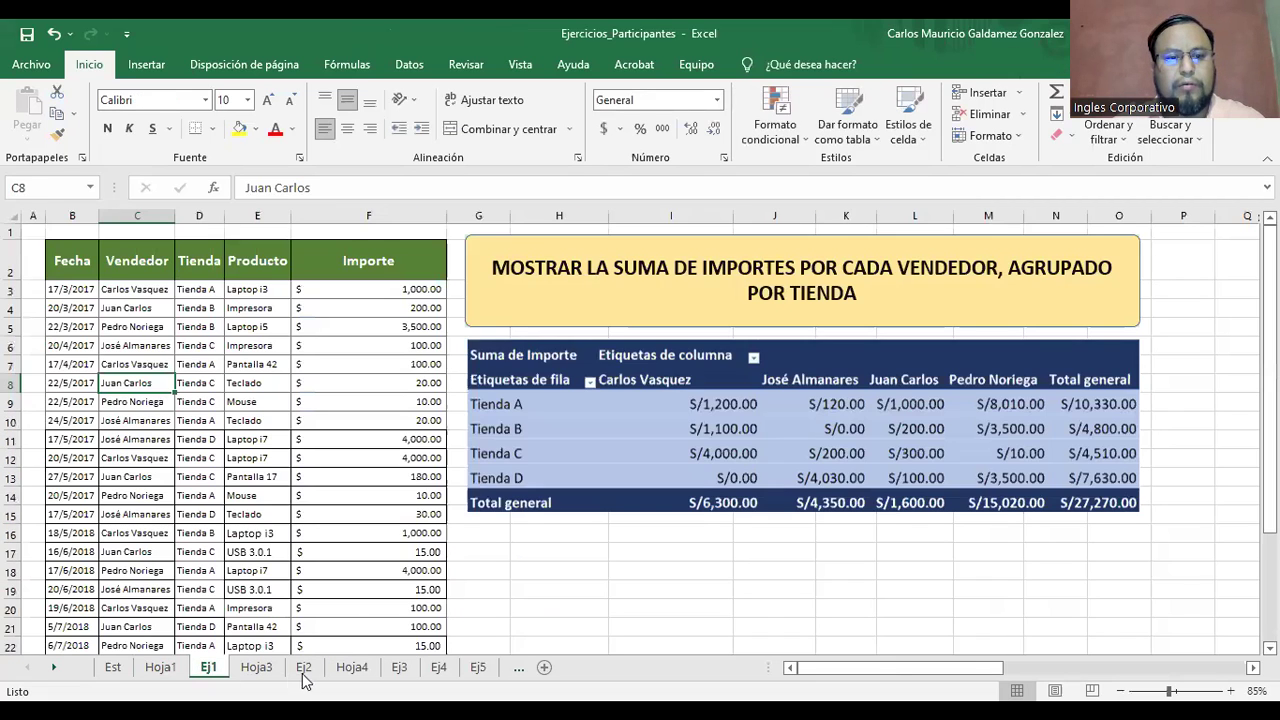
pyautogui.click(304, 668)
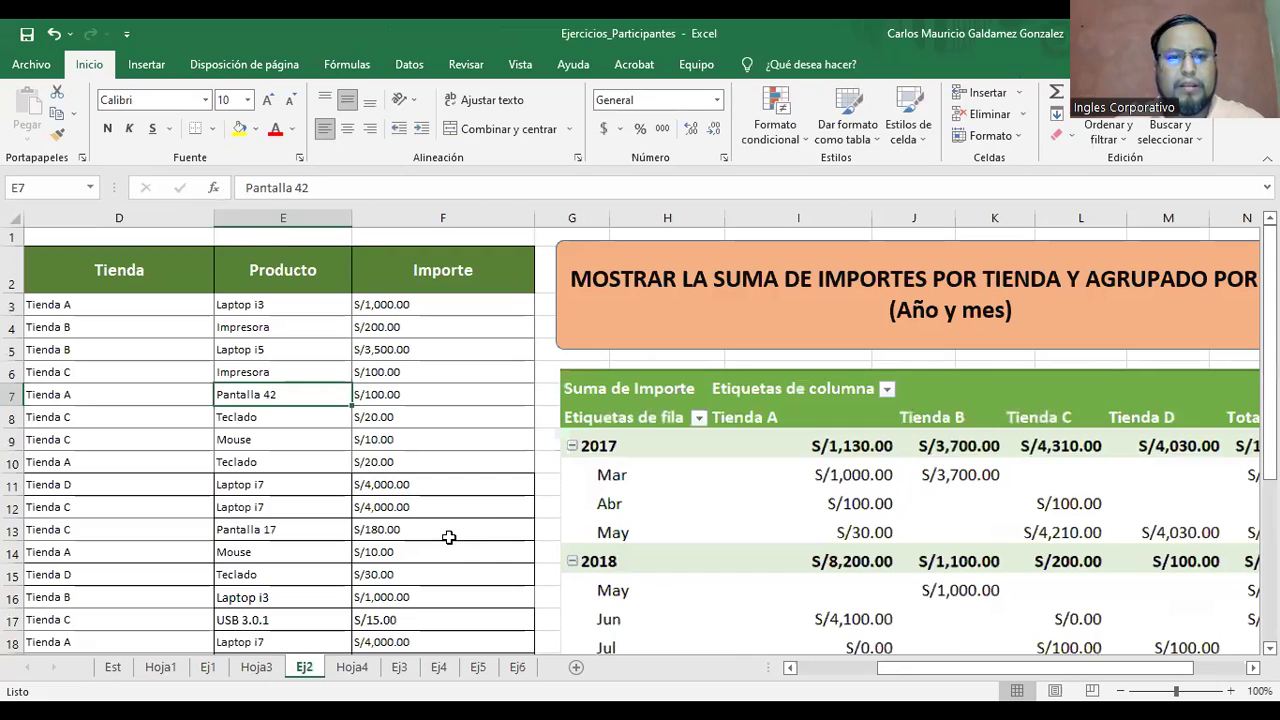
pyautogui.click(812, 667)
pyautogui.keyDown('ctrl'); pyautogui.scroll(-1, 404, 472); pyautogui.keyUp('ctrl')
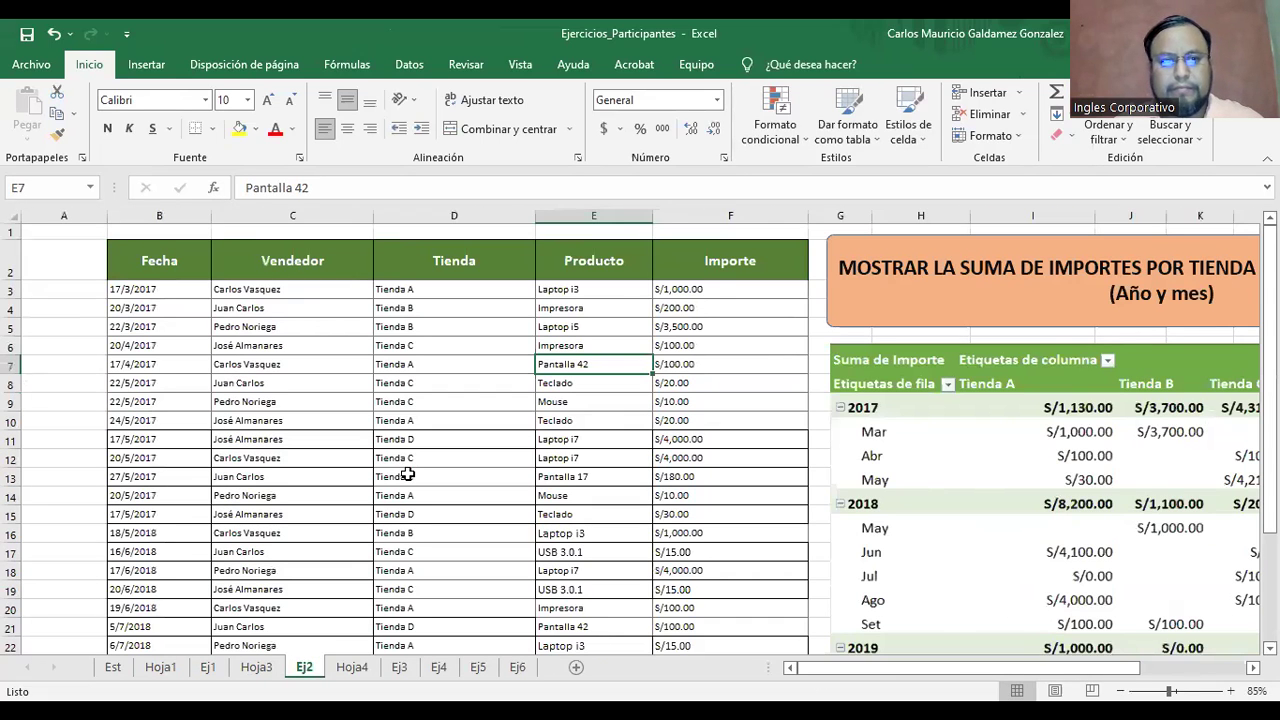
pyautogui.scroll(-1, 408, 474)
pyautogui.moveTo(566, 276); pyautogui.dragTo(600, 650)
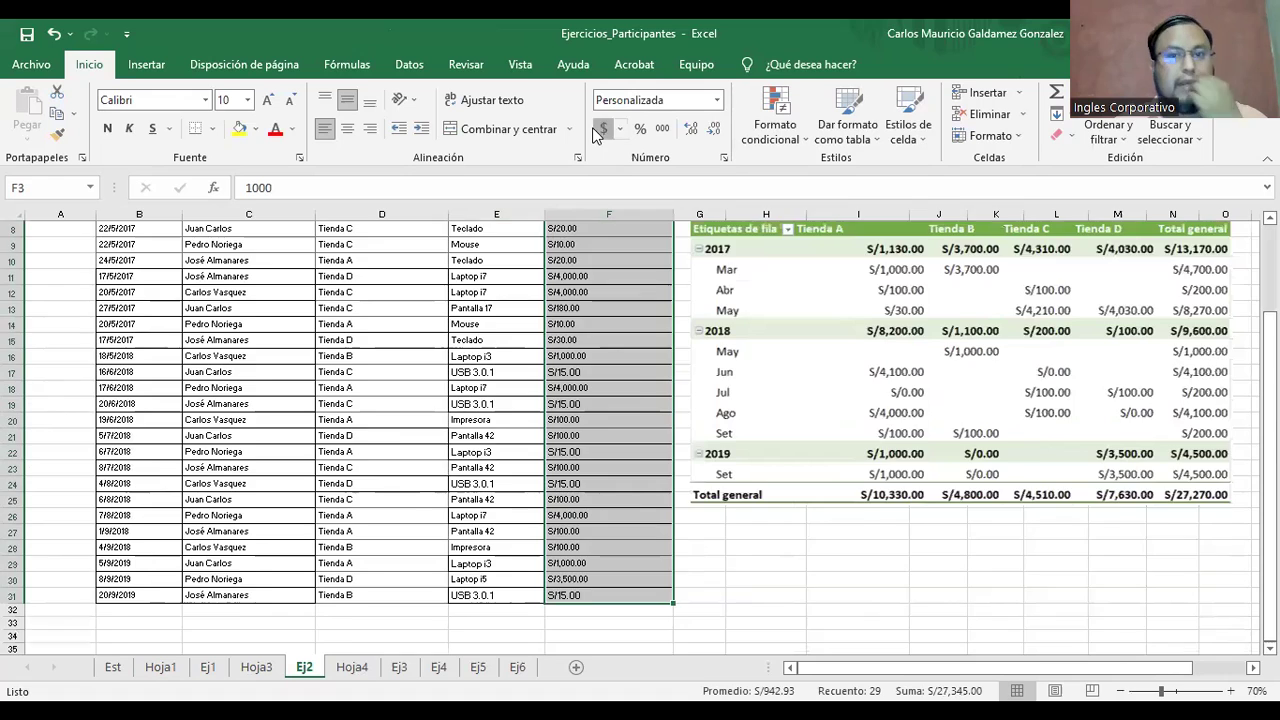
pyautogui.click(603, 128)
pyautogui.scroll(2, 520, 510)
pyautogui.scroll(1, 520, 510)
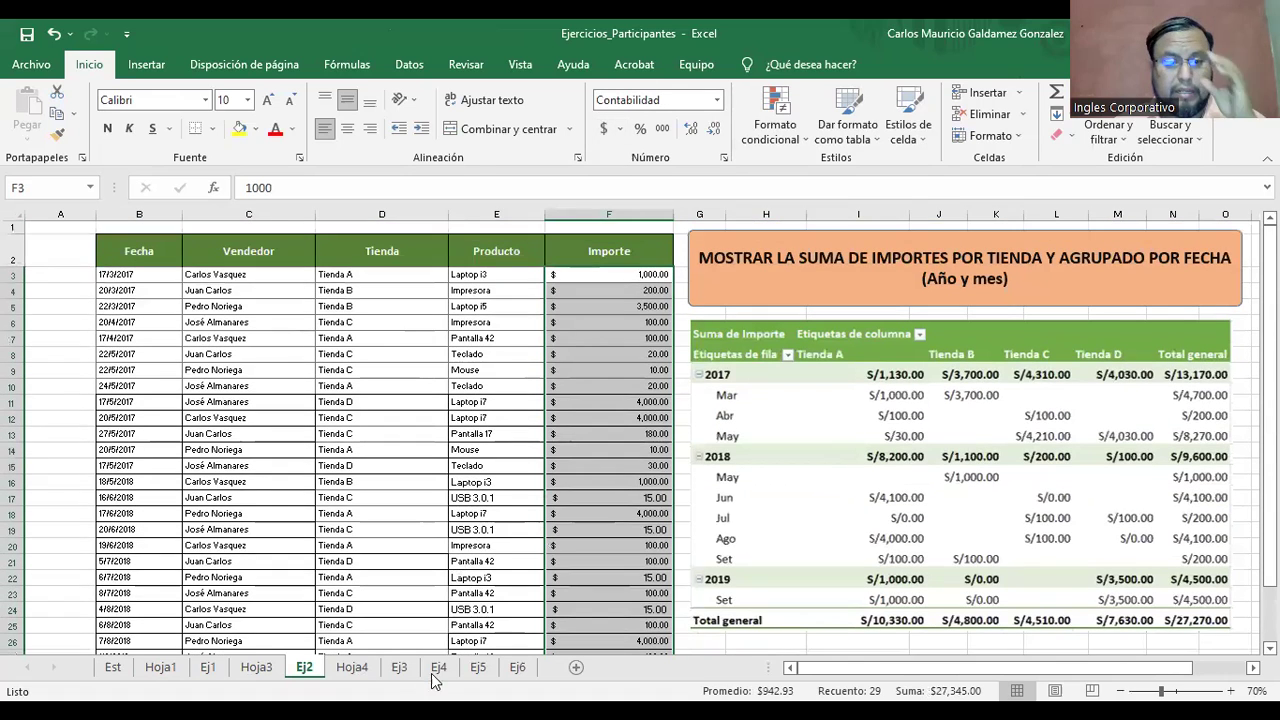
# Check which exercise Hoja1 belongs to and move the Hoja1 sheet directly after Ej1
pyautogui.click(210, 668)
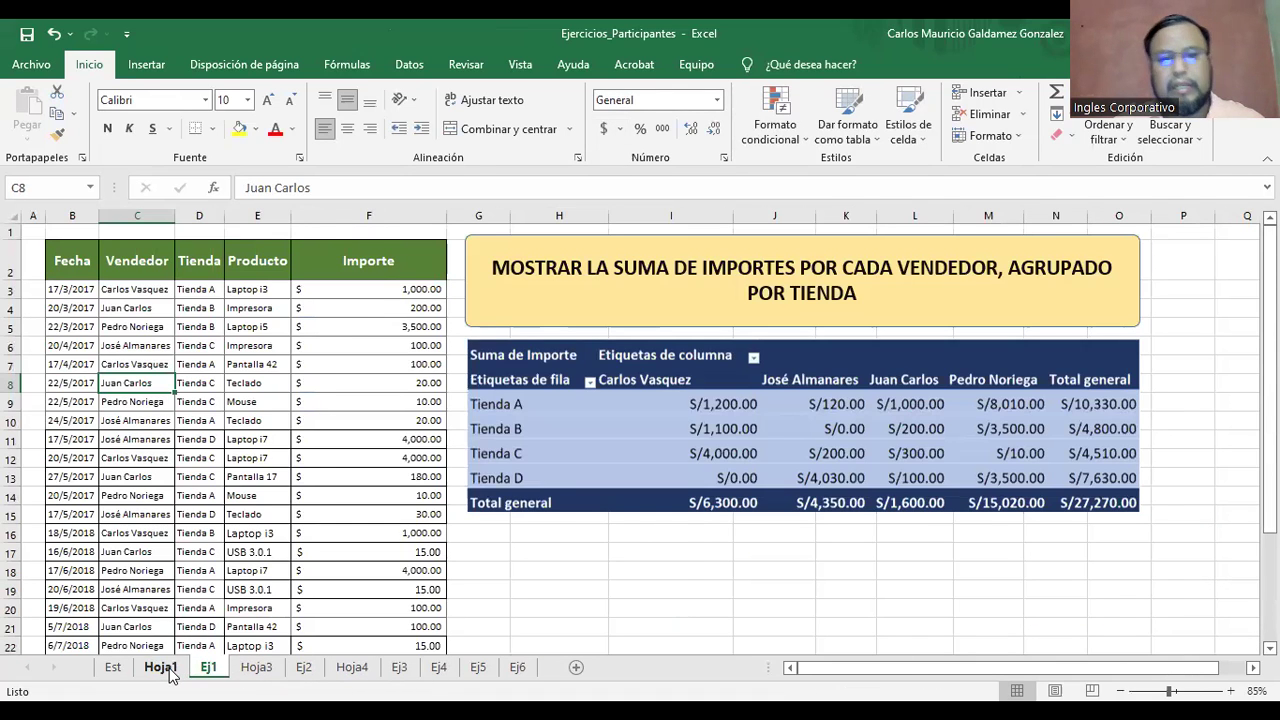
pyautogui.click(165, 668)
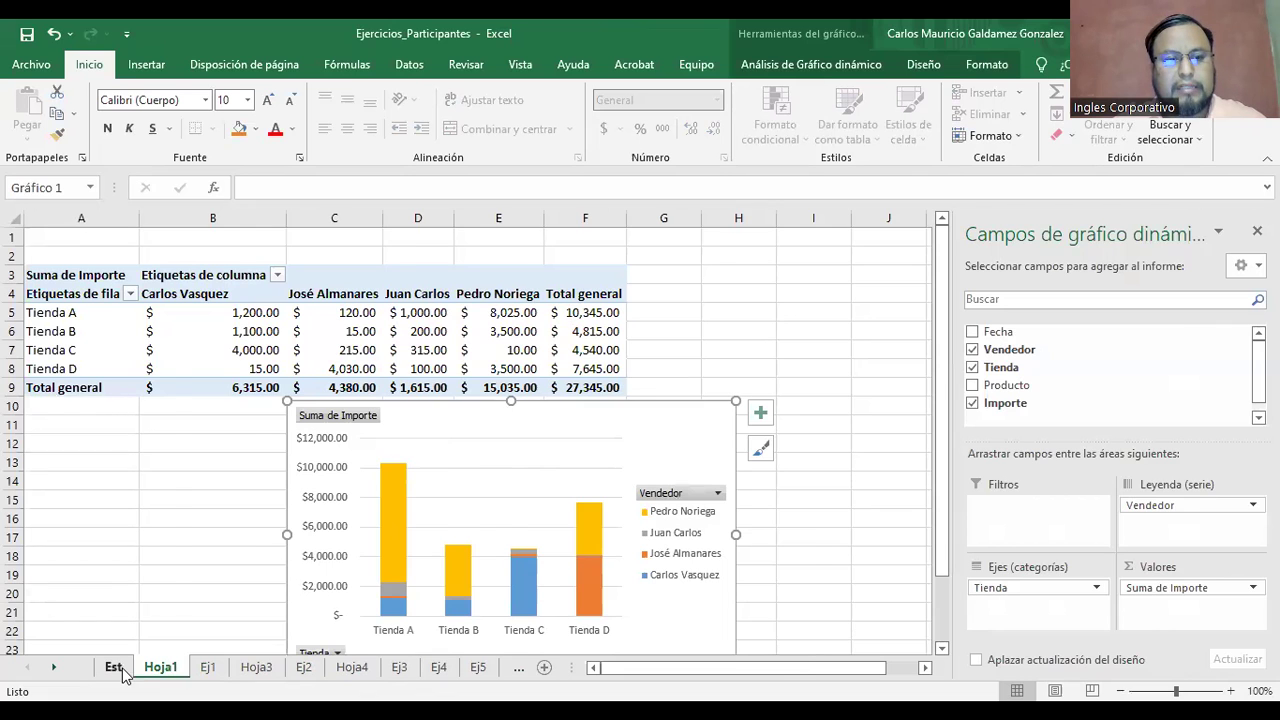
pyautogui.click(205, 668)
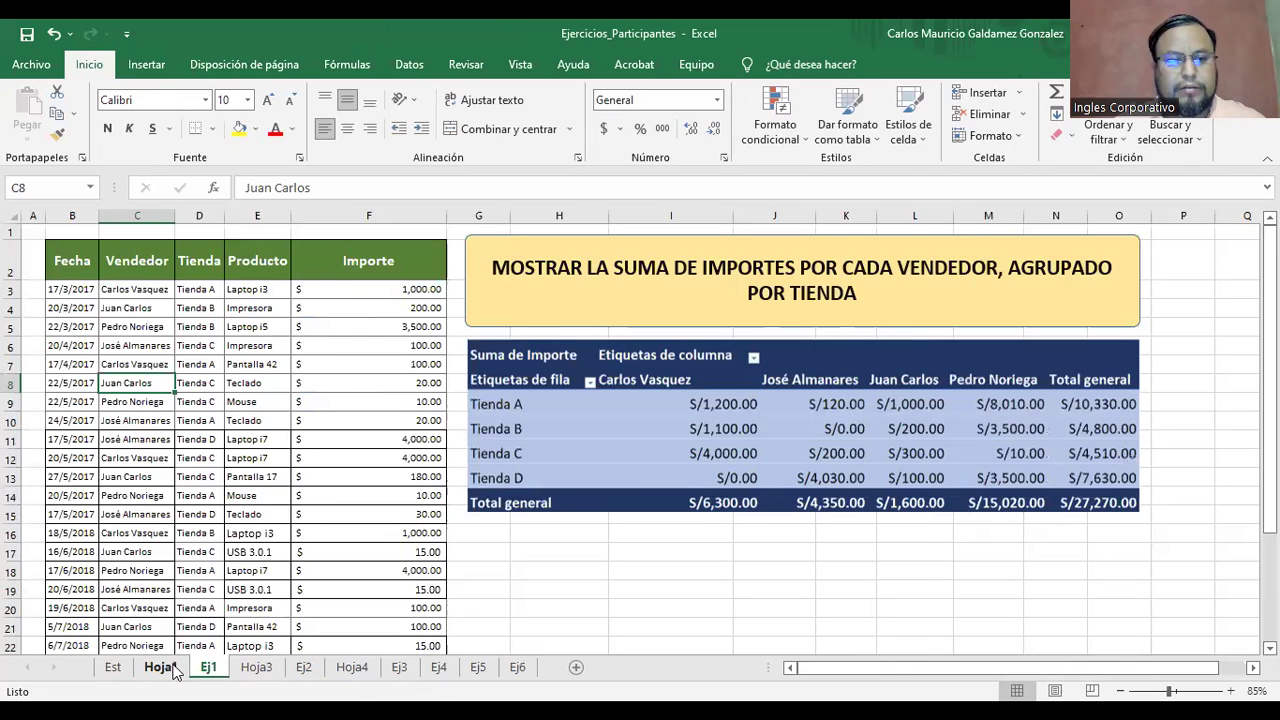
pyautogui.click(165, 668)
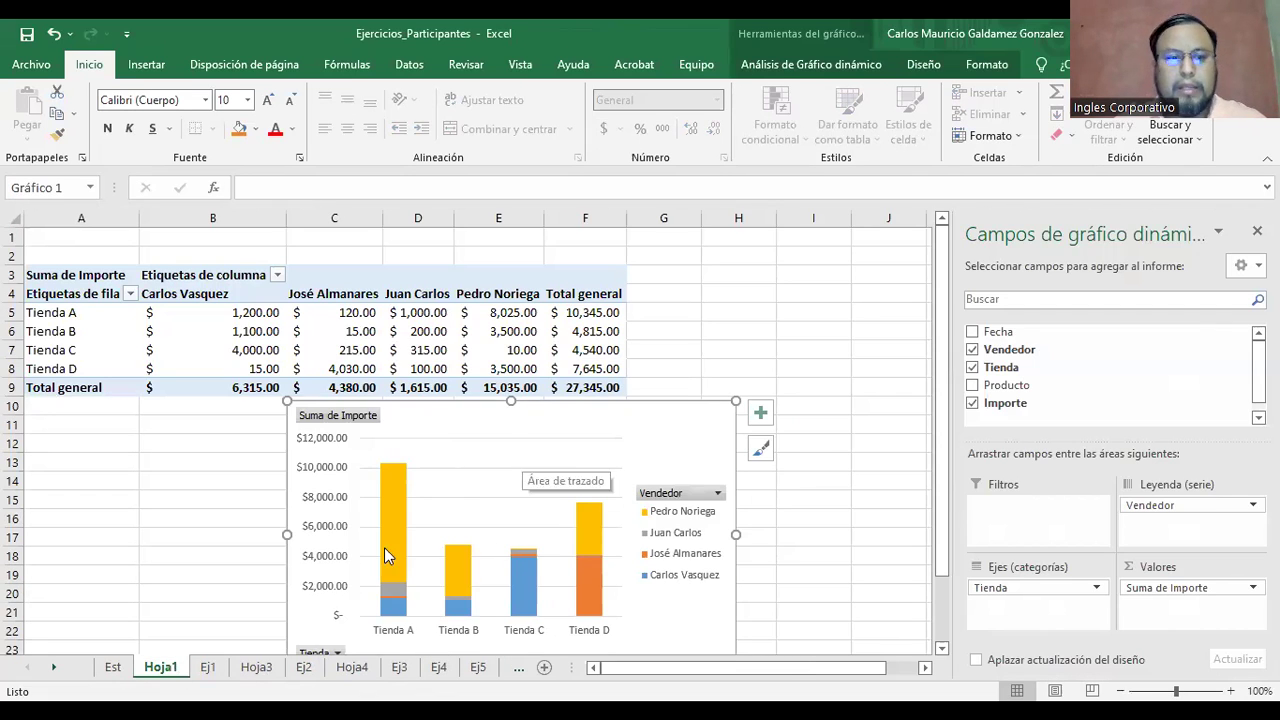
pyautogui.moveTo(163, 672); pyautogui.dragTo(234, 672)
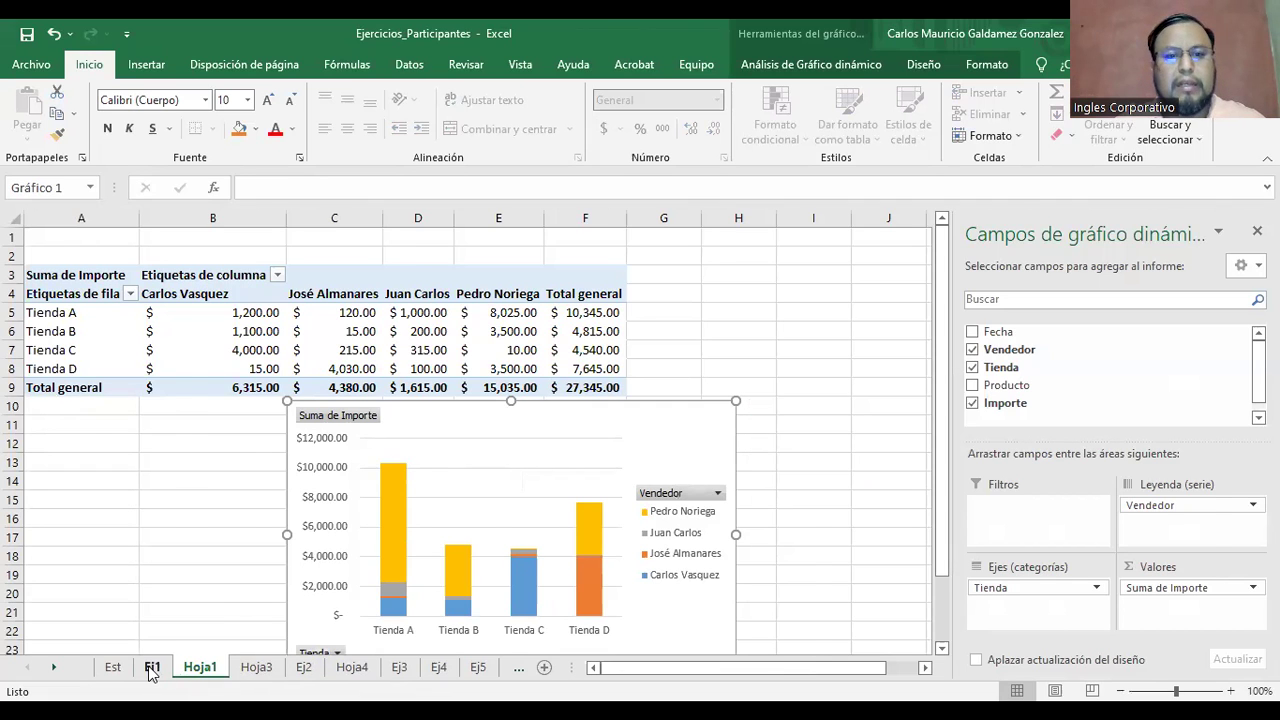
# Fit the Importe column's width to its contents on Ej1 and move the Ej2 sheet between Hoja1 and Hoja3
pyautogui.click(152, 668)
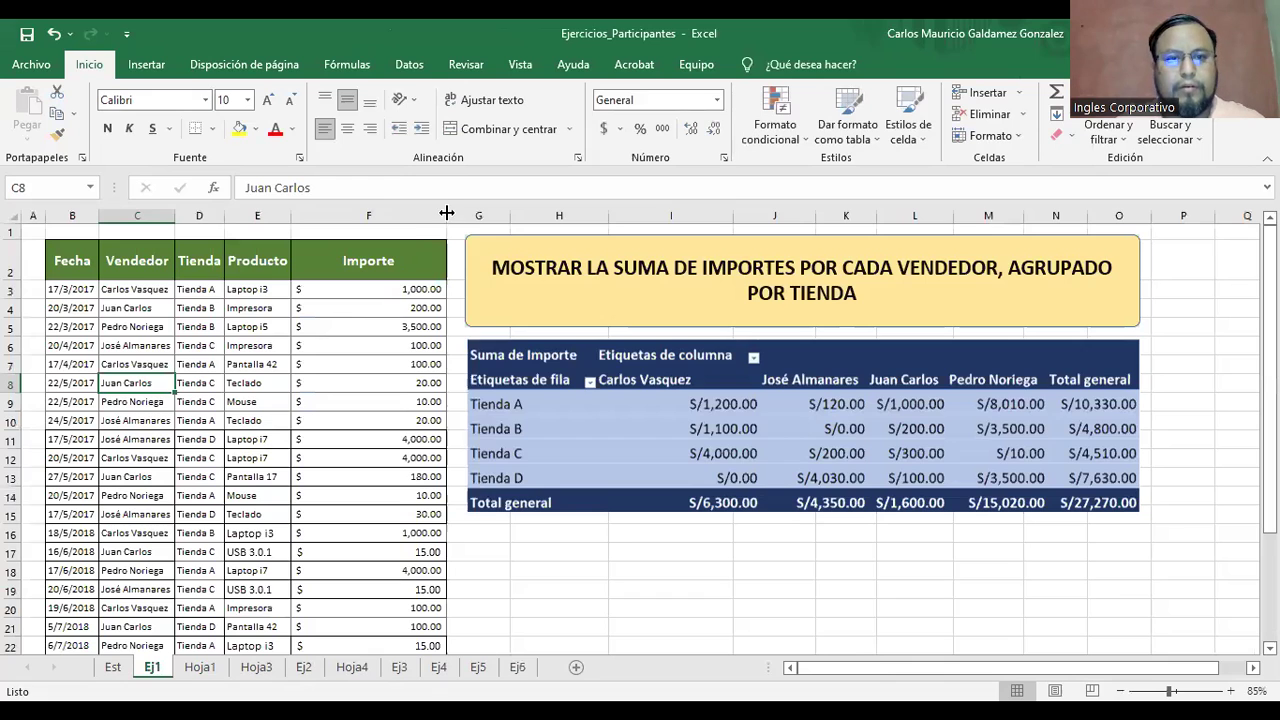
pyautogui.click(199, 676)
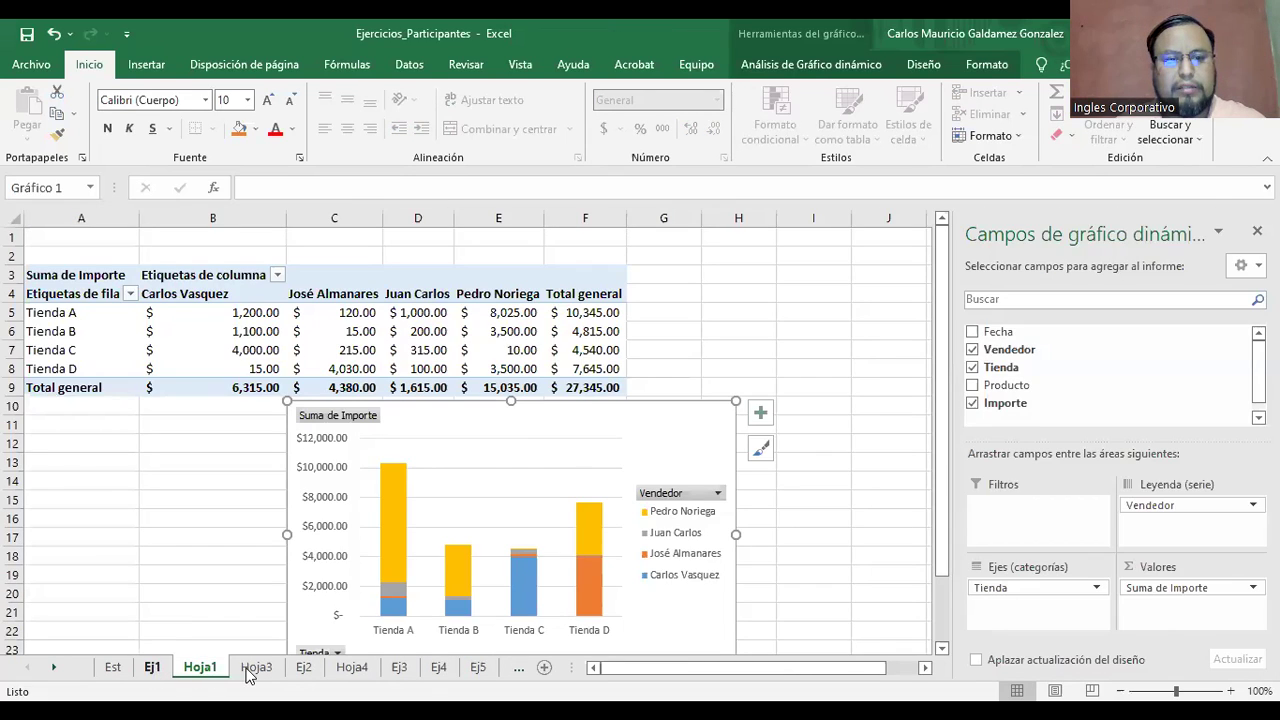
pyautogui.hotkey('ctrl', 'pageup')
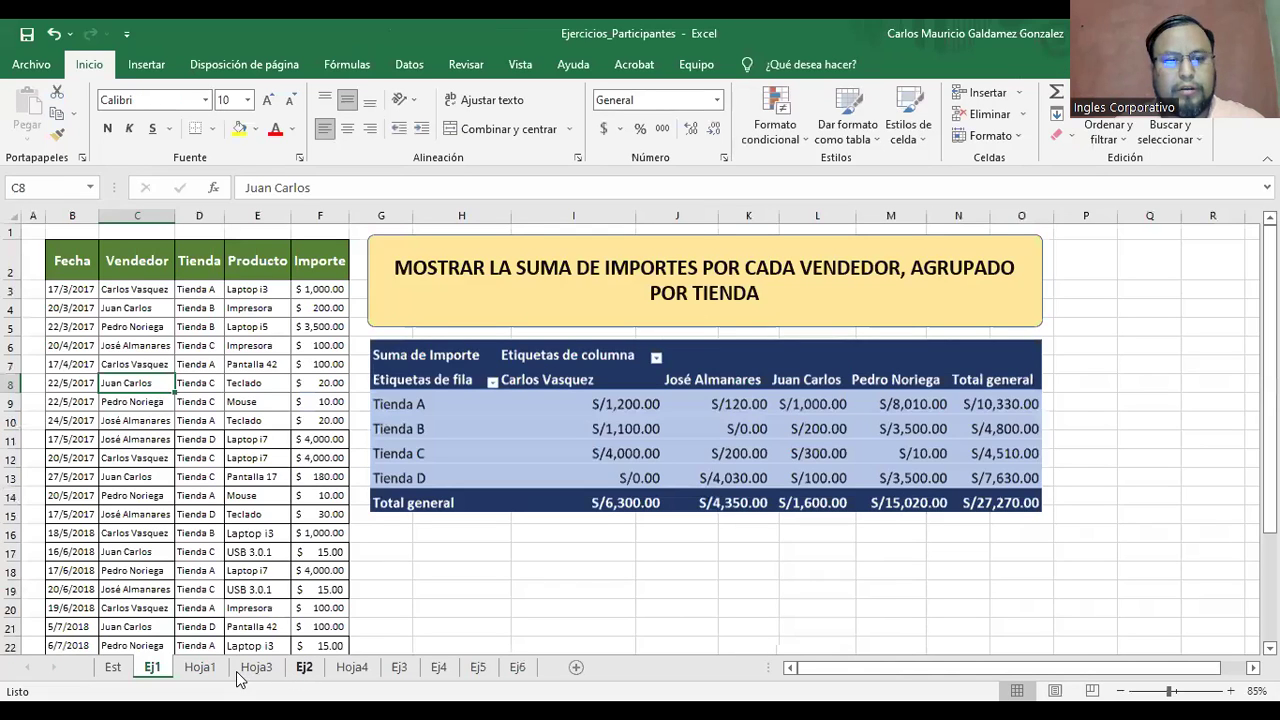
pyautogui.moveTo(295, 676); pyautogui.dragTo(203, 678)
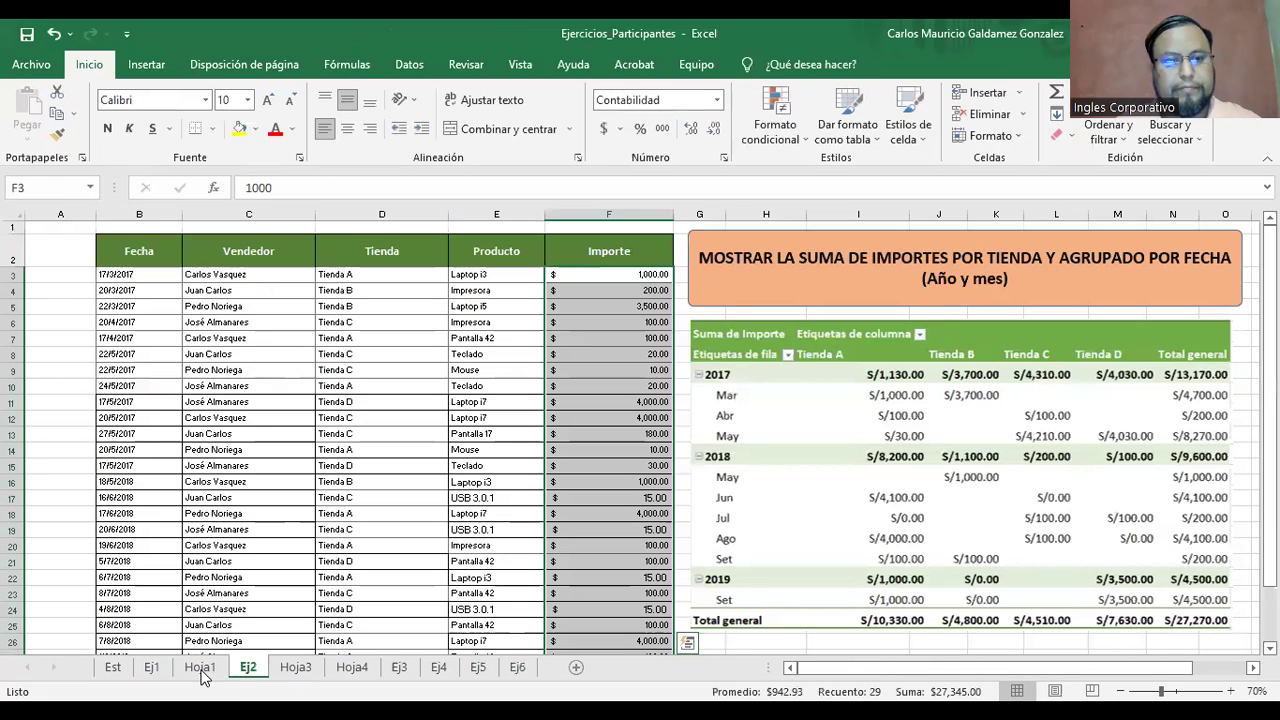
# Rename the Hoja1 sheet as Ej1.1
pyautogui.click(208, 676)
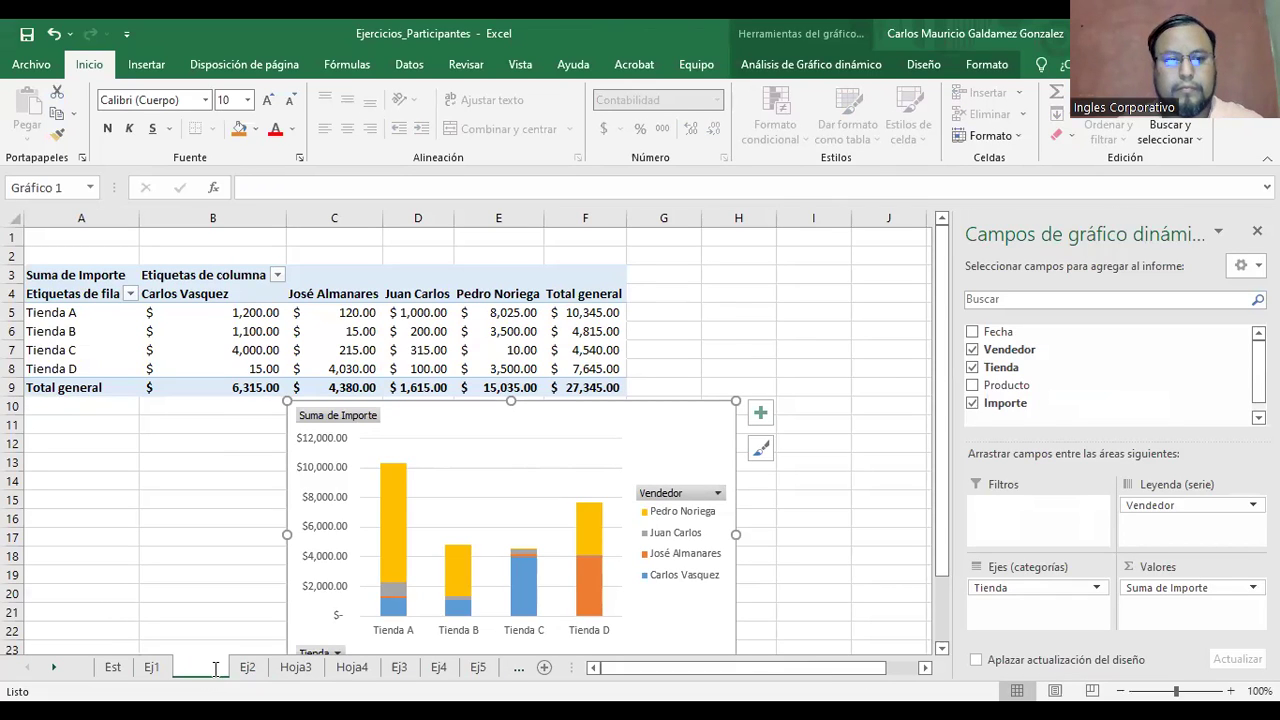
pyautogui.doubleClick(204, 667)
pyautogui.write('Ej1.1')
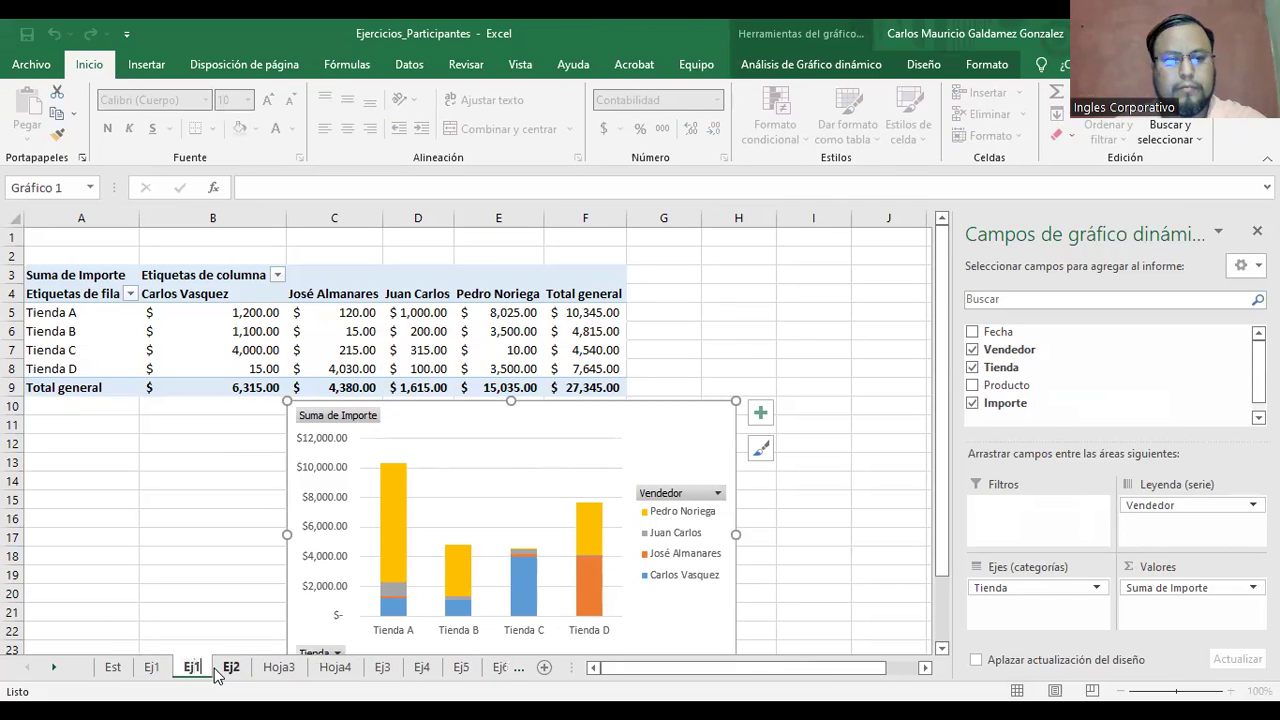
pyautogui.press('Return')
# Rename the Hoja3 sheet as Ej2.1
pyautogui.click(292, 667)
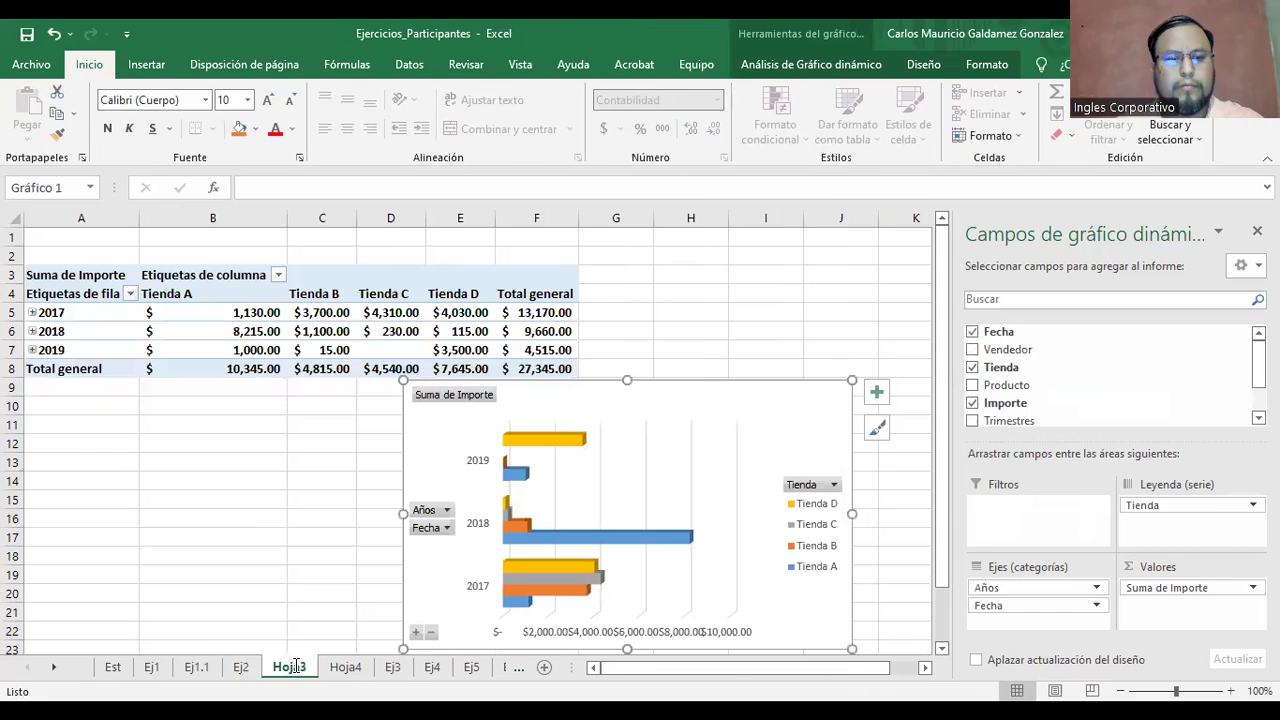
pyautogui.doubleClick(292, 667)
pyautogui.write('Ej2')
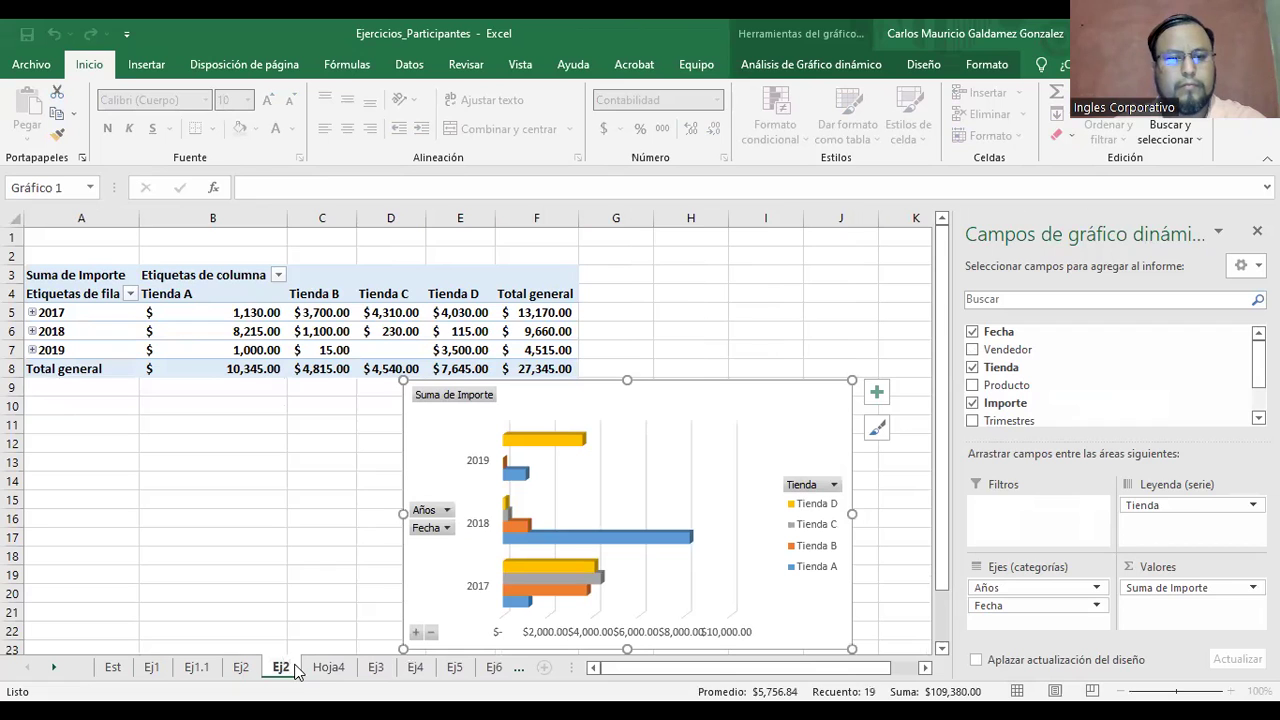
pyautogui.write('.1')
pyautogui.press('Return')
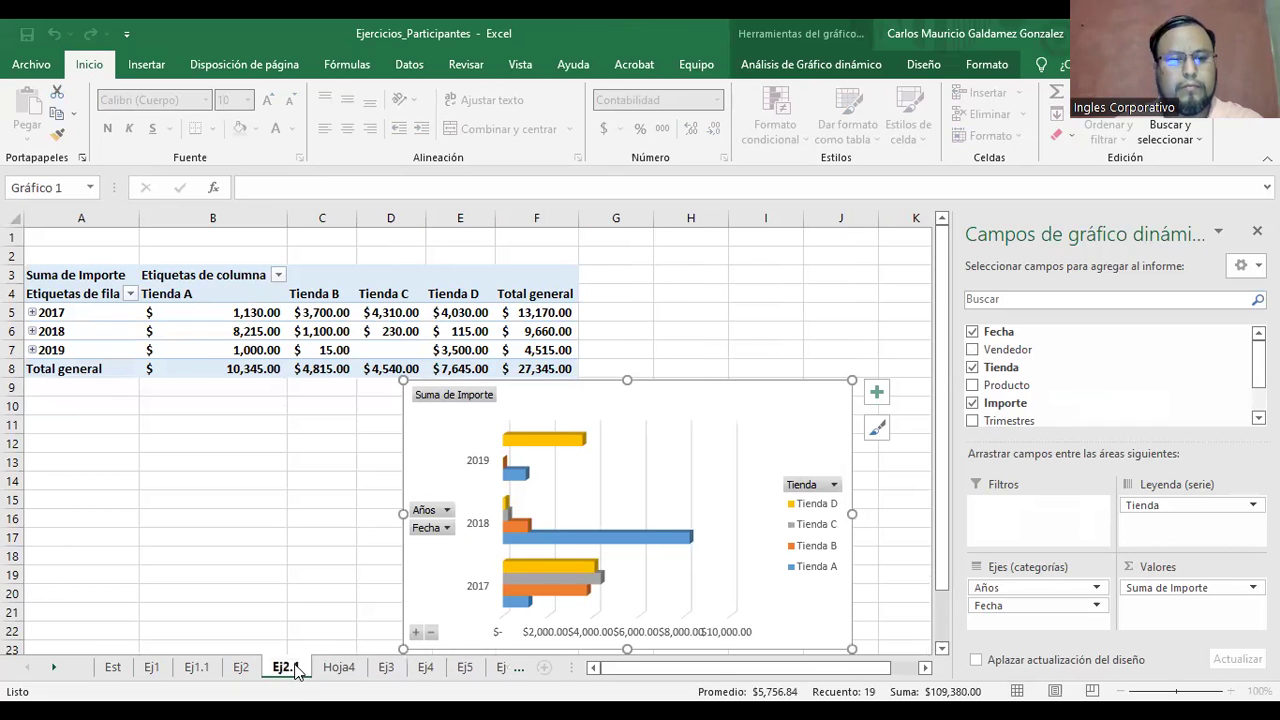
# Review the exercise statements and data on Ej1 and Ej2 alongside the pivot table and chart on Ej1.1
pyautogui.click(152, 667)
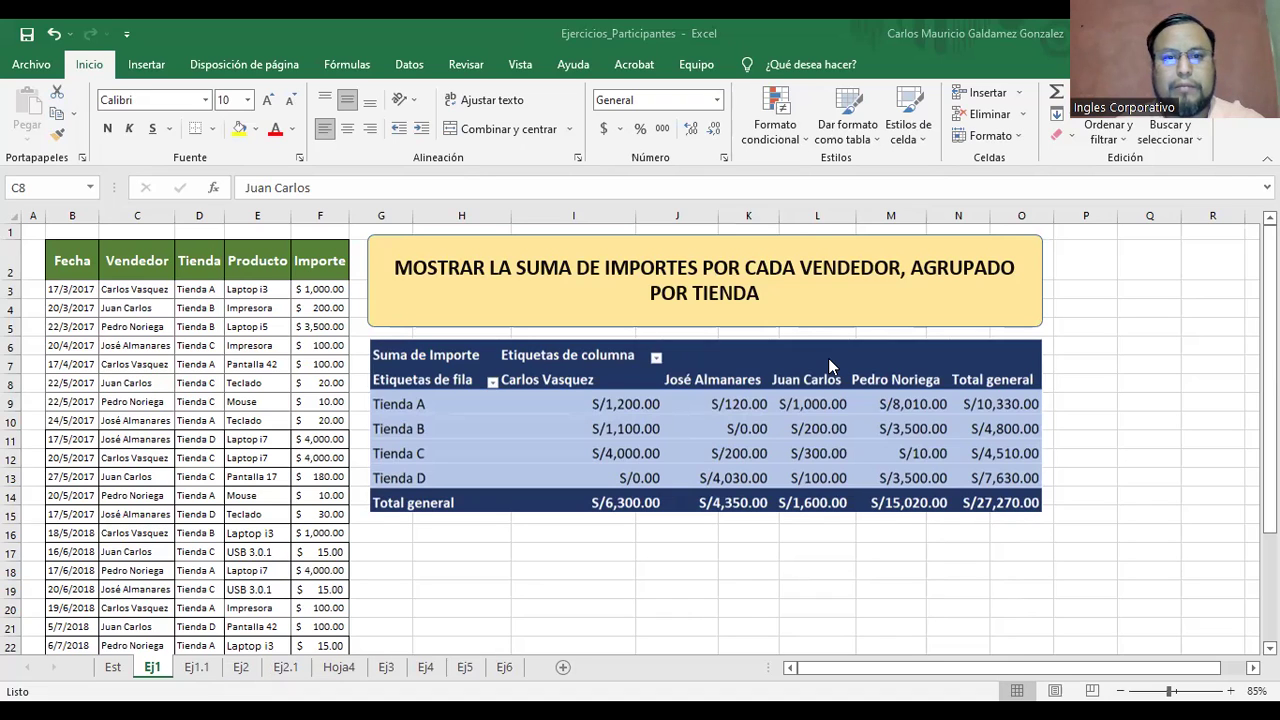
pyautogui.click(196, 667)
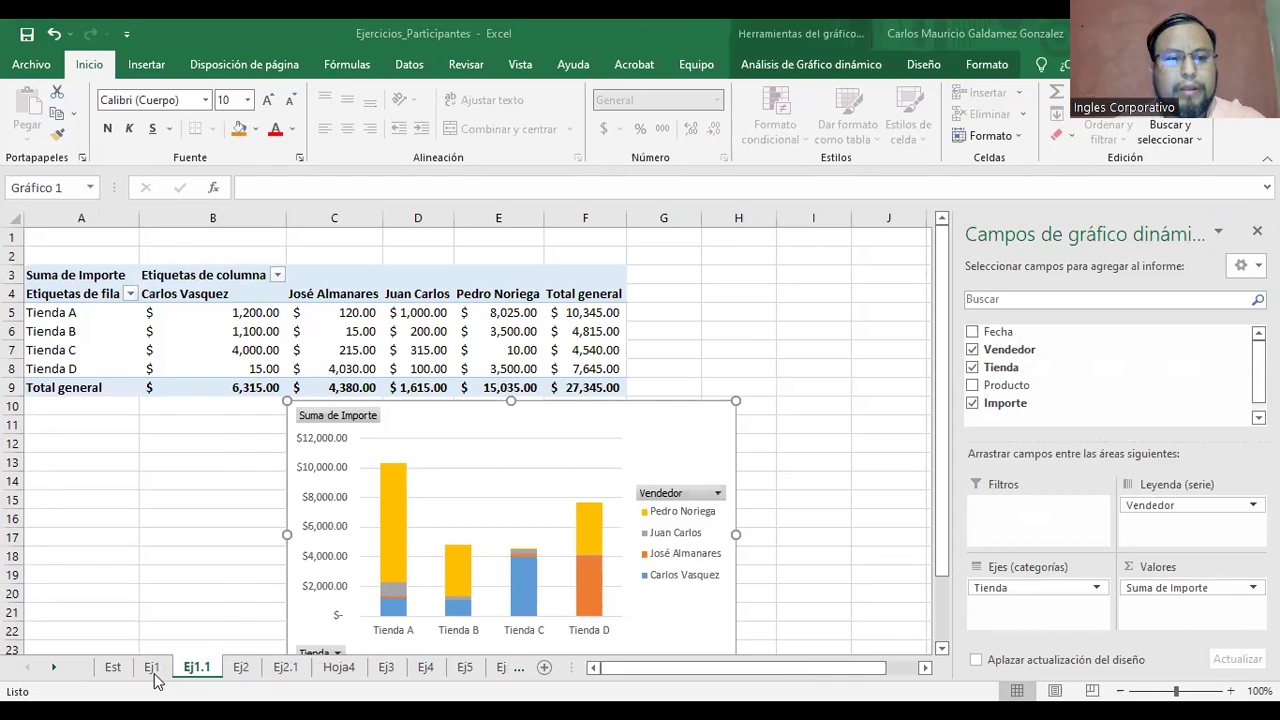
pyautogui.click(152, 671)
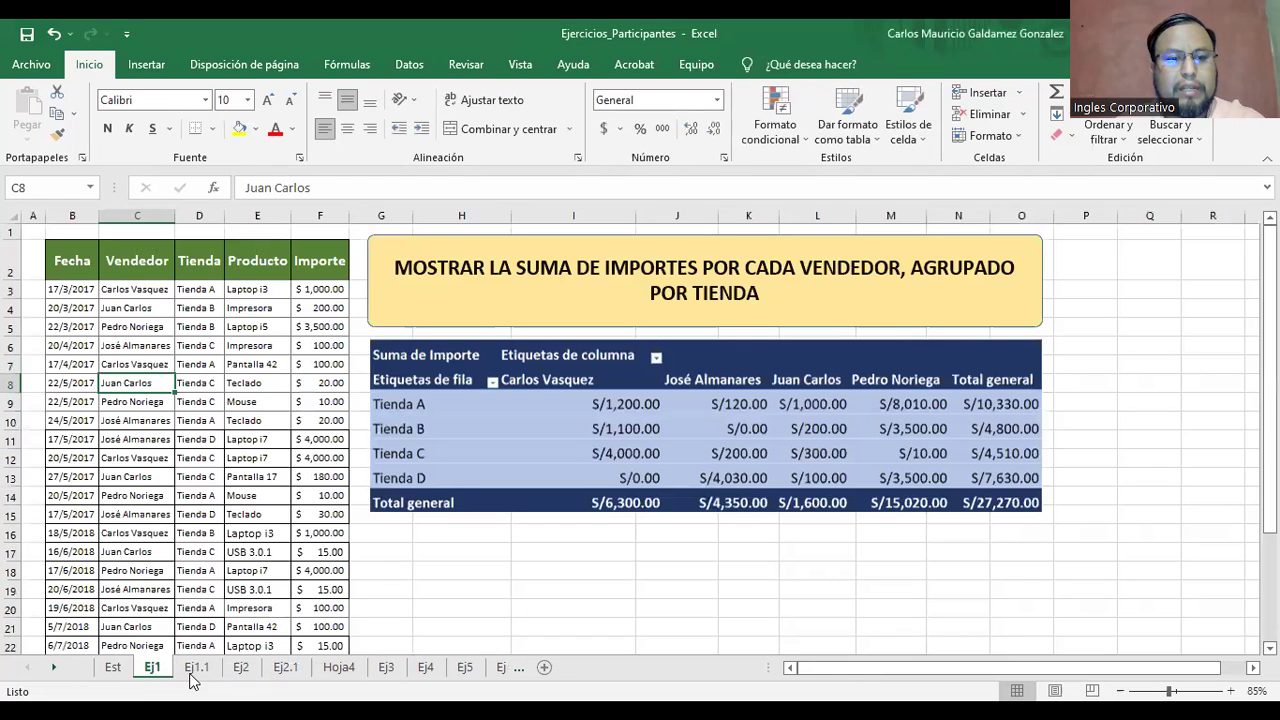
pyautogui.click(246, 670)
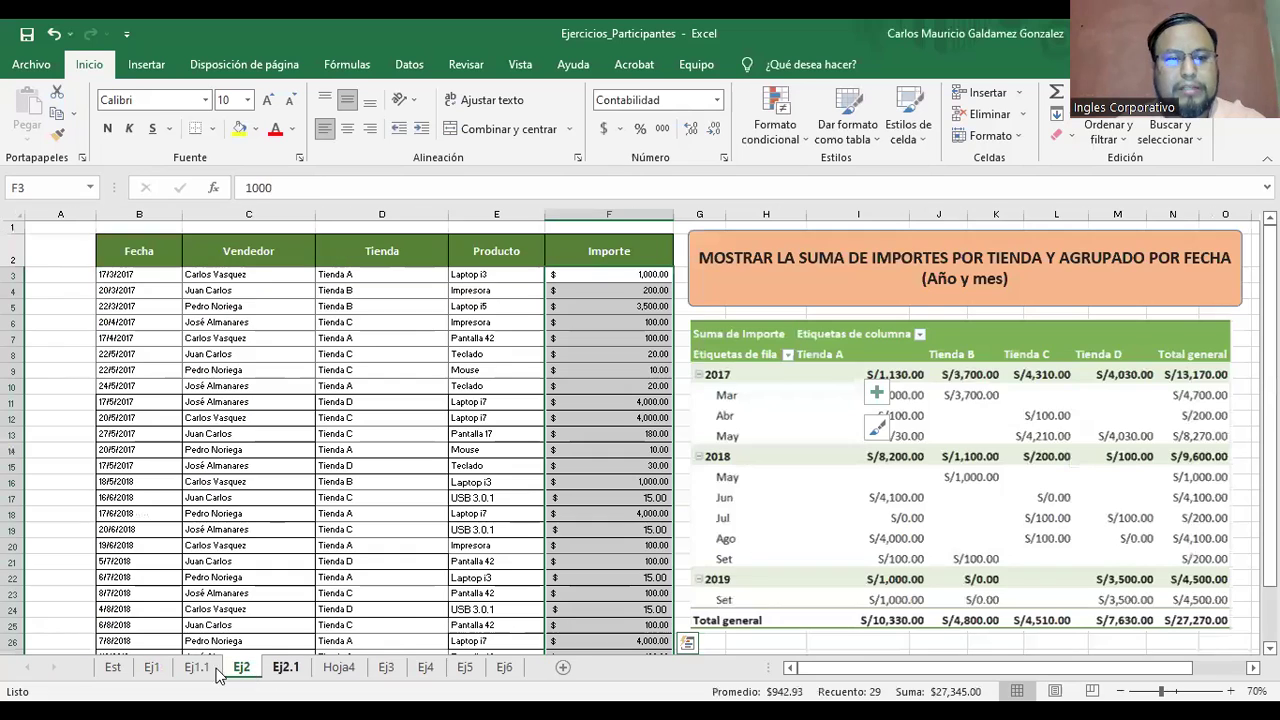
pyautogui.click(152, 671)
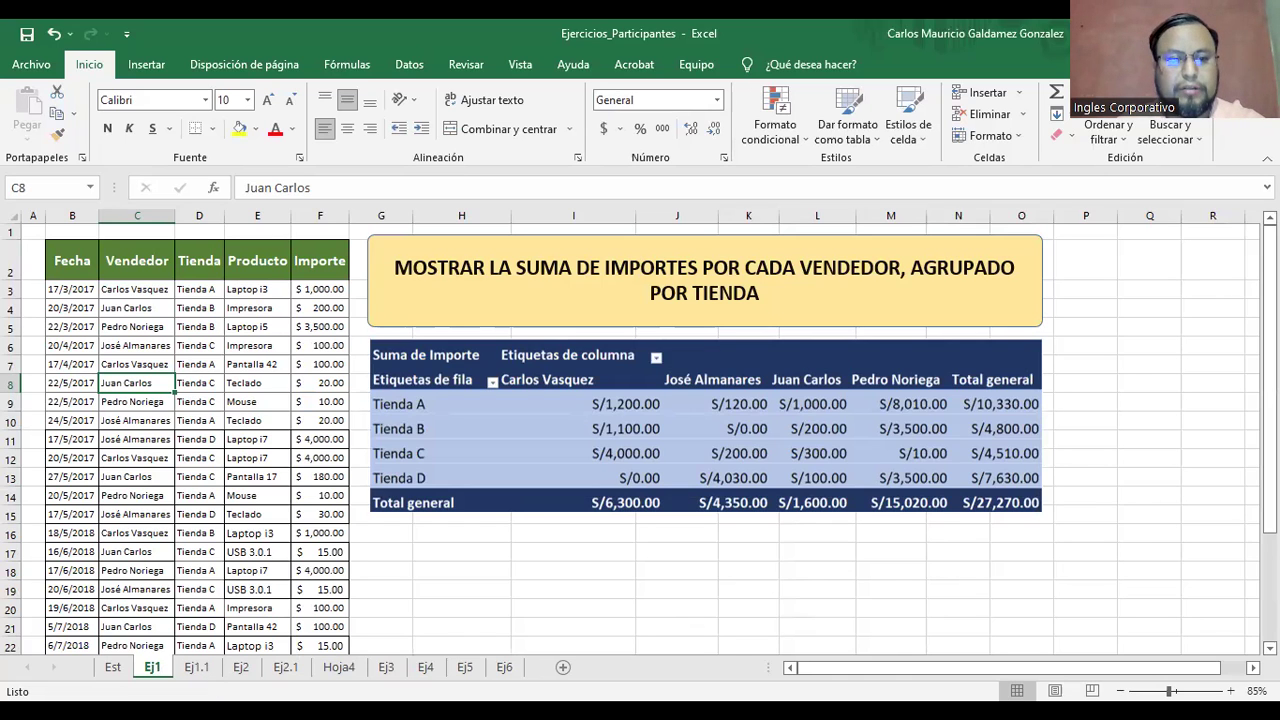
pyautogui.click(196, 667)
# Compare the field areas of the pivot table and the pivot chart on Ej1.1 by selecting each in turn
pyautogui.click(566, 323)
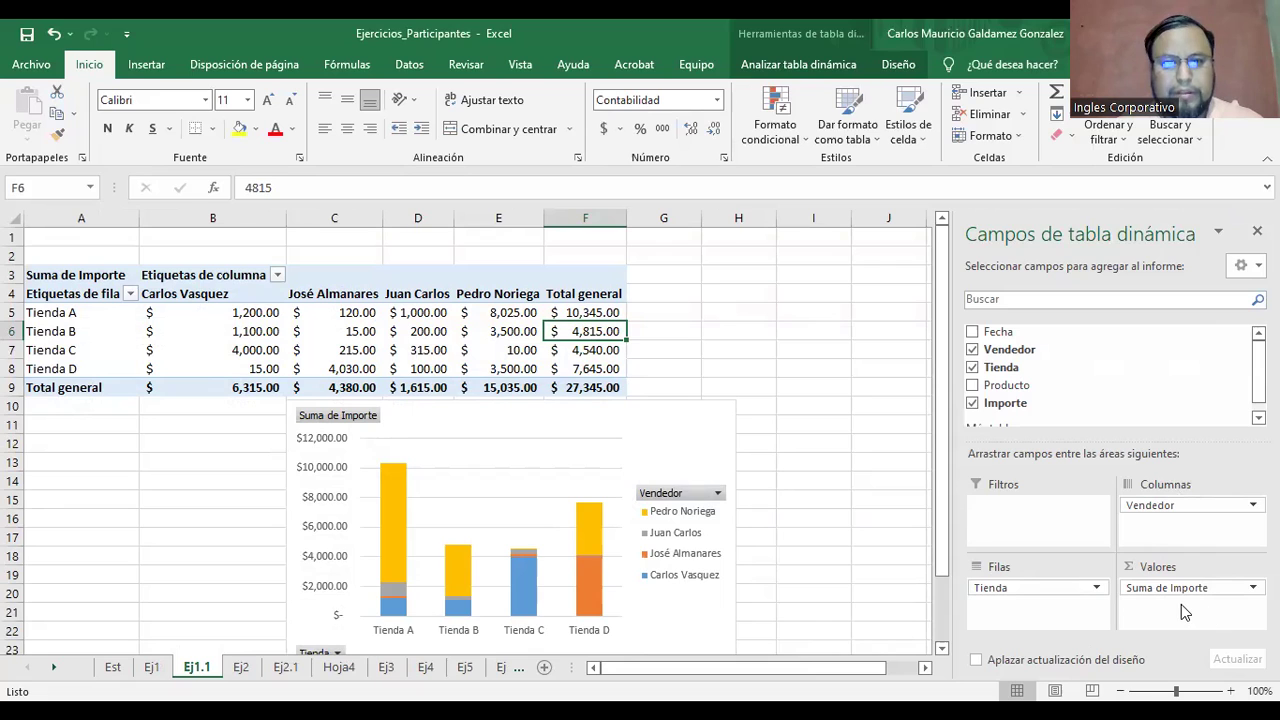
pyautogui.moveTo(711, 420)
pyautogui.mouseDown()
pyautogui.moveTo(757, 420)
pyautogui.moveTo(664, 418)
pyautogui.mouseUp()
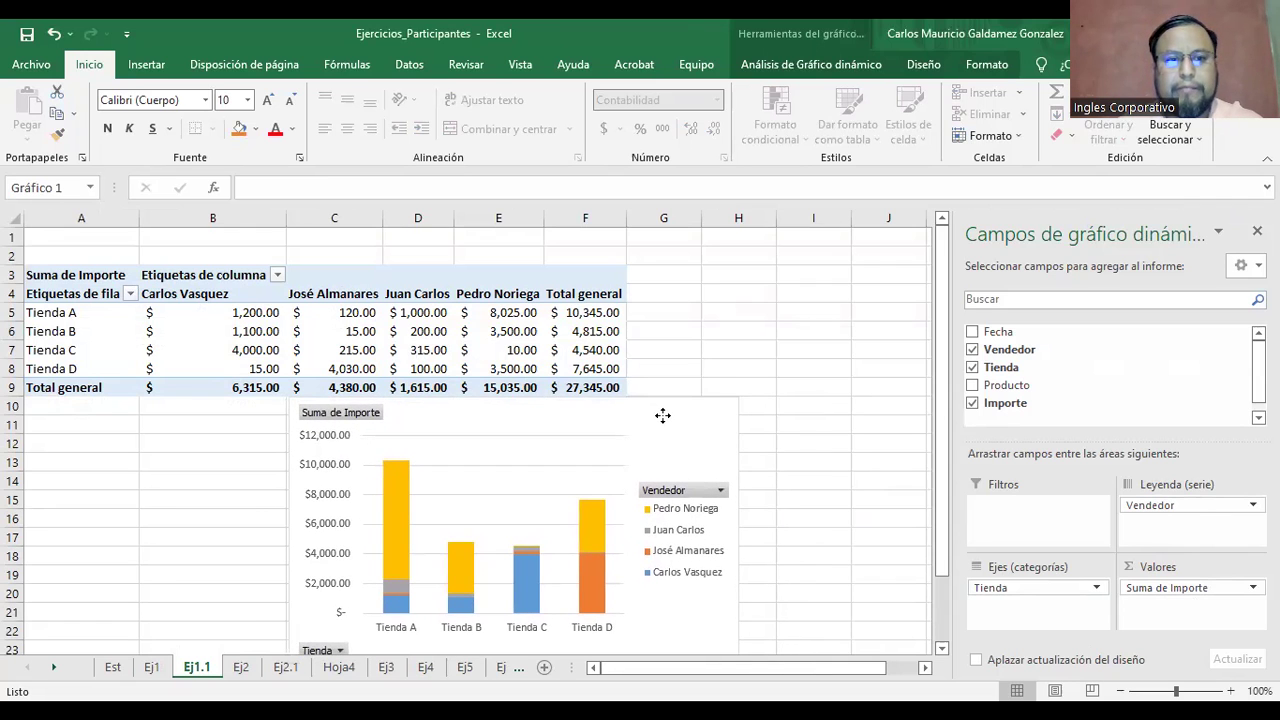
pyautogui.click(823, 494)
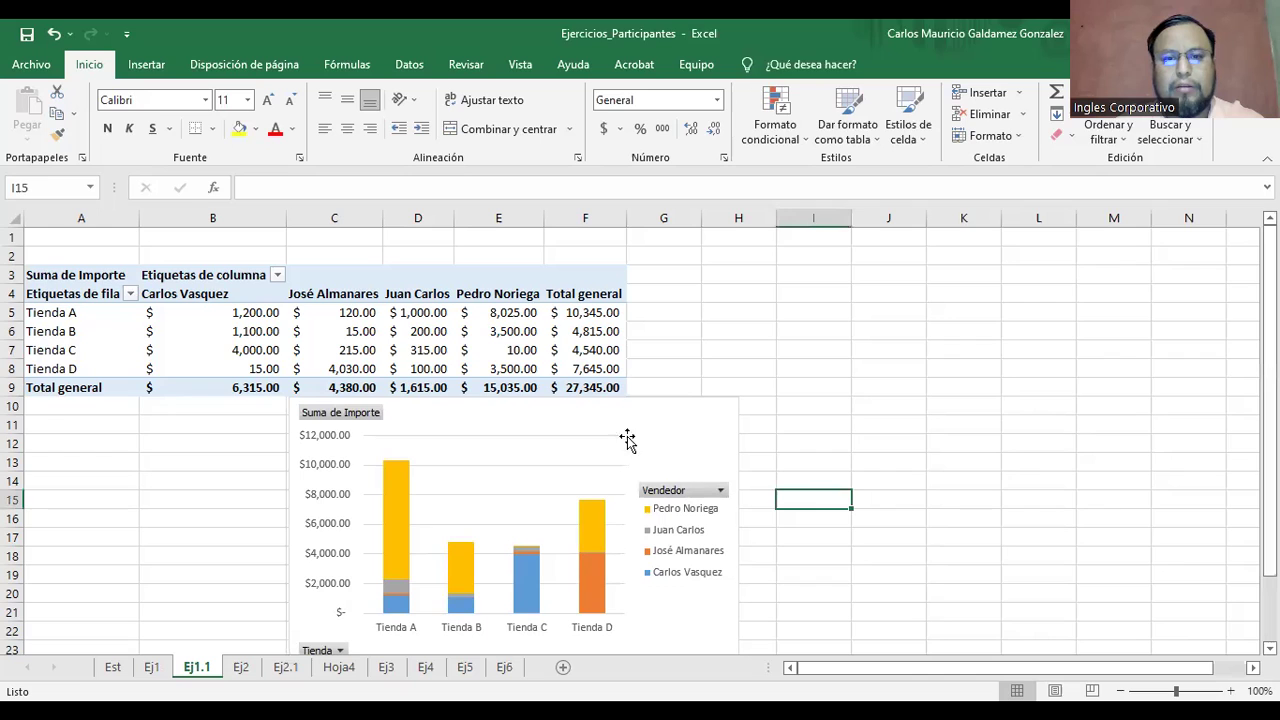
pyautogui.click(560, 405)
pyautogui.click(516, 313)
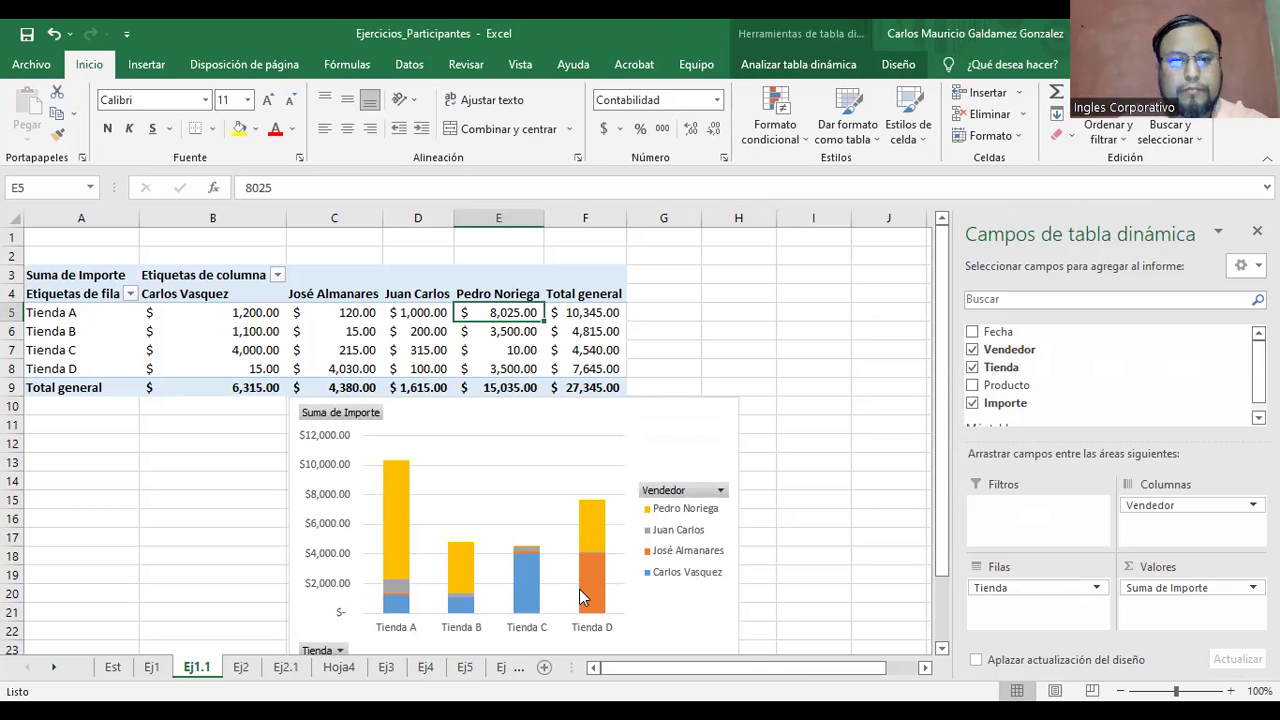
pyautogui.click(510, 433)
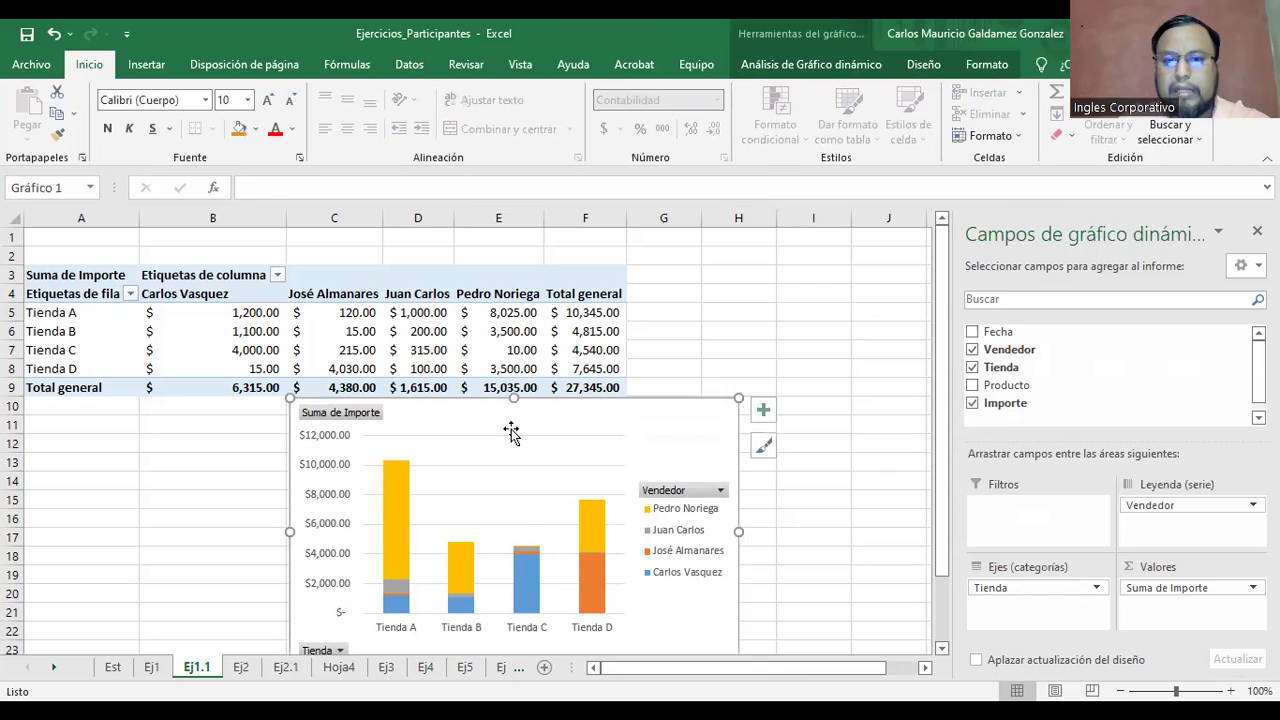
# Examine the pivot chart's analysis tools, then open and close its chart area formatting options
pyautogui.click(810, 66)
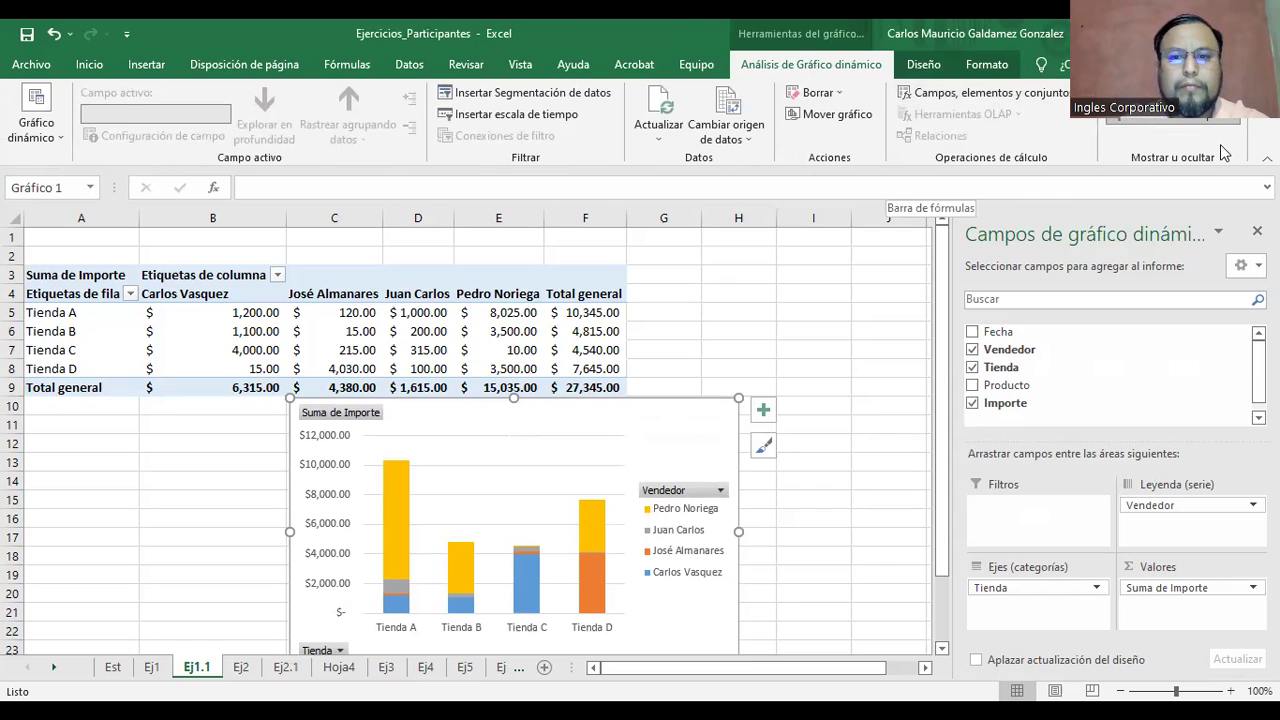
pyautogui.doubleClick(670, 413)
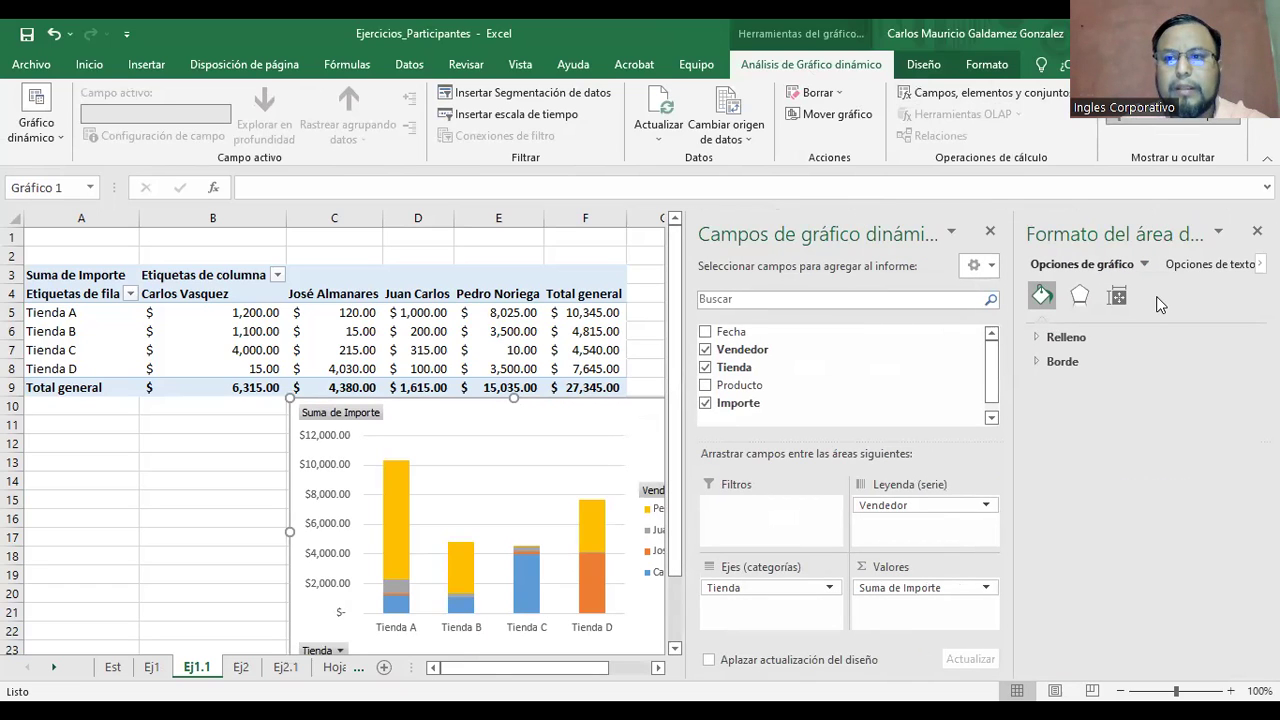
pyautogui.click(1255, 231)
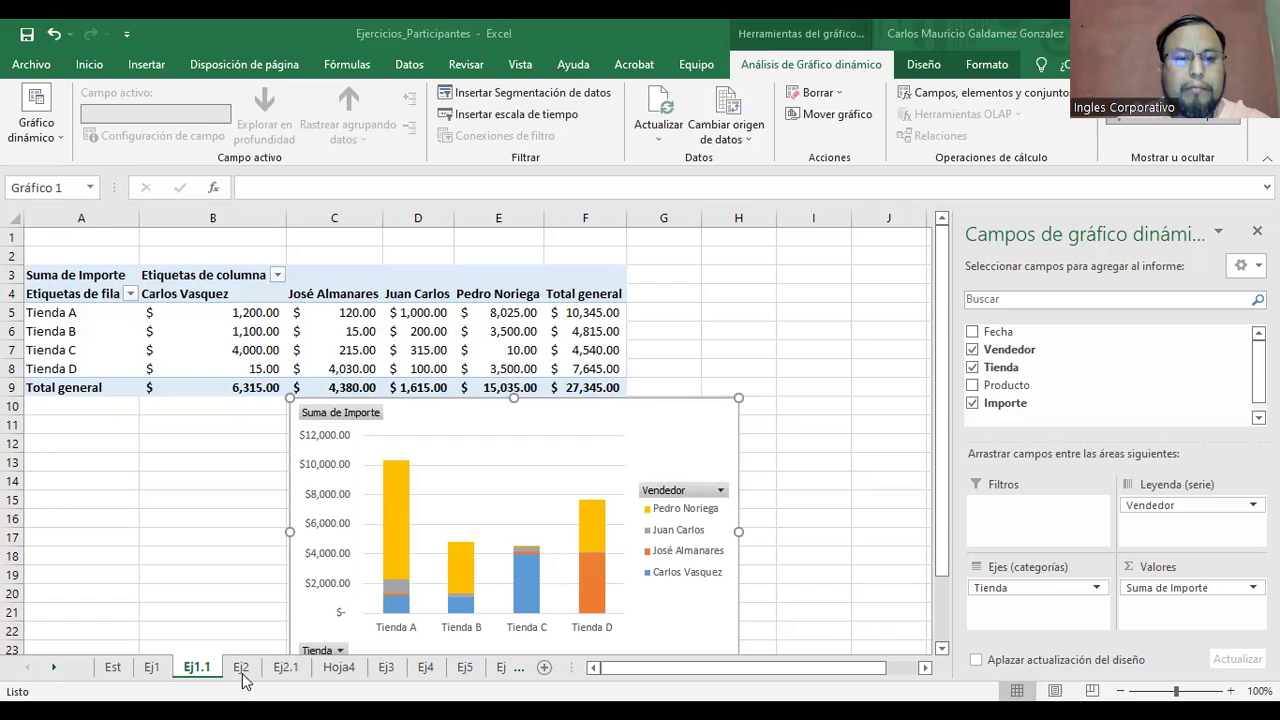
# Shift the pivot chart on Ej2.1 slightly right and compare its field areas with those of the pivot table
pyautogui.click(286, 667)
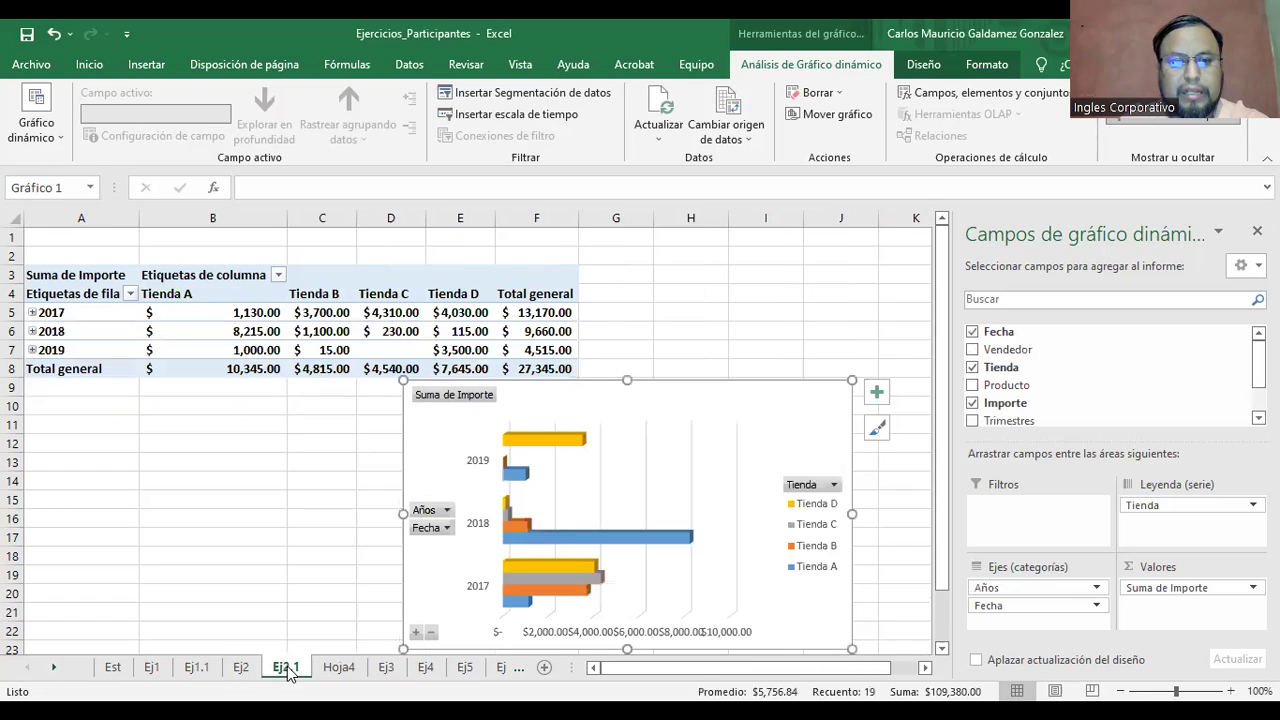
pyautogui.moveTo(741, 397); pyautogui.dragTo(769, 397)
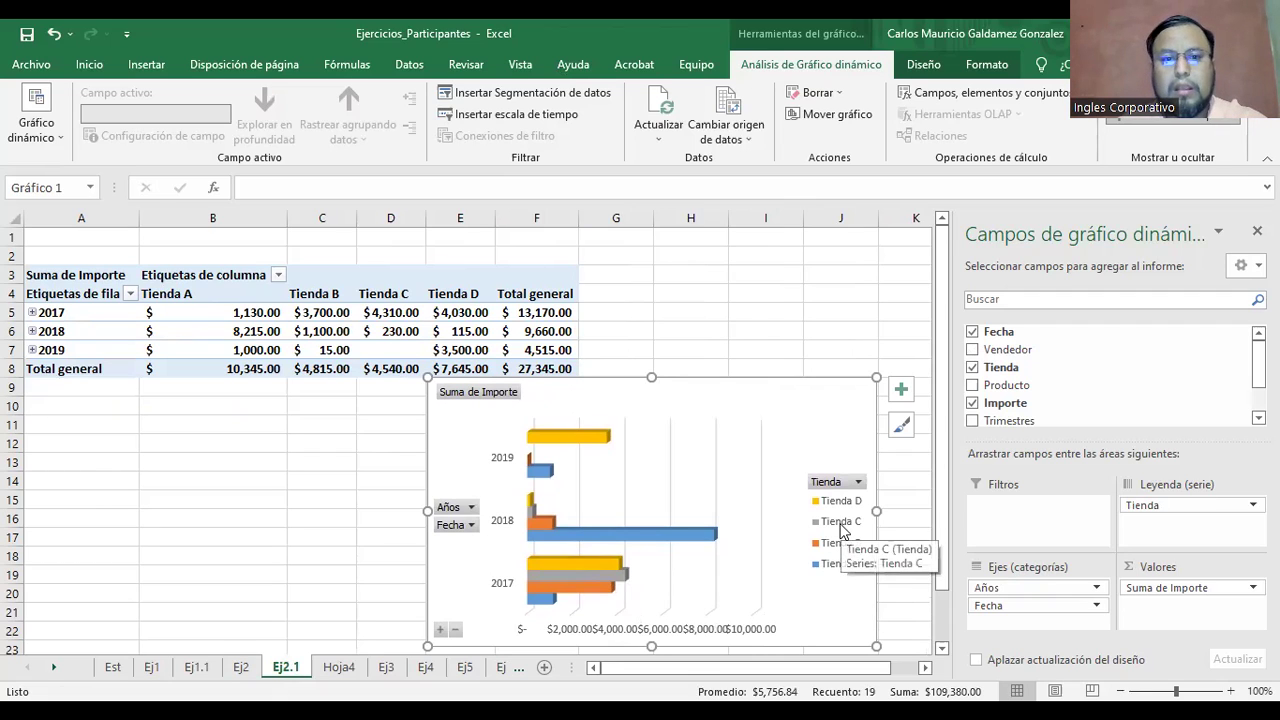
pyautogui.click(458, 328)
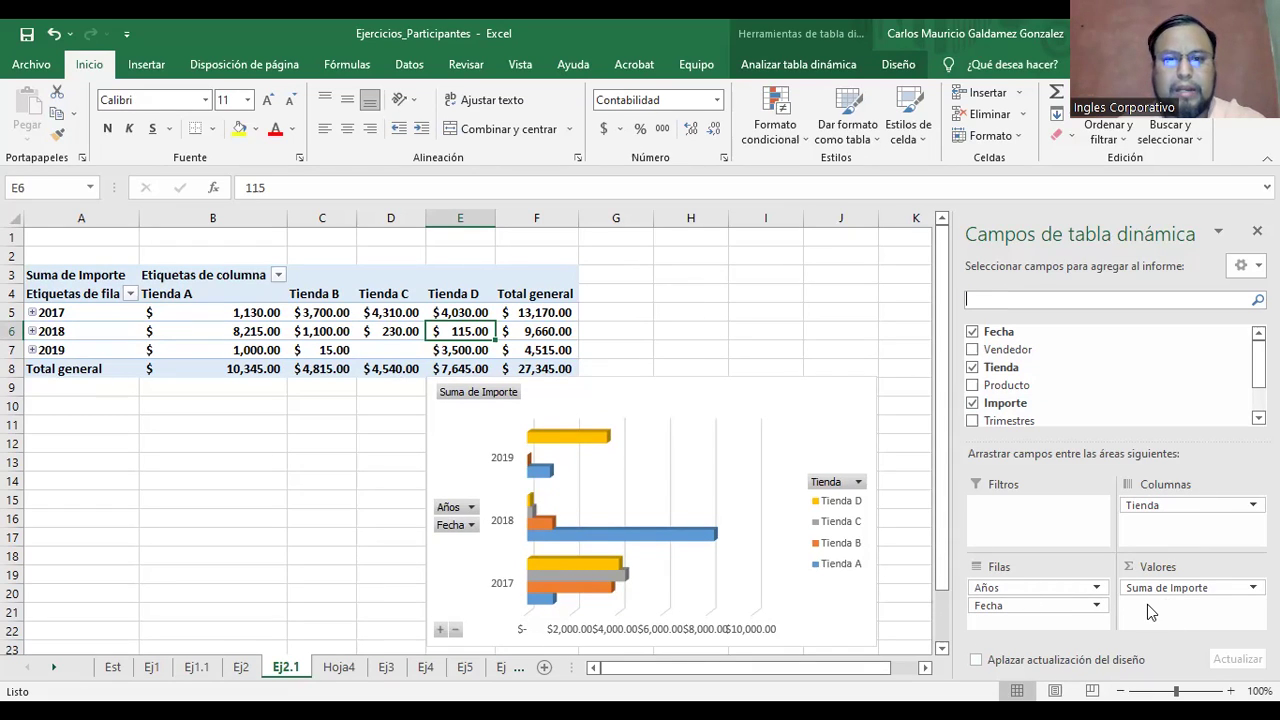
pyautogui.click(811, 403)
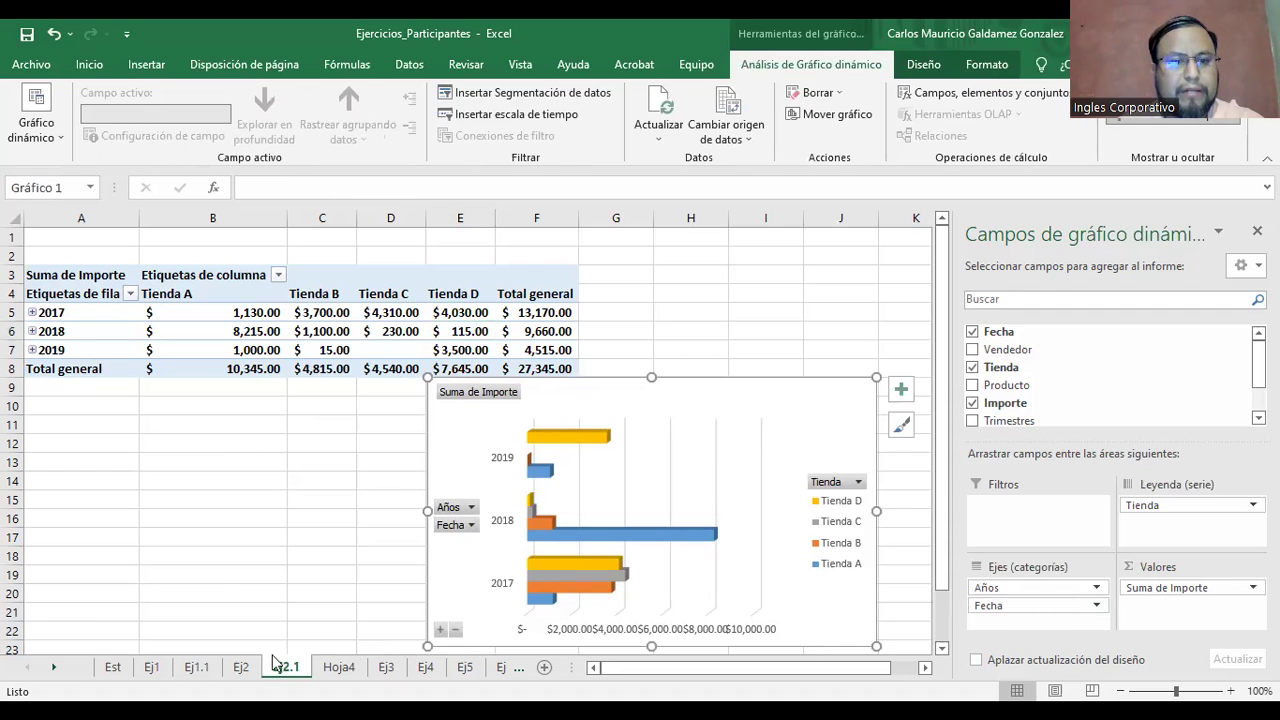
# Narrow column A on Ej2 to a width of 3.43 and compare its sample pivot table with the one on Ej2.1
pyautogui.click(241, 666)
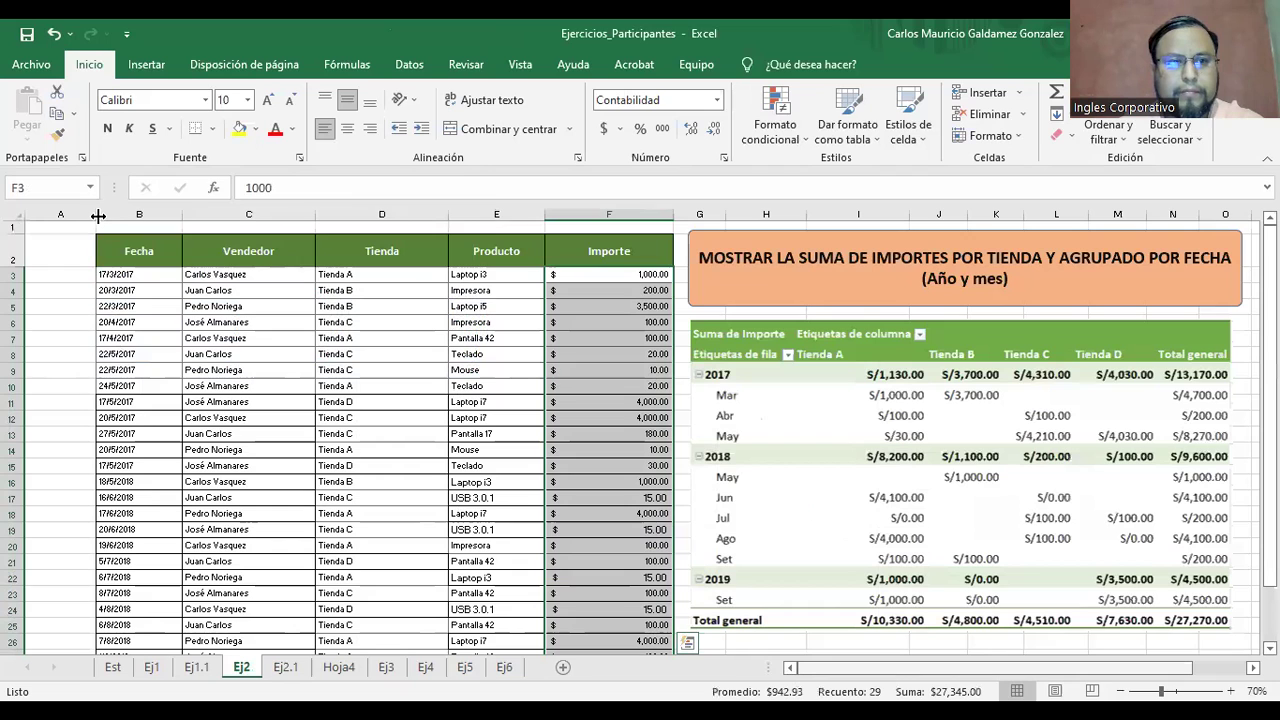
pyautogui.moveTo(98, 215); pyautogui.dragTo(45, 217)
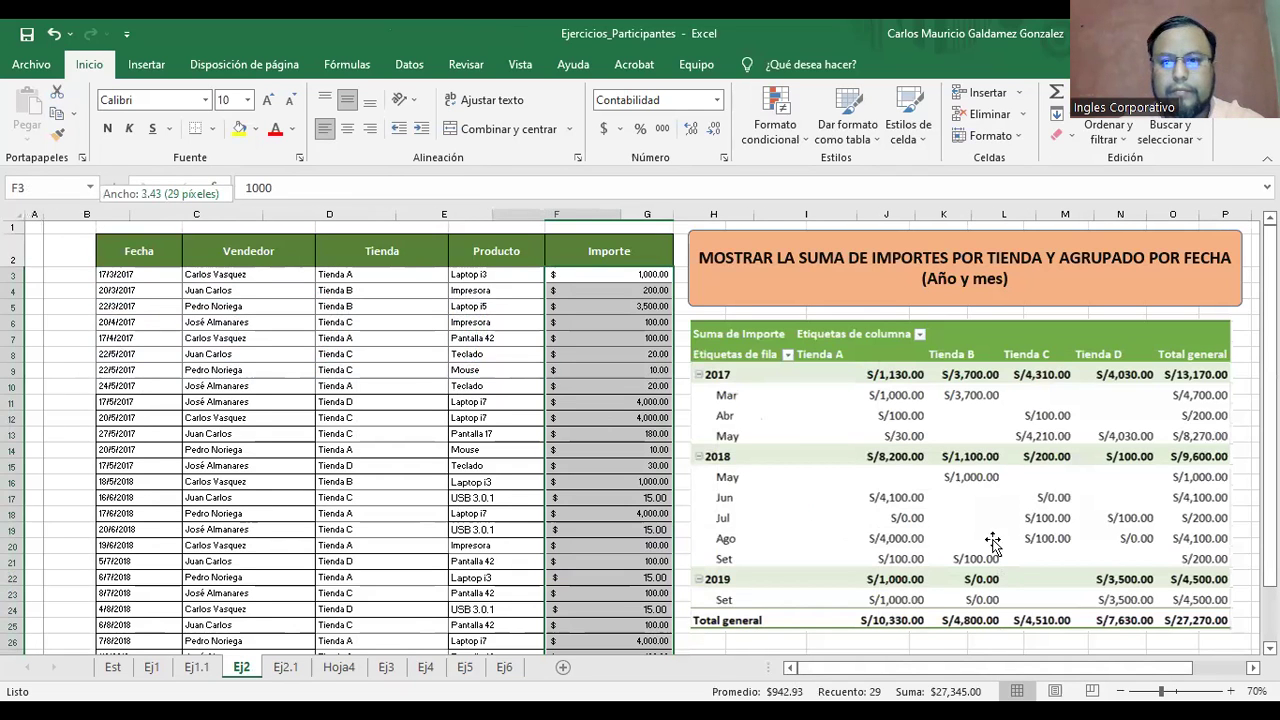
pyautogui.click(285, 667)
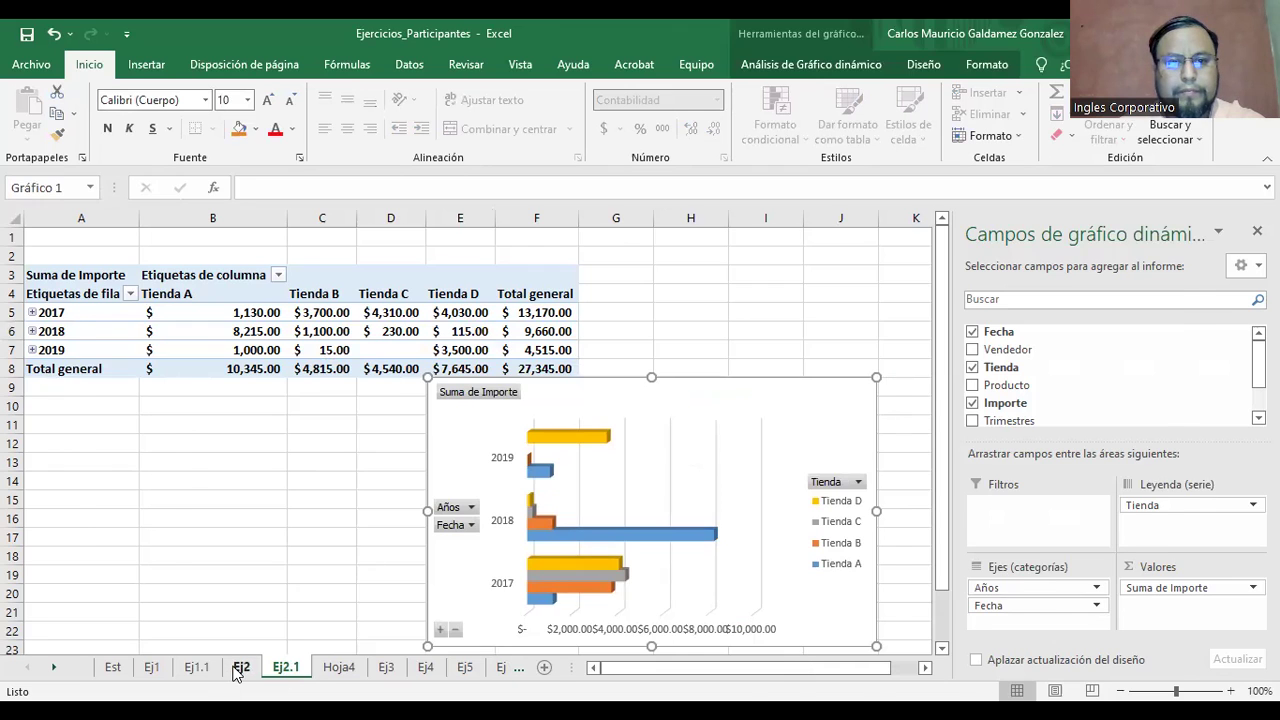
pyautogui.click(240, 667)
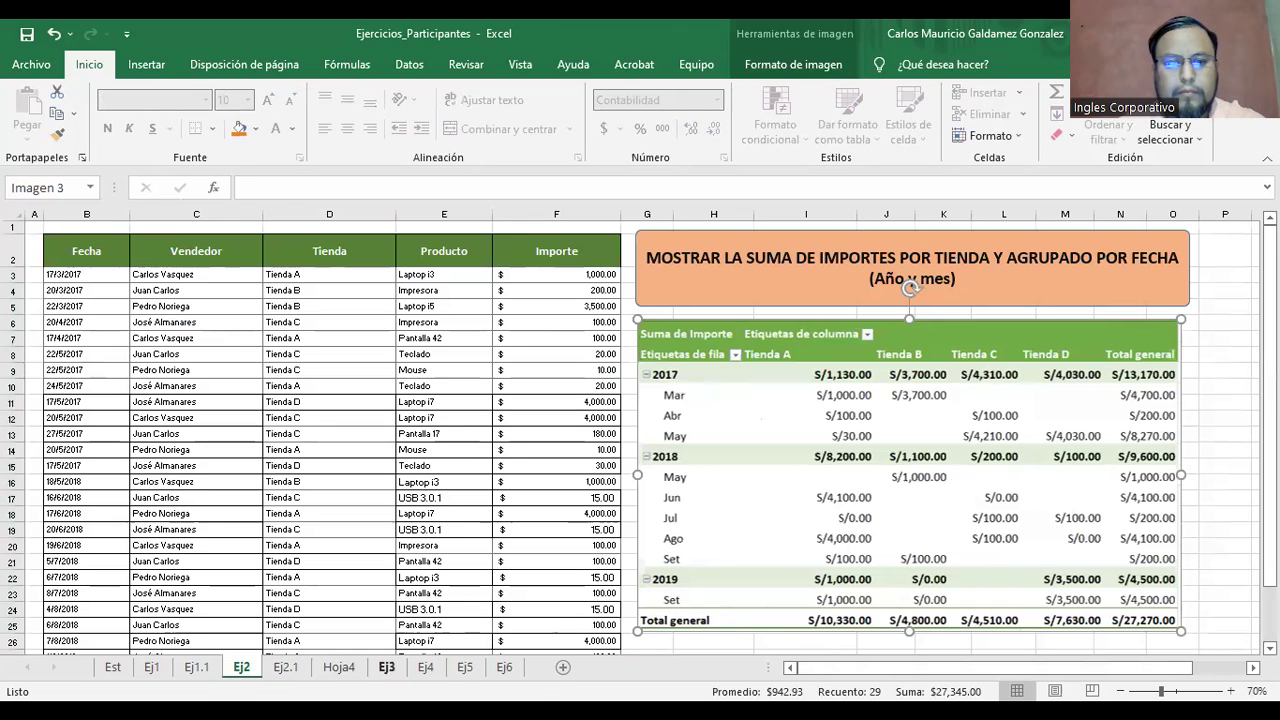
pyautogui.click(303, 668)
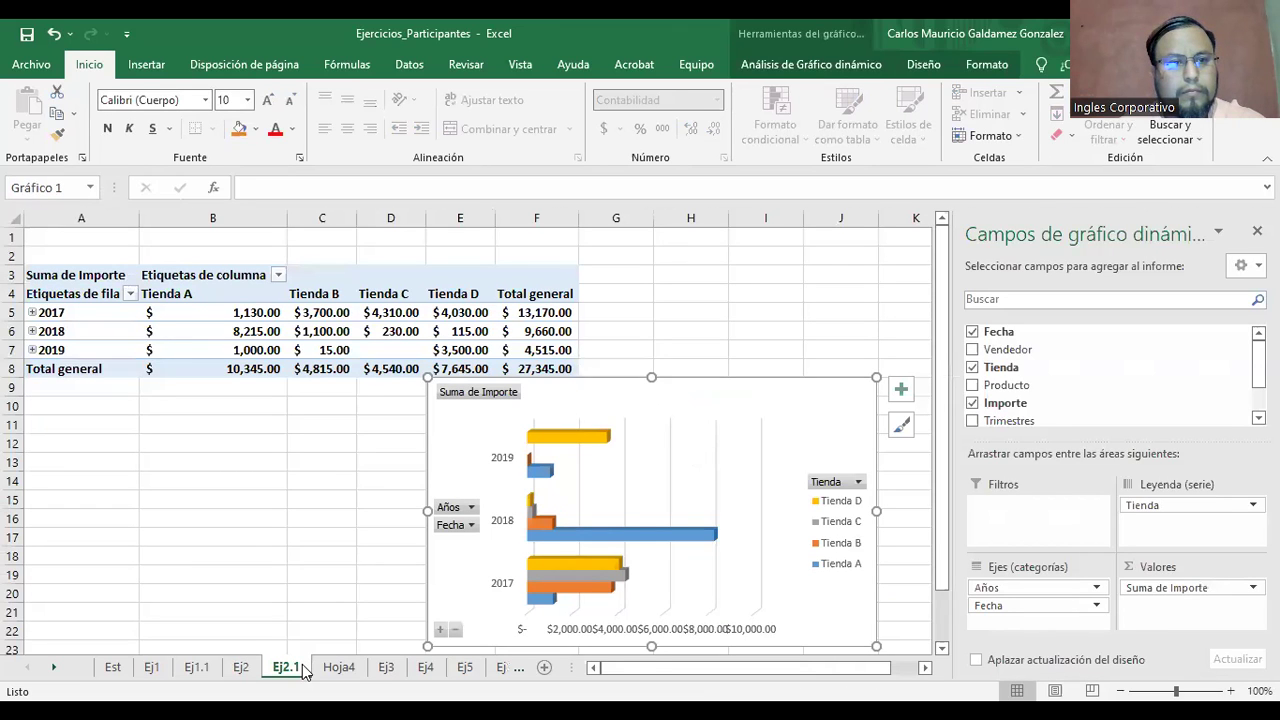
pyautogui.click(243, 668)
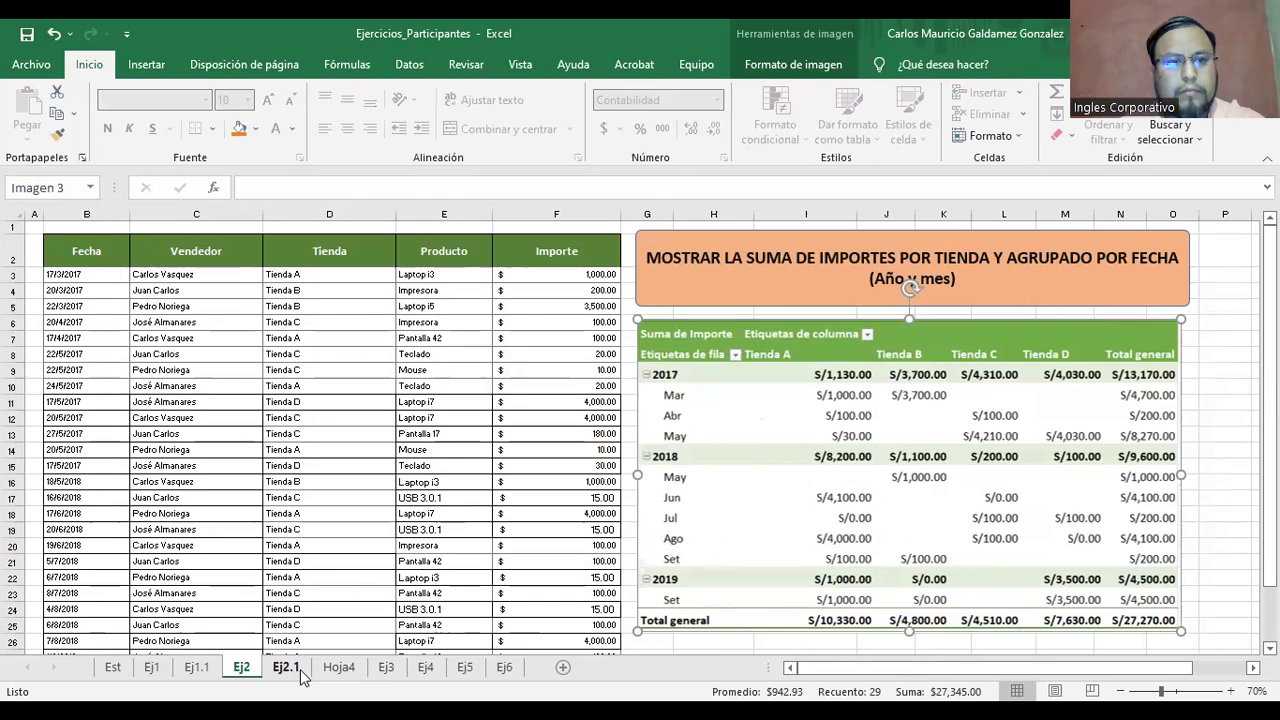
pyautogui.click(286, 668)
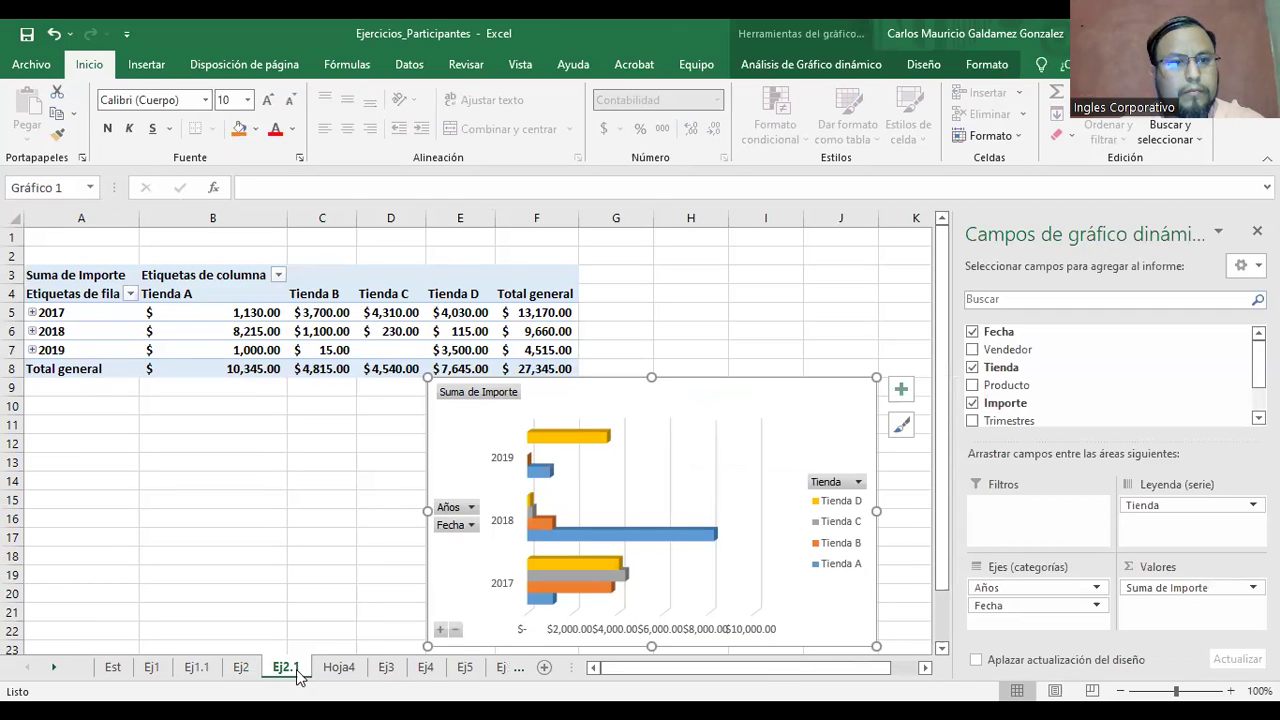
# Expand 2017, 2018 and 2019 into months in the Ej2.1 pivot table and move the pivot chart further right
pyautogui.click(34, 313)
pyautogui.click(32, 388)
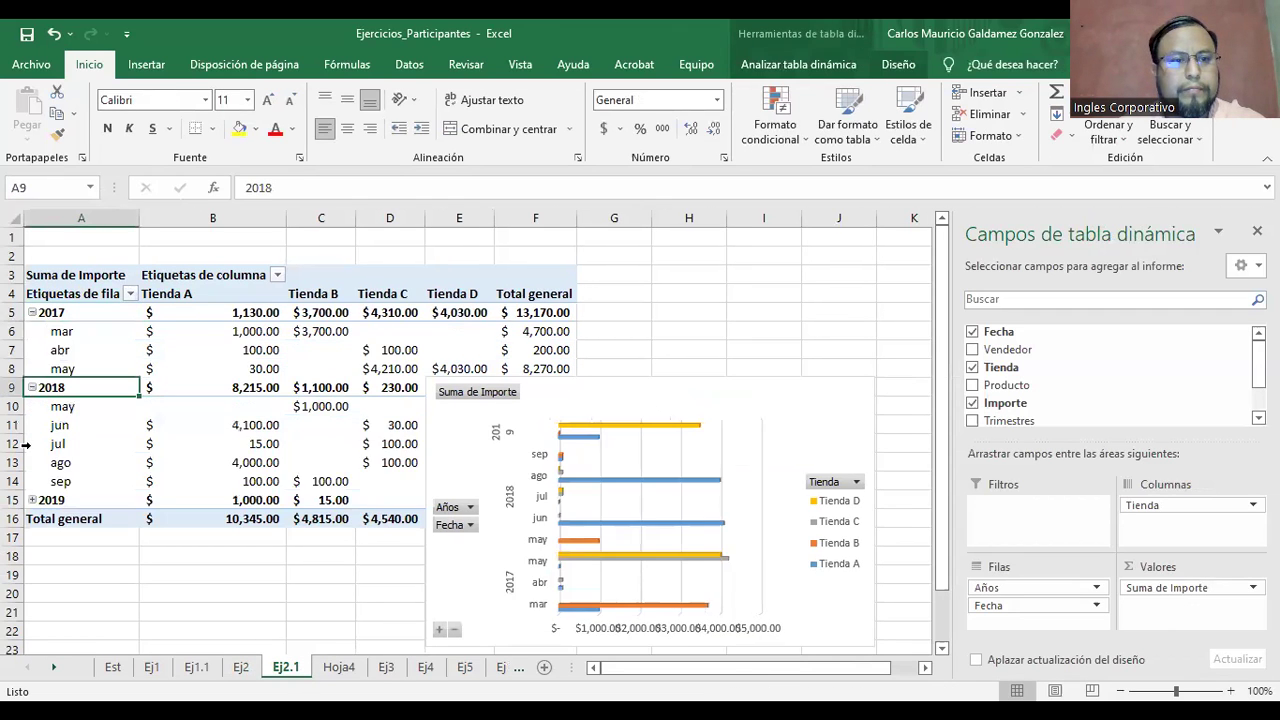
pyautogui.click(33, 500)
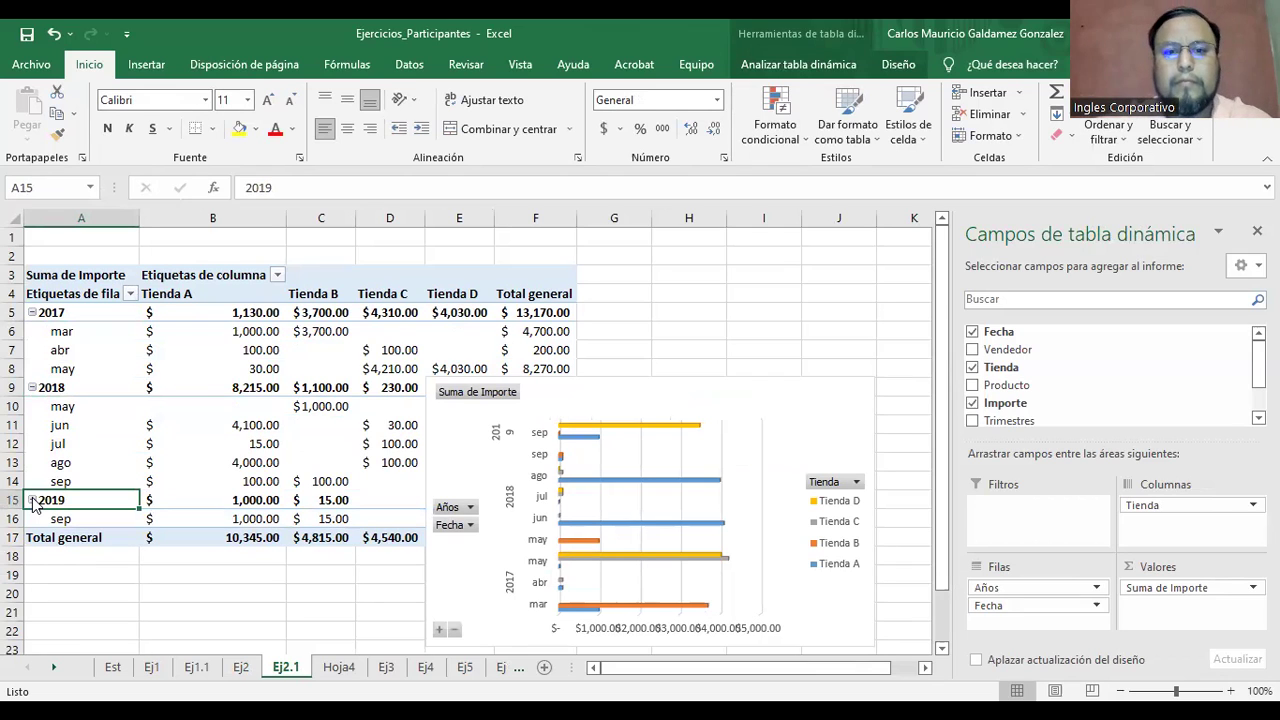
pyautogui.moveTo(687, 395); pyautogui.dragTo(711, 411)
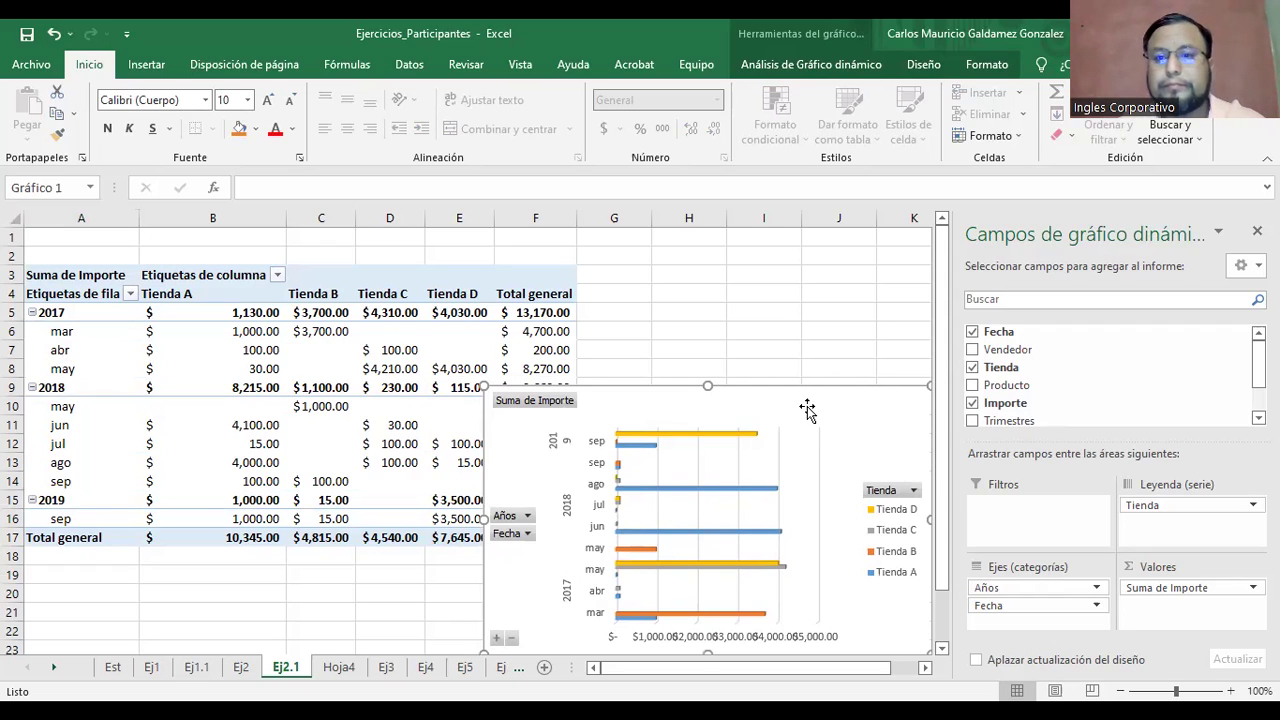
# Alternate between the expanded pivot table and its chart to examine how rows and columns correspond to axes and legend
pyautogui.click(449, 353)
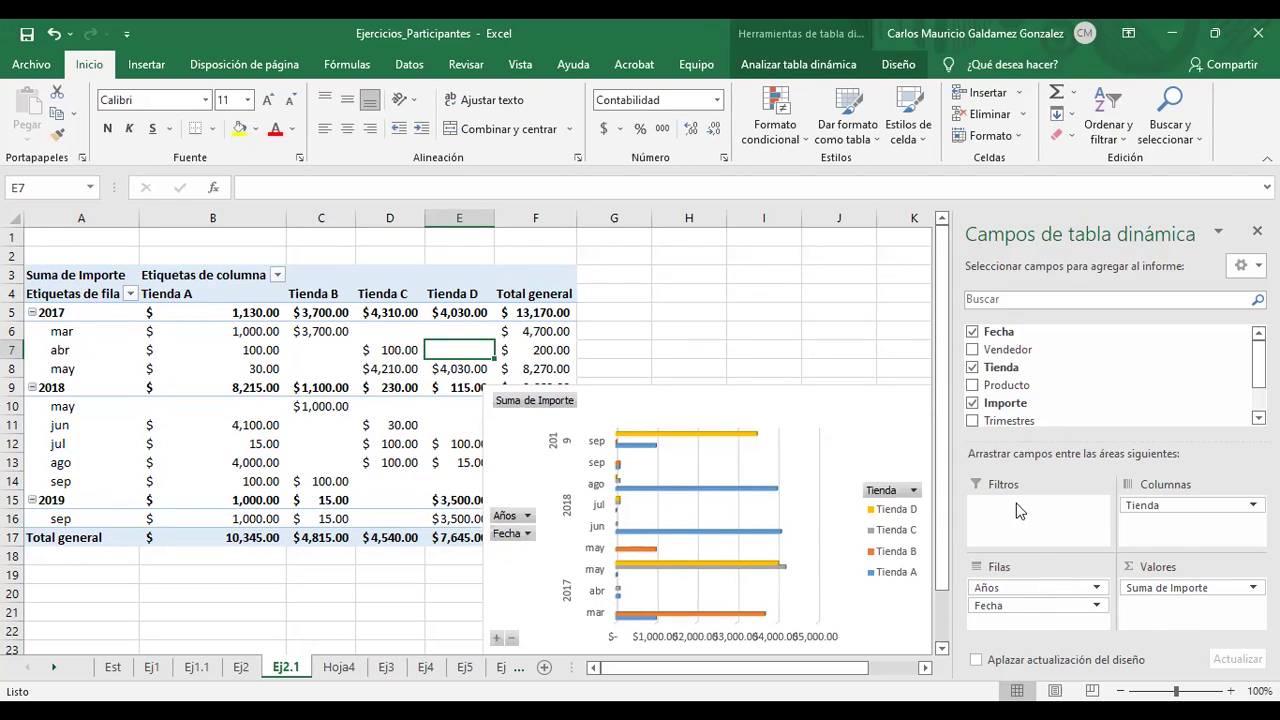
pyautogui.click(793, 410)
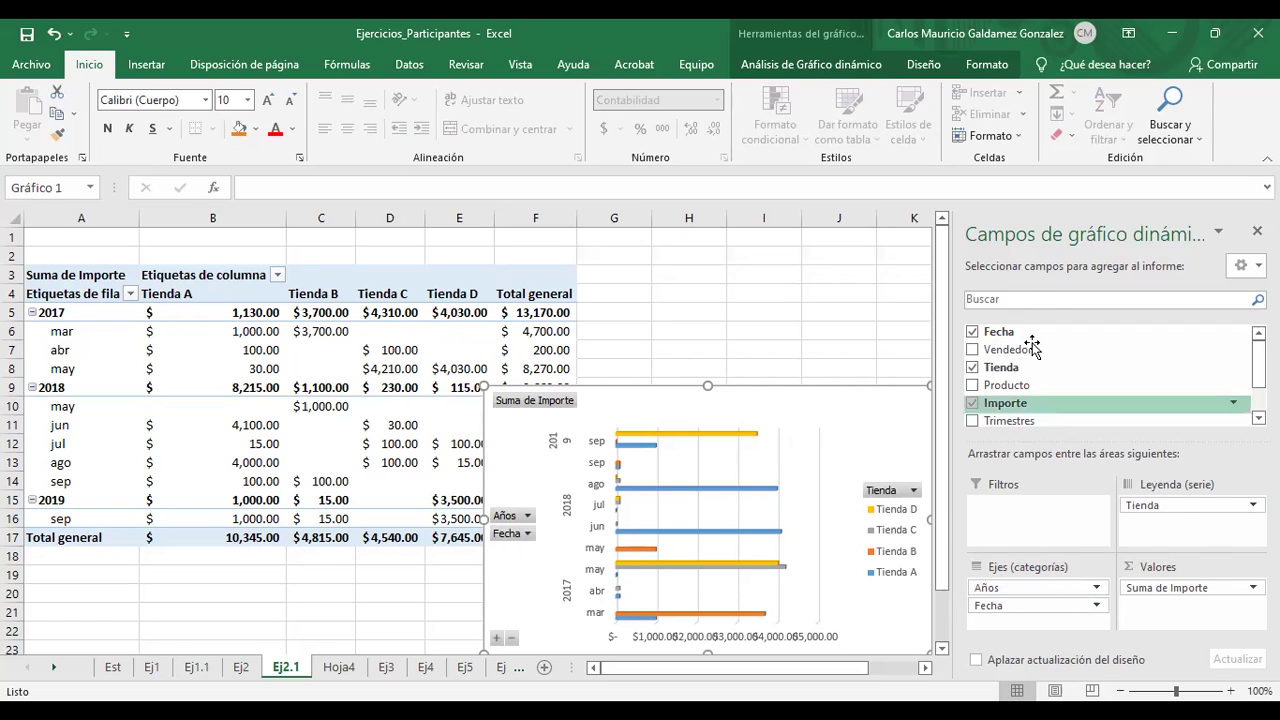
pyautogui.click(515, 343)
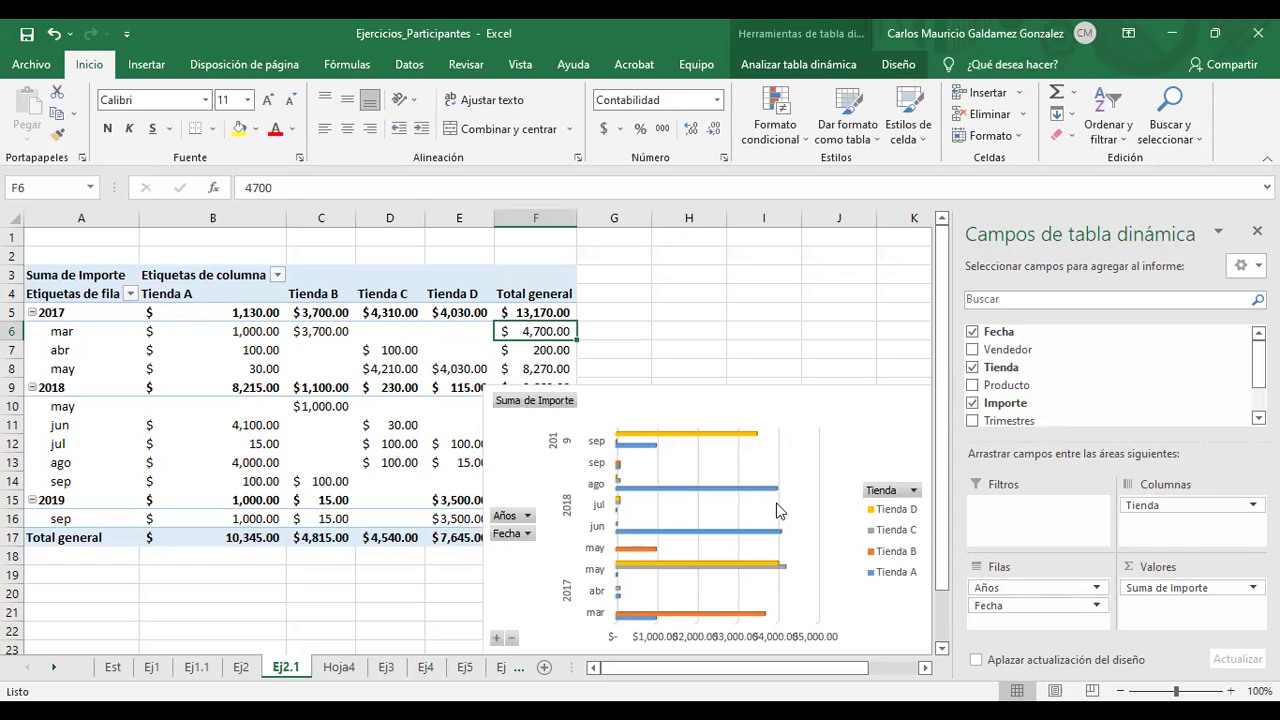
pyautogui.click(880, 422)
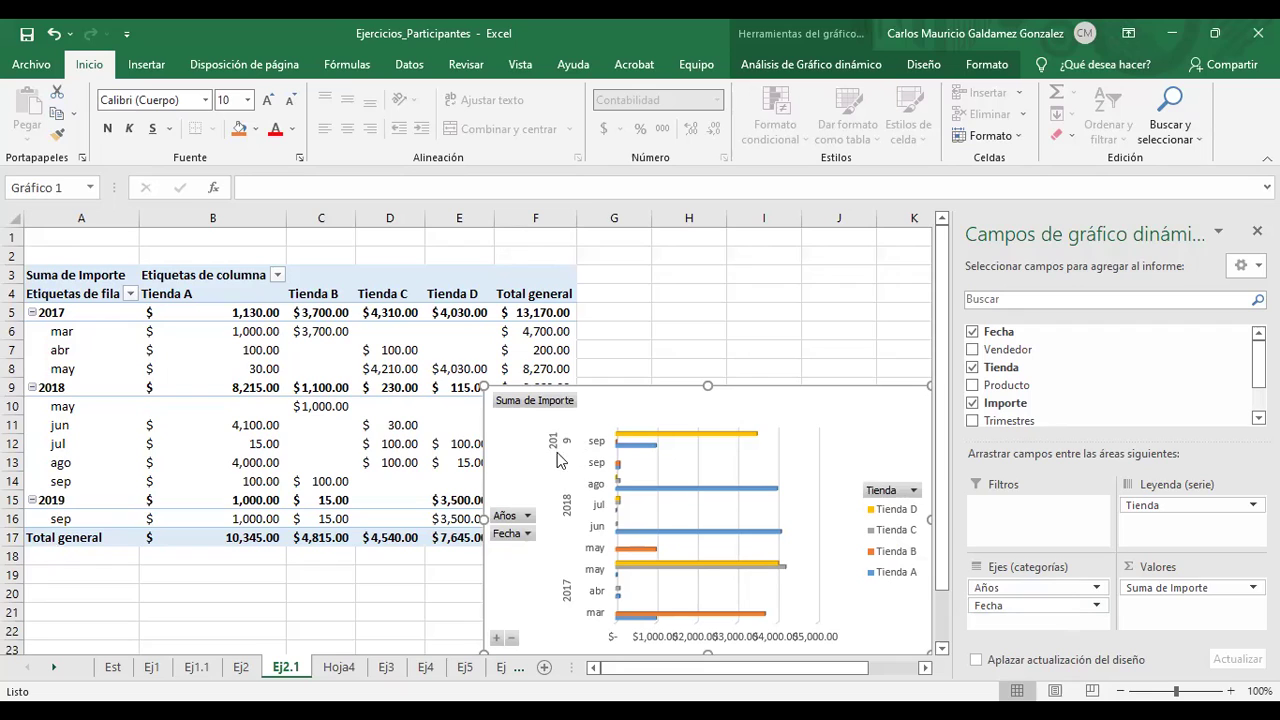
# Enlarge the pivot chart on Ej2.1 by extending its upper and left edges
pyautogui.moveTo(706, 387); pyautogui.dragTo(707, 325)
pyautogui.moveTo(485, 490); pyautogui.dragTo(400, 485)
pyautogui.click(839, 579)
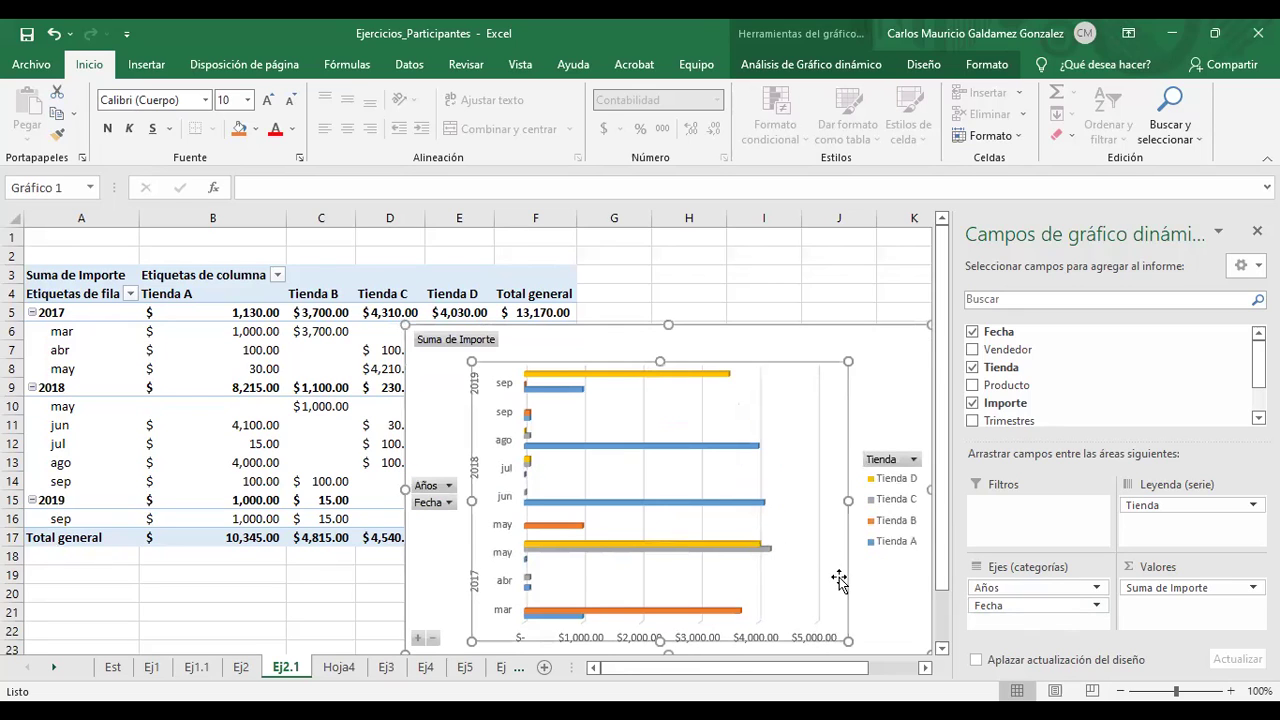
# Examine the Tienda D series in the chart and the options of the Suma de Importe value field
pyautogui.click(628, 374)
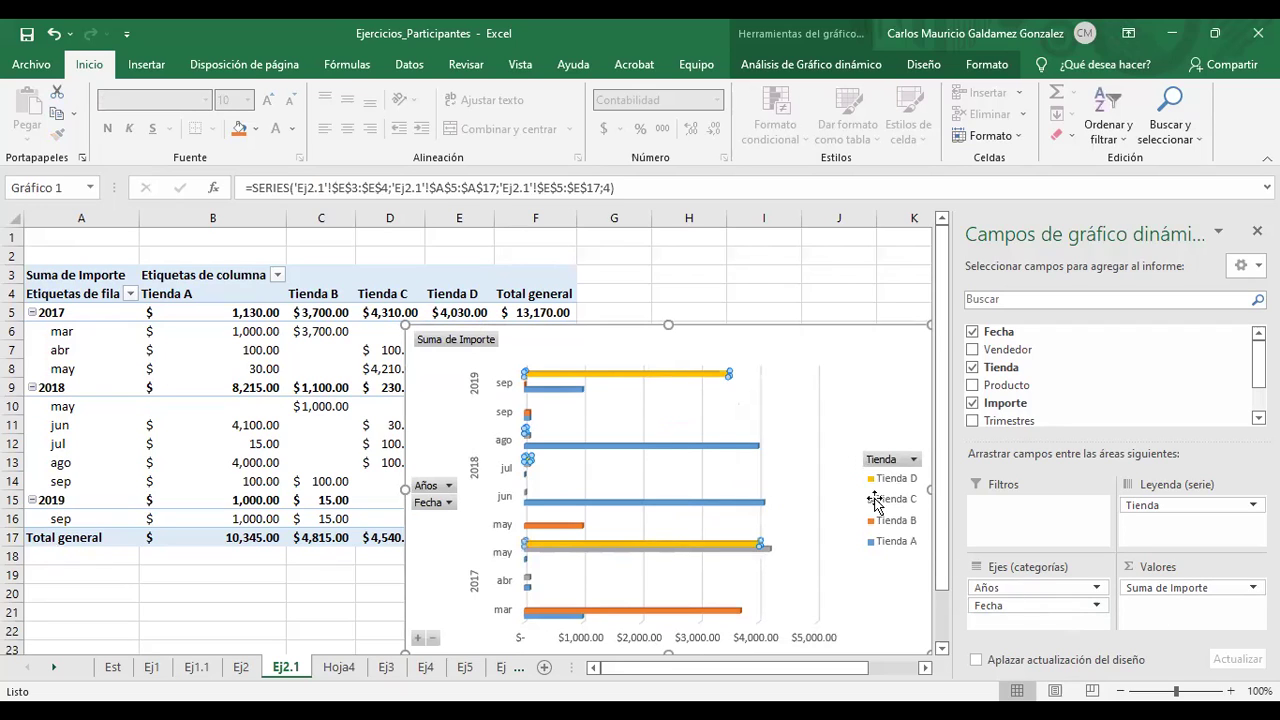
pyautogui.click(1178, 588)
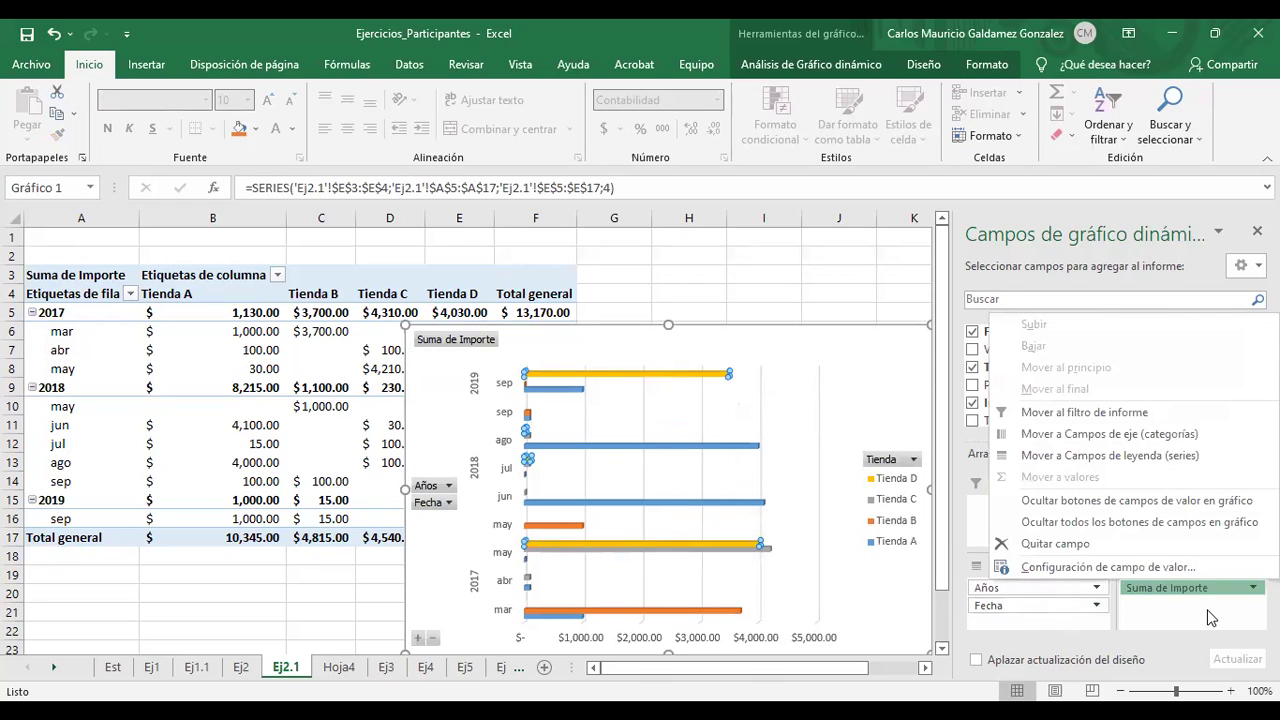
pyautogui.click(1173, 613)
# Add the Producto field to the chart's filters area and filter the chart by Impresora
pyautogui.moveTo(1008, 385); pyautogui.dragTo(1029, 512)
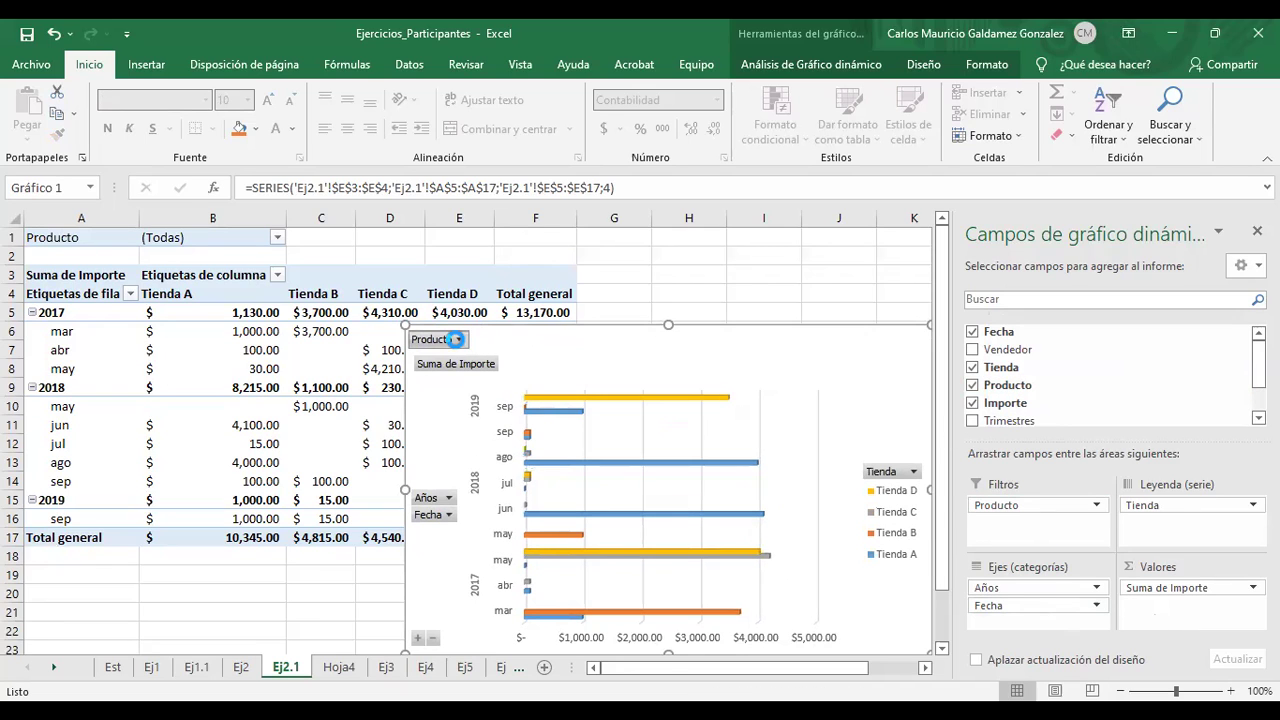
pyautogui.click(455, 339)
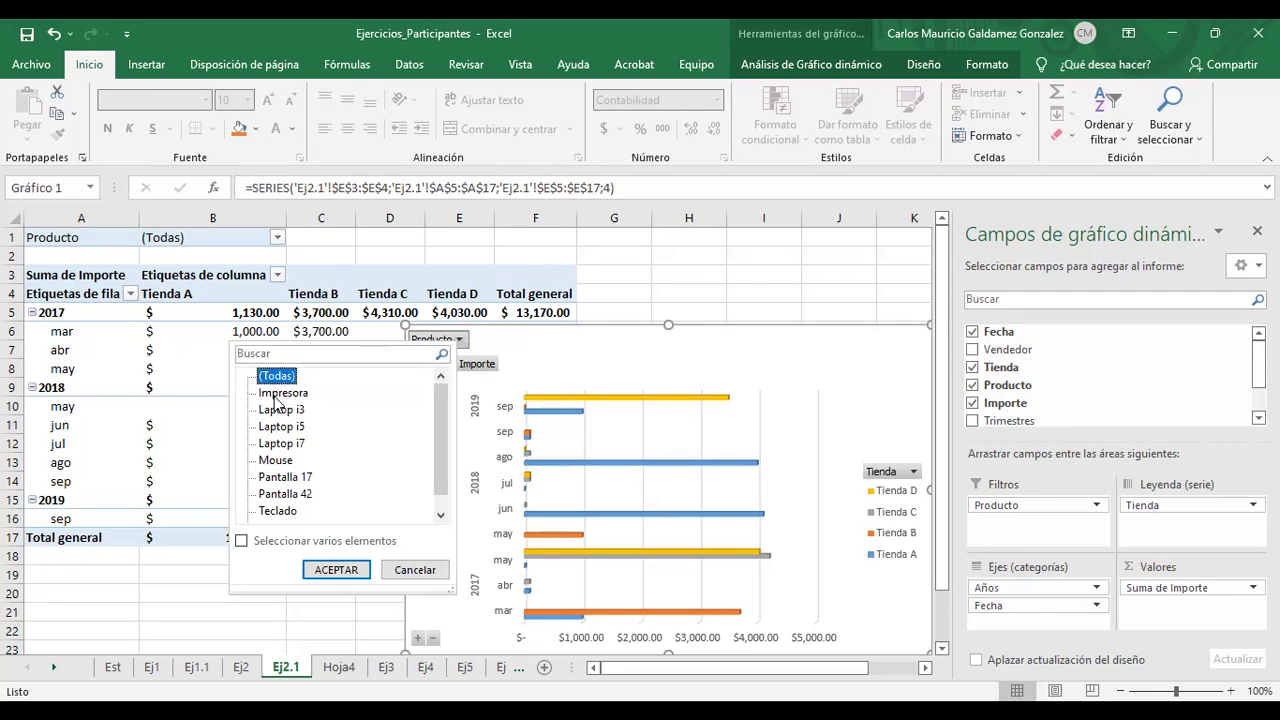
pyautogui.click(278, 394)
pyautogui.click(319, 570)
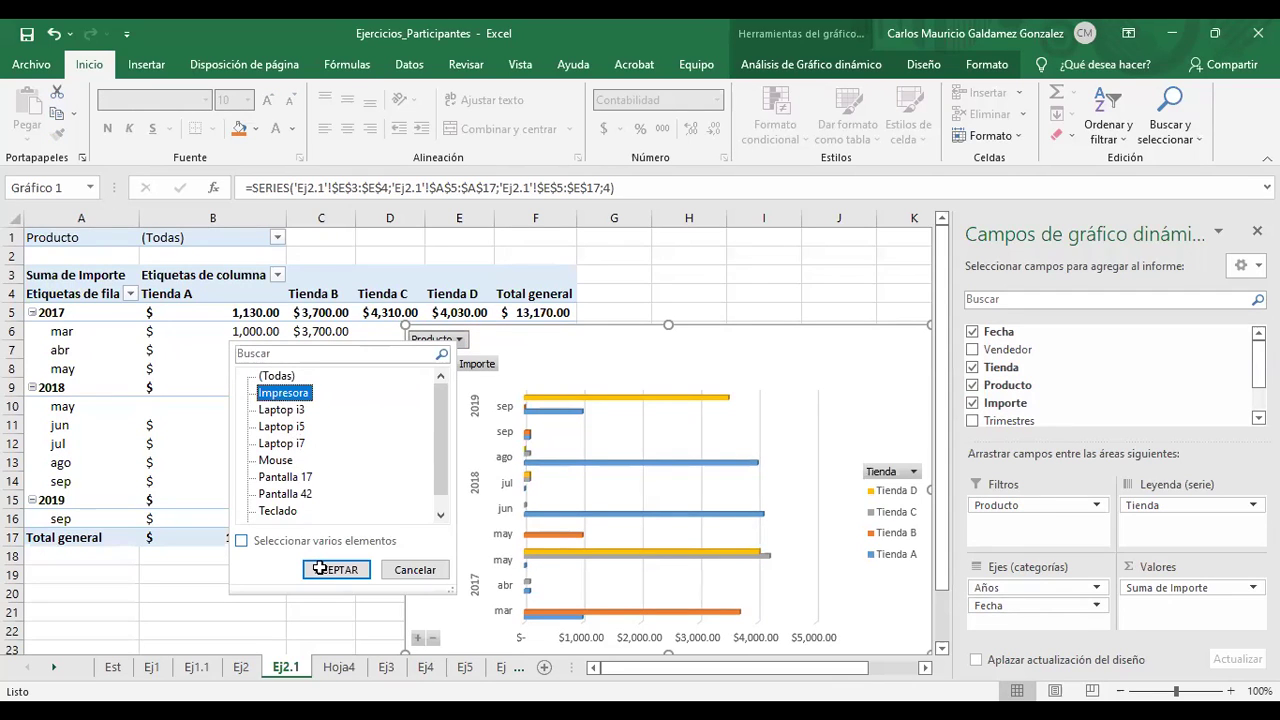
# Reset the Producto filter to (Todas) and remove Producto from the filters area
pyautogui.click(451, 342)
pyautogui.click(270, 380)
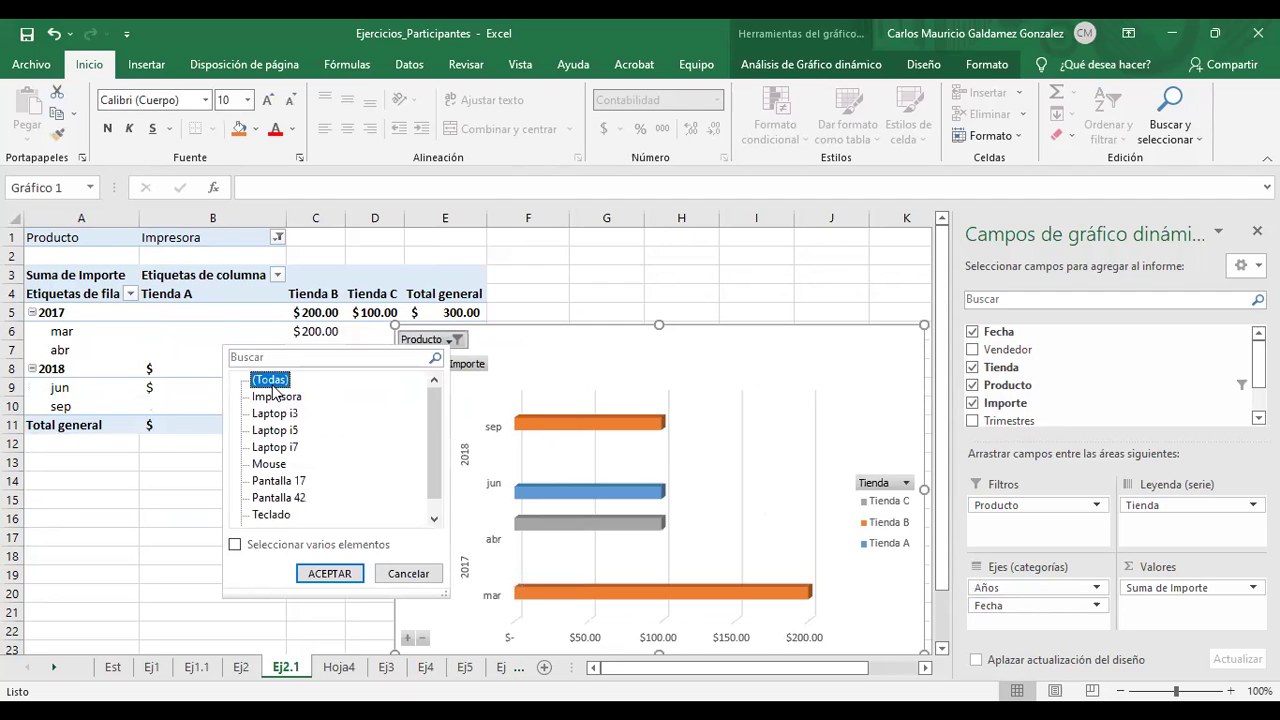
pyautogui.click(328, 581)
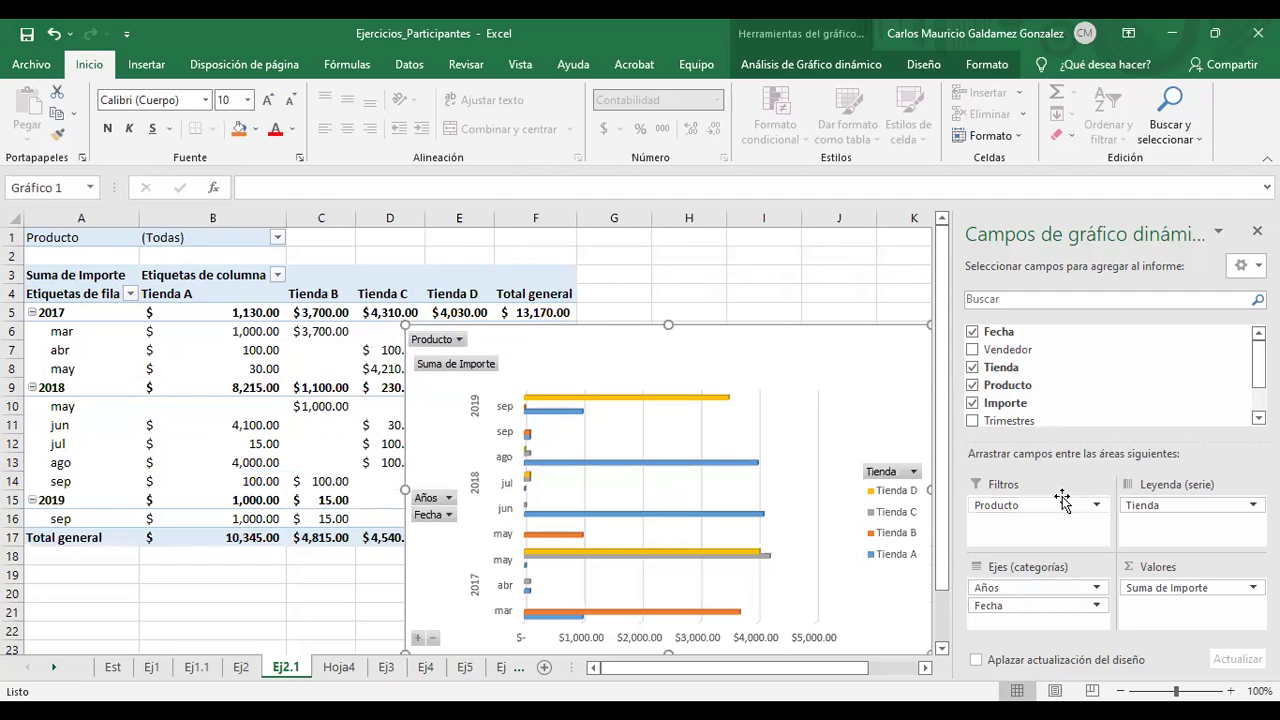
pyautogui.moveTo(1058, 510); pyautogui.dragTo(1035, 392)
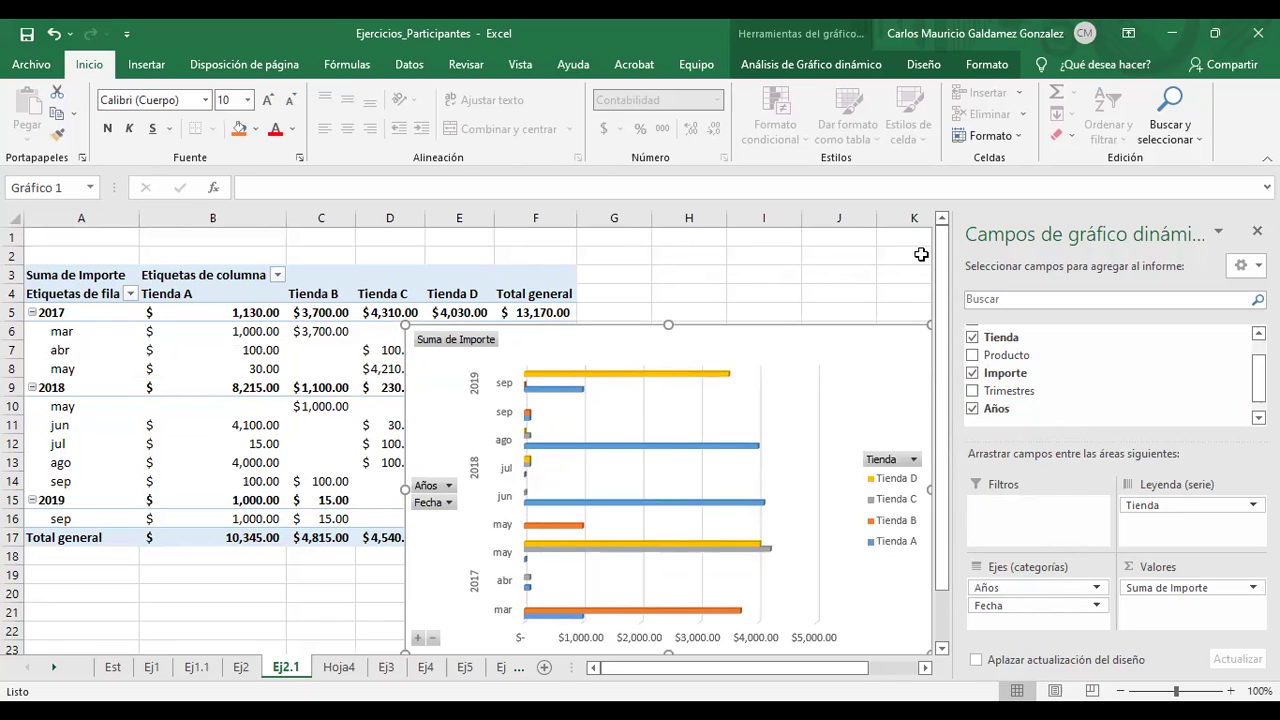
# Add Producto to the filters area again, and reposition and enlarge the pivot chart beside column B
pyautogui.scroll(2, 1249, 410)
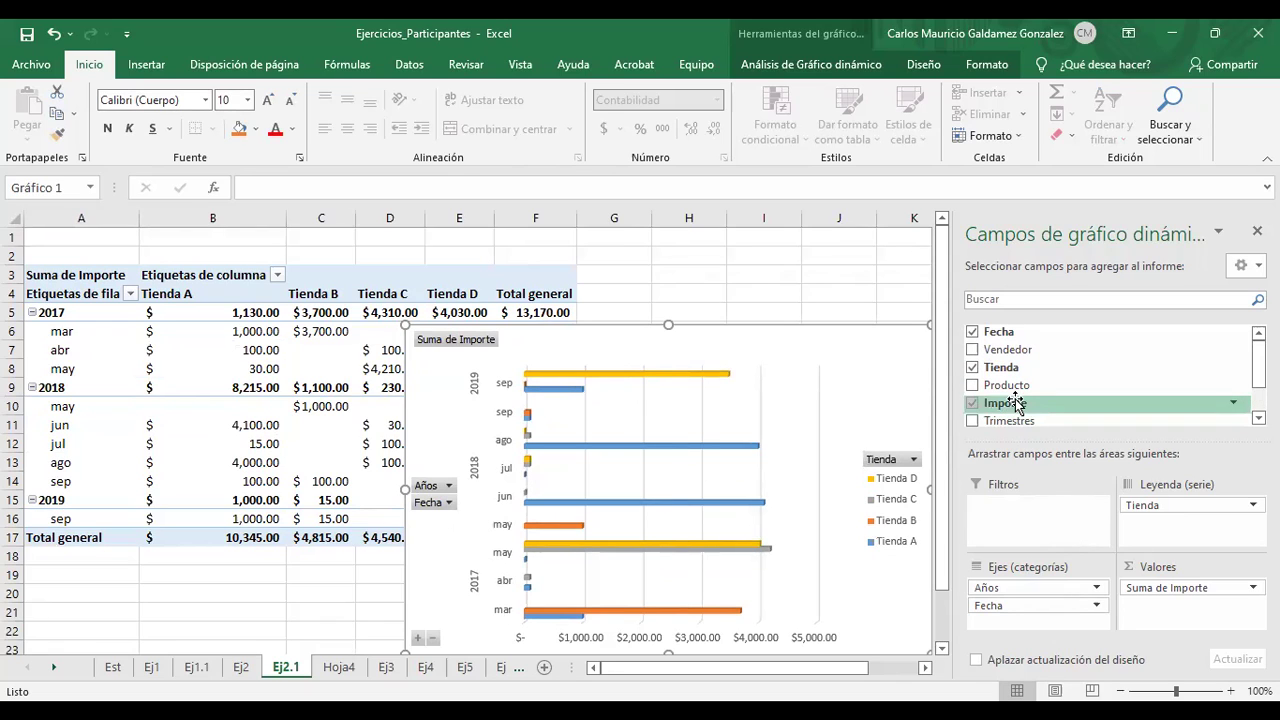
pyautogui.moveTo(1003, 390); pyautogui.dragTo(1010, 510)
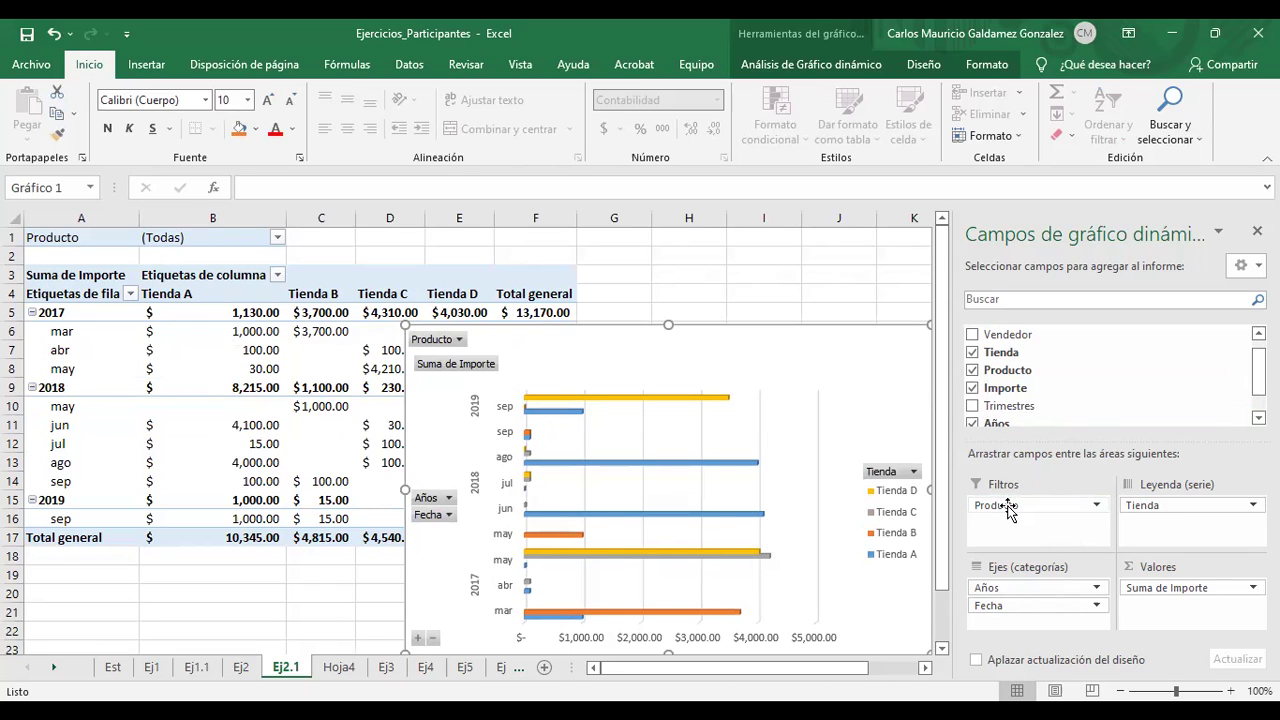
pyautogui.moveTo(671, 323); pyautogui.dragTo(556, 249)
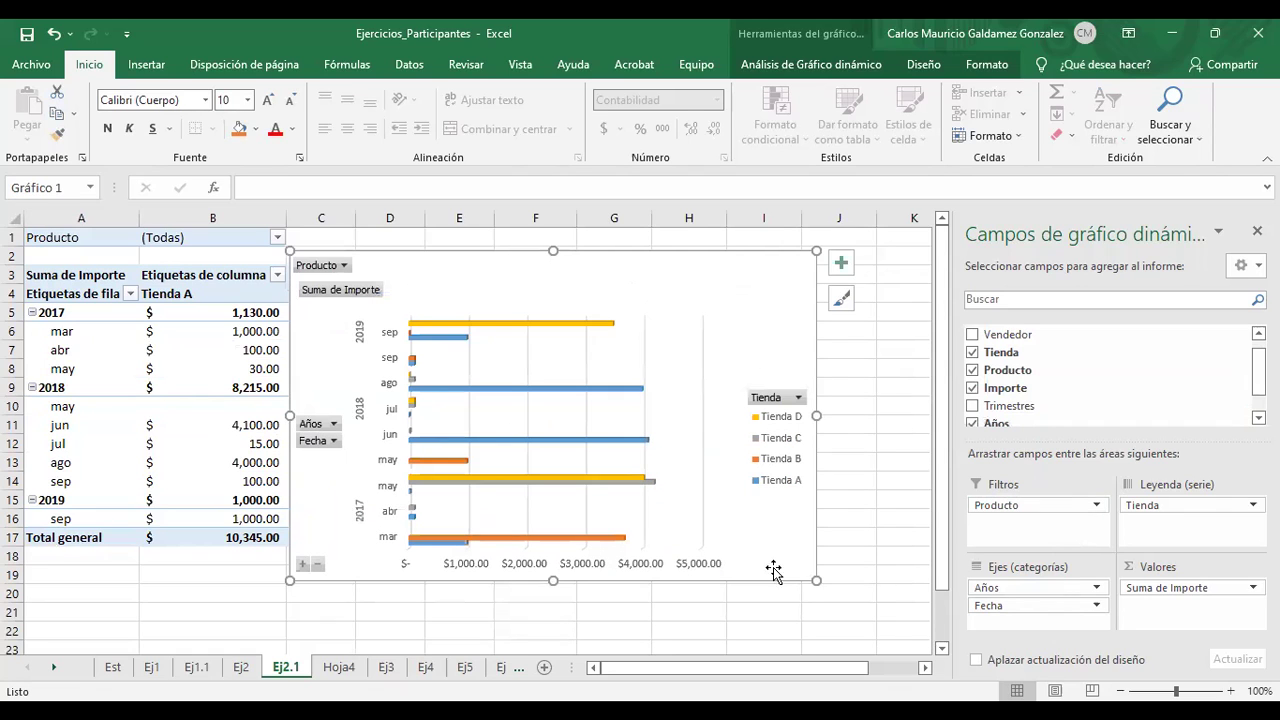
pyautogui.moveTo(816, 580); pyautogui.dragTo(919, 645)
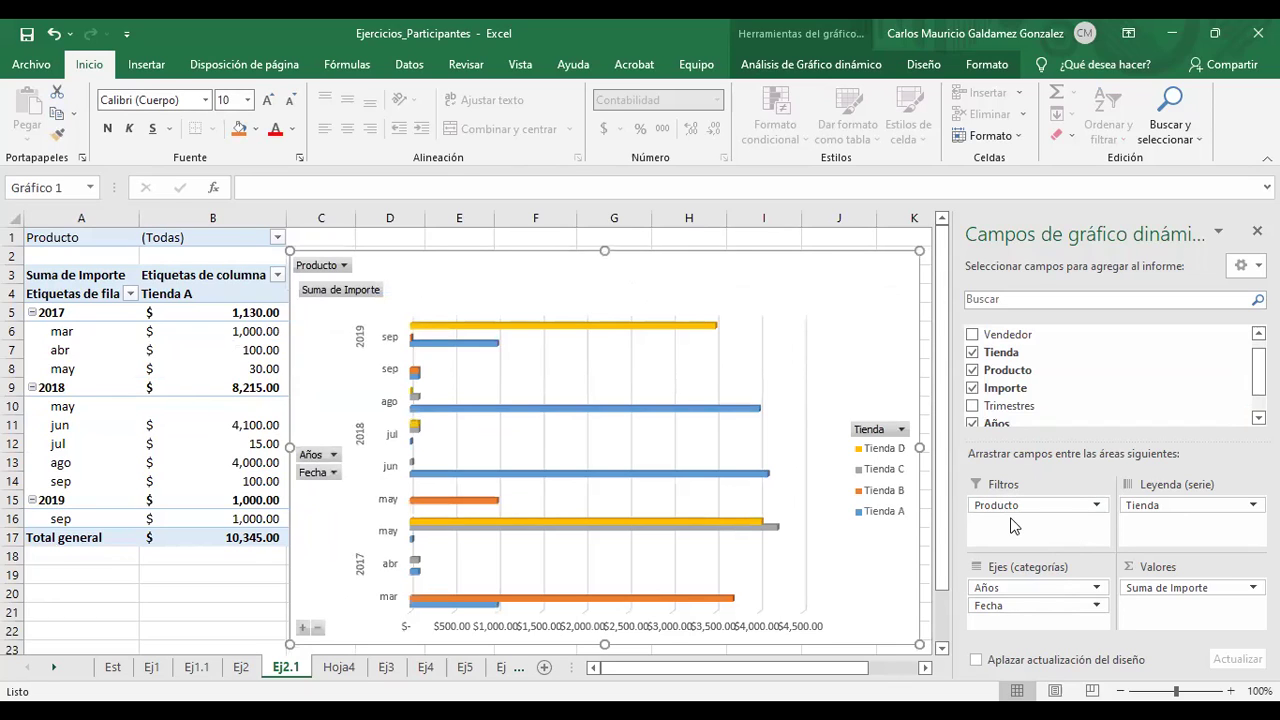
# Filter the pivot chart by the product Laptop i7
pyautogui.click(345, 268)
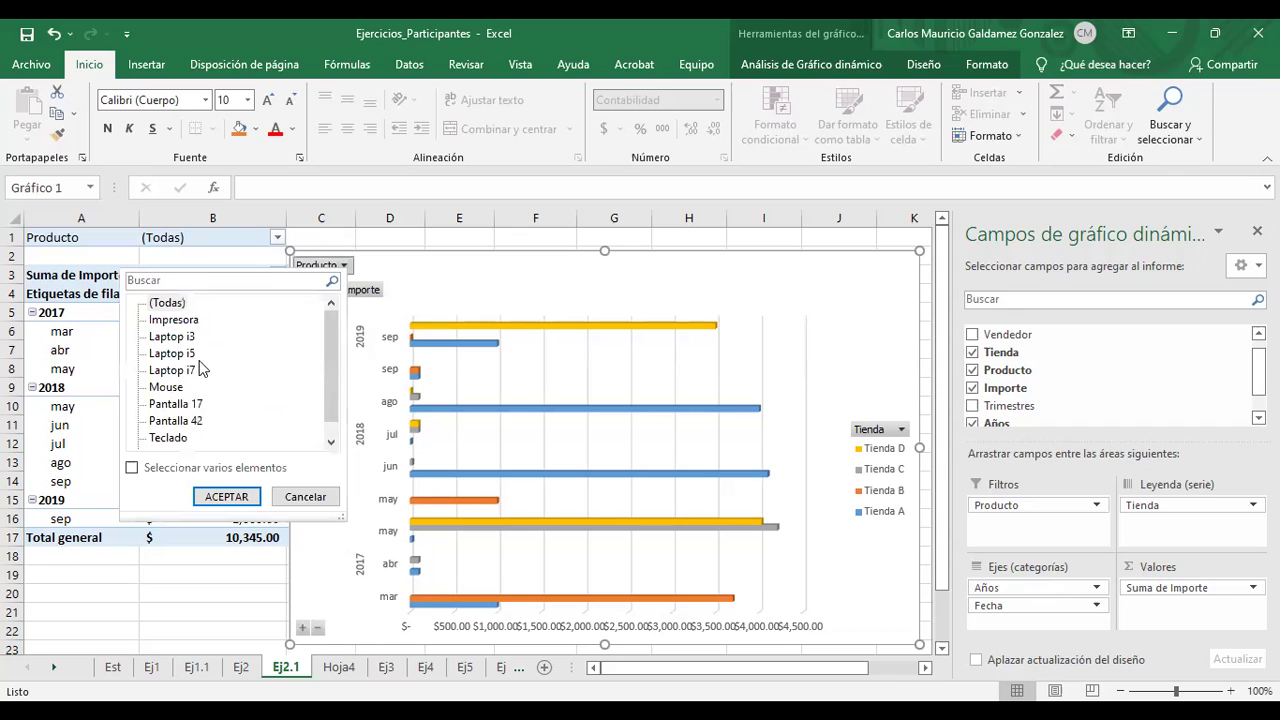
pyautogui.scroll(-1, 200, 420)
pyautogui.scroll(1, 196, 425)
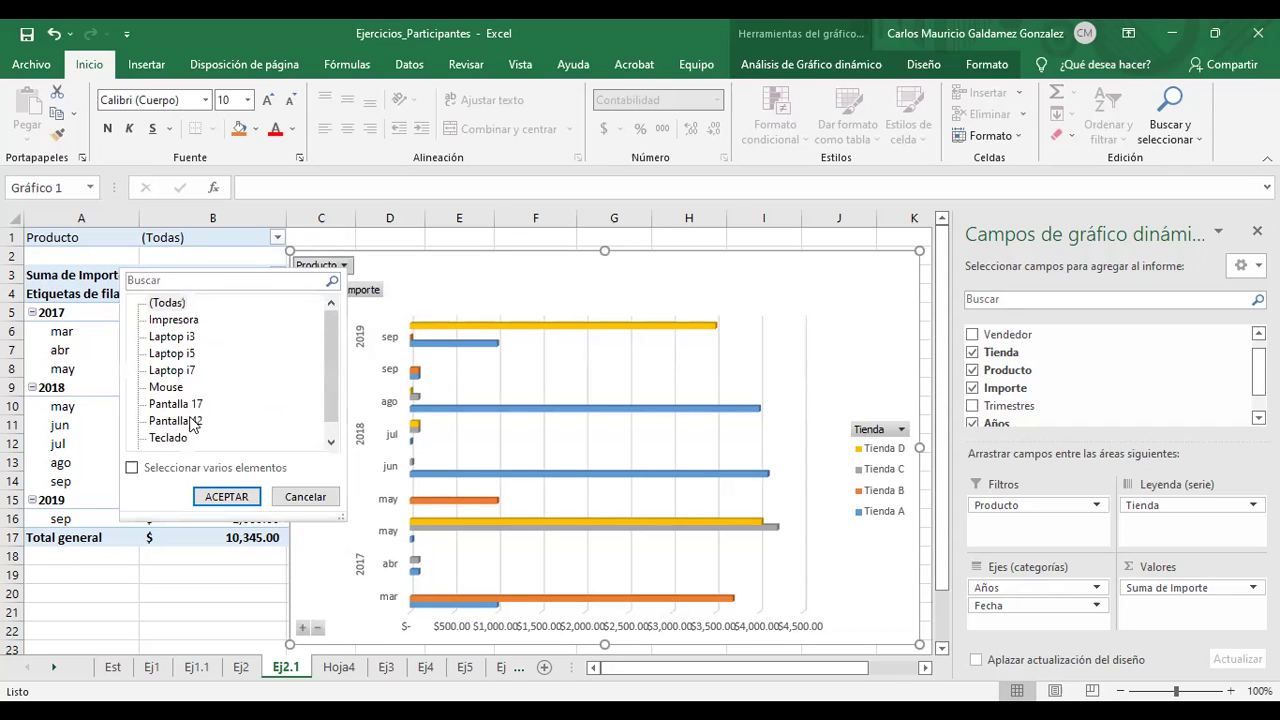
pyautogui.click(170, 372)
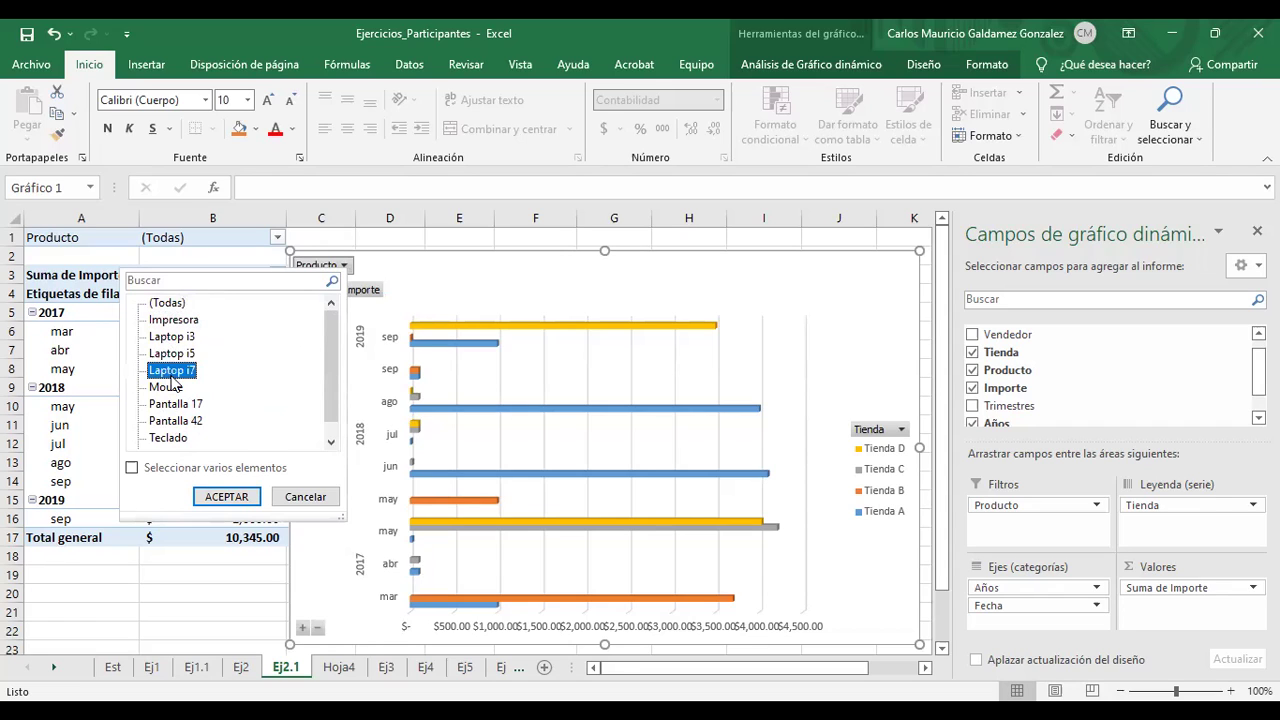
pyautogui.click(224, 497)
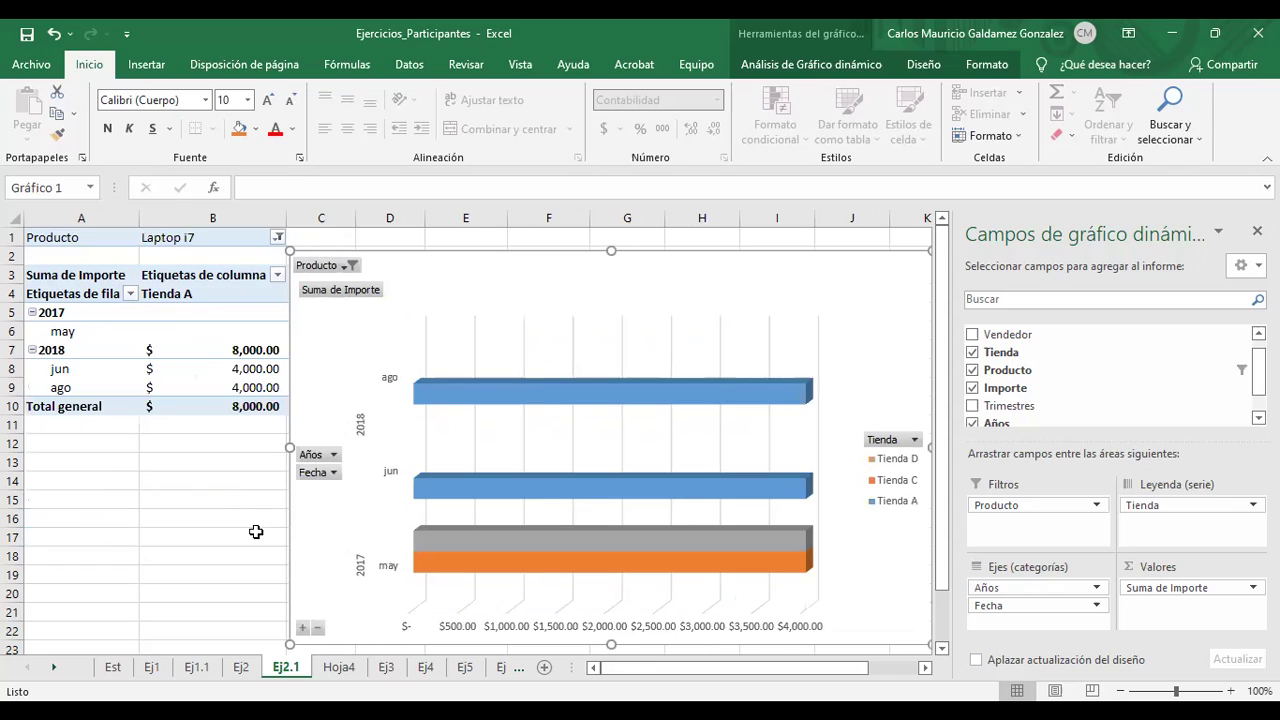
# Enable multiple-item selection in the Producto chart filter and reset it to (Todas)
pyautogui.click(505, 399)
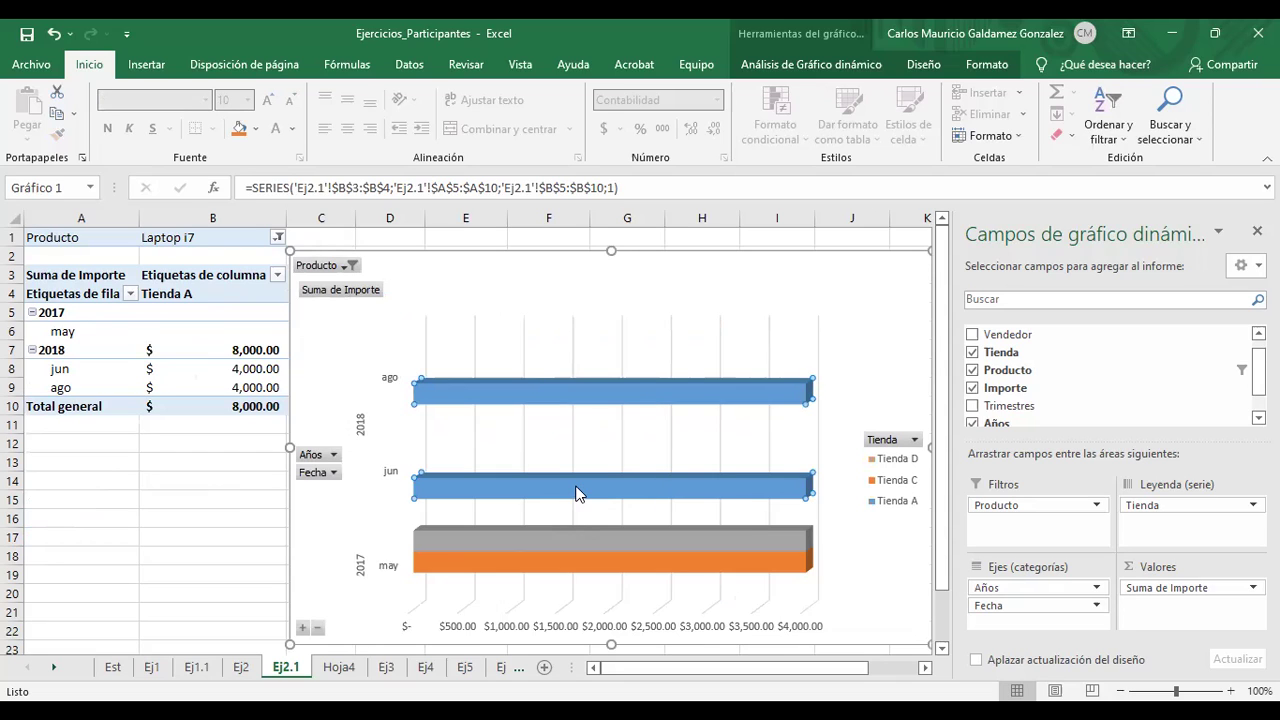
pyautogui.moveTo(576, 493)
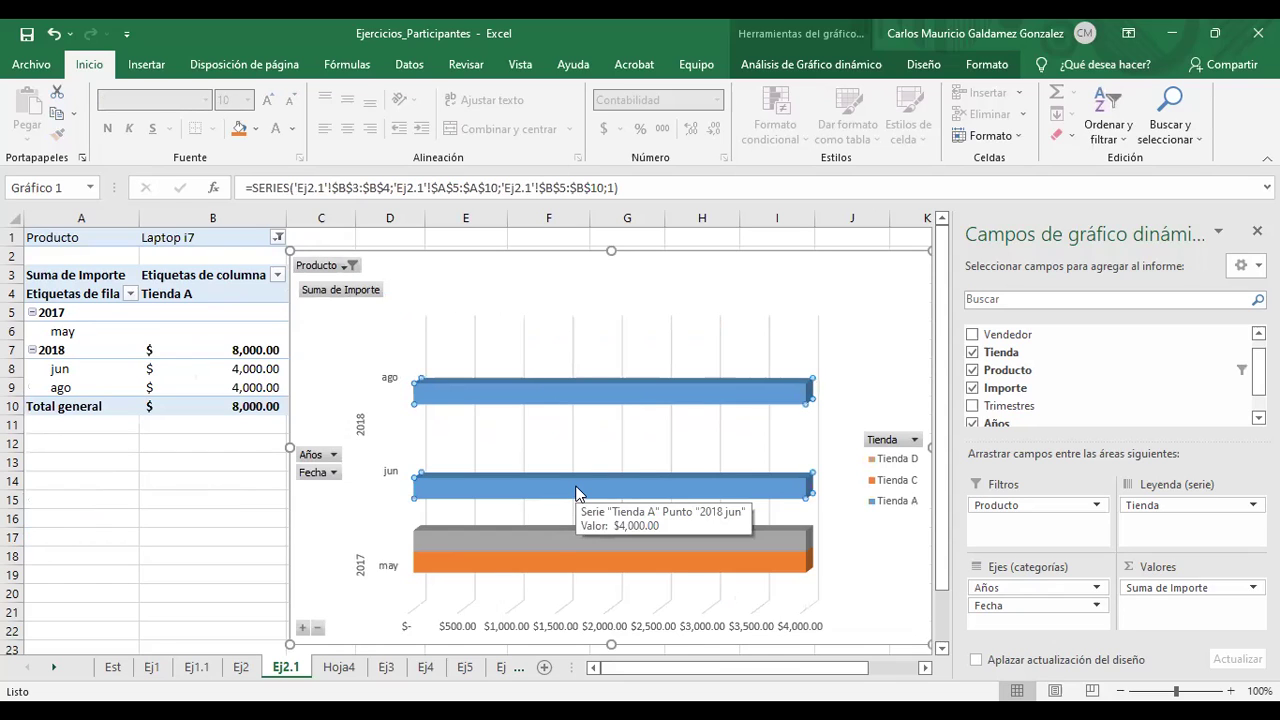
pyautogui.moveTo(495, 542)
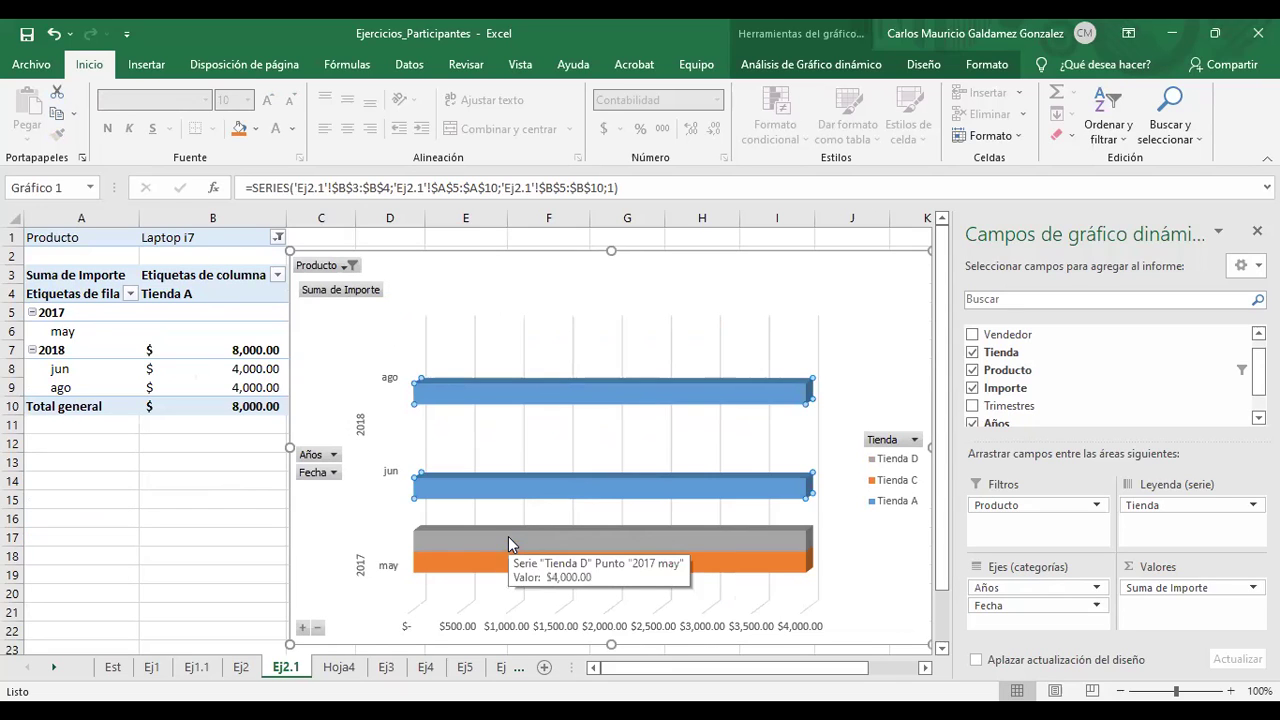
pyautogui.click(350, 268)
pyautogui.click(170, 300)
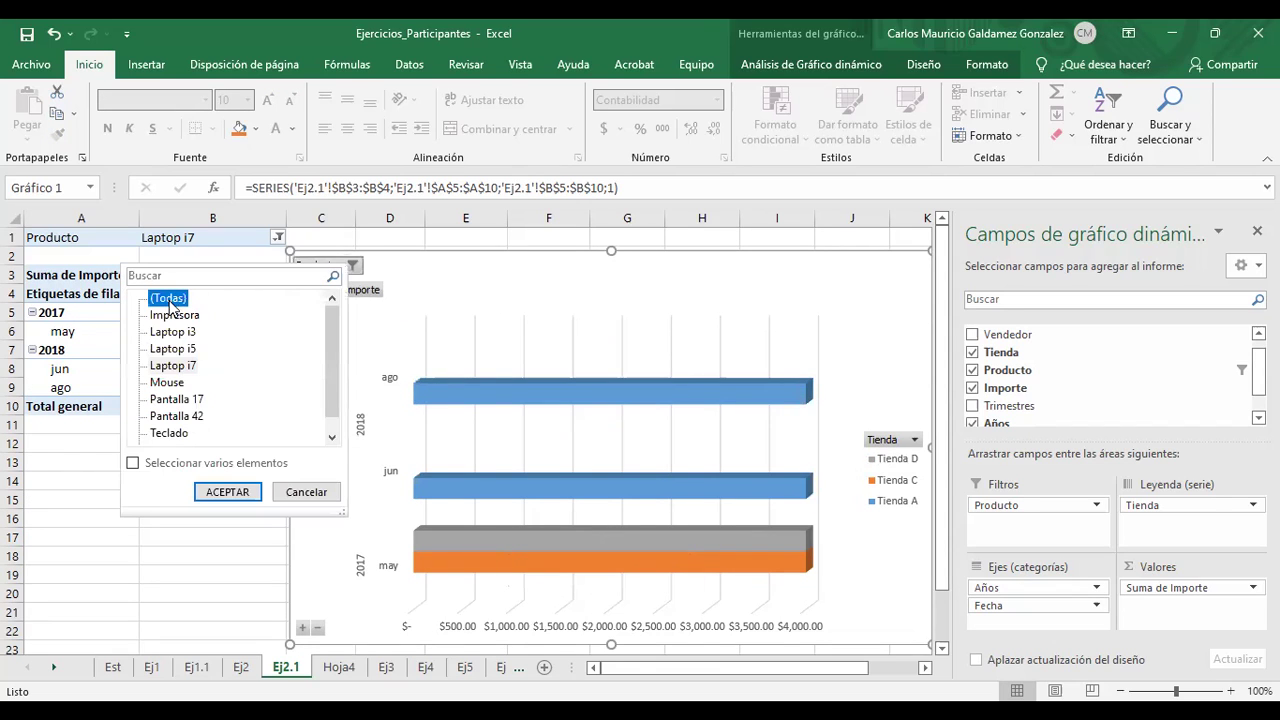
pyautogui.click(212, 463)
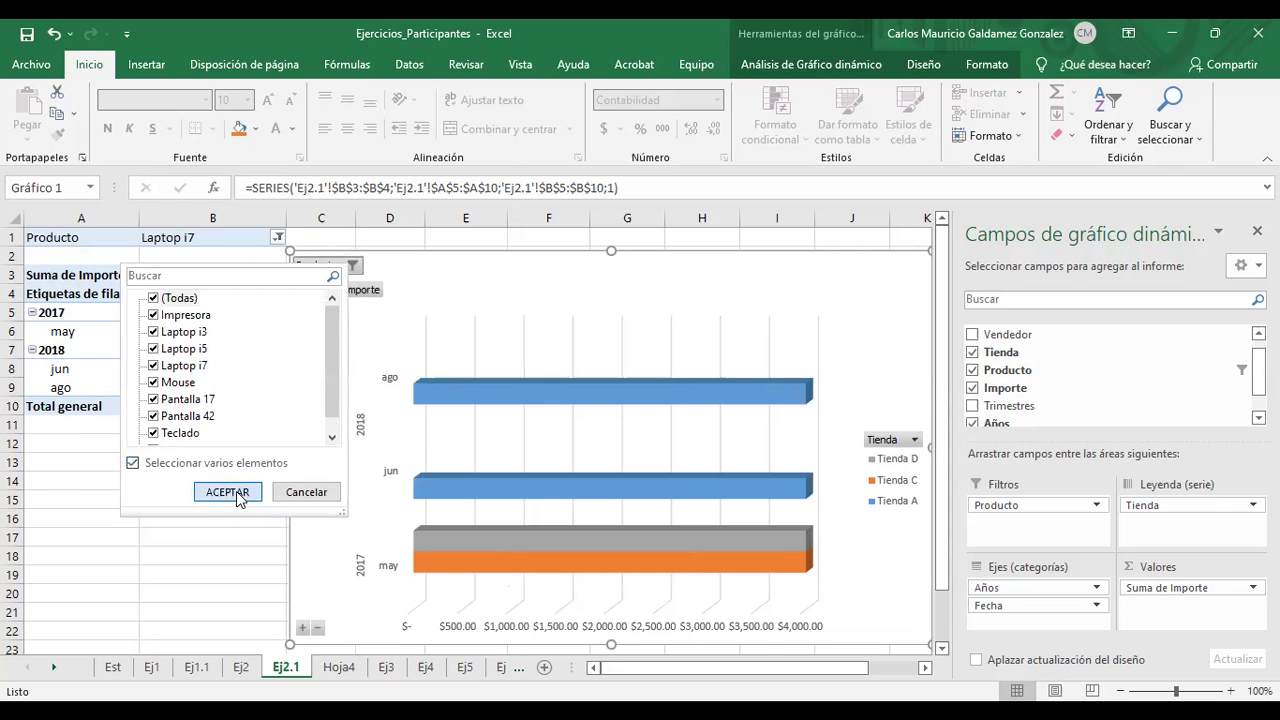
pyautogui.click(237, 495)
# Replace the Producto field with Trimestres in the pivot chart's filters area
pyautogui.click(322, 267)
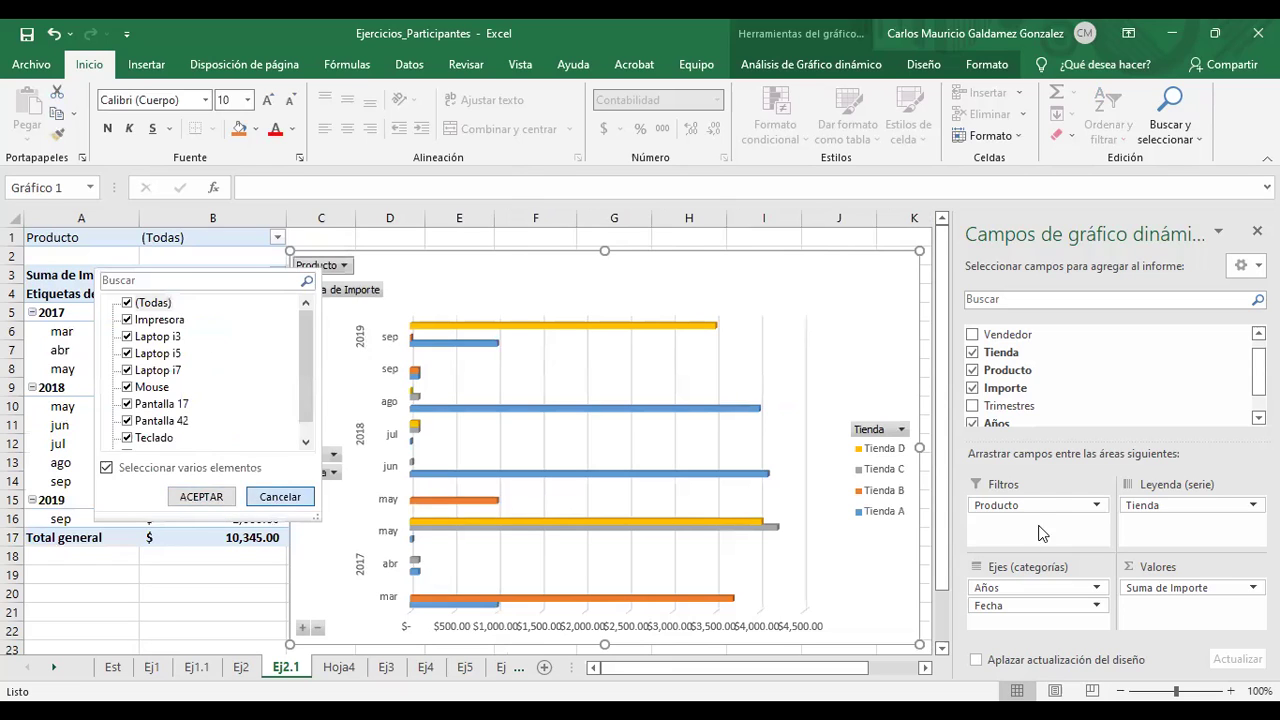
pyautogui.click(279, 497)
pyautogui.scroll(-1, 1029, 396)
pyautogui.click(972, 340)
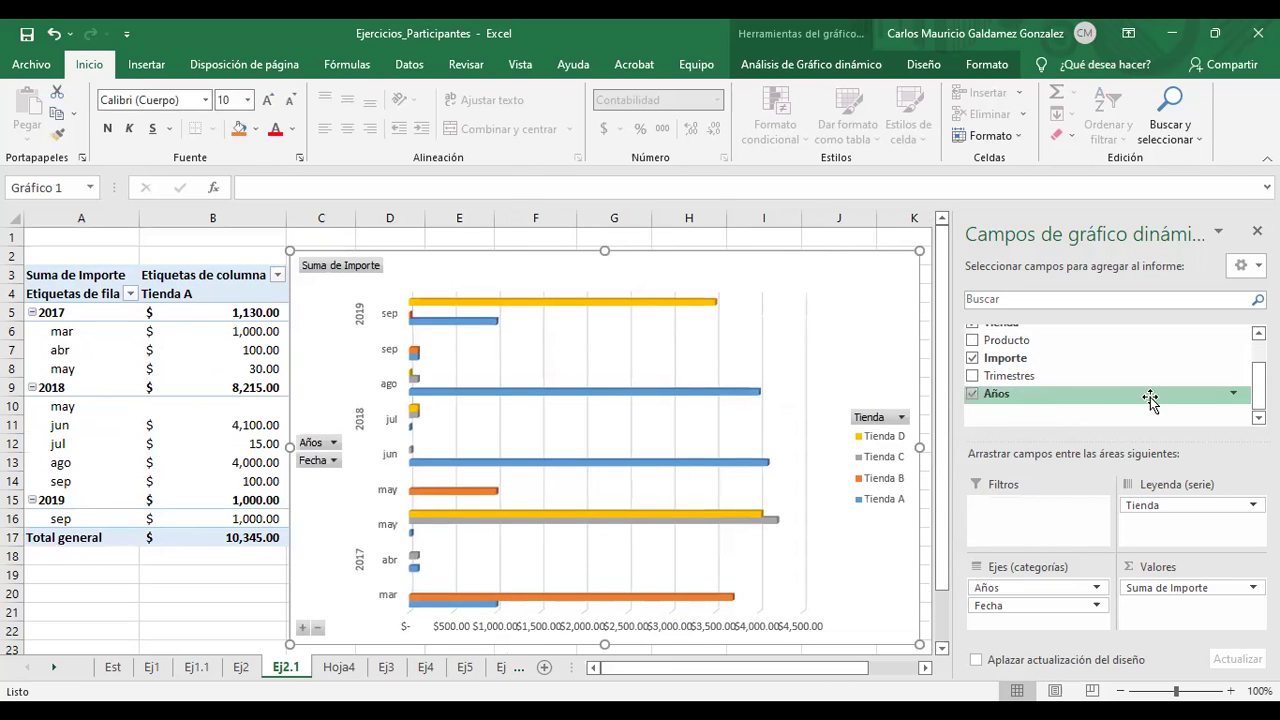
pyautogui.moveTo(1016, 375); pyautogui.dragTo(1026, 512)
# Filter the pivot chart by the quarter Trim.1 and inspect the Tienda A bar
pyautogui.click(350, 268)
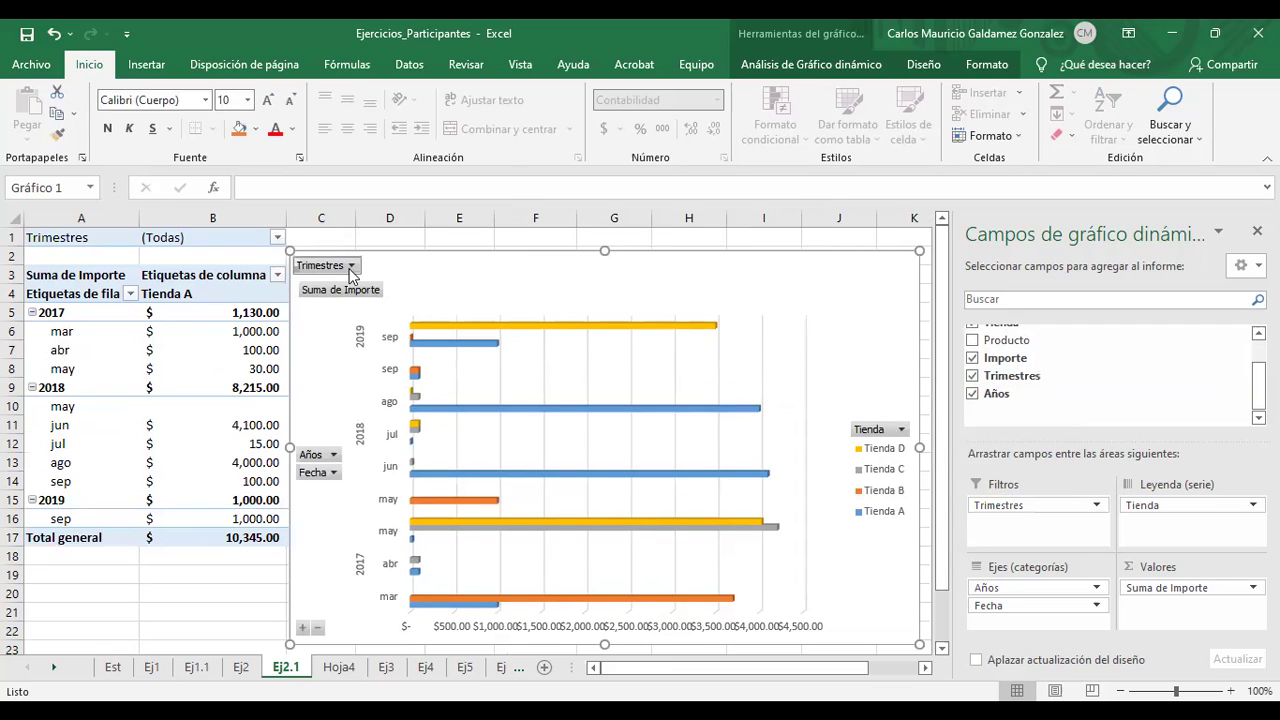
pyautogui.click(179, 343)
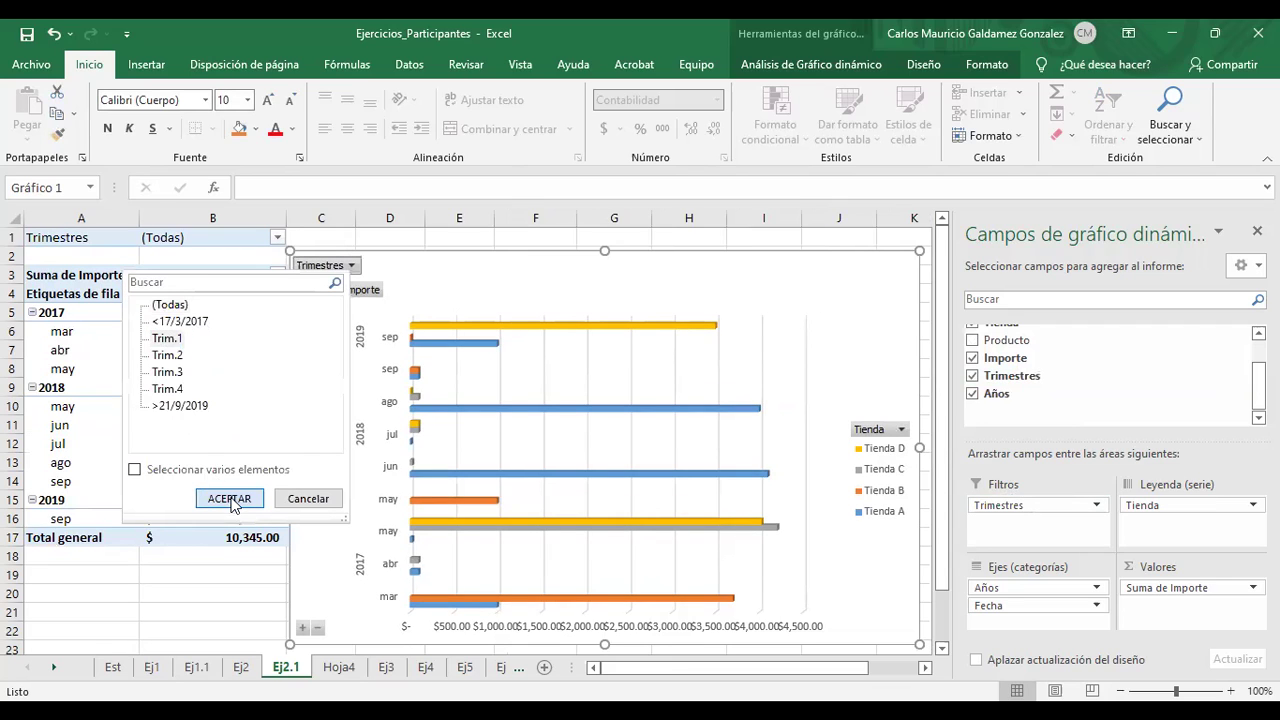
pyautogui.click(232, 497)
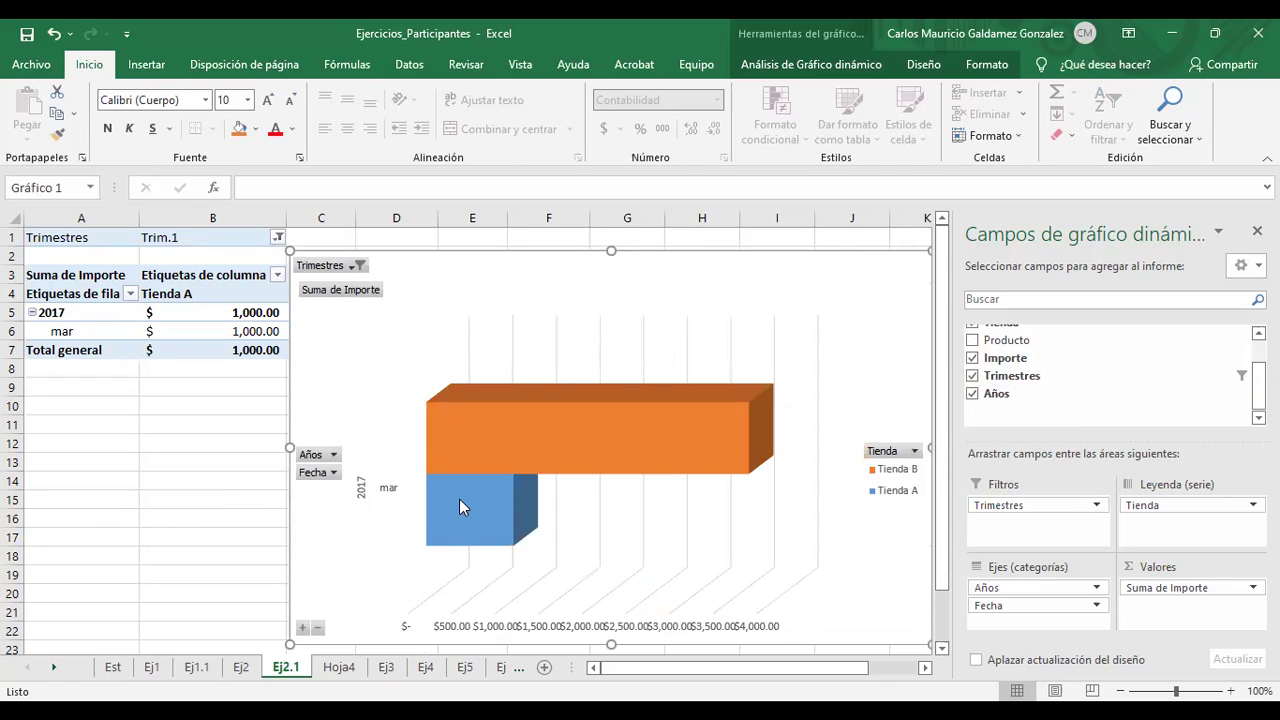
pyautogui.moveTo(454, 499)
# Change the Trimestres filter to Trim.2 and inspect the resulting monthly bars
pyautogui.click(354, 266)
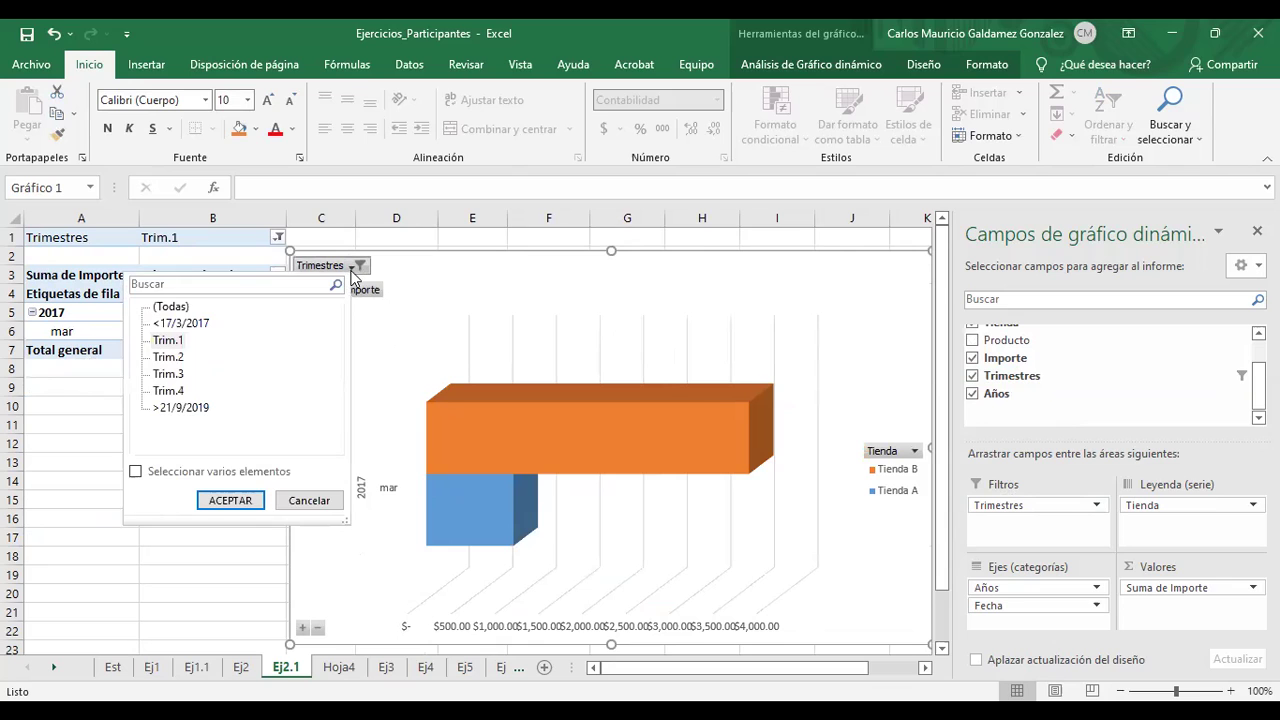
pyautogui.click(176, 358)
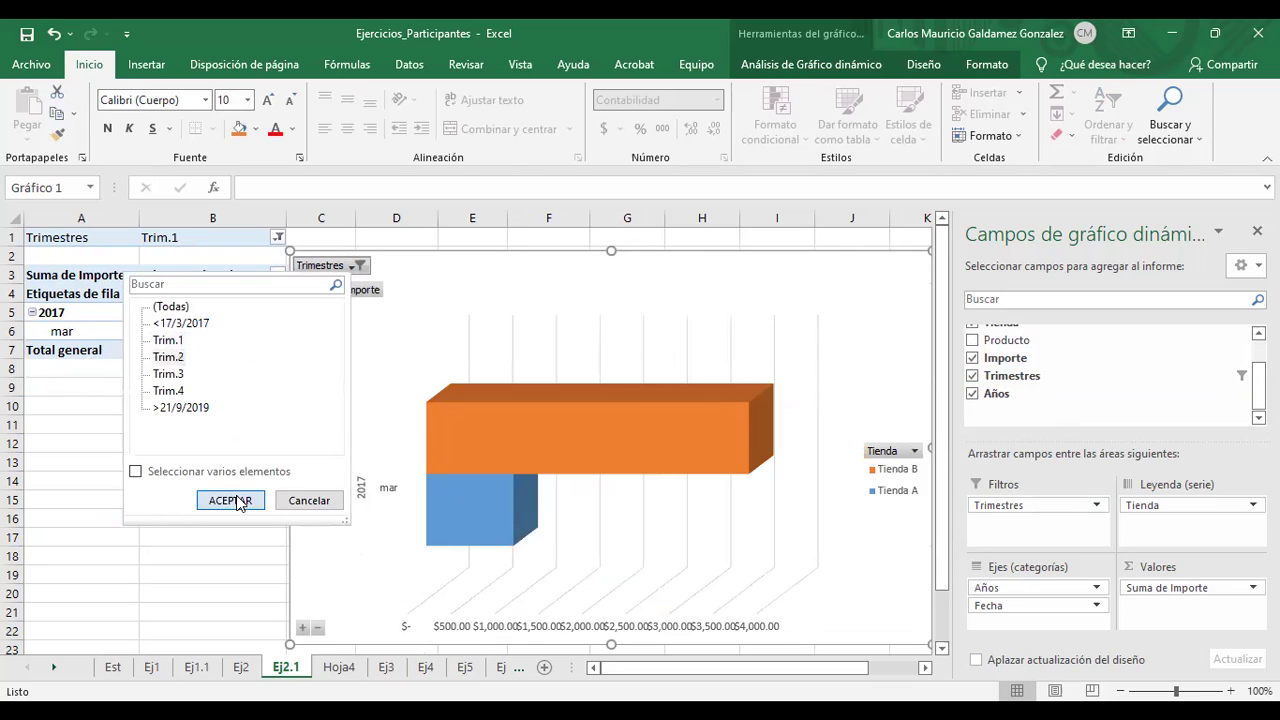
pyautogui.click(232, 499)
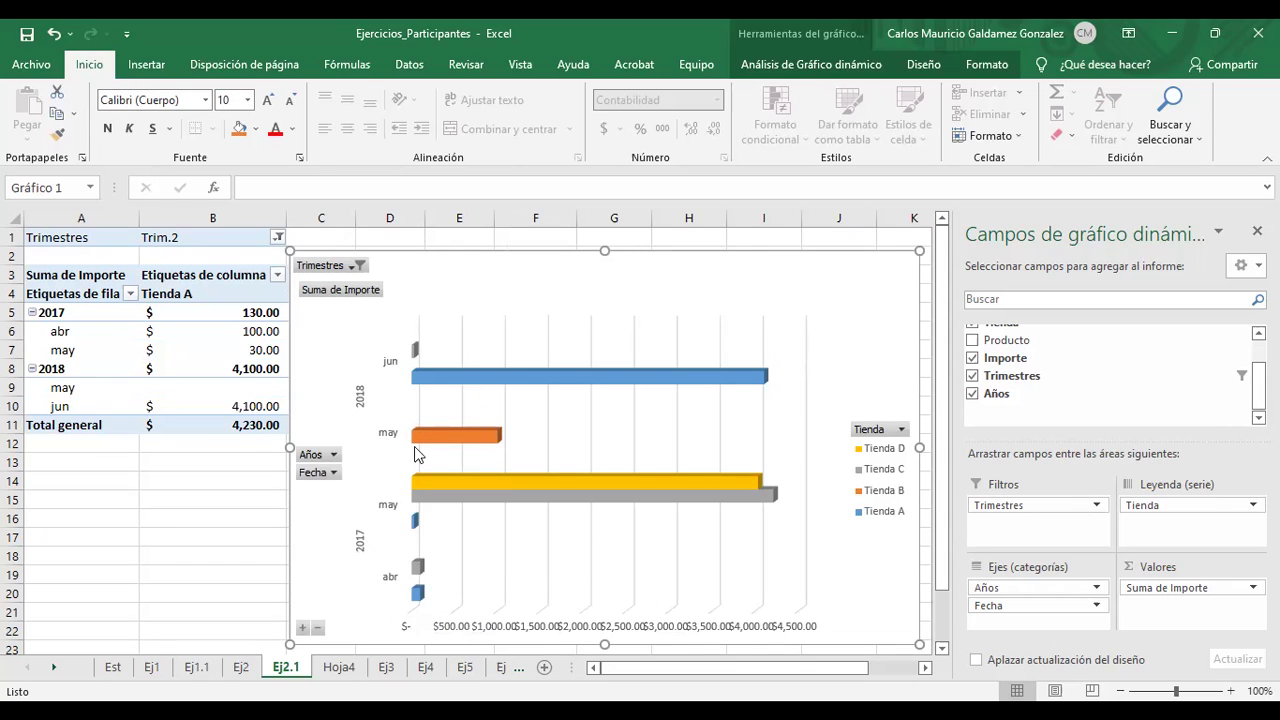
pyautogui.moveTo(458, 446)
pyautogui.moveTo(418, 596)
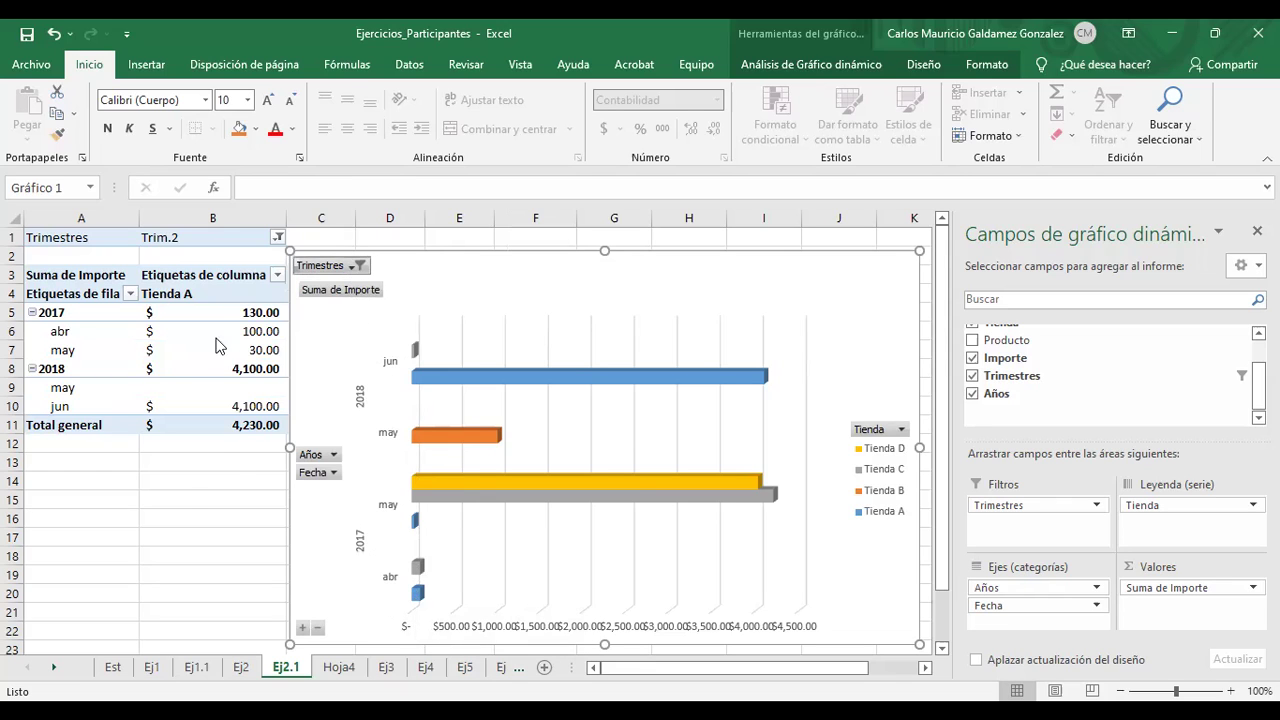
# Filter the pivot chart by Trim.3 and then by Trim.4
pyautogui.click(354, 265)
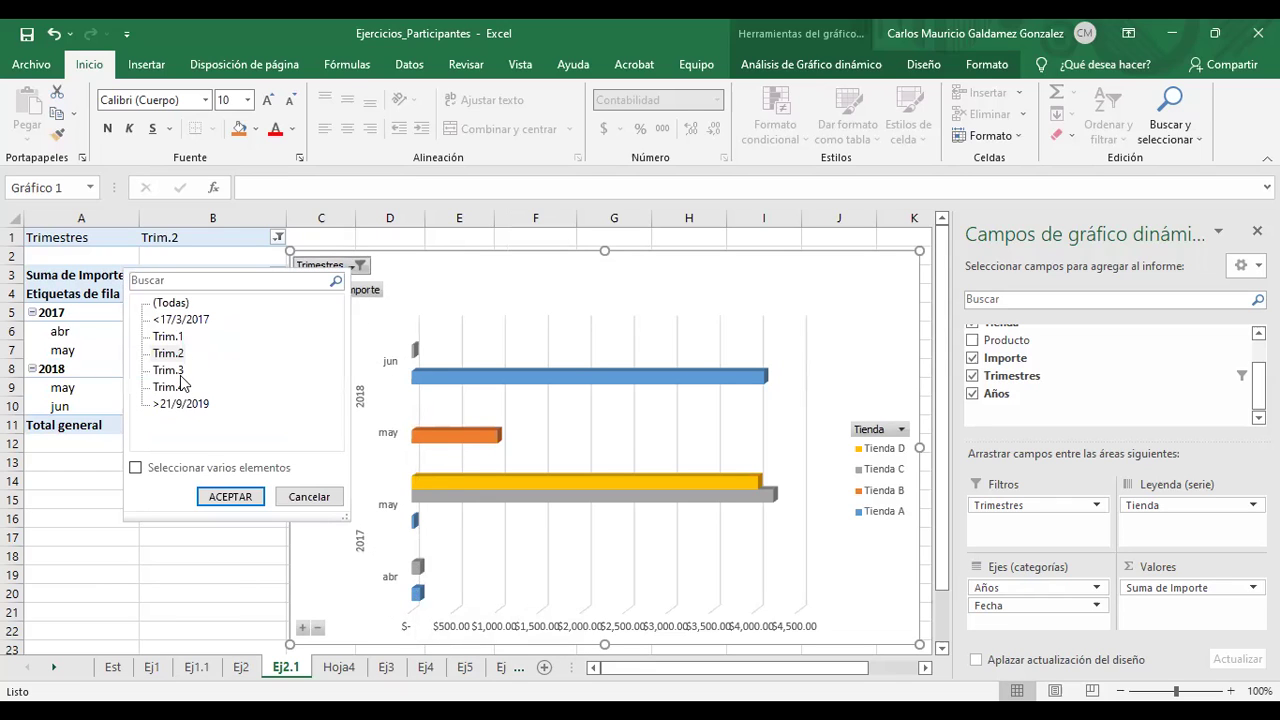
pyautogui.click(230, 497)
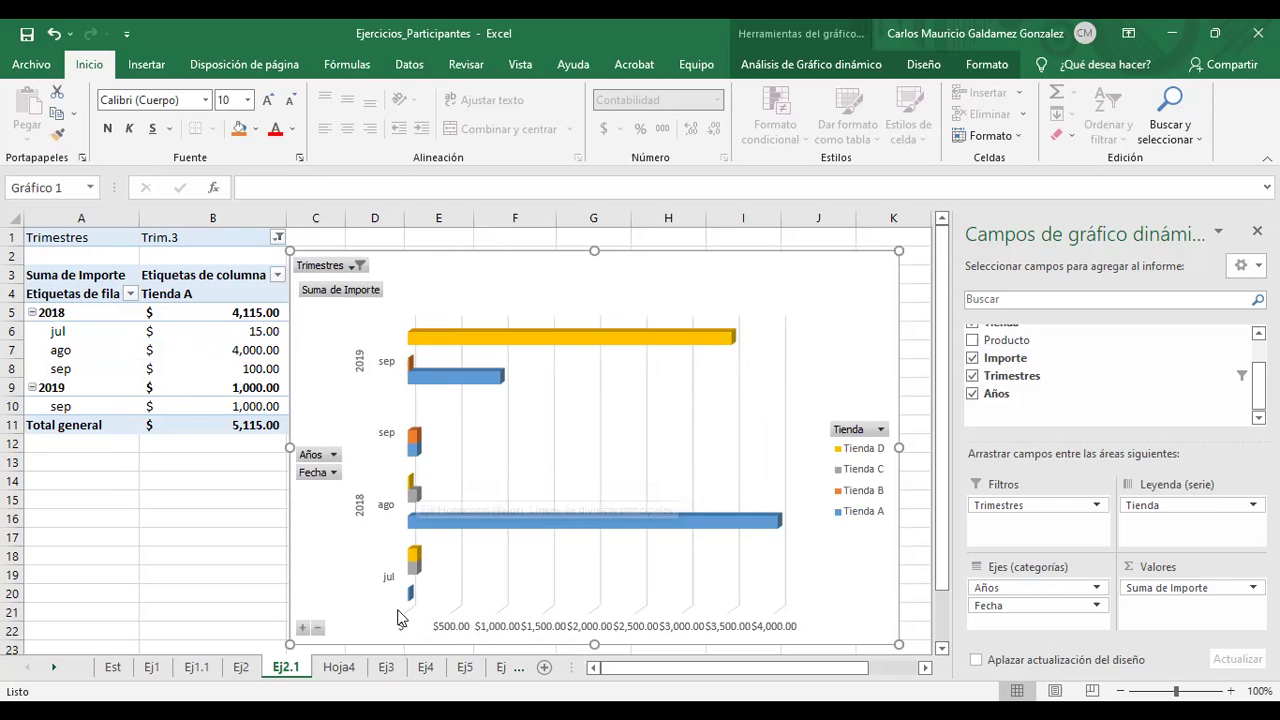
pyautogui.click(318, 272)
pyautogui.click(134, 390)
pyautogui.click(206, 500)
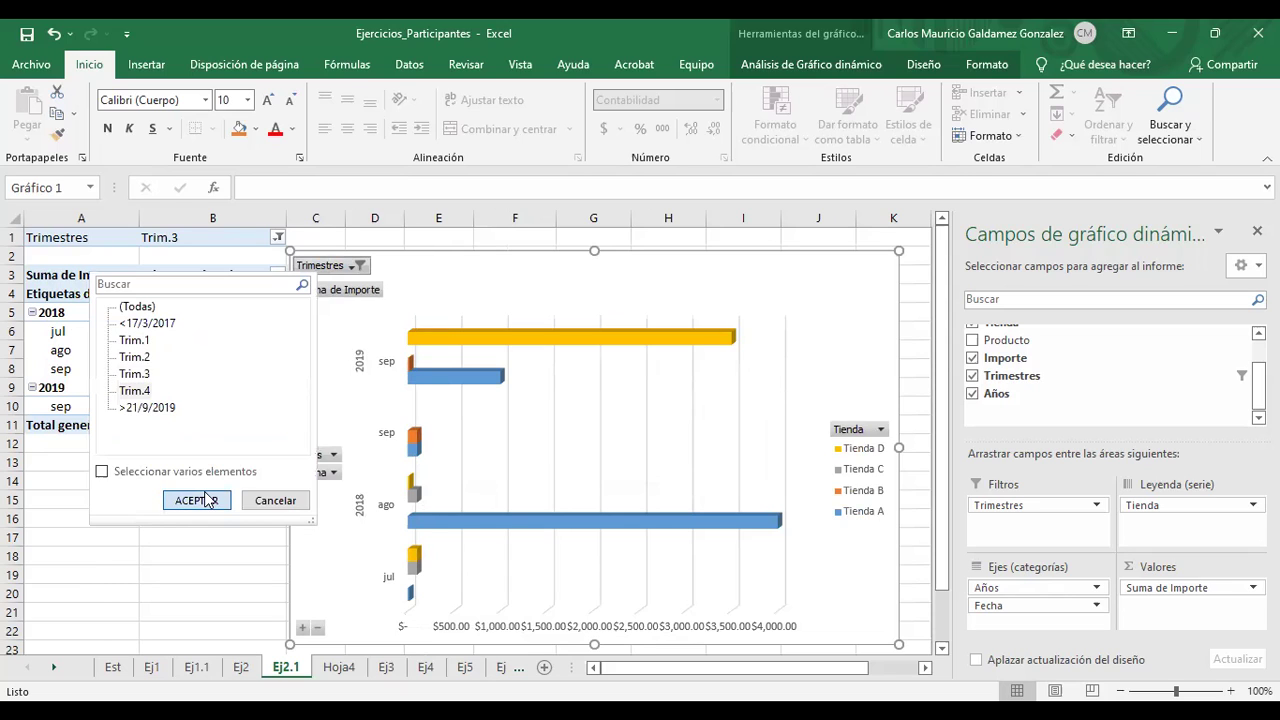
# Filter the Trimestres field by >21/9/2019 and then by <17/3/2017
pyautogui.click(343, 268)
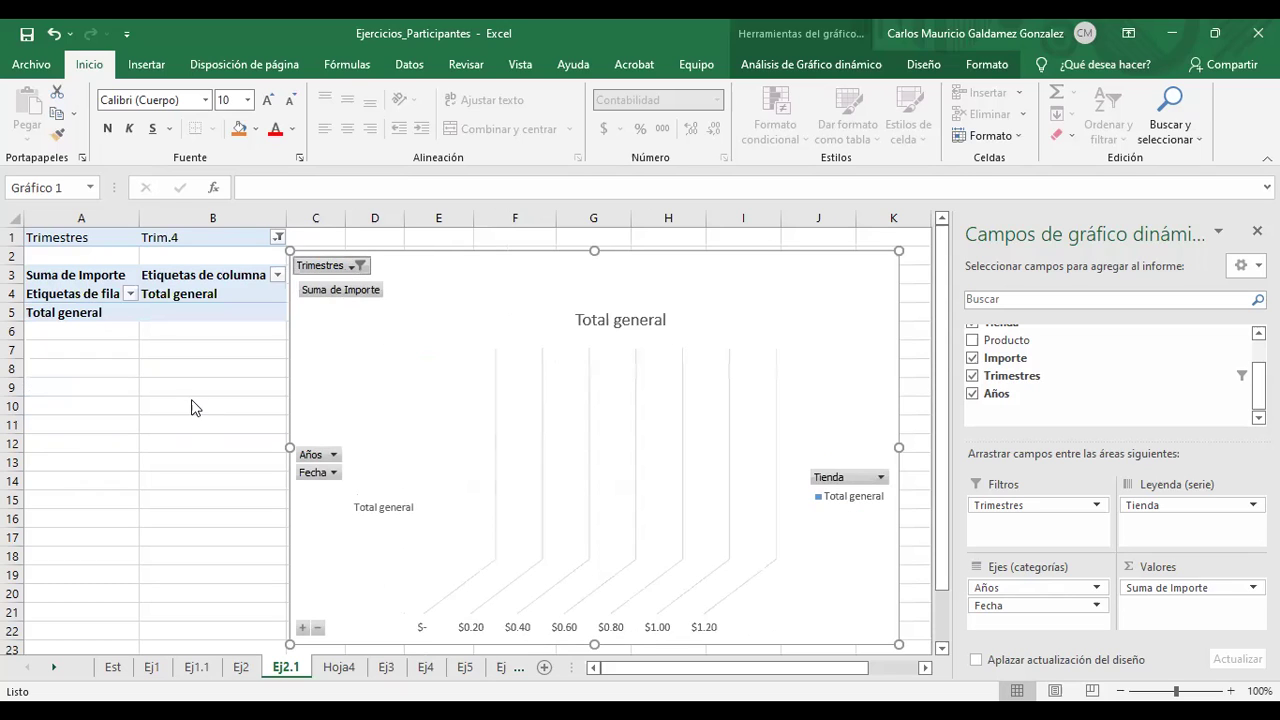
pyautogui.click(235, 498)
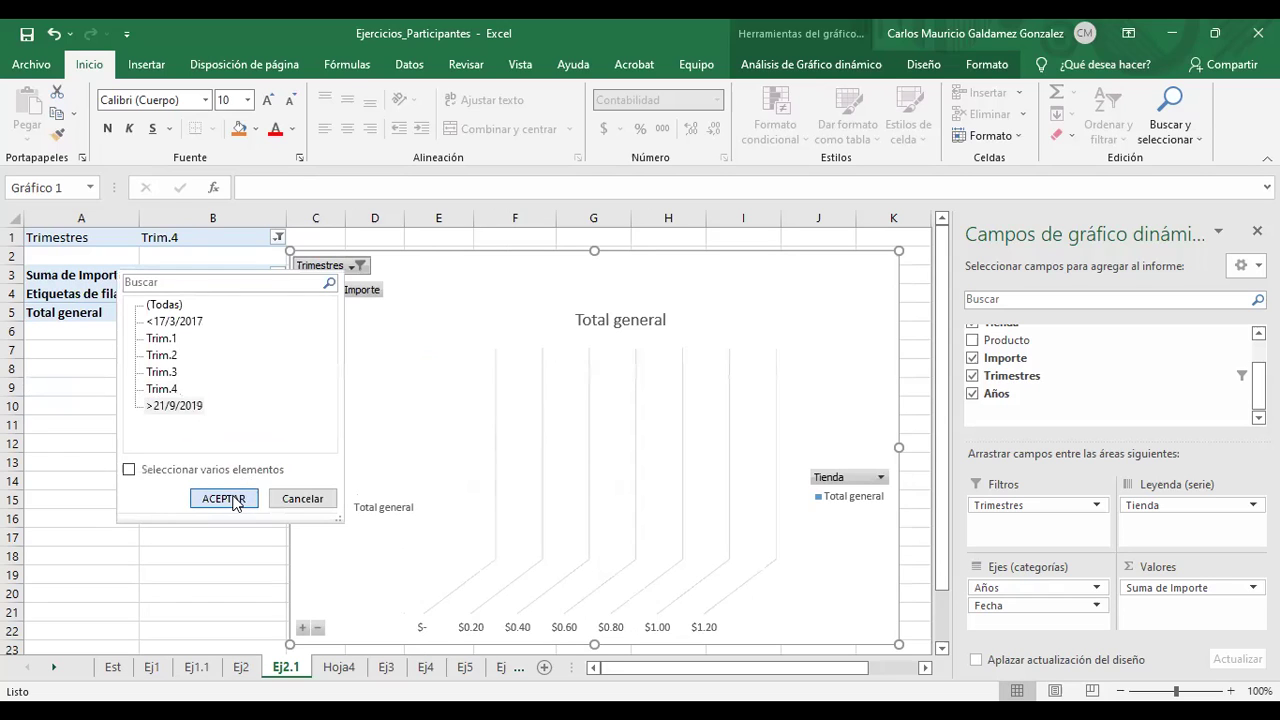
pyautogui.click(359, 266)
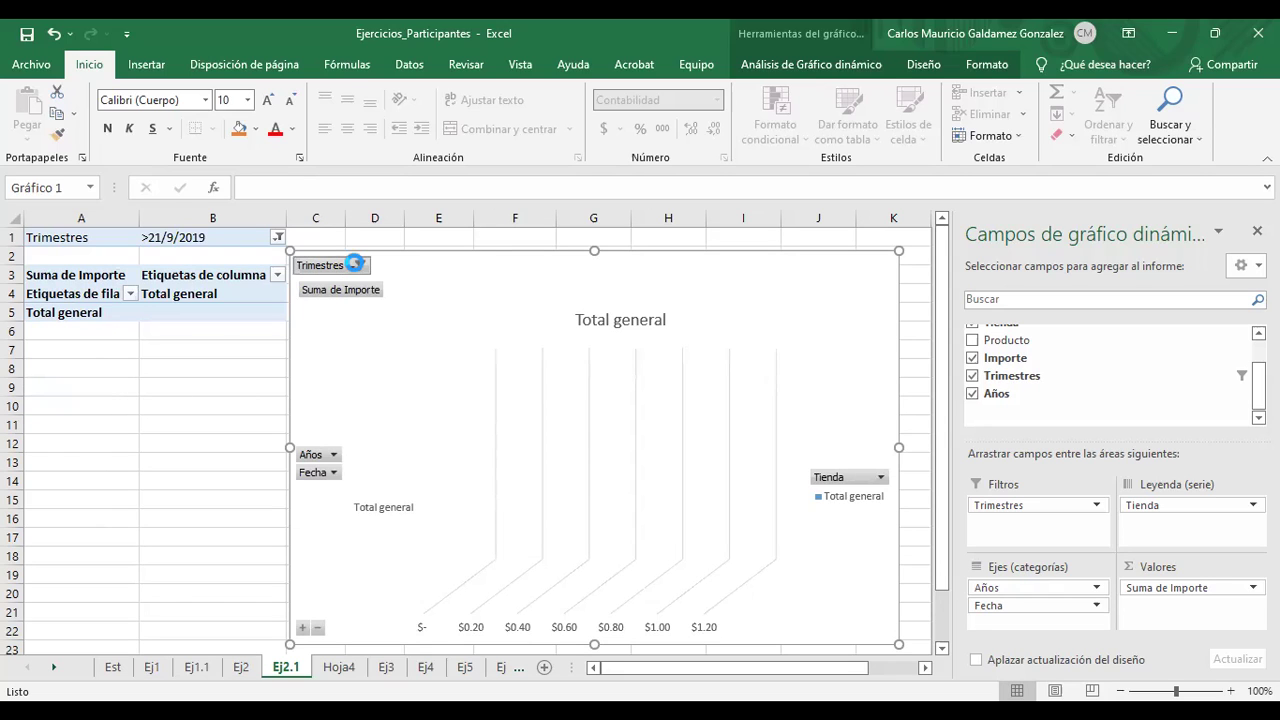
pyautogui.click(195, 318)
pyautogui.click(240, 498)
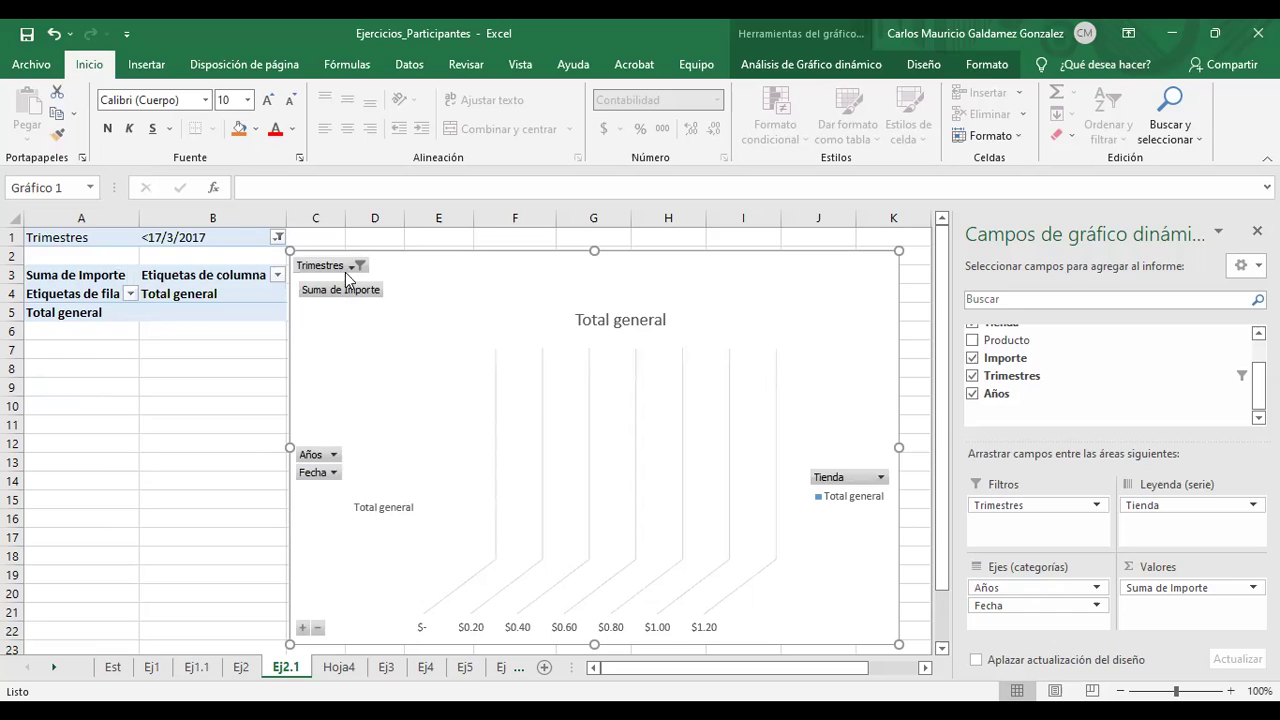
# Enable multiple-item selection in the Trimestres filter, reset it to (Todas), and move the chart slightly upward on the sheet
pyautogui.click(350, 266)
pyautogui.click(176, 466)
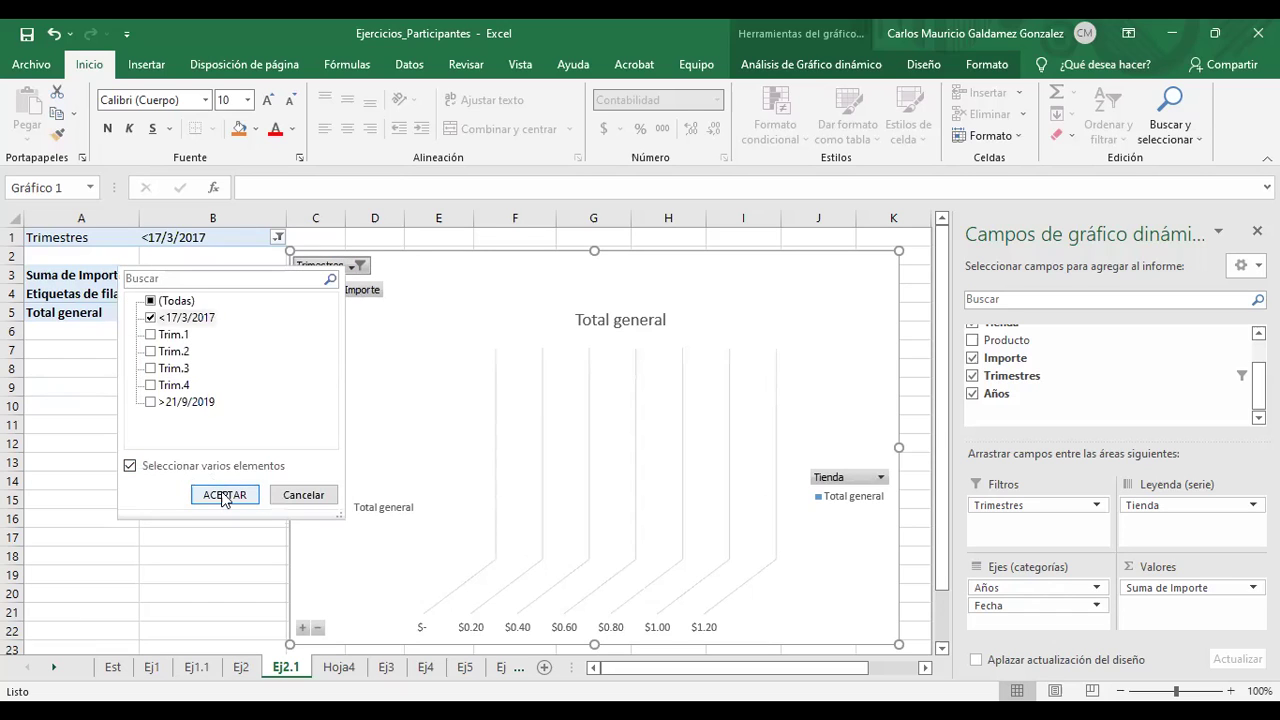
pyautogui.click(224, 496)
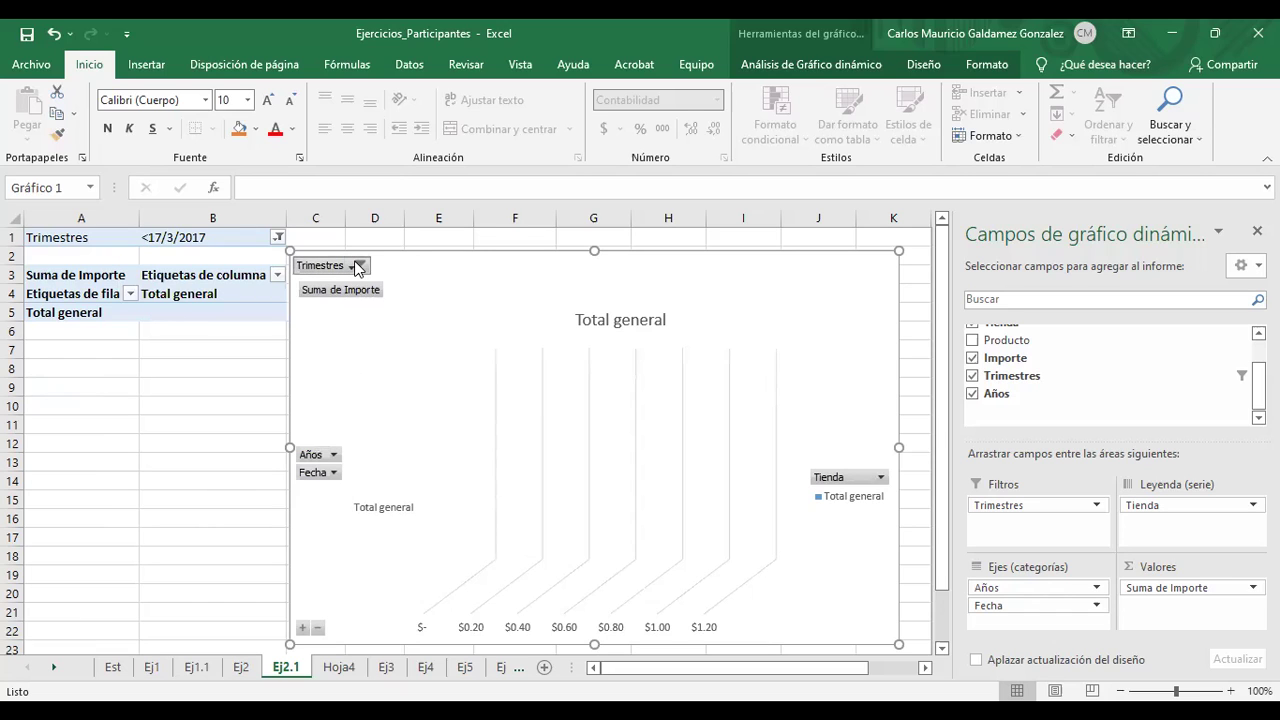
pyautogui.click(359, 266)
pyautogui.click(161, 299)
pyautogui.click(250, 492)
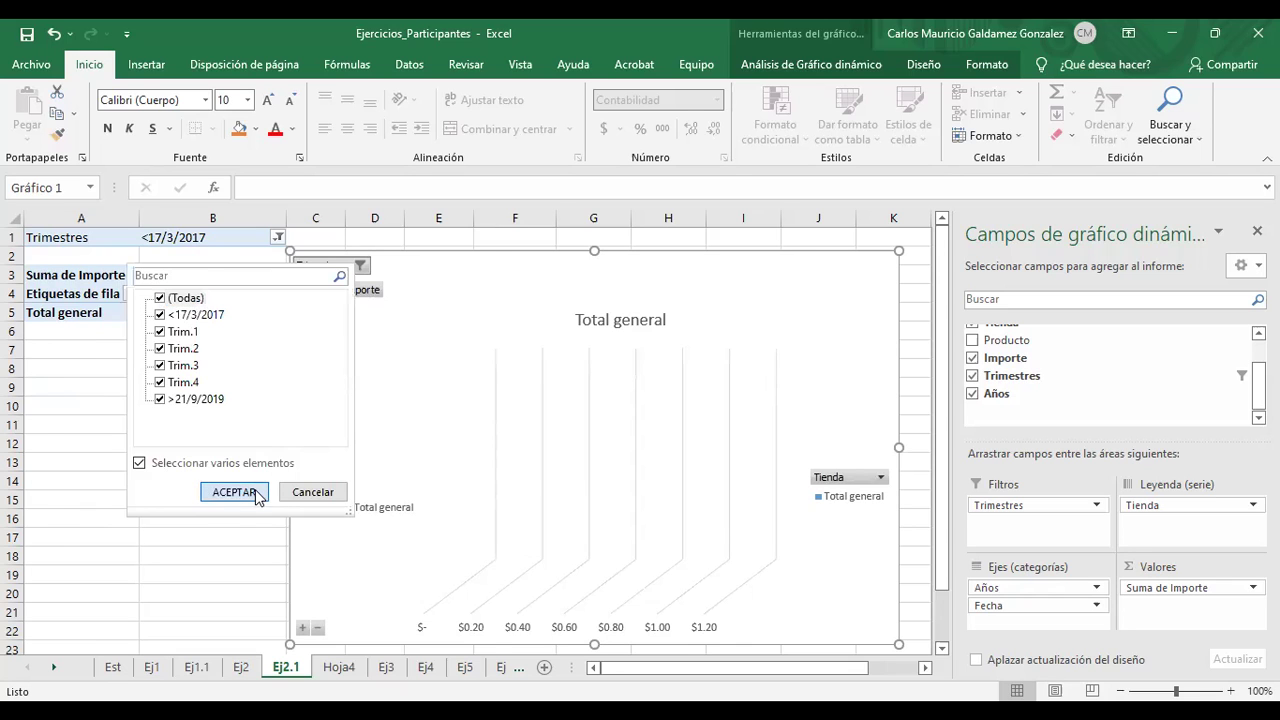
pyautogui.moveTo(588, 287); pyautogui.dragTo(588, 271)
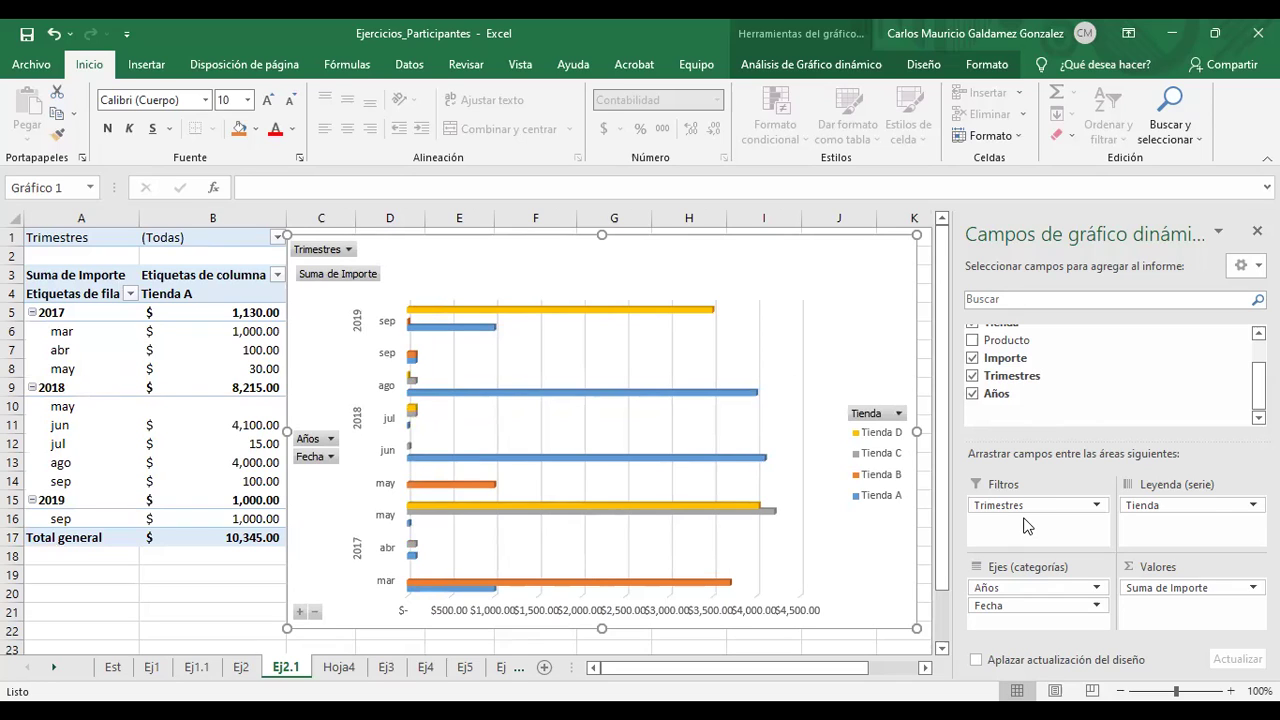
# Remove Trimestres from the chart's filters area and put Producto there instead
pyautogui.scroll(1, 1068, 432)
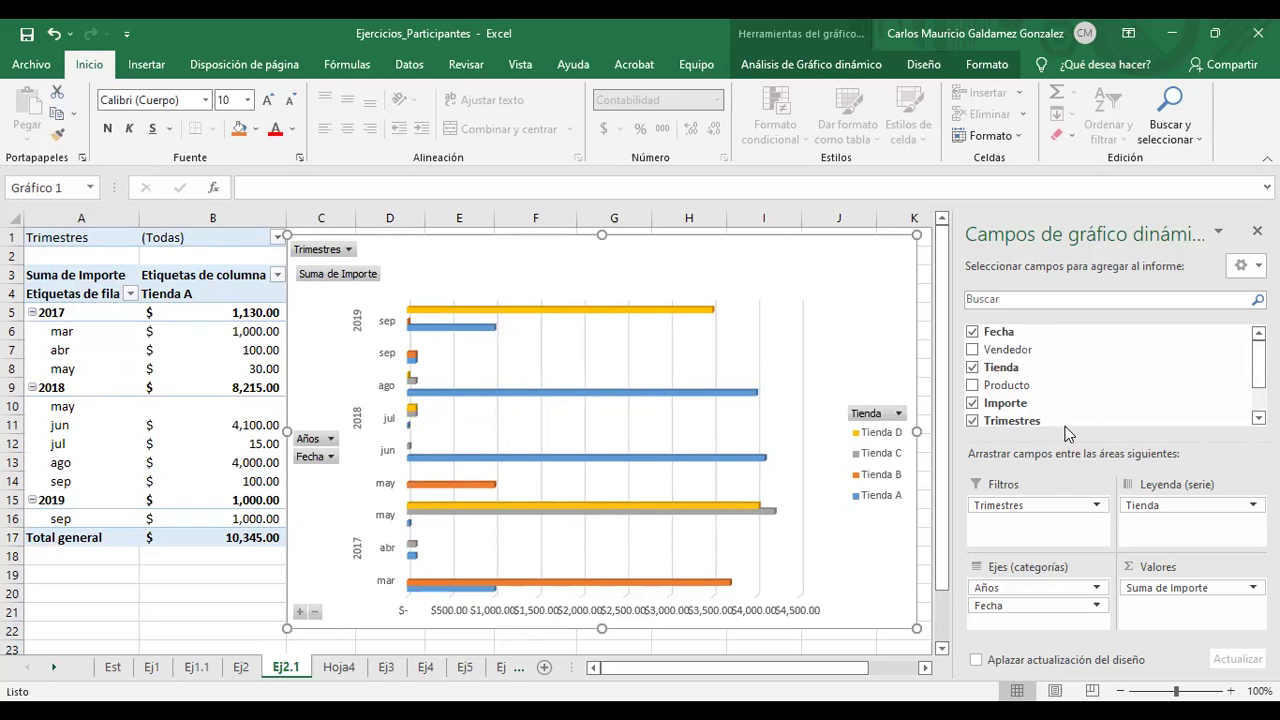
pyautogui.scroll(-1, 1068, 432)
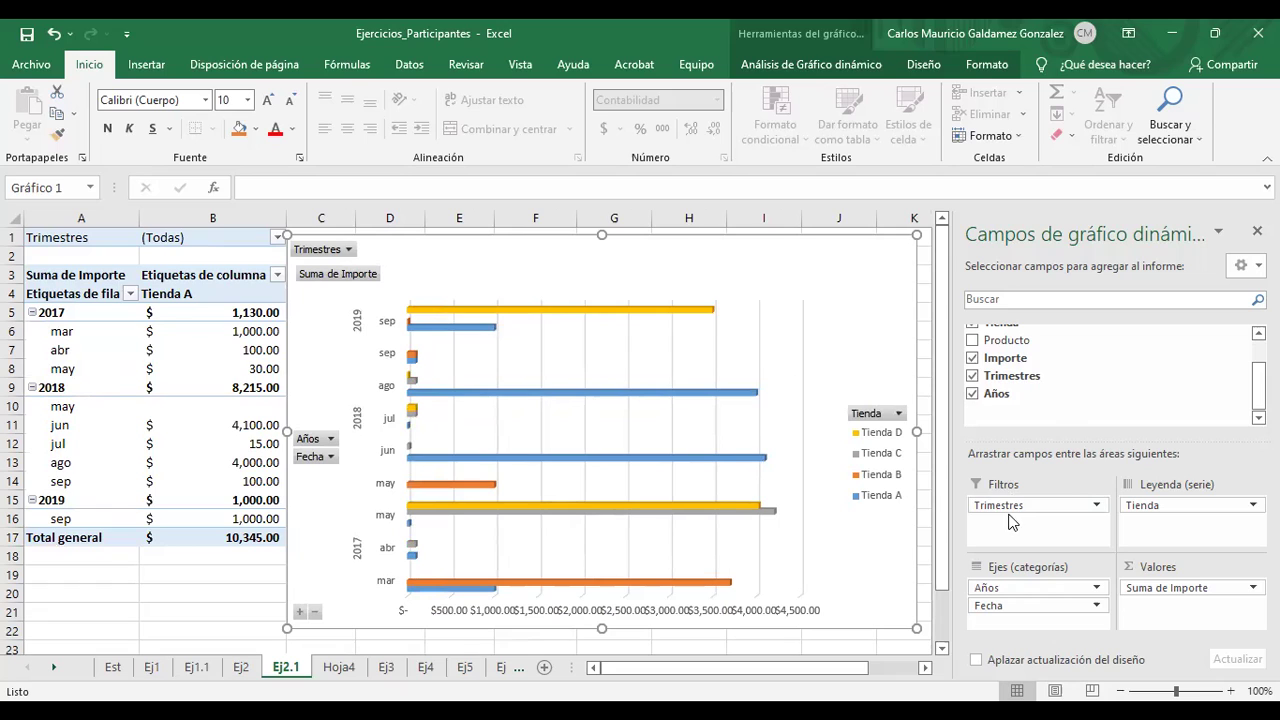
pyautogui.moveTo(1006, 504); pyautogui.dragTo(1055, 398)
pyautogui.moveTo(1015, 338); pyautogui.dragTo(1031, 510)
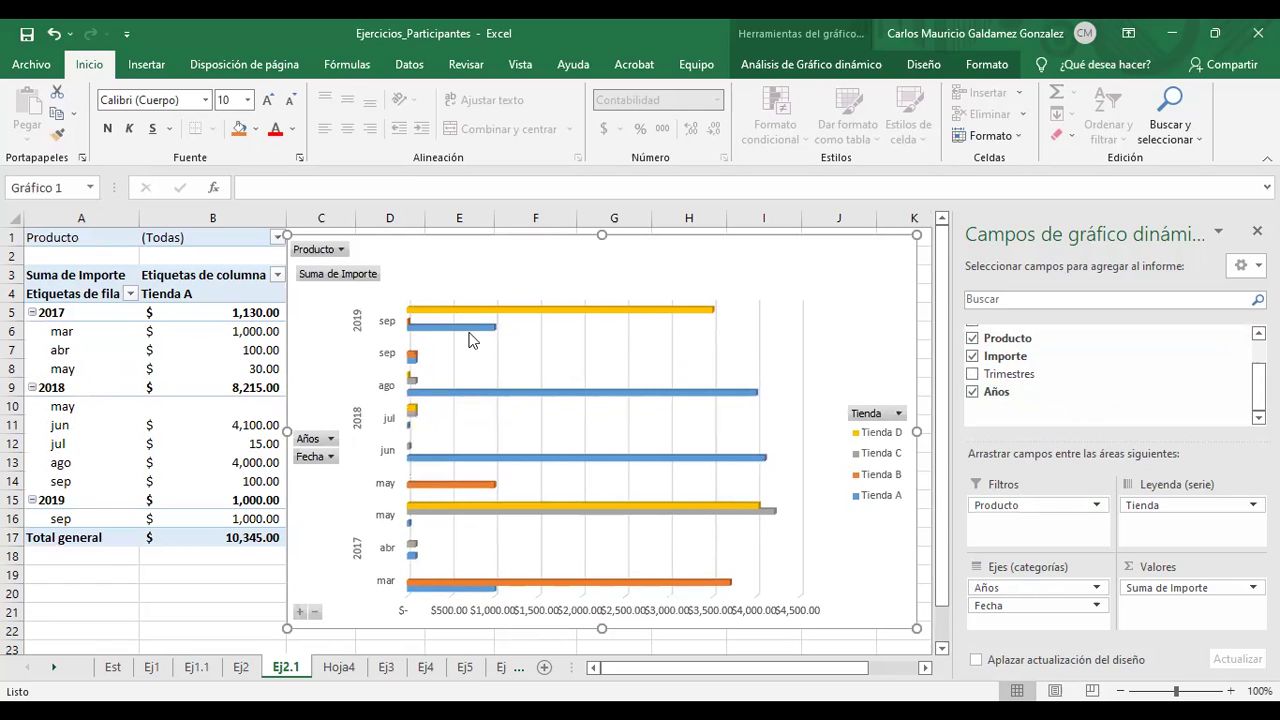
# Filter the chart by Producto to include only Laptop i3, Laptop i5 and Laptop i7, and inspect the Tienda A bars
pyautogui.click(341, 249)
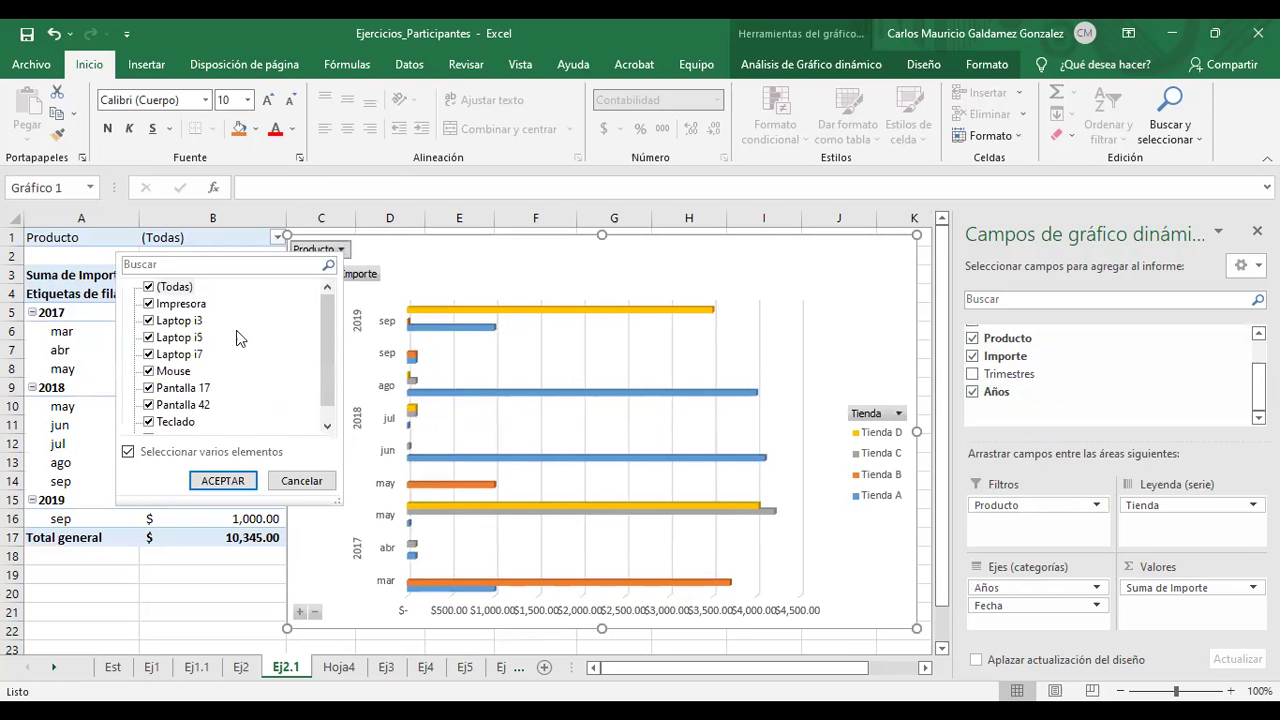
pyautogui.scroll(-1, 285, 415)
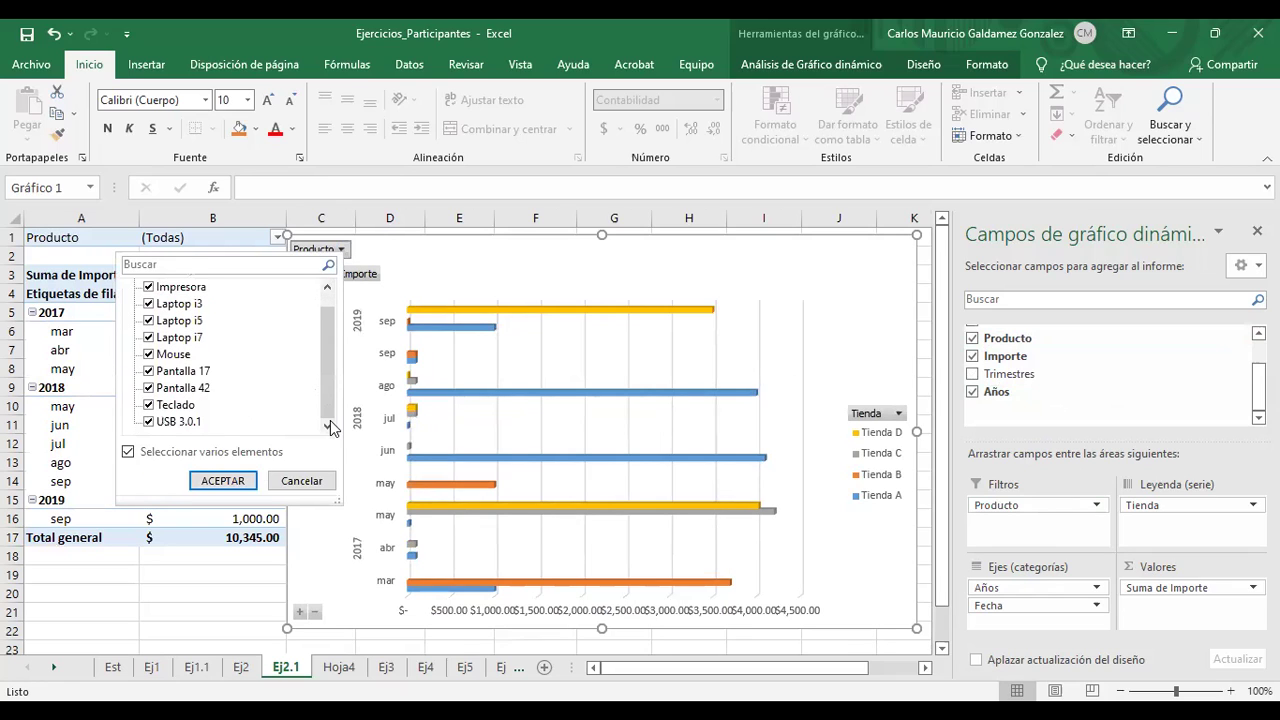
pyautogui.click(149, 289)
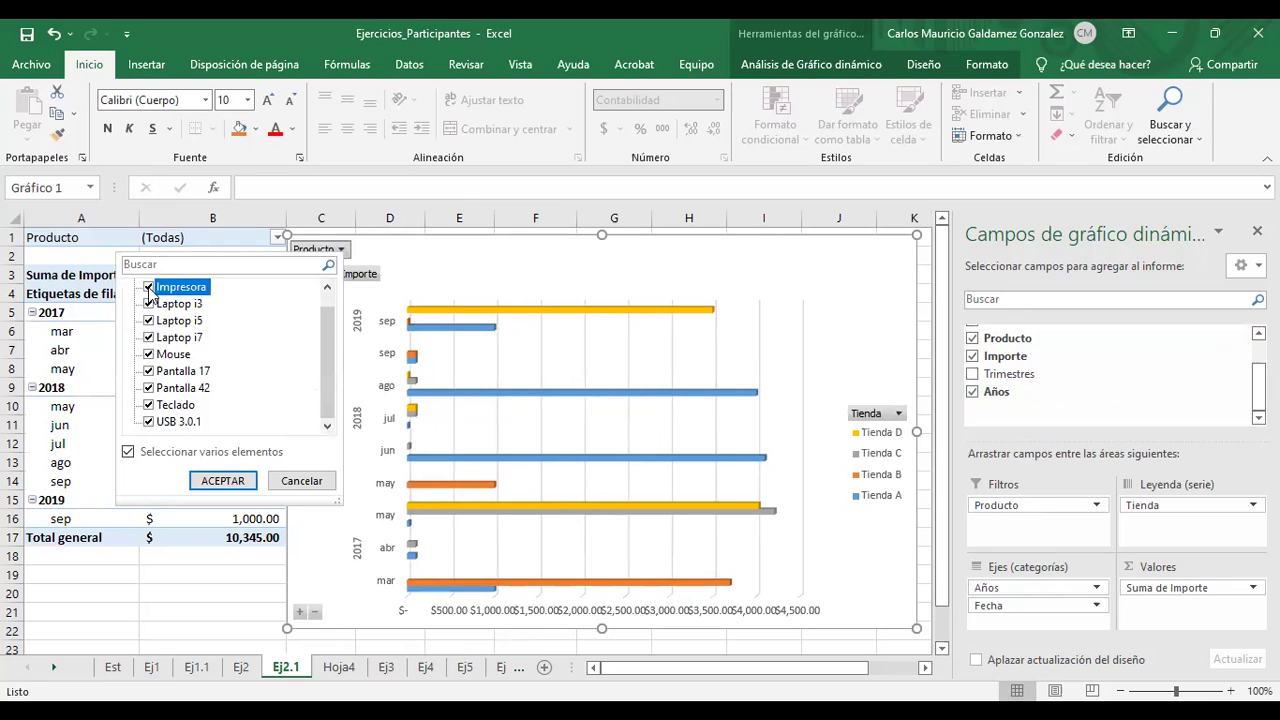
pyautogui.click(149, 355)
pyautogui.click(149, 371)
pyautogui.click(149, 388)
pyautogui.click(149, 405)
pyautogui.click(149, 421)
pyautogui.scroll(1, 212, 431)
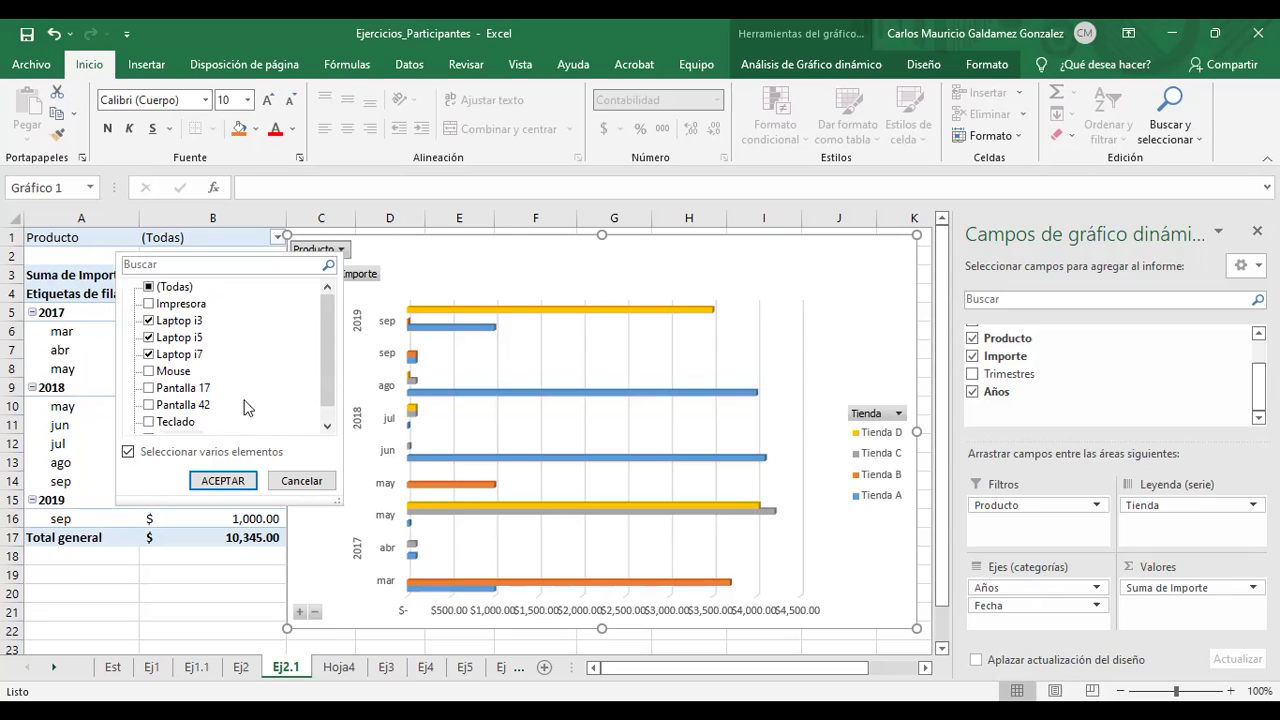
pyautogui.click(222, 481)
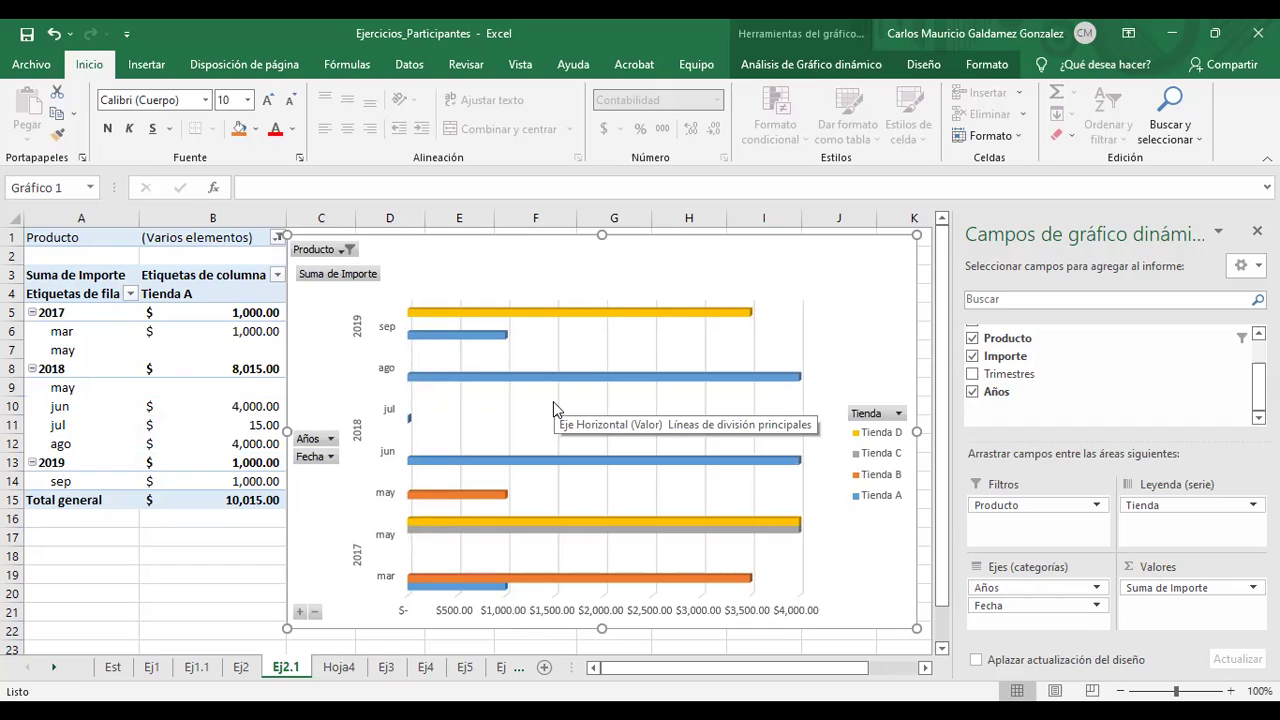
pyautogui.click(410, 422)
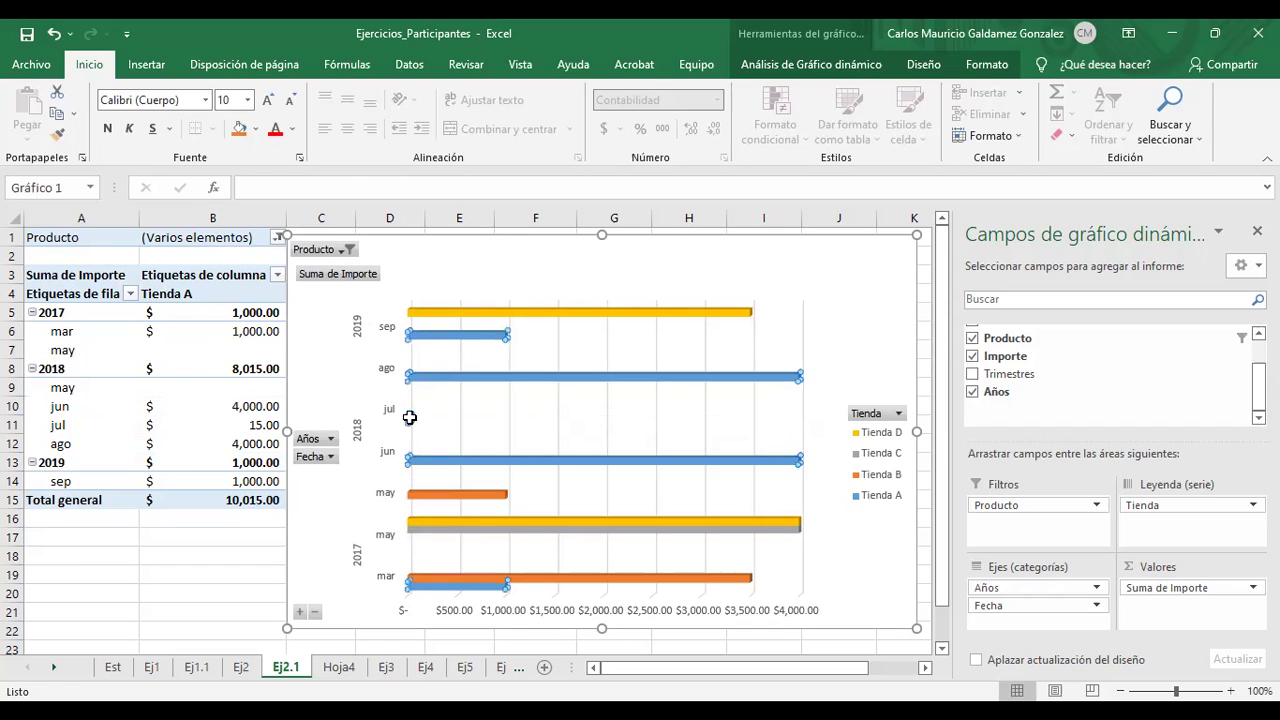
pyautogui.click(824, 339)
pyautogui.click(876, 332)
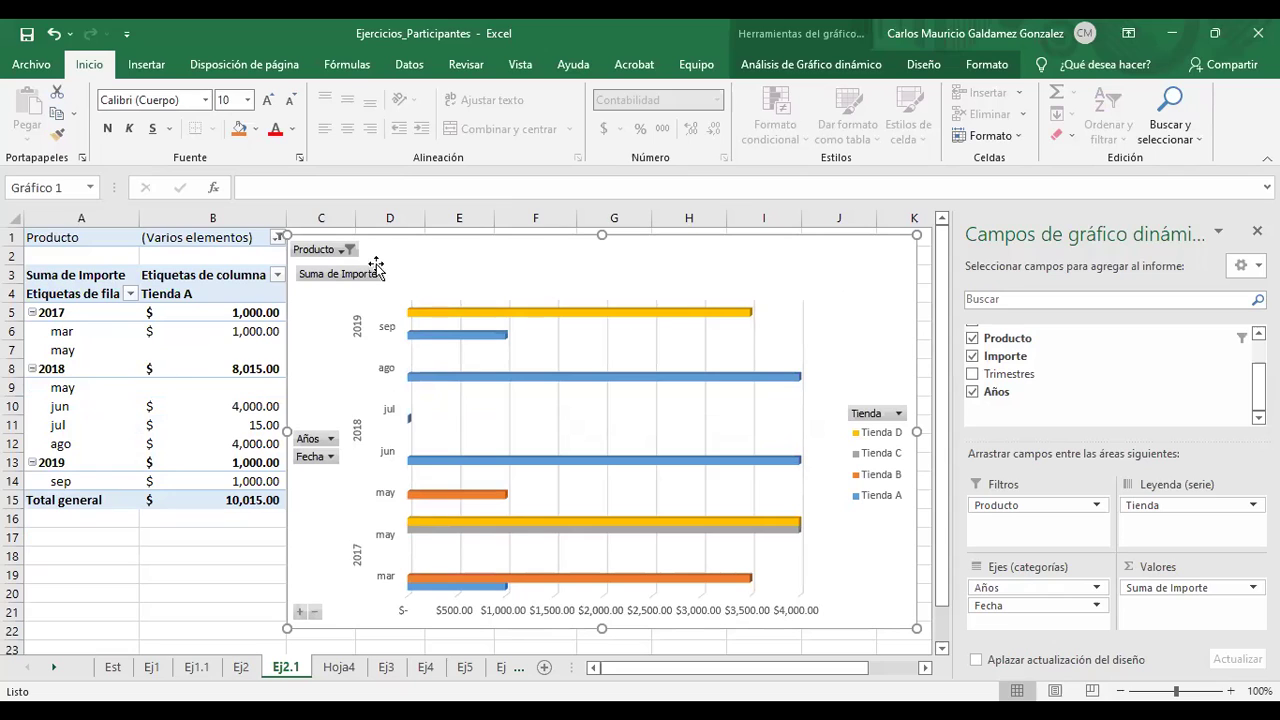
# Filter the chart by Producto to include every product except Laptop i3, Laptop i5 and Laptop i7
pyautogui.click(348, 250)
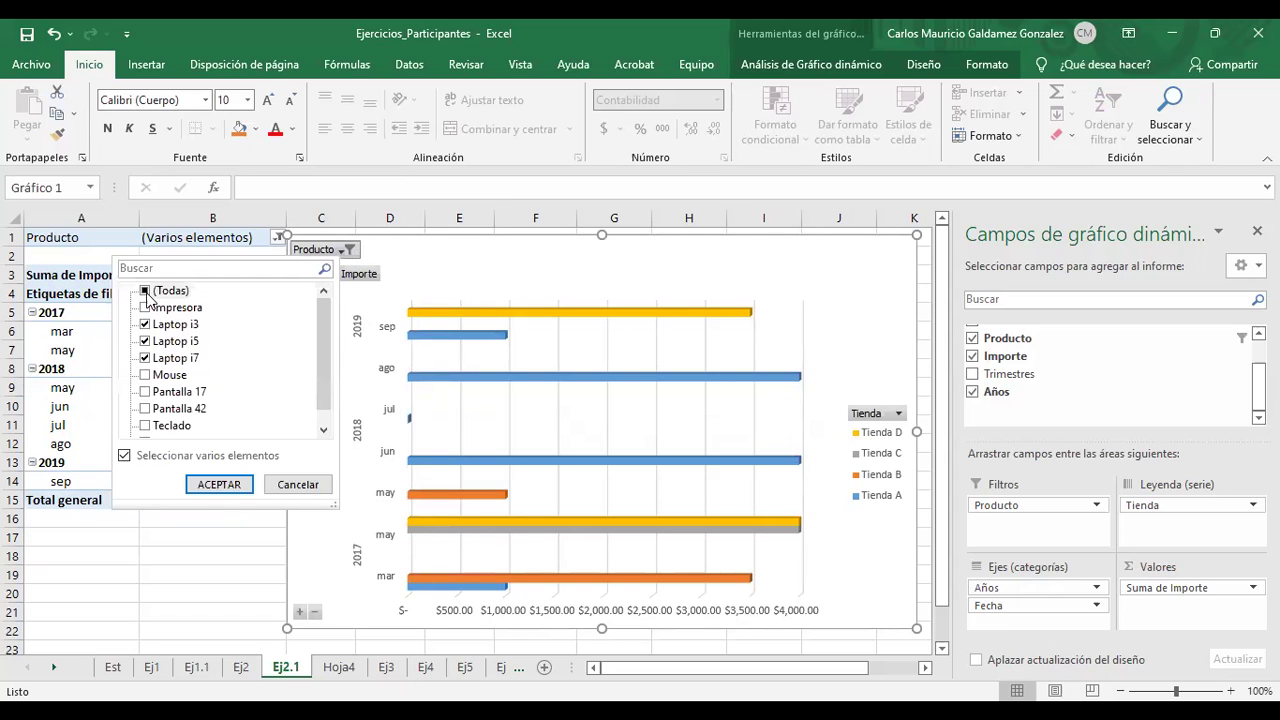
pyautogui.click(145, 324)
pyautogui.click(145, 341)
pyautogui.click(145, 358)
pyautogui.scroll(-1, 228, 425)
pyautogui.click(219, 484)
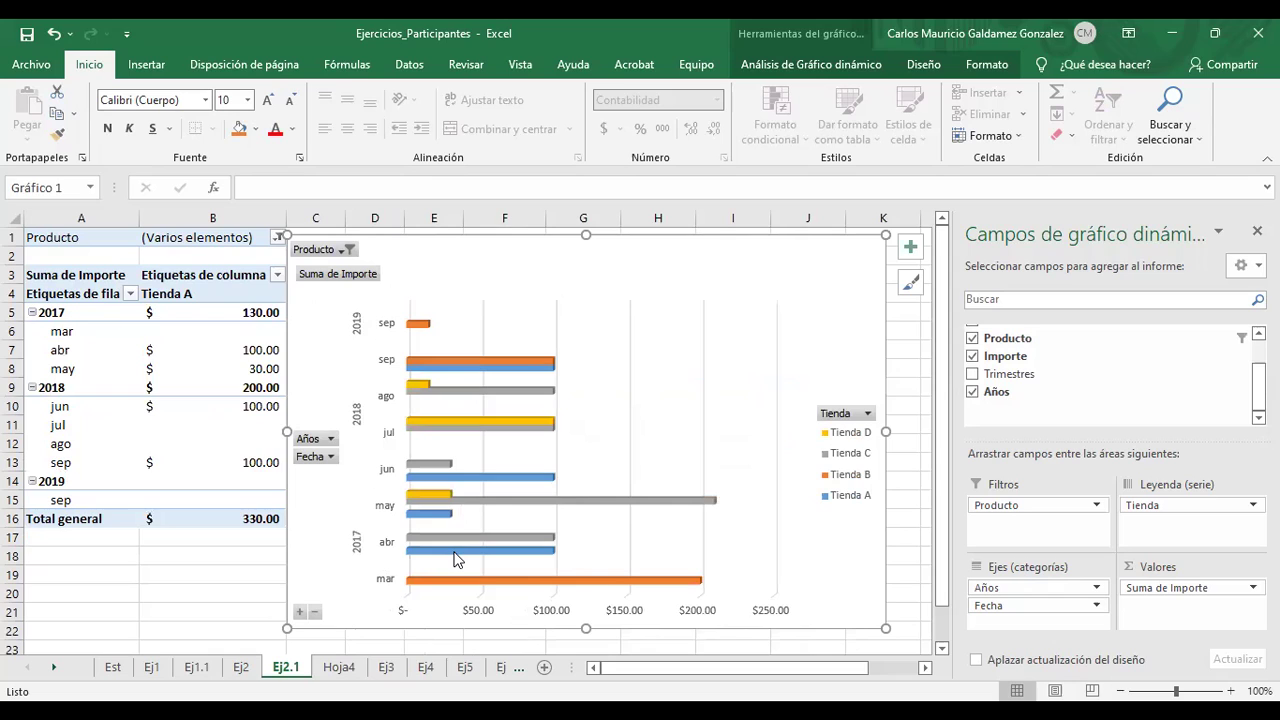
pyautogui.moveTo(455, 560)
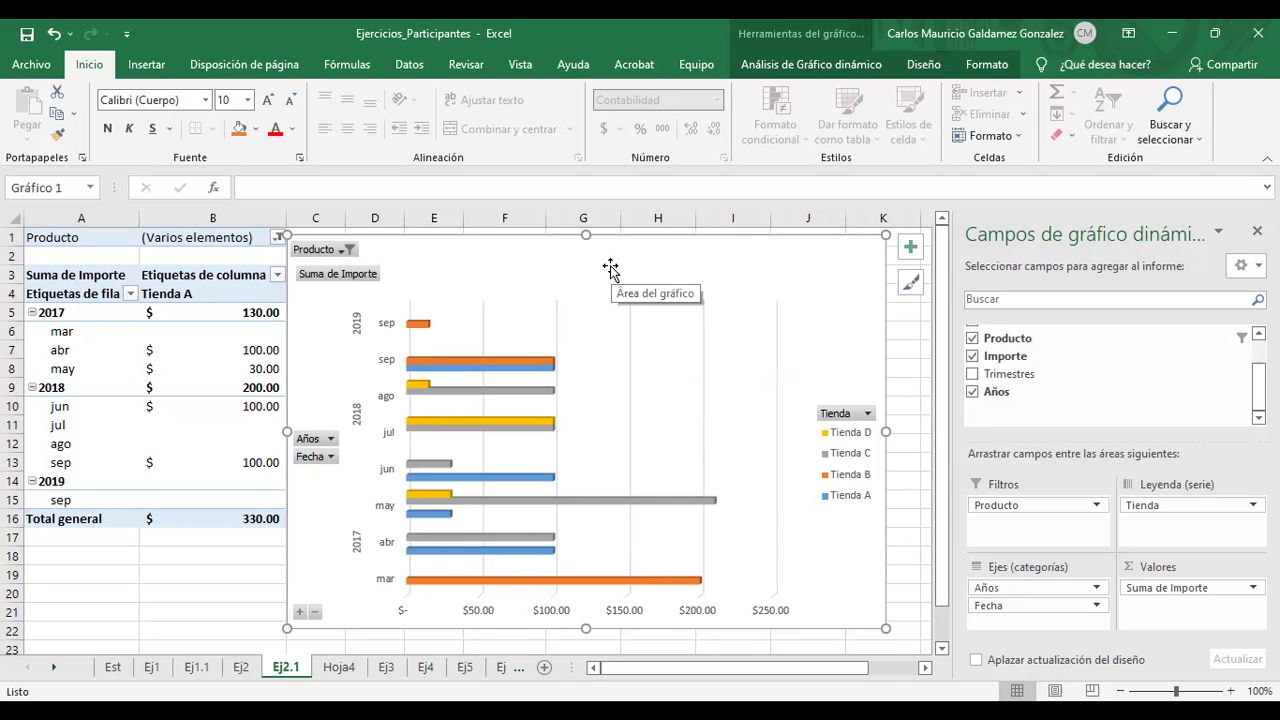
# Reset the chart's Producto filter to (Todas)
pyautogui.click(352, 275)
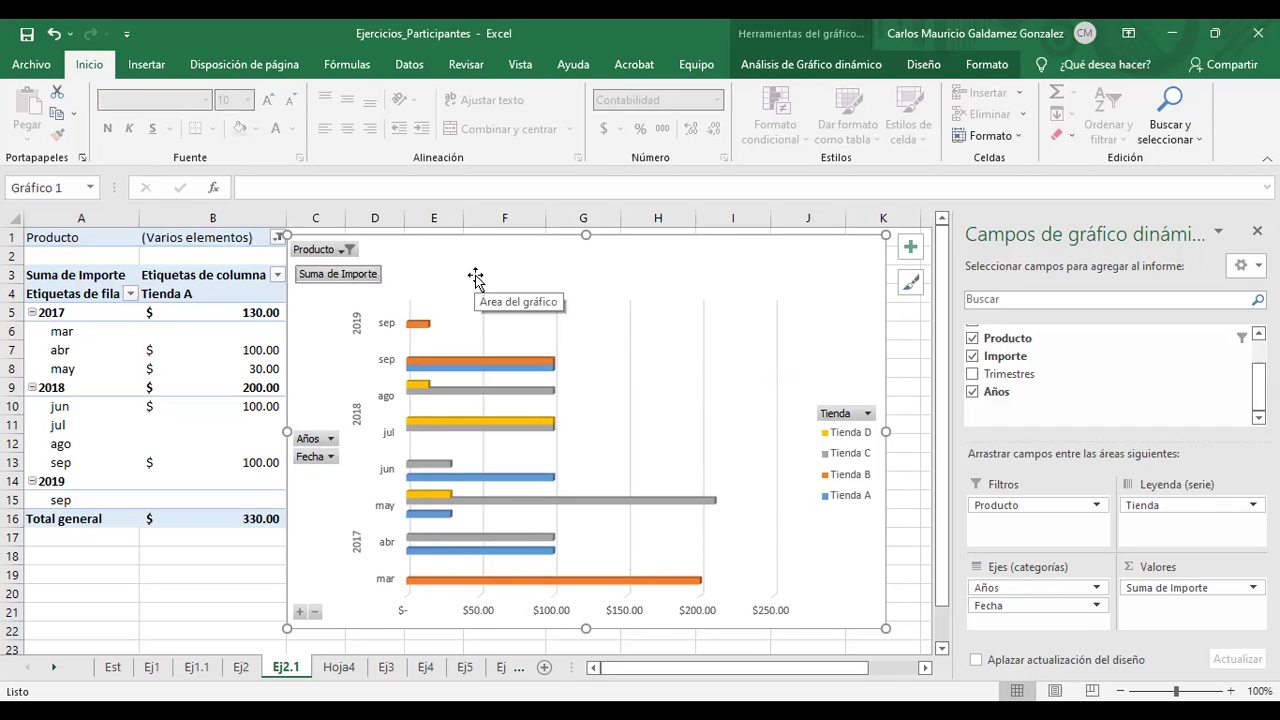
pyautogui.click(345, 250)
pyautogui.click(143, 284)
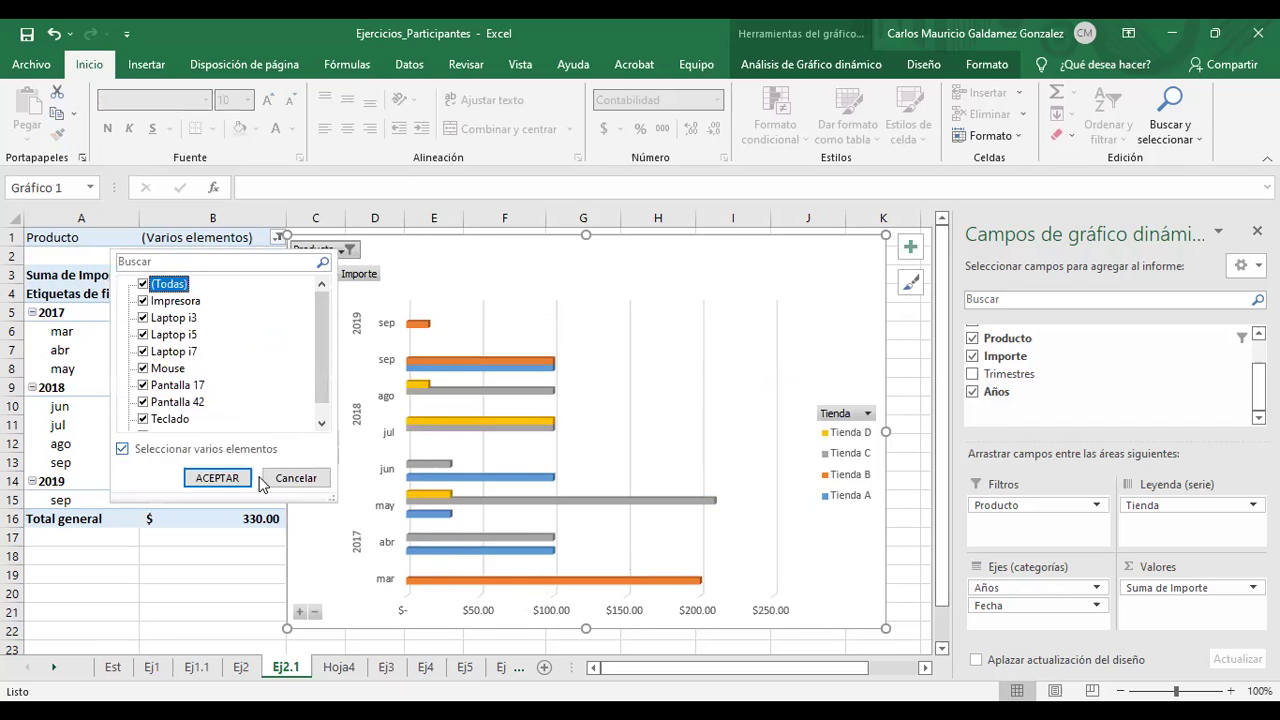
pyautogui.click(222, 482)
# Remove Producto from the chart's filters area and put Vendedor there instead
pyautogui.moveTo(1003, 508); pyautogui.dragTo(1059, 401)
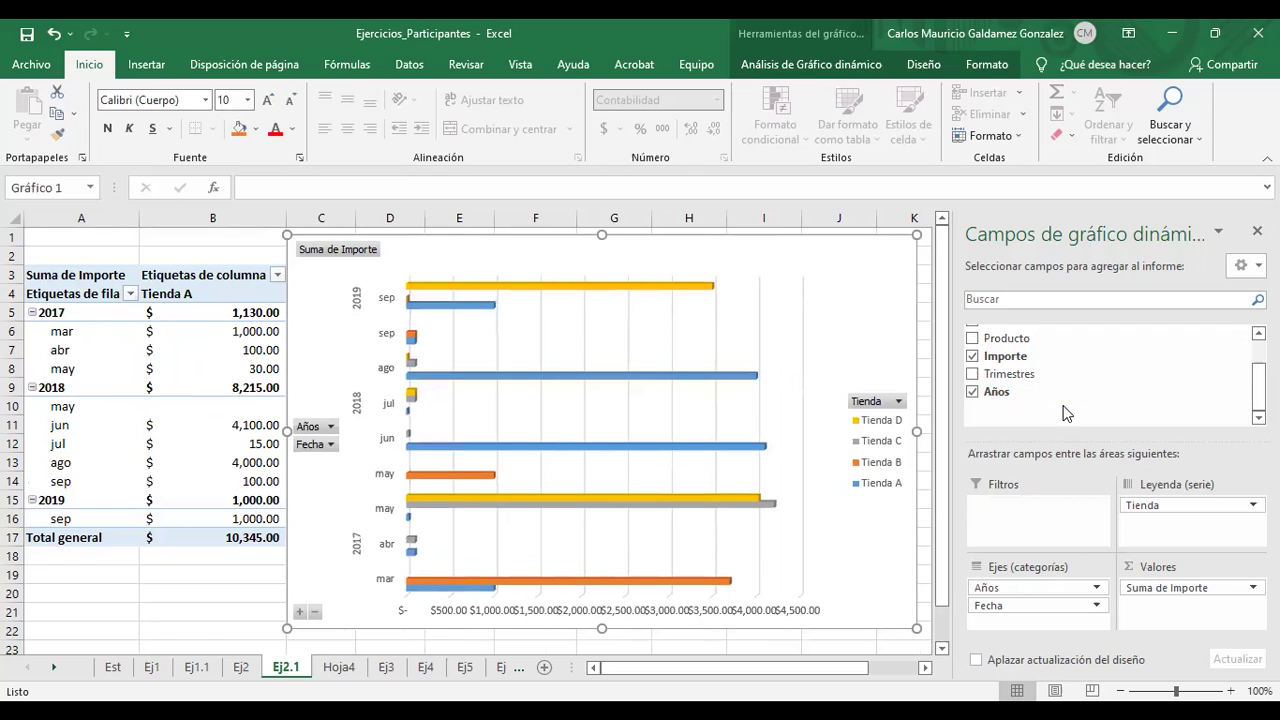
pyautogui.scroll(1, 1074, 405)
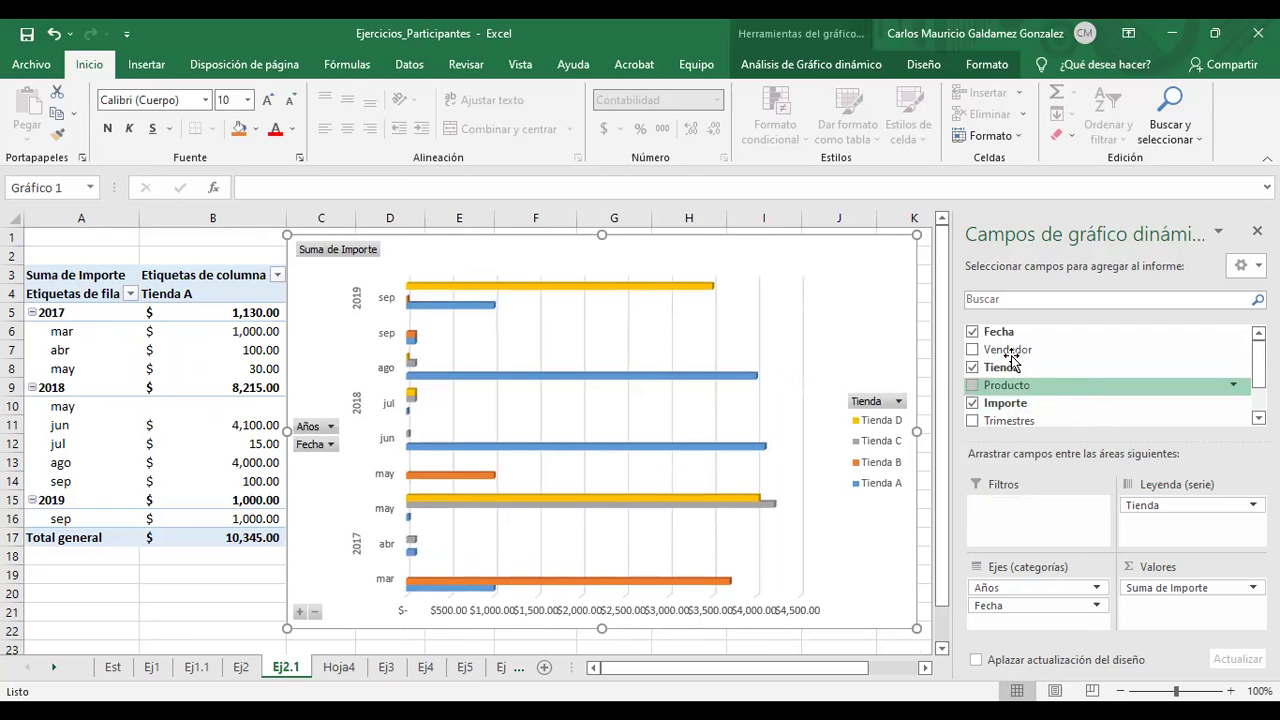
pyautogui.moveTo(1007, 352); pyautogui.dragTo(1052, 512)
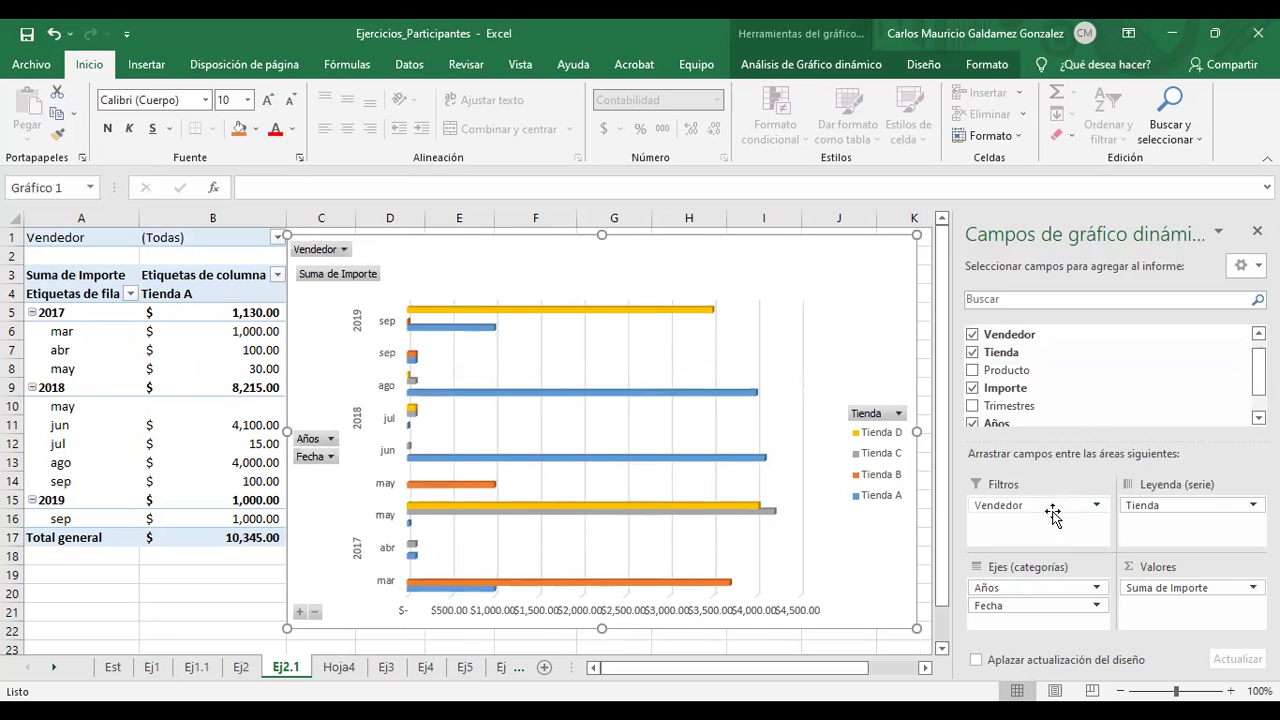
# Filter the chart by the first salesperson in the Vendedor list, then by the second, and inspect the Tienda D bar for May 2017
pyautogui.click(338, 249)
pyautogui.click(178, 300)
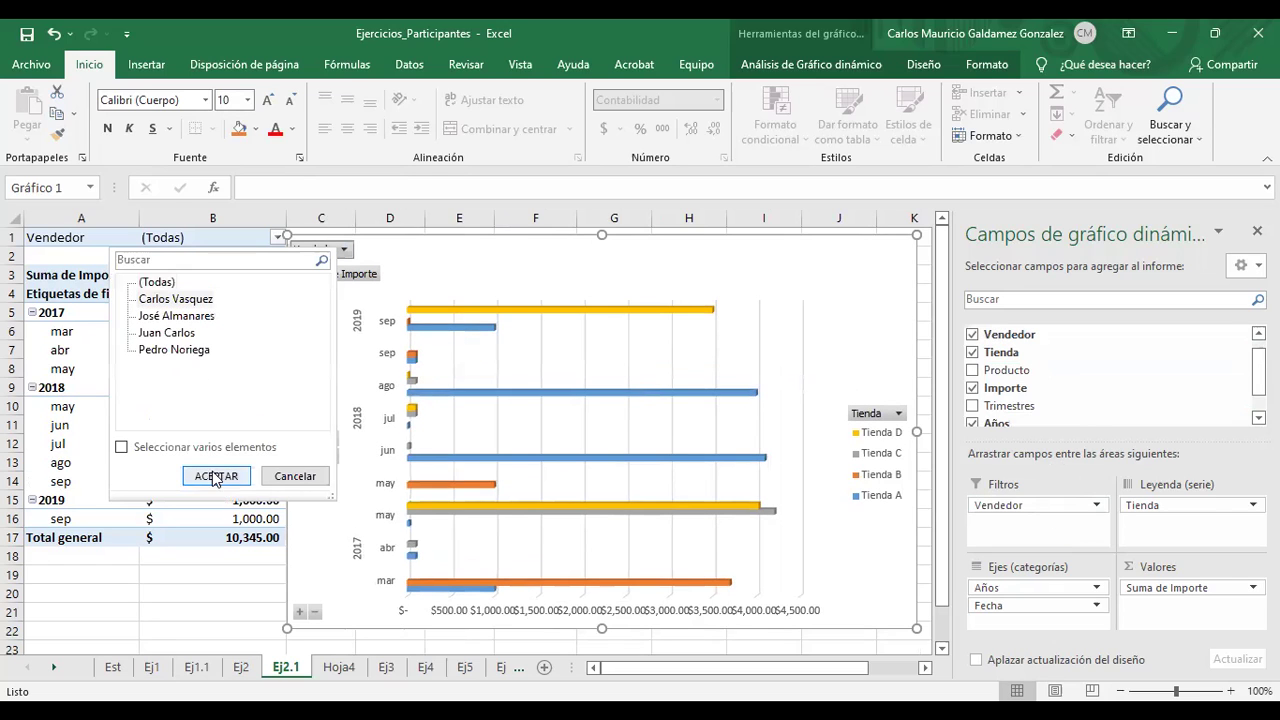
pyautogui.click(216, 476)
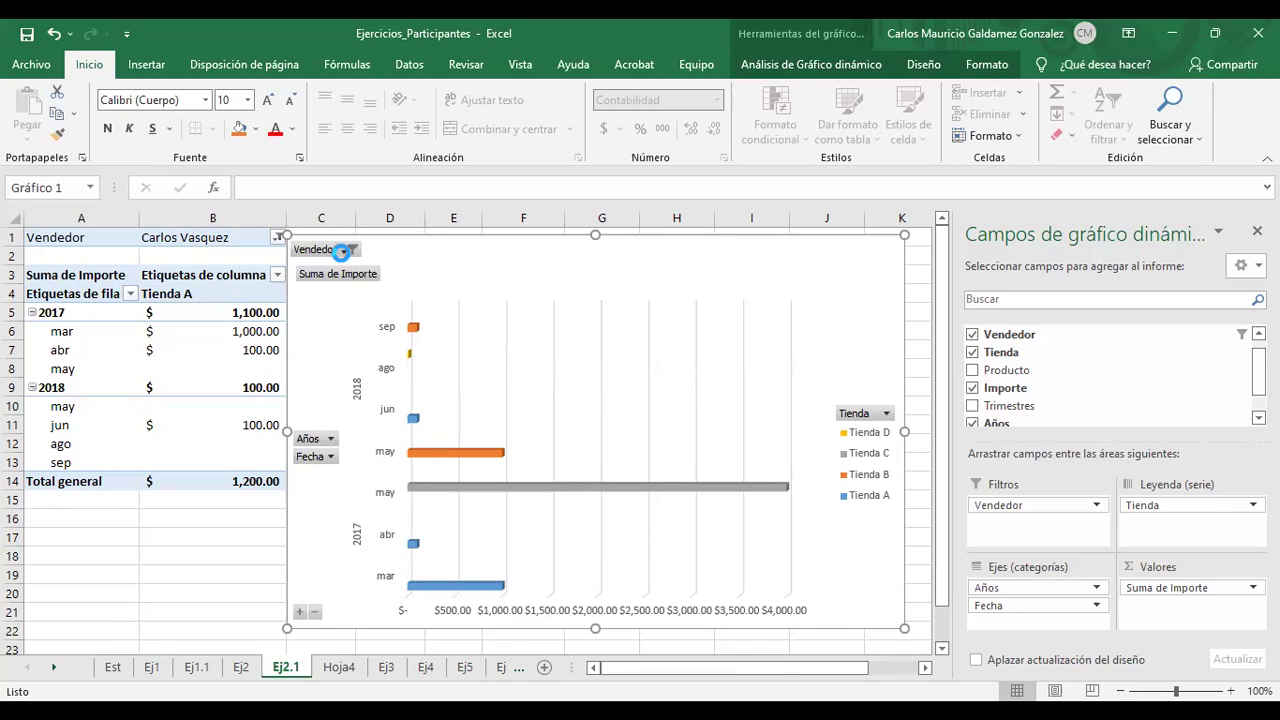
pyautogui.click(342, 252)
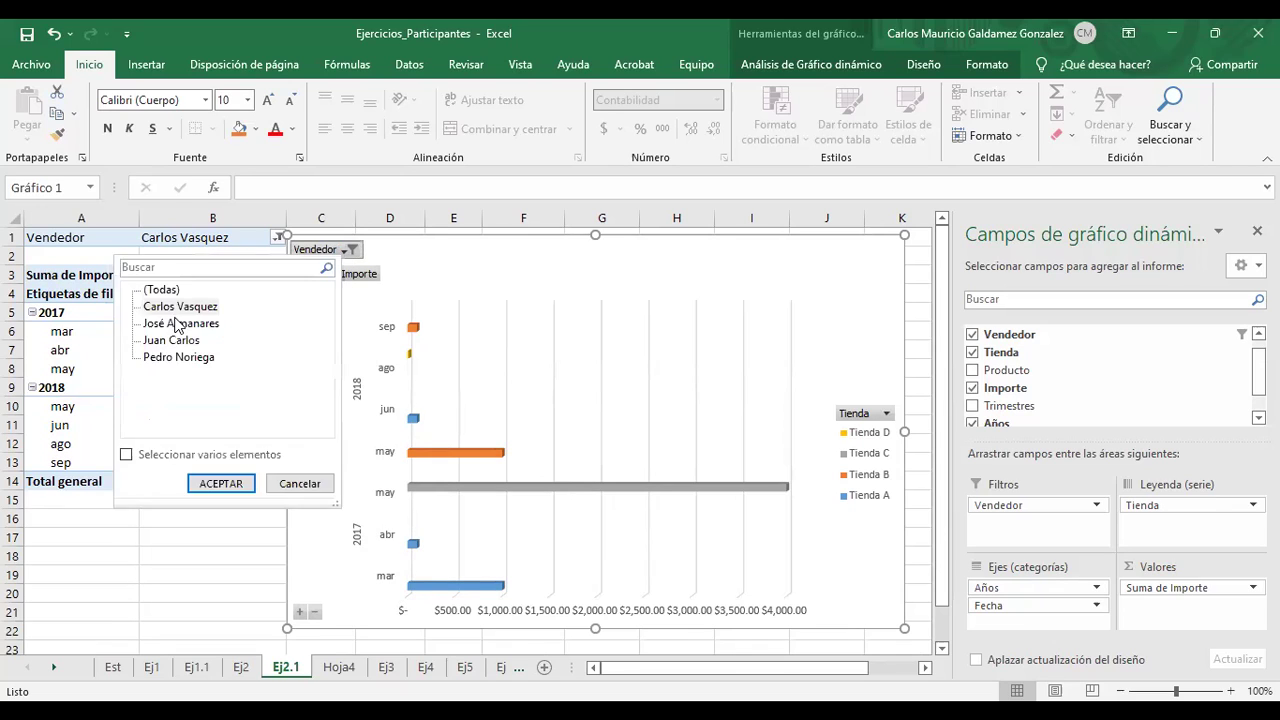
pyautogui.click(221, 483)
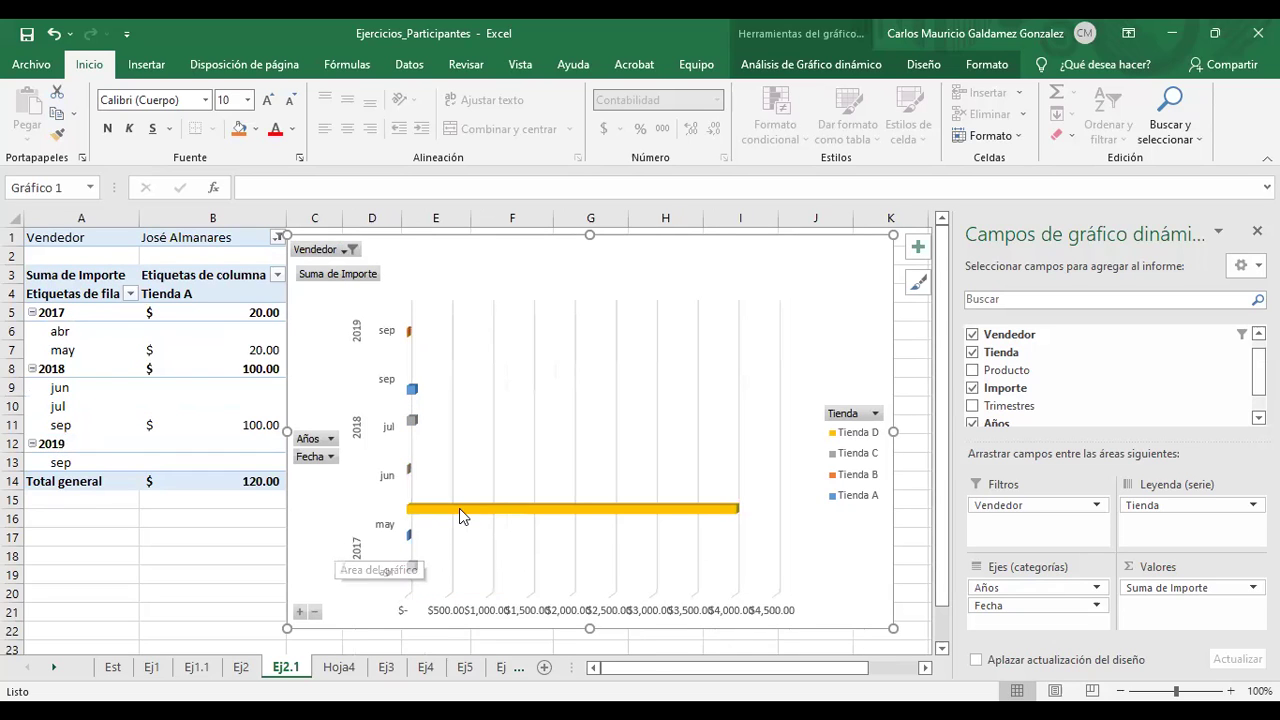
pyautogui.moveTo(470, 512)
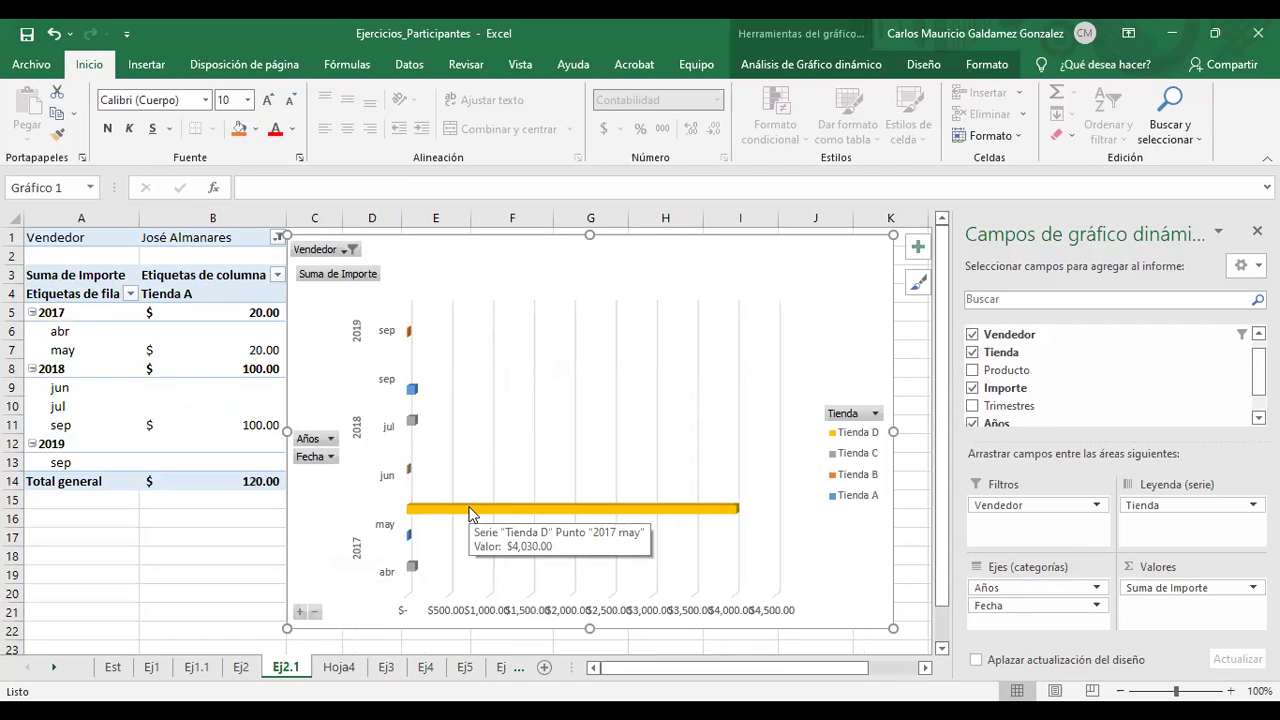
# Filter the chart by the third salesperson in the Vendedor list, then reset the filter to (Todas) and deselect the chart
pyautogui.click(343, 251)
pyautogui.click(228, 474)
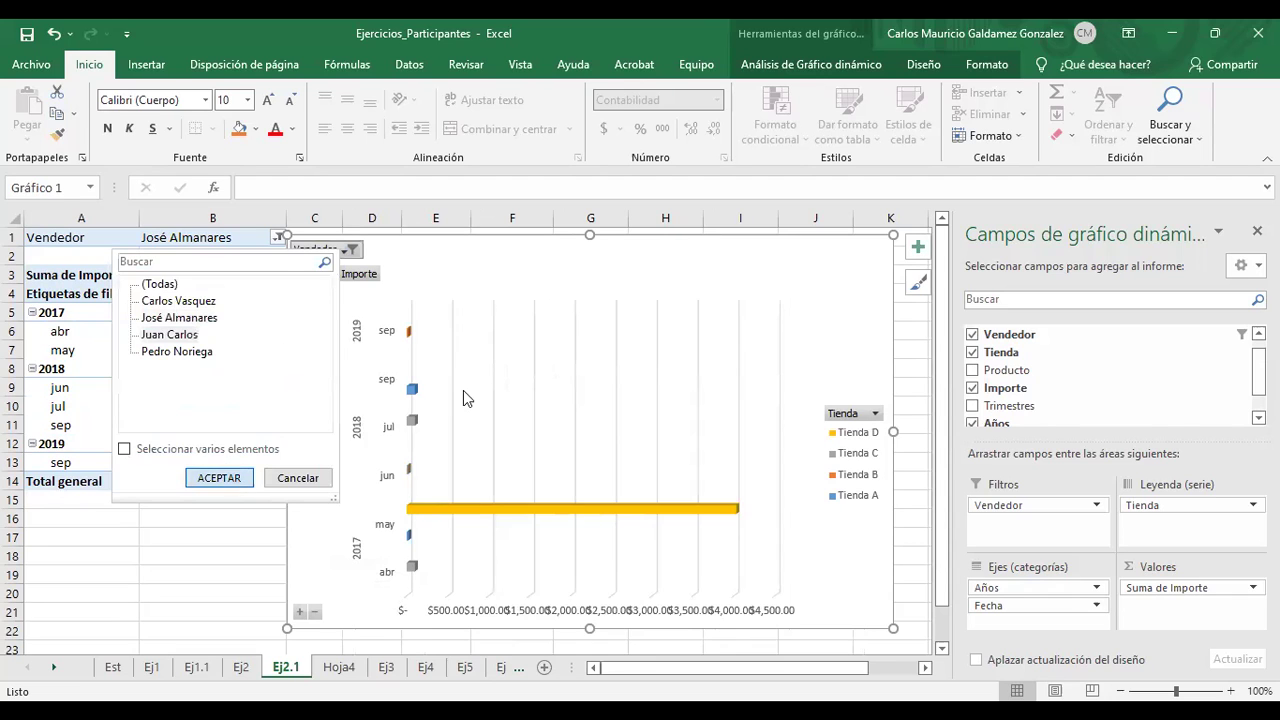
pyautogui.click(343, 252)
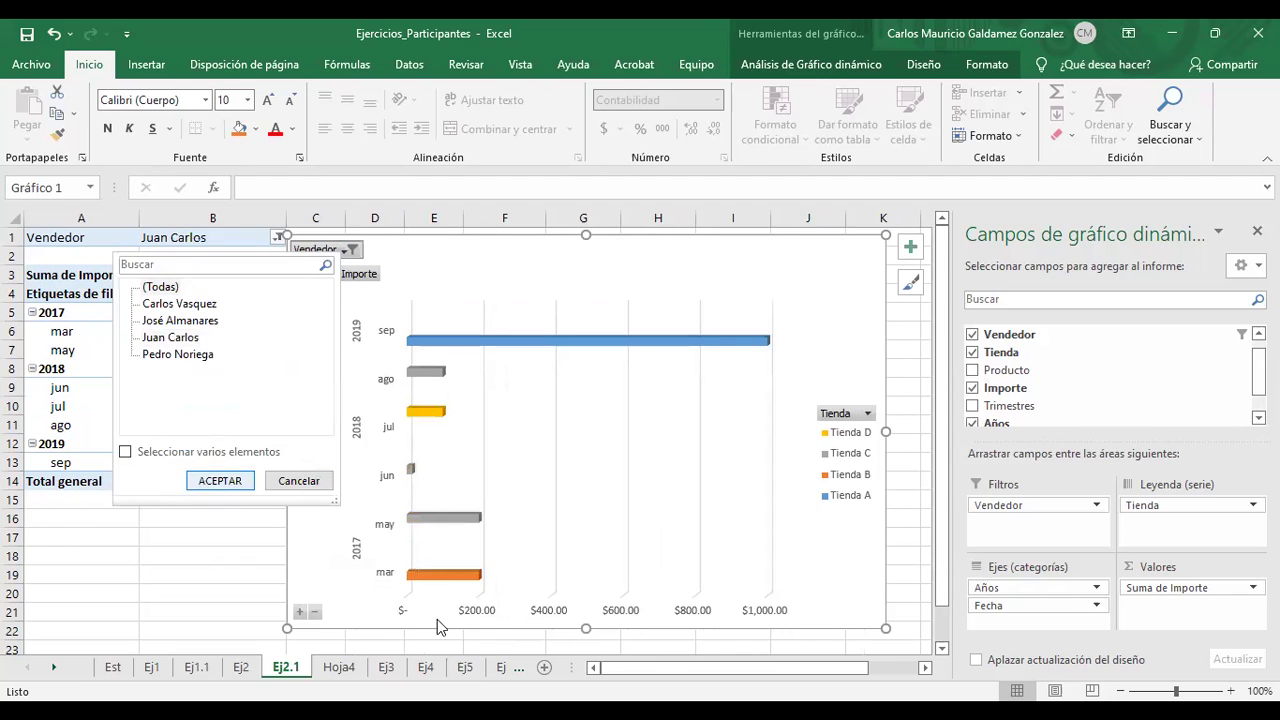
pyautogui.press('Return')
pyautogui.click(214, 577)
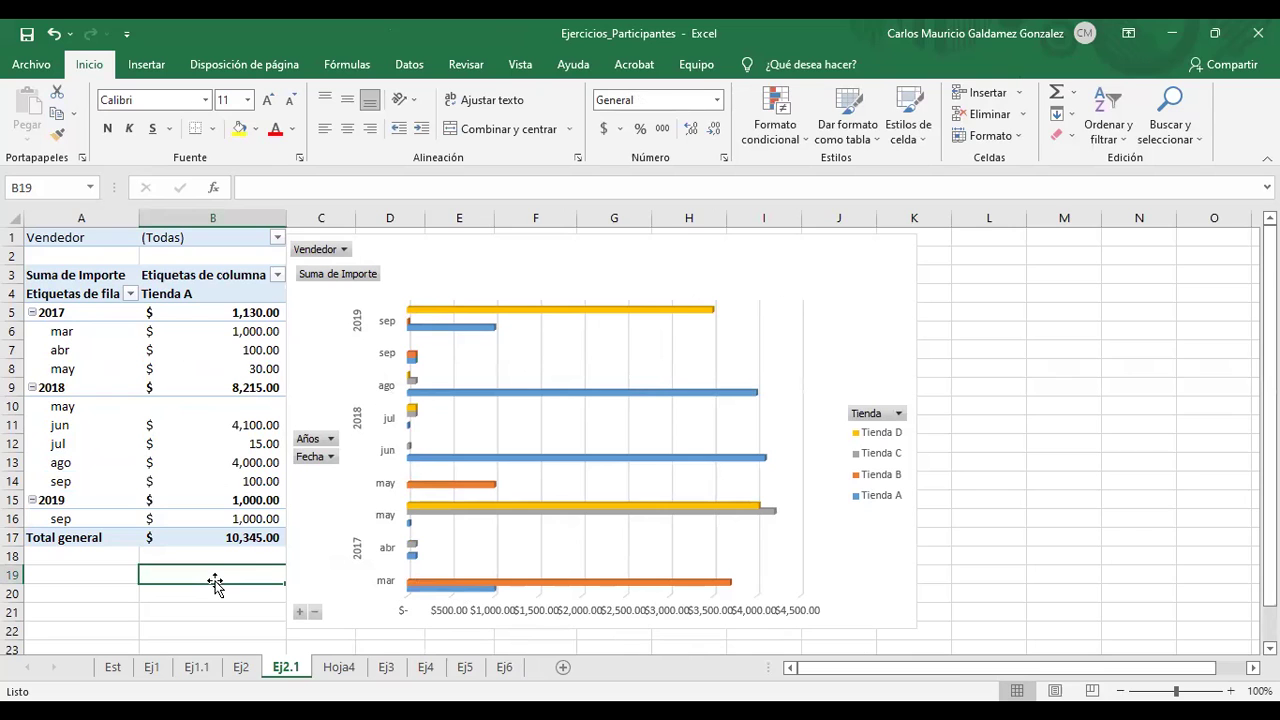
# On the Ej3 sheet, fit the sales table's columns to their contents and narrow the empty column A
pyautogui.click(385, 668)
pyautogui.scroll(-1, 745, 445)
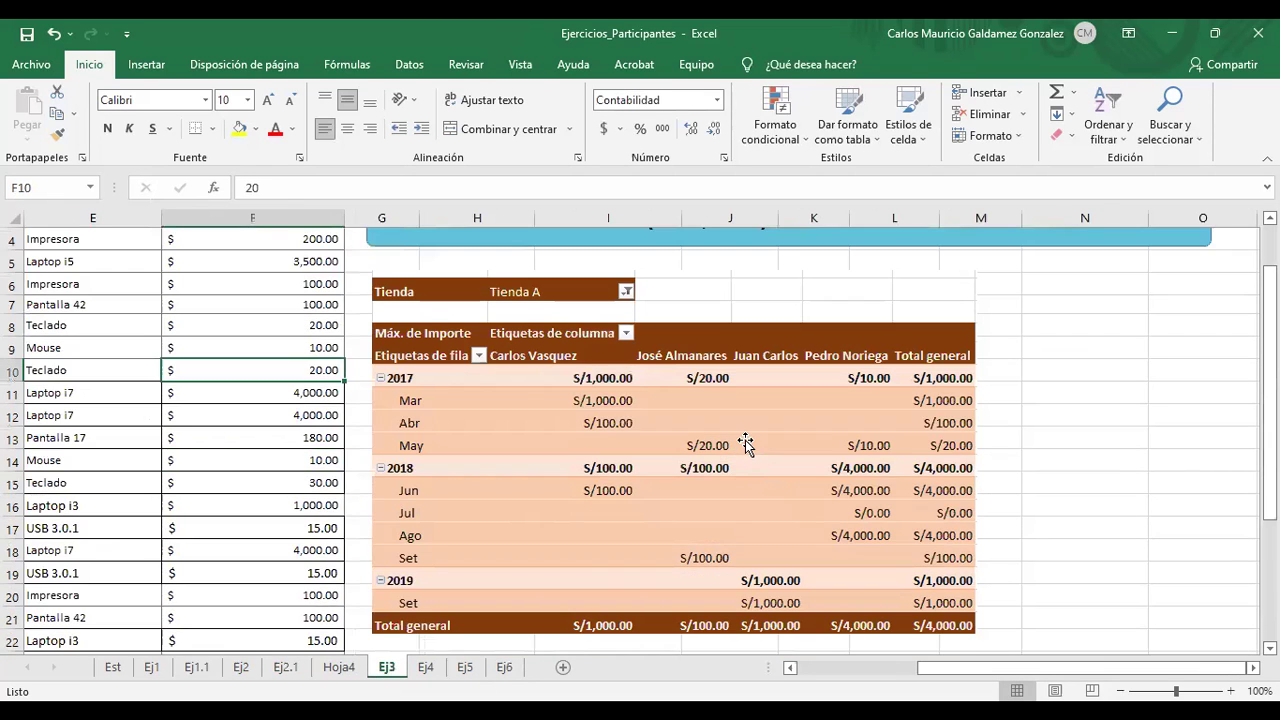
pyautogui.scroll(1, 834, 680)
pyautogui.hscroll(-2, 834, 680)
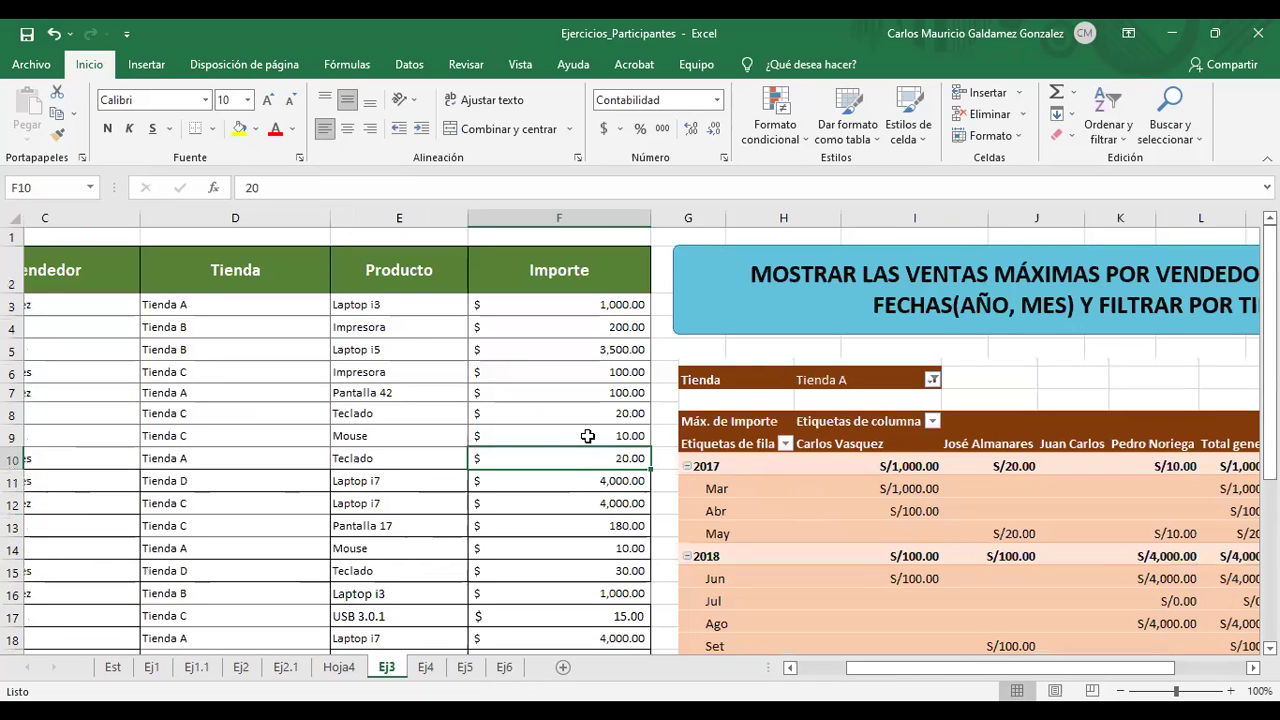
pyautogui.keyDown('ctrl'); pyautogui.scroll(-1, 568, 428); pyautogui.keyUp('ctrl')
pyautogui.doubleClick(375, 220)
pyautogui.doubleClick(450, 218)
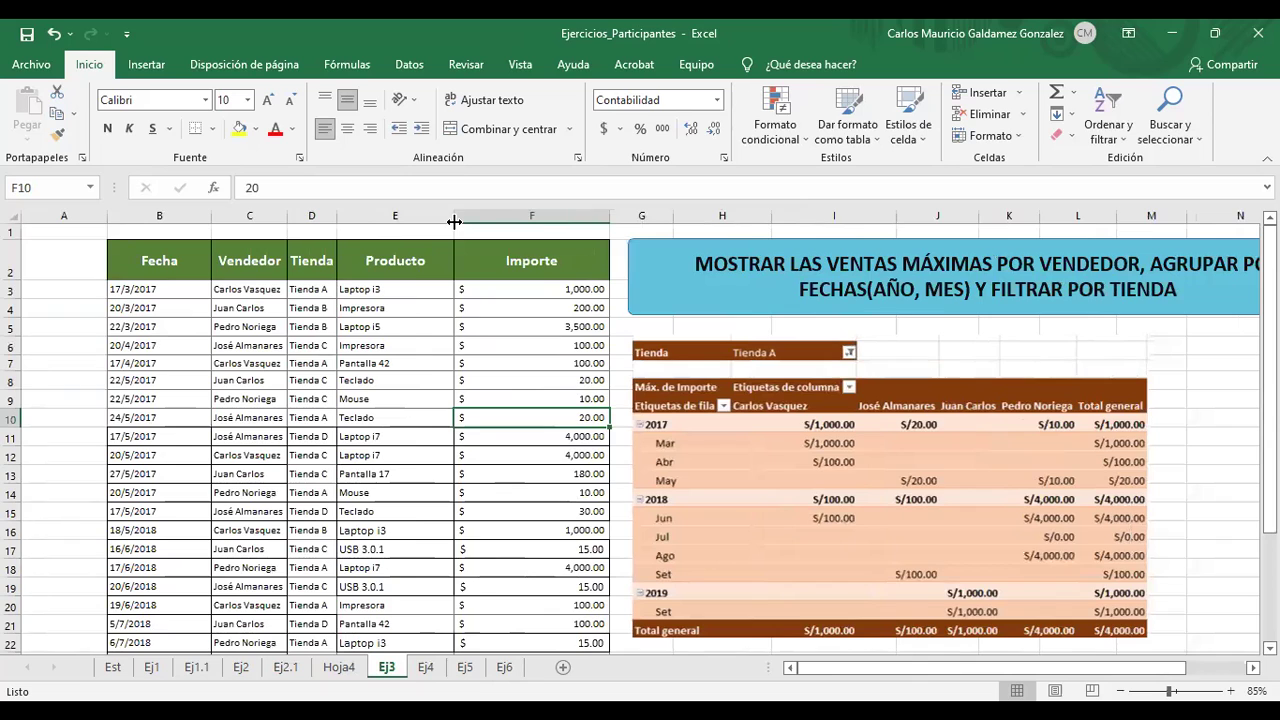
pyautogui.doubleClick(452, 218)
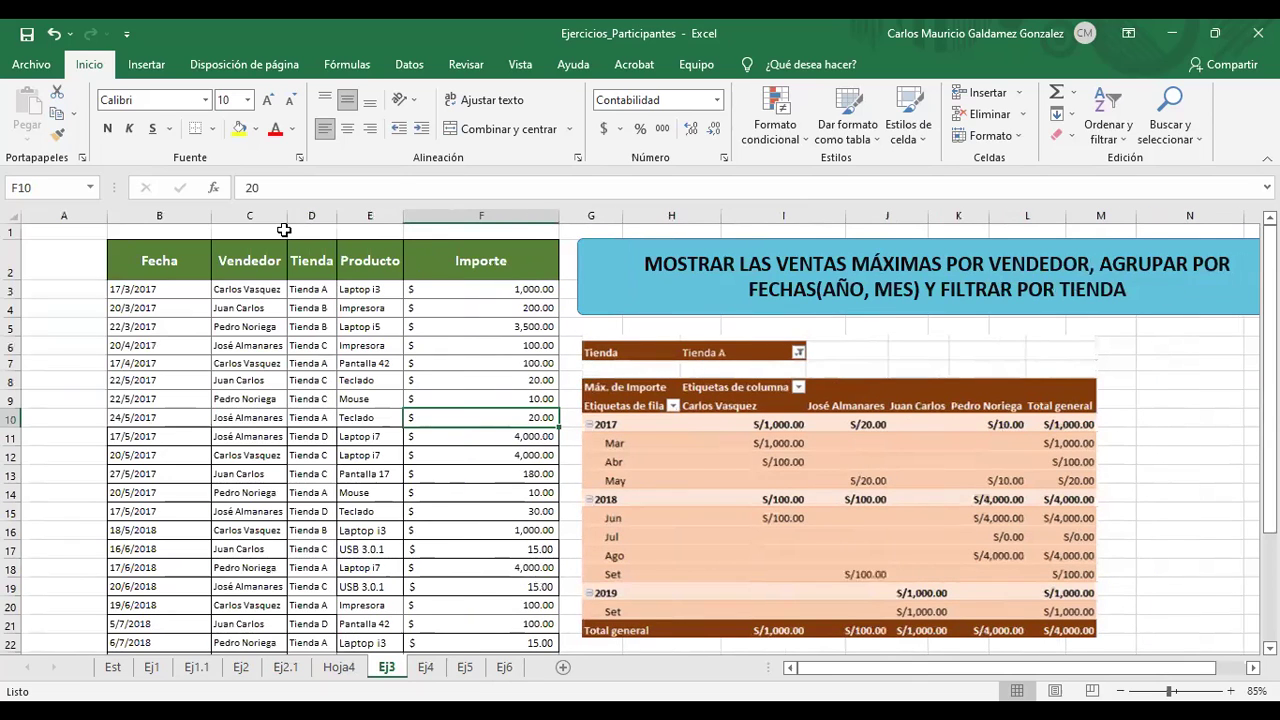
pyautogui.doubleClick(209, 218)
pyautogui.moveTo(109, 217); pyautogui.dragTo(51, 219)
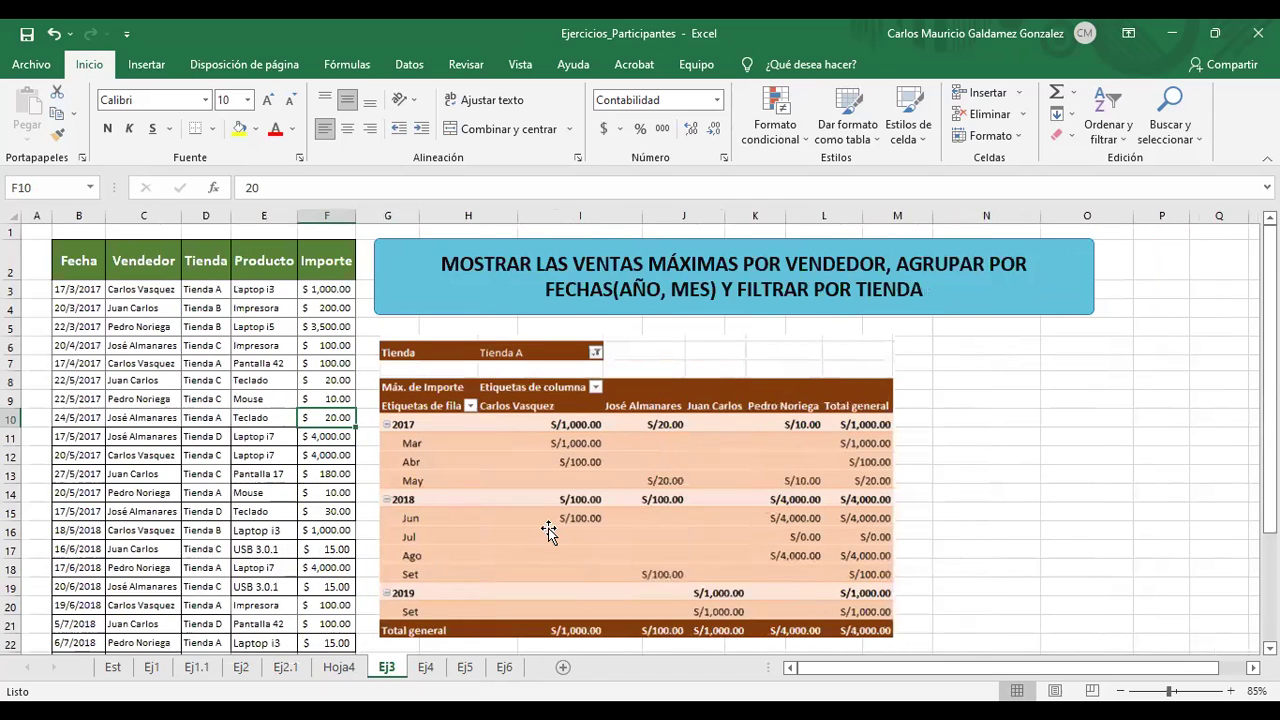
# Add Tienda as a report filter to the pivot table on Hoja4
pyautogui.click(600, 490)
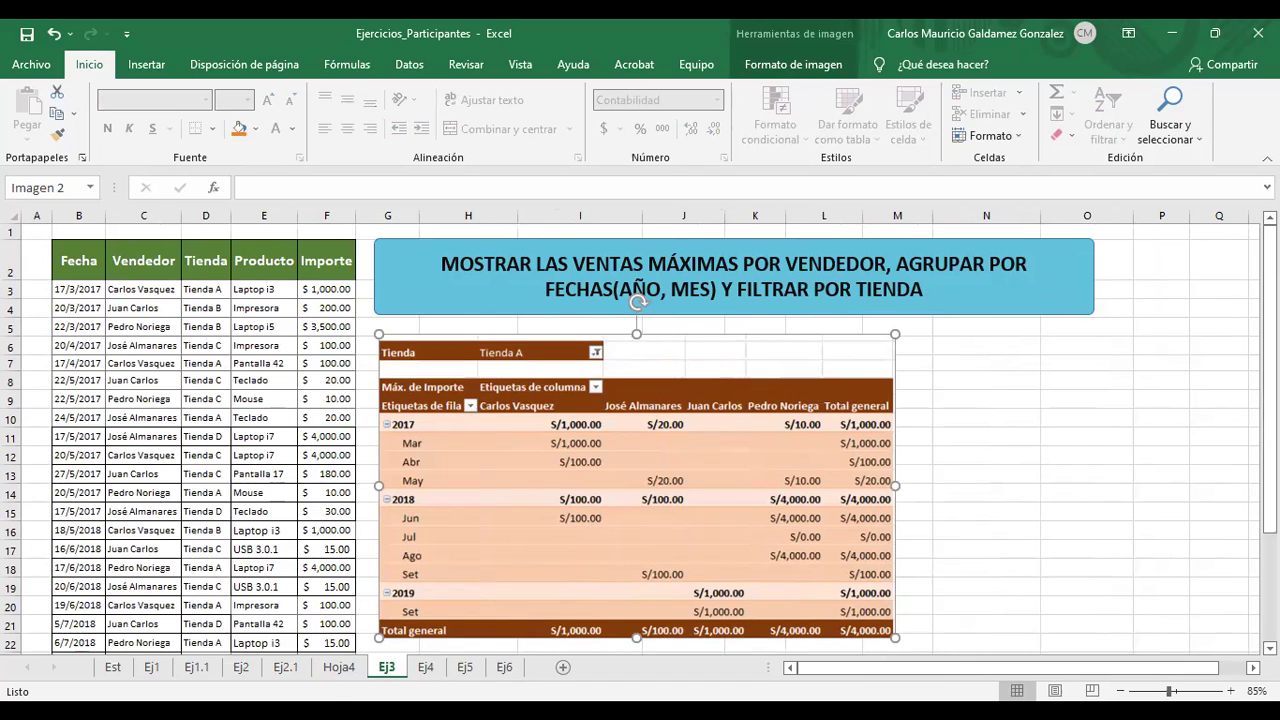
pyautogui.click(330, 672)
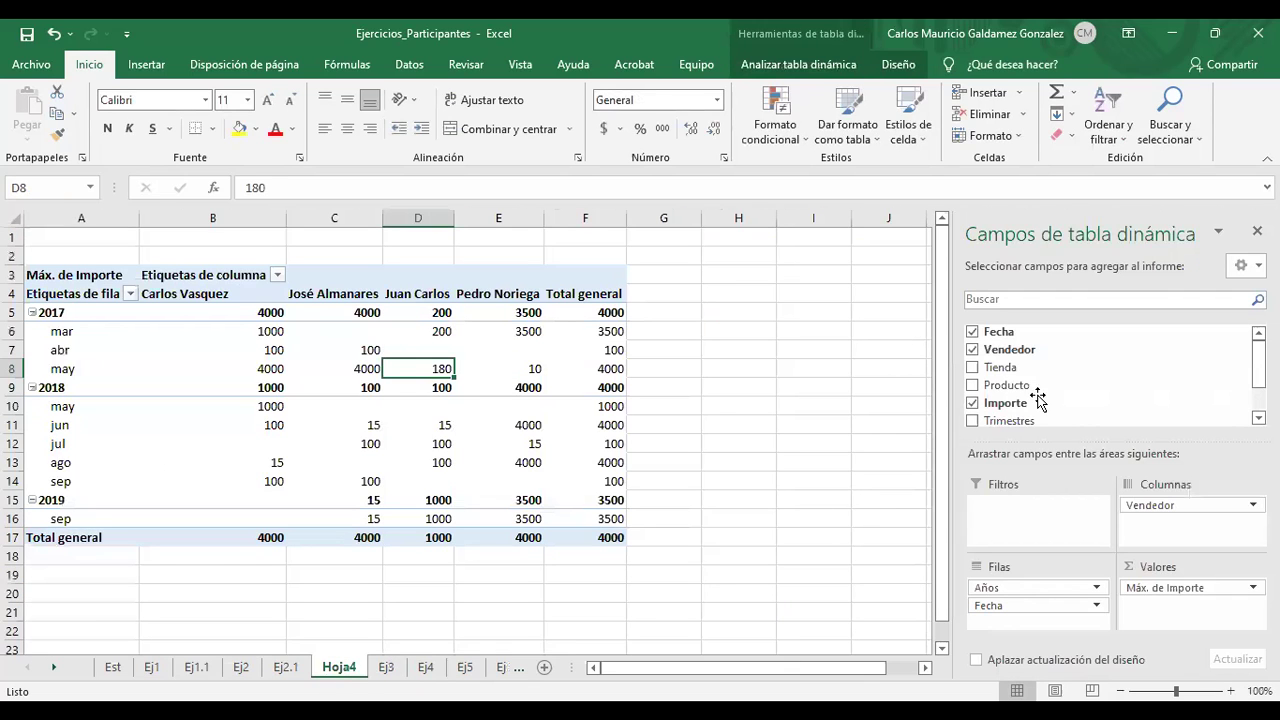
pyautogui.moveTo(1010, 367); pyautogui.dragTo(1030, 504)
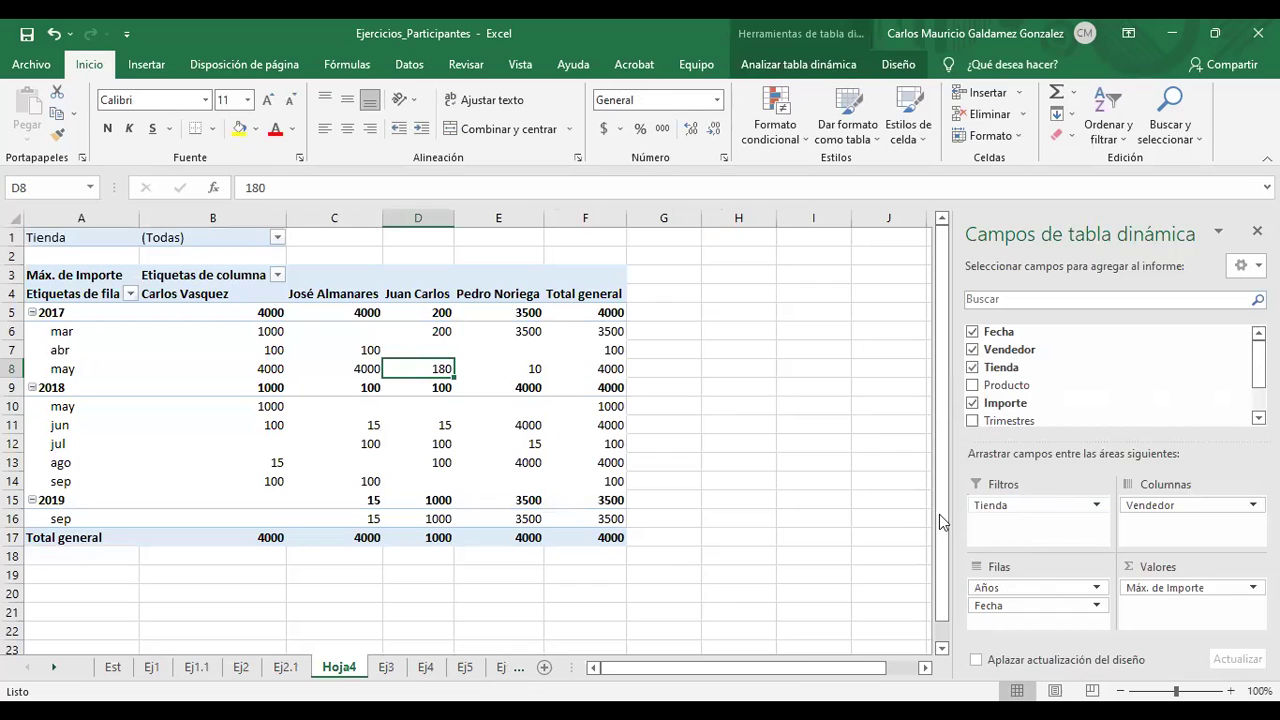
# Look through sheets Ej2.1, Ej3 and Hoja4 to compare the Hoja4 pivot table with the sample image on Ej3
pyautogui.click(285, 670)
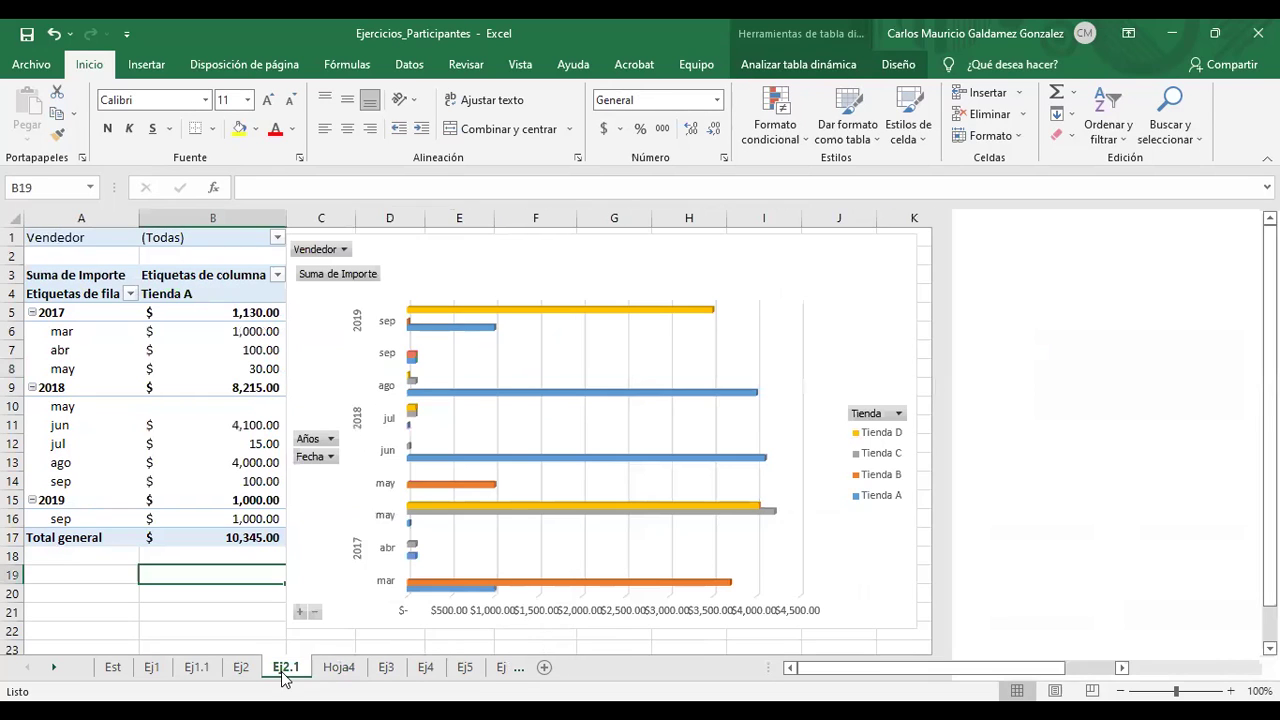
pyautogui.click(386, 670)
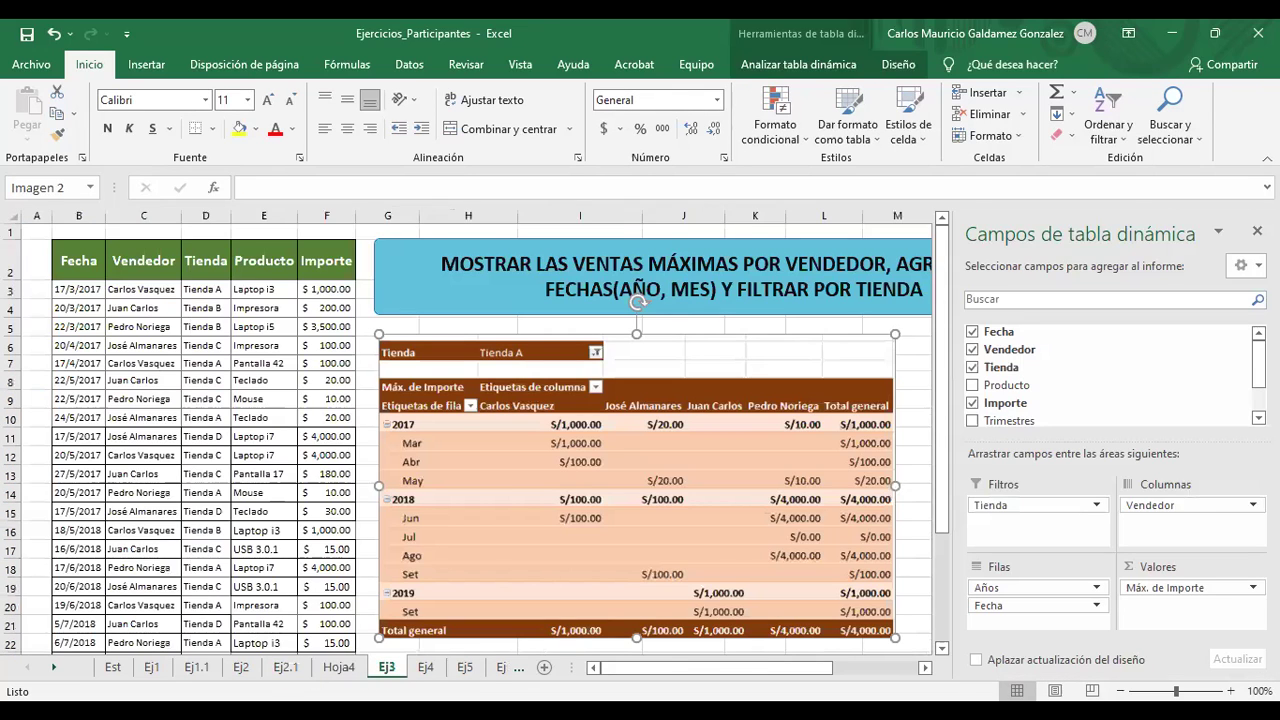
pyautogui.click(345, 669)
pyautogui.click(388, 670)
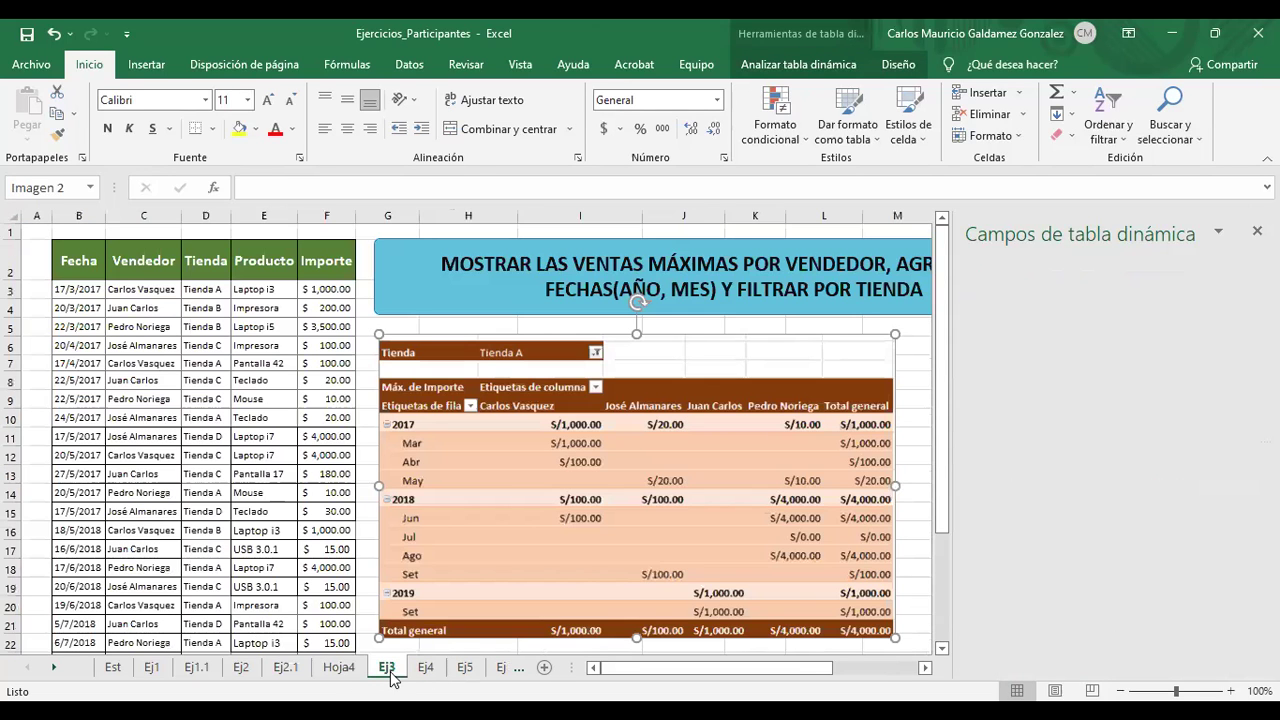
pyautogui.click(343, 670)
# On Ej3, move the sample pivot table image slightly up, just below the blue instruction box
pyautogui.click(403, 671)
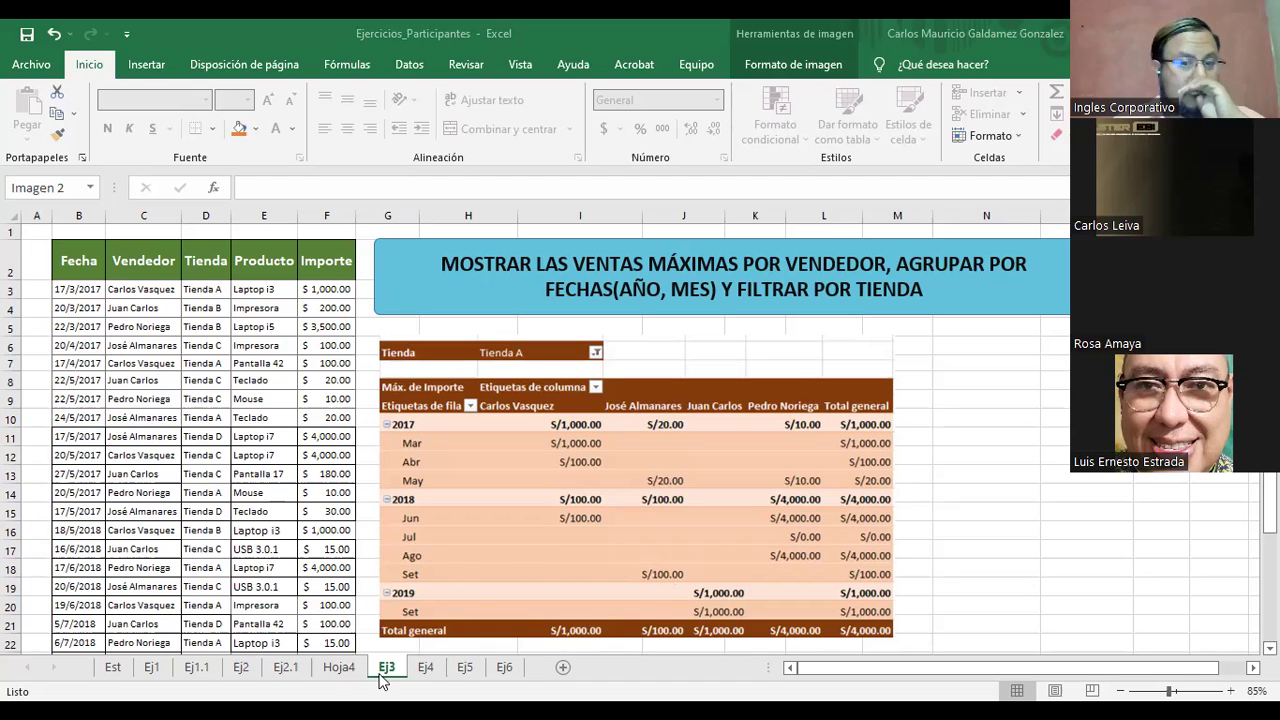
pyautogui.moveTo(592, 440); pyautogui.dragTo(609, 429)
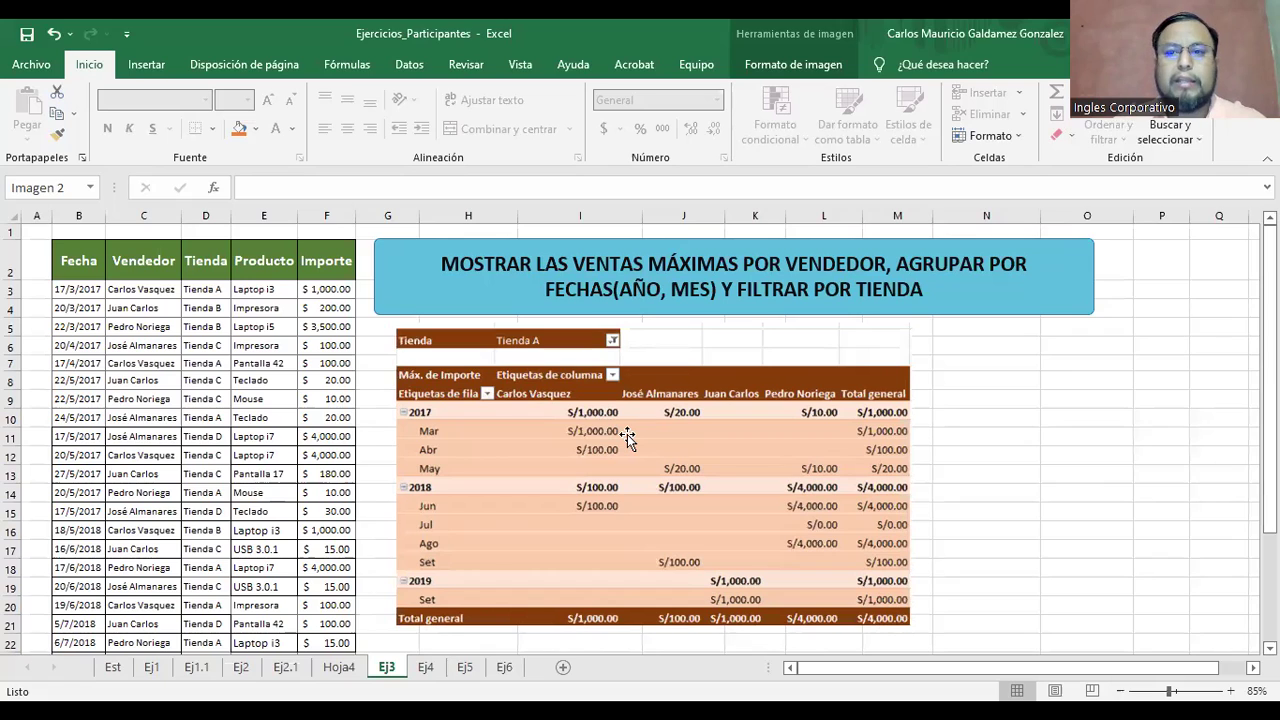
pyautogui.moveTo(627, 440); pyautogui.dragTo(611, 438)
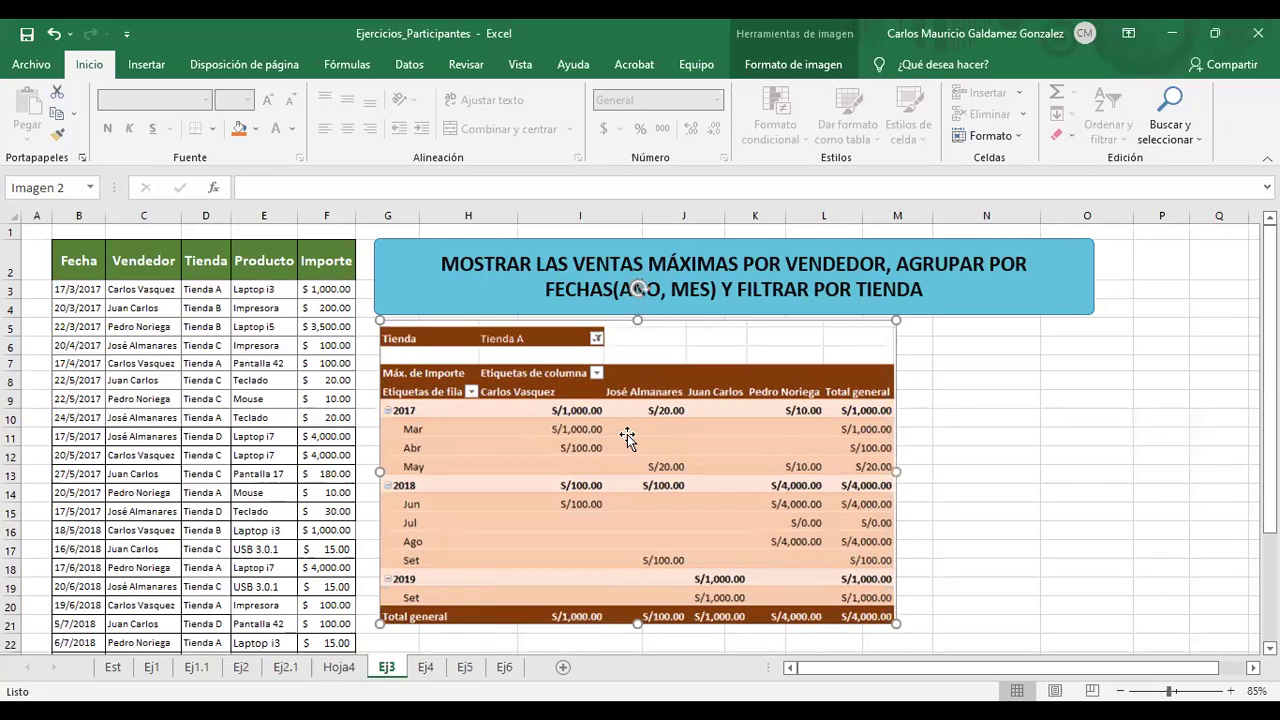
# Read through the Ej3 exercise instruction, highlighting "MOSTRAR LAS VENTAS" and "Y FILTRAR POR TIENDA" in the blue box
pyautogui.click(502, 270)
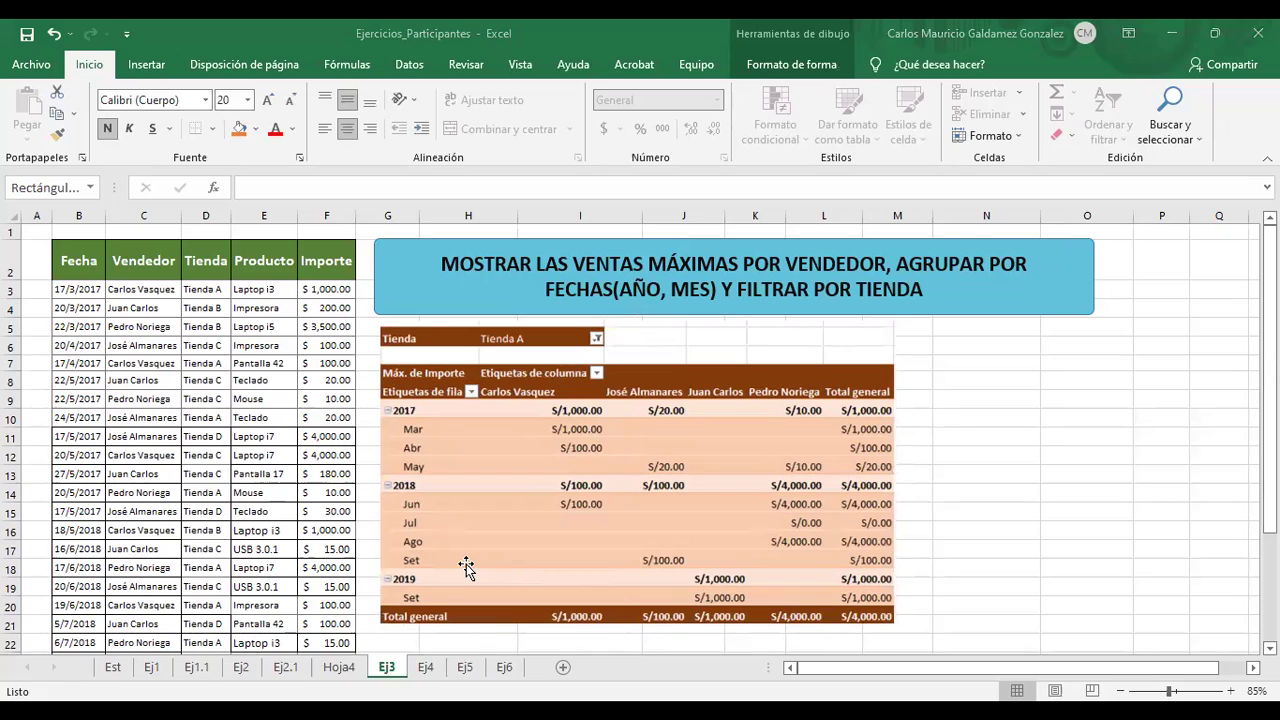
pyautogui.hotkey('ctrl', 'shift', 'Right')
pyautogui.hotkey('ctrl', 'shift', 'Right')
pyautogui.hotkey('ctrl', 'shift', 'Right')
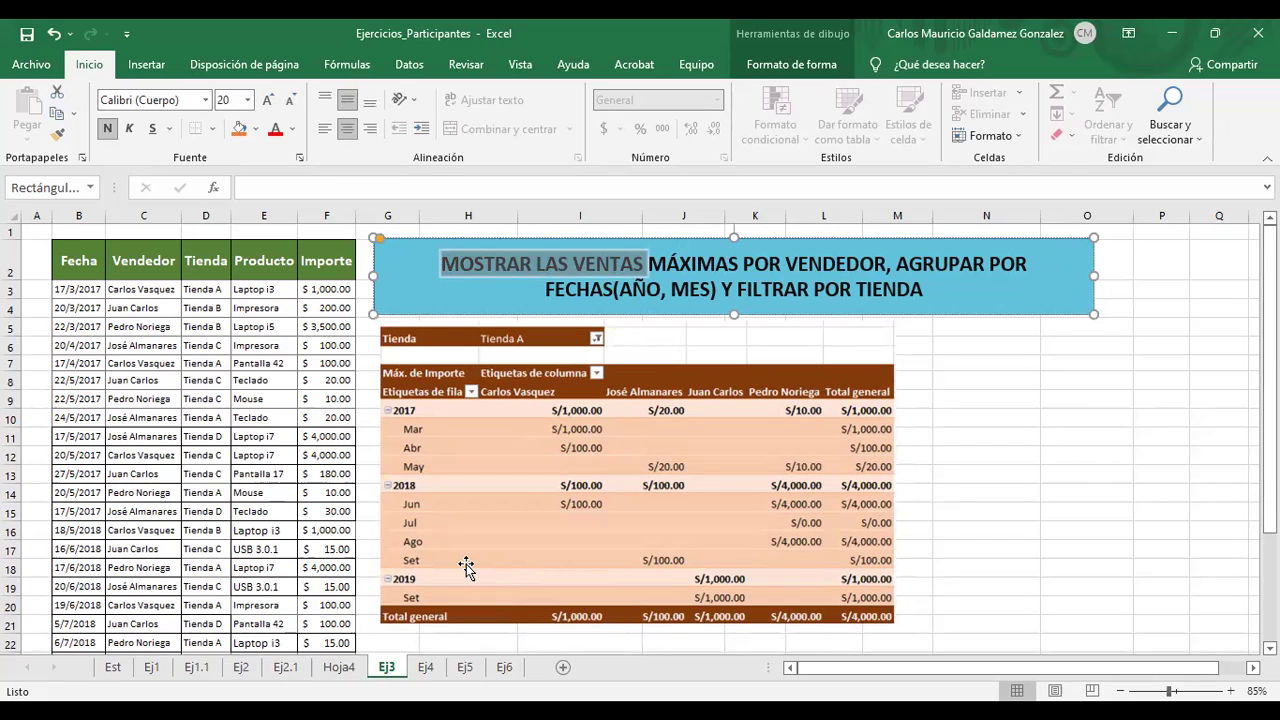
pyautogui.click(806, 352)
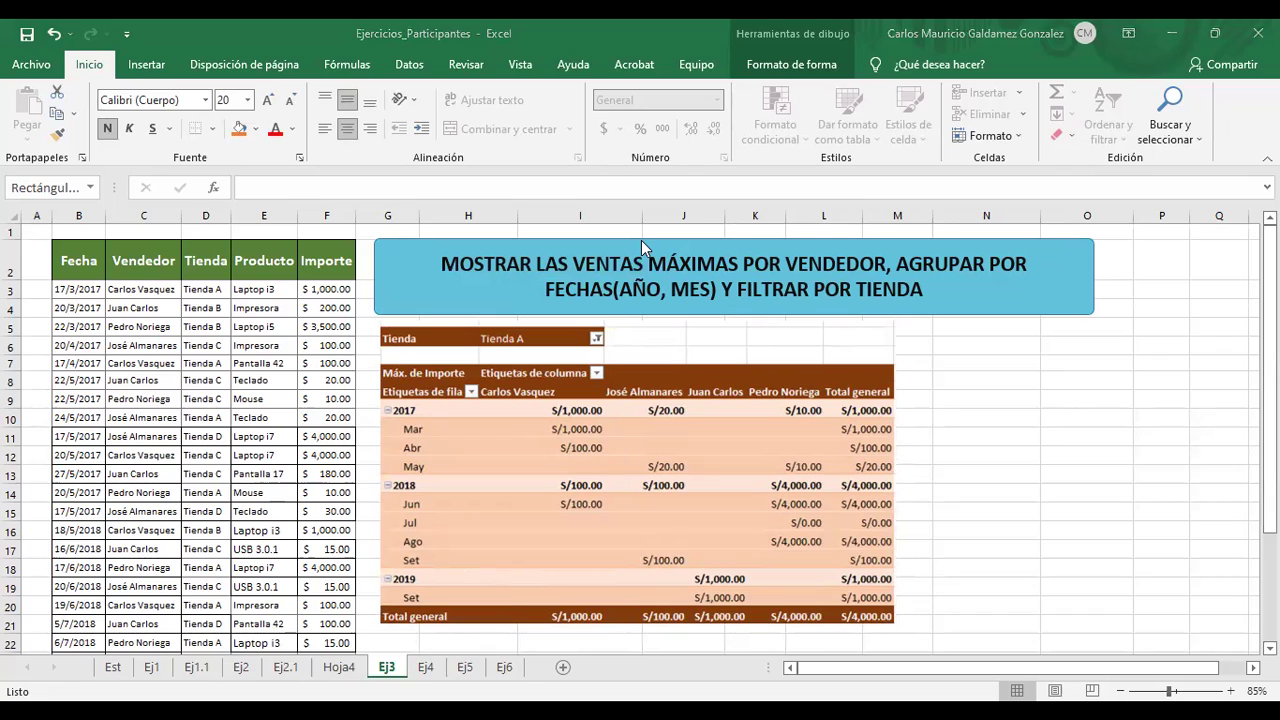
pyautogui.click(447, 270)
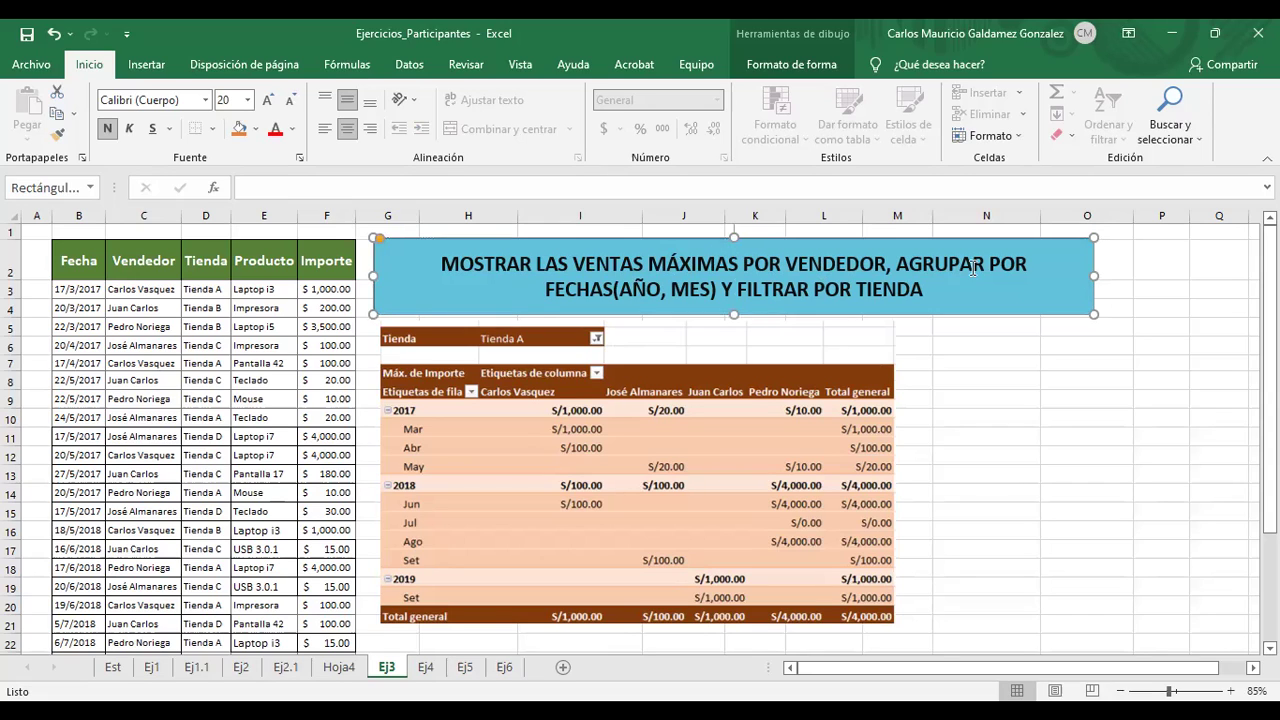
pyautogui.moveTo(545, 290); pyautogui.dragTo(916, 305)
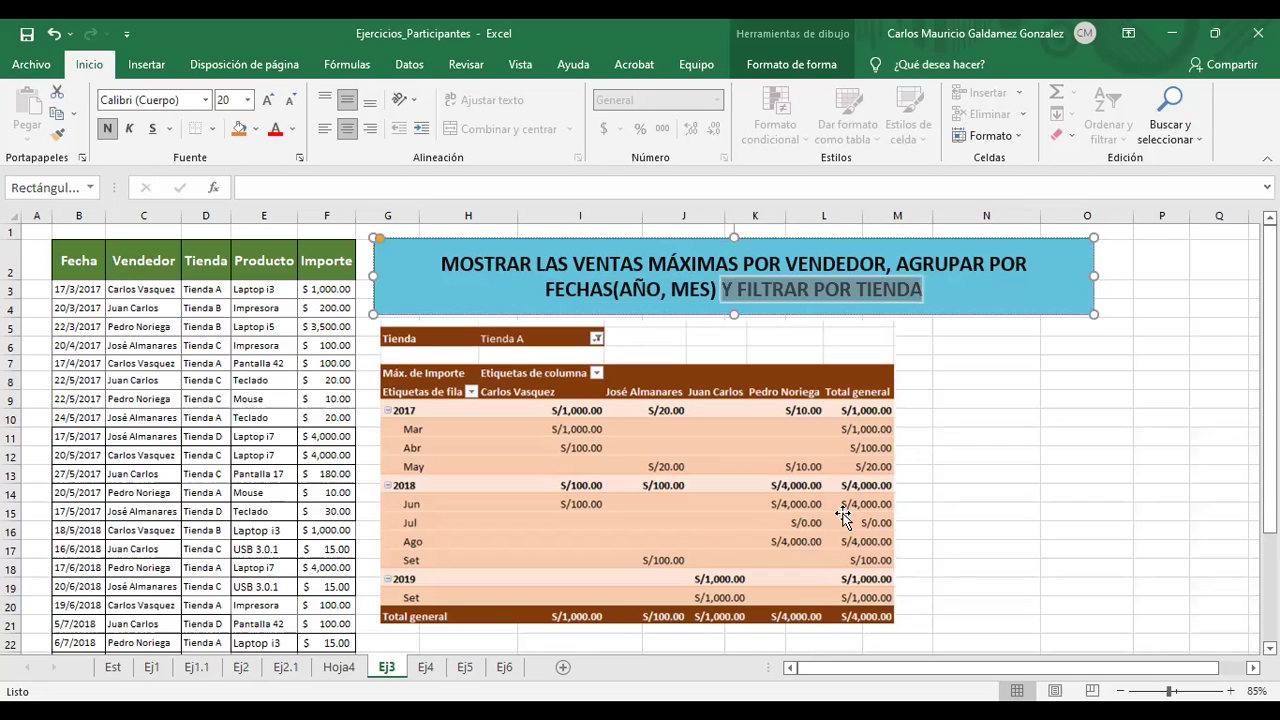
# Look back through the exercise sheets Ej2.1, Ej2 and Ej1, and return to the Ej3 instruction and sample
pyautogui.click(298, 668)
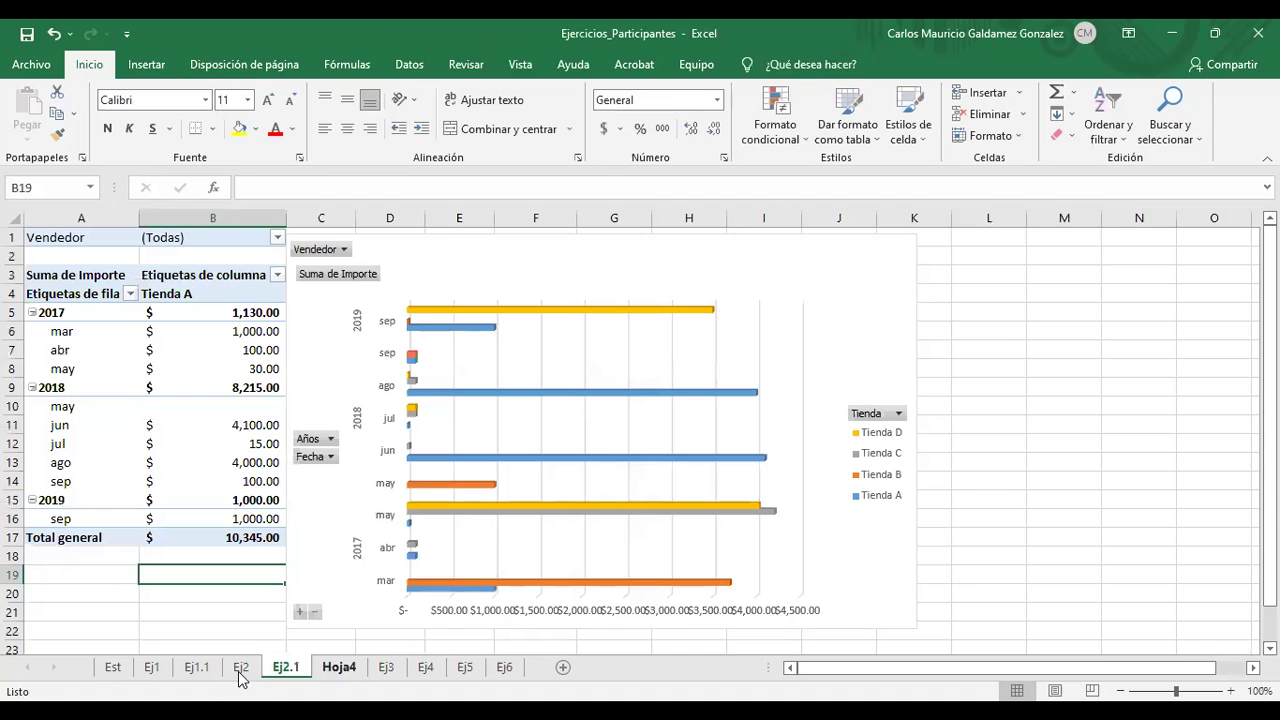
pyautogui.hotkey('ctrl', 'pageup')
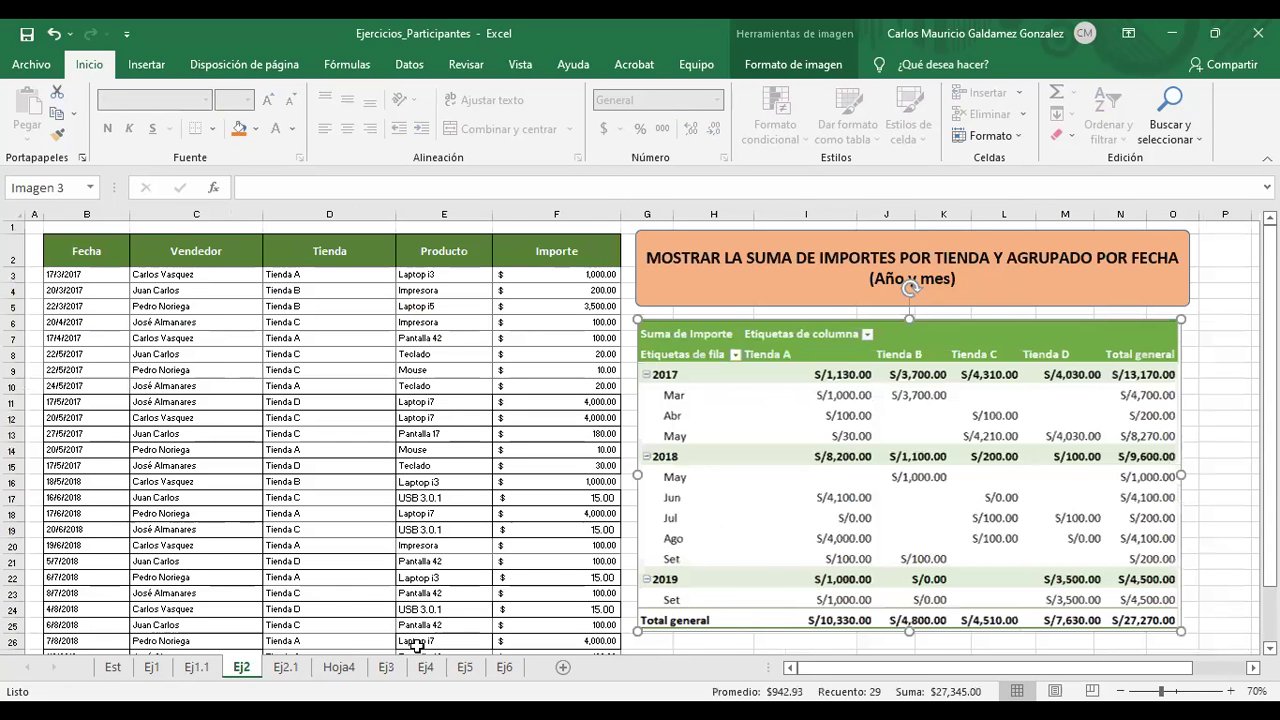
pyautogui.hotkey('ctrl', 'pageup')
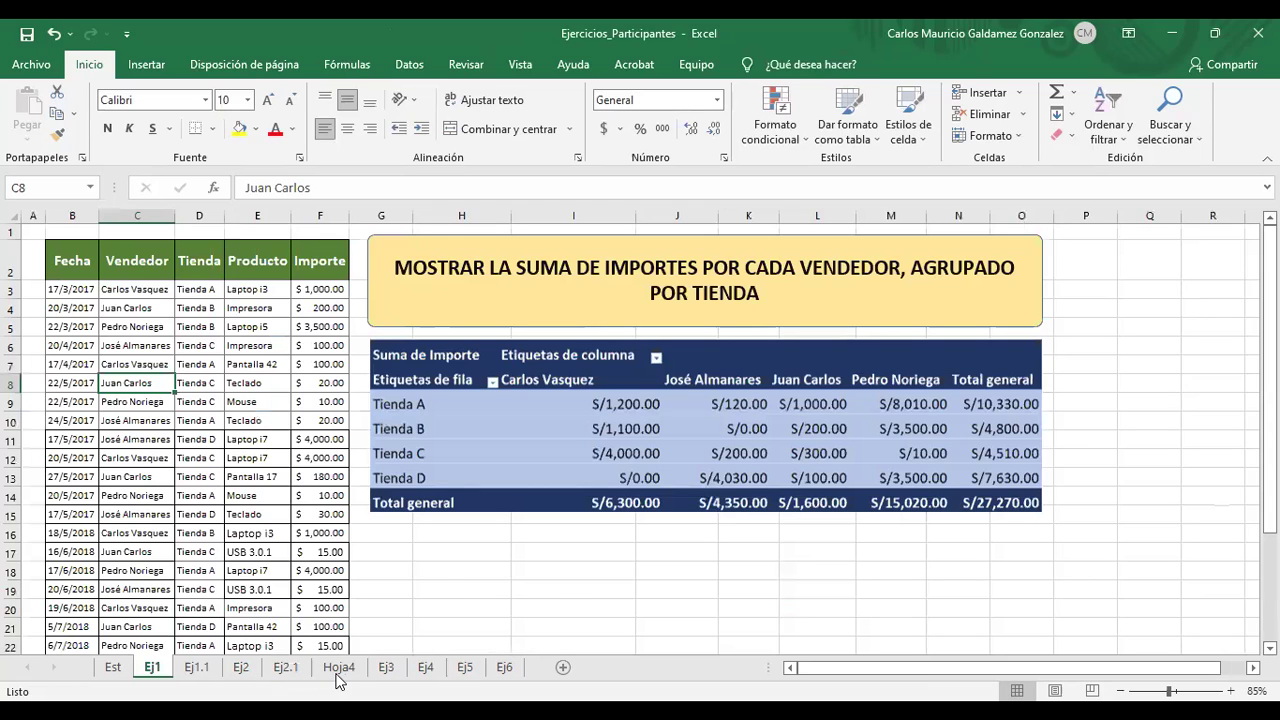
pyautogui.click(384, 668)
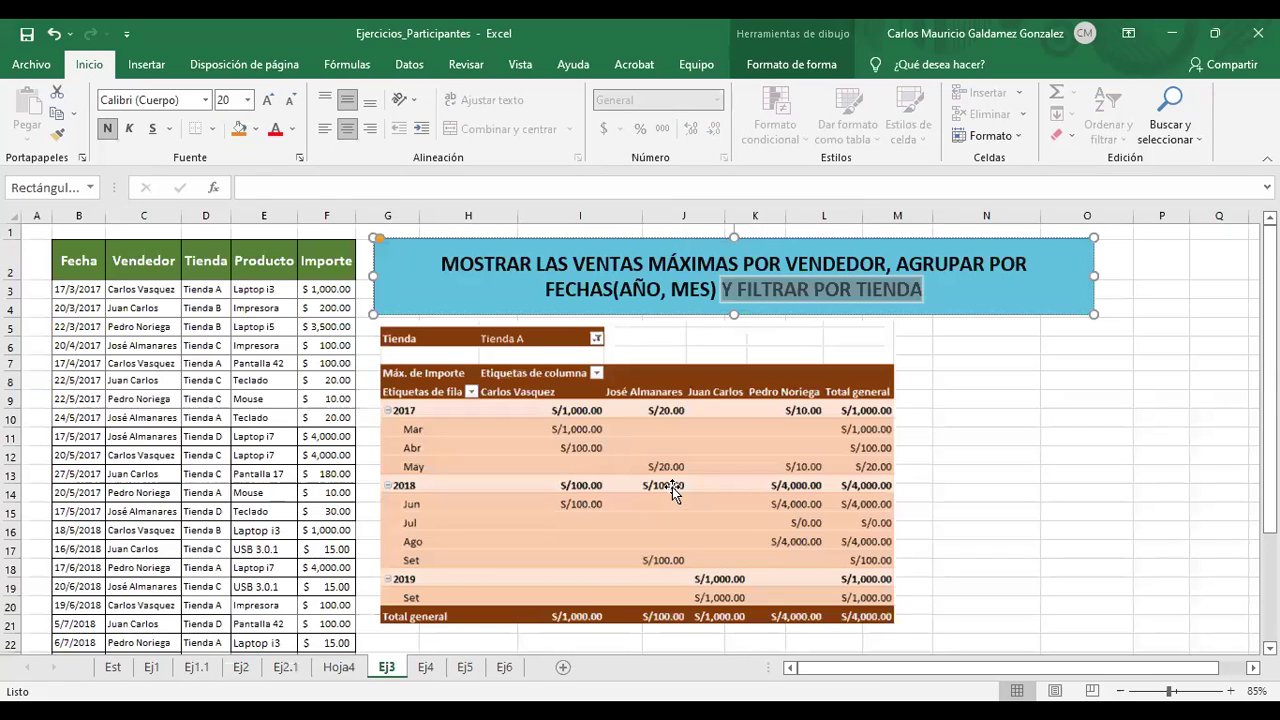
pyautogui.click(672, 487)
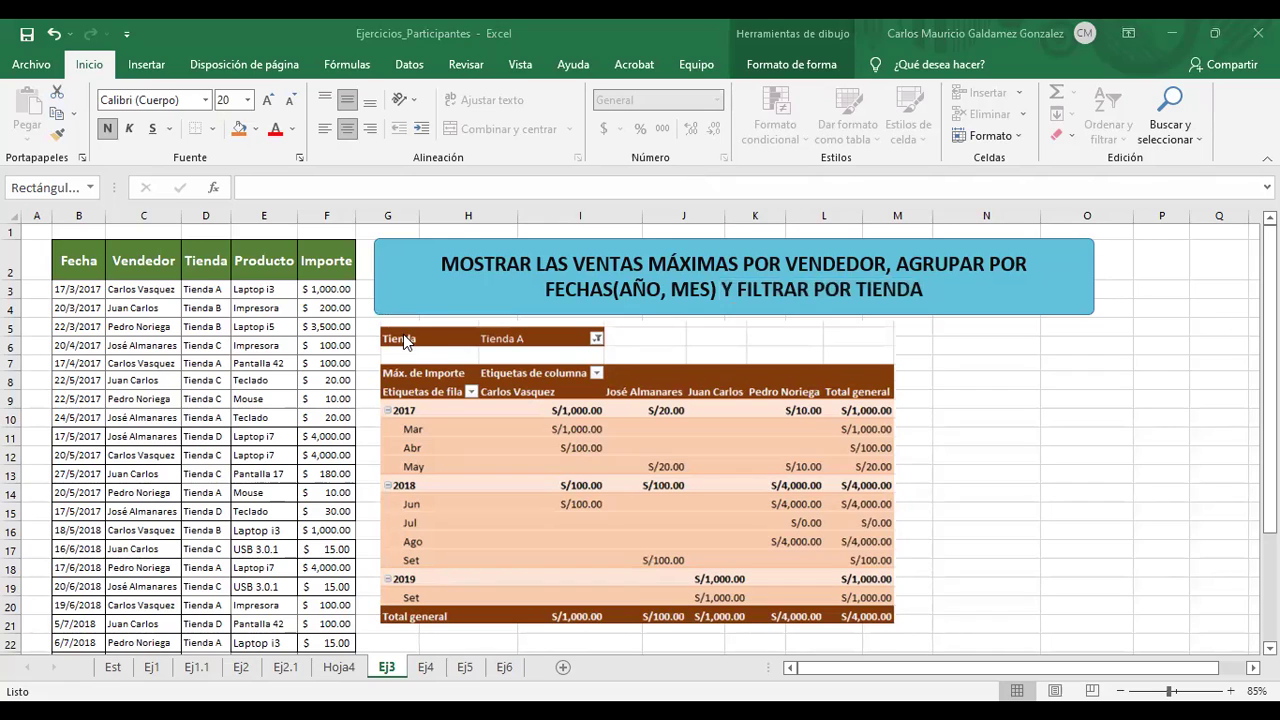
# On Ej3, move the sample pivot table image slightly right so that it starts at column H
pyautogui.click(508, 385)
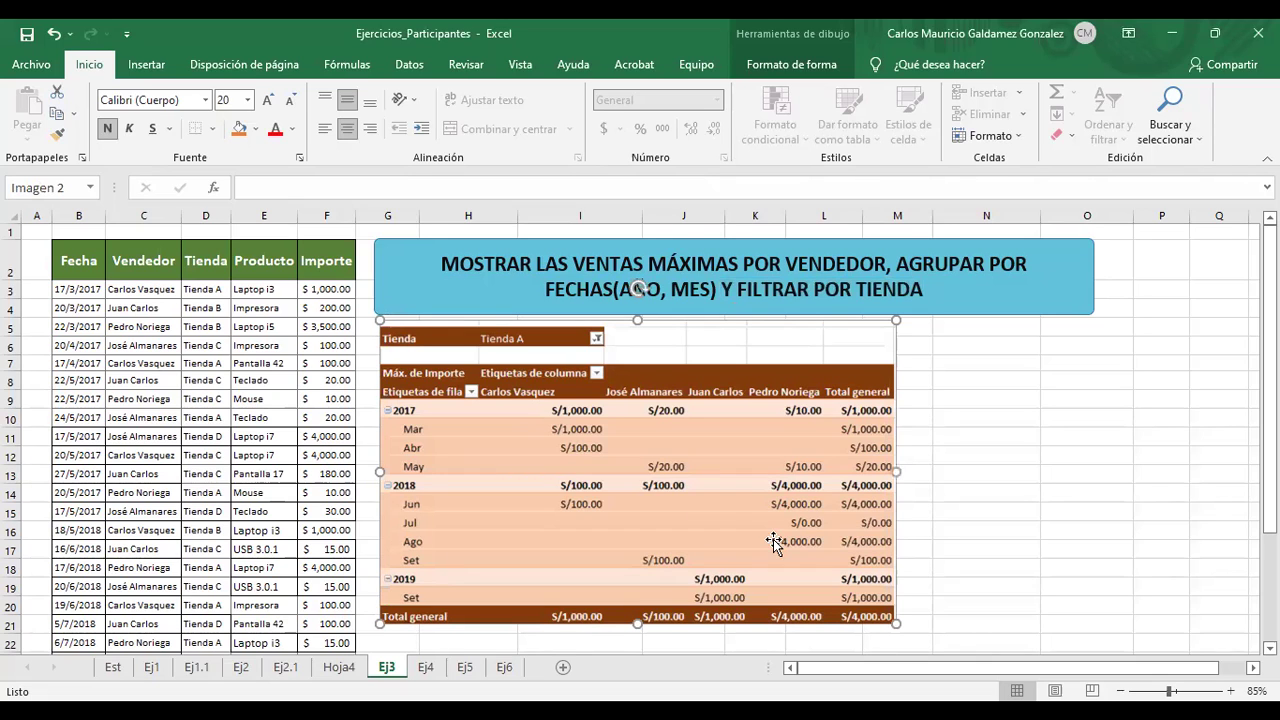
pyautogui.moveTo(530, 397); pyautogui.dragTo(578, 405)
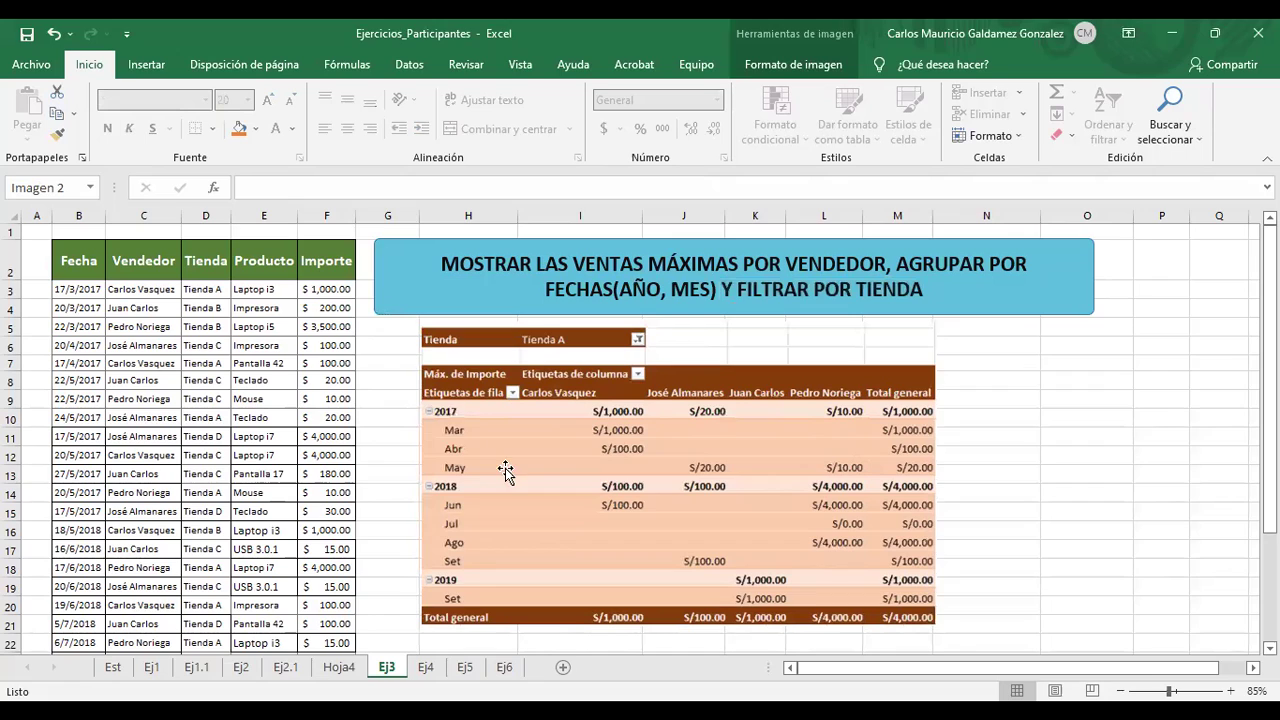
pyautogui.click(446, 428)
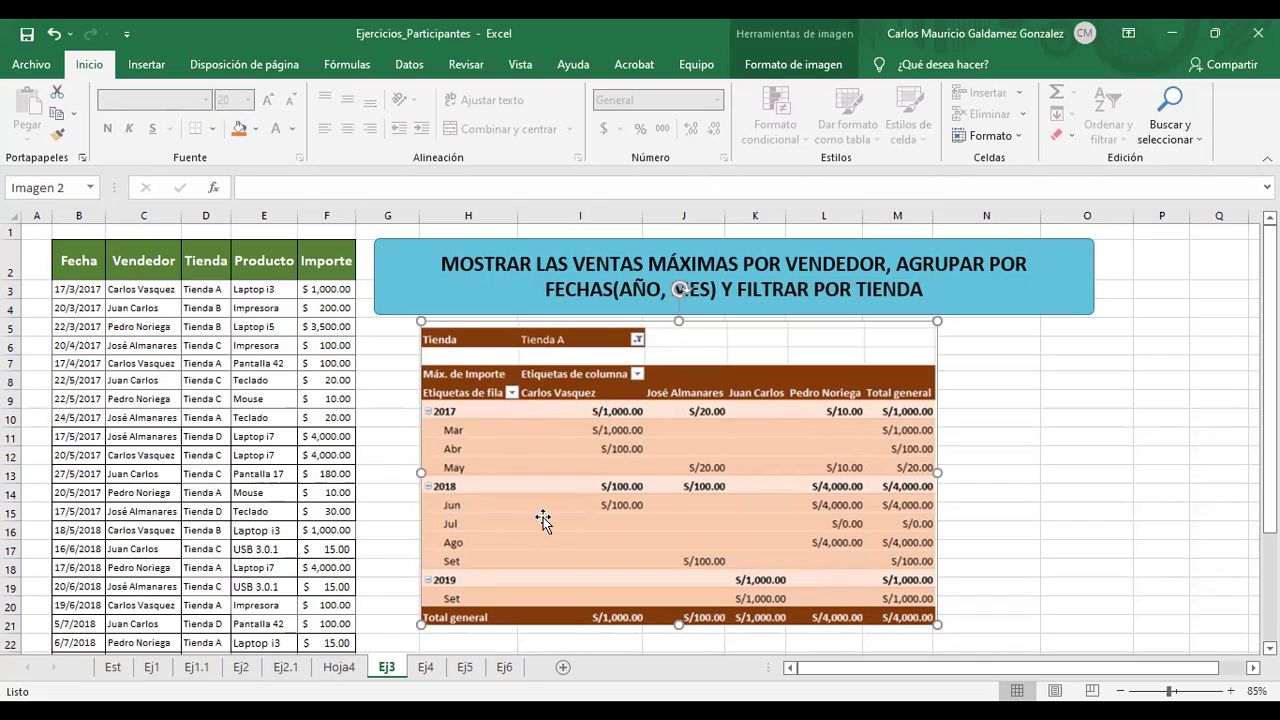
# On Hoja4, review the pivot table's row field Fecha and column field Vendedor without changing their placement
pyautogui.click(338, 667)
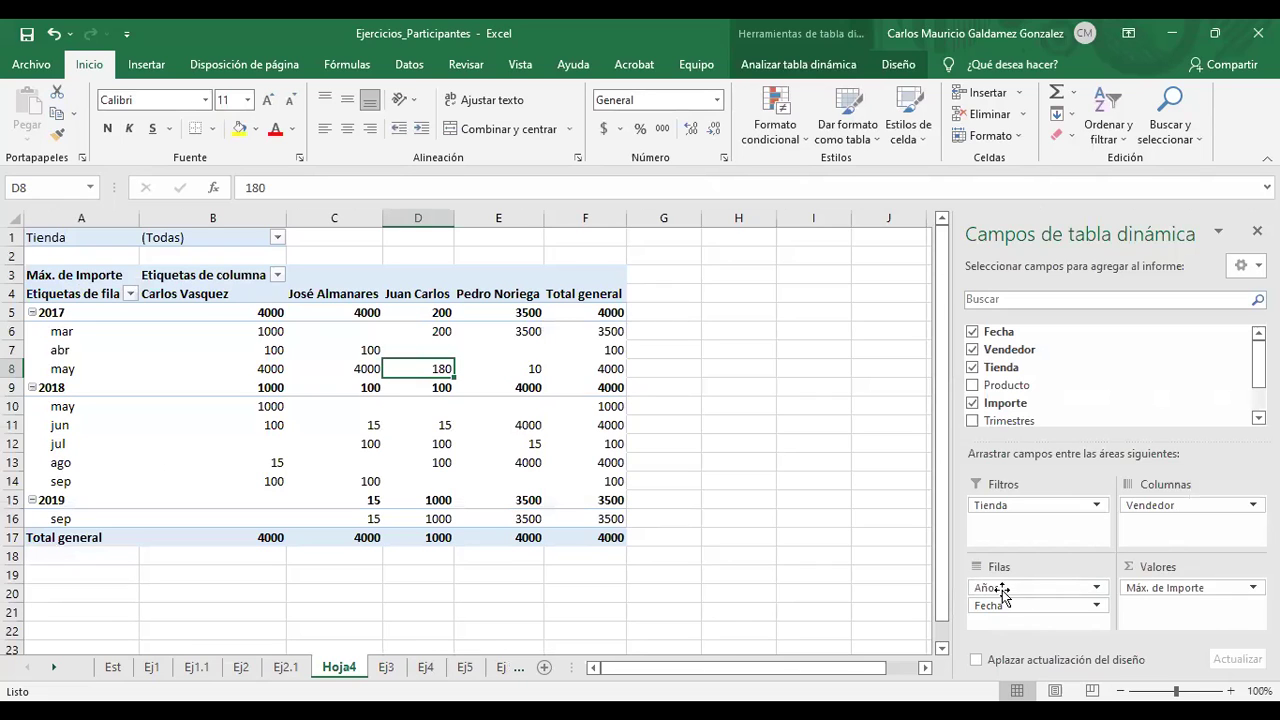
pyautogui.moveTo(996, 607); pyautogui.dragTo(997, 609)
pyautogui.click(996, 608)
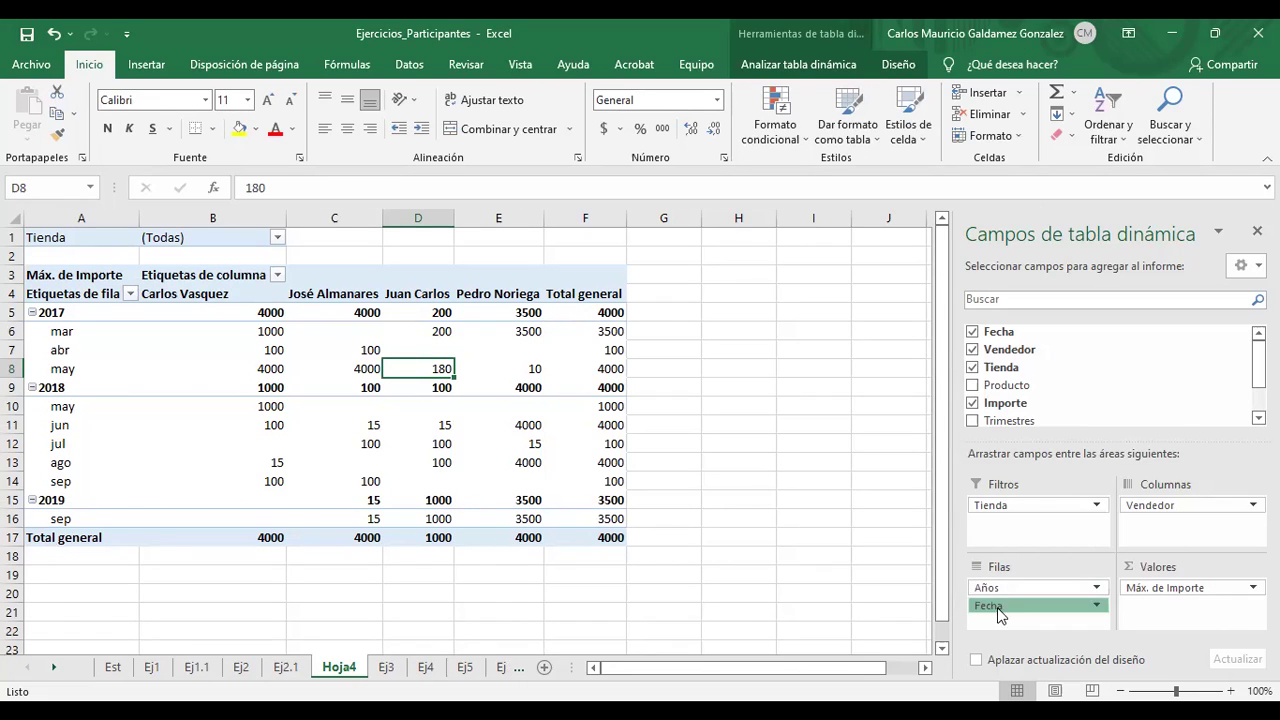
pyautogui.press('Escape')
pyautogui.click(1151, 508)
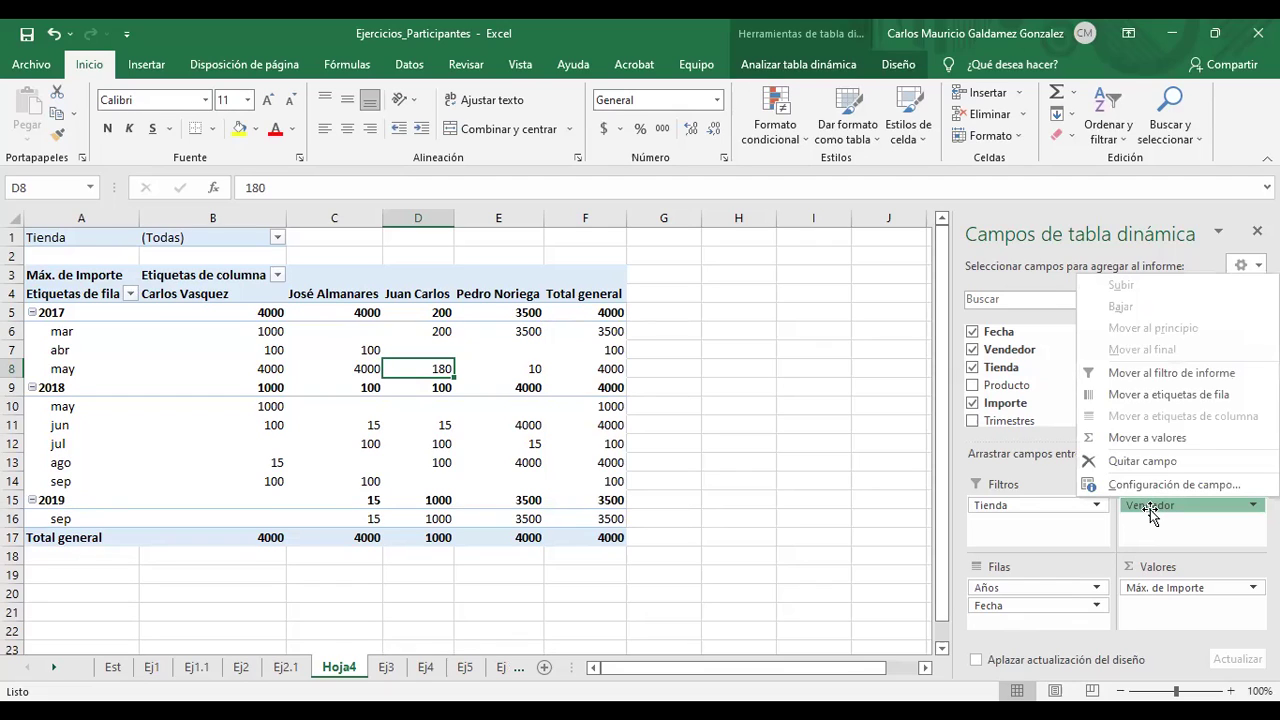
pyautogui.click(1178, 632)
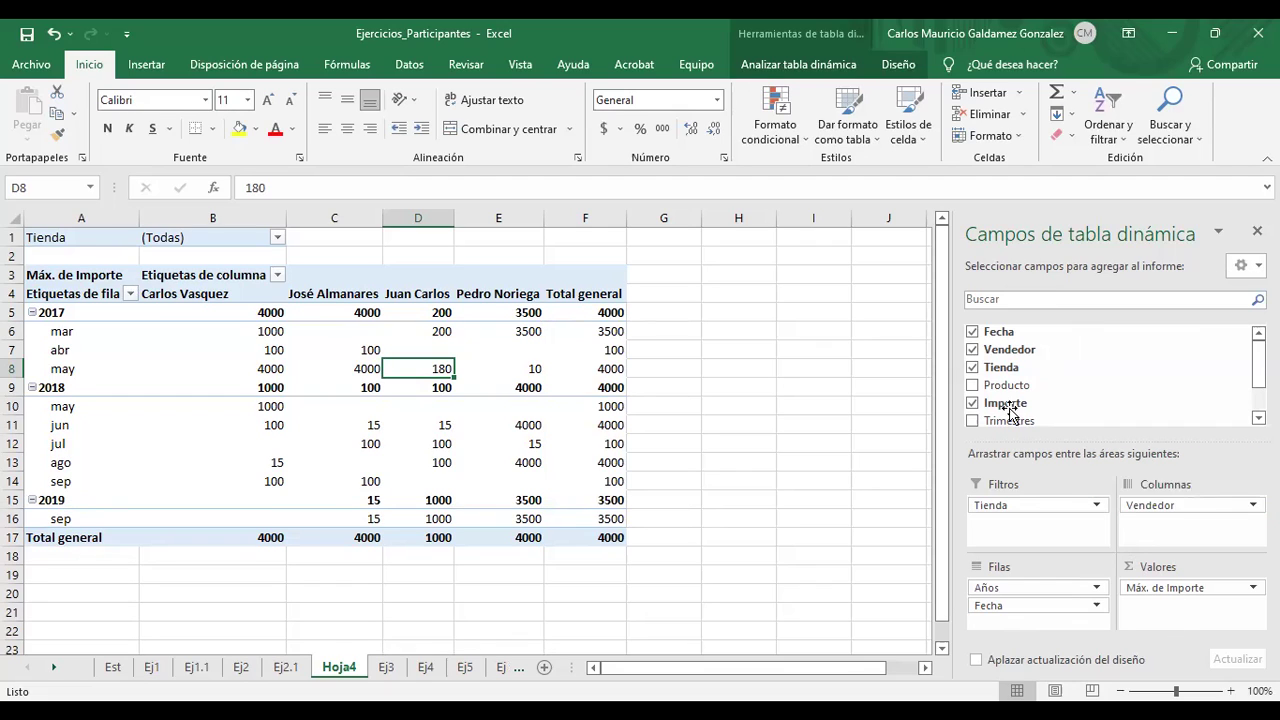
# Review the Importe value field settings, including the Máx. calculation and the show-values-as options, and leave without applying changes
pyautogui.click(1130, 591)
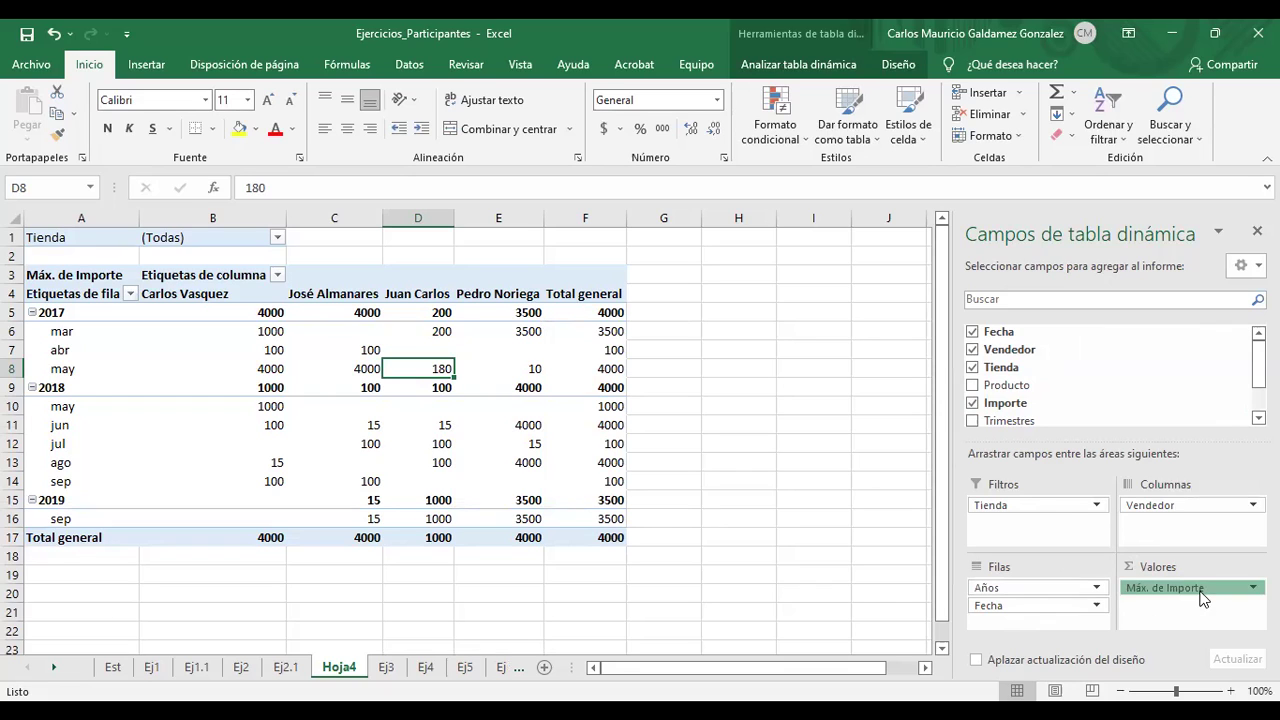
pyautogui.click(1128, 568)
pyautogui.press('Up')
pyautogui.press('Up')
pyautogui.press('Up')
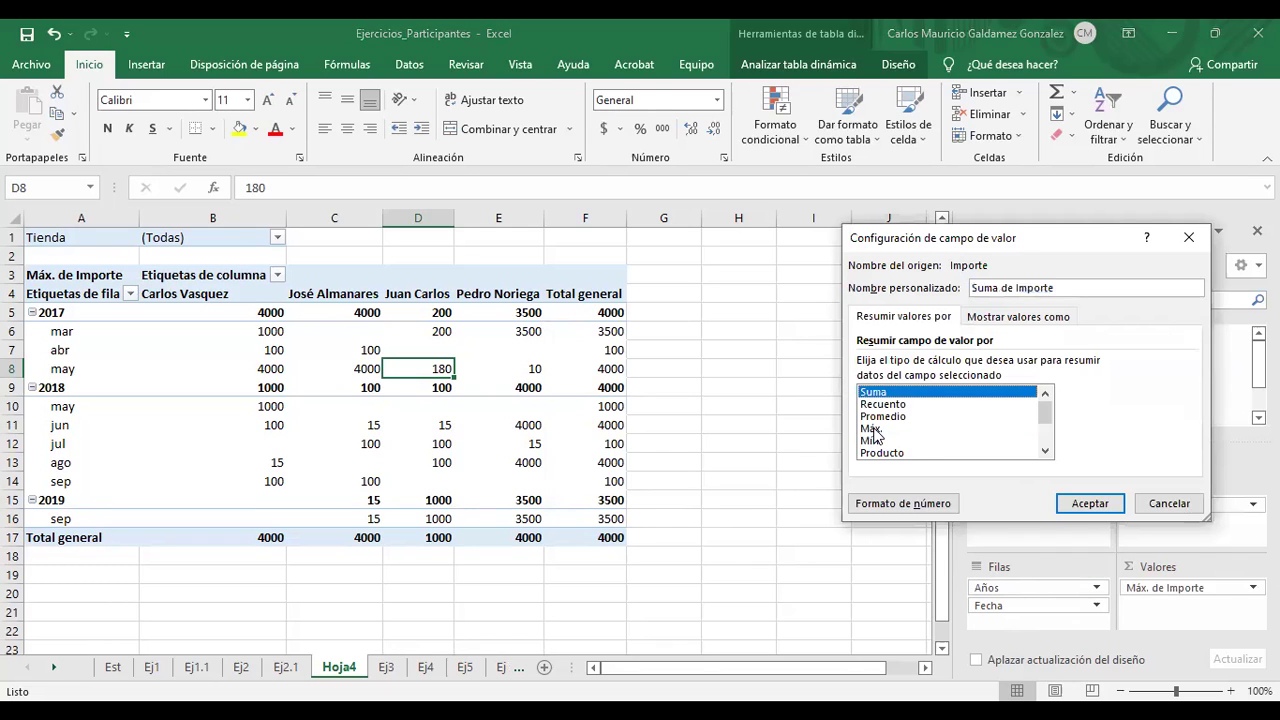
pyautogui.click(871, 429)
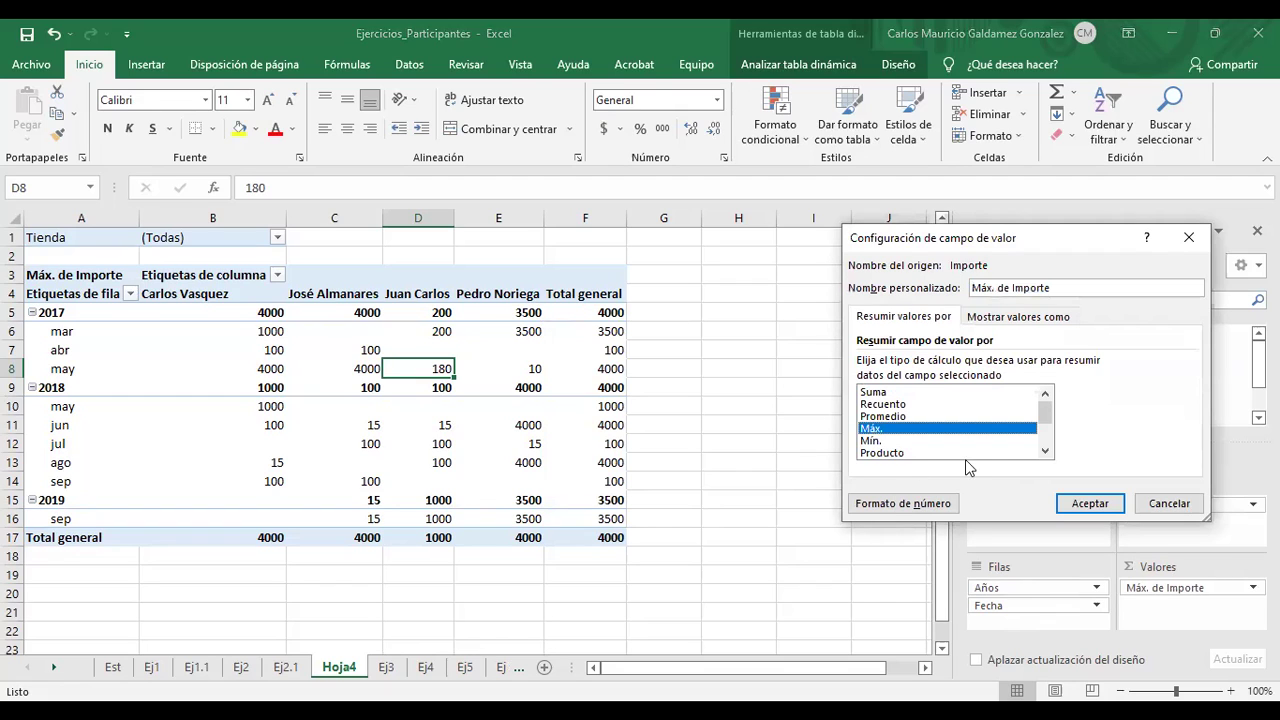
pyautogui.click(989, 318)
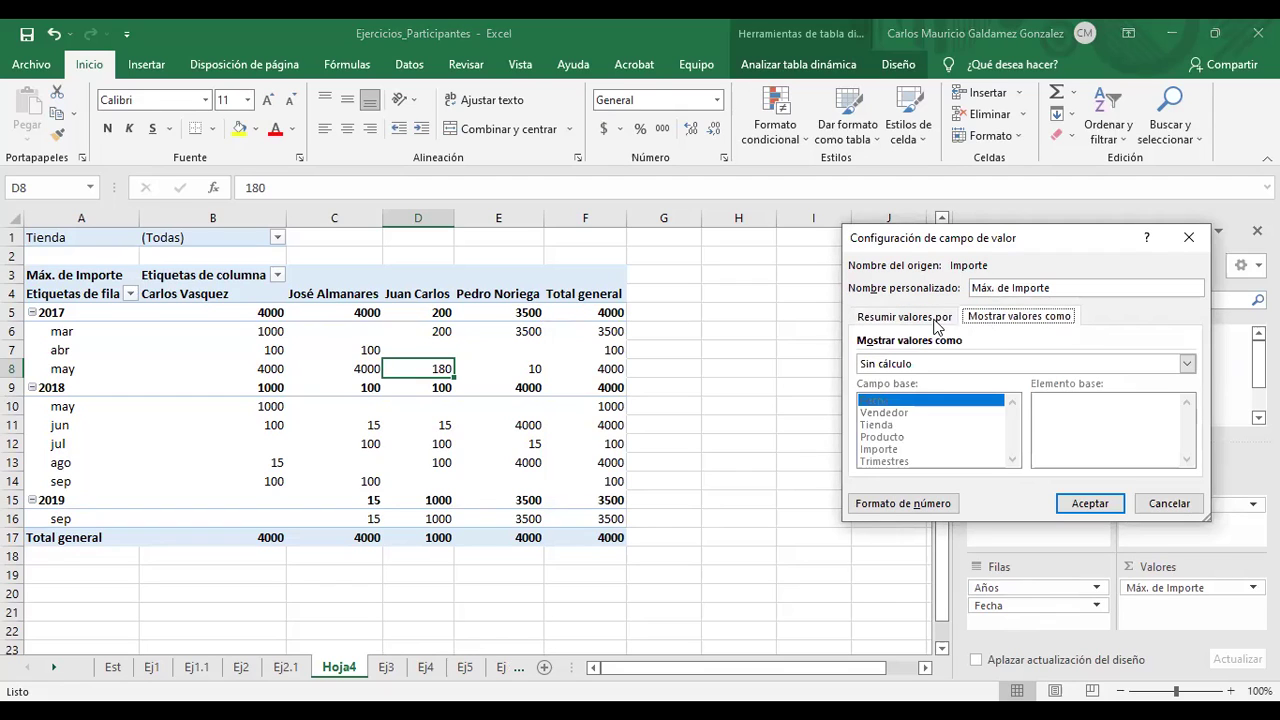
pyautogui.click(925, 365)
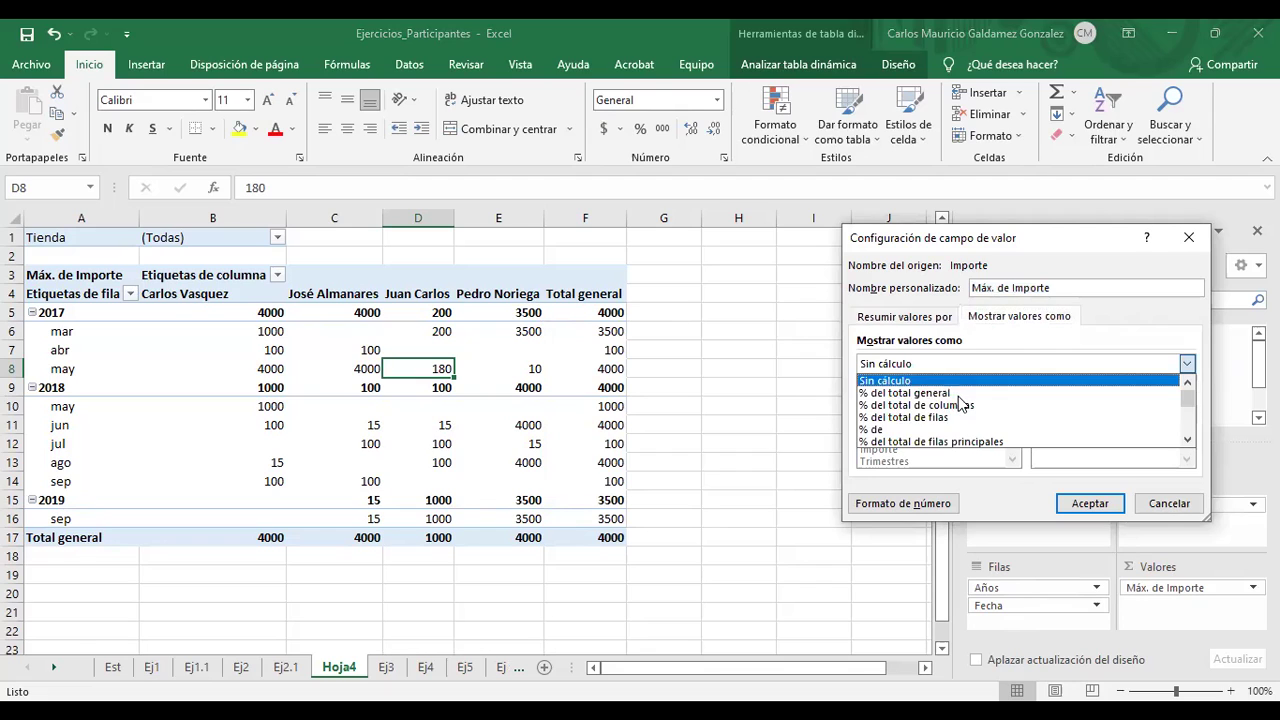
pyautogui.click(1166, 508)
pyautogui.press('Escape')
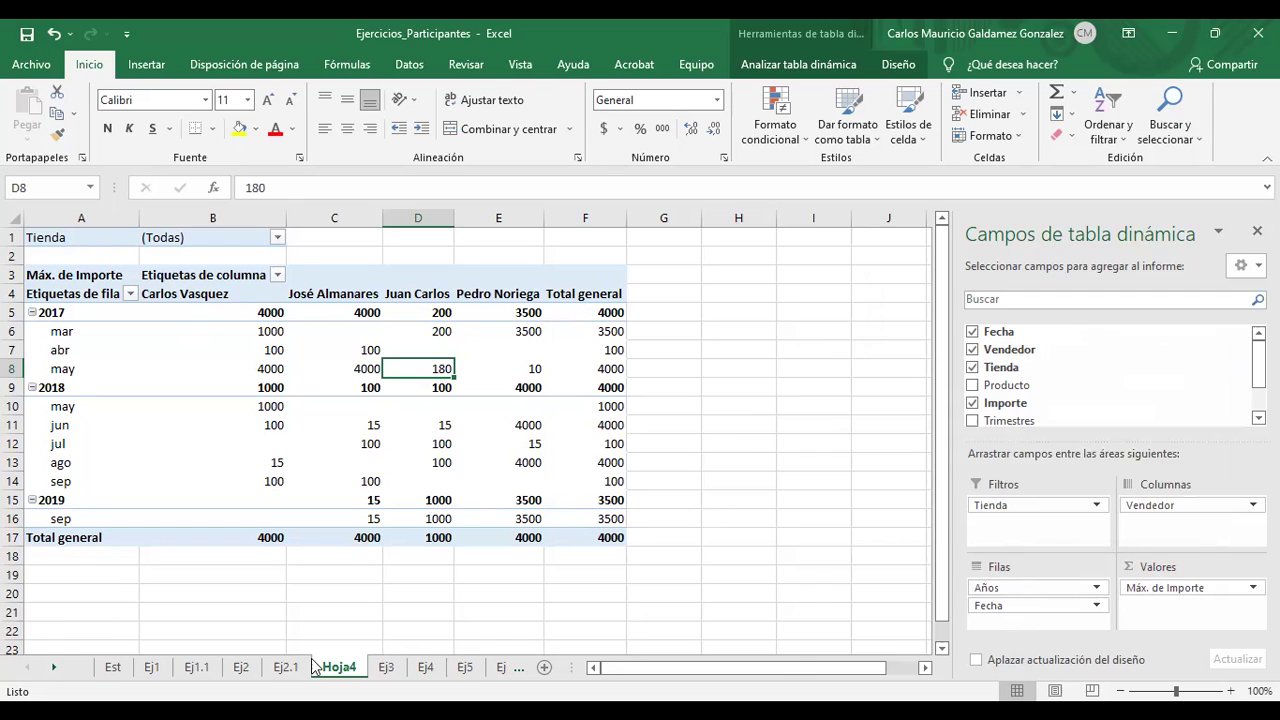
# Check the Ej3 sample against Hoja4 and inspect the field settings of the Tienda filter, leaving them unchanged
pyautogui.click(380, 668)
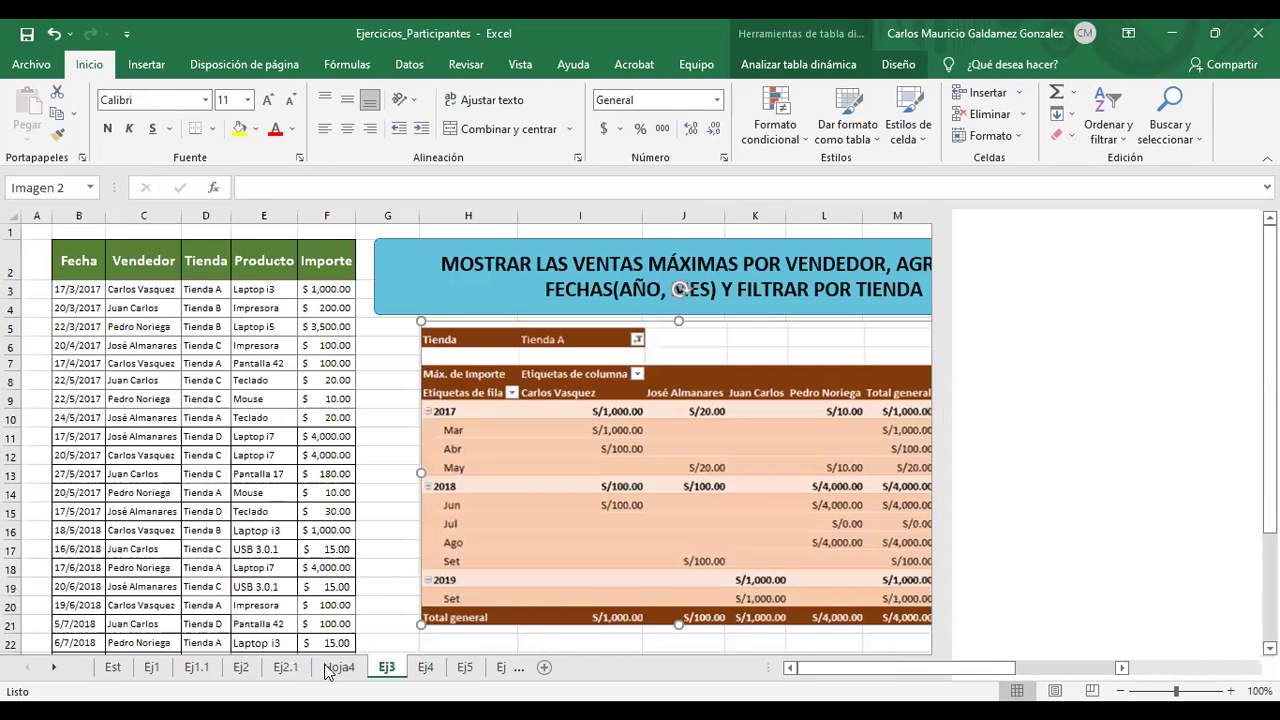
pyautogui.hotkey('ctrl', 'pageup')
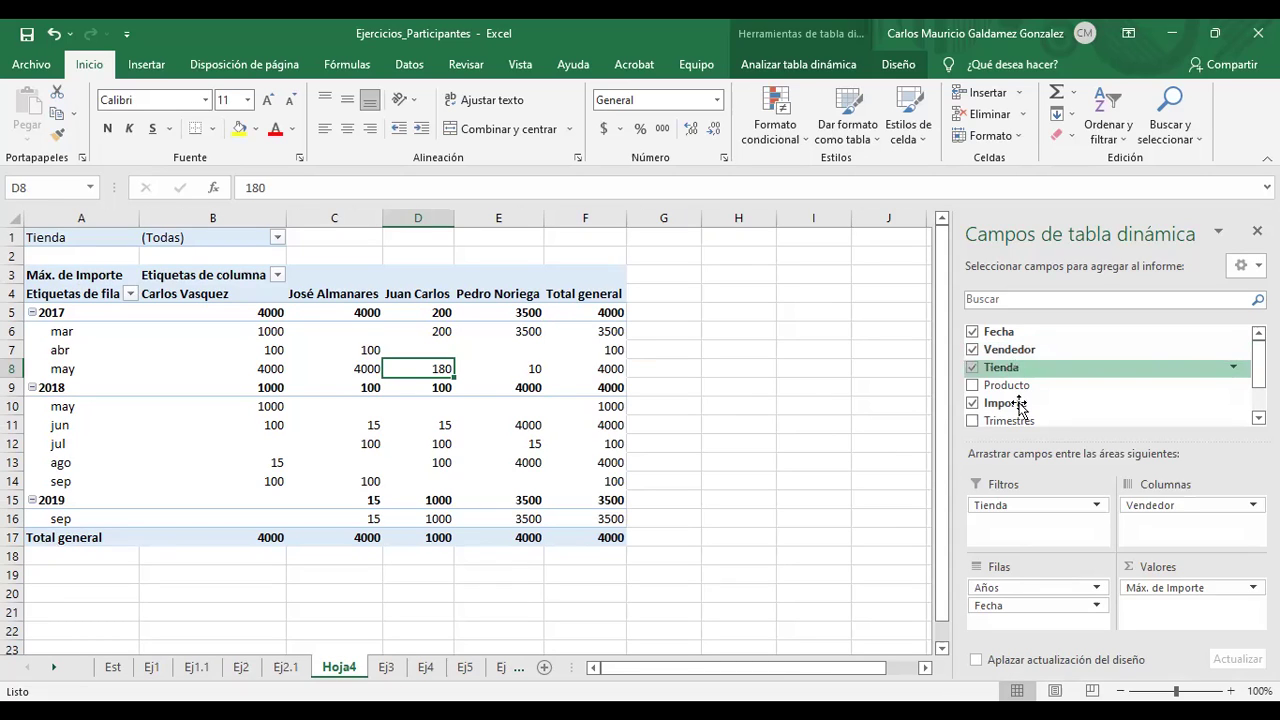
pyautogui.click(1016, 508)
pyautogui.click(1016, 527)
pyautogui.click(1080, 505)
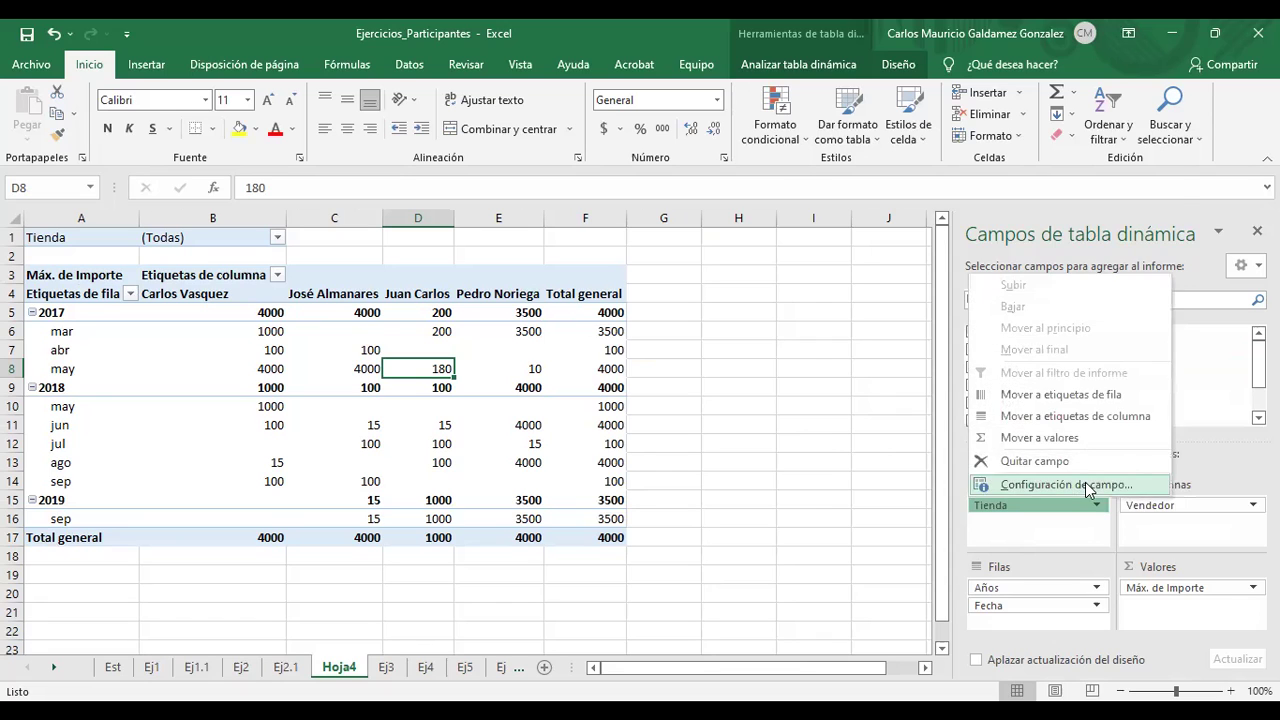
pyautogui.click(1066, 485)
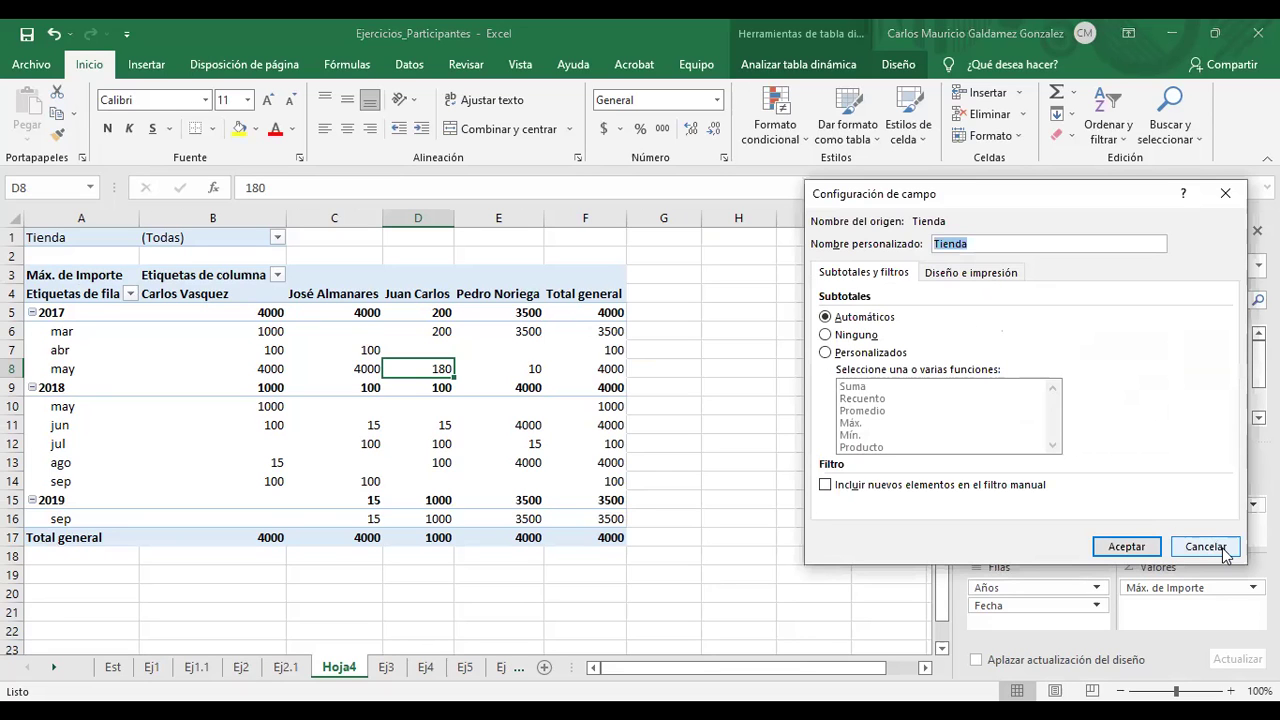
pyautogui.press('Escape')
# Apply the accounting number format to the pivot table values in B5:F17 on Hoja4
pyautogui.moveTo(207, 313); pyautogui.dragTo(600, 537)
pyautogui.click(603, 130)
pyautogui.click(228, 424)
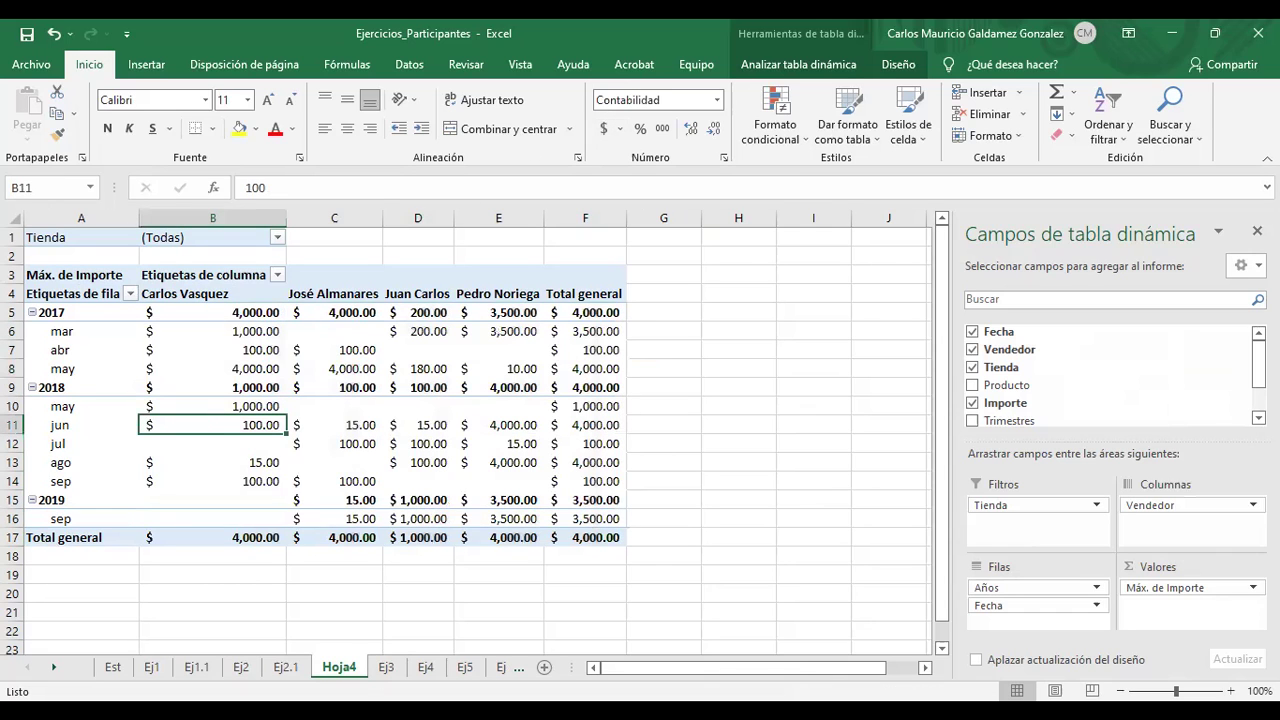
# Rename sheet Hoja4 as Eje3.1 and move it directly after sheet Ej3
pyautogui.click(287, 668)
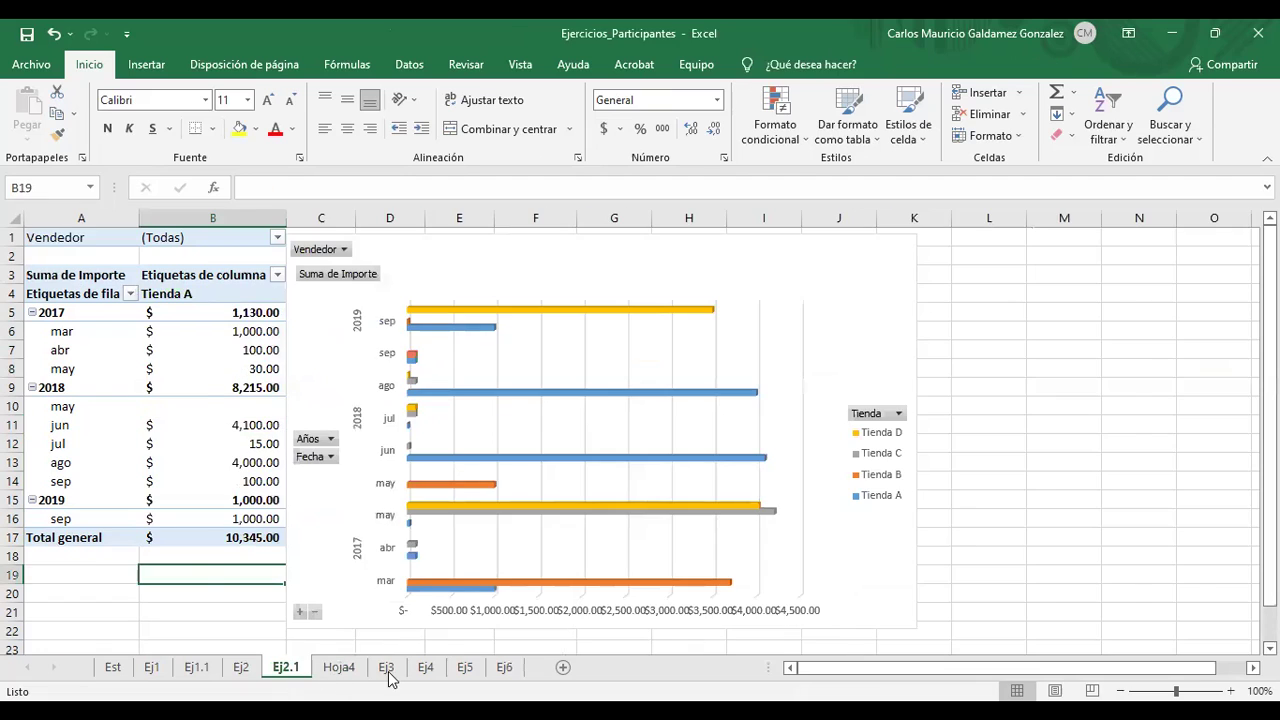
pyautogui.click(388, 674)
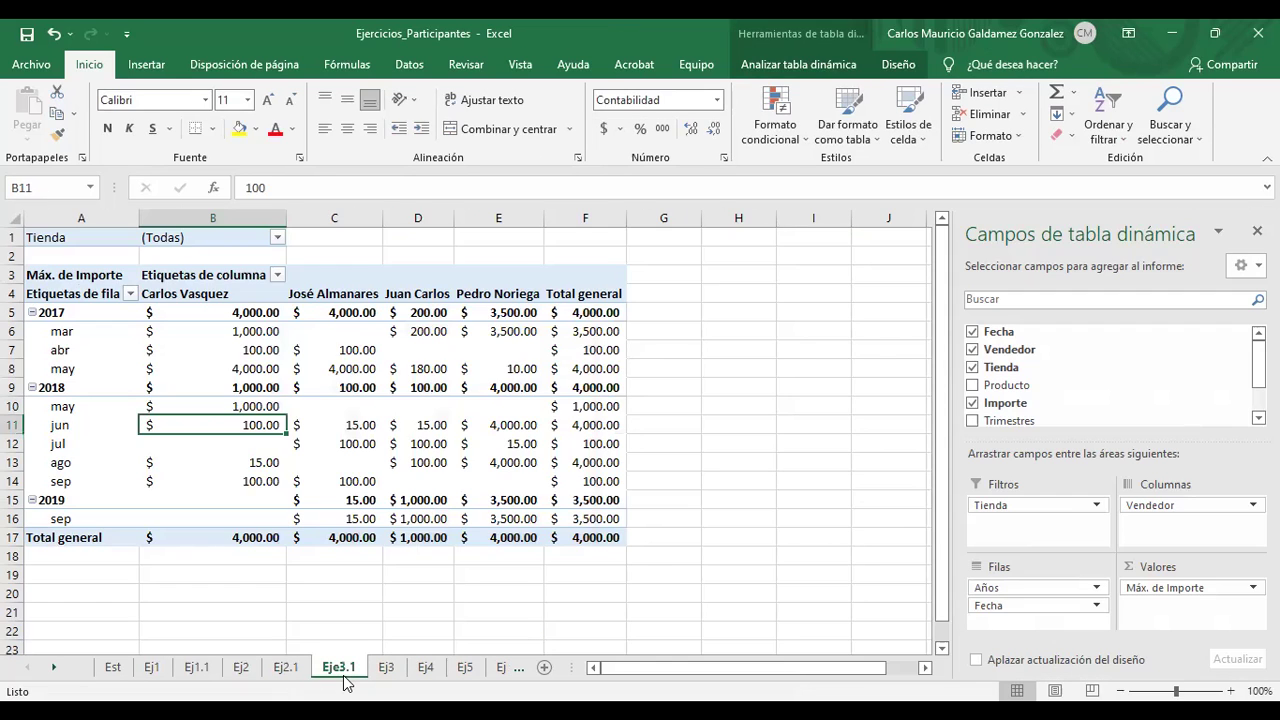
pyautogui.moveTo(410, 668); pyautogui.dragTo(405, 670)
# Compare the Eje3.1 pivot table with the instruction and sample image on Ej3
pyautogui.click(330, 668)
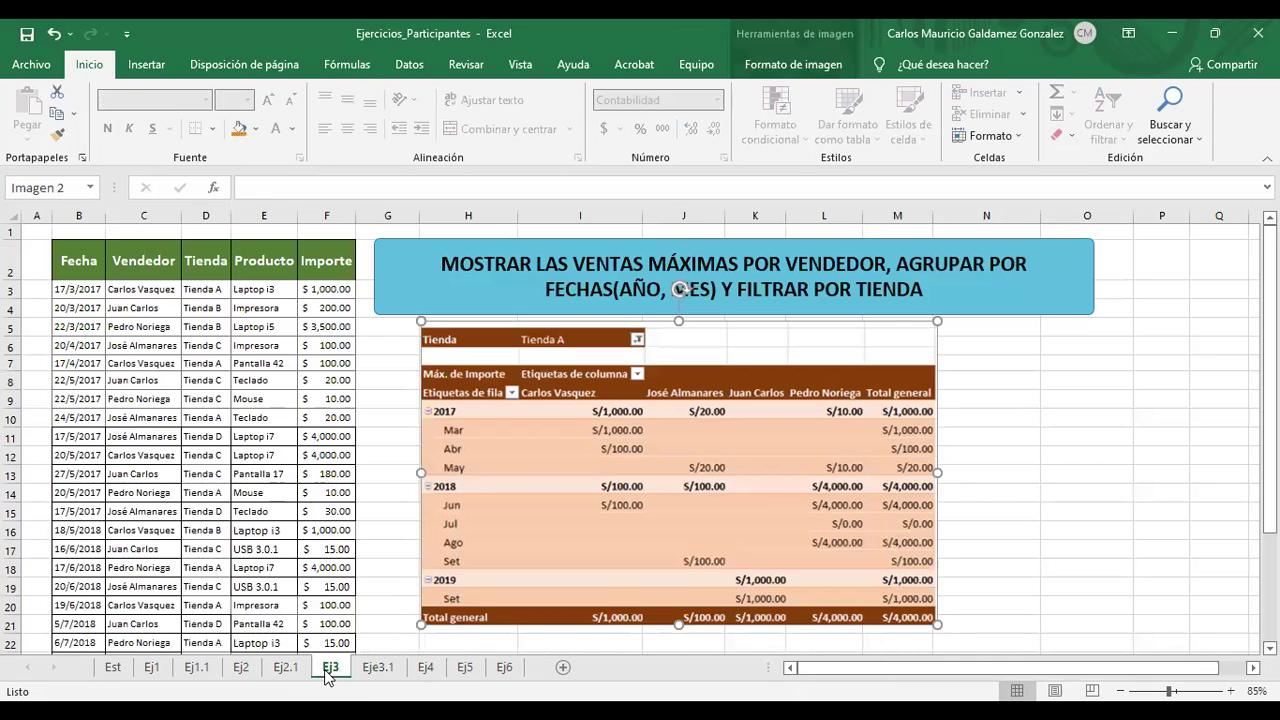
pyautogui.click(388, 667)
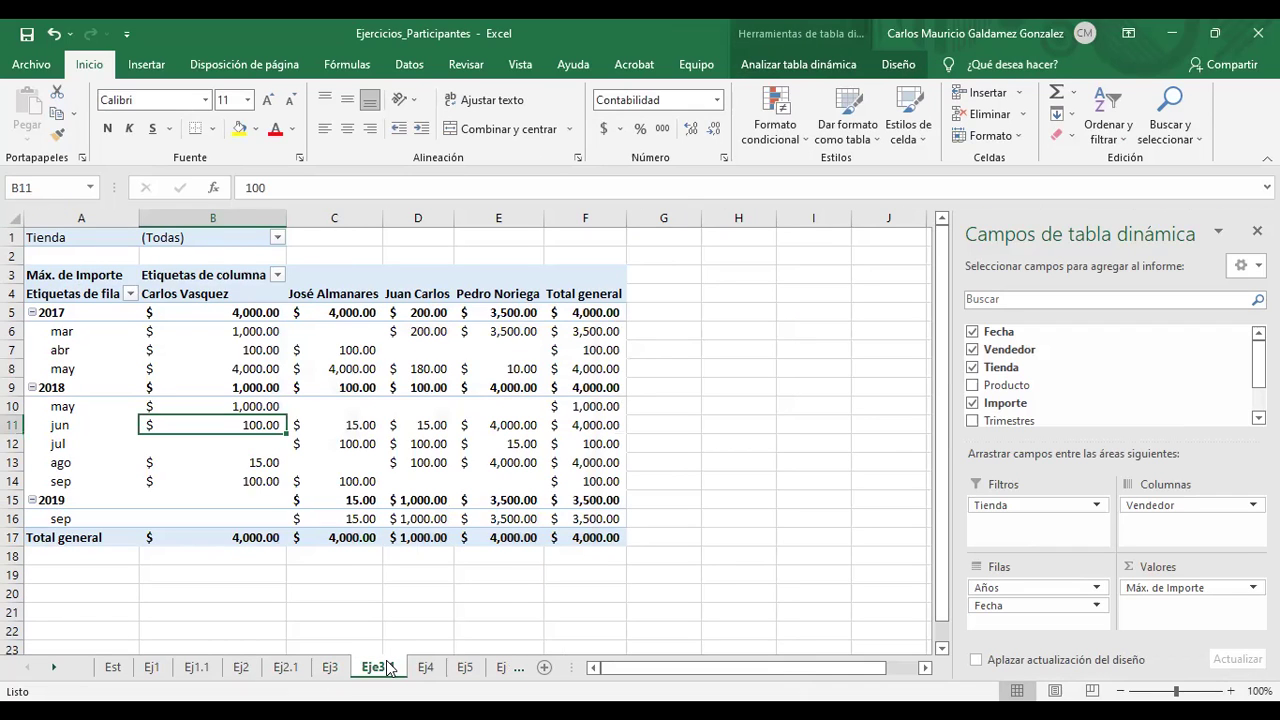
pyautogui.click(334, 672)
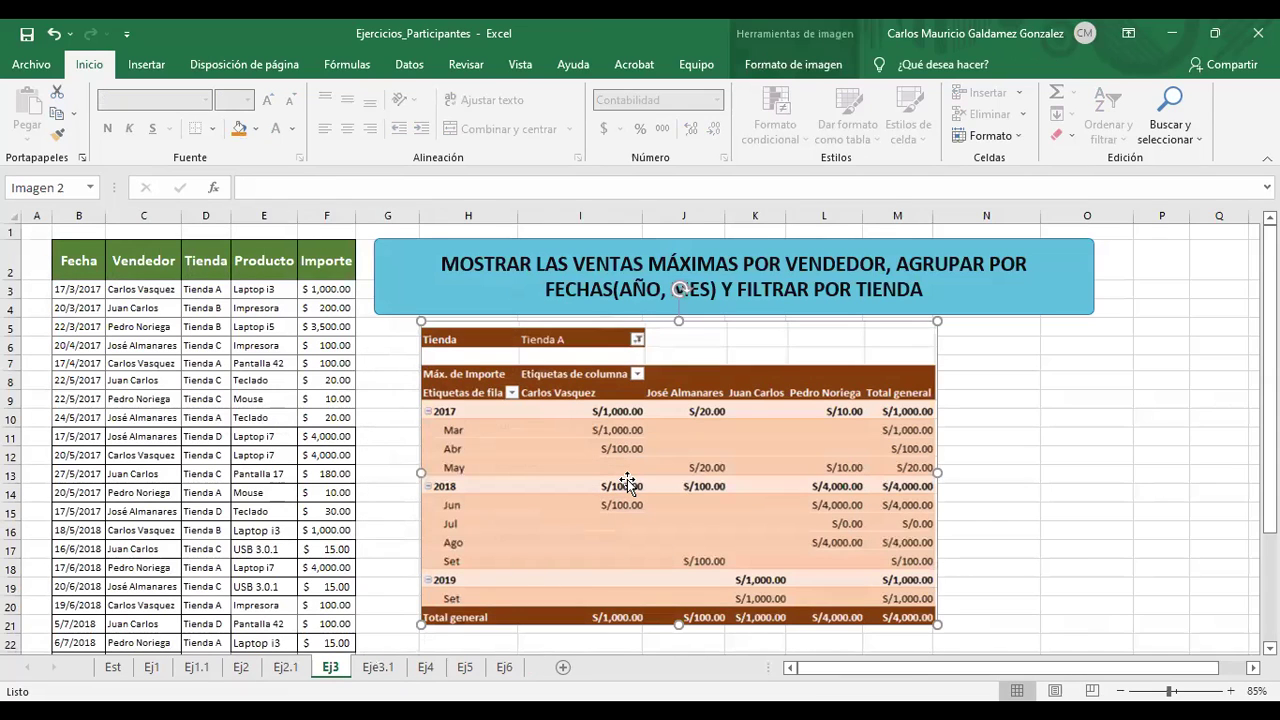
pyautogui.click(475, 263)
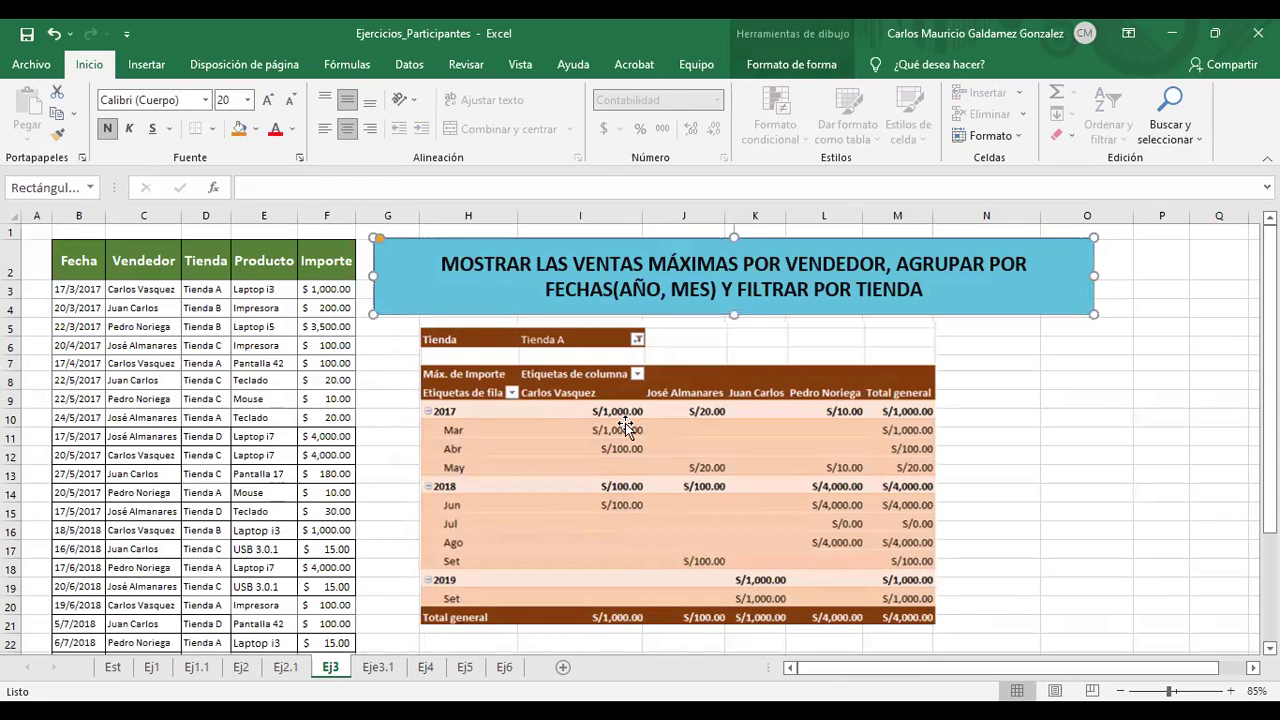
# On Ej4, narrow the data table's columns B to F to fit their contents and apply the accounting format to the Importe amounts
pyautogui.click(422, 668)
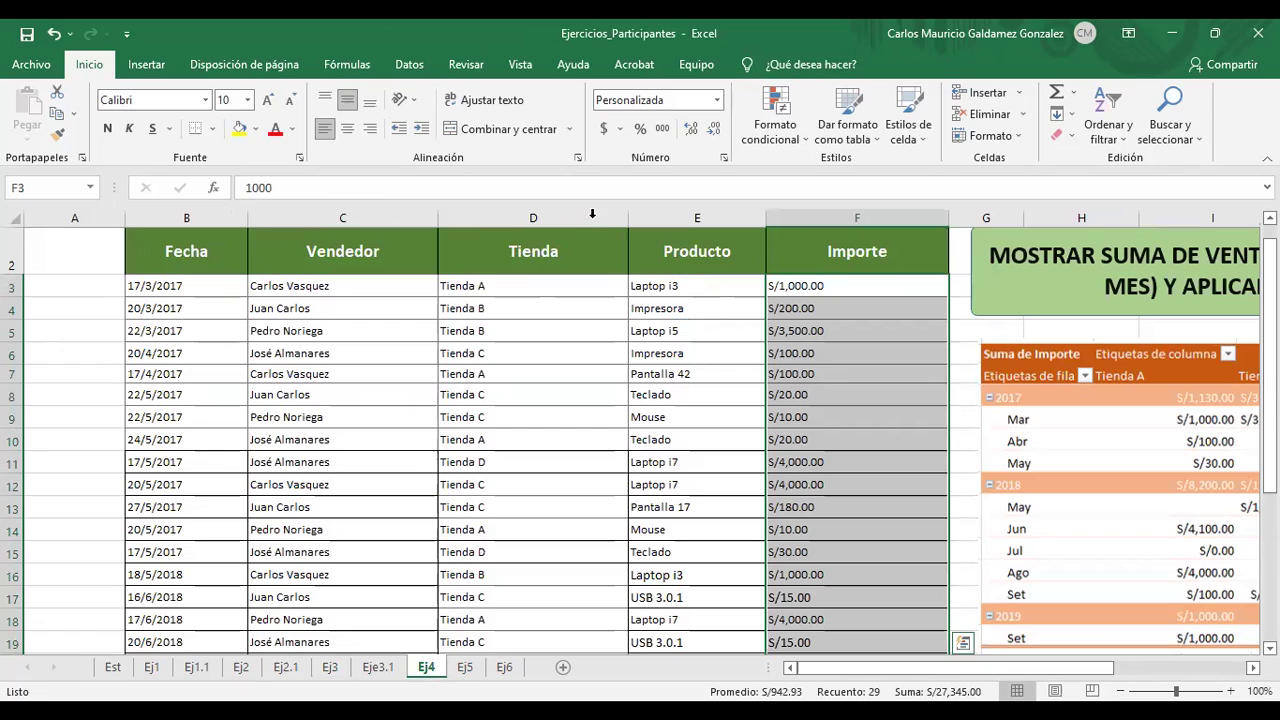
pyautogui.hotkey('ctrl', 'z')
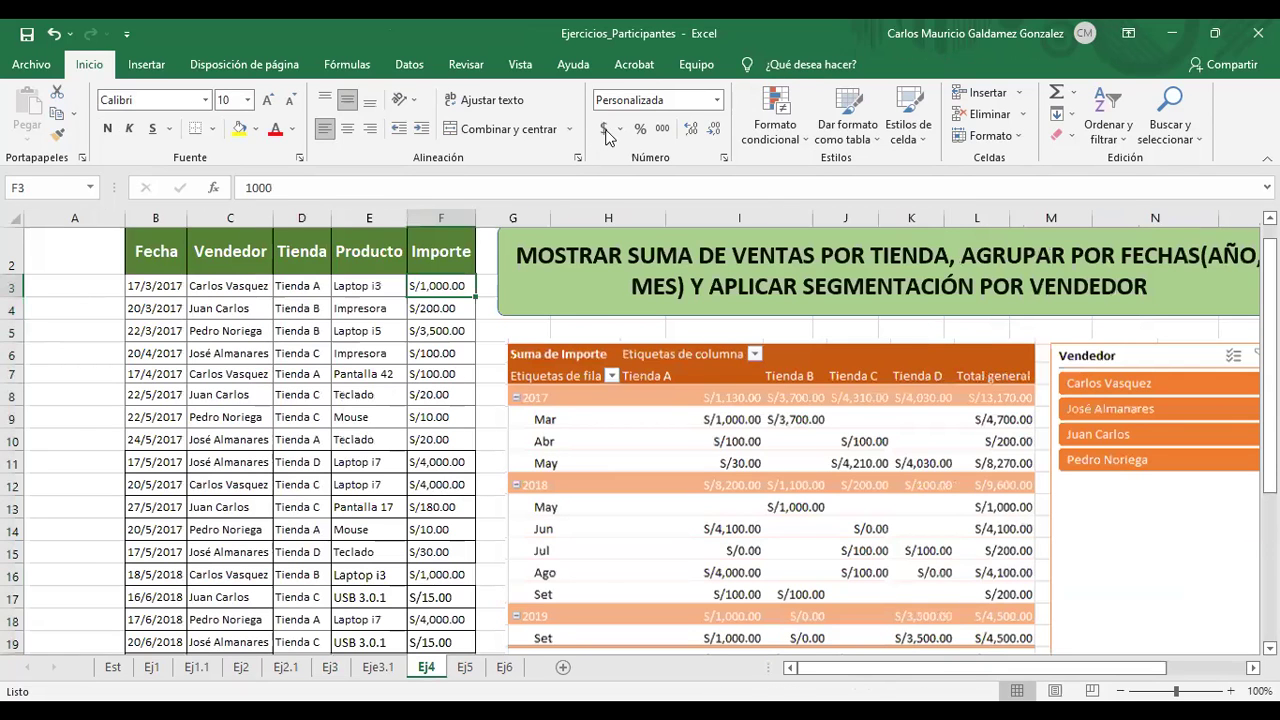
pyautogui.hotkey('ctrl', 'z')
# Narrow column A on Ej4 to a width of 3.71 and look over the sample pivot table with its Vendedor slicer
pyautogui.moveTo(131, 221); pyautogui.dragTo(57, 223)
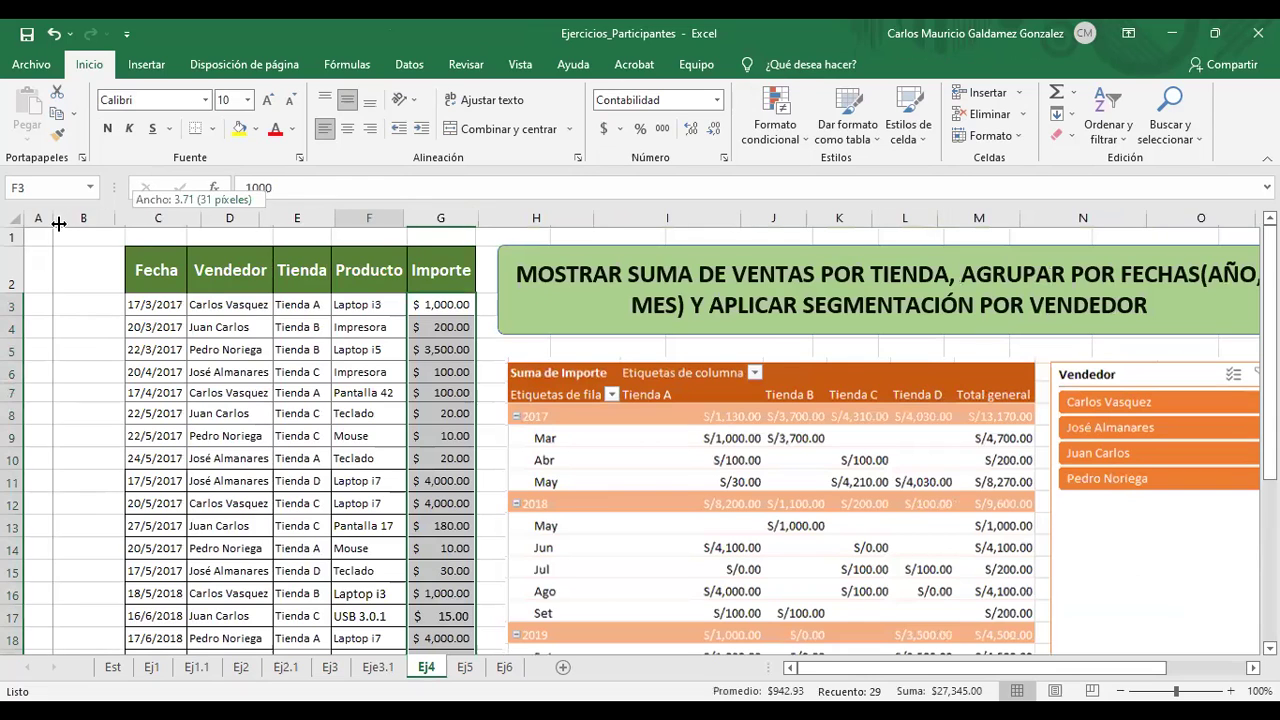
pyautogui.scroll(-1, 818, 455)
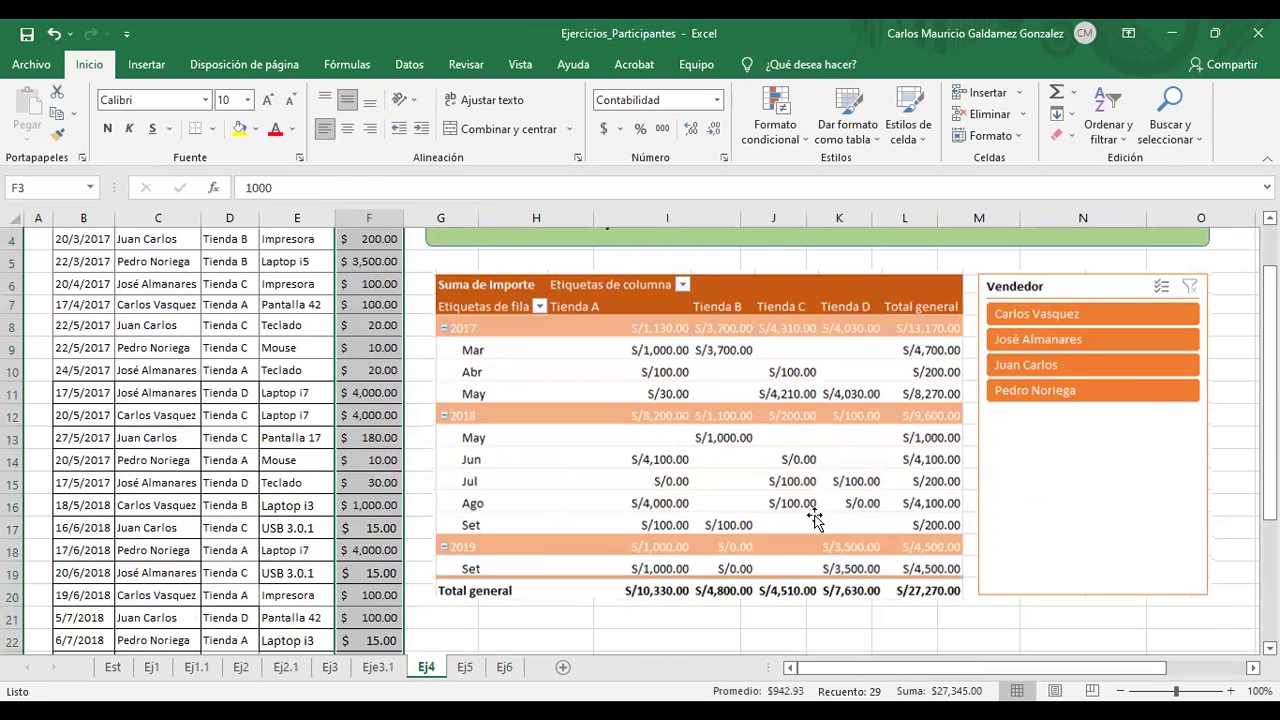
pyautogui.click(1046, 434)
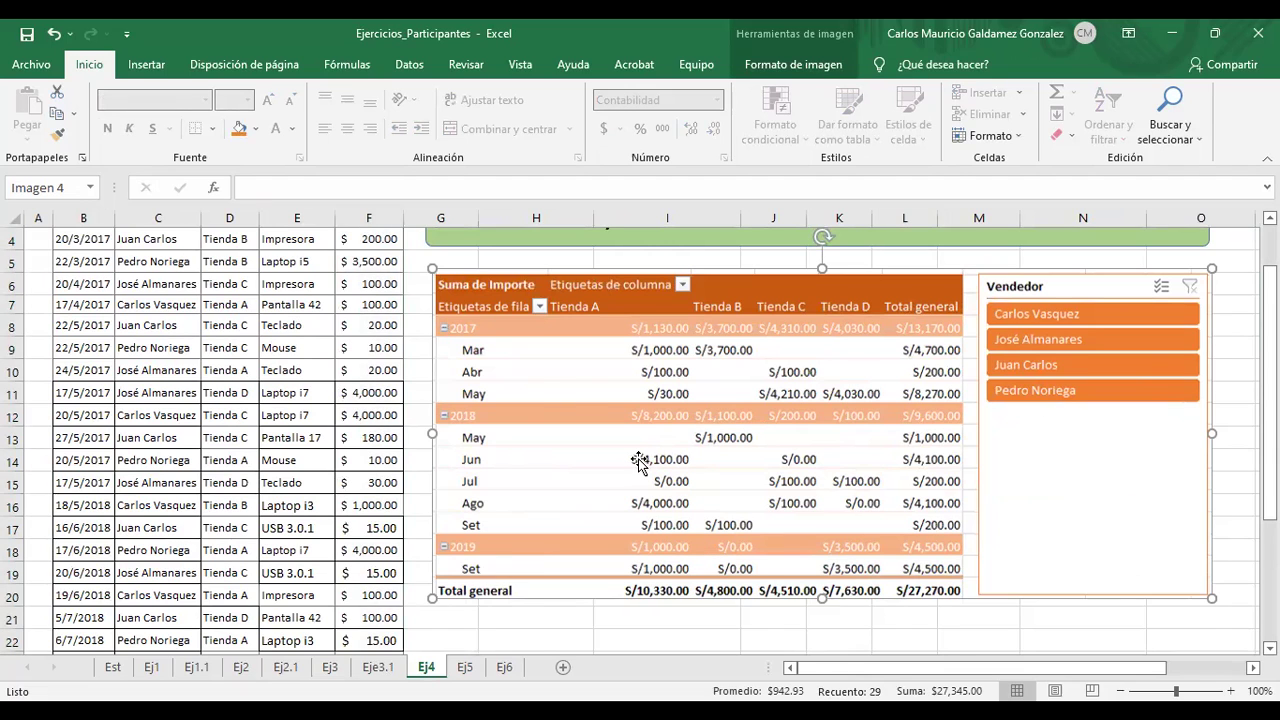
pyautogui.scroll(1, 639, 460)
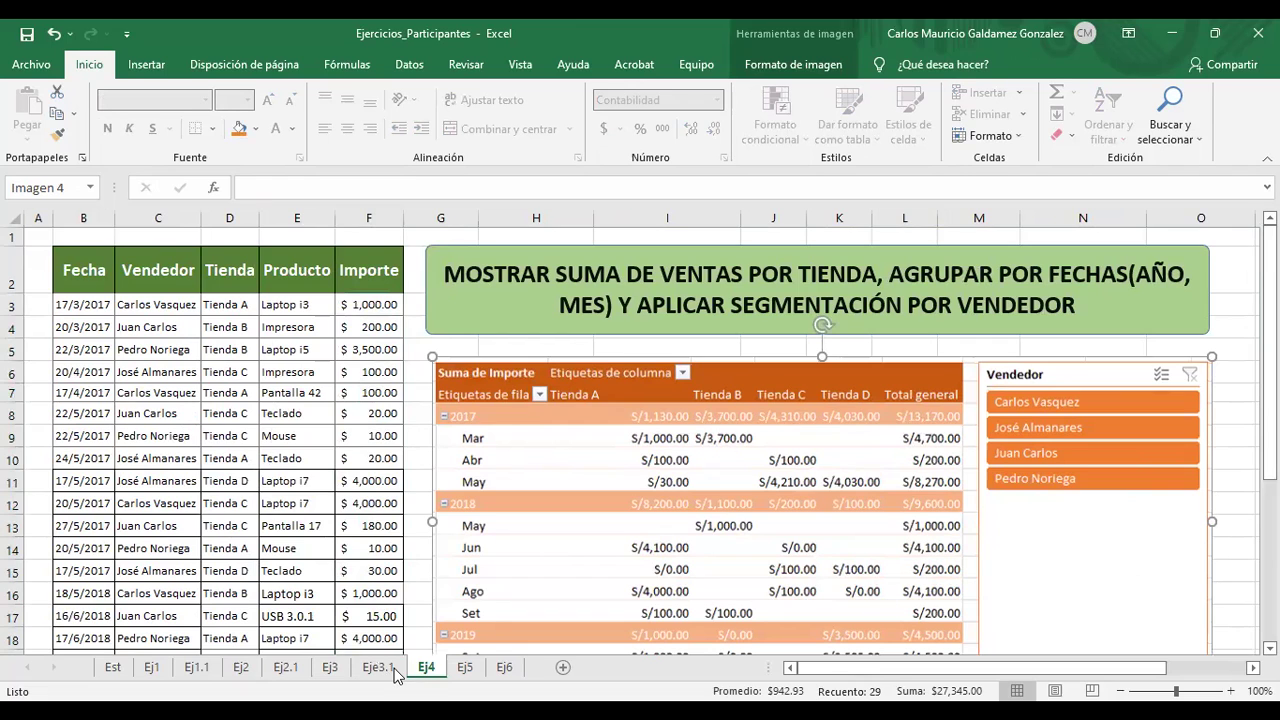
# Review the Eje3.1 pivot table and its field list layout options, and return to sheet Ej4
pyautogui.hotkey('ctrl', 'pageup')
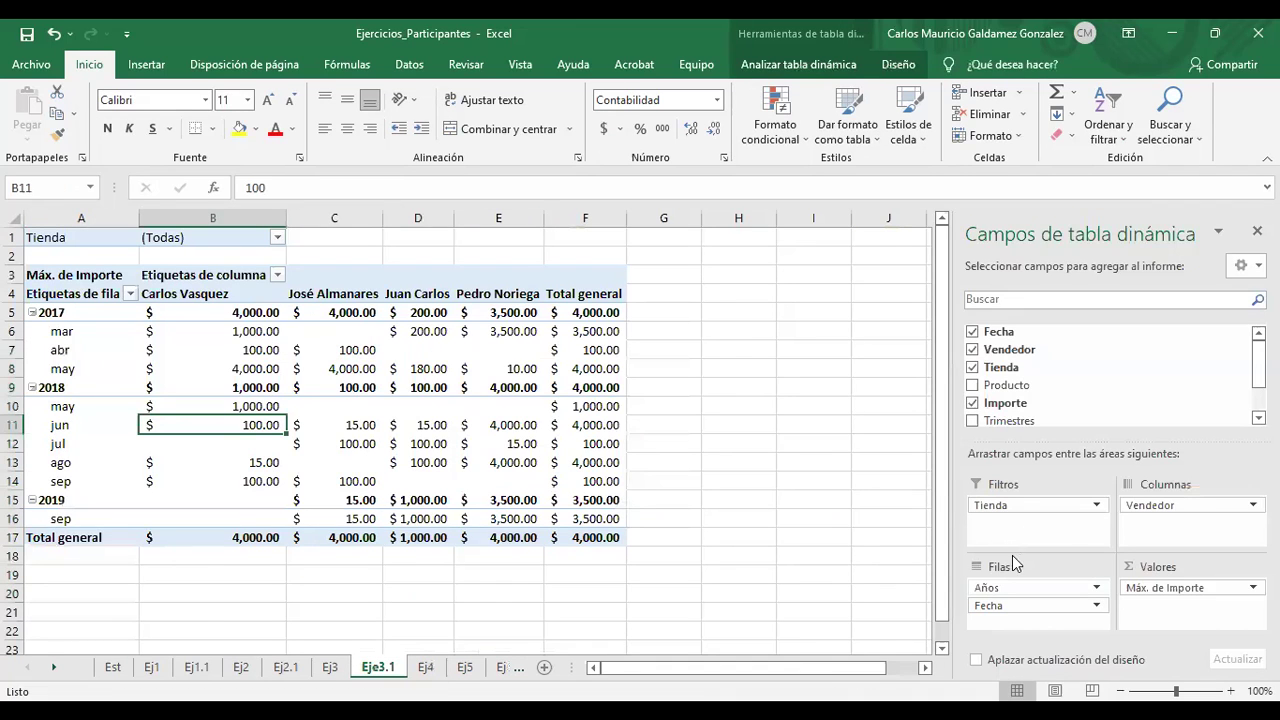
pyautogui.click(1245, 272)
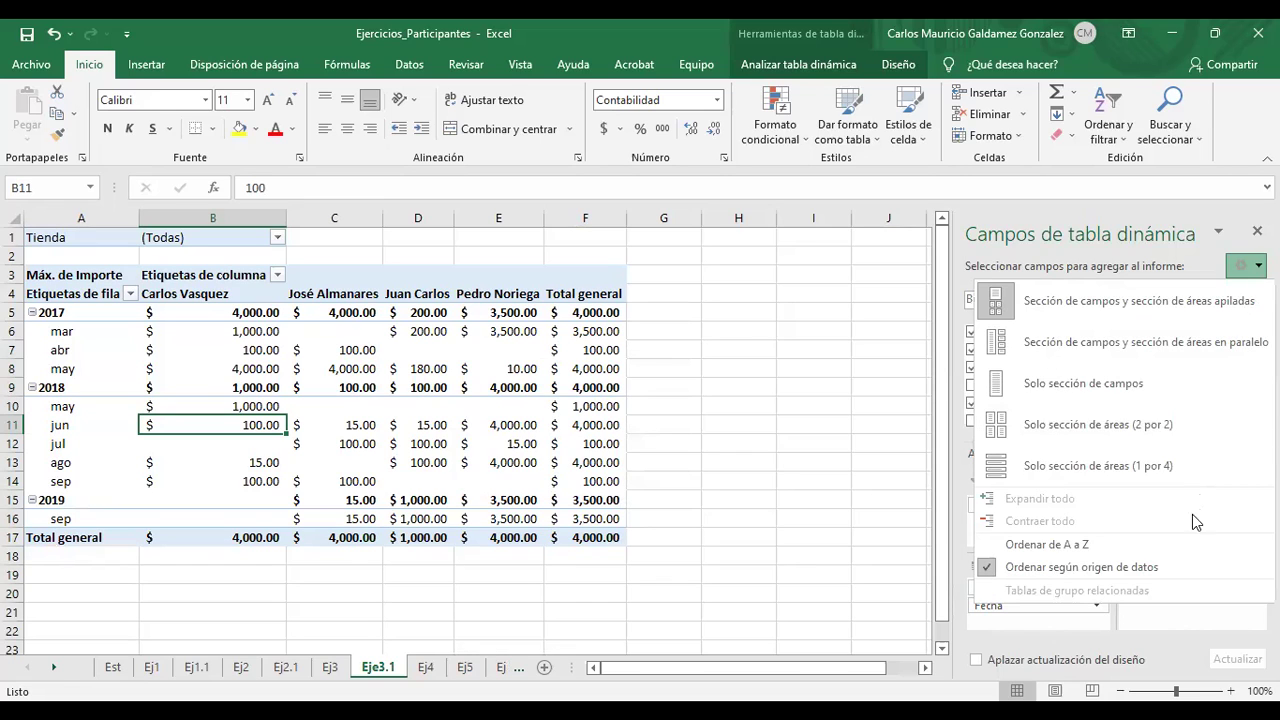
pyautogui.click(1084, 664)
pyautogui.click(1063, 660)
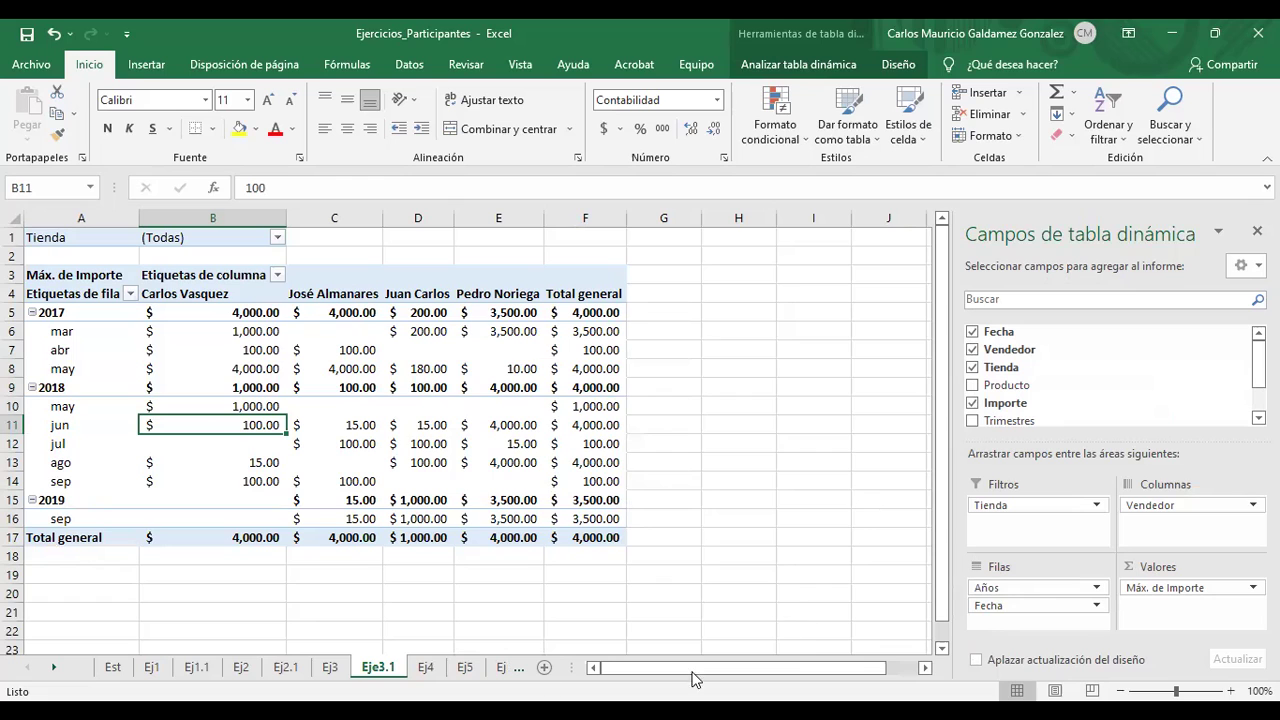
pyautogui.click(331, 668)
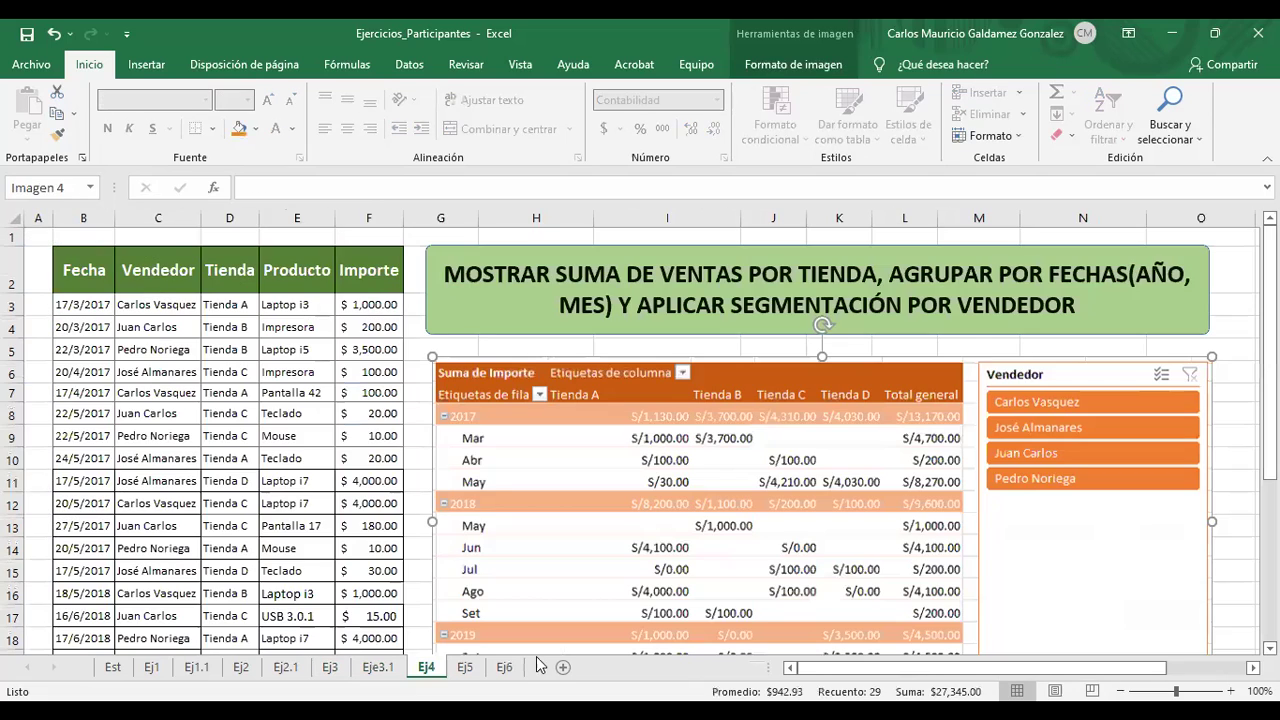
pyautogui.click(425, 670)
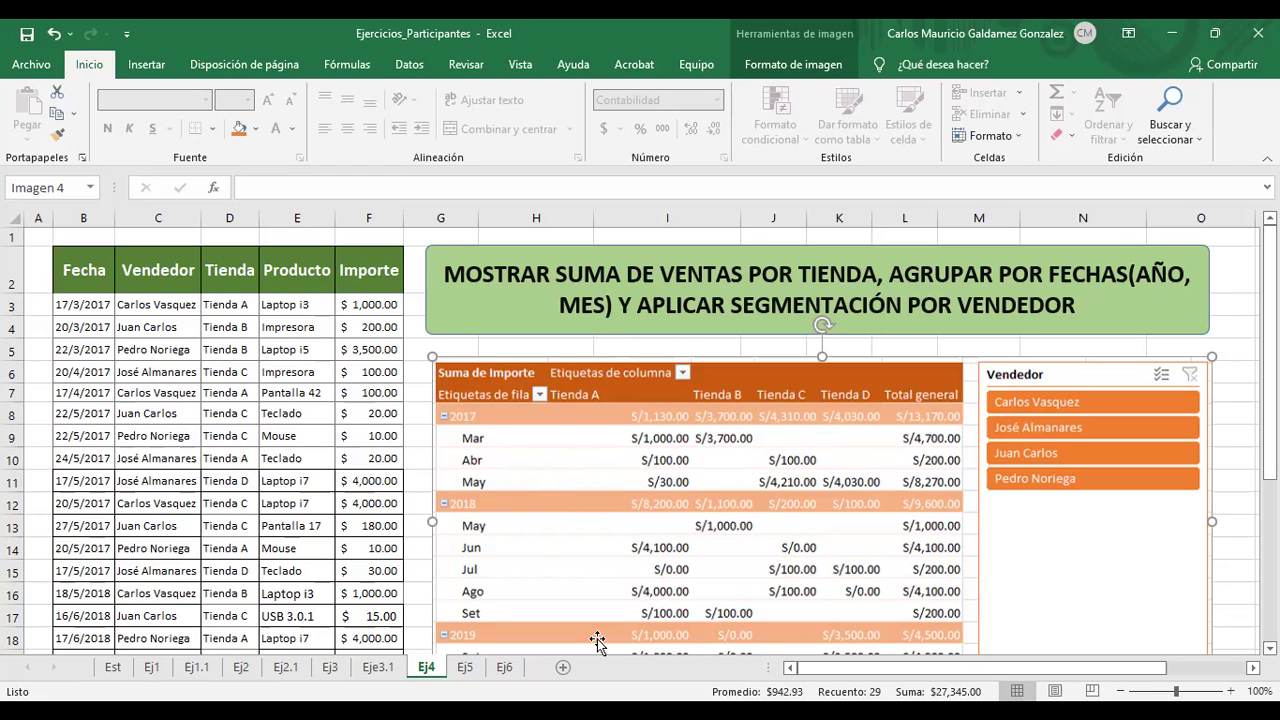
# Create a blank pivot table on a new sheet from the sales data table on Ej4
pyautogui.click(321, 511)
pyautogui.click(147, 66)
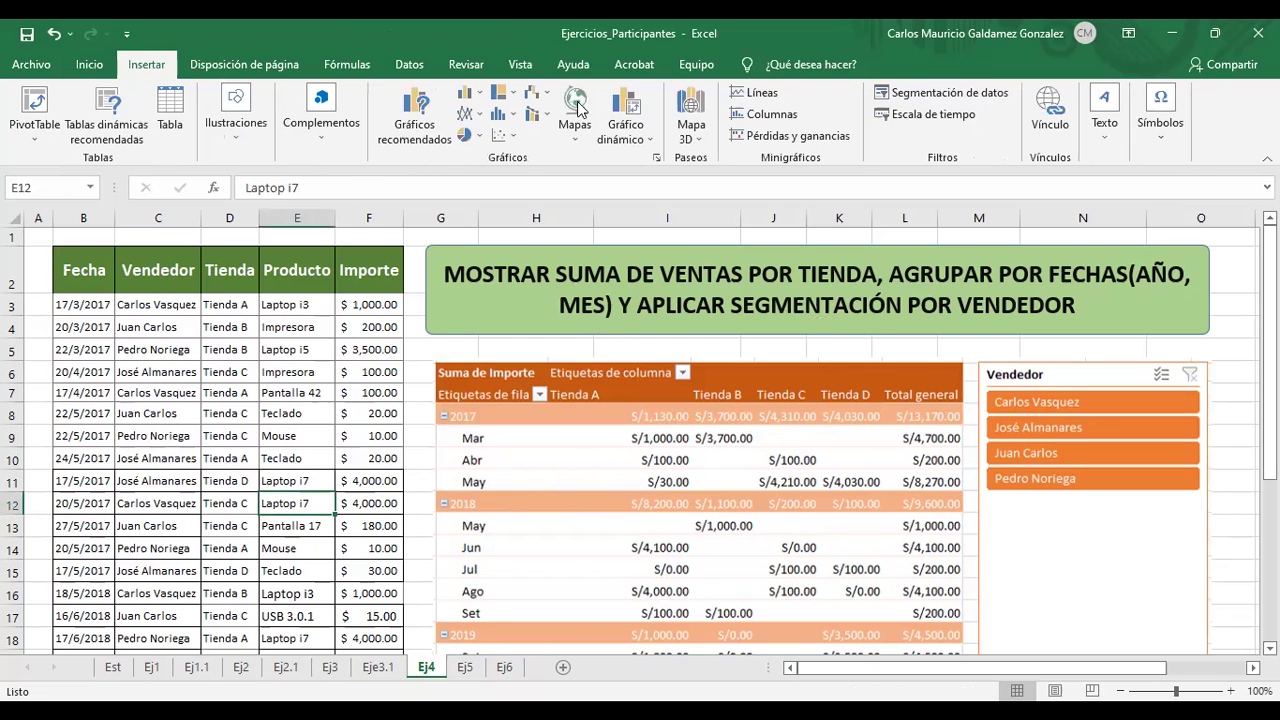
pyautogui.click(105, 125)
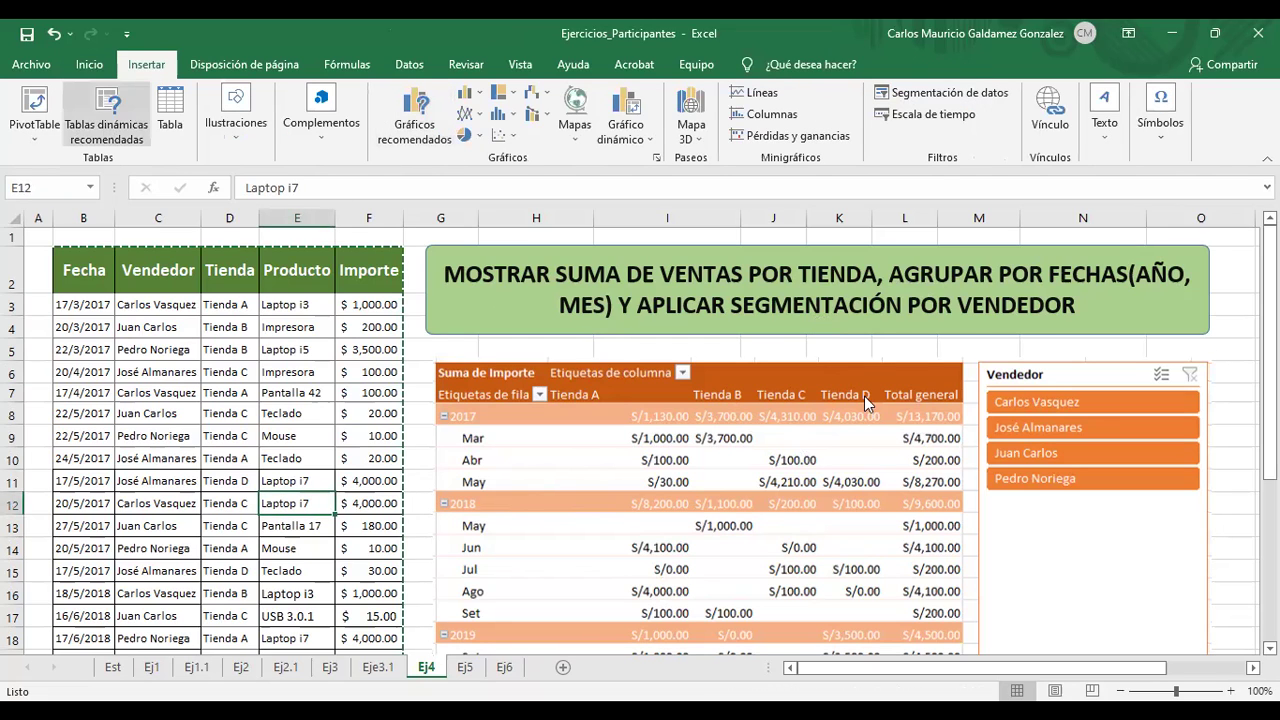
pyautogui.click(884, 617)
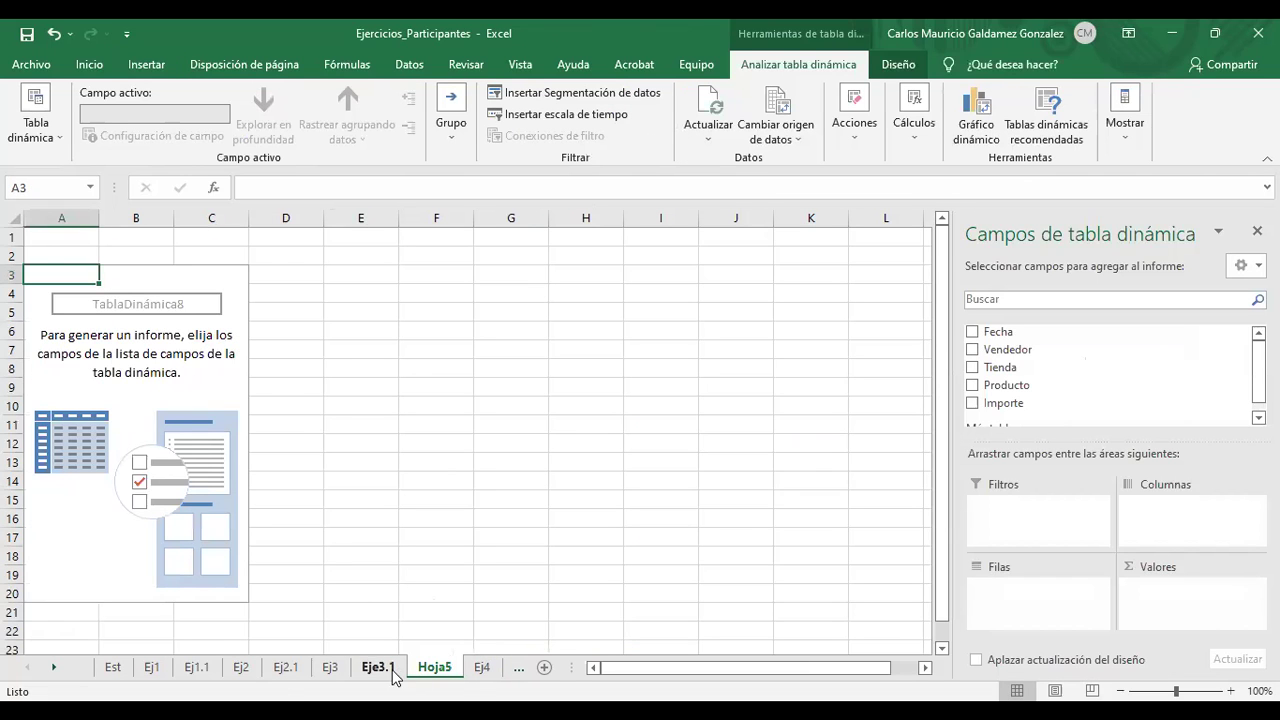
pyautogui.click(478, 670)
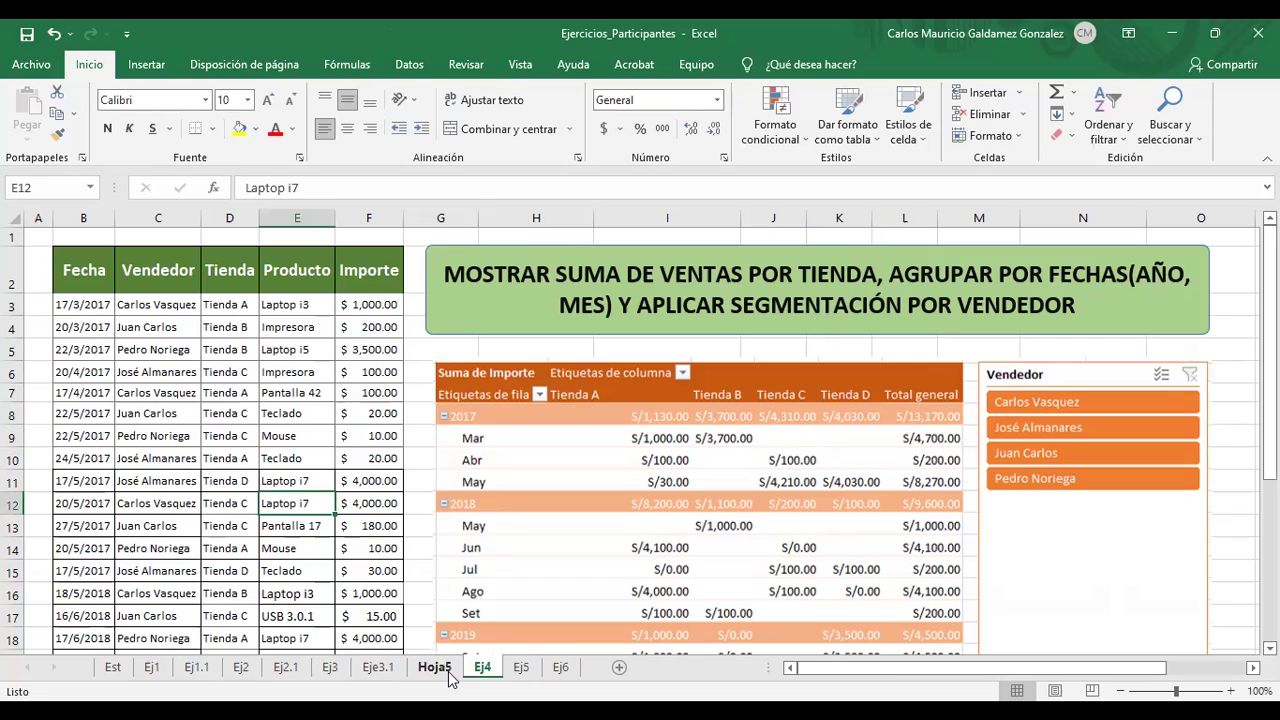
pyautogui.click(447, 672)
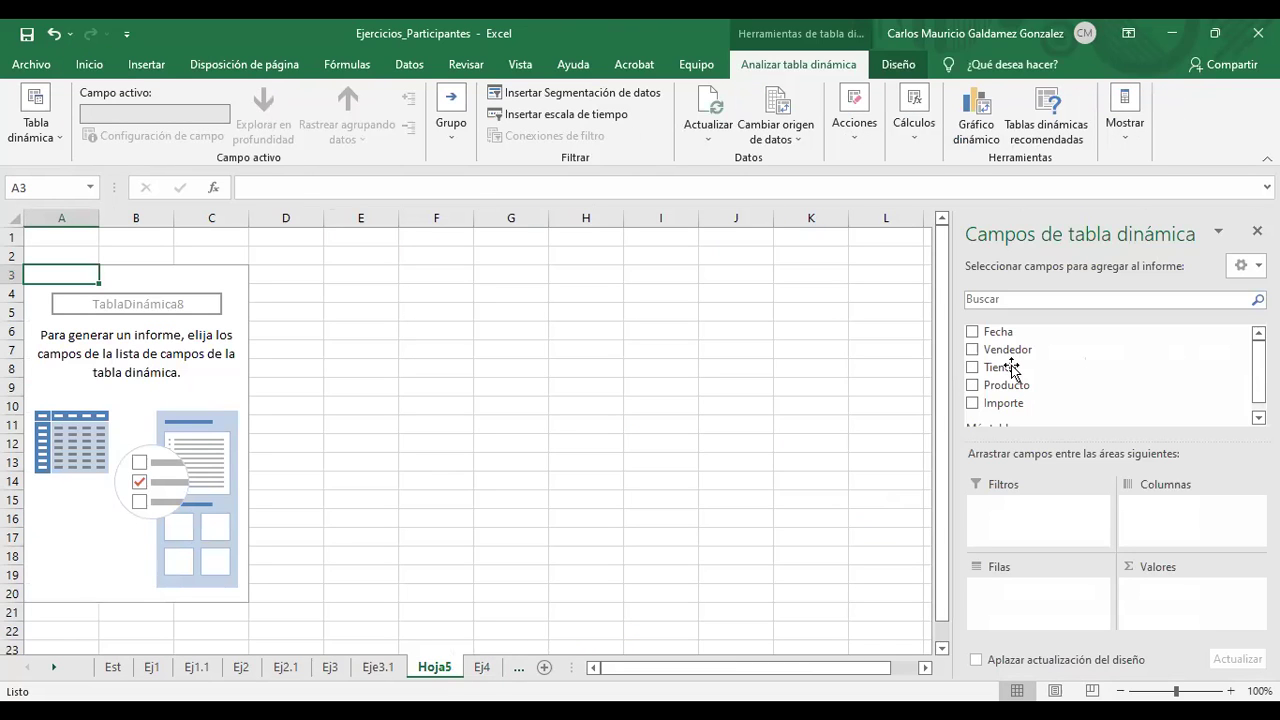
# Add Fecha to the pivot table rows without Trimestres, and expand 2017, 2018 and 2019 into their months
pyautogui.click(972, 334)
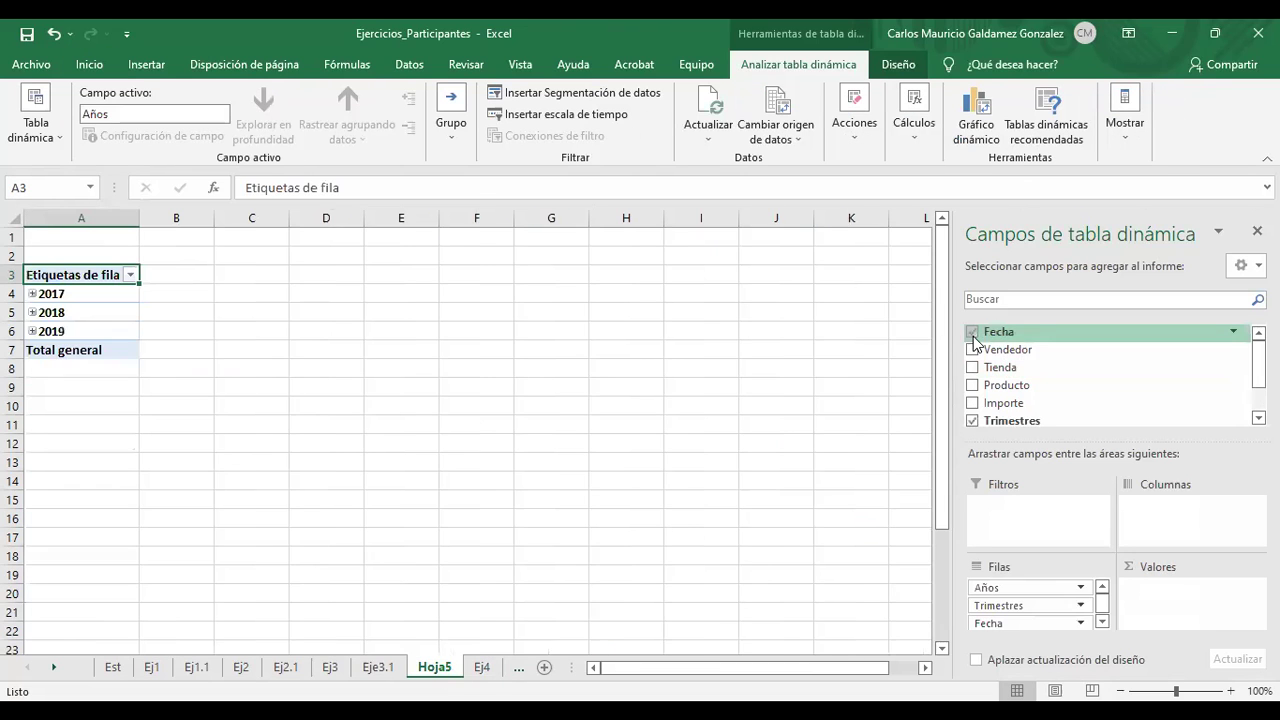
pyautogui.click(1020, 606)
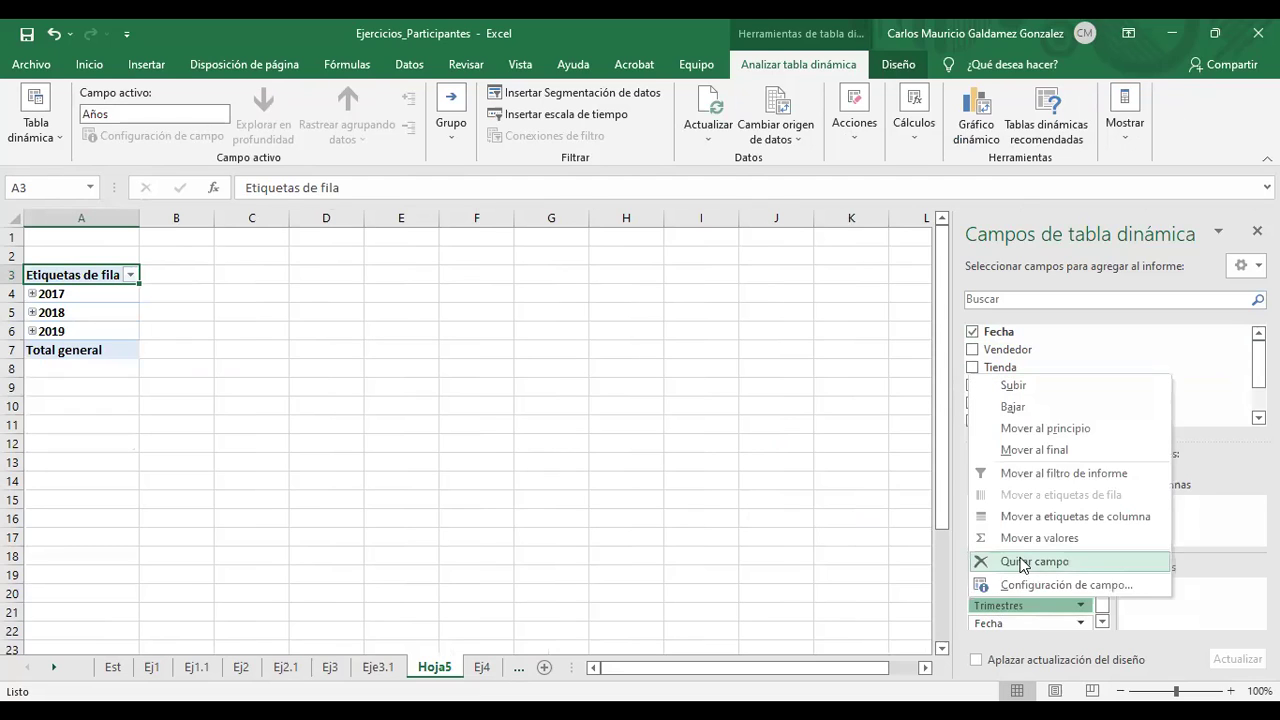
pyautogui.click(1025, 562)
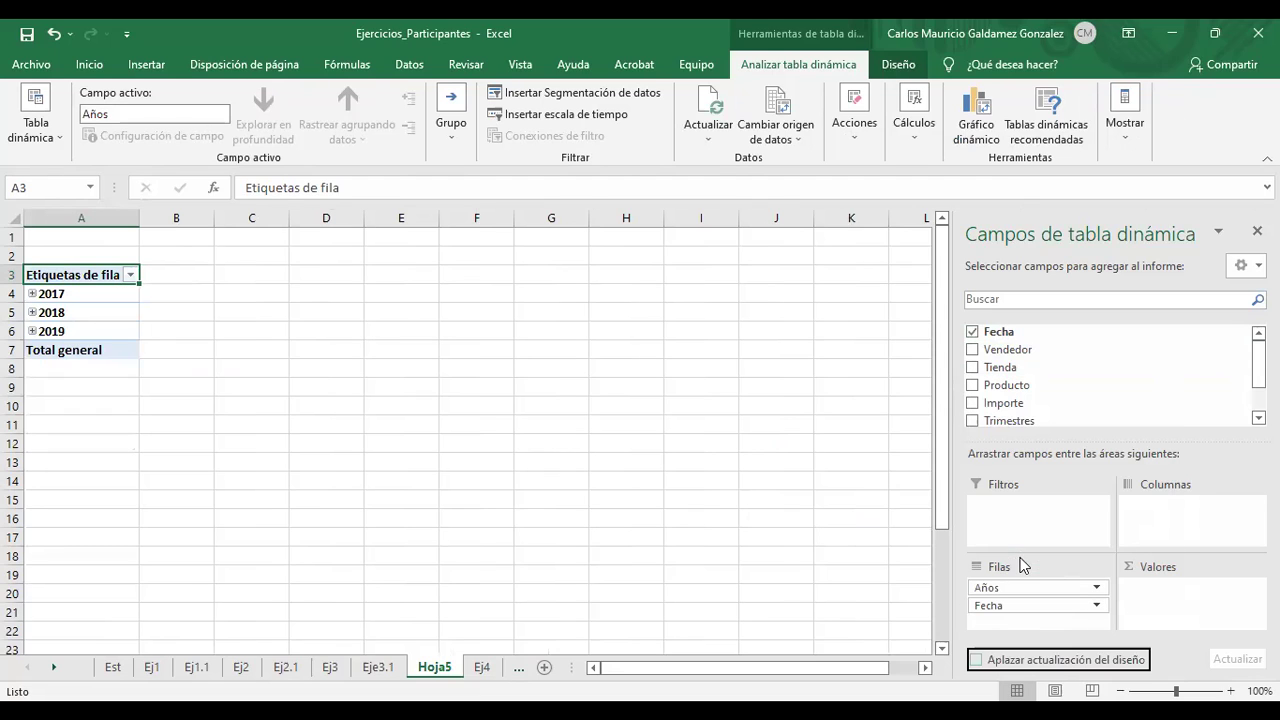
pyautogui.click(26, 296)
pyautogui.click(32, 294)
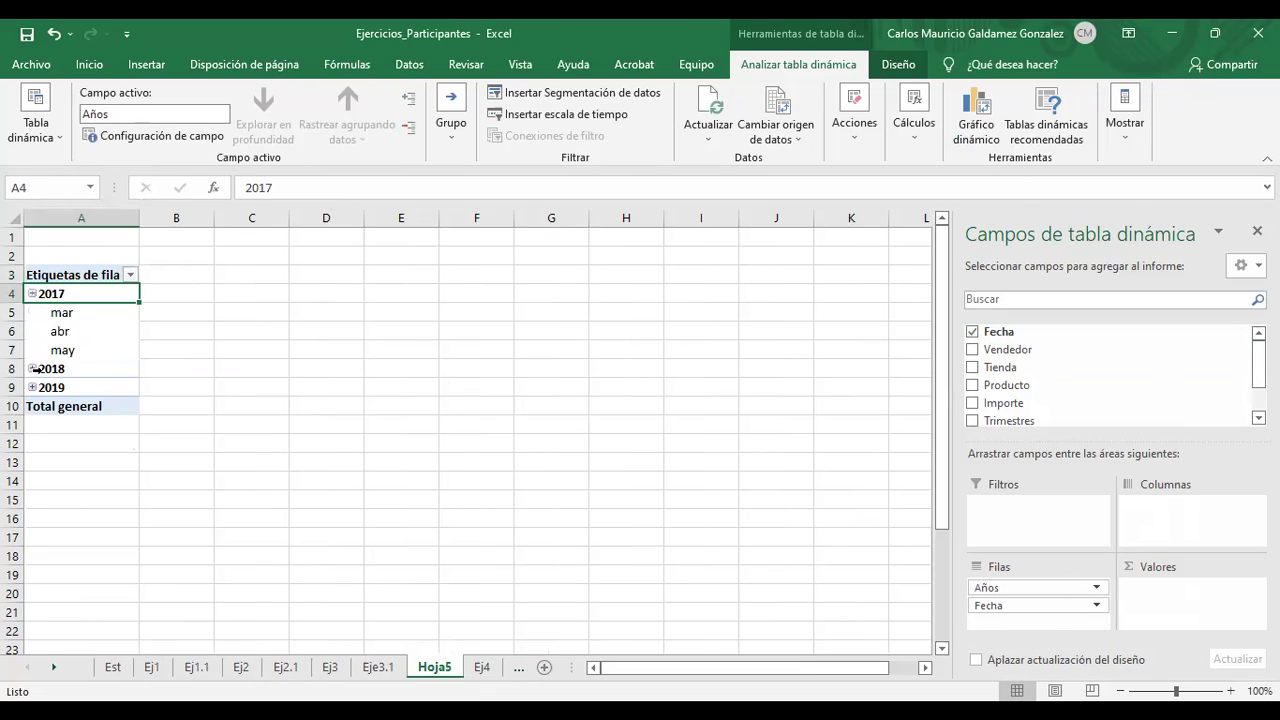
pyautogui.click(32, 369)
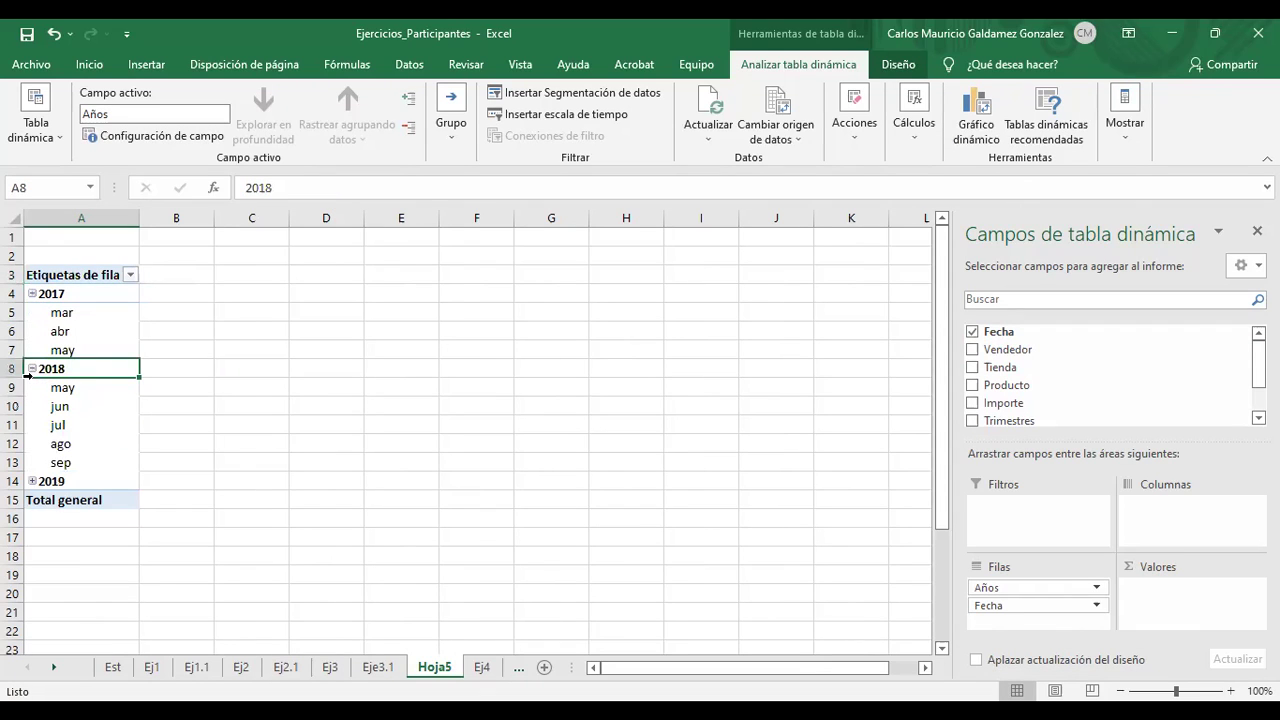
pyautogui.click(32, 482)
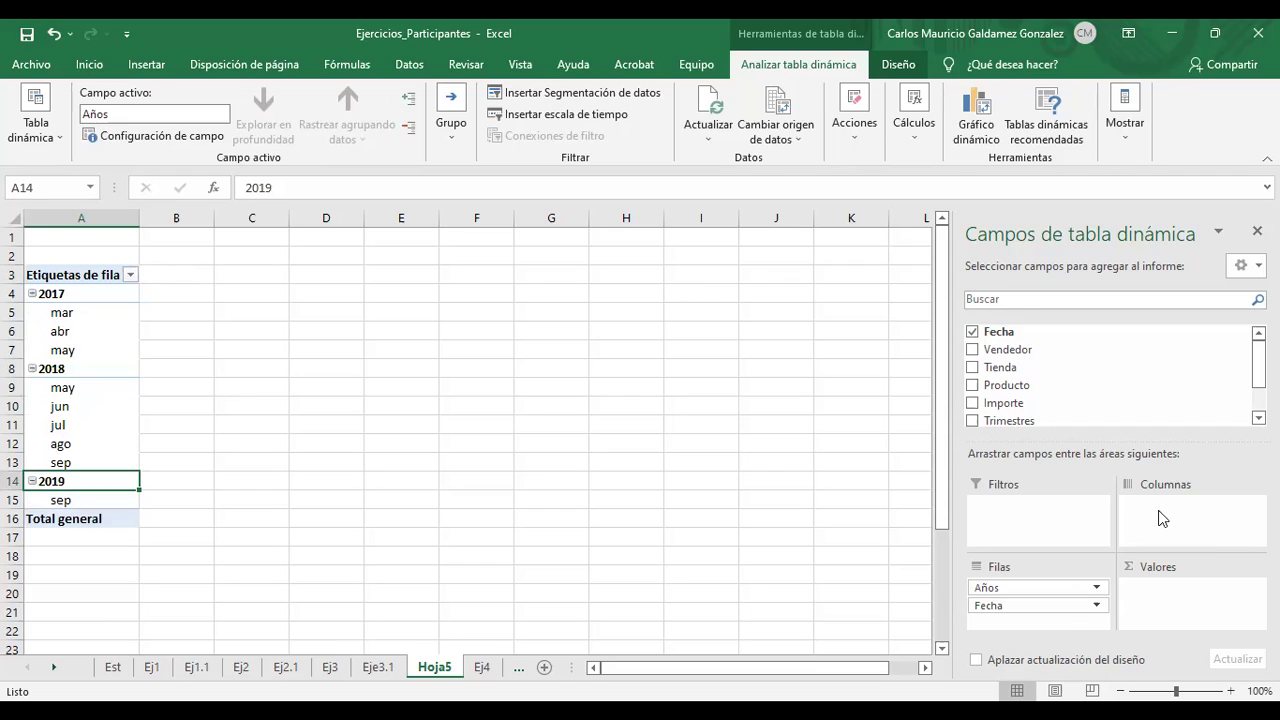
# Set Tienda as the columns and the sum of Importe as the values, and check the result against the Ej4 instruction and sample
pyautogui.moveTo(1005, 372); pyautogui.dragTo(1175, 528)
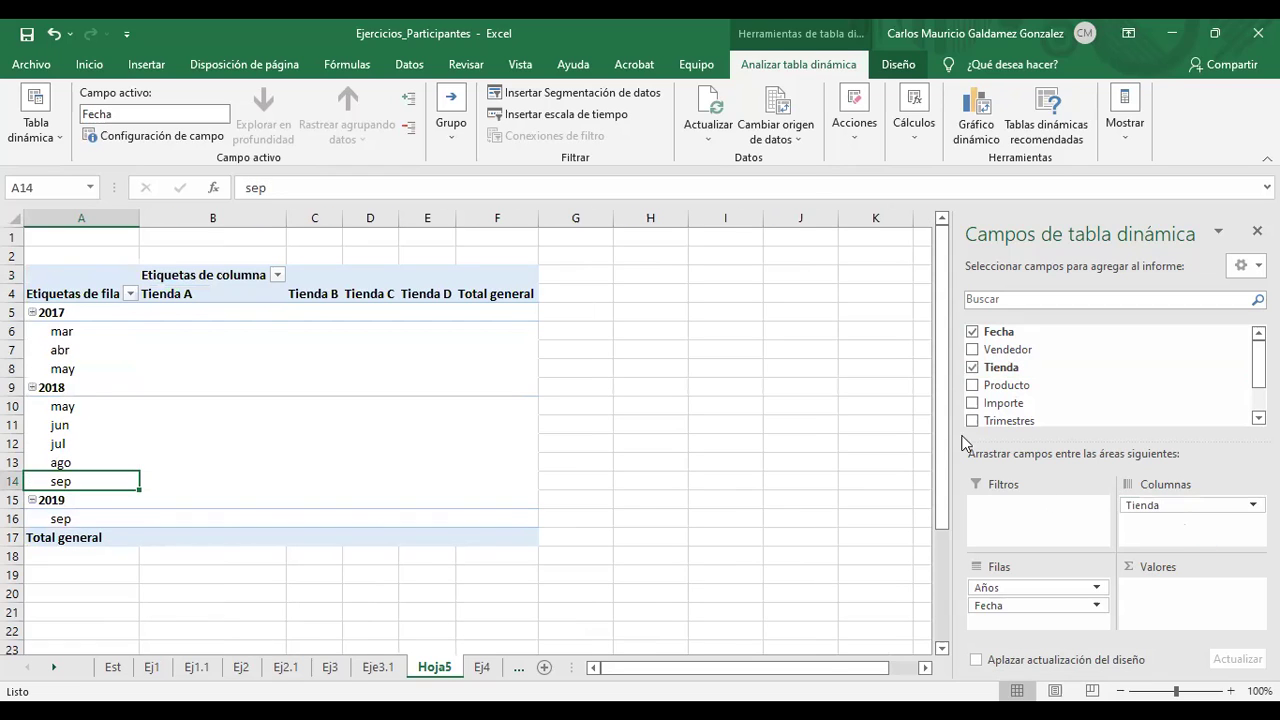
pyautogui.moveTo(1020, 404); pyautogui.dragTo(1175, 598)
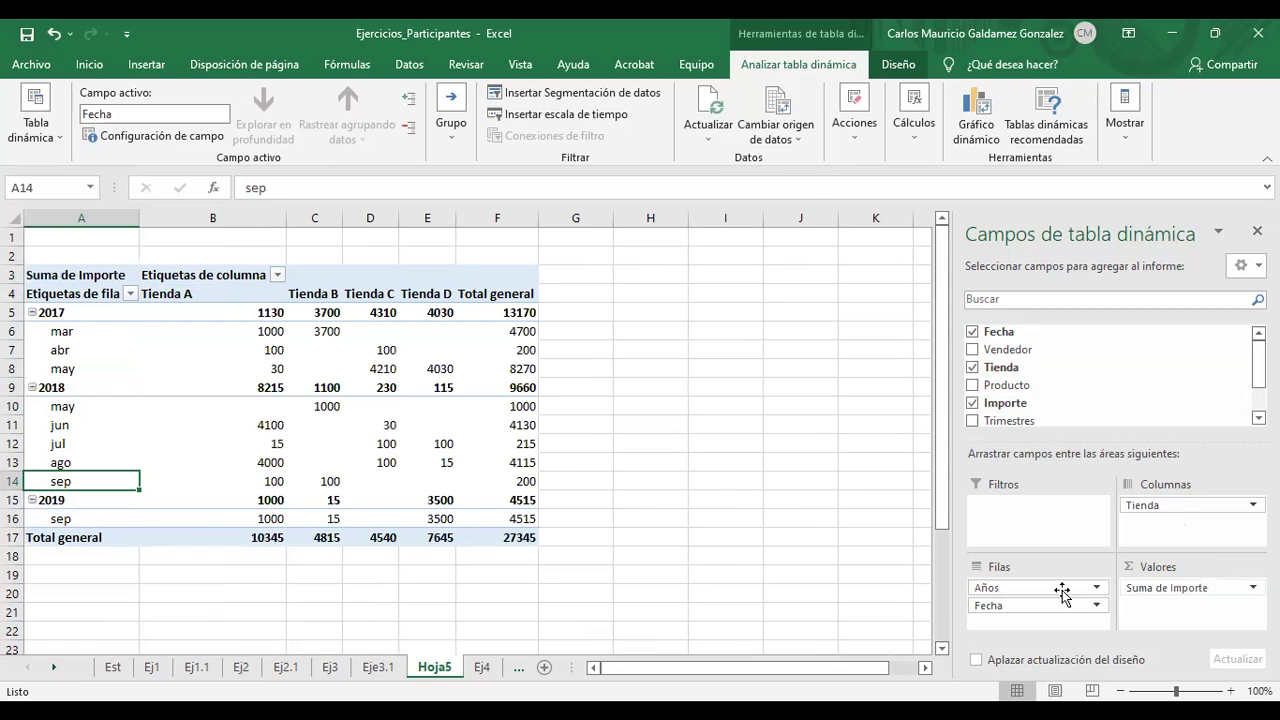
pyautogui.click(481, 667)
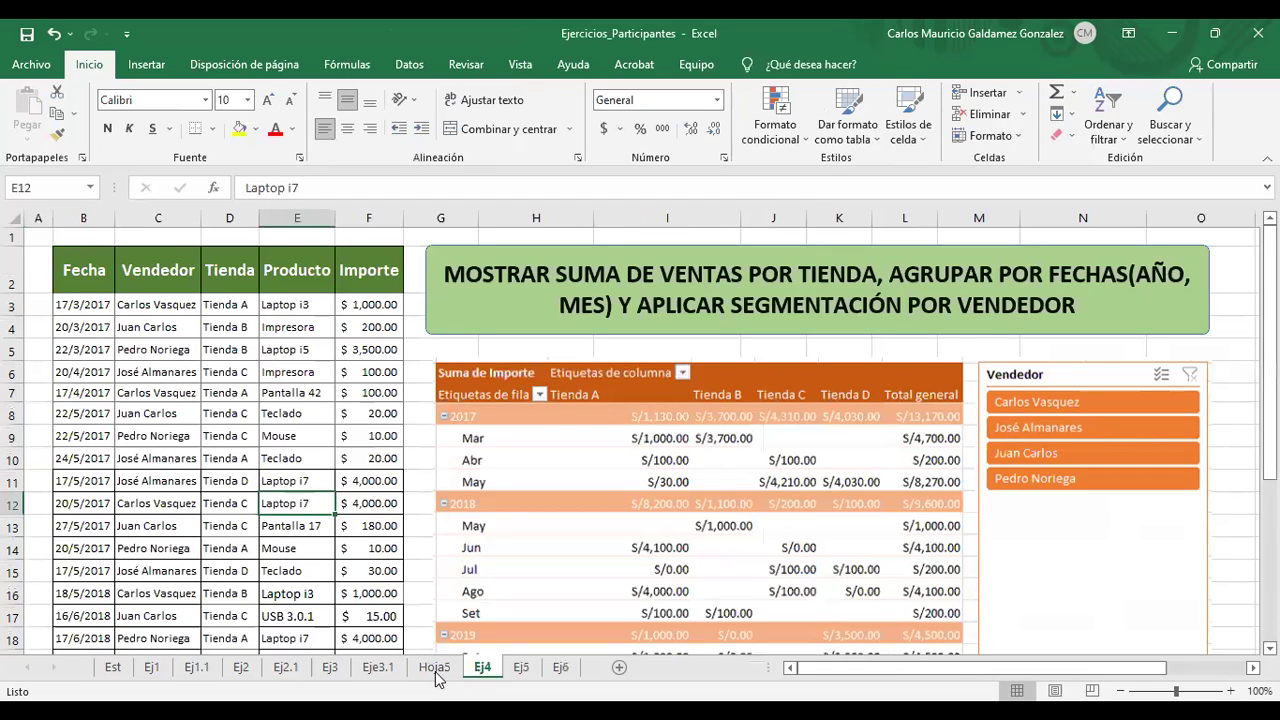
pyautogui.click(436, 668)
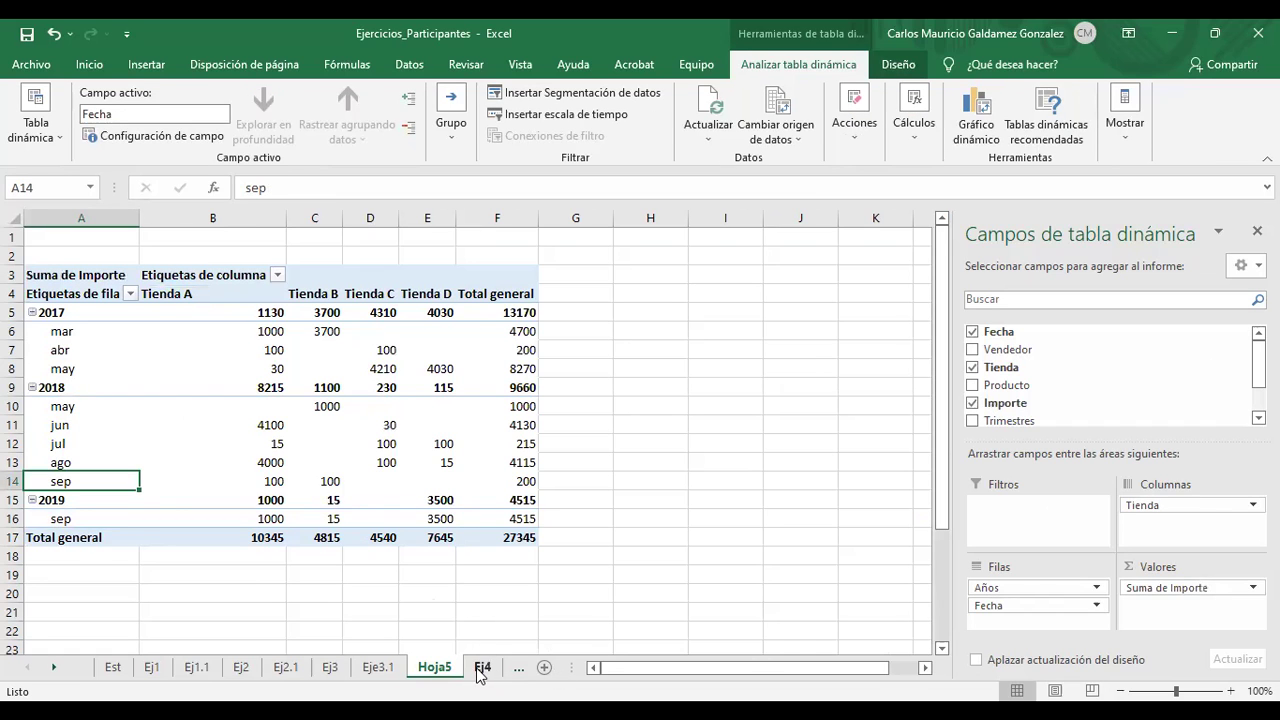
pyautogui.click(481, 668)
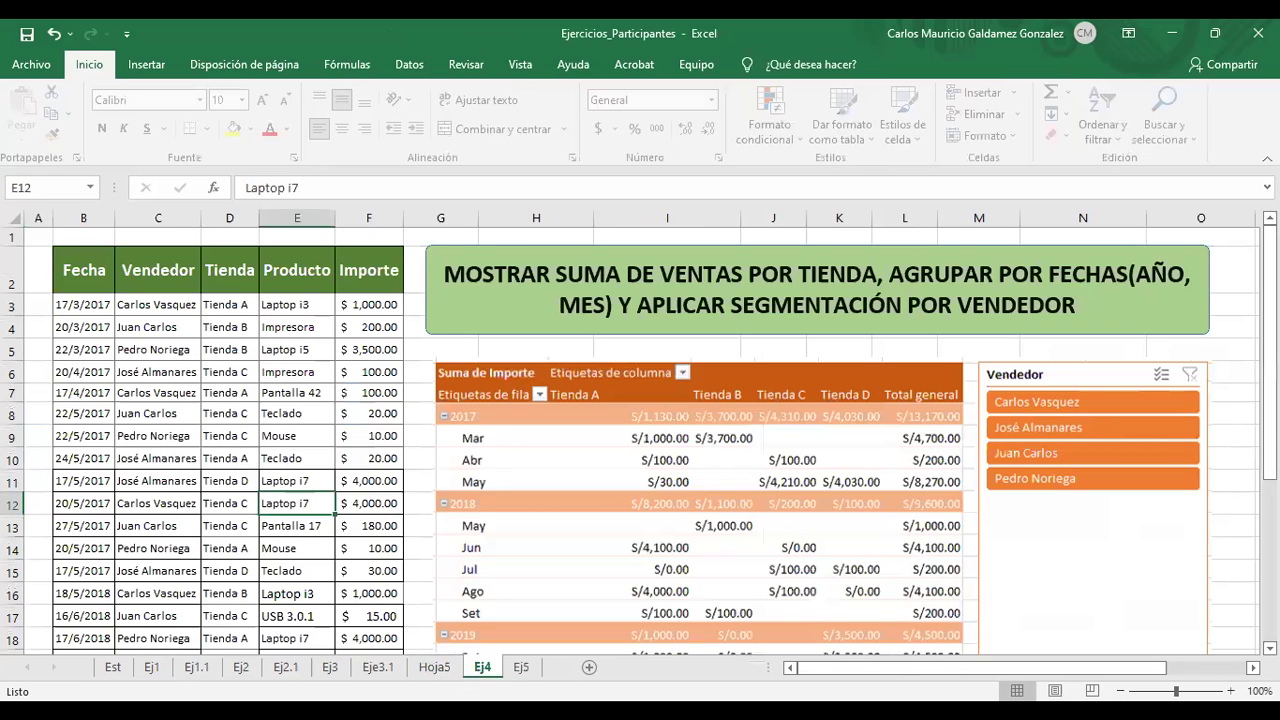
pyautogui.click(431, 674)
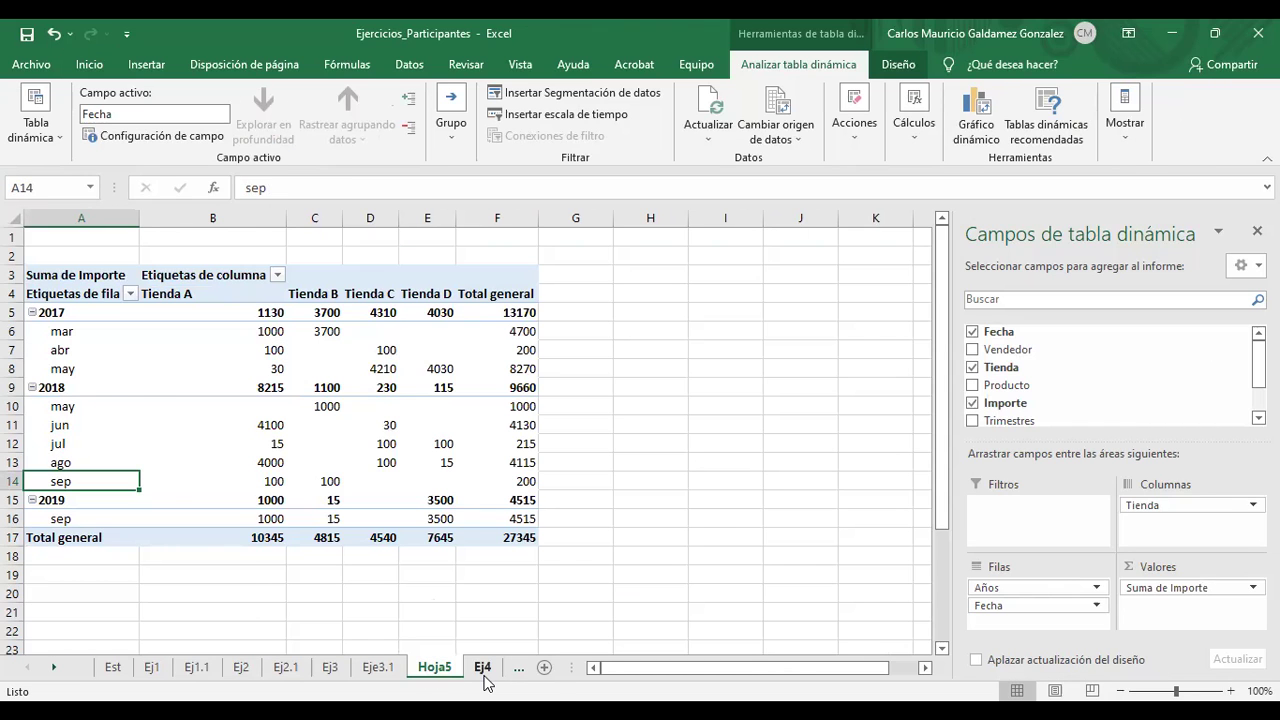
pyautogui.click(485, 675)
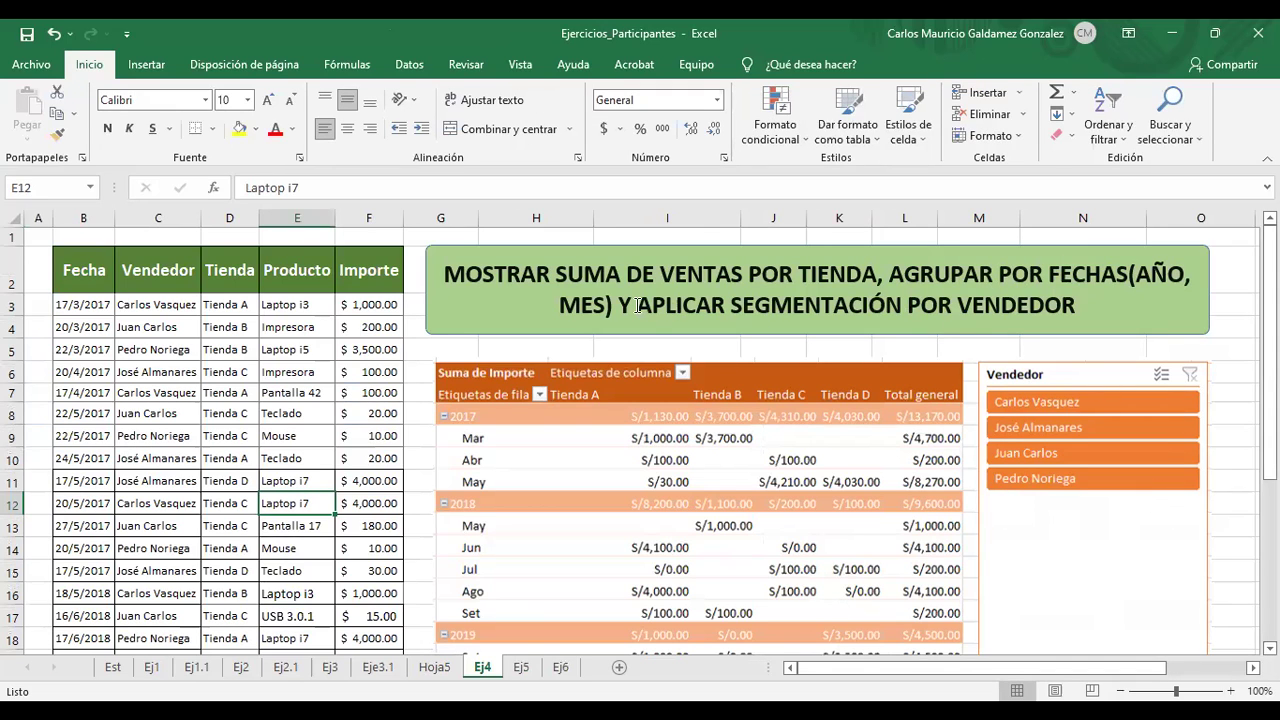
pyautogui.moveTo(638, 305); pyautogui.dragTo(957, 305)
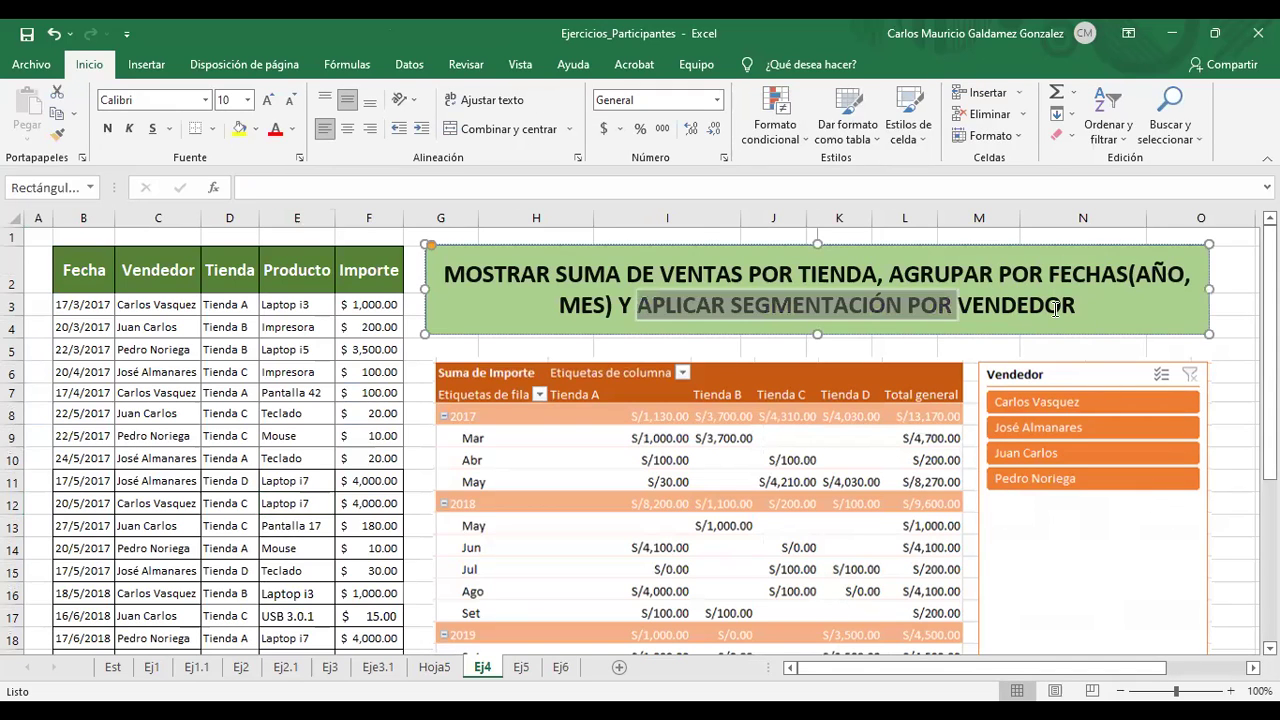
# Insert a slicer for the Vendedor field in the Hoja5 pivot table and place it beside the table
pyautogui.click(434, 668)
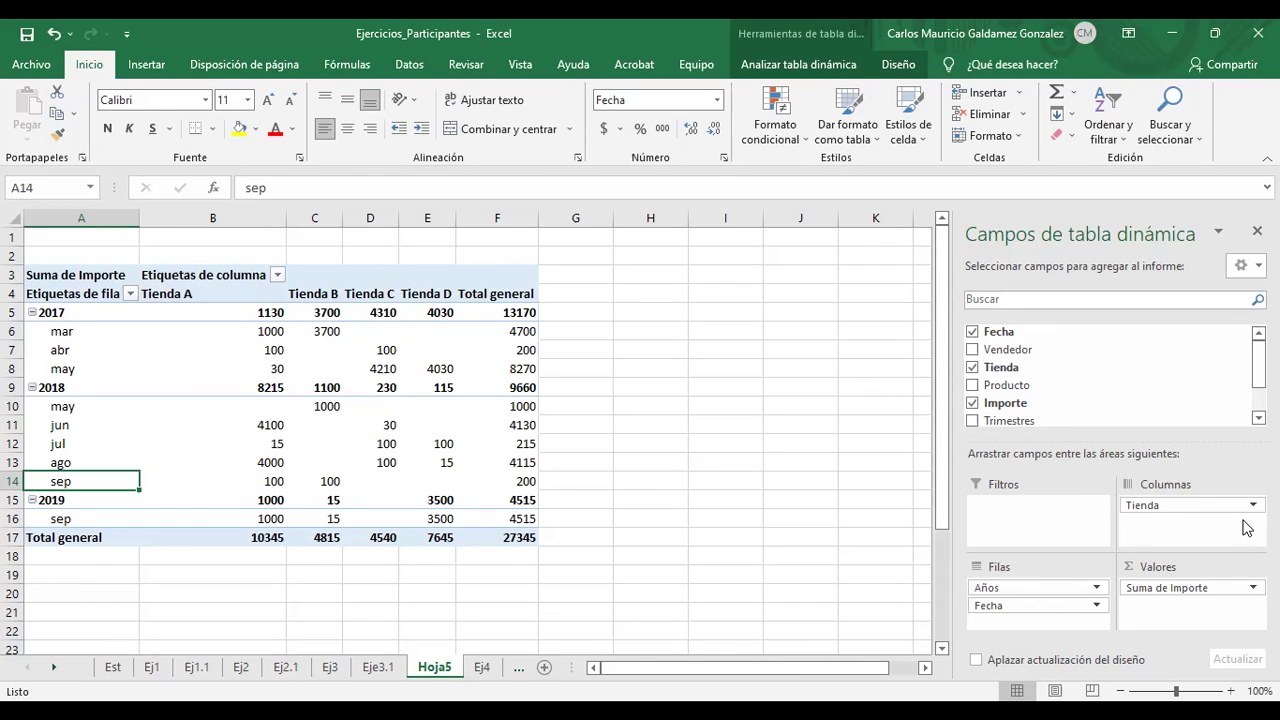
pyautogui.click(789, 66)
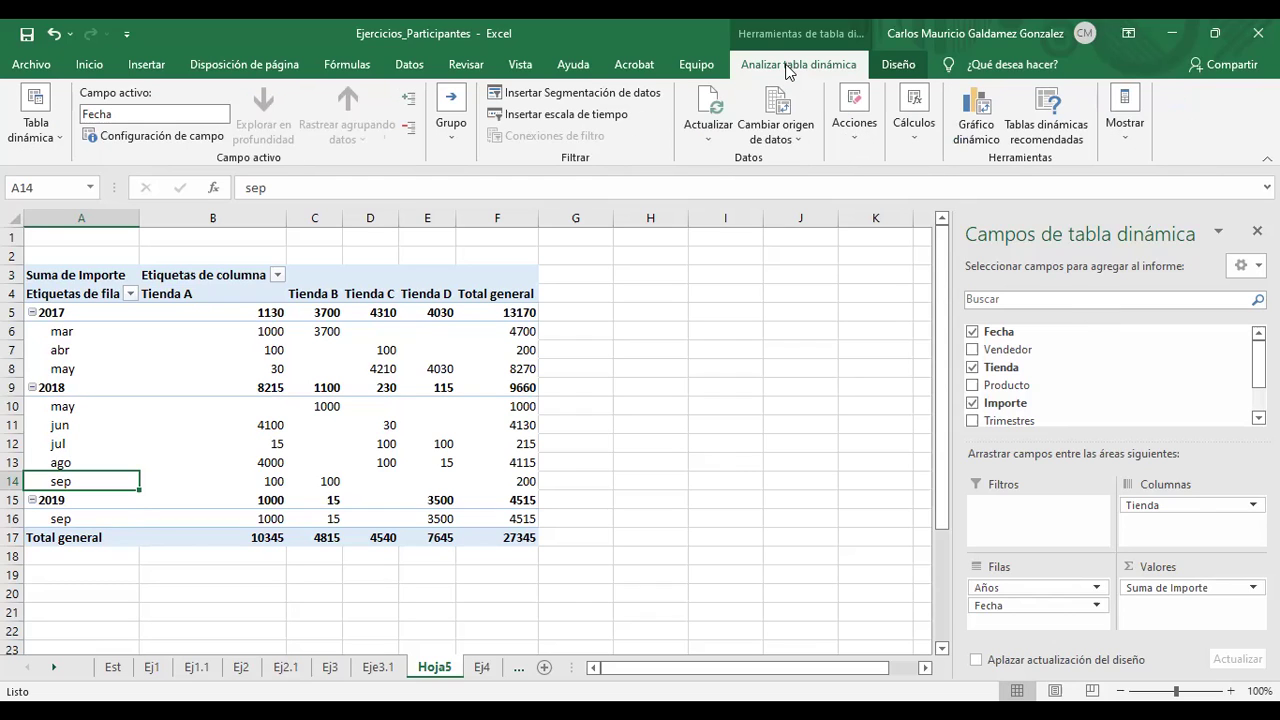
pyautogui.click(552, 98)
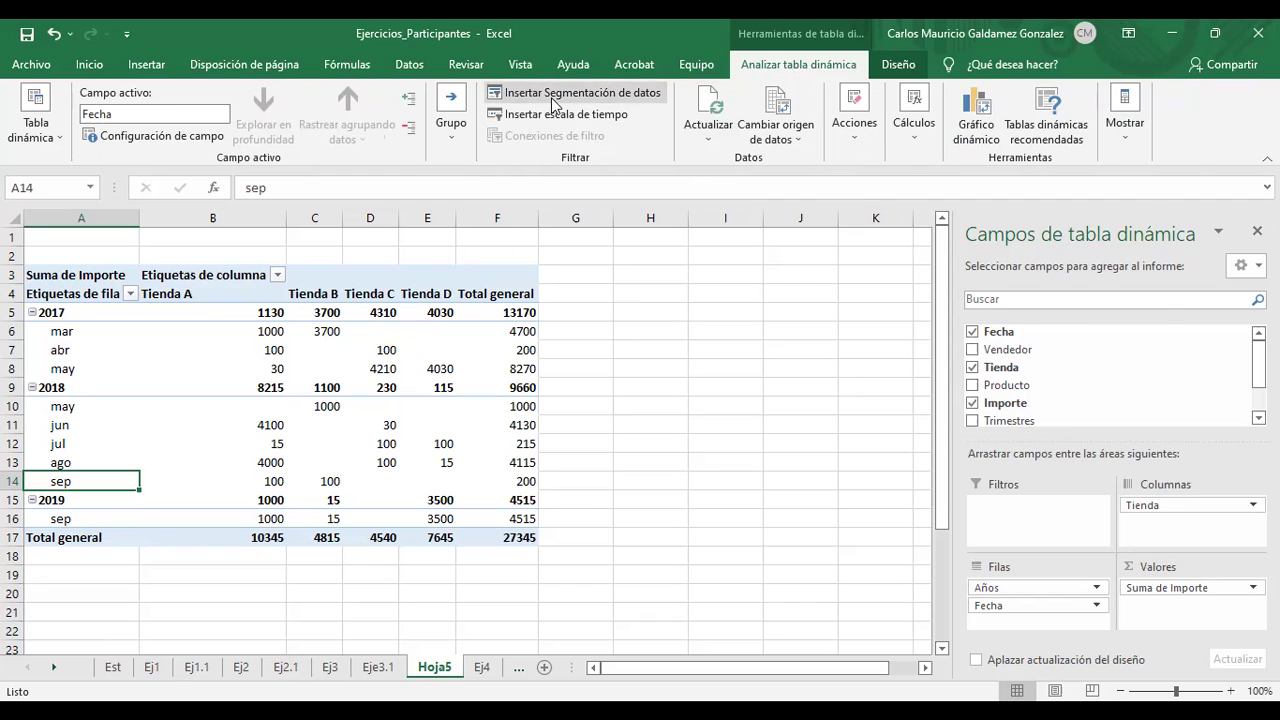
pyautogui.click(922, 270)
pyautogui.click(1032, 596)
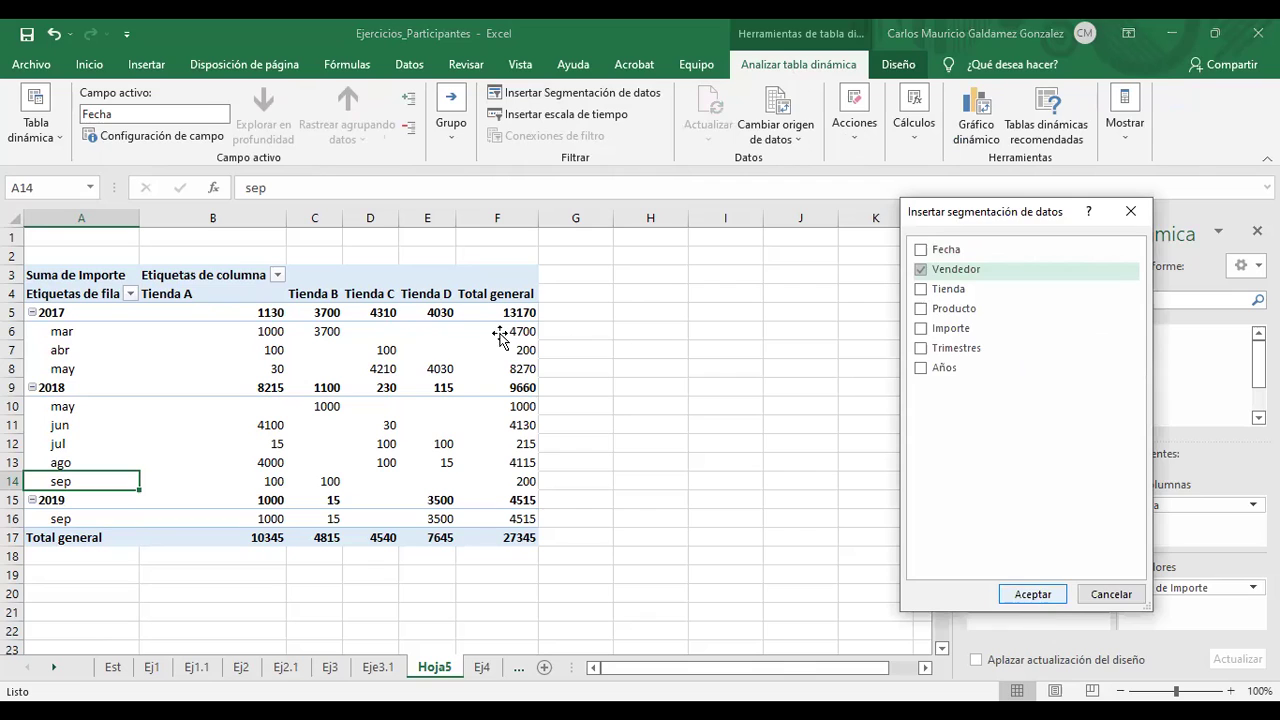
pyautogui.moveTo(460, 332); pyautogui.dragTo(650, 277)
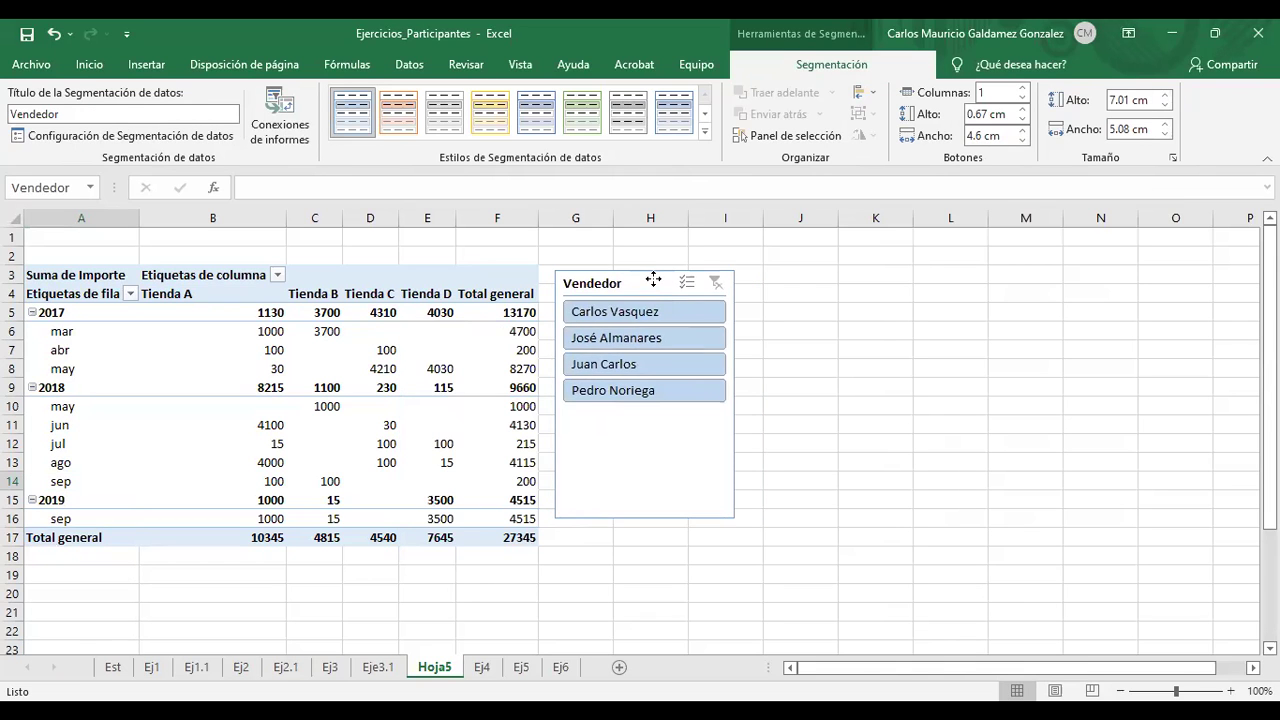
# Test the Vendedor slicer by filtering the pivot table by each of the four salespeople in turn
pyautogui.click(626, 313)
pyautogui.click(630, 337)
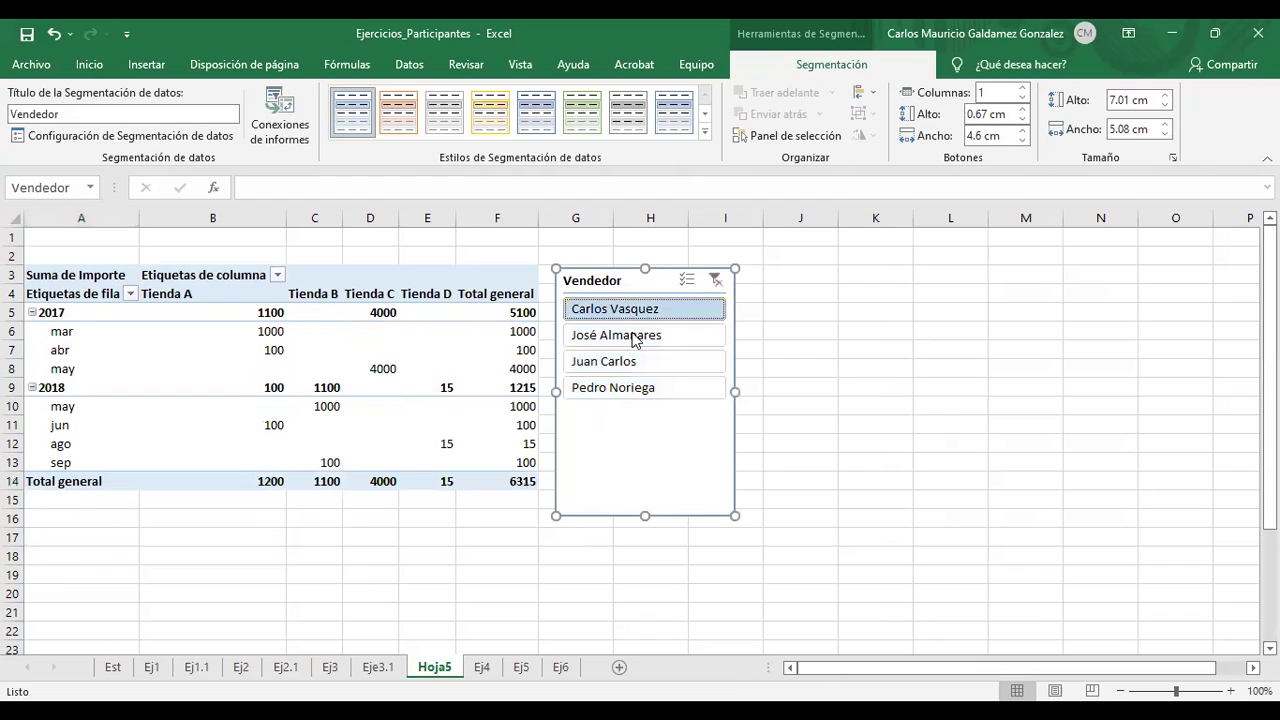
pyautogui.click(638, 366)
pyautogui.click(640, 390)
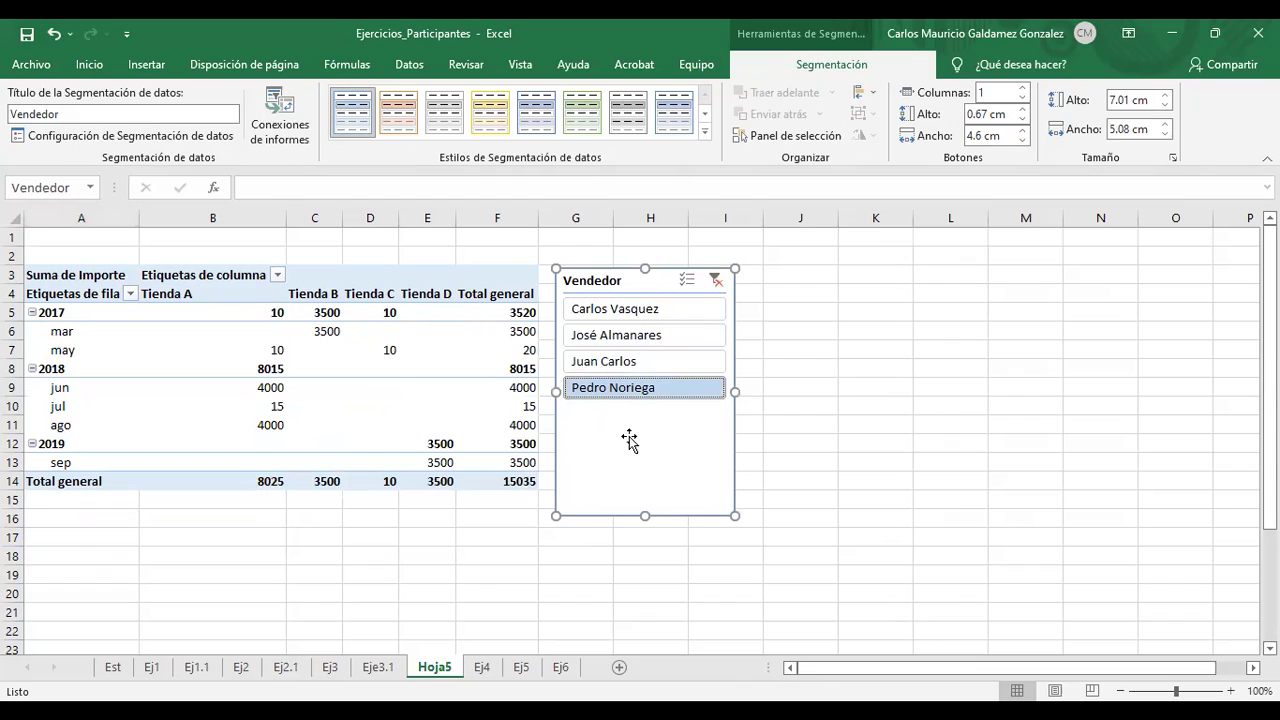
# Shorten the Vendedor slicer to 4.13 cm high and move it directly below the pivot table
pyautogui.moveTo(646, 412); pyautogui.dragTo(646, 417)
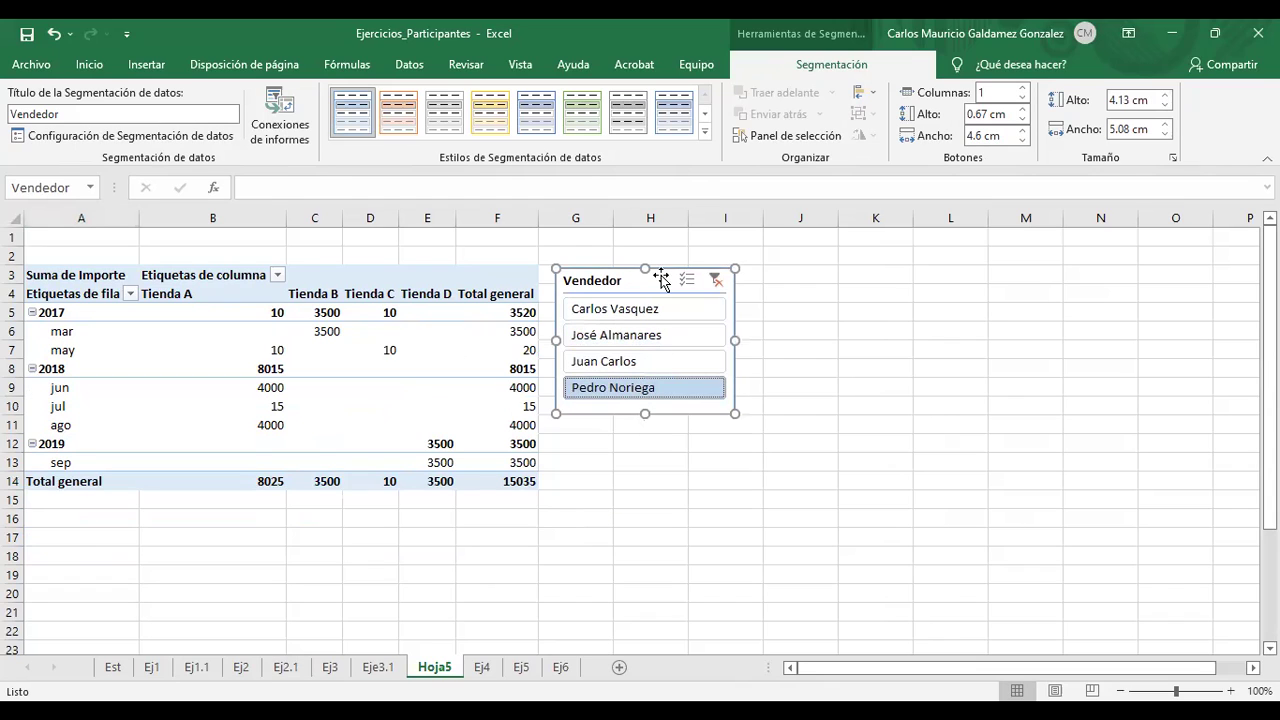
pyautogui.moveTo(629, 265); pyautogui.dragTo(117, 497)
# Filter the pivot table by each salesperson again from the relocated slicer, ending on the last one listed
pyautogui.click(129, 548)
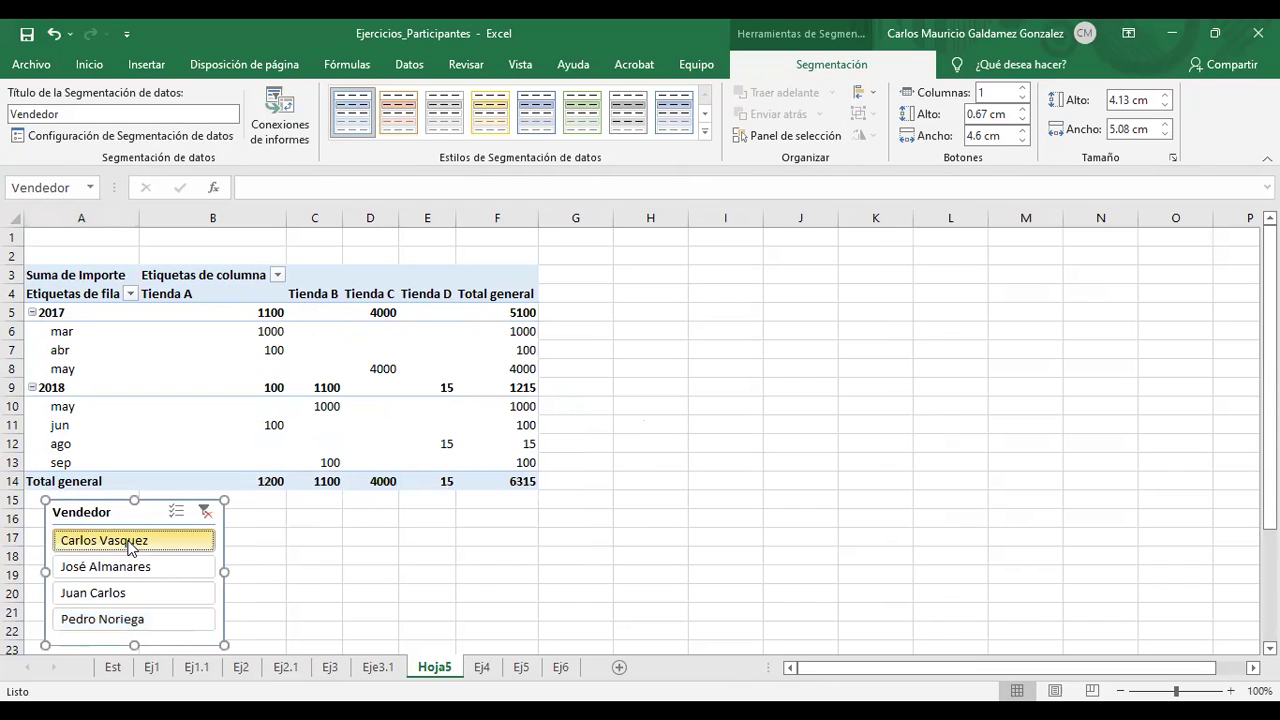
pyautogui.click(137, 566)
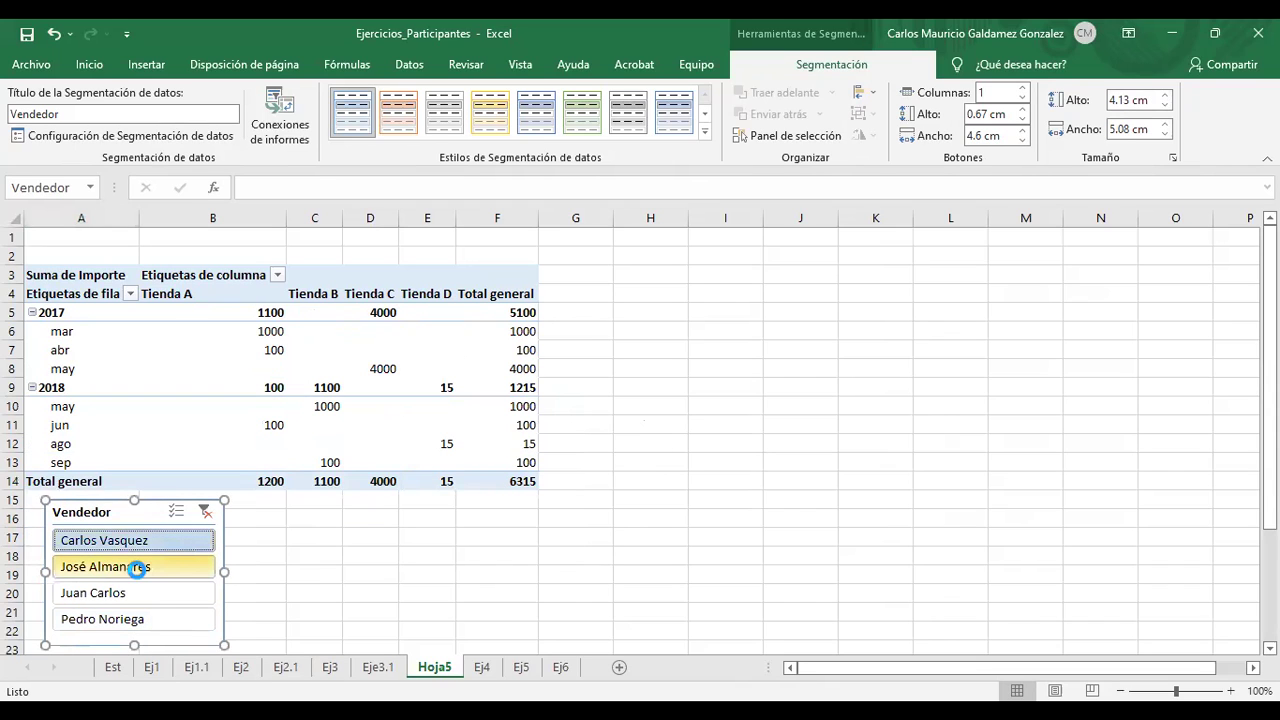
pyautogui.click(138, 603)
pyautogui.click(152, 617)
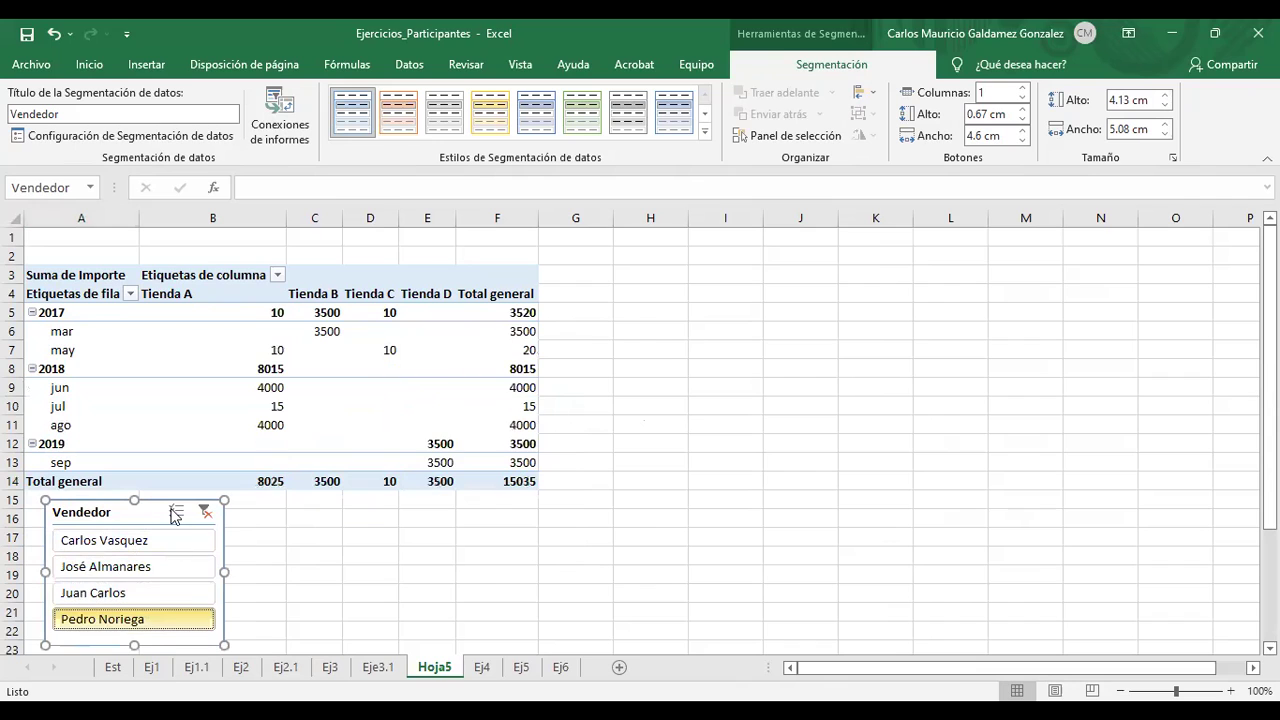
# Enable multiple selection in the Vendedor slicer and add the three unselected vendors to the filter
pyautogui.click(176, 511)
pyautogui.click(118, 574)
pyautogui.click(108, 592)
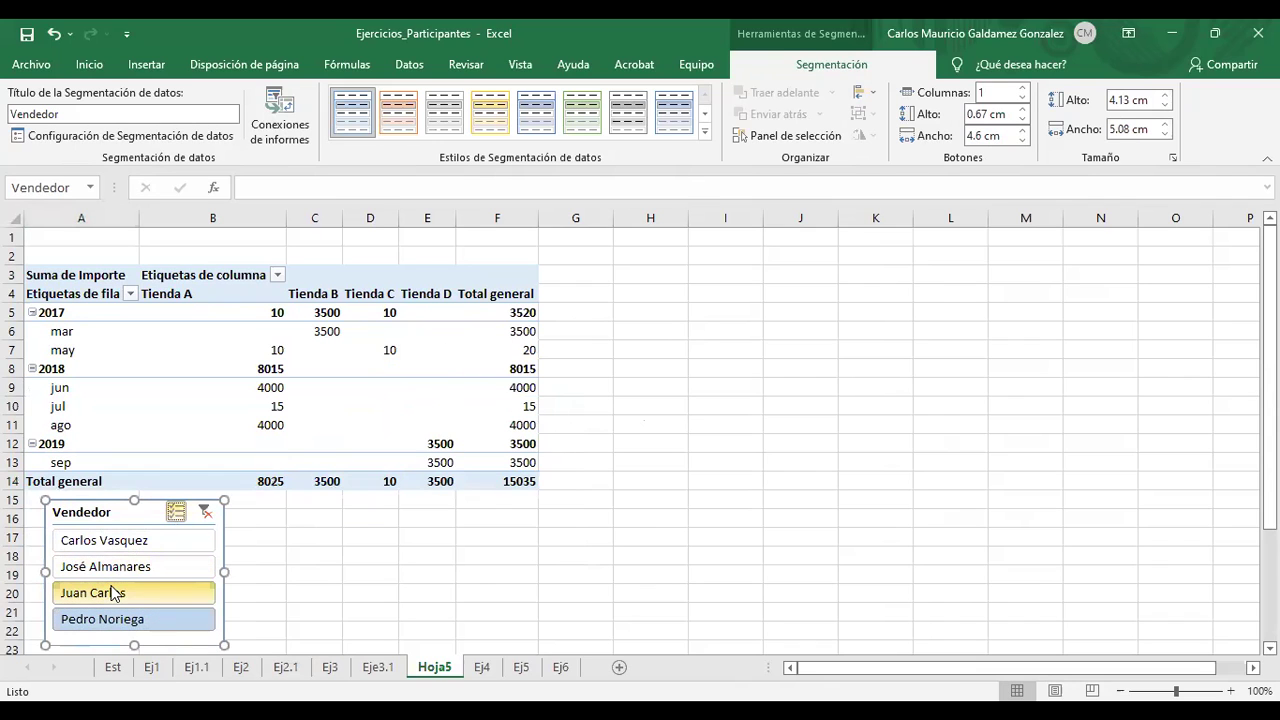
pyautogui.click(110, 545)
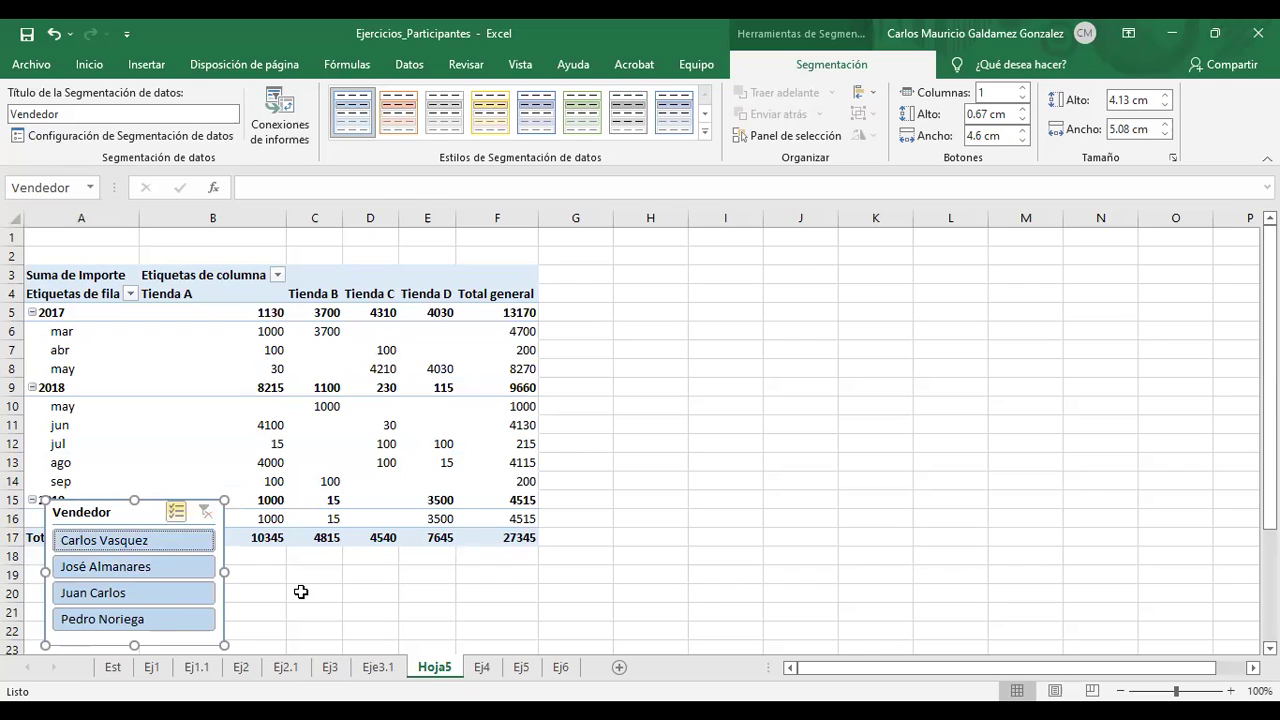
pyautogui.click(302, 592)
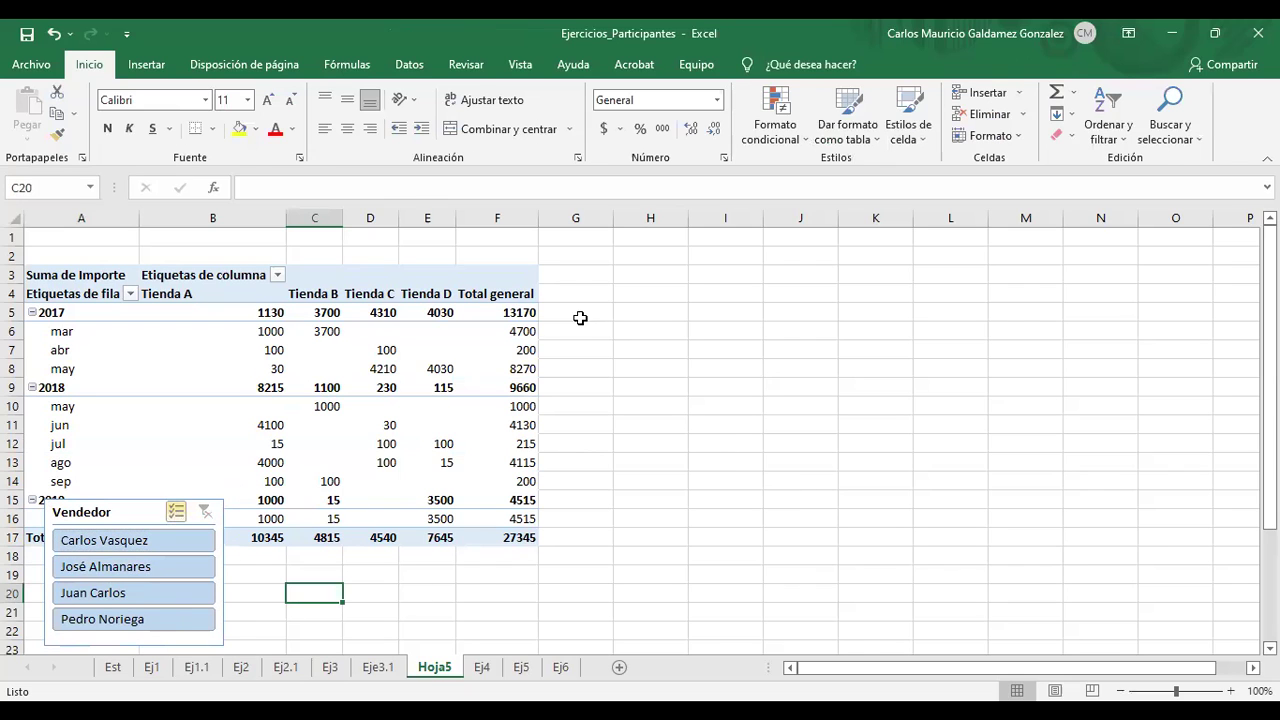
# Insert a slicer for the Producto field of the pivot table
pyautogui.click(415, 350)
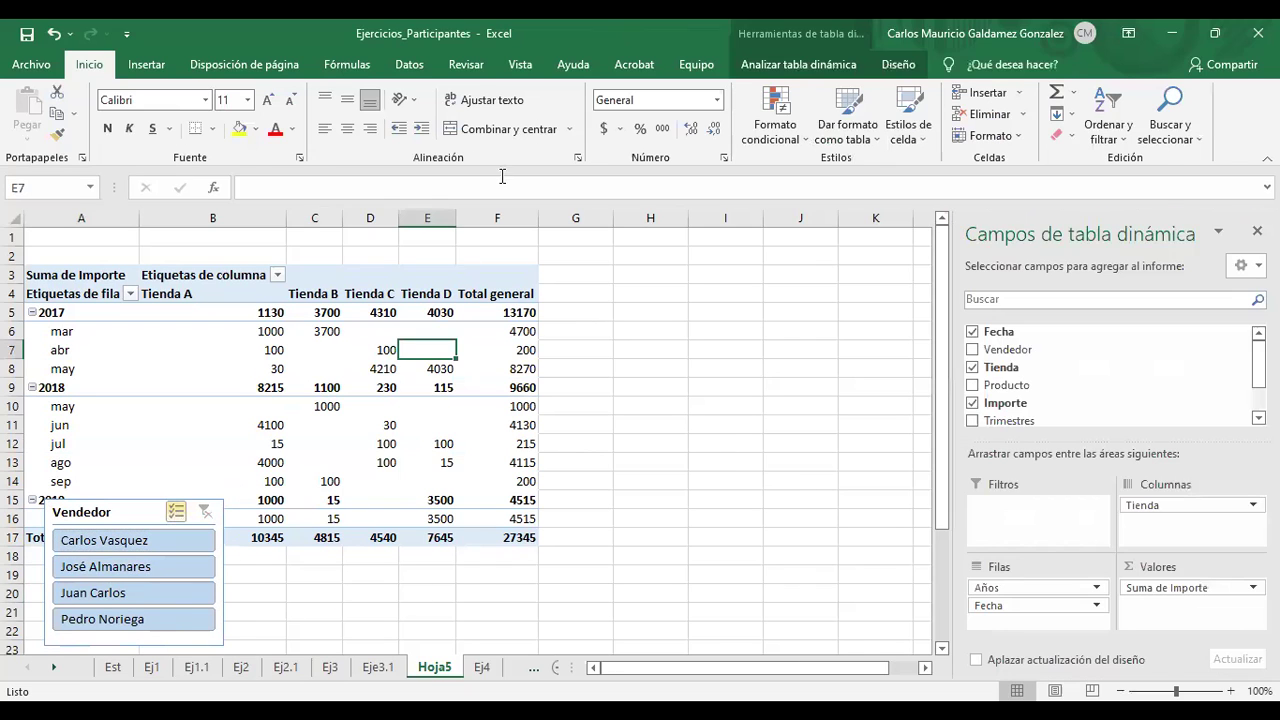
pyautogui.click(766, 66)
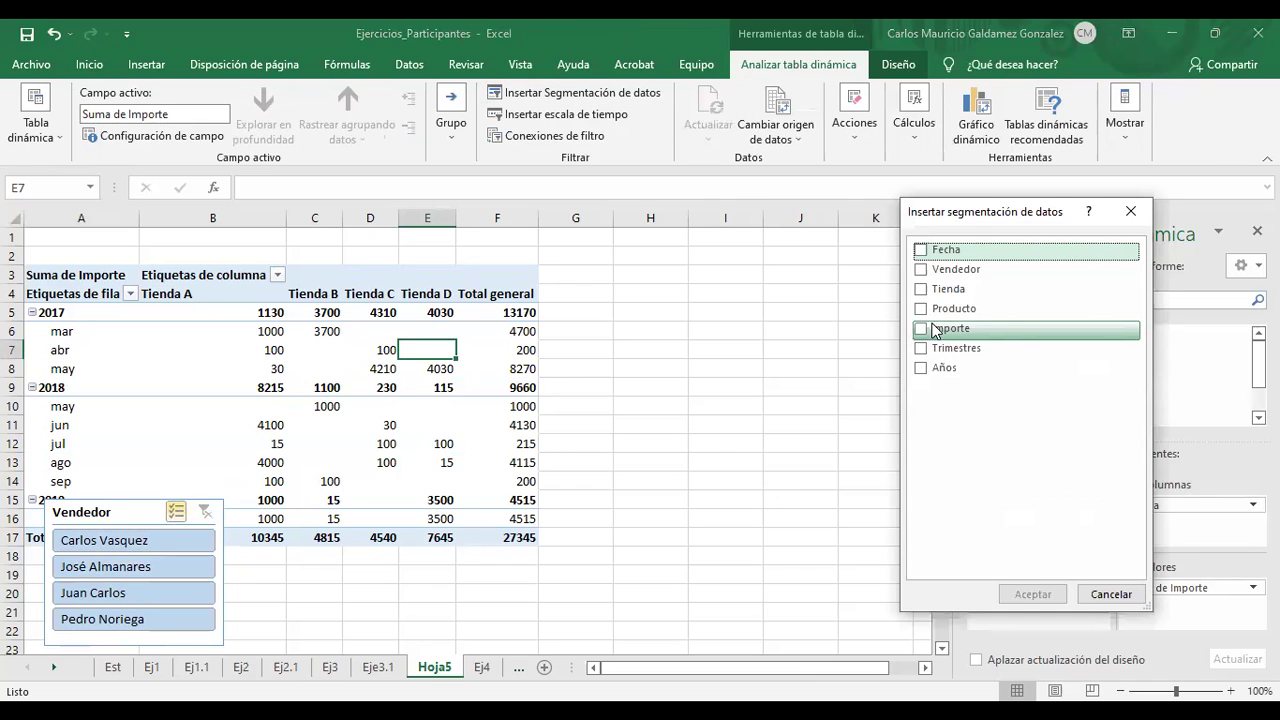
pyautogui.click(921, 309)
pyautogui.click(1017, 596)
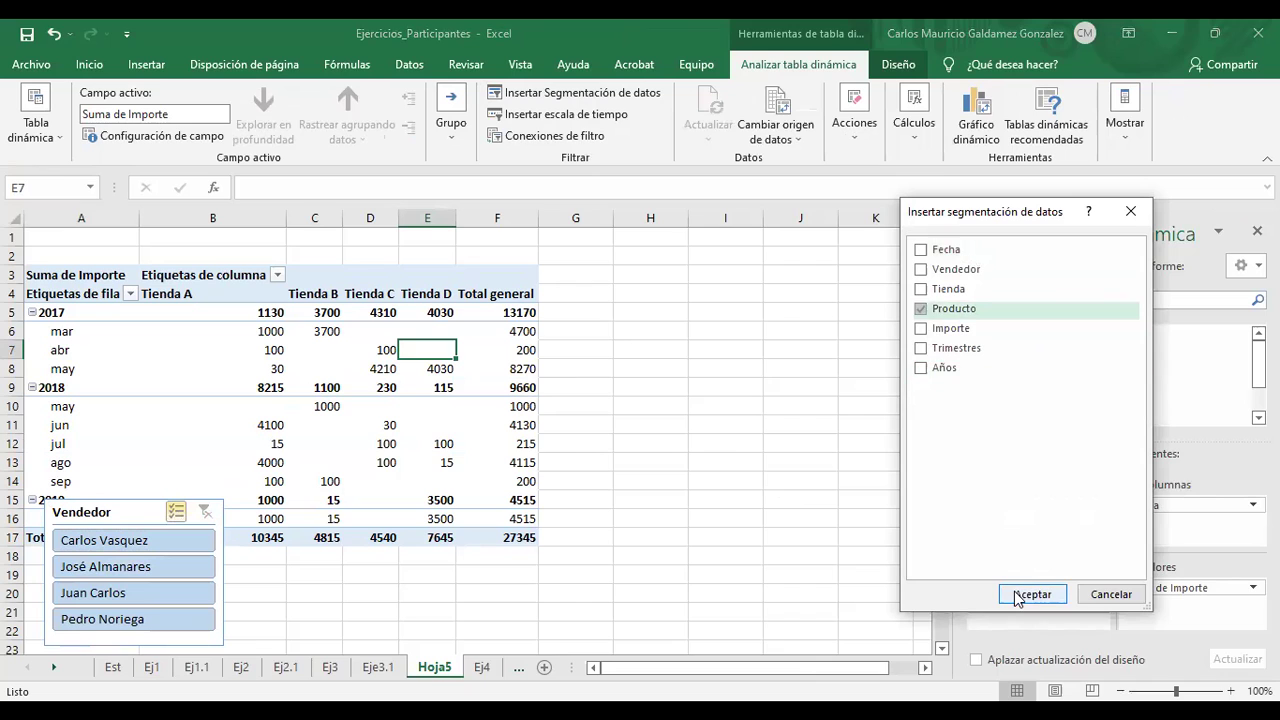
# Place the Producto slicer beside the pivot table, heighten it to fit all products, and move the Vendedor slicer next to it
pyautogui.moveTo(668, 281); pyautogui.dragTo(651, 277)
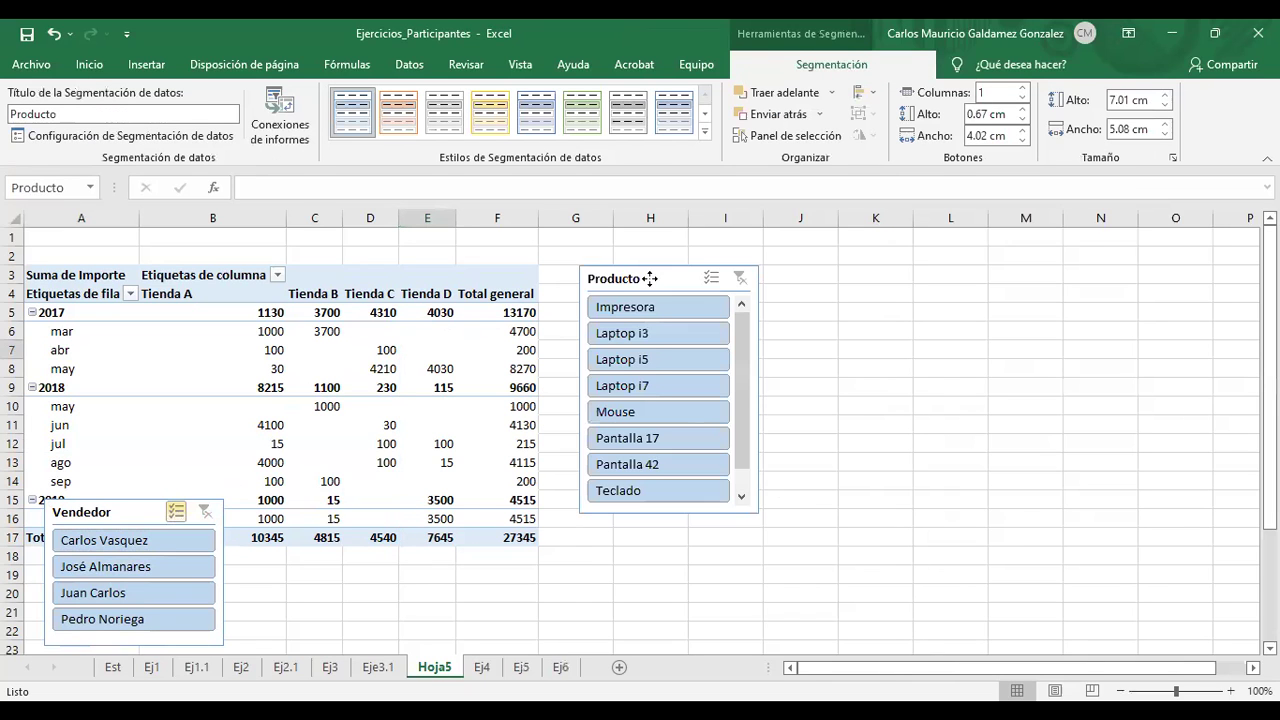
pyautogui.moveTo(646, 511); pyautogui.dragTo(651, 586)
pyautogui.moveTo(643, 540); pyautogui.dragTo(643, 540)
pyautogui.moveTo(150, 510); pyautogui.dragTo(841, 276)
# Turn off multiple selection in the Vendedor slicer and filter the pivot table by Impresora and the first listed vendor
pyautogui.click(883, 280)
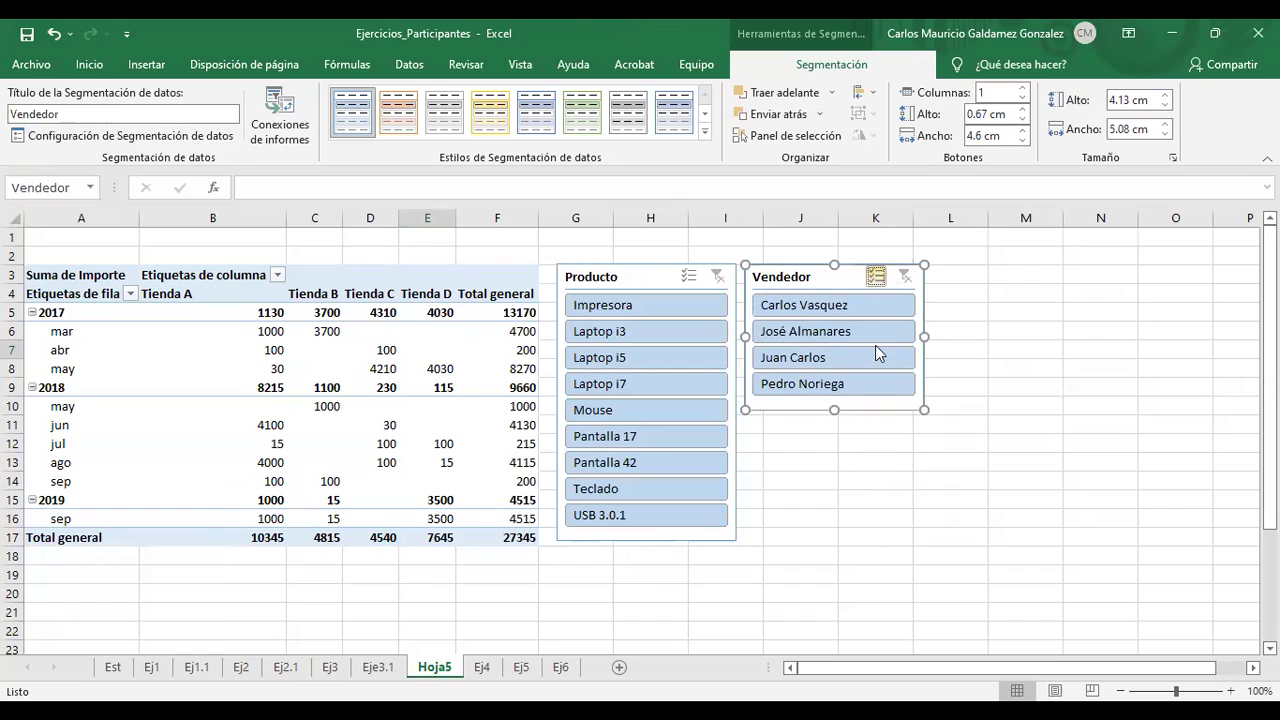
pyautogui.click(609, 307)
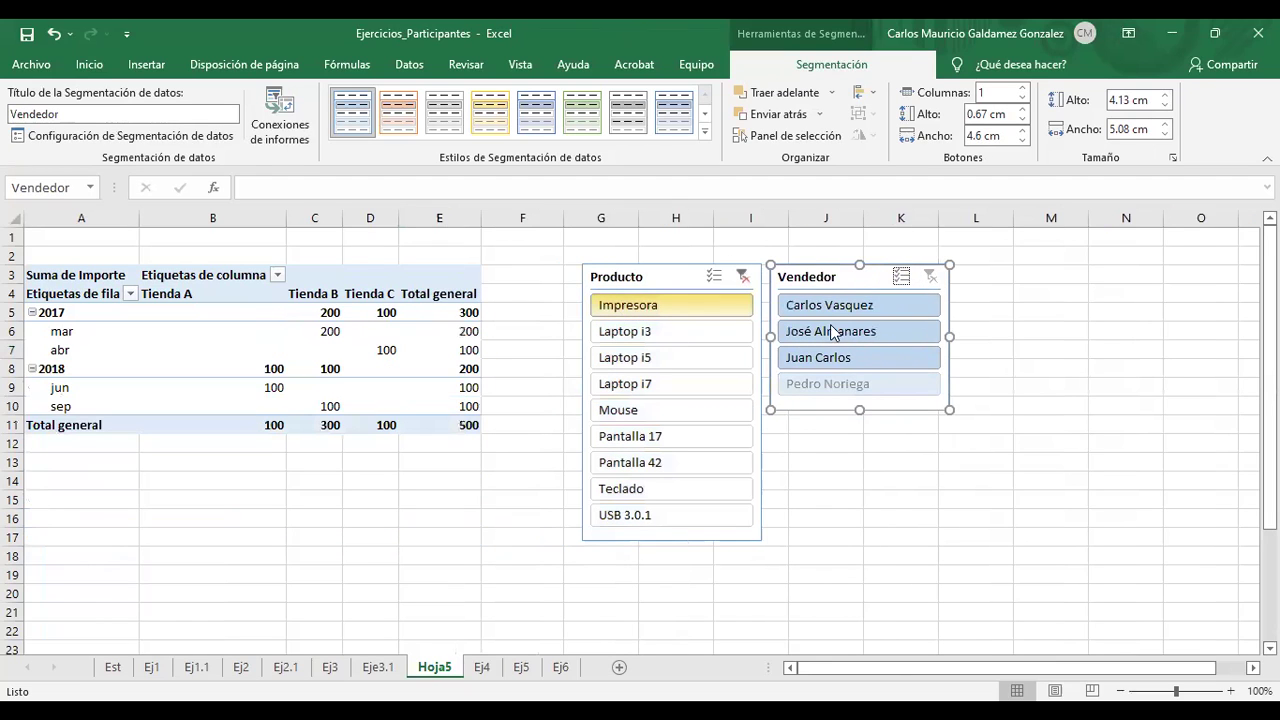
pyautogui.click(877, 309)
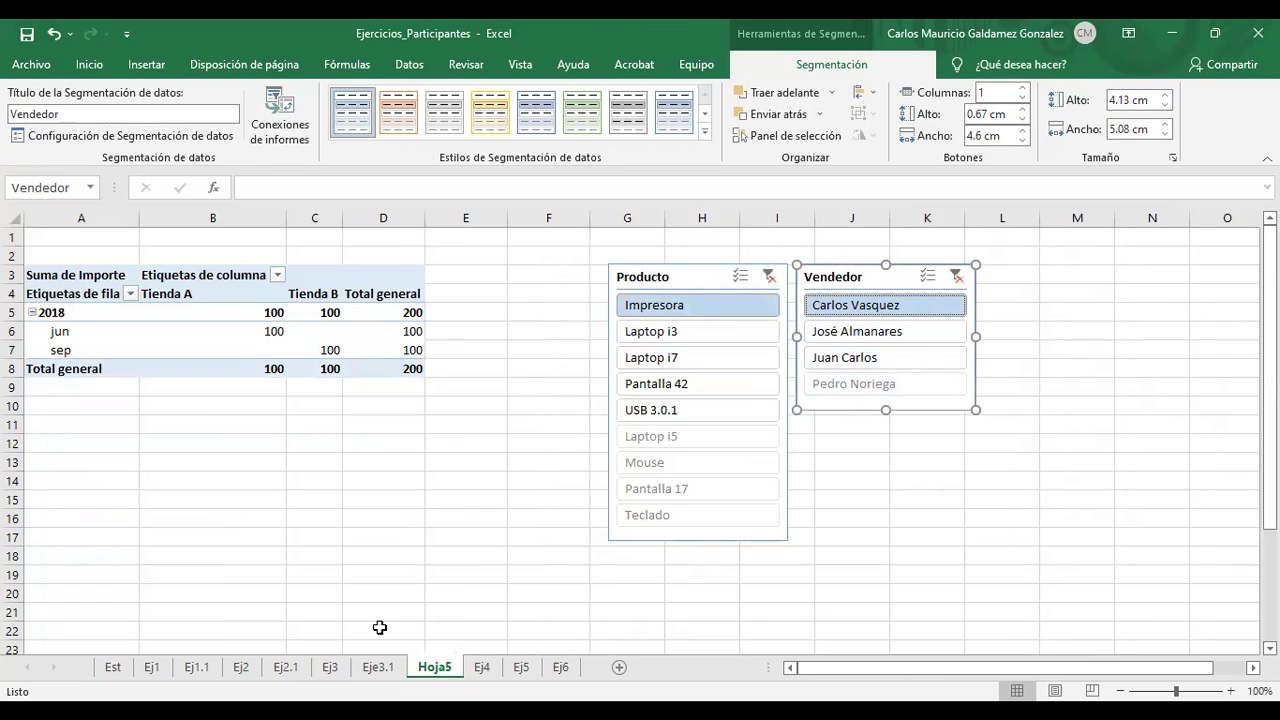
# Look over the source data and example pivot tables on sheets Ej4 and Ej5, and return to Hoja5
pyautogui.click(481, 667)
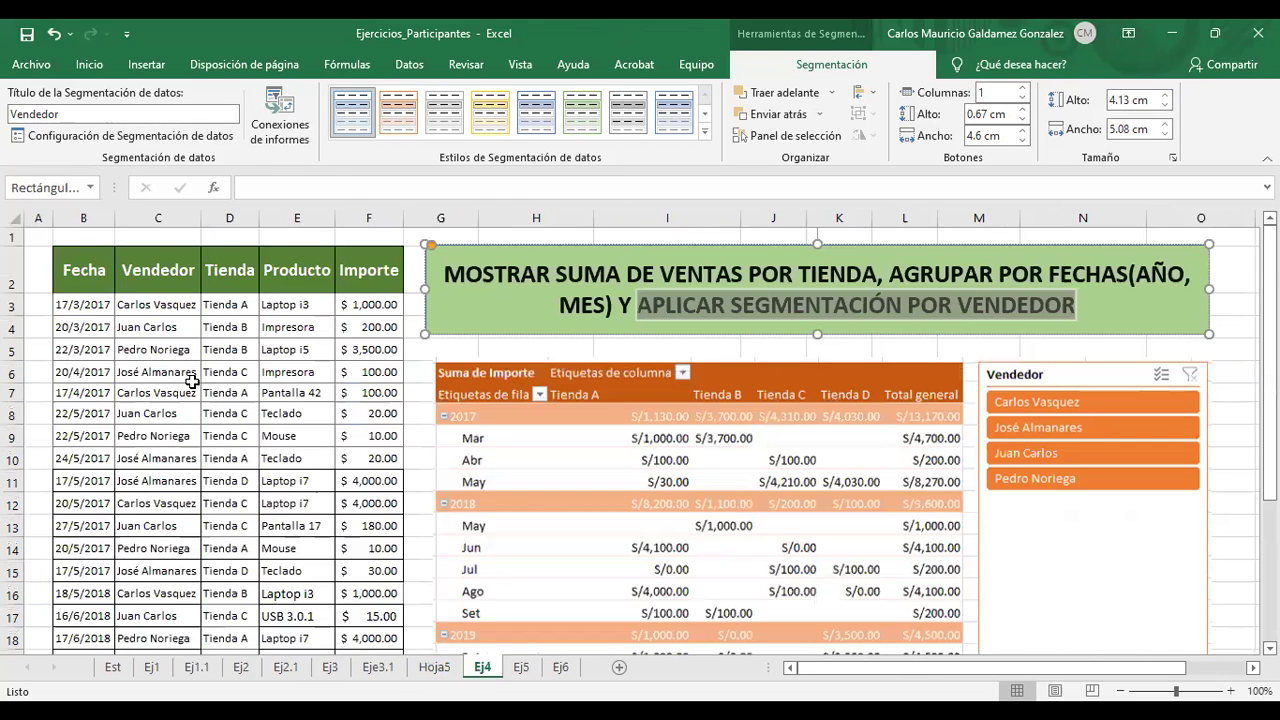
pyautogui.moveTo(150, 330); pyautogui.dragTo(364, 333)
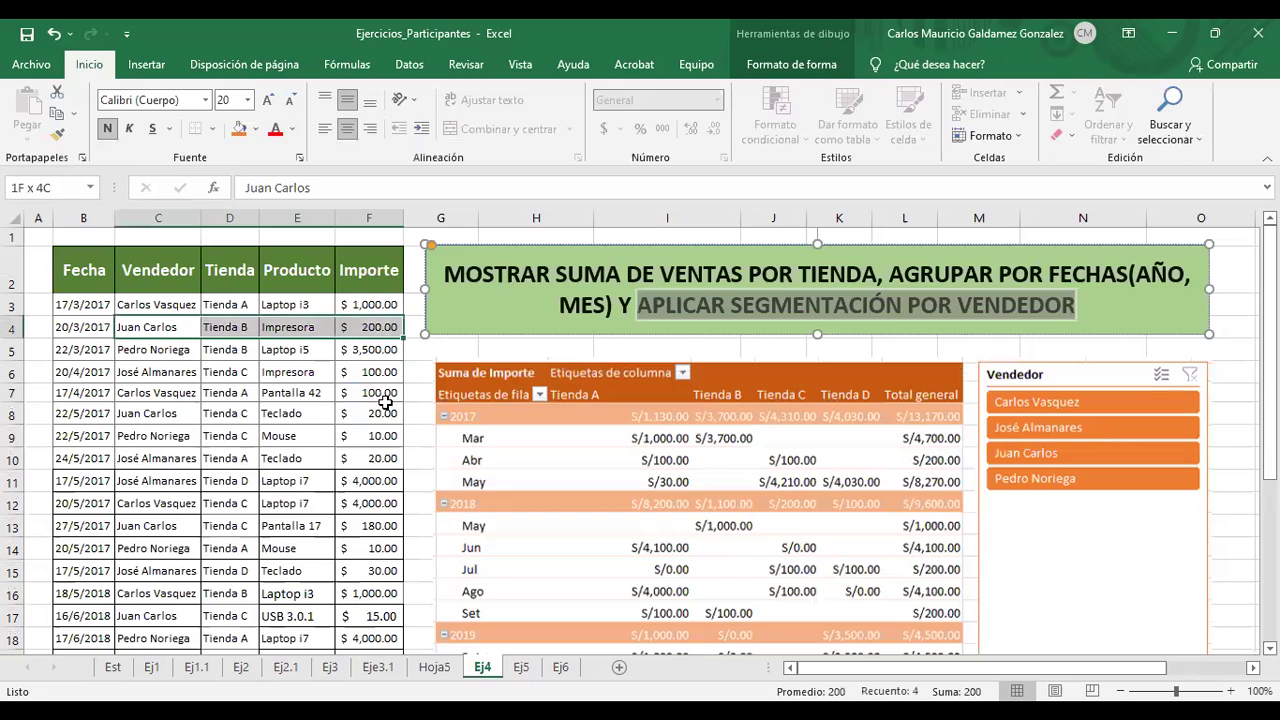
pyautogui.click(521, 667)
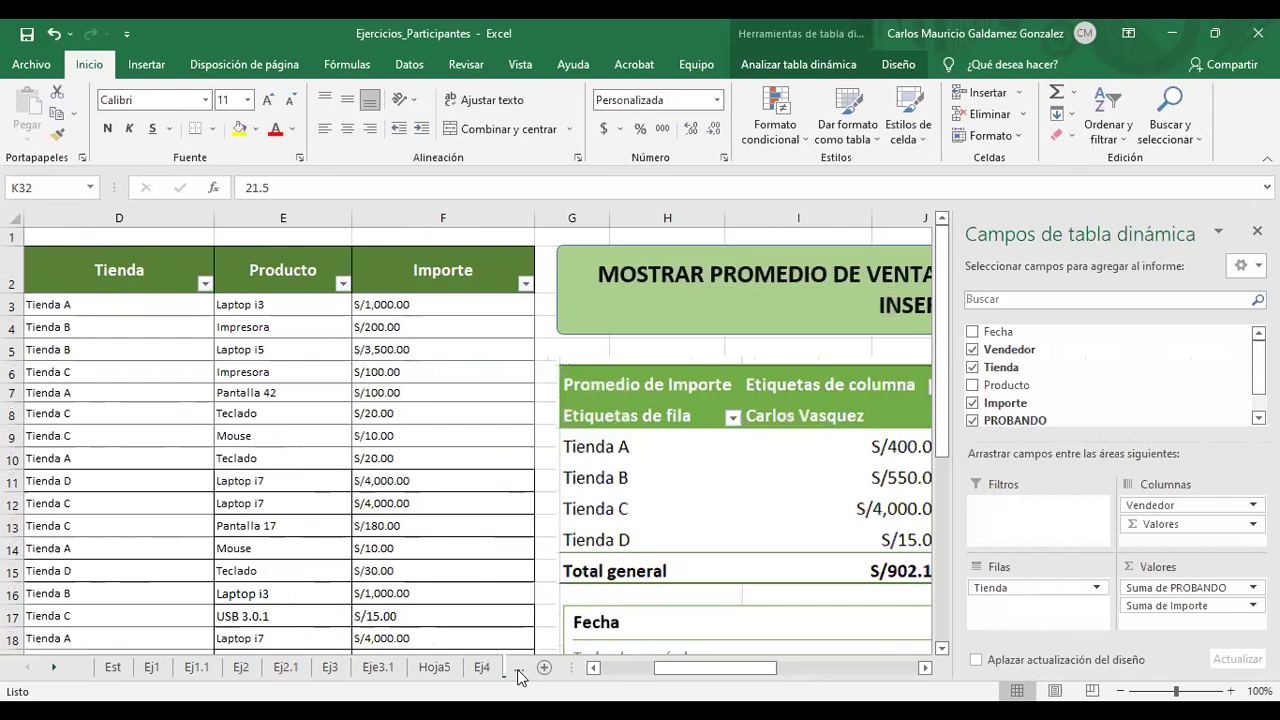
pyautogui.click(434, 667)
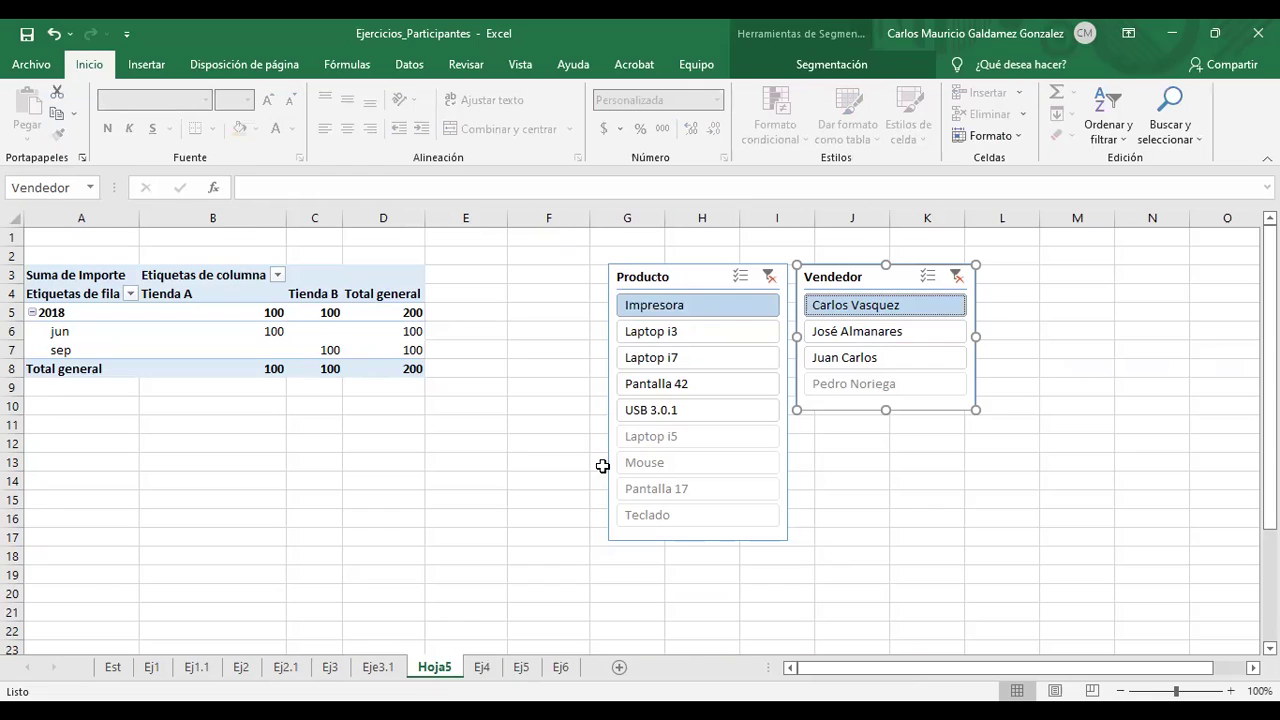
# Clear the product filter in the Producto slicer
pyautogui.click(414, 313)
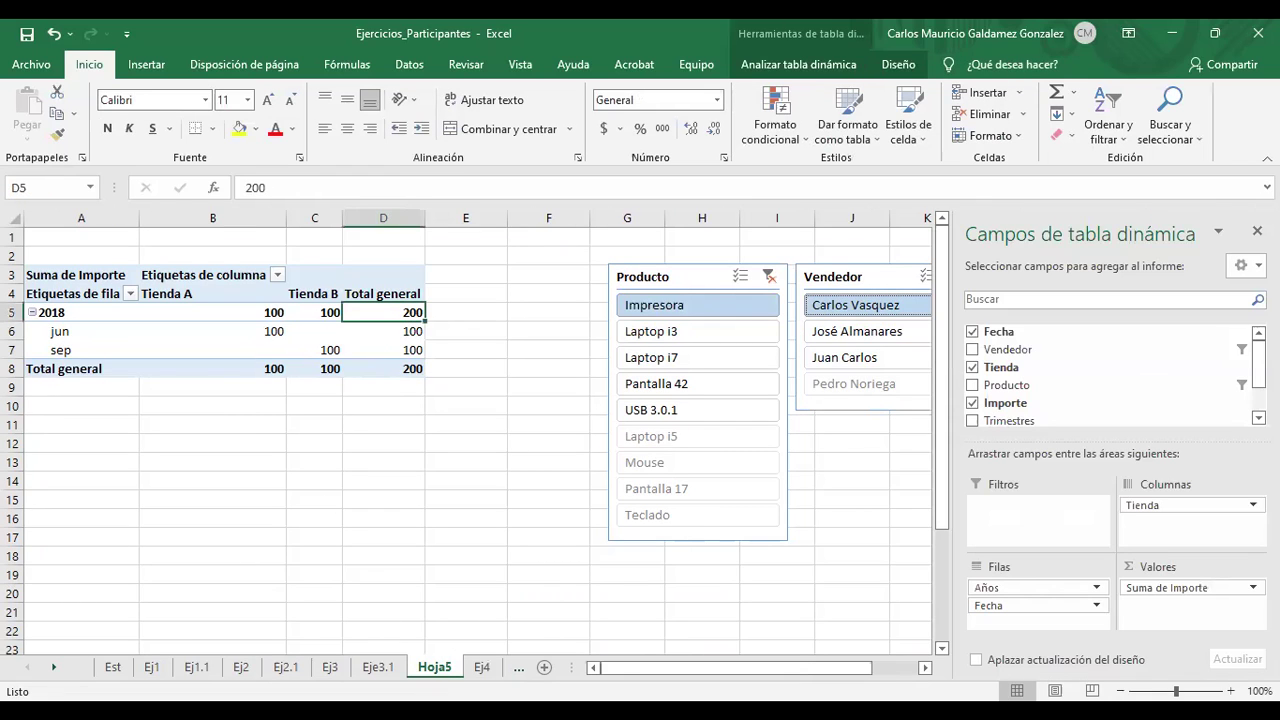
pyautogui.click(768, 278)
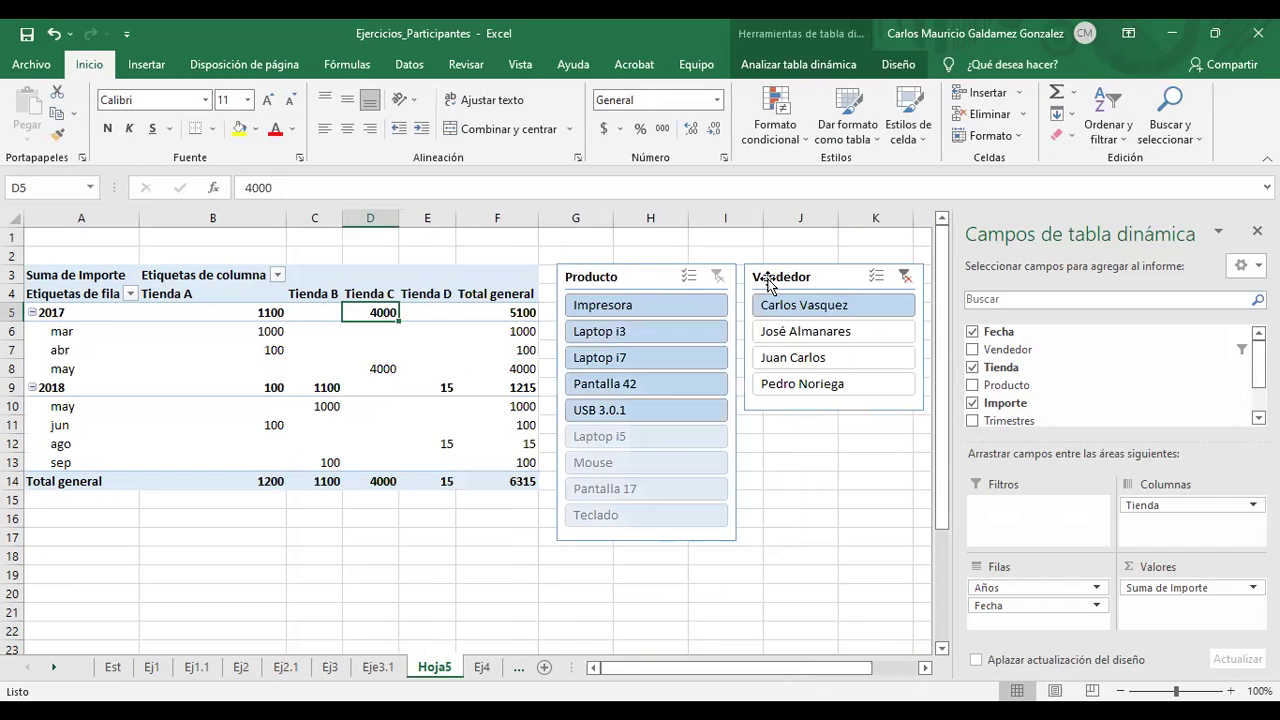
pyautogui.click(640, 438)
pyautogui.click(632, 463)
pyautogui.click(675, 304)
pyautogui.click(718, 277)
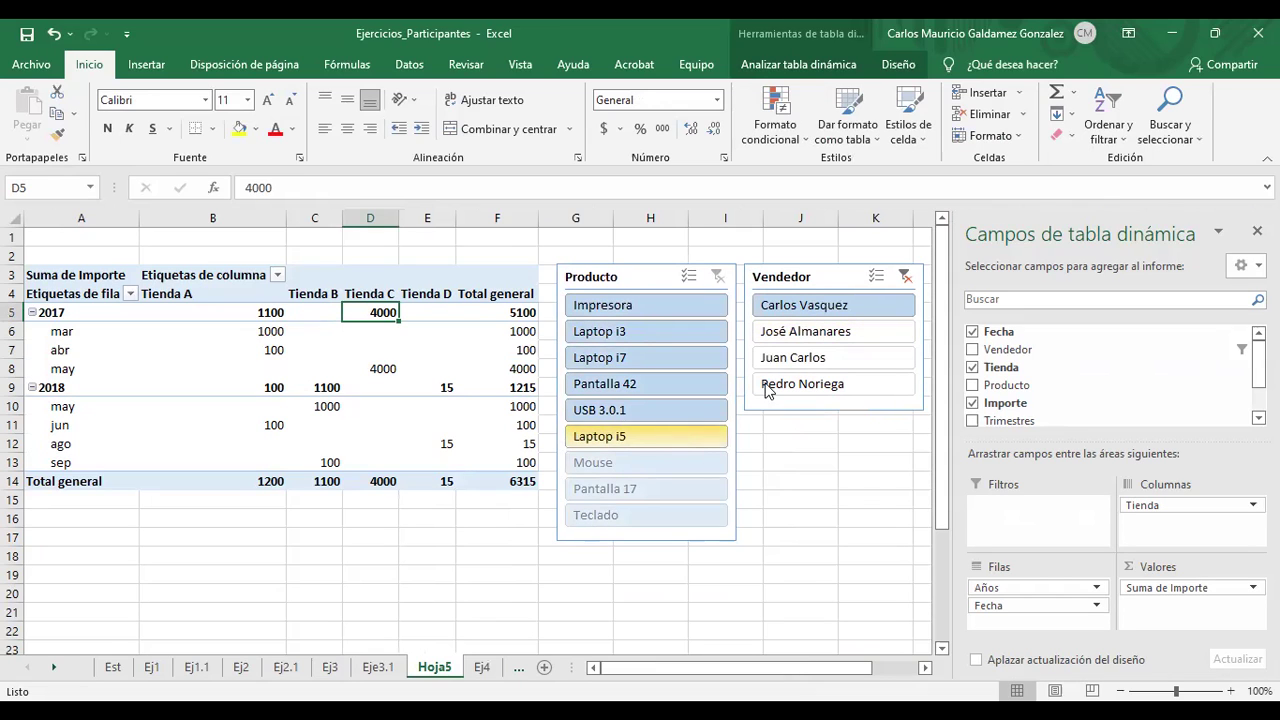
# Filter the pivot table by the second, third and fourth vendors in turn, and go back up to the first vendor
pyautogui.click(806, 333)
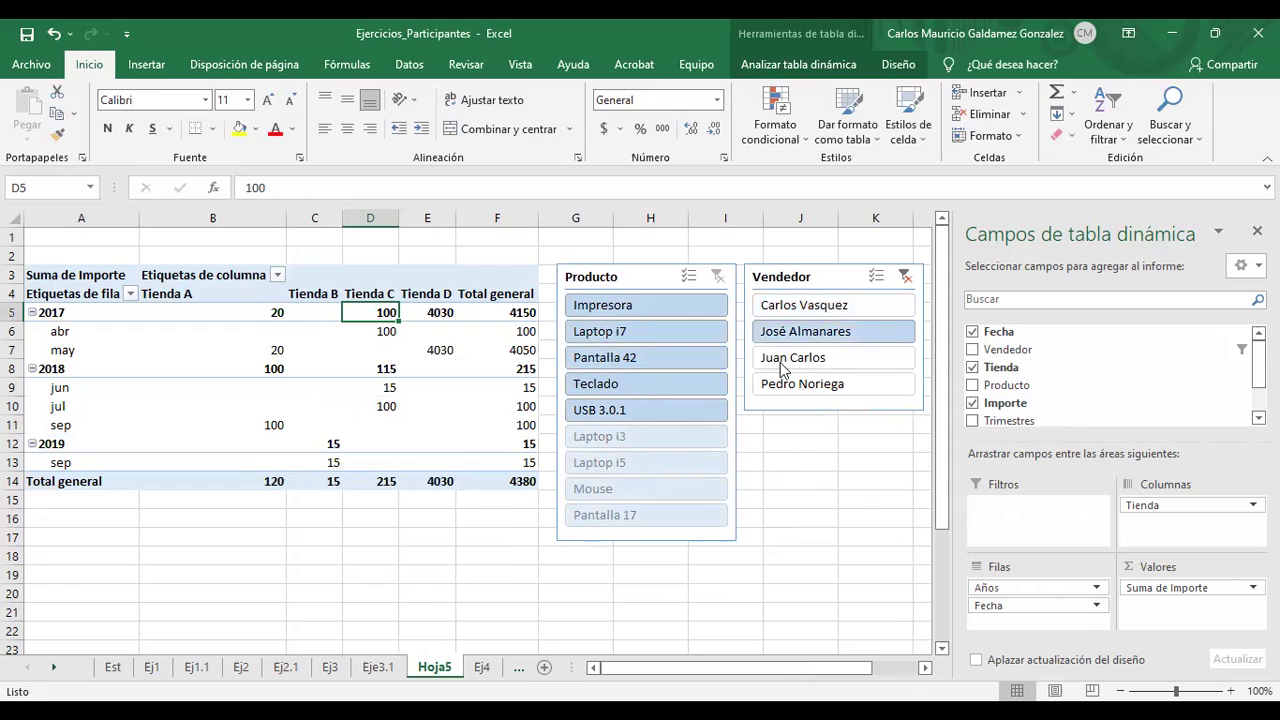
pyautogui.click(792, 362)
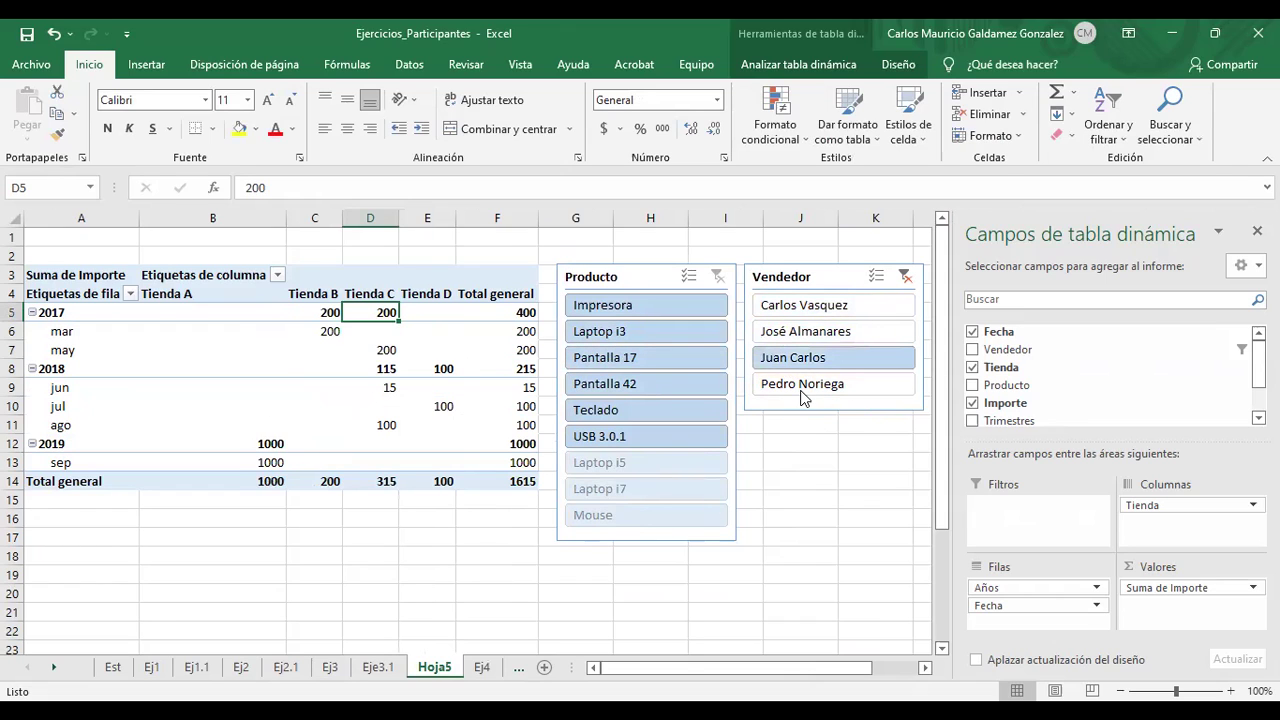
pyautogui.click(800, 388)
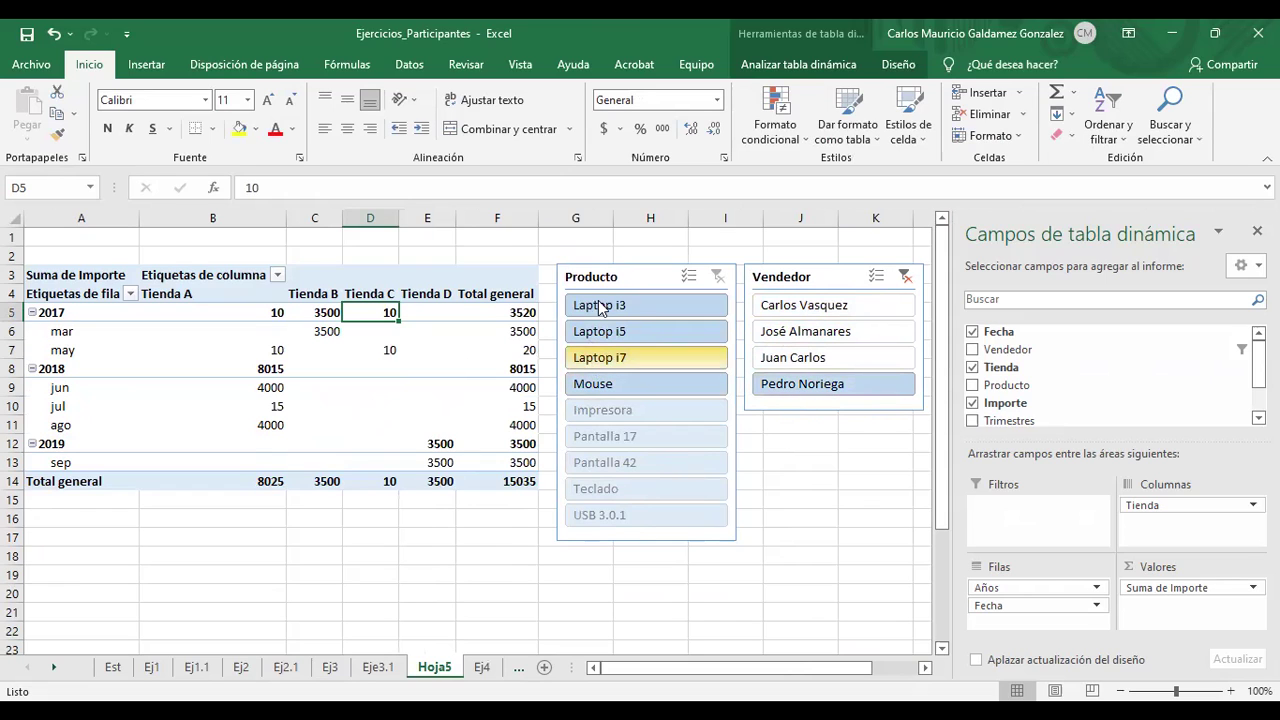
pyautogui.click(800, 363)
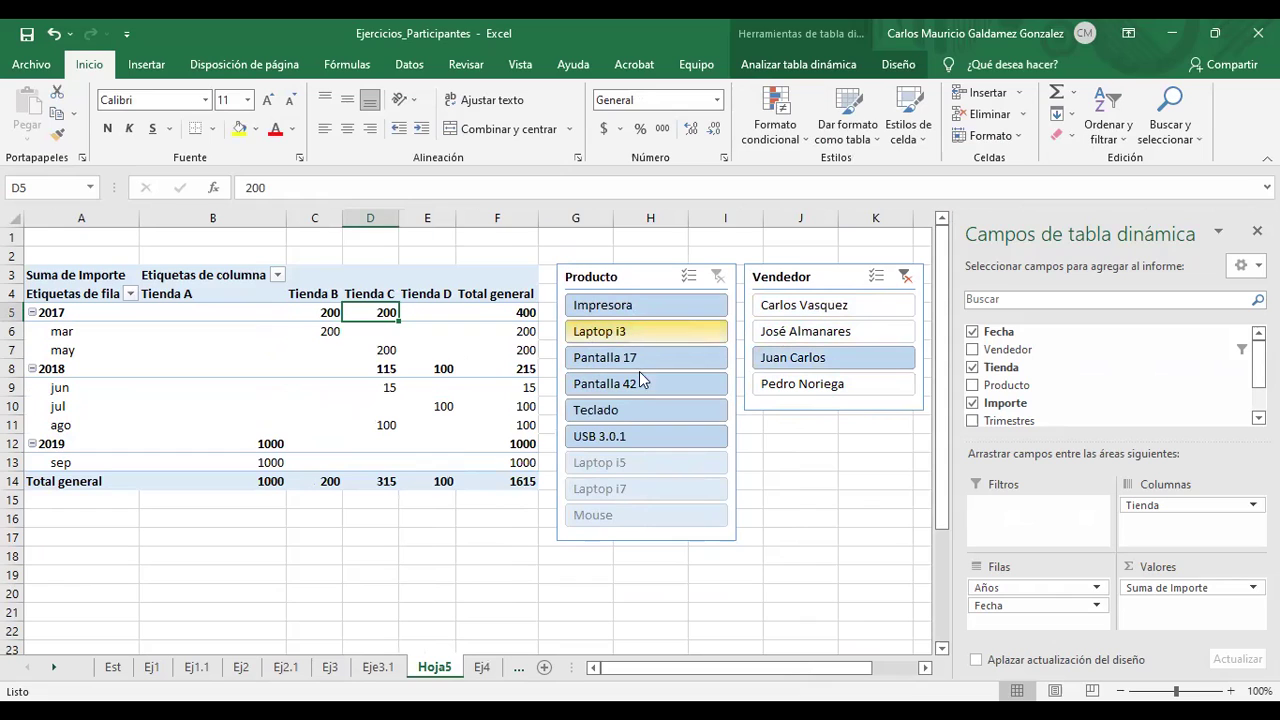
pyautogui.click(804, 336)
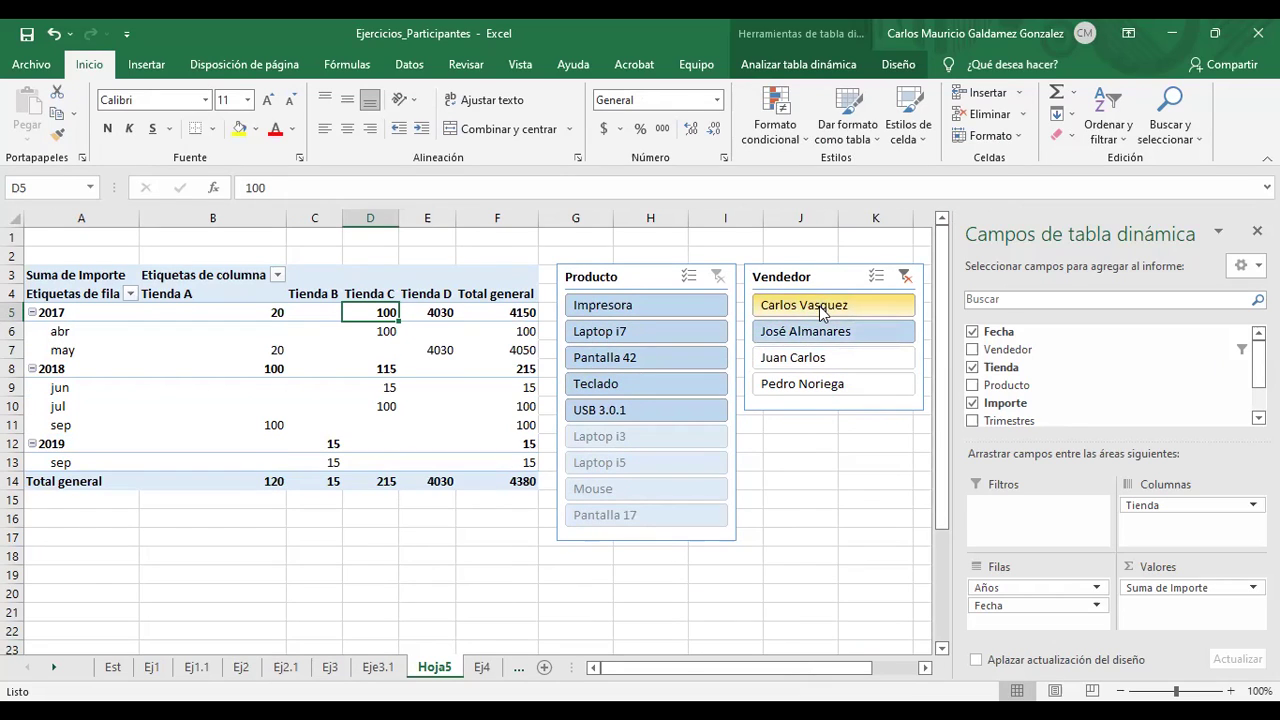
pyautogui.click(819, 306)
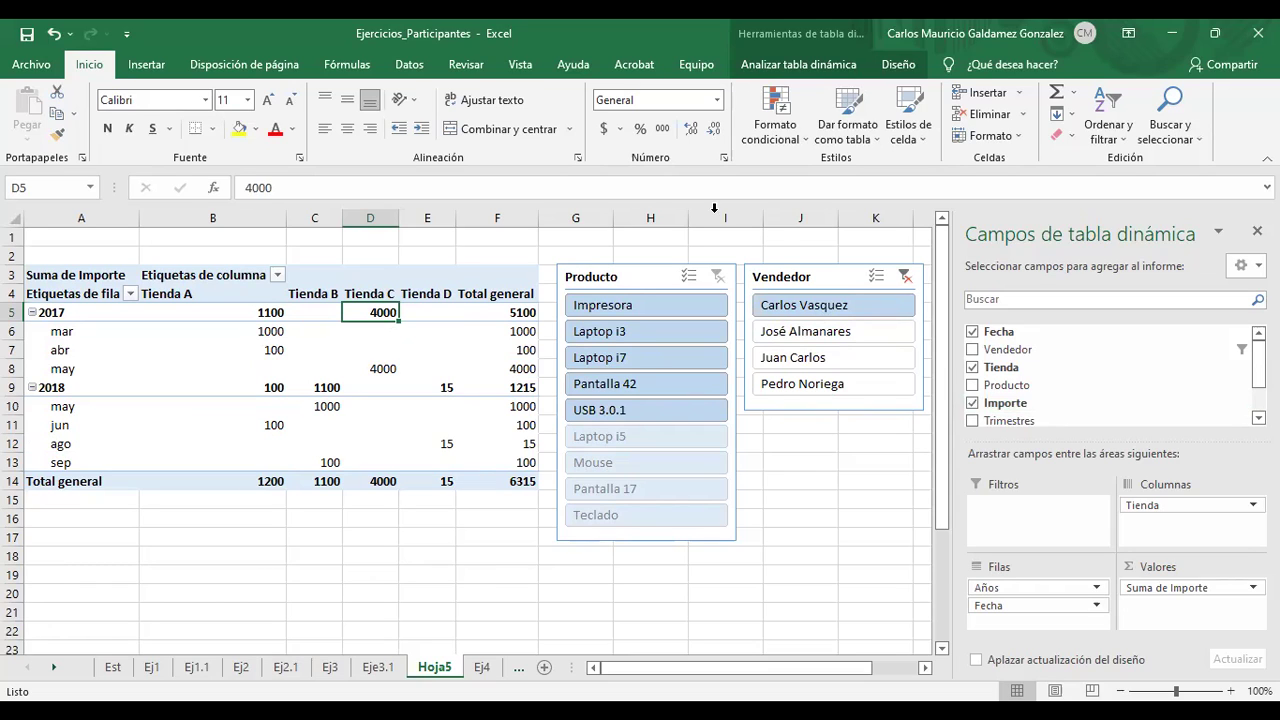
# Move the Producto and Vendedor slicers slightly closer to the pivot table
pyautogui.moveTo(646, 276); pyautogui.dragTo(632, 283)
pyautogui.moveTo(849, 277)
pyautogui.mouseDown()
pyautogui.moveTo(812, 280)
pyautogui.moveTo(836, 284)
pyautogui.mouseUp()
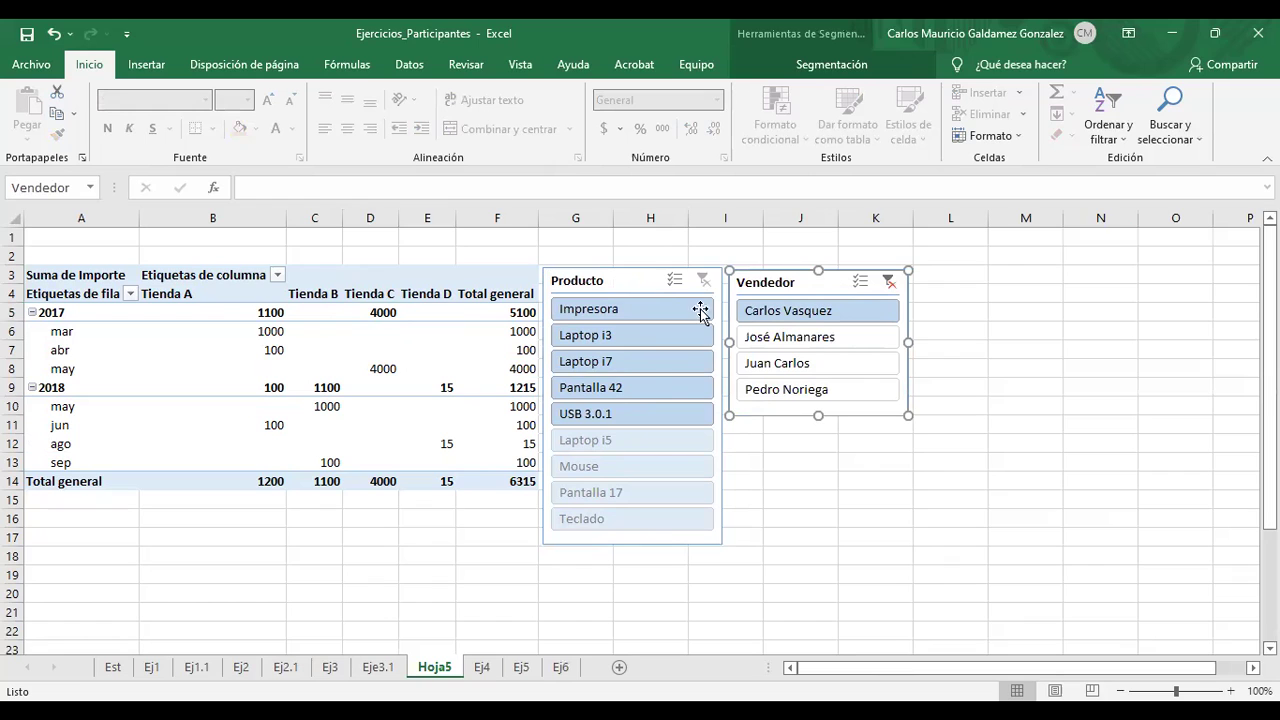
# Insert a slicer for the Fecha field and place it below the Vendedor slicer
pyautogui.click(490, 357)
pyautogui.click(782, 66)
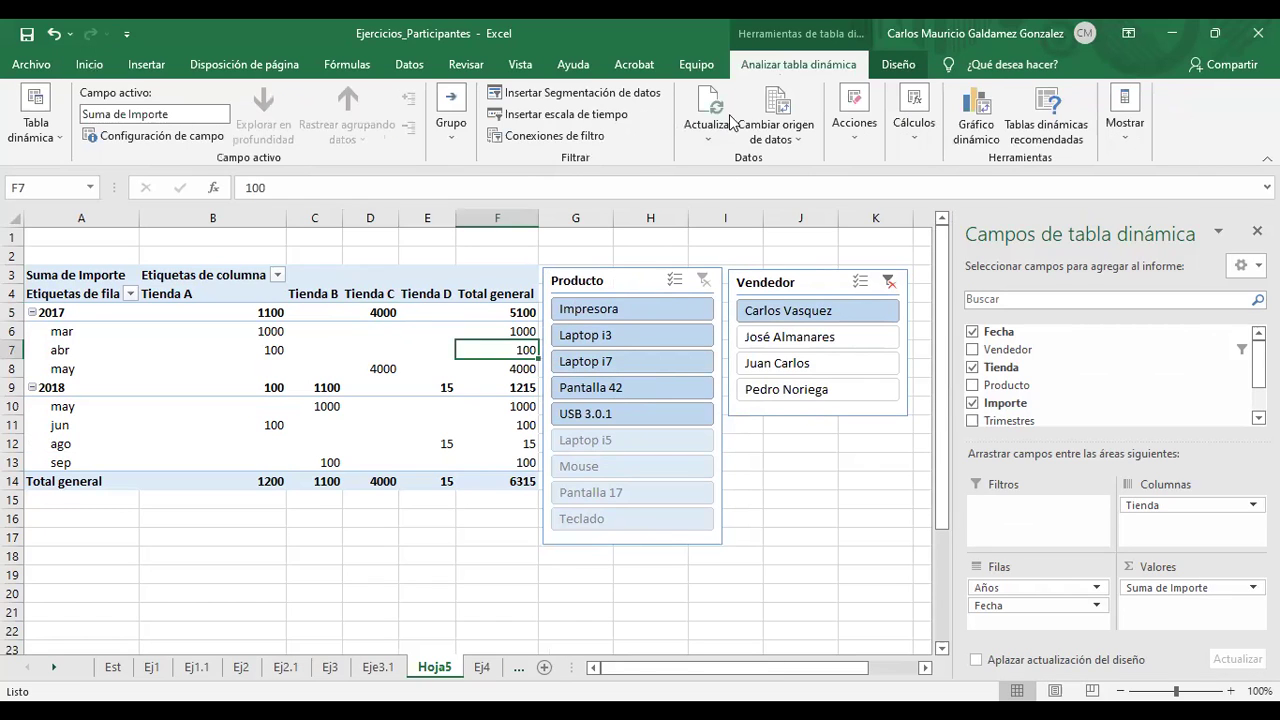
pyautogui.click(545, 93)
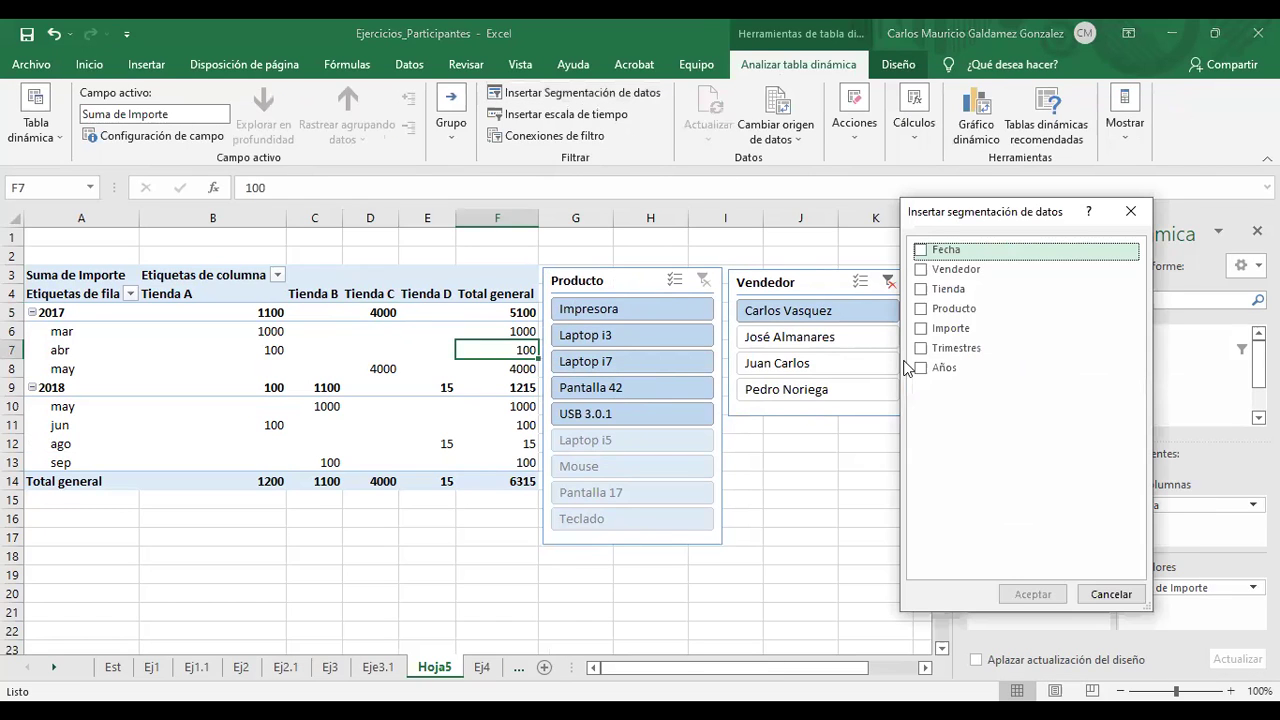
pyautogui.click(922, 252)
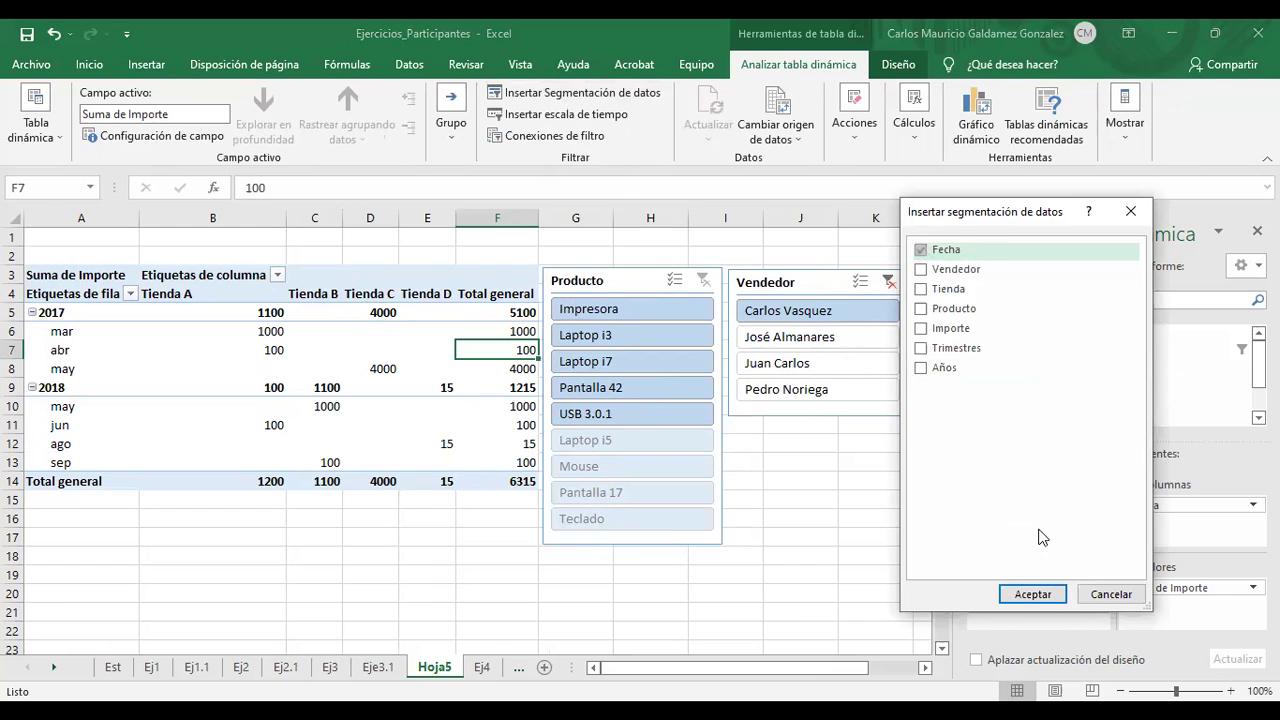
pyautogui.click(1036, 594)
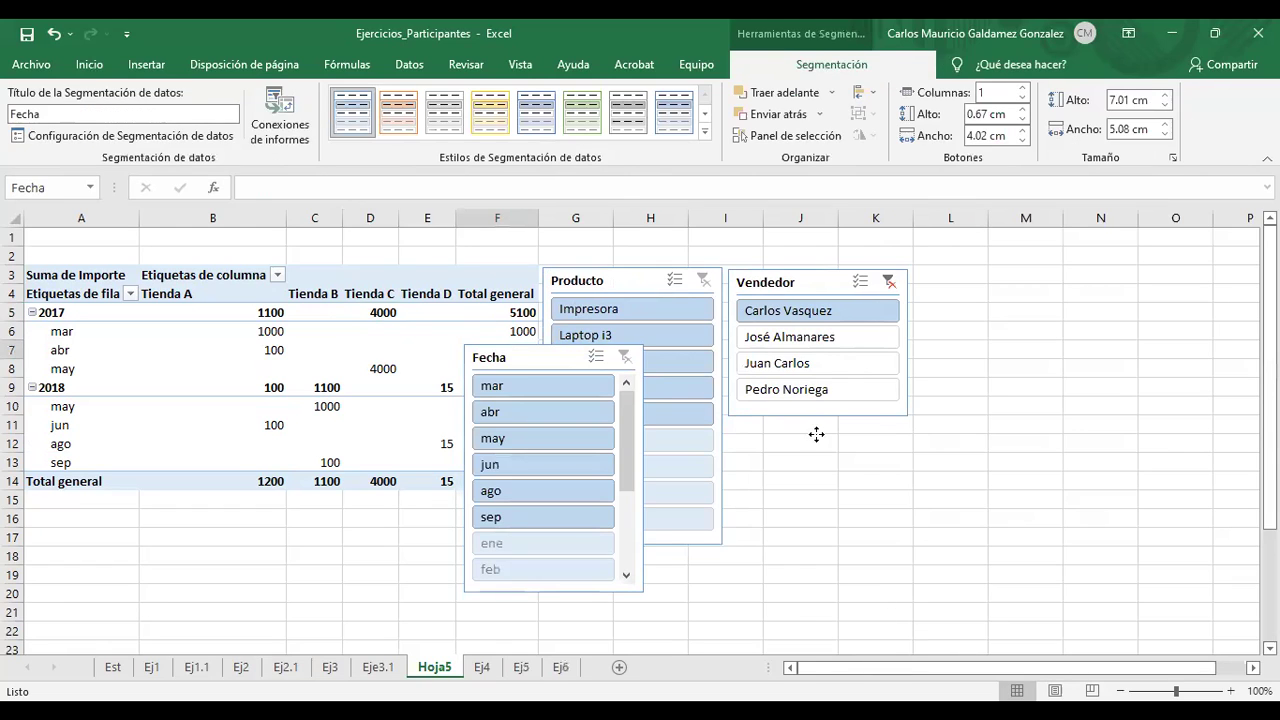
pyautogui.moveTo(817, 434); pyautogui.dragTo(820, 434)
# Filter the pivot table with the Fecha slicer by mar, nov, oct, jul and feb, one month at a time
pyautogui.click(795, 471)
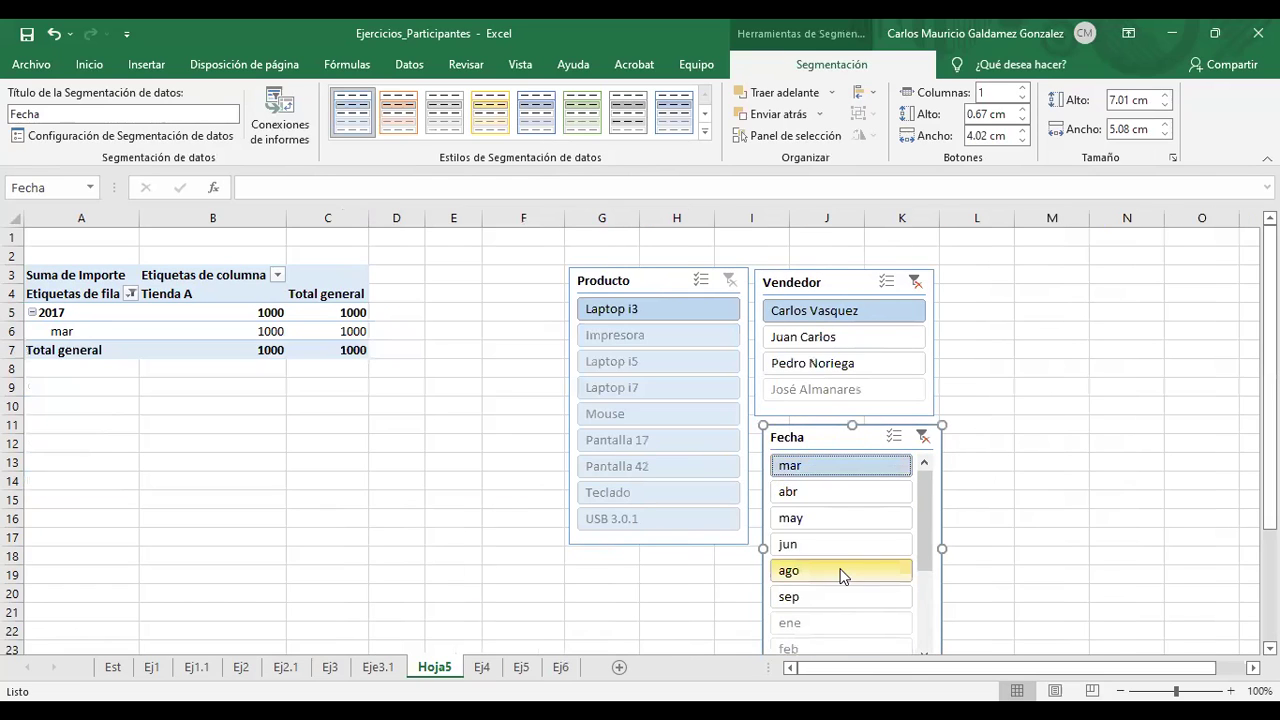
pyautogui.scroll(-2, 821, 596)
pyautogui.click(817, 566)
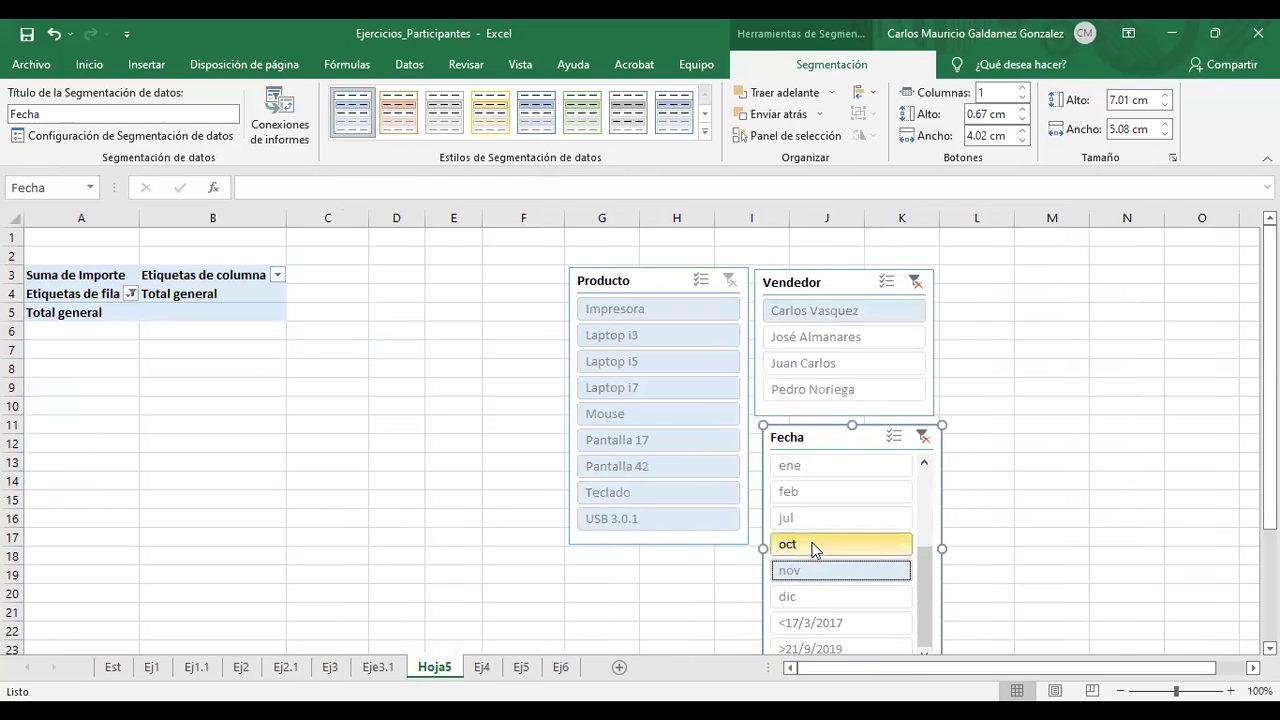
pyautogui.click(813, 545)
pyautogui.click(814, 518)
pyautogui.click(810, 489)
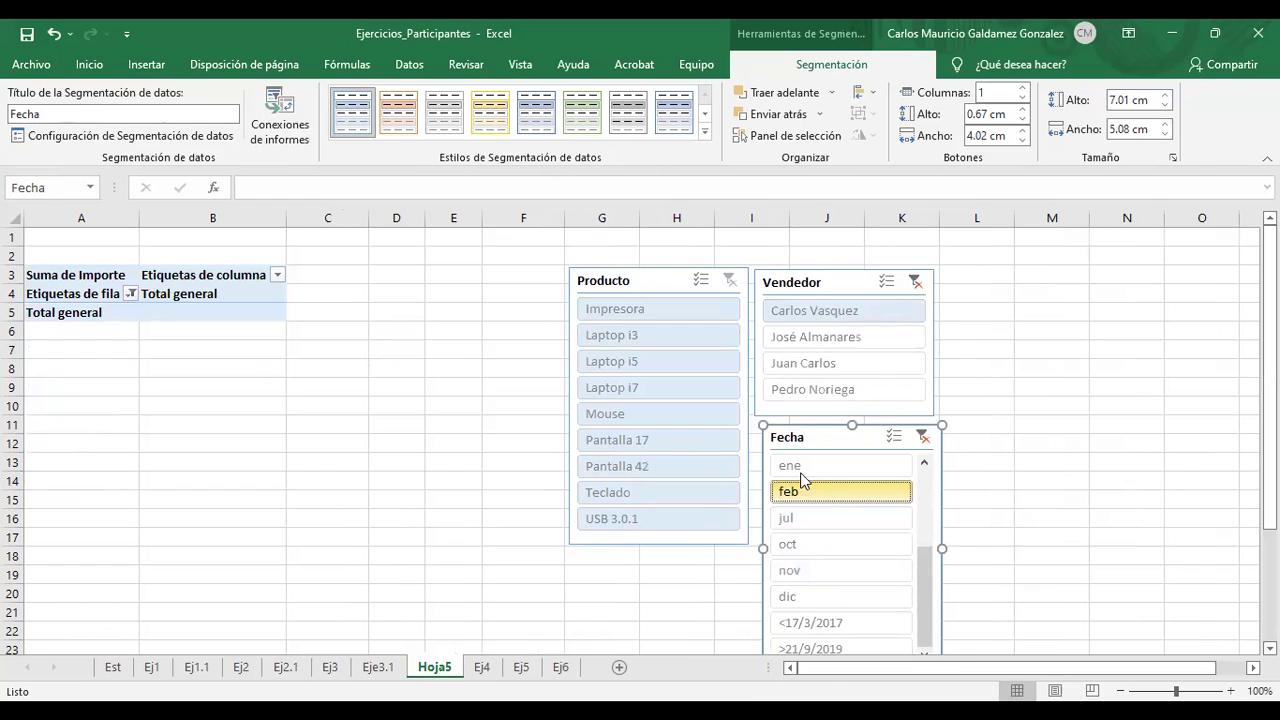
# Filter the pivot table by single months in the Fecha slicer, going from sep through ago, jun, may and abr to mar
pyautogui.scroll(2, 838, 540)
pyautogui.click(830, 598)
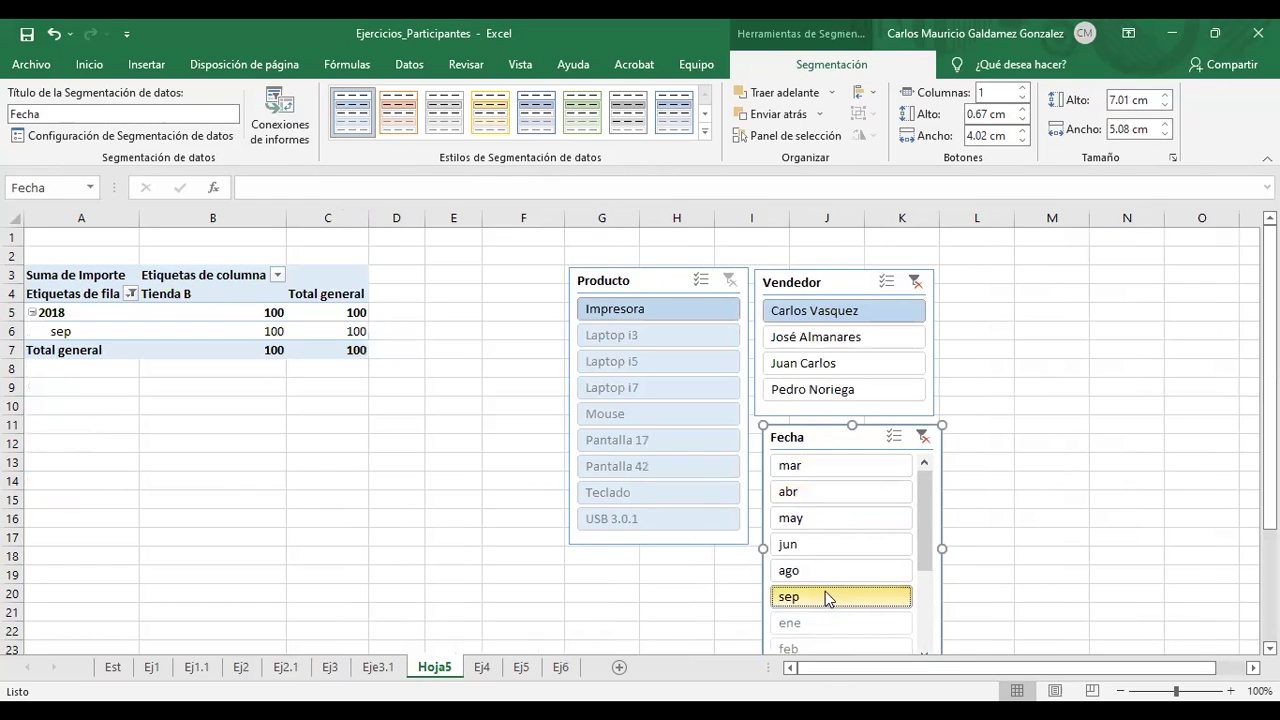
pyautogui.click(810, 572)
pyautogui.click(808, 544)
pyautogui.click(807, 518)
pyautogui.click(808, 491)
pyautogui.click(815, 465)
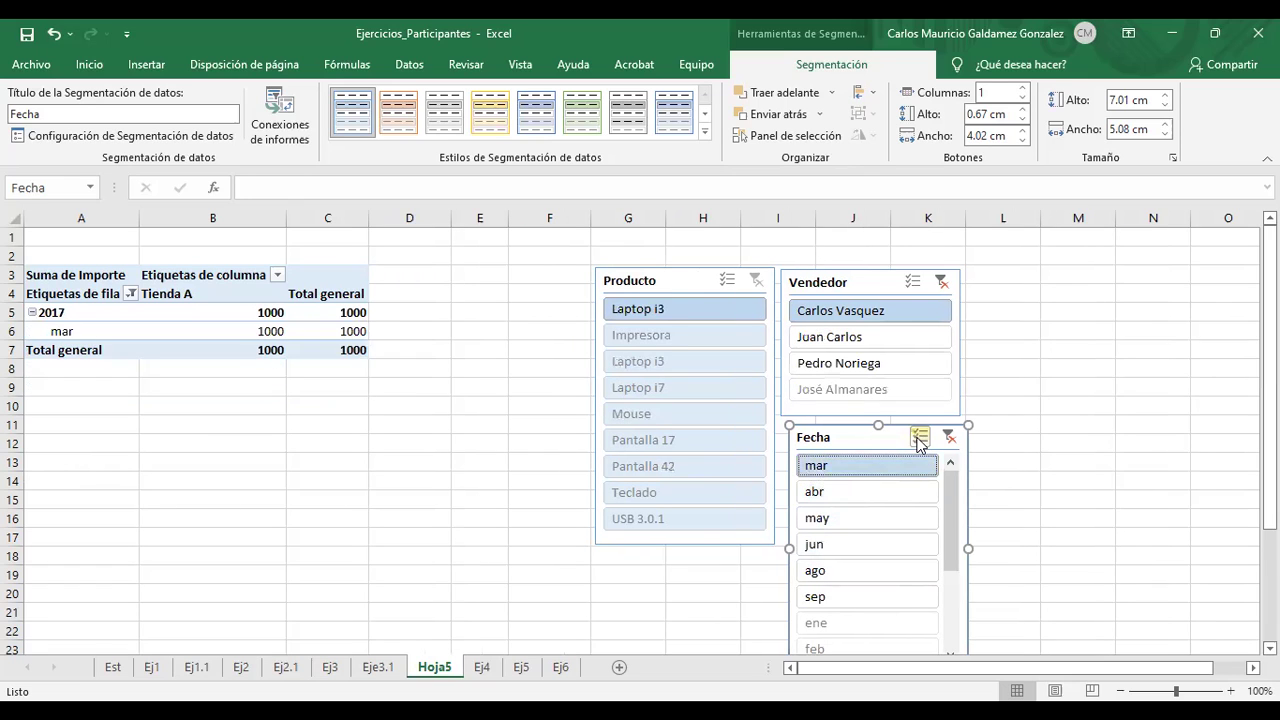
# Enable multiple selection in the Fecha slicer and clear the filters of the Fecha and Vendedor slicers
pyautogui.click(922, 437)
pyautogui.click(950, 437)
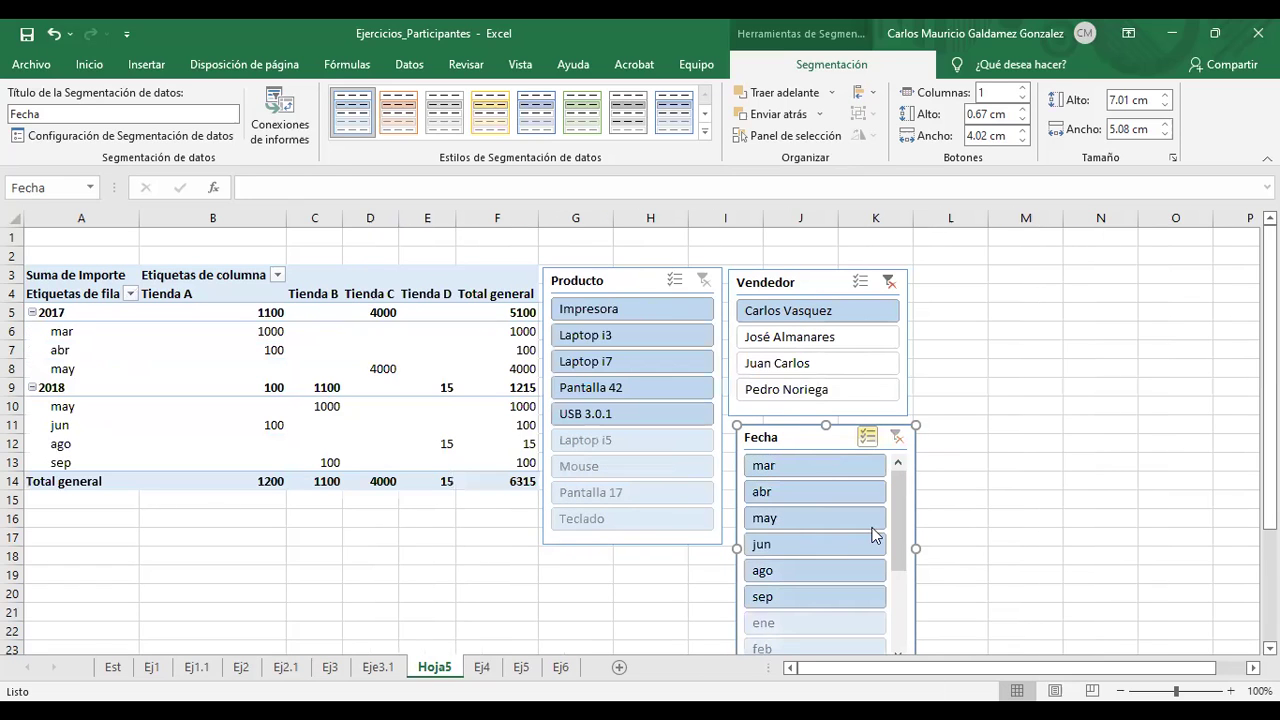
pyautogui.click(966, 460)
pyautogui.click(889, 282)
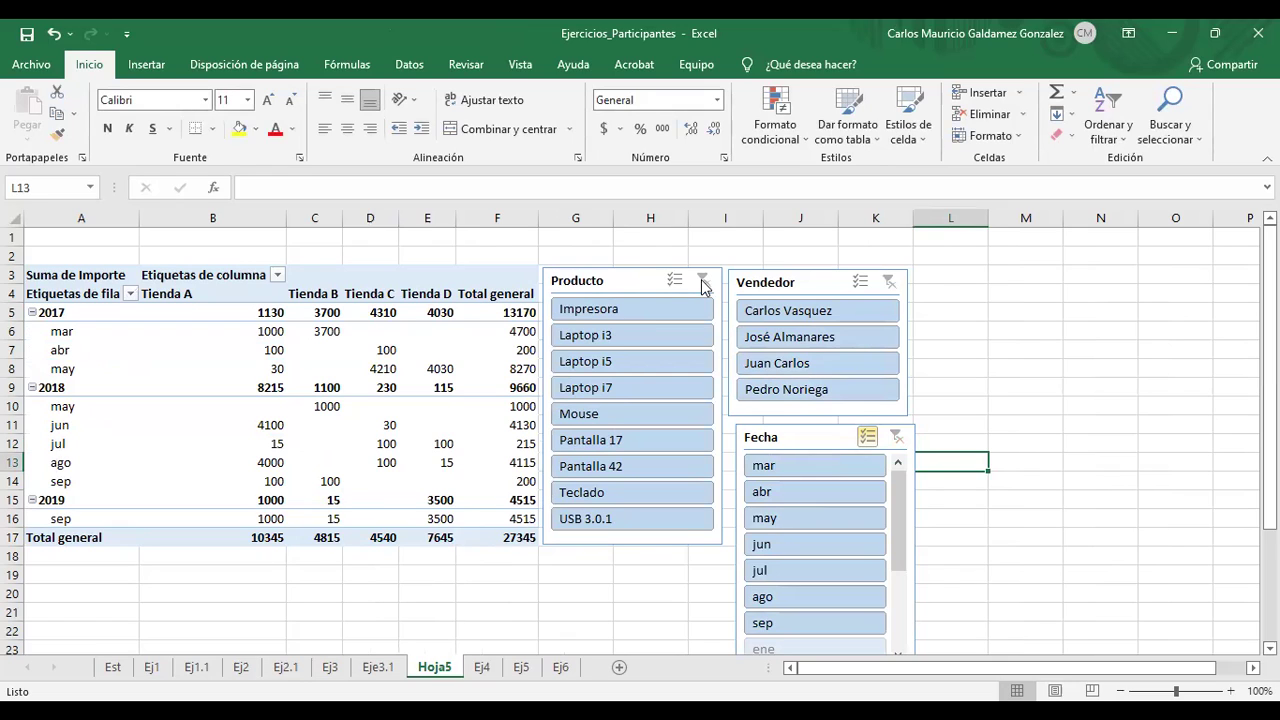
pyautogui.click(702, 285)
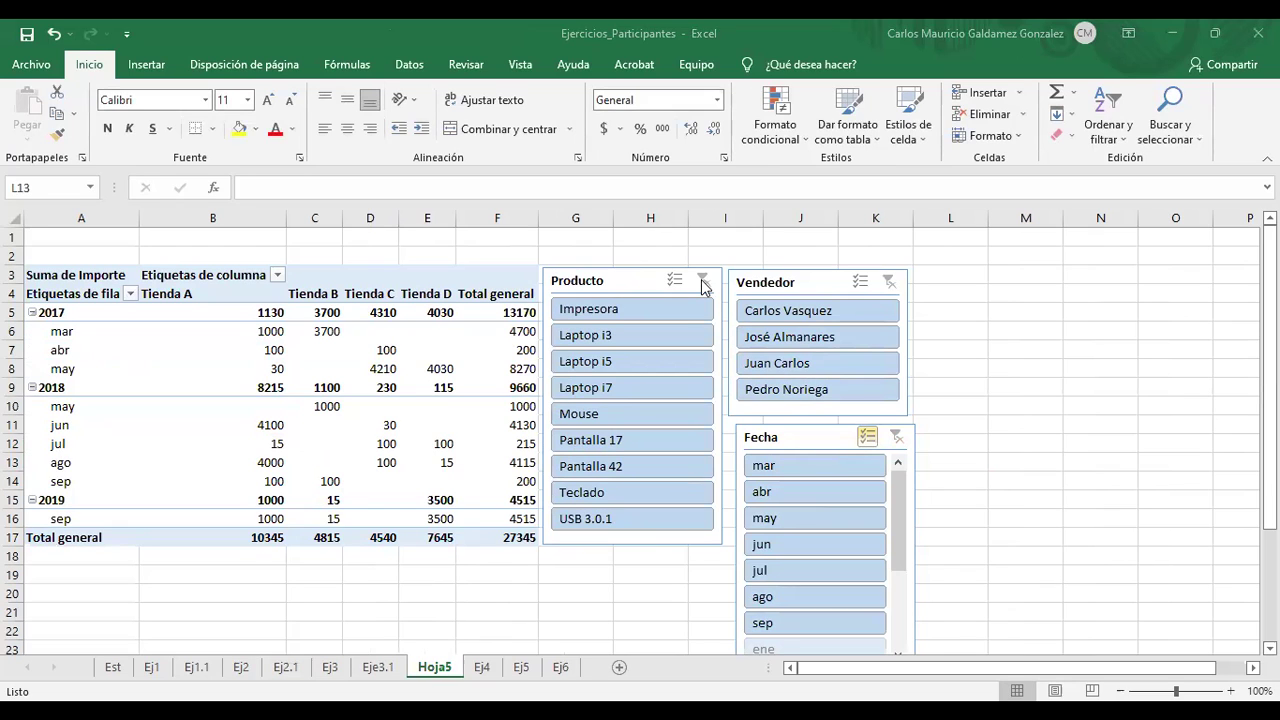
pyautogui.click(490, 294)
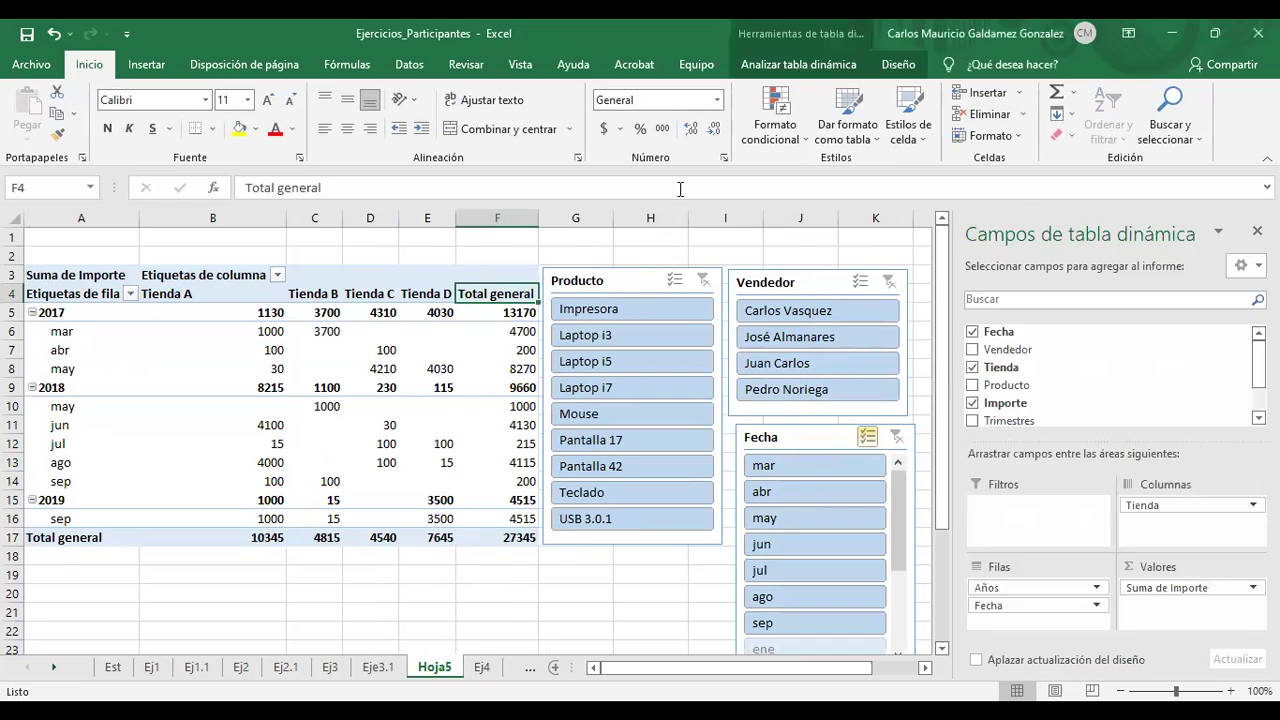
pyautogui.click(806, 69)
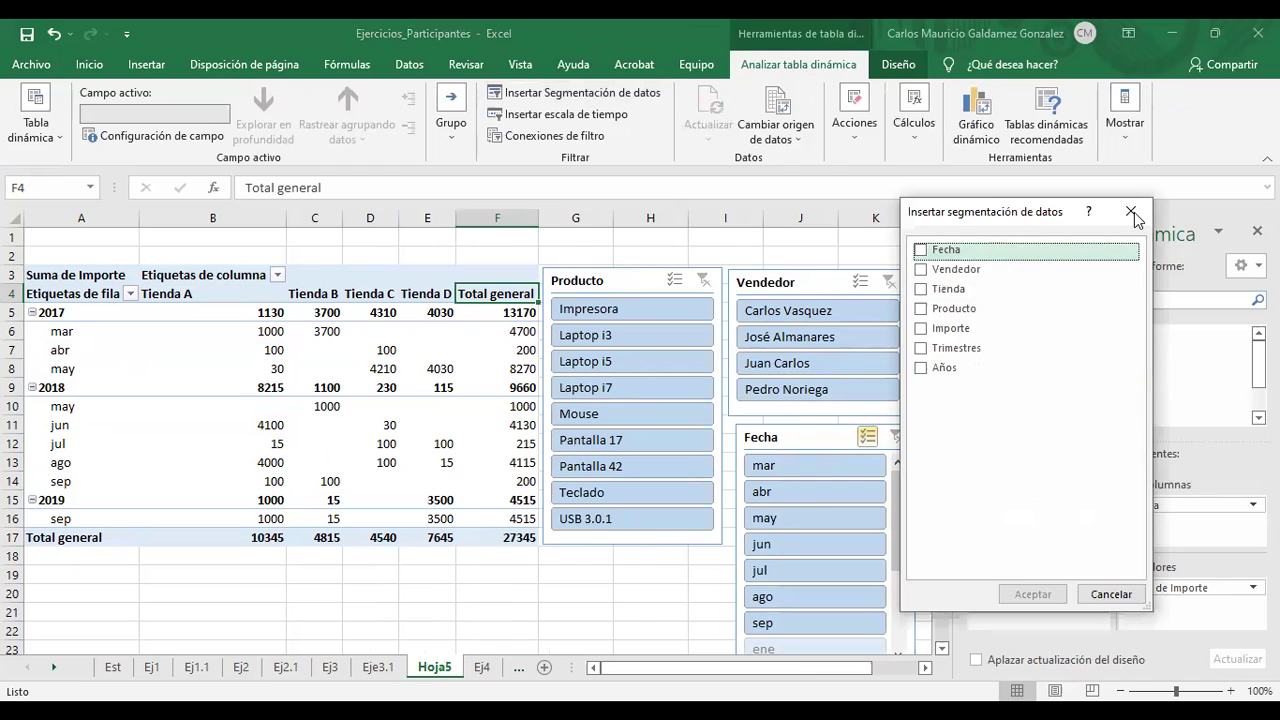
pyautogui.click(1131, 212)
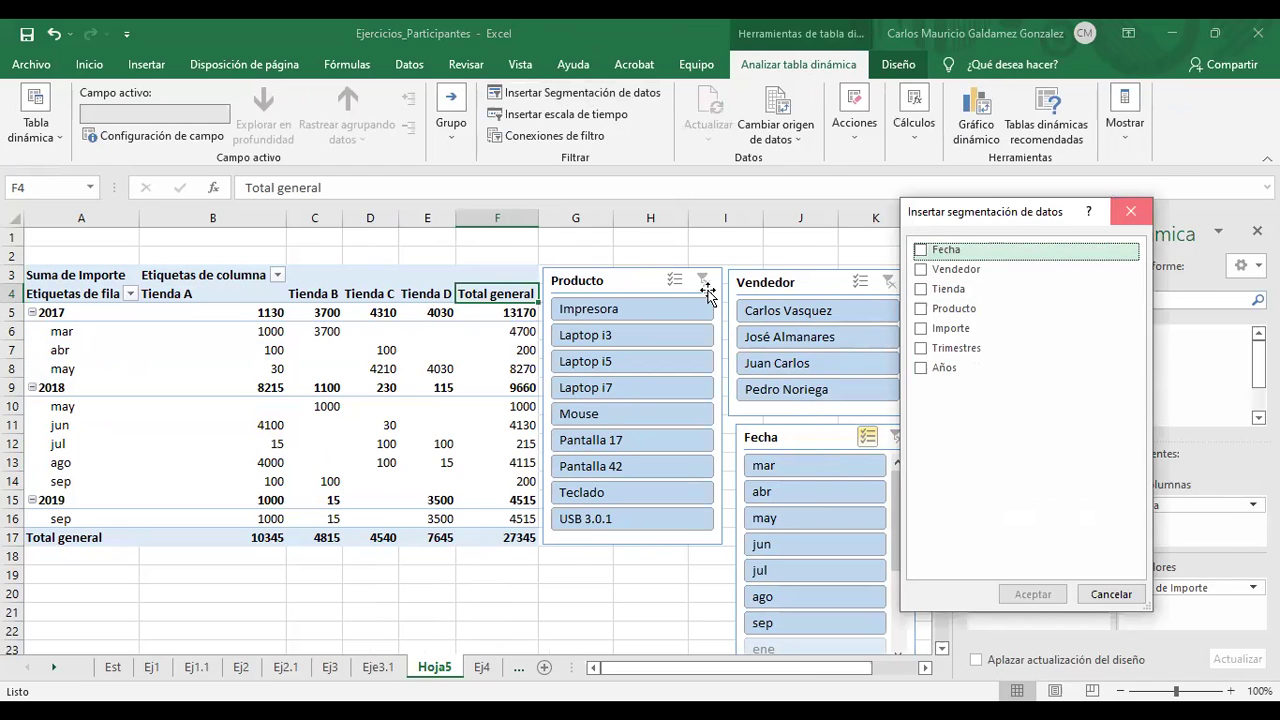
# Delete the Producto, Vendedor and Fecha slicers from the sheet
pyautogui.moveTo(632, 278); pyautogui.dragTo(640, 330)
pyautogui.hotkey('ctrl', 'z')
pyautogui.hotkey('ctrl', 'z')
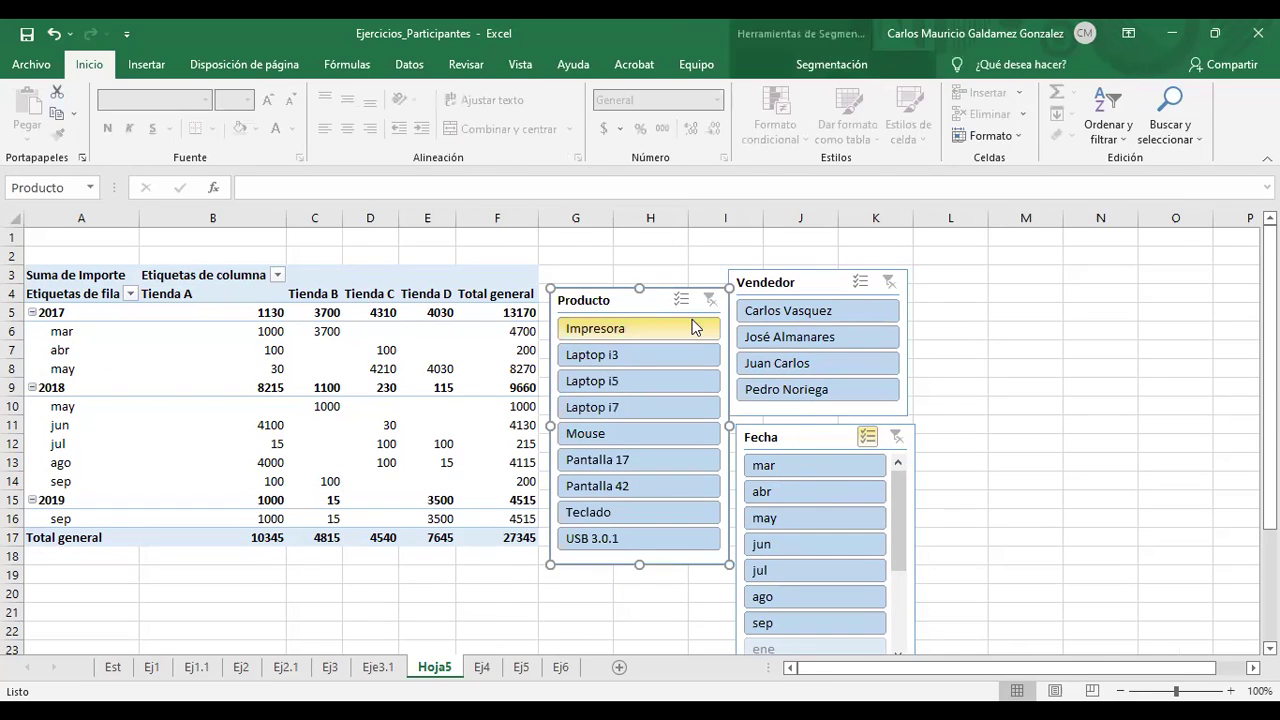
pyautogui.click(818, 281)
pyautogui.press('Delete')
pyautogui.click(789, 430)
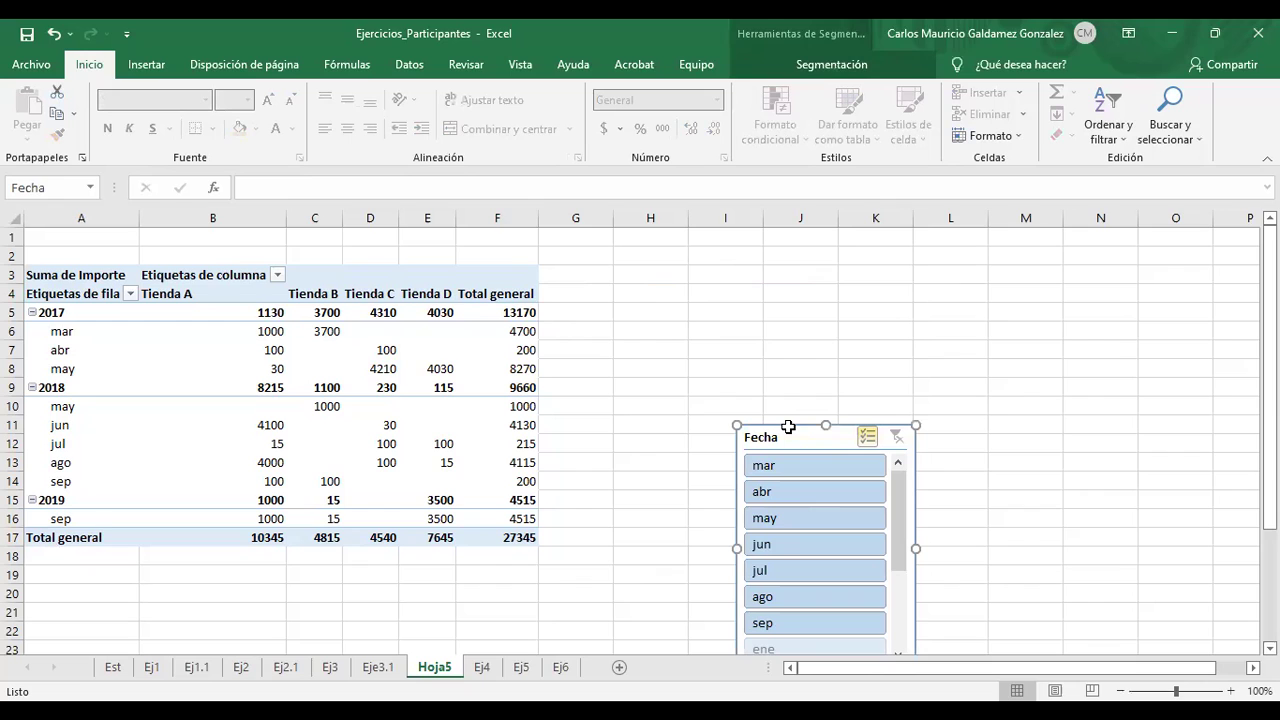
pyautogui.press('Delete')
pyautogui.click(794, 440)
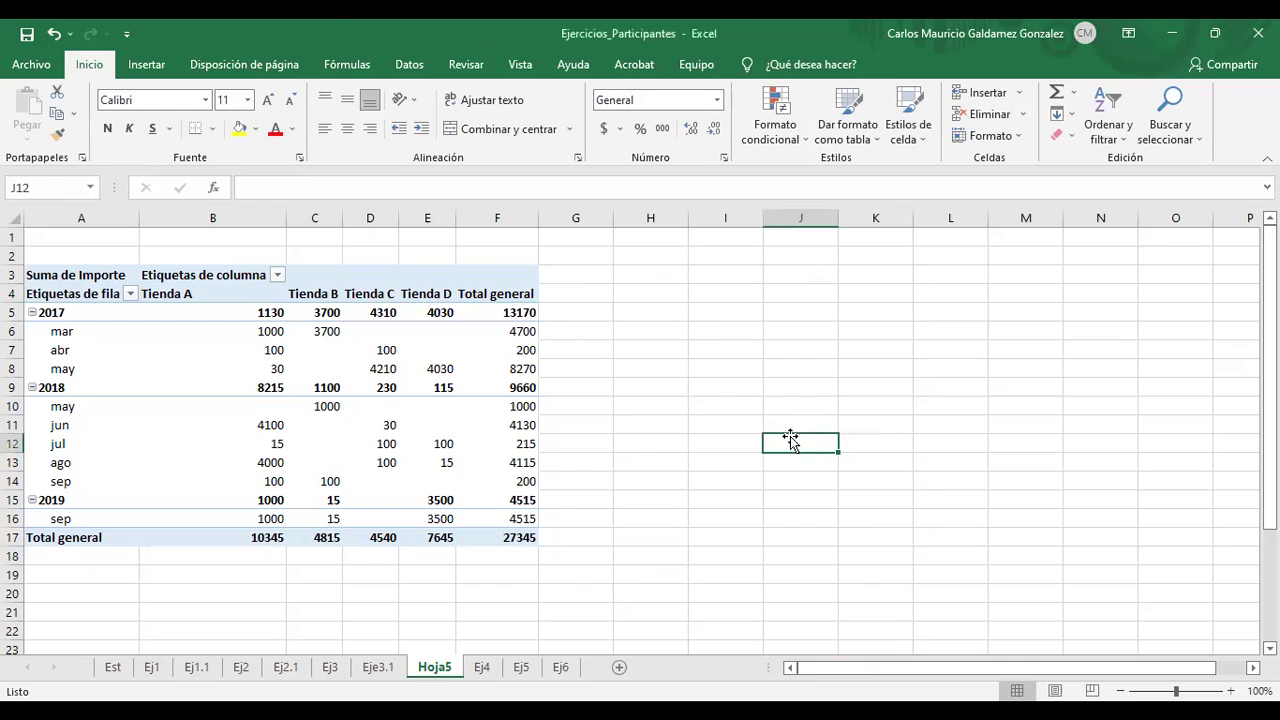
# Insert a slicer for the Vendedor field and place it just right of the pivot table
pyautogui.click(436, 310)
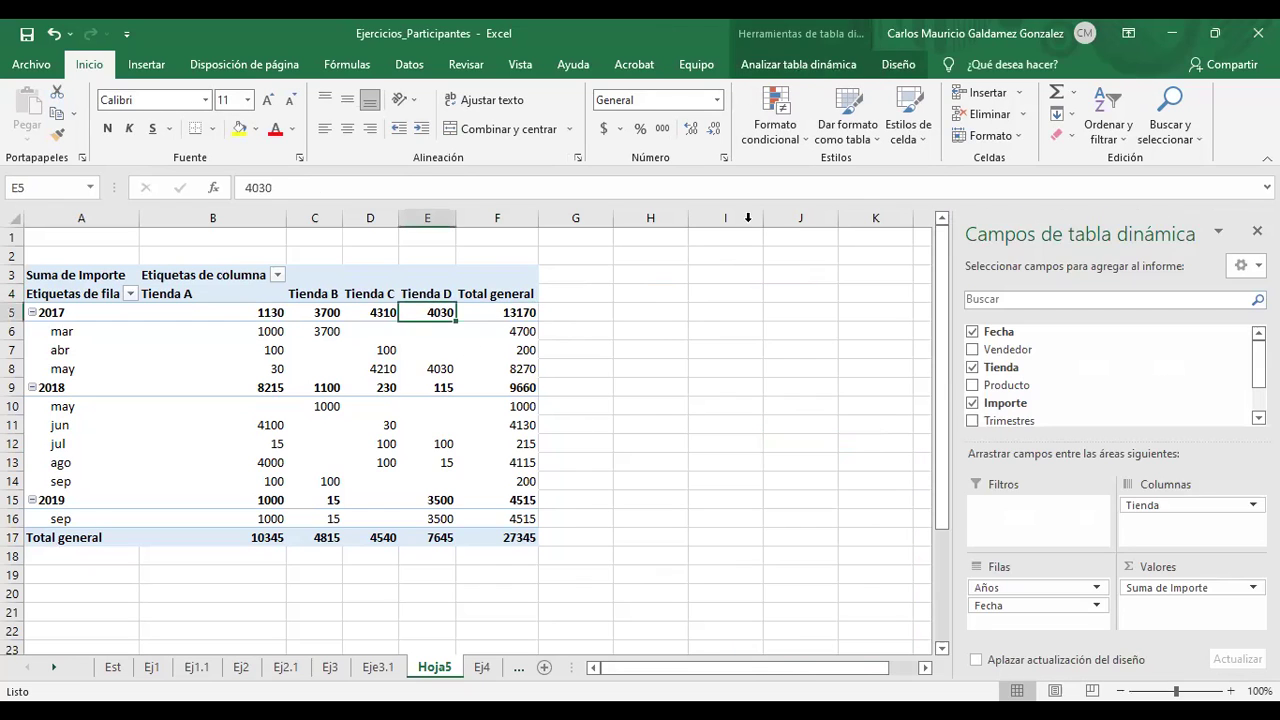
pyautogui.click(777, 68)
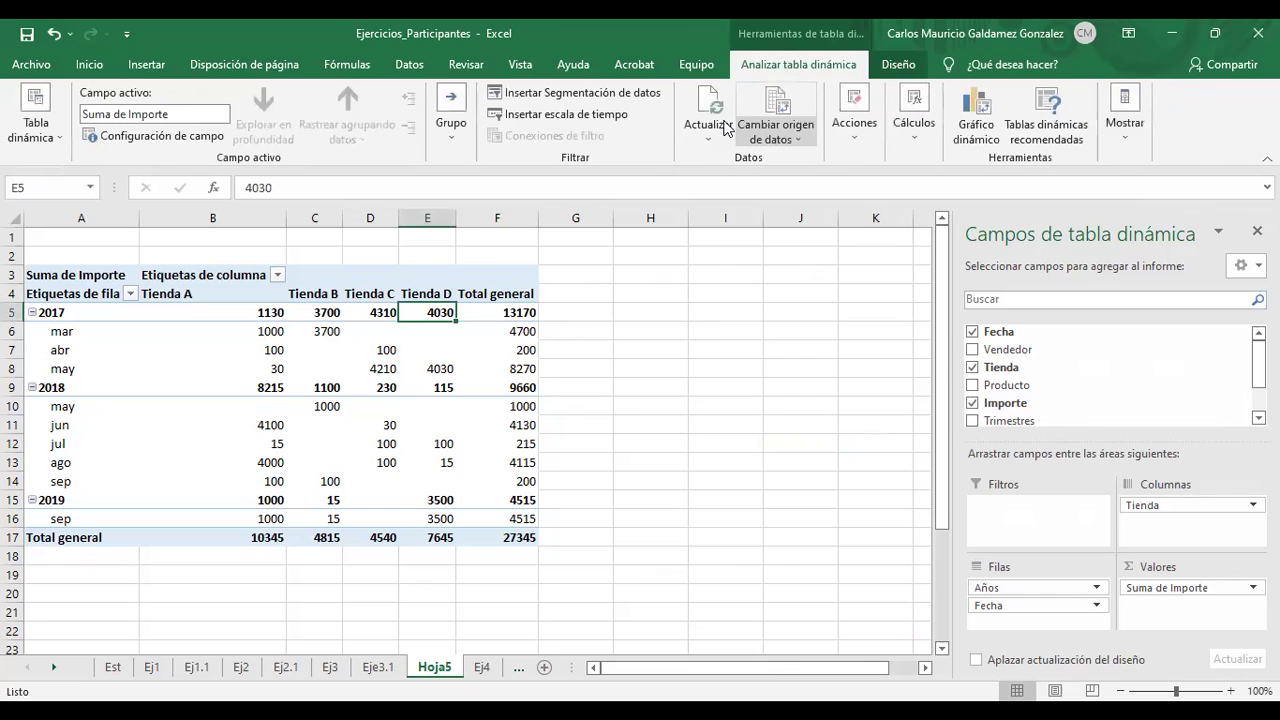
pyautogui.click(549, 102)
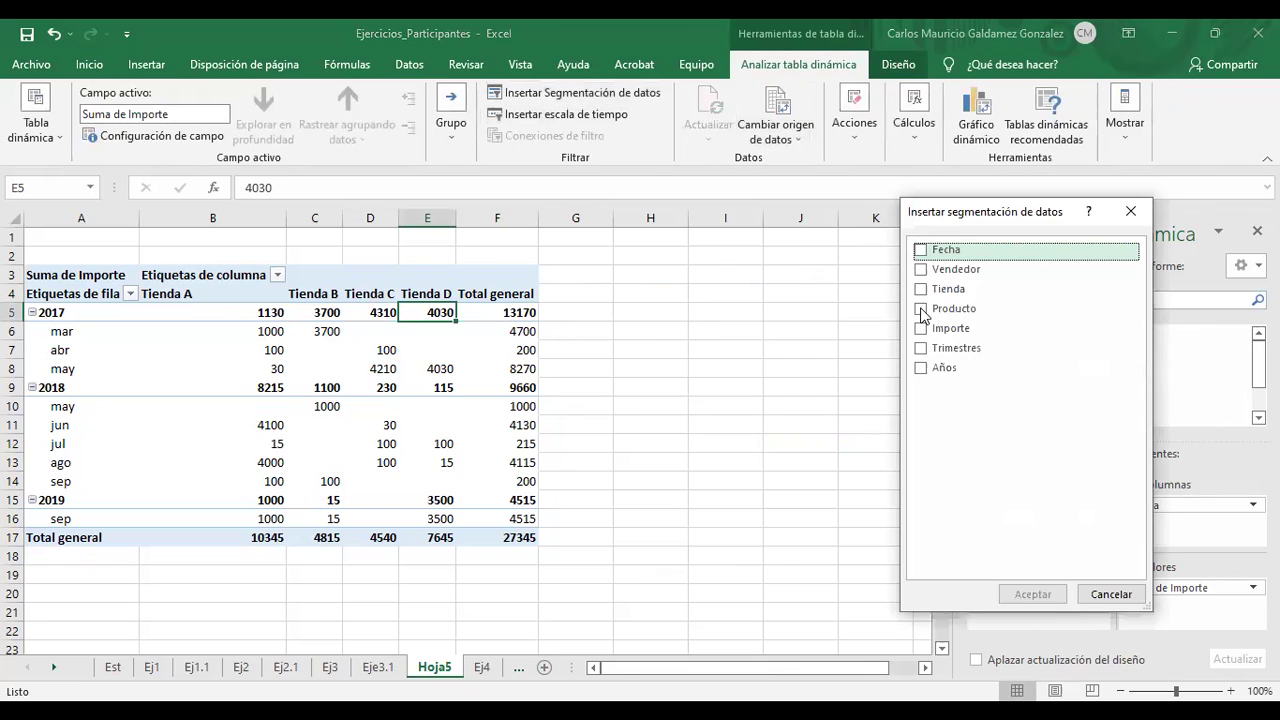
pyautogui.click(920, 270)
pyautogui.click(1060, 594)
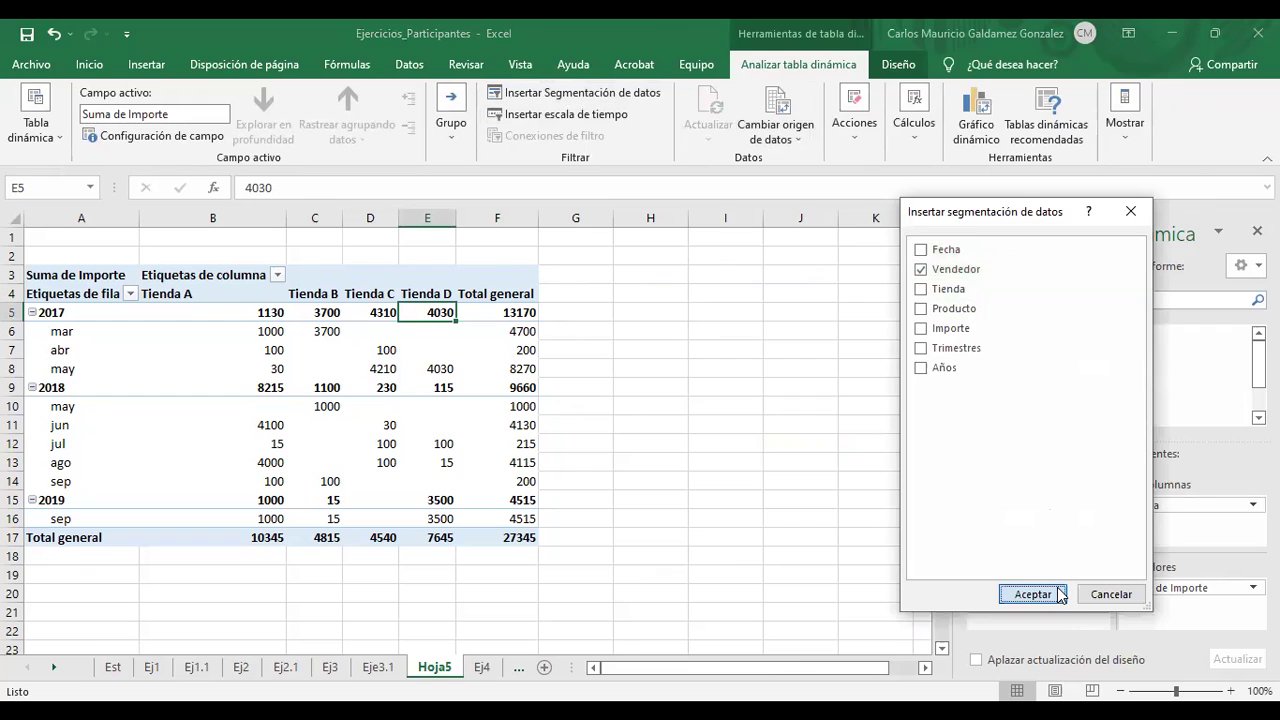
pyautogui.moveTo(497, 340); pyautogui.dragTo(654, 285)
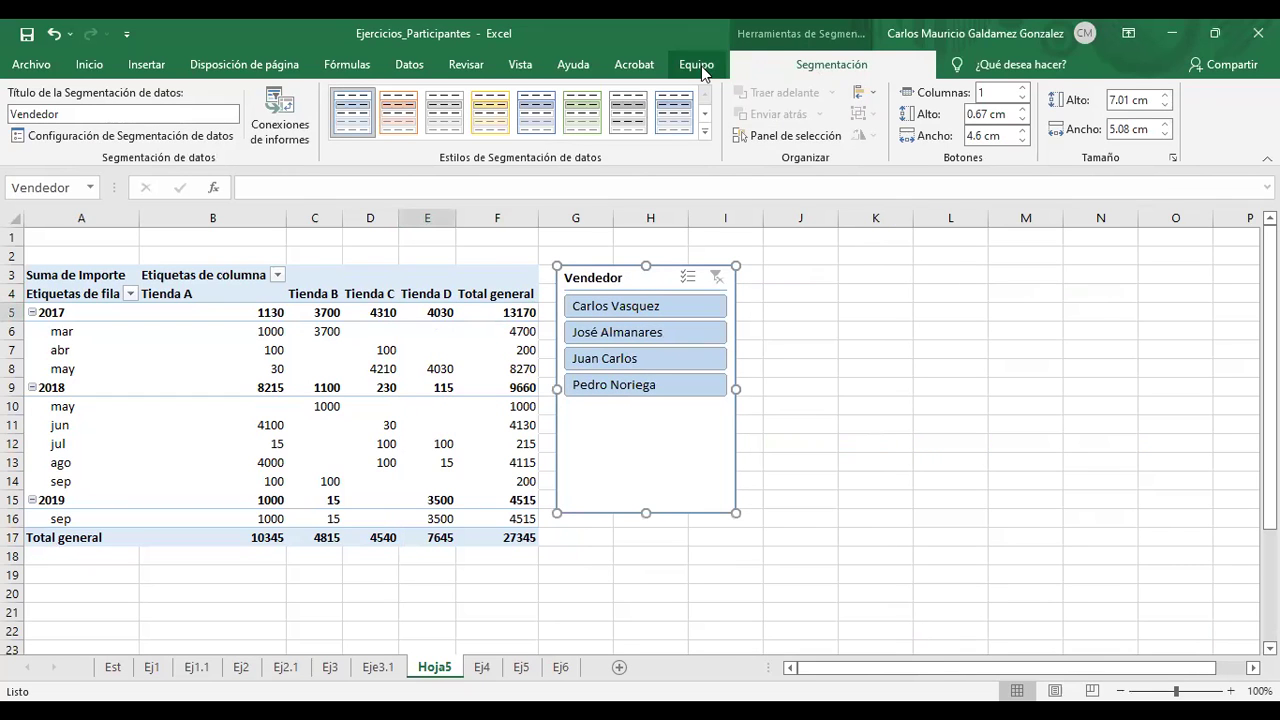
# Insert a timeline for the Fecha field, place it beside the Vendedor slicer and widen it to about 11.93 cm
pyautogui.click(492, 326)
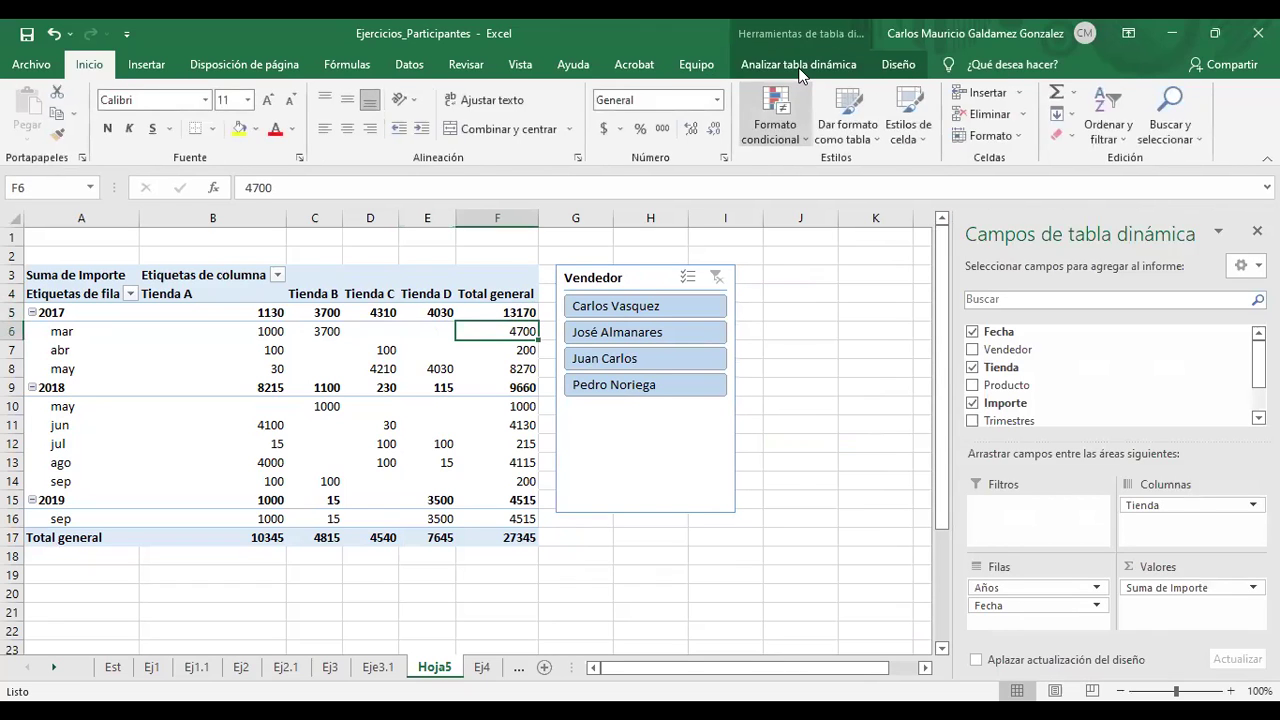
pyautogui.click(800, 66)
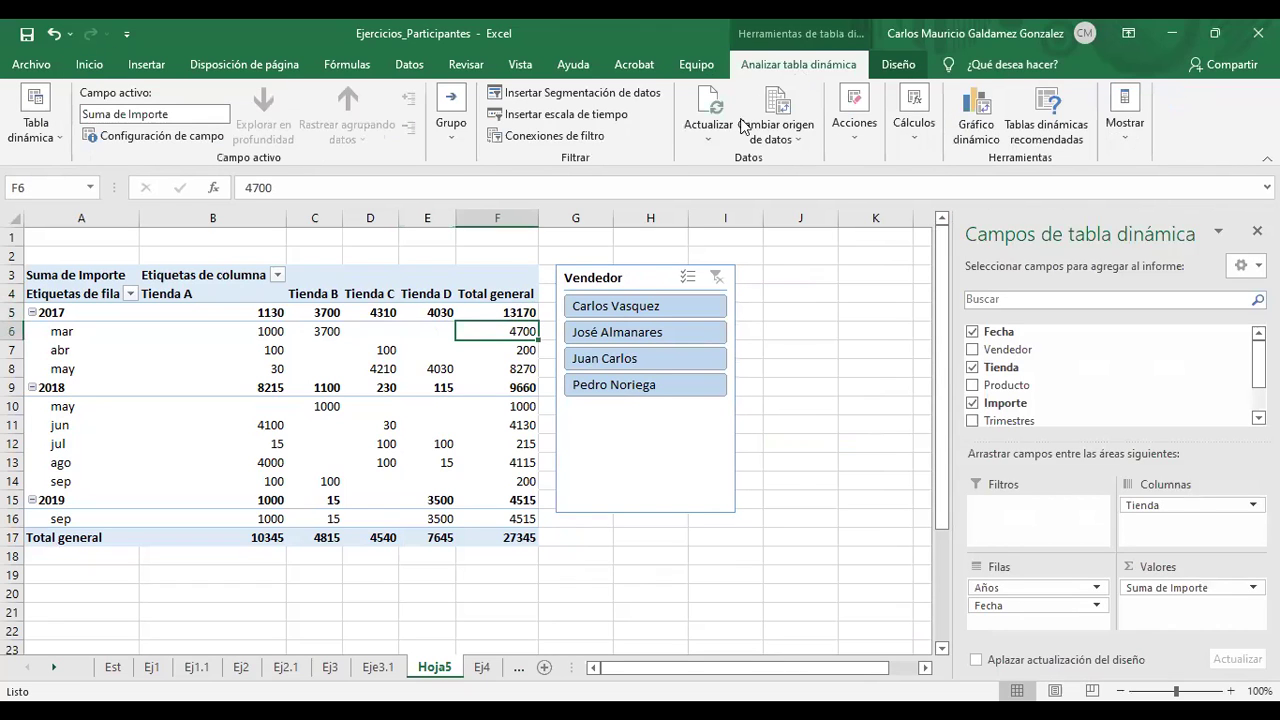
pyautogui.click(535, 113)
pyautogui.click(926, 321)
pyautogui.click(1025, 523)
pyautogui.moveTo(554, 391); pyautogui.dragTo(984, 268)
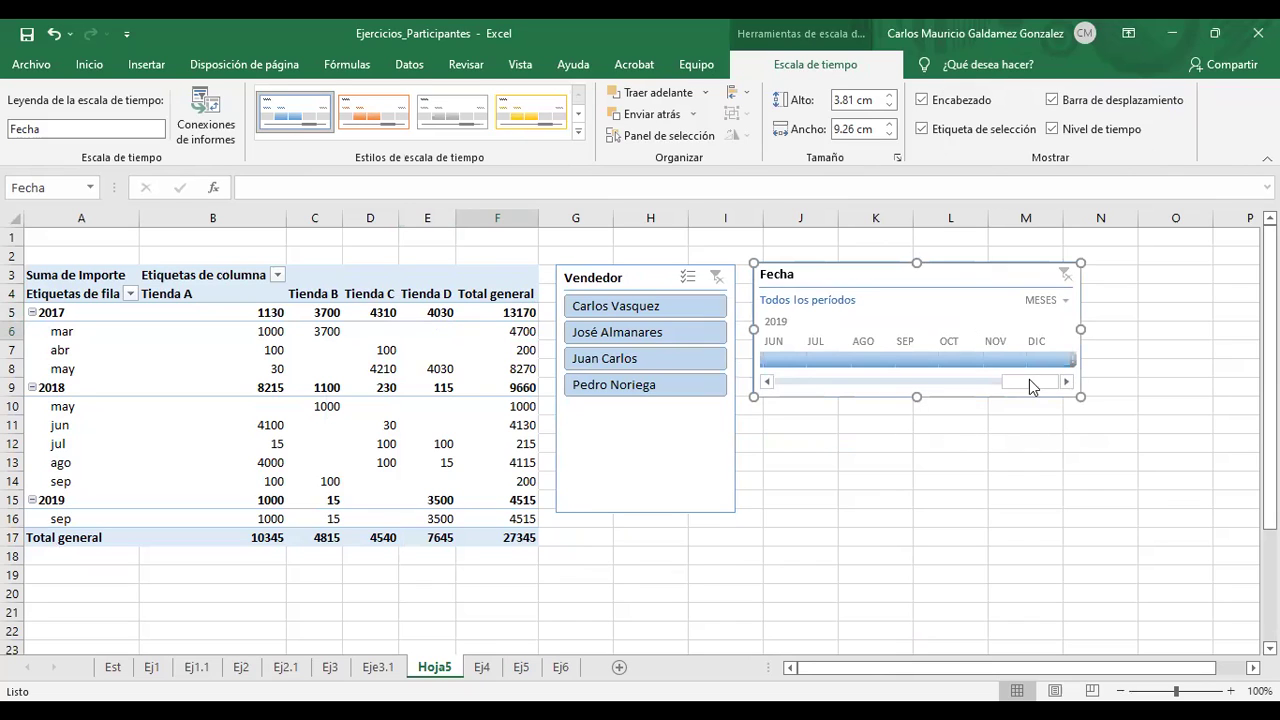
pyautogui.moveTo(1080, 329); pyautogui.dragTo(1174, 330)
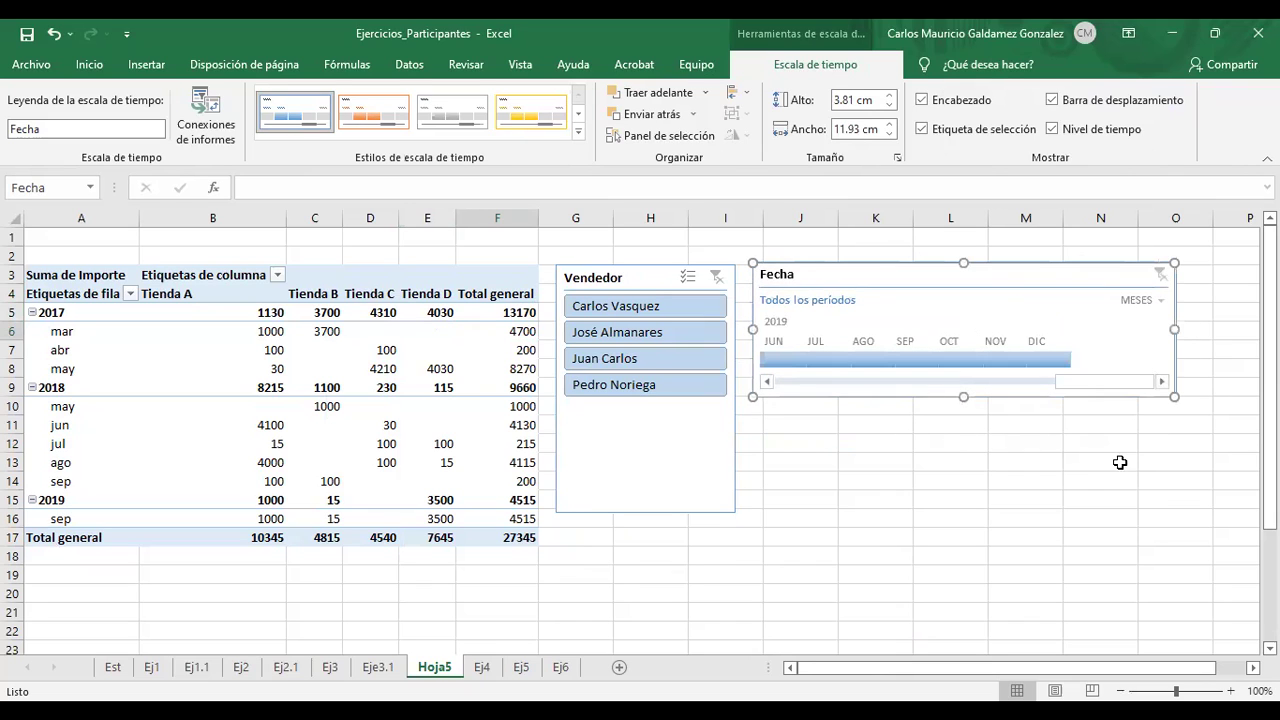
# Filter the pivot table with the Fecha timeline by single months from jun 2019 through dic 2019
pyautogui.click(786, 360)
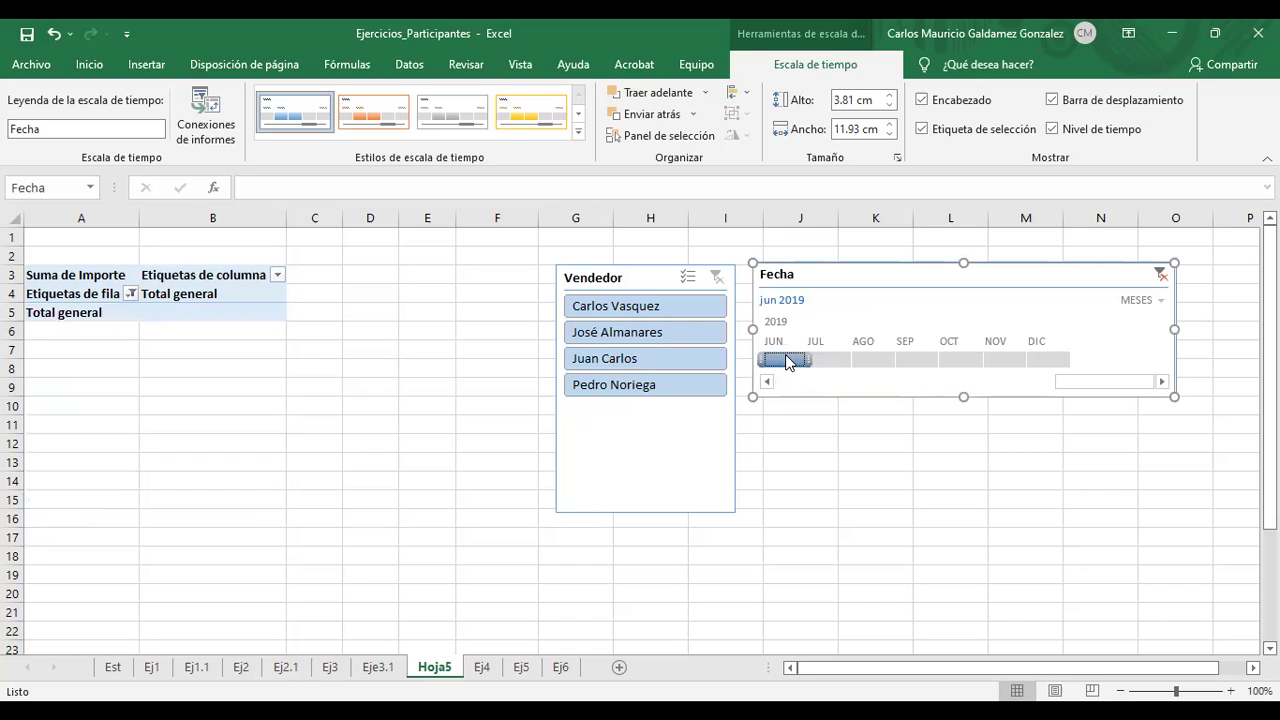
pyautogui.click(826, 362)
pyautogui.click(879, 360)
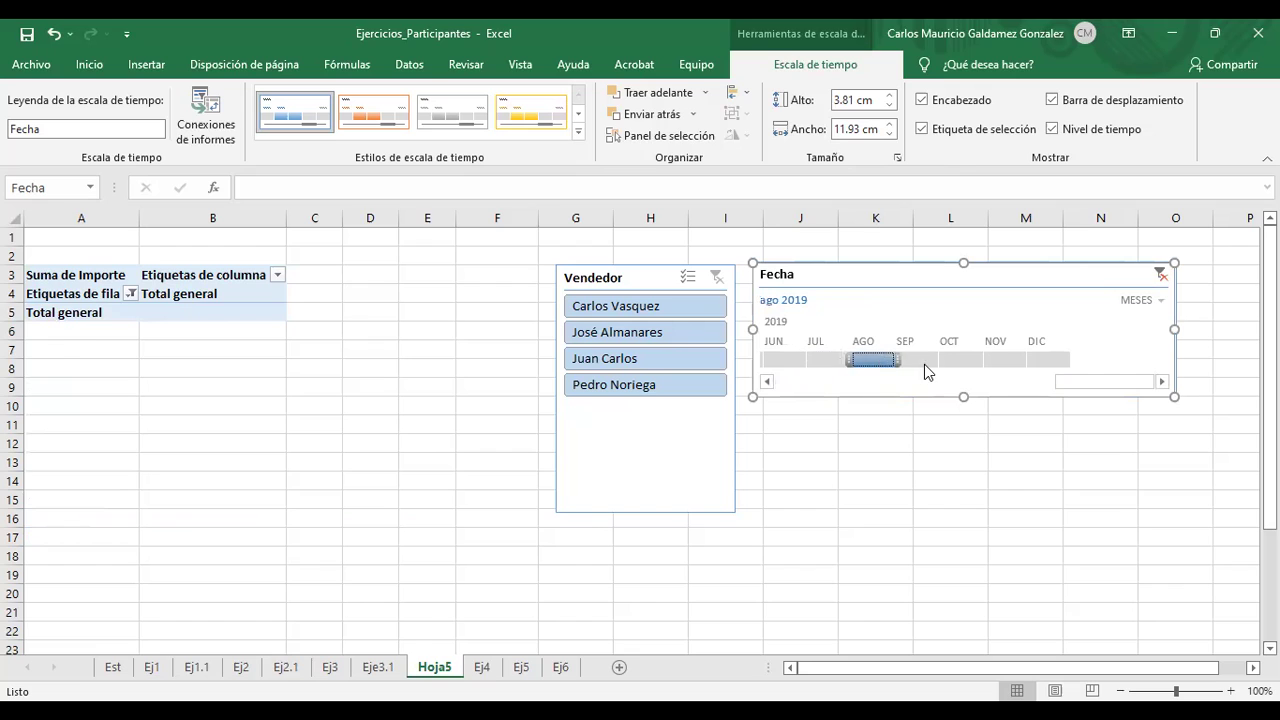
pyautogui.click(926, 363)
pyautogui.click(980, 366)
pyautogui.click(1014, 366)
pyautogui.click(1074, 362)
# Filter the pivot table with the Fecha timeline by ene 2017, mar 2017 and sep 2017
pyautogui.moveTo(1097, 383); pyautogui.dragTo(771, 385)
pyautogui.click(805, 360)
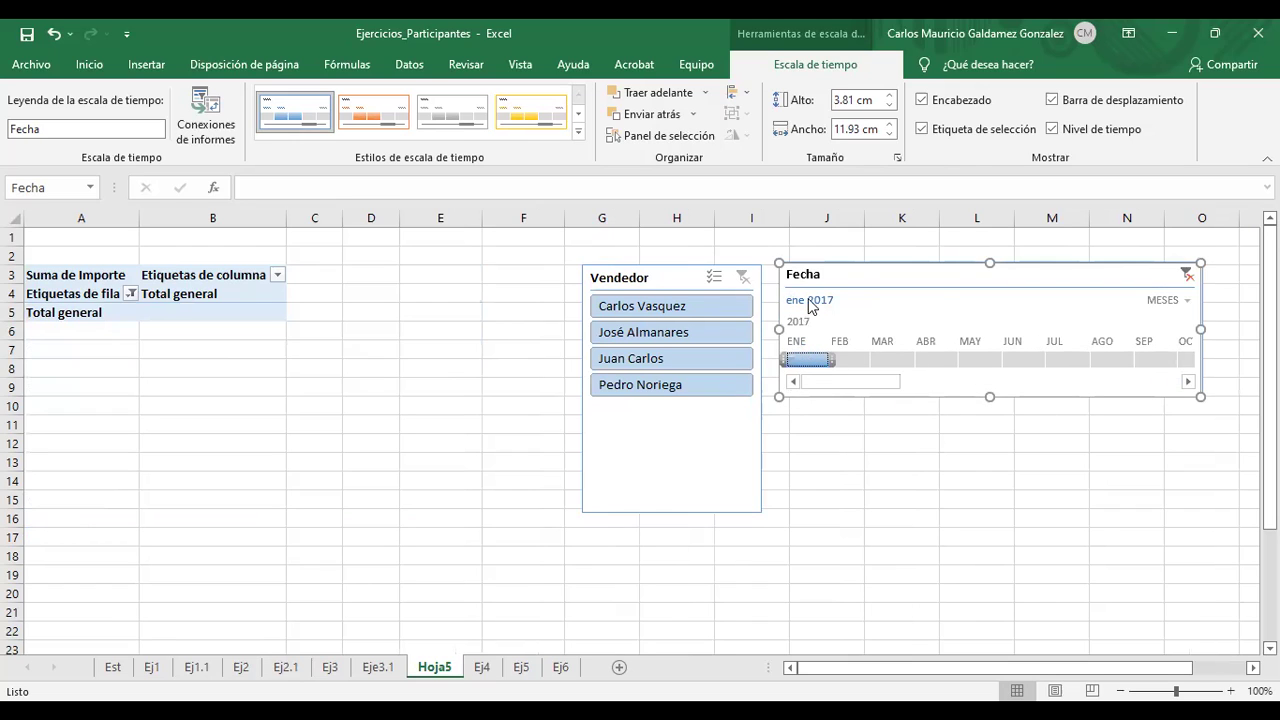
pyautogui.click(892, 360)
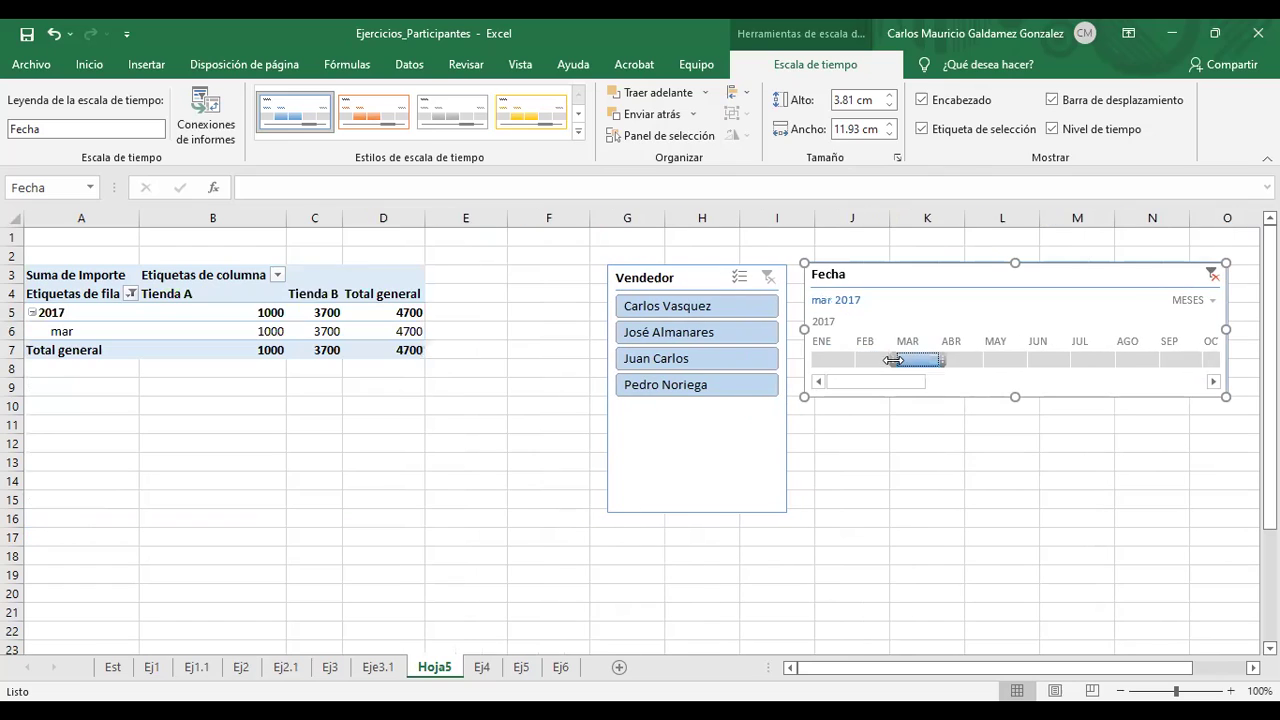
pyautogui.moveTo(900, 372)
pyautogui.moveTo(902, 368); pyautogui.dragTo(1155, 362)
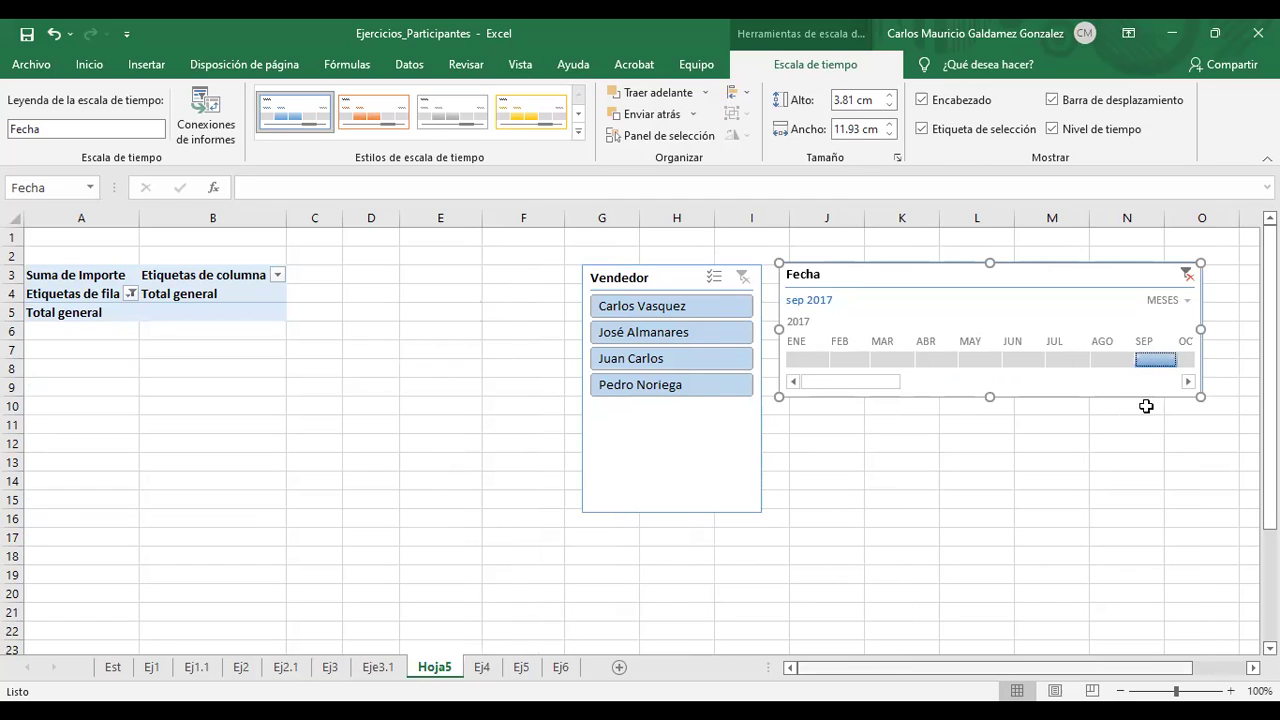
# Filter the pivot table with the Fecha timeline one month at a time from oct 2017 through mar 2018
pyautogui.click(1187, 382)
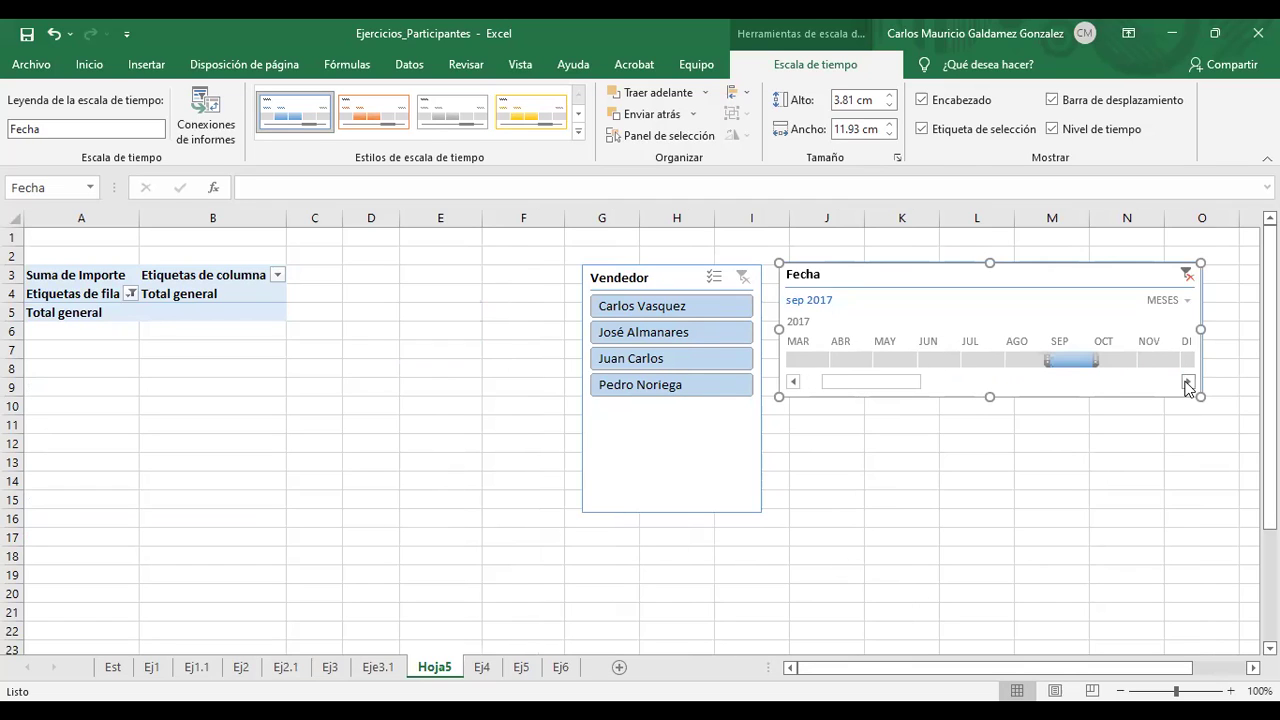
pyautogui.click(1116, 361)
pyautogui.click(1151, 360)
pyautogui.click(1189, 381)
pyautogui.click(1189, 381)
pyautogui.click(1106, 360)
pyautogui.click(1189, 381)
pyautogui.click(1116, 361)
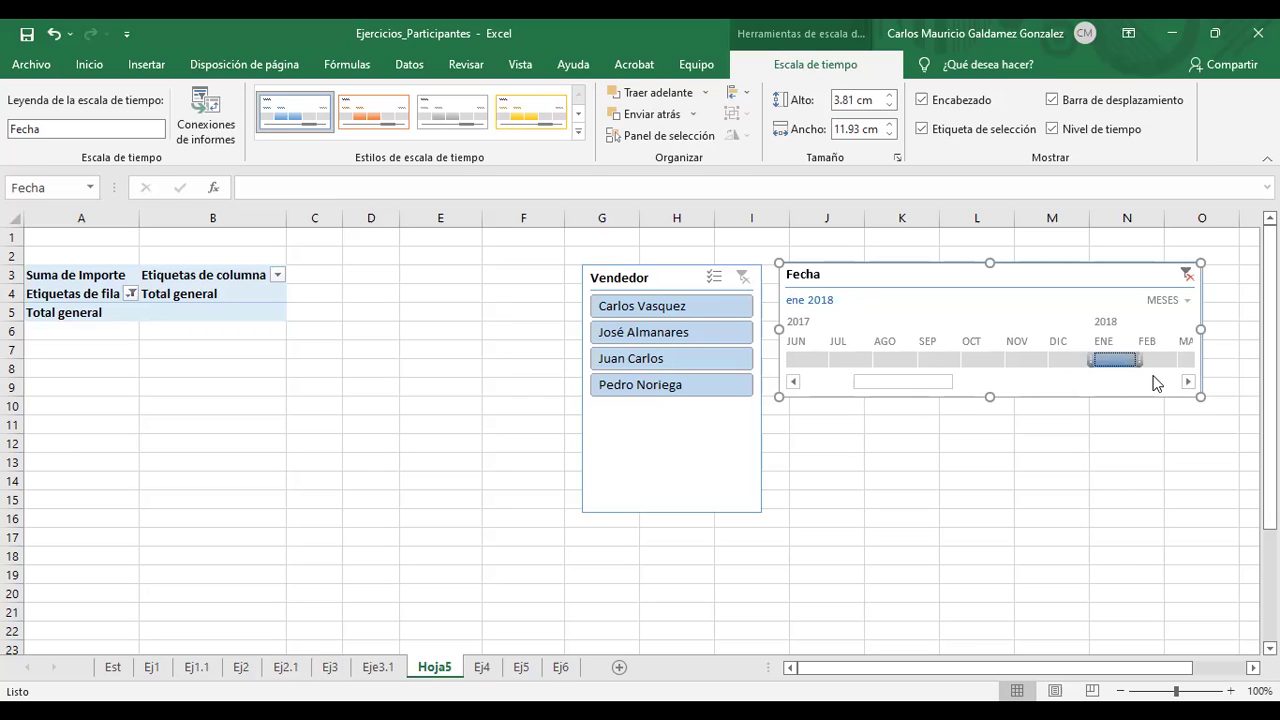
pyautogui.click(1160, 360)
pyautogui.click(1189, 360)
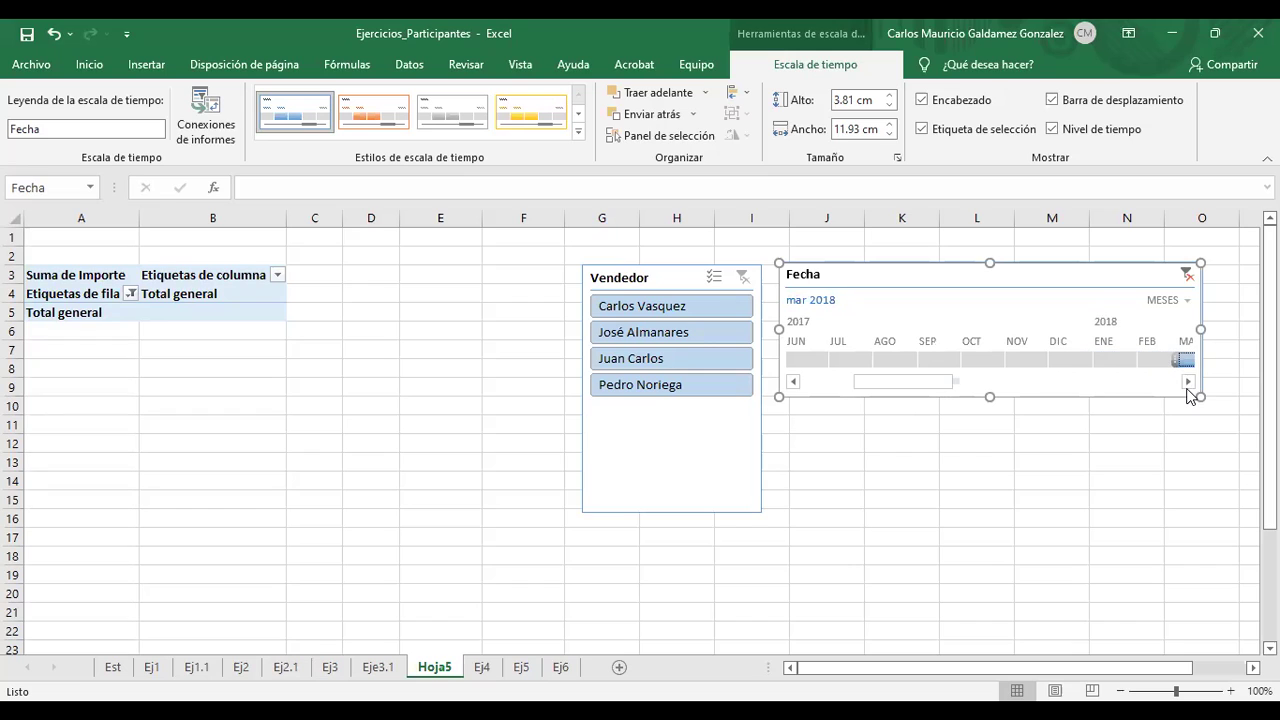
# Filter the pivot table with the Fecha timeline by abr, may, jun and jul 2018, one month at a time
pyautogui.click(1189, 386)
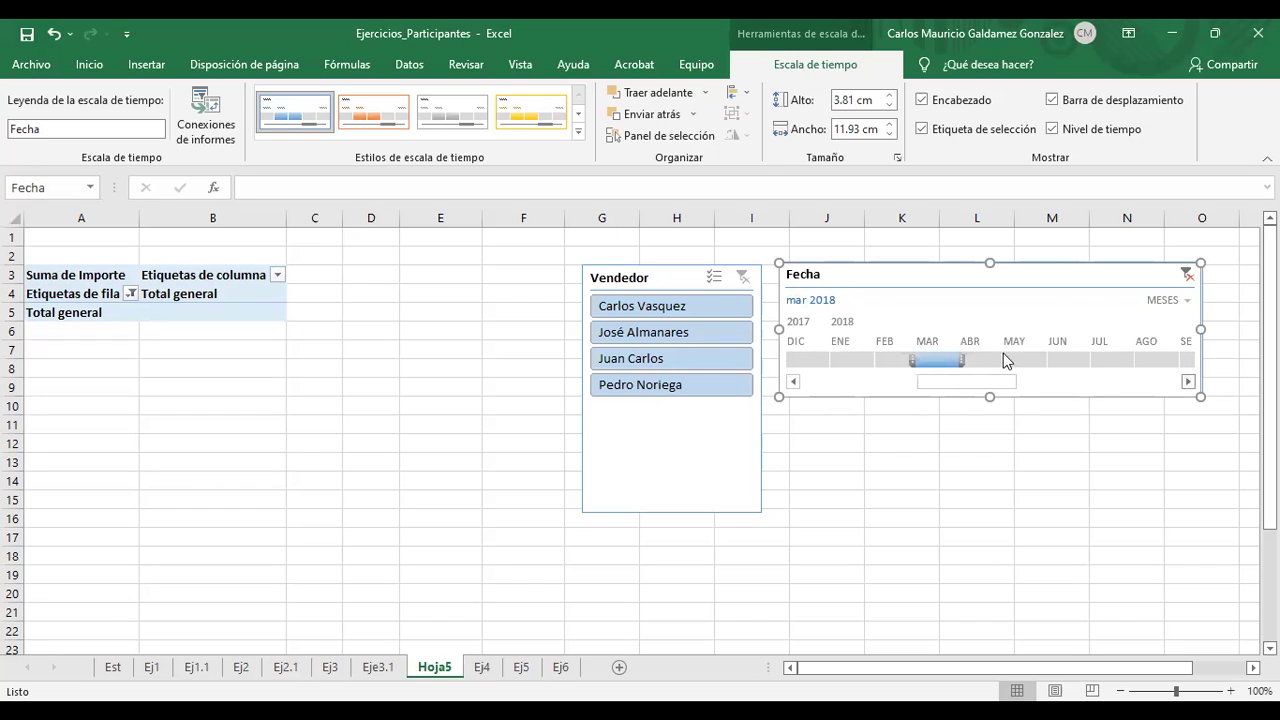
pyautogui.click(982, 360)
pyautogui.click(1027, 360)
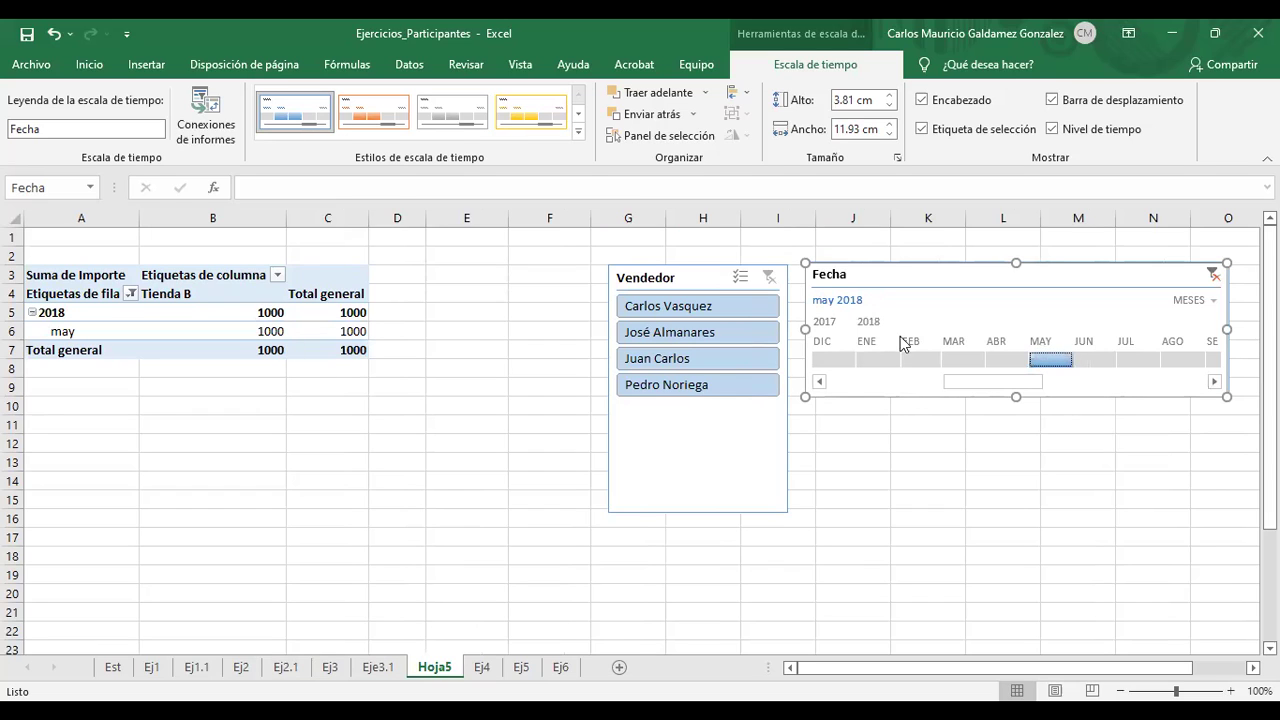
pyautogui.click(1097, 362)
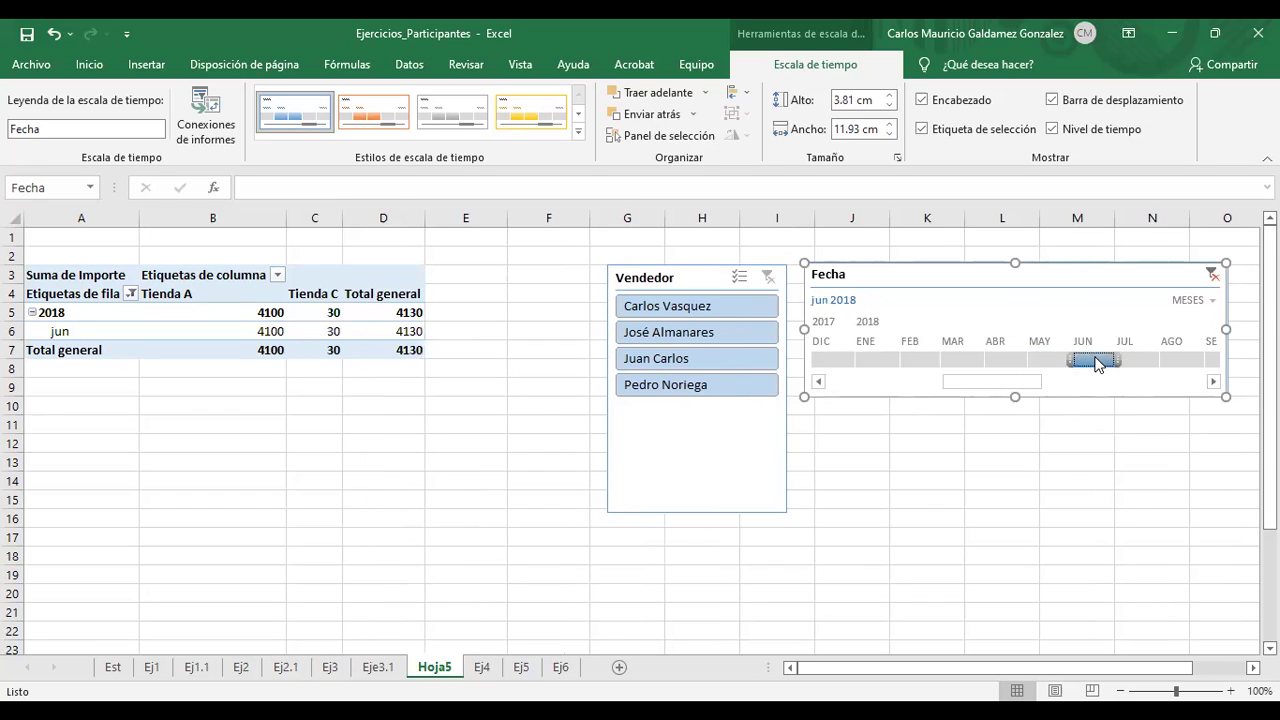
pyautogui.click(1145, 362)
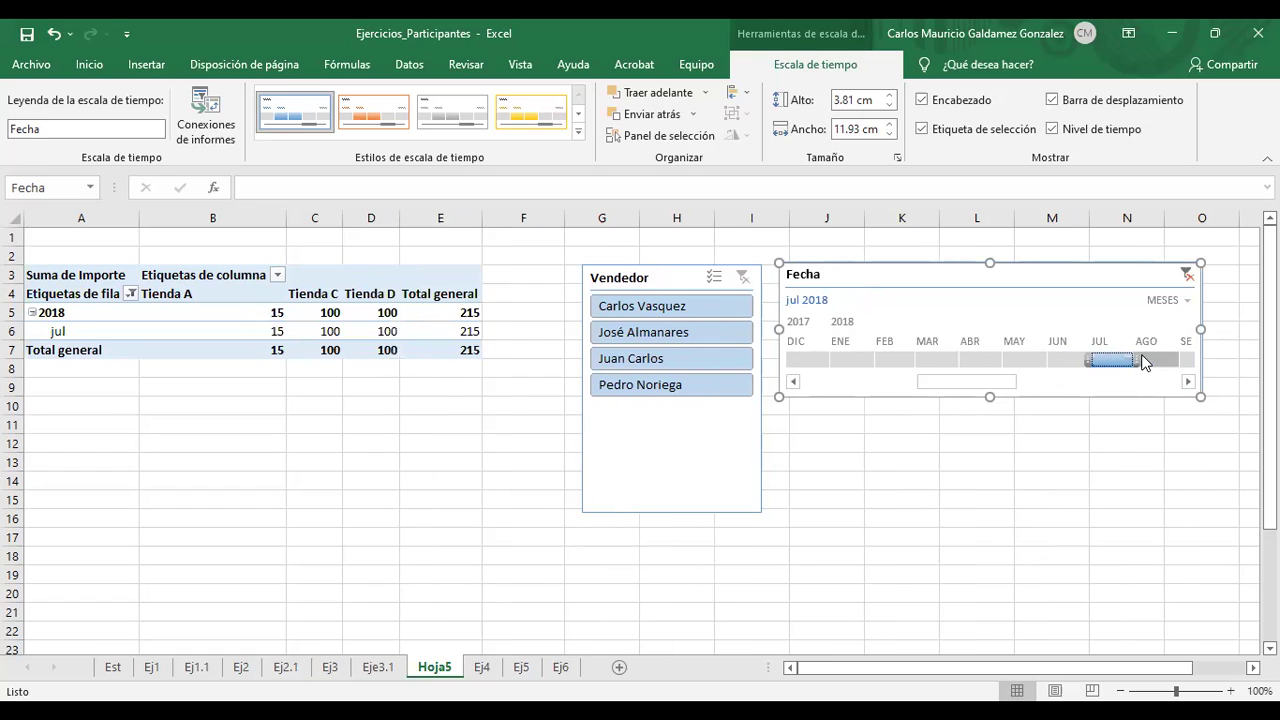
# Filter the pivot table with the Fecha timeline by single months from ago 2018 through dic 2018
pyautogui.click(1188, 382)
pyautogui.click(1188, 382)
pyautogui.click(1188, 382)
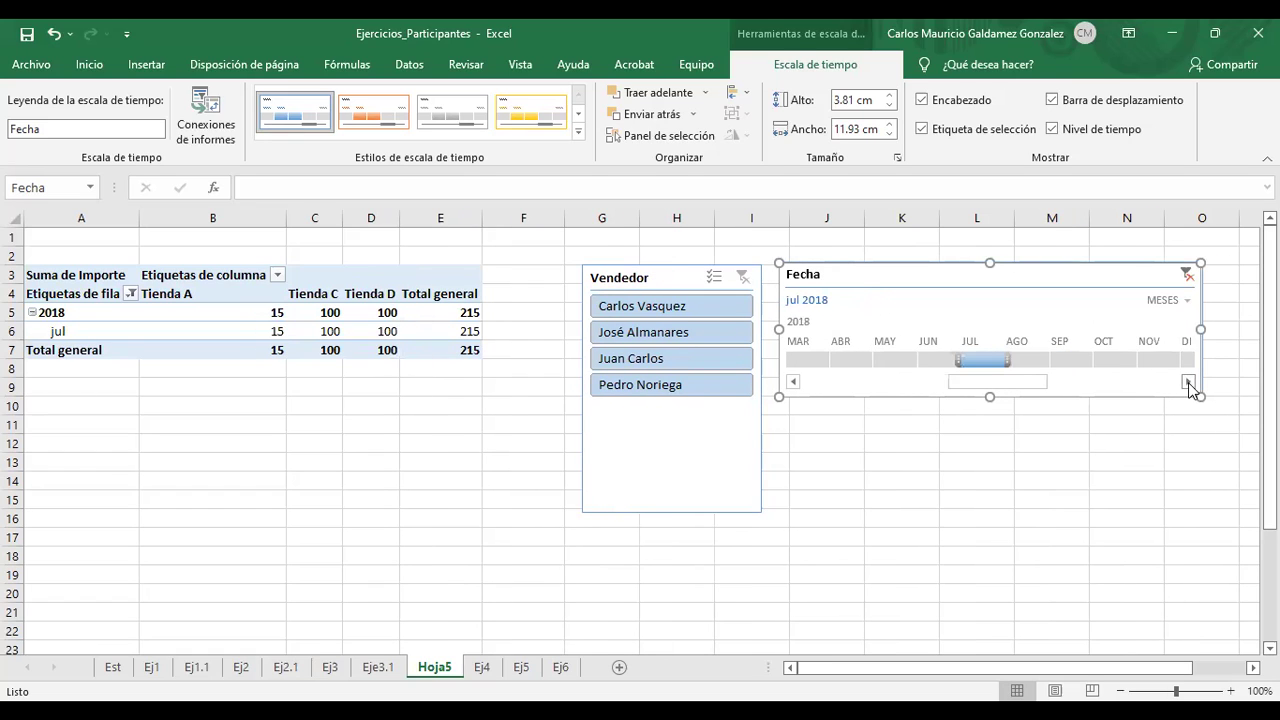
pyautogui.click(1029, 360)
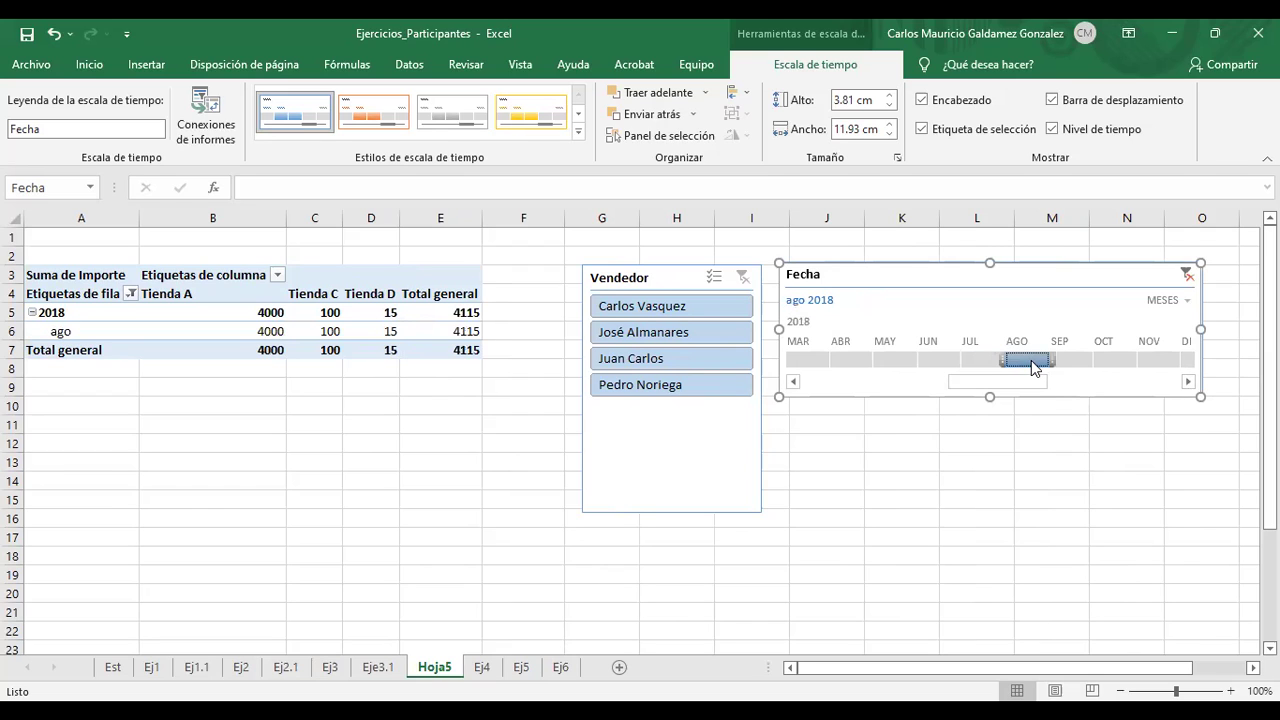
pyautogui.click(1072, 362)
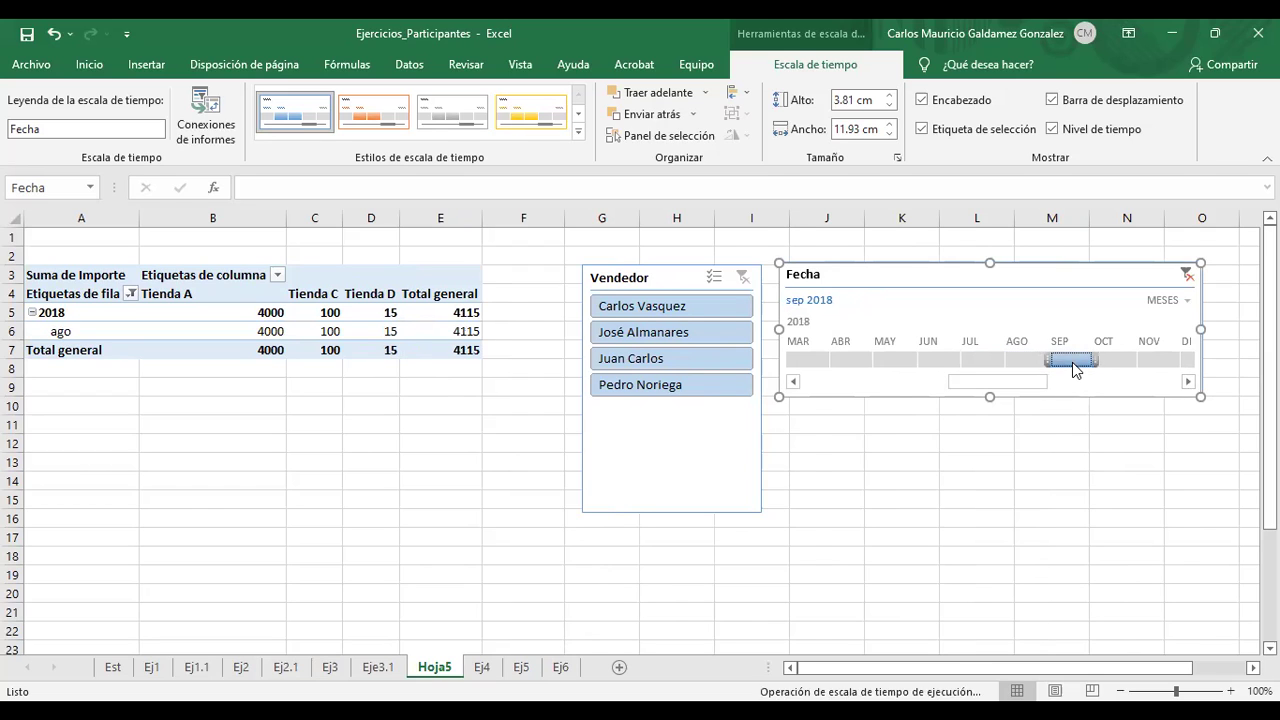
pyautogui.click(1140, 358)
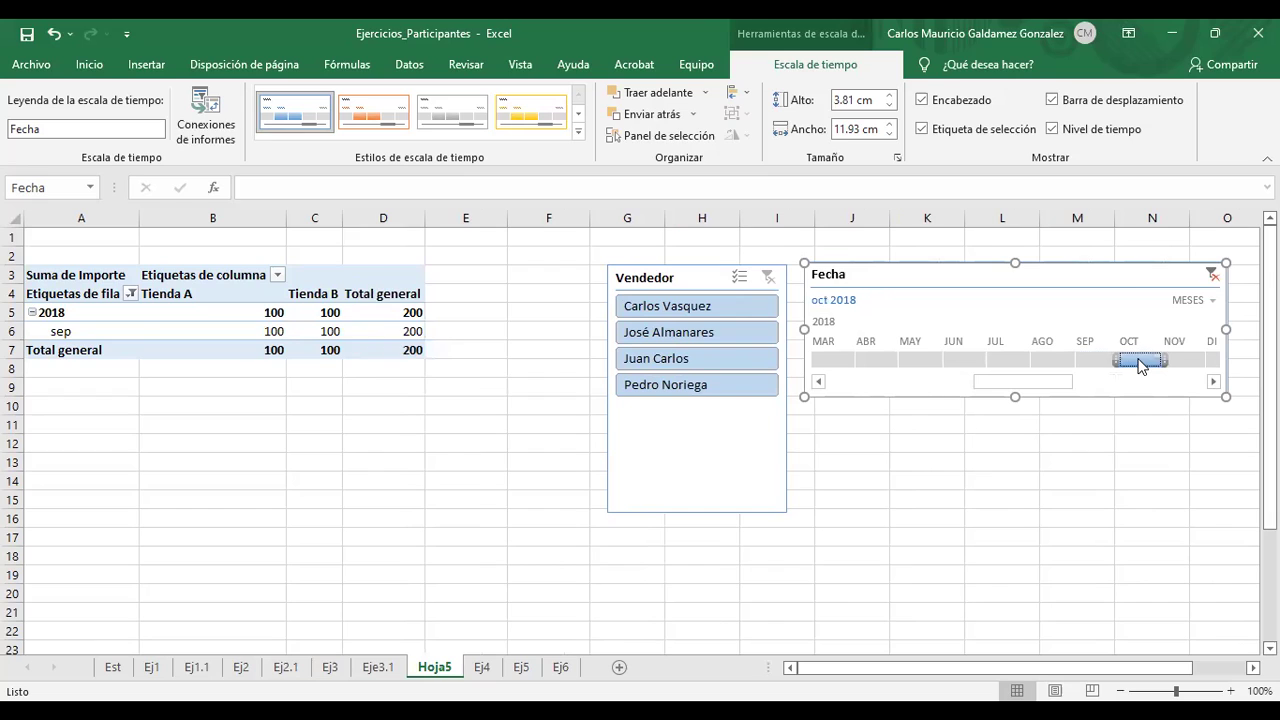
pyautogui.click(1182, 362)
pyautogui.click(1212, 382)
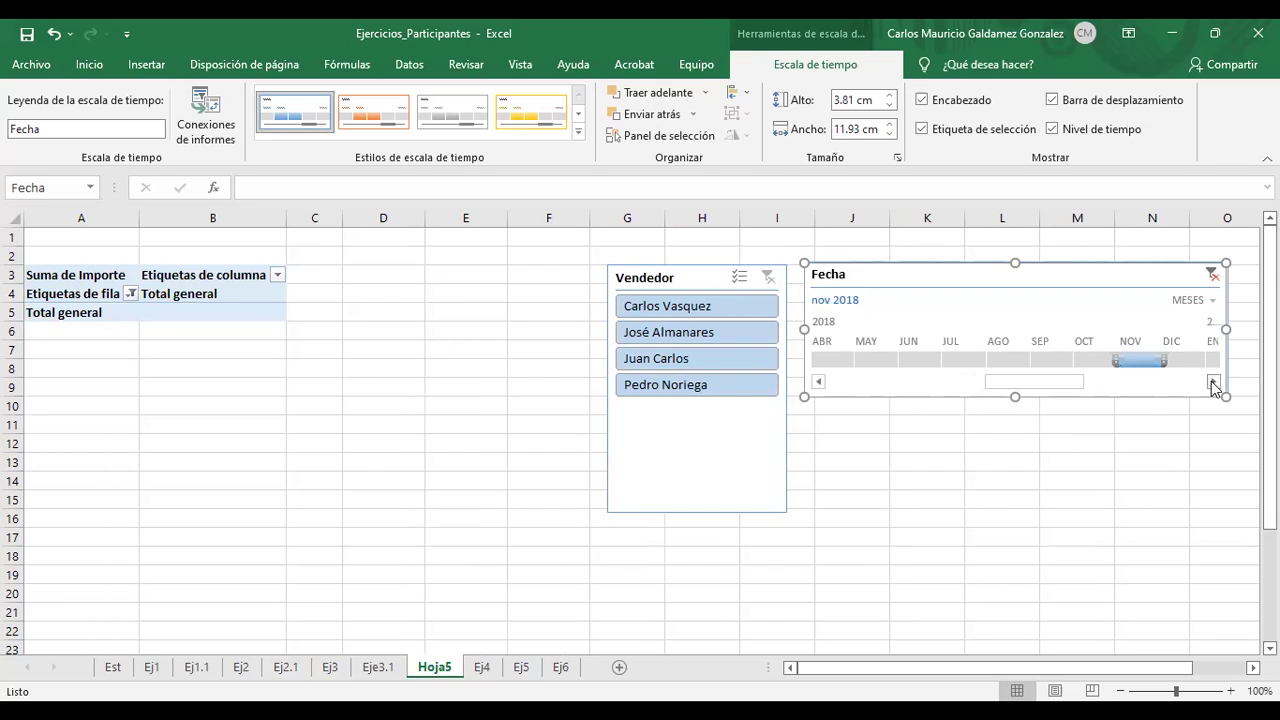
pyautogui.click(1200, 360)
# Advance the Fecha timeline filter month by month through 2019 up to dic 2019
pyautogui.click(1213, 382)
pyautogui.click(1213, 382)
pyautogui.click(1213, 382)
pyautogui.click(1213, 382)
pyautogui.click(1213, 382)
pyautogui.click(1213, 382)
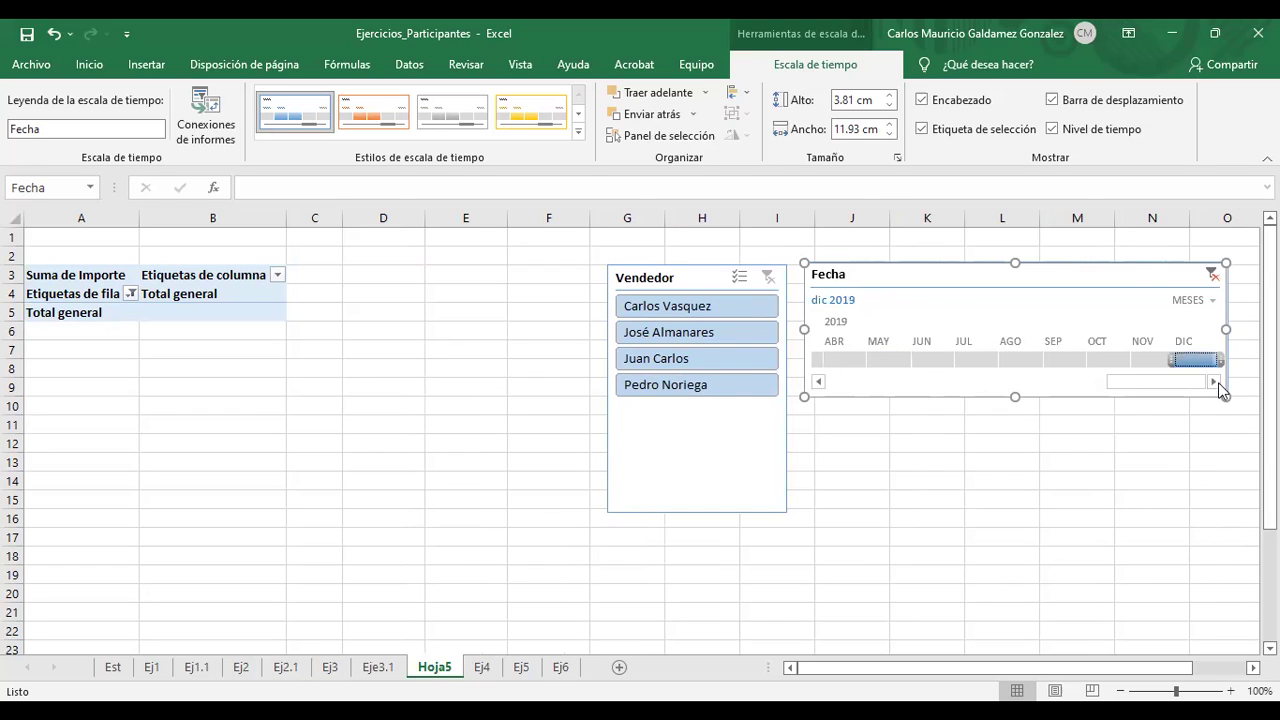
# Change the Fecha timeline's time level to DÍAS and then to AÑOS
pyautogui.click(1193, 301)
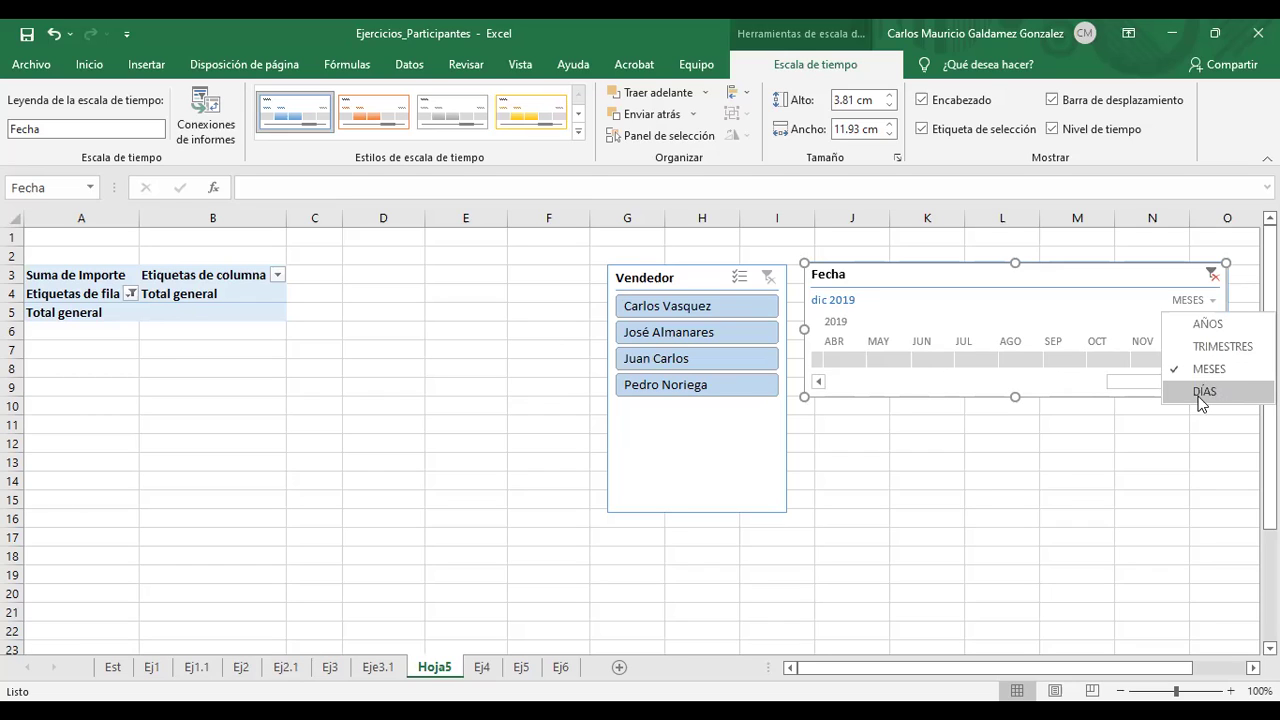
pyautogui.click(1201, 396)
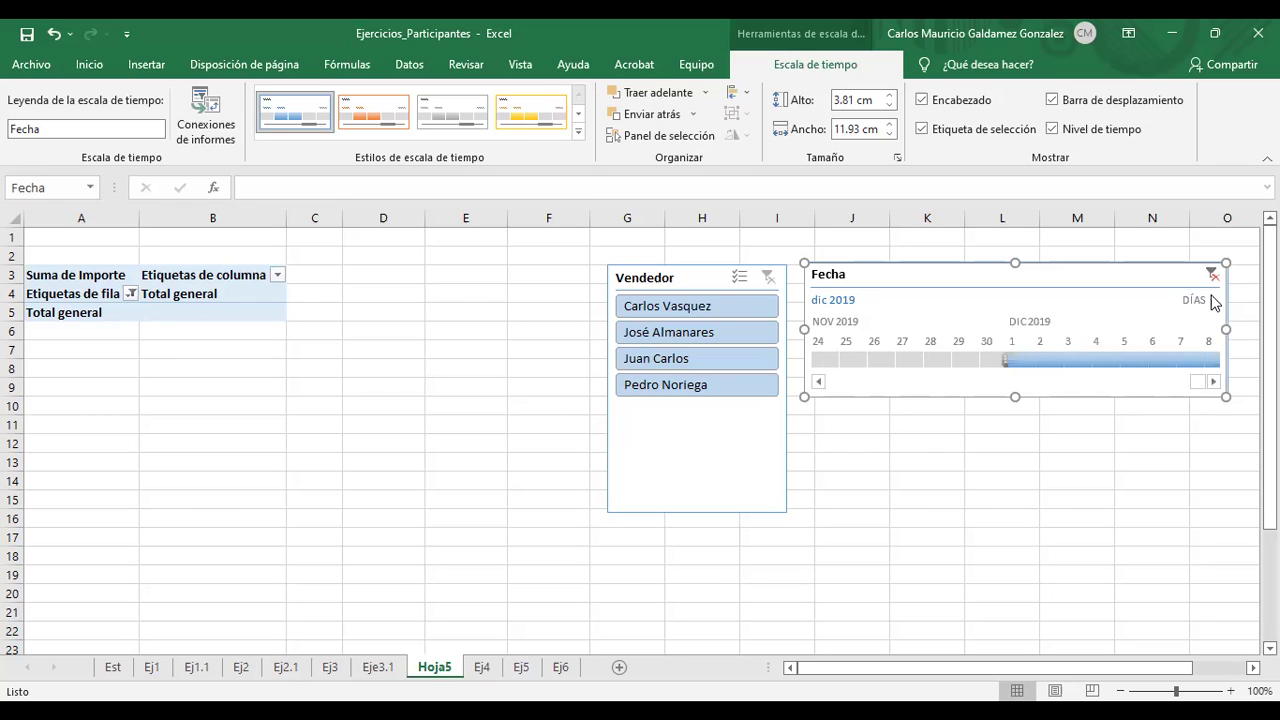
pyautogui.scroll(3, 930, 375)
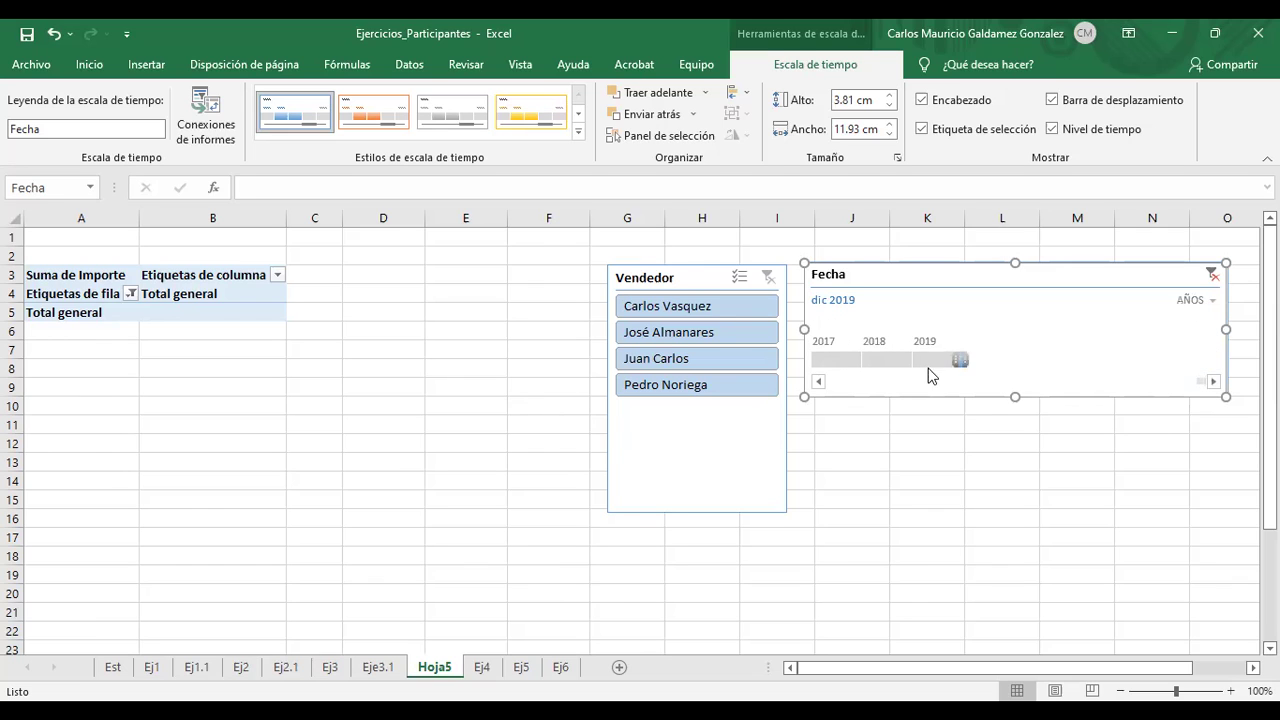
# Filter the pivot table with the Fecha timeline by the single years 2017, 2018 and 2019, and clear the timeline filter
pyautogui.click(940, 360)
pyautogui.click(845, 362)
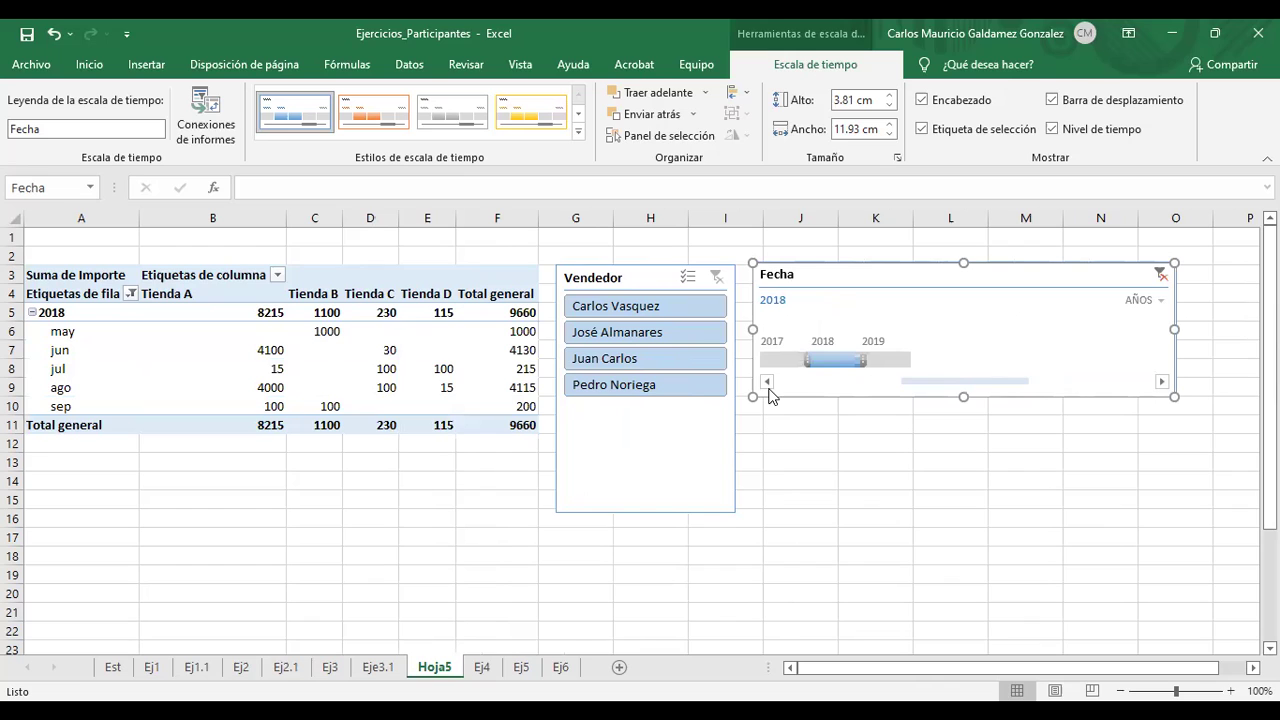
pyautogui.click(774, 358)
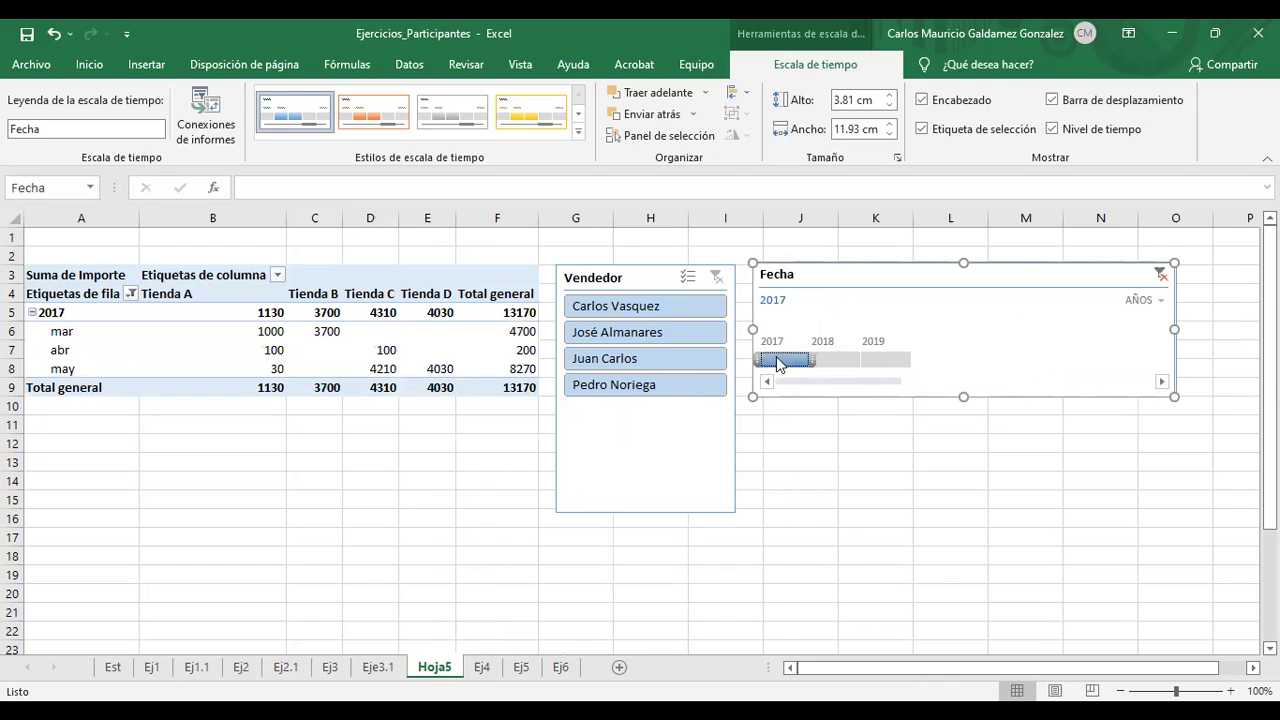
pyautogui.click(838, 362)
pyautogui.click(886, 360)
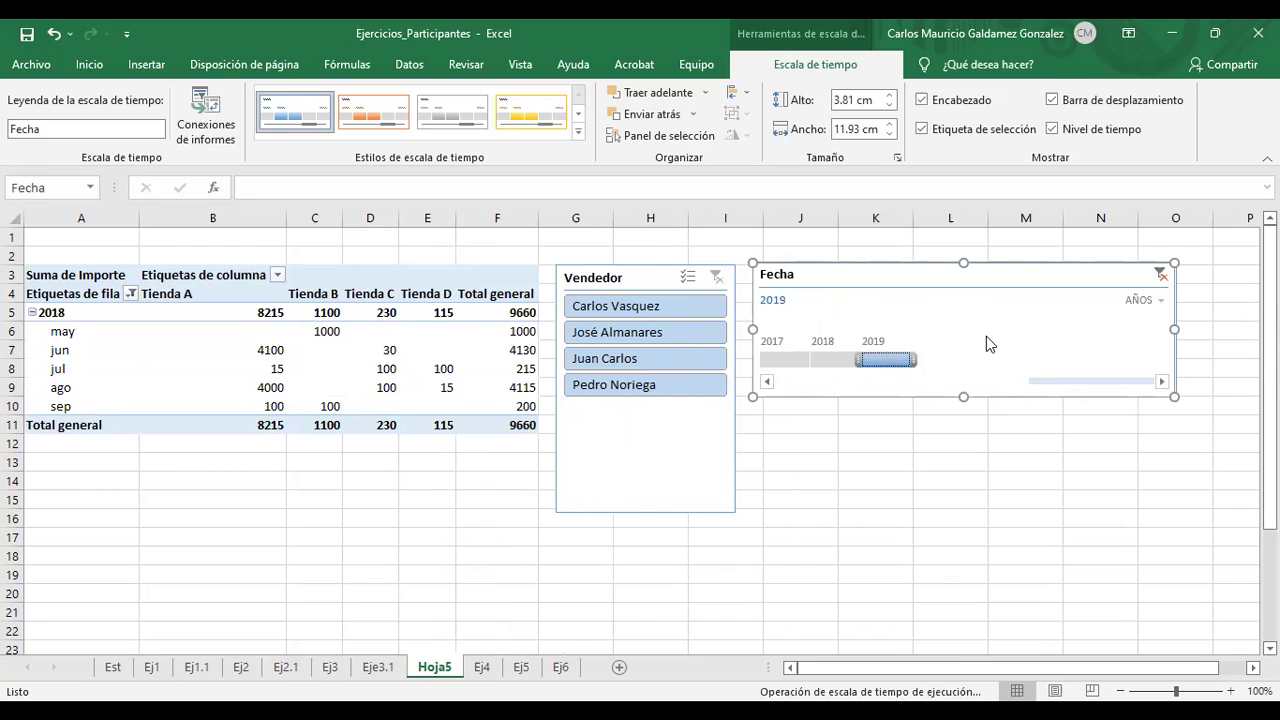
pyautogui.click(1185, 272)
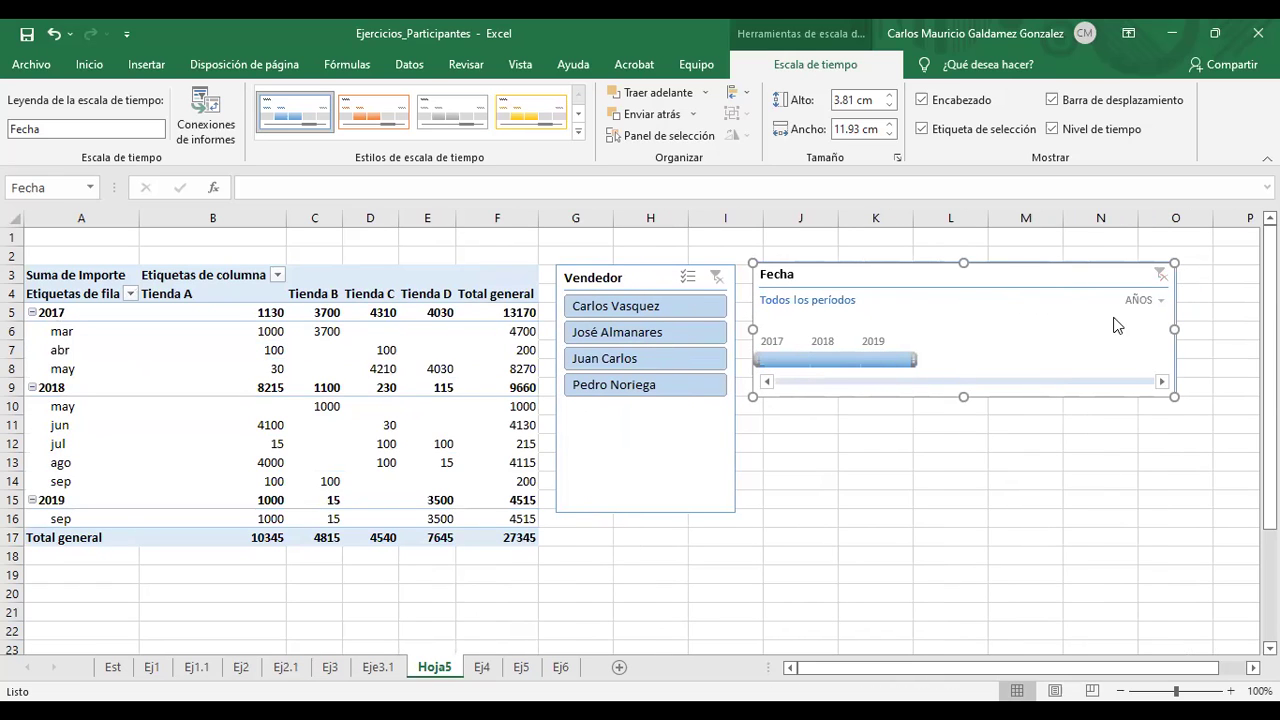
# Set the Fecha timeline to TRIMESTRES and filter the pivot table by single quarters of 2017, ending with 4T 2017
pyautogui.click(1145, 301)
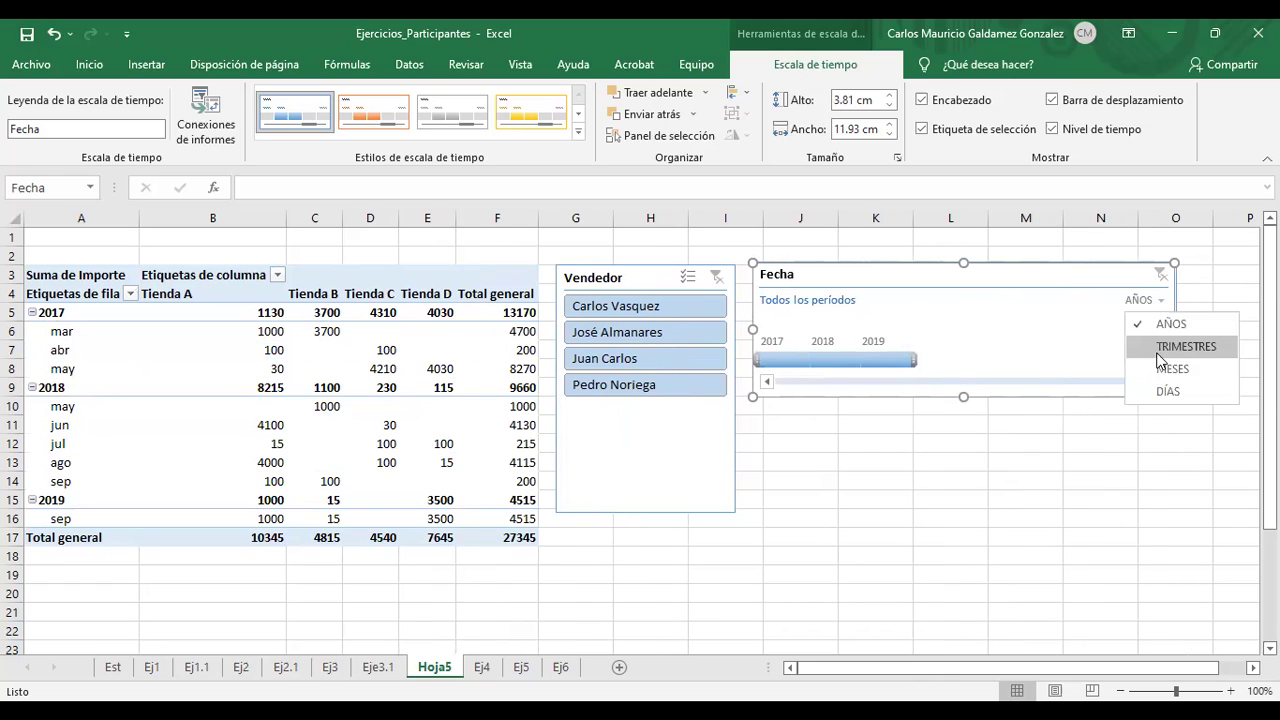
pyautogui.click(1158, 350)
pyautogui.click(772, 360)
pyautogui.click(832, 362)
pyautogui.click(858, 362)
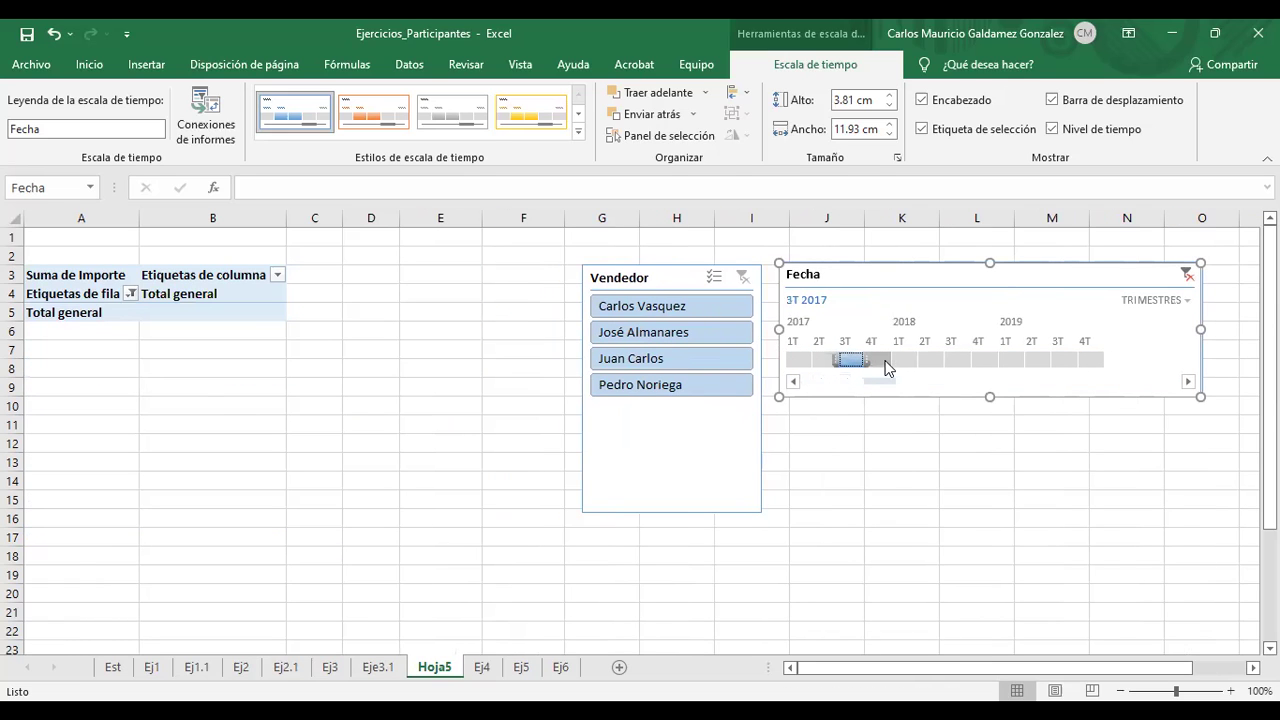
pyautogui.click(885, 361)
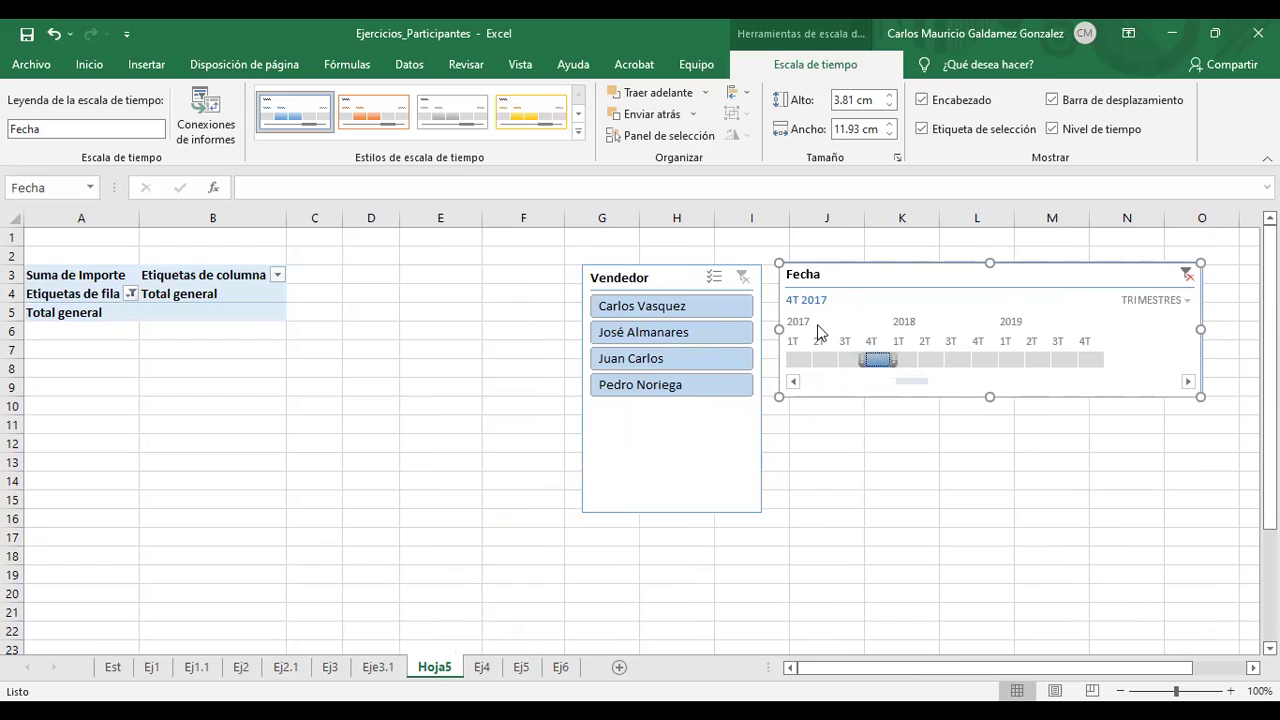
# Filter the pivot table with the Fecha timeline by each quarter of 2018, from 1T through 4T
pyautogui.click(911, 360)
pyautogui.click(932, 360)
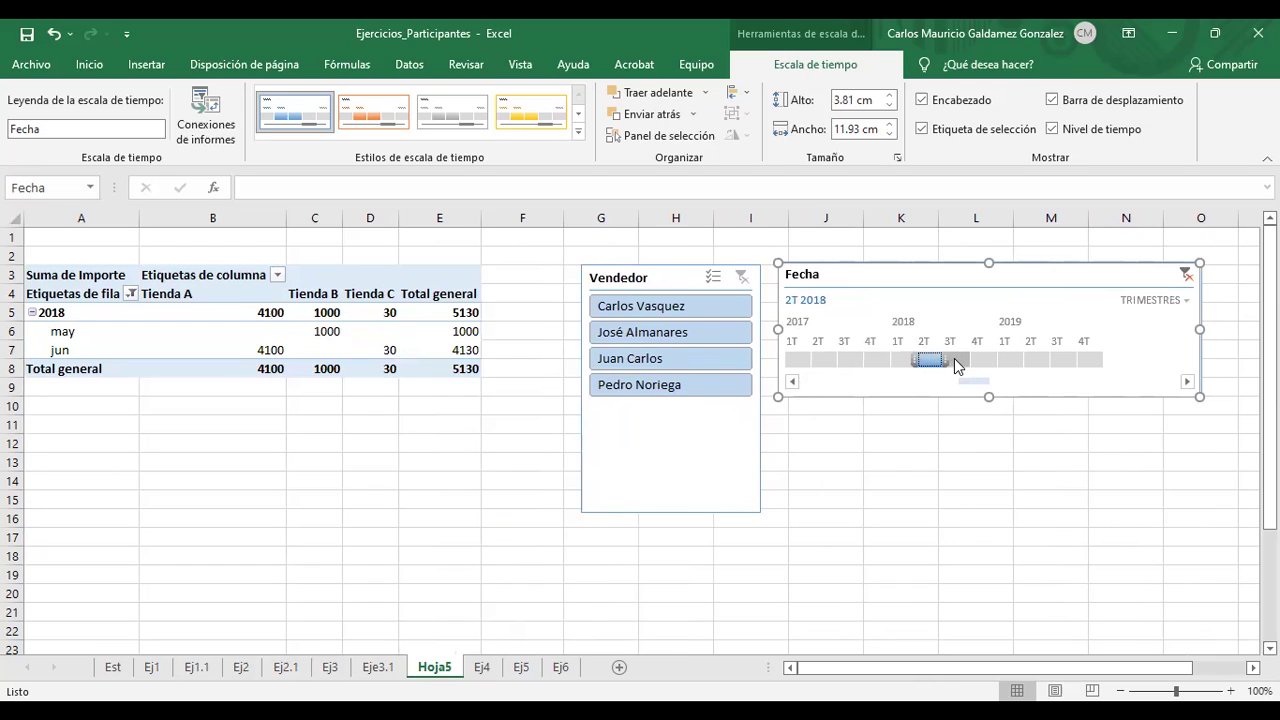
pyautogui.click(954, 362)
pyautogui.click(963, 365)
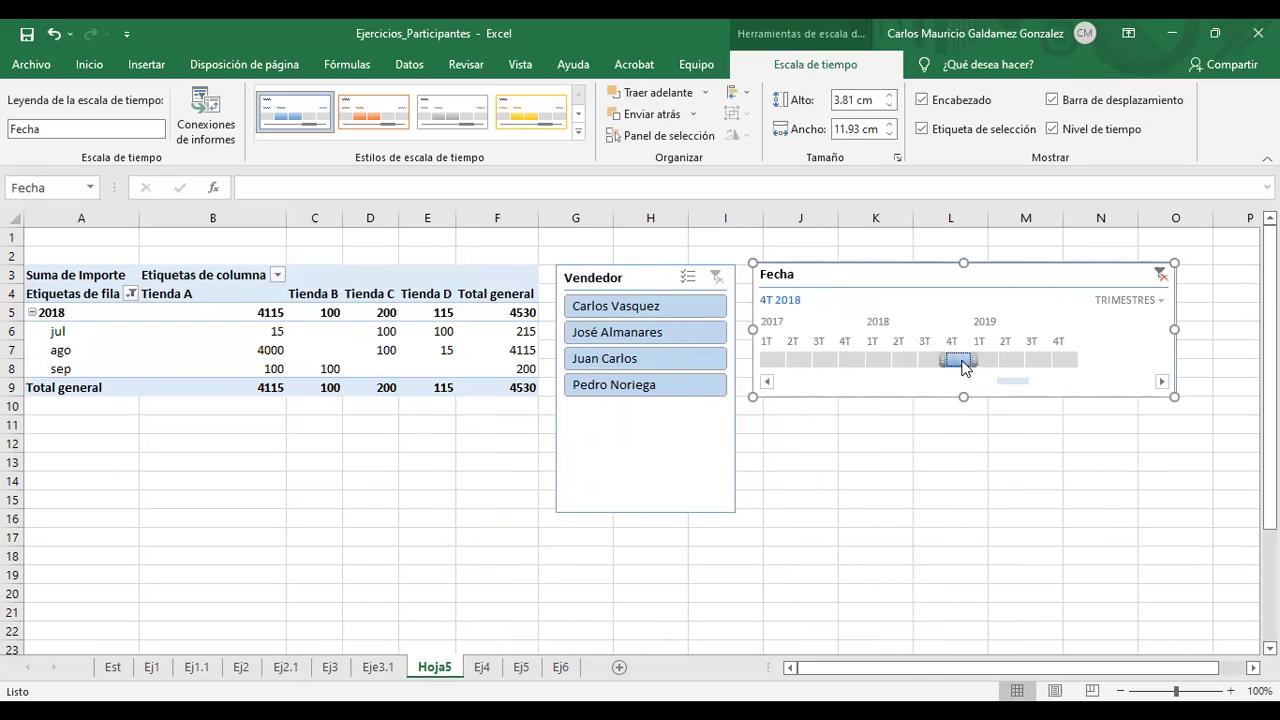
# Filter the pivot table by each quarter of 2019 with the Fecha timeline, and clear the filter to show all periods
pyautogui.click(986, 362)
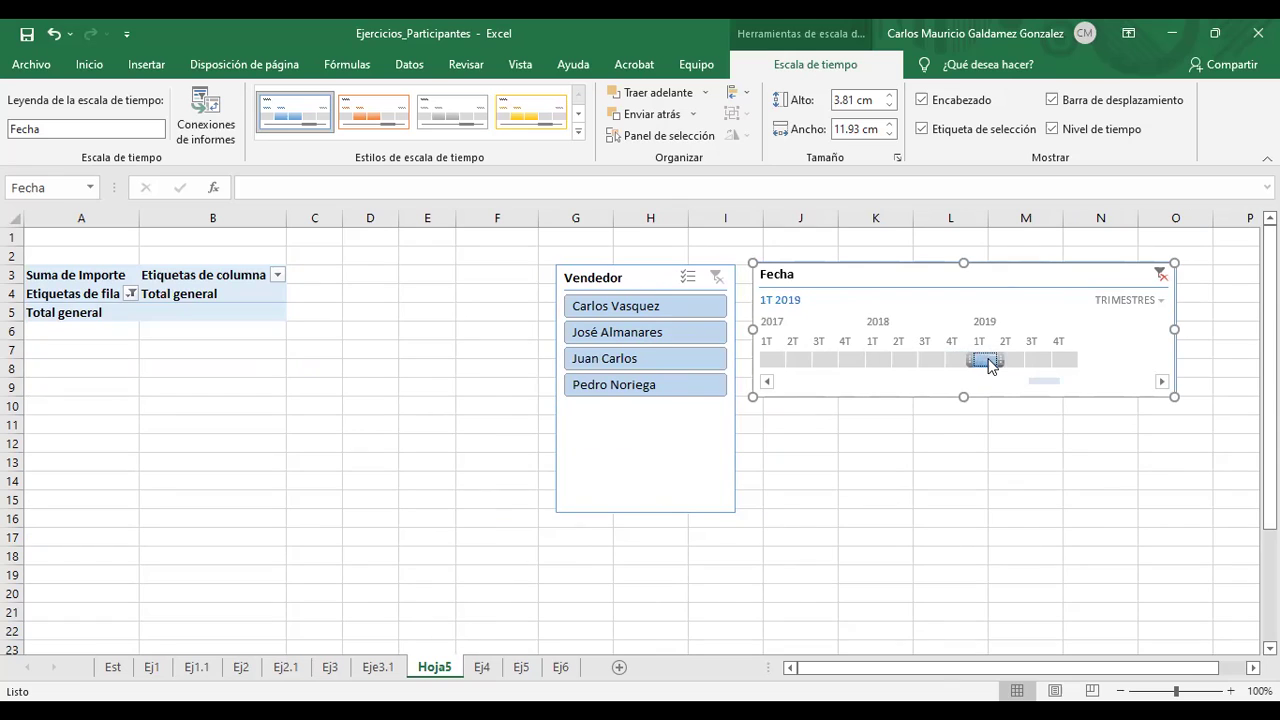
pyautogui.click(1014, 362)
pyautogui.click(1042, 360)
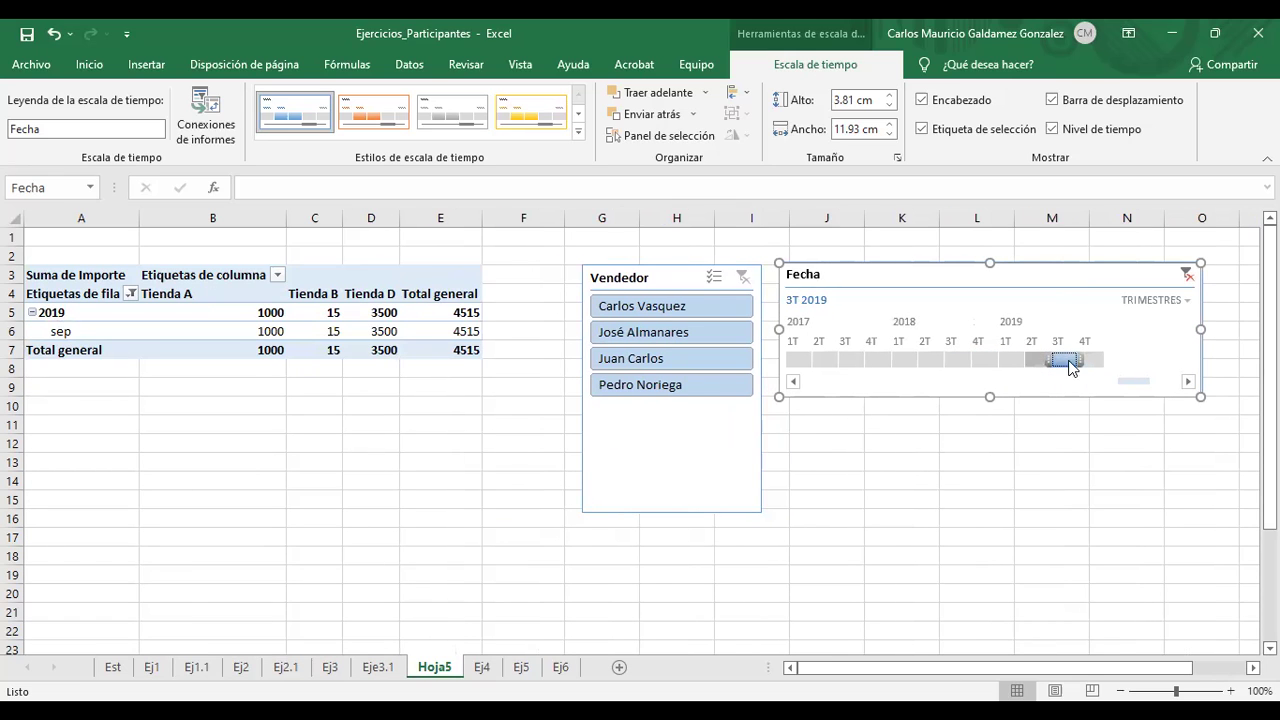
pyautogui.click(1093, 360)
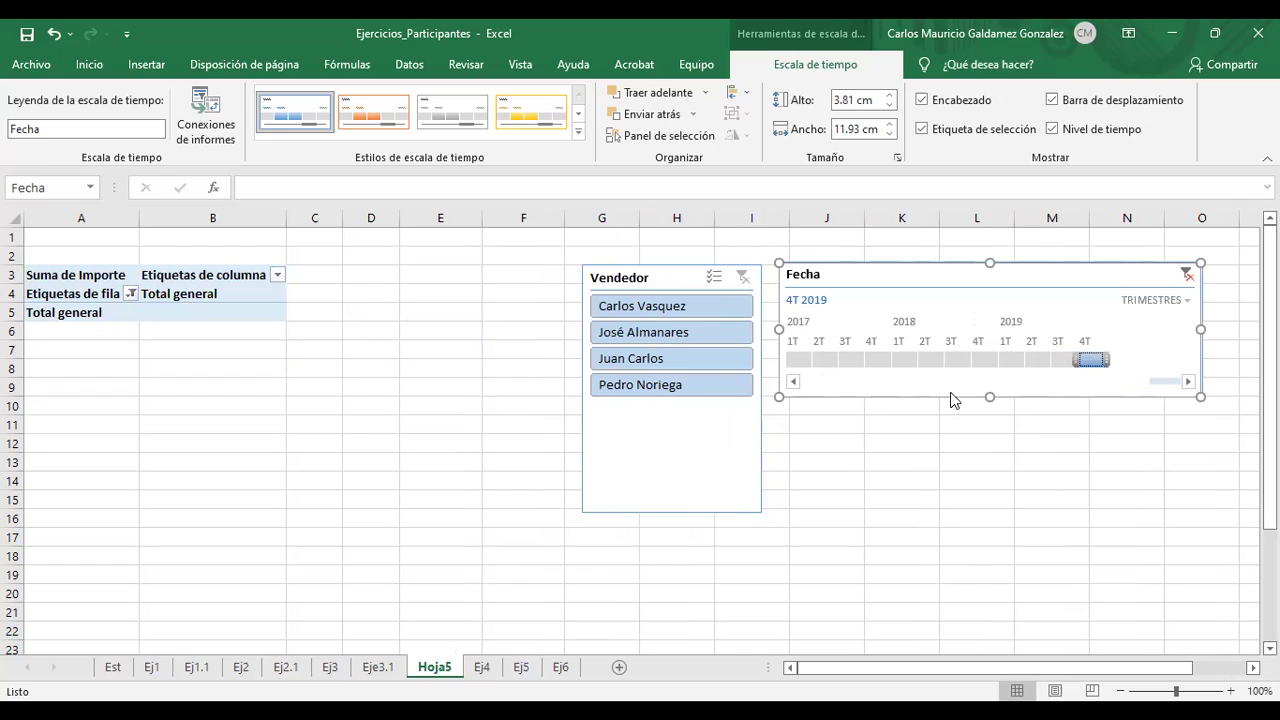
pyautogui.click(1187, 274)
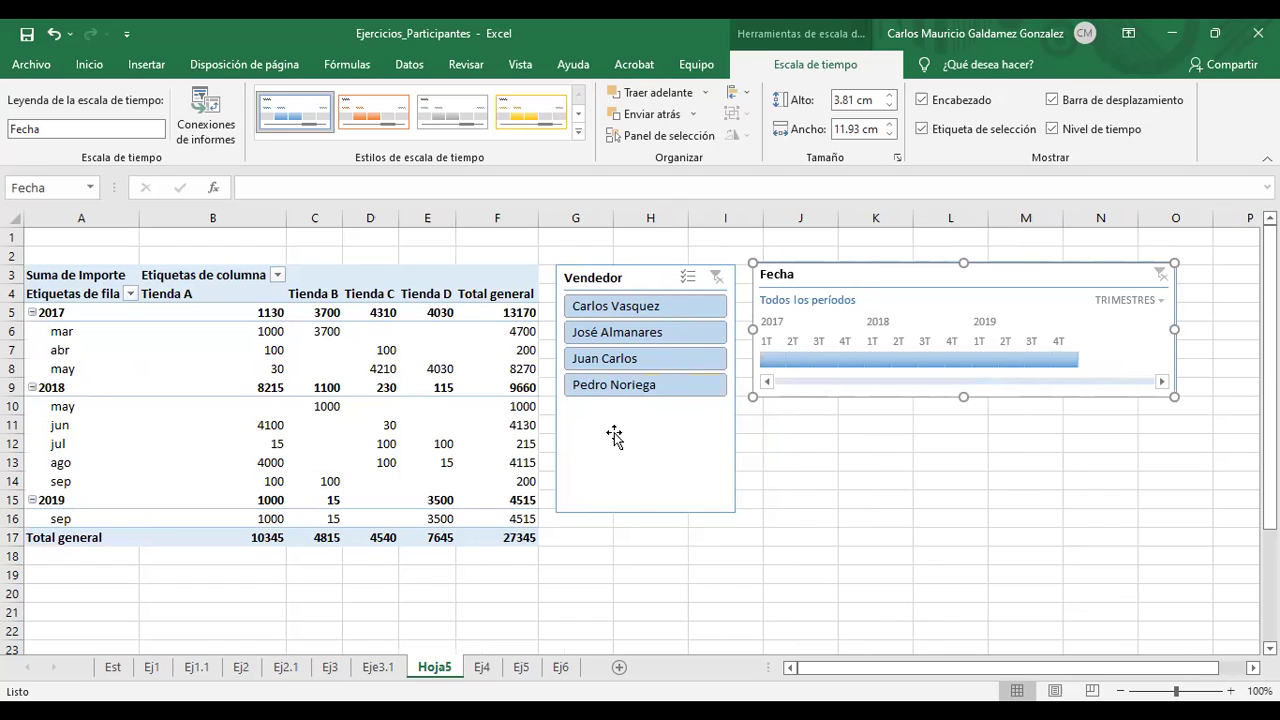
# Review which filters are connected to the pivot table in its filter connections, and close them without changes
pyautogui.click(427, 349)
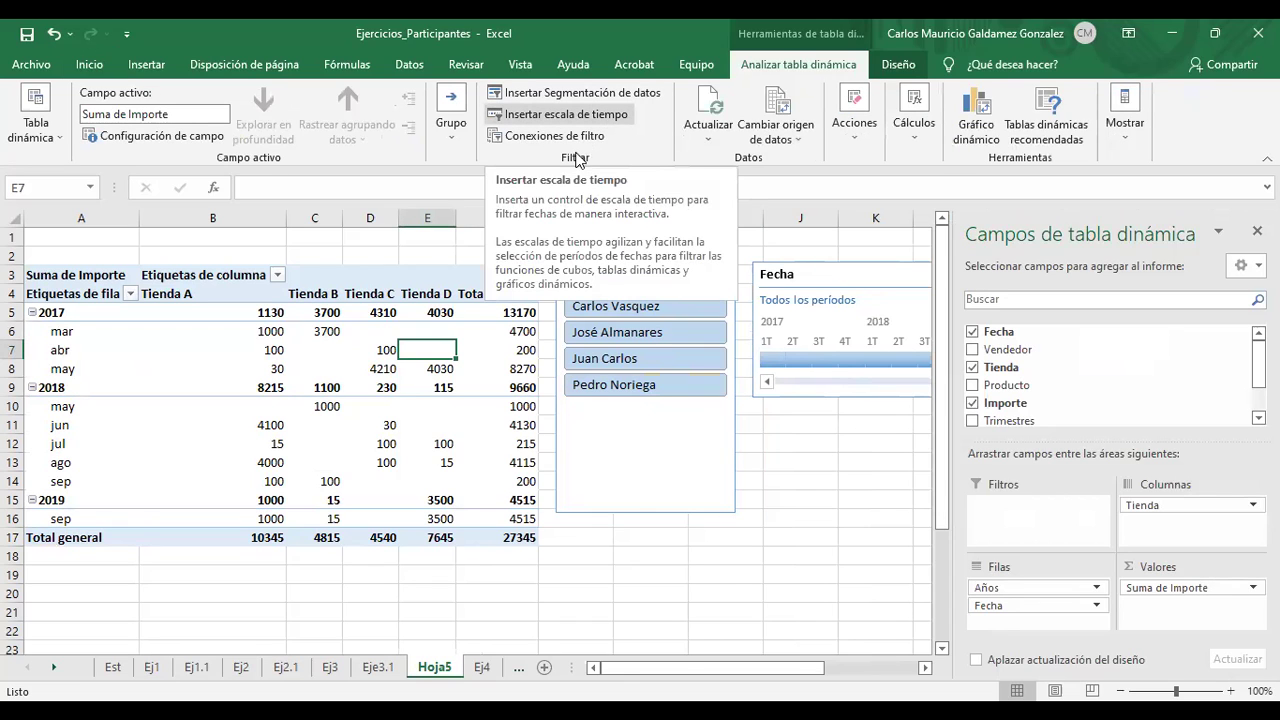
pyautogui.click(800, 278)
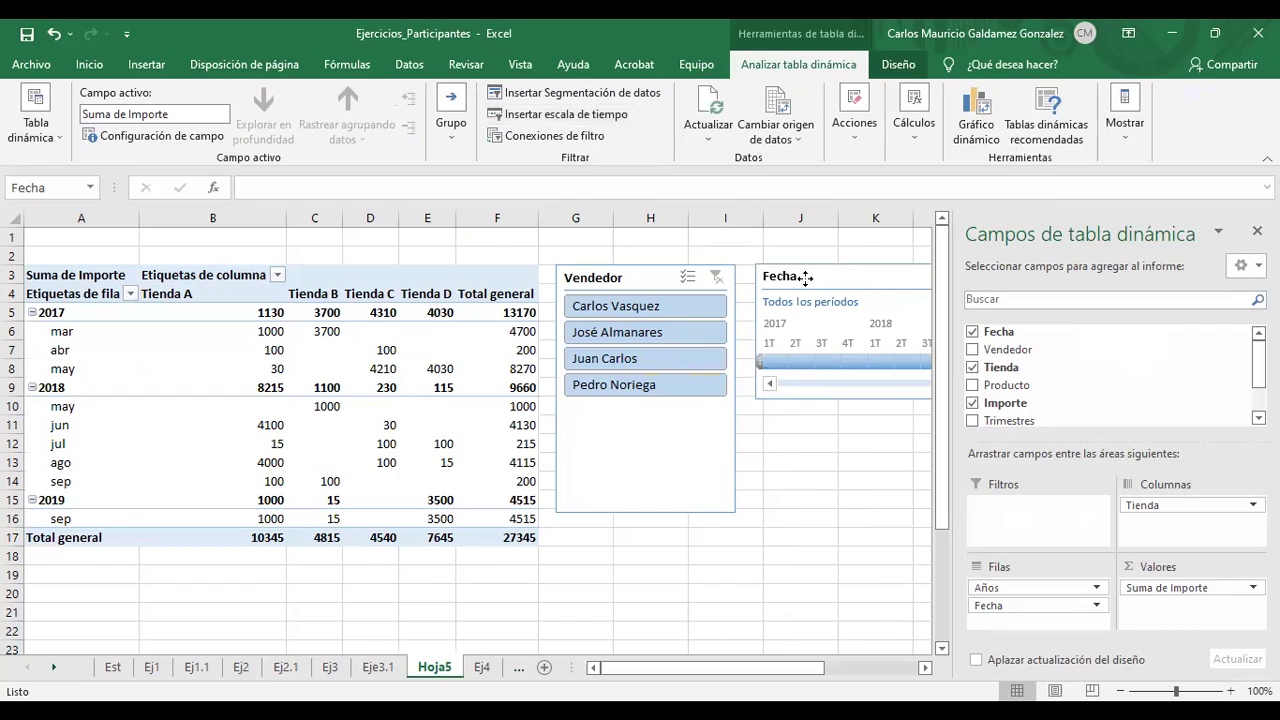
pyautogui.moveTo(800, 278); pyautogui.dragTo(794, 278)
pyautogui.click(427, 368)
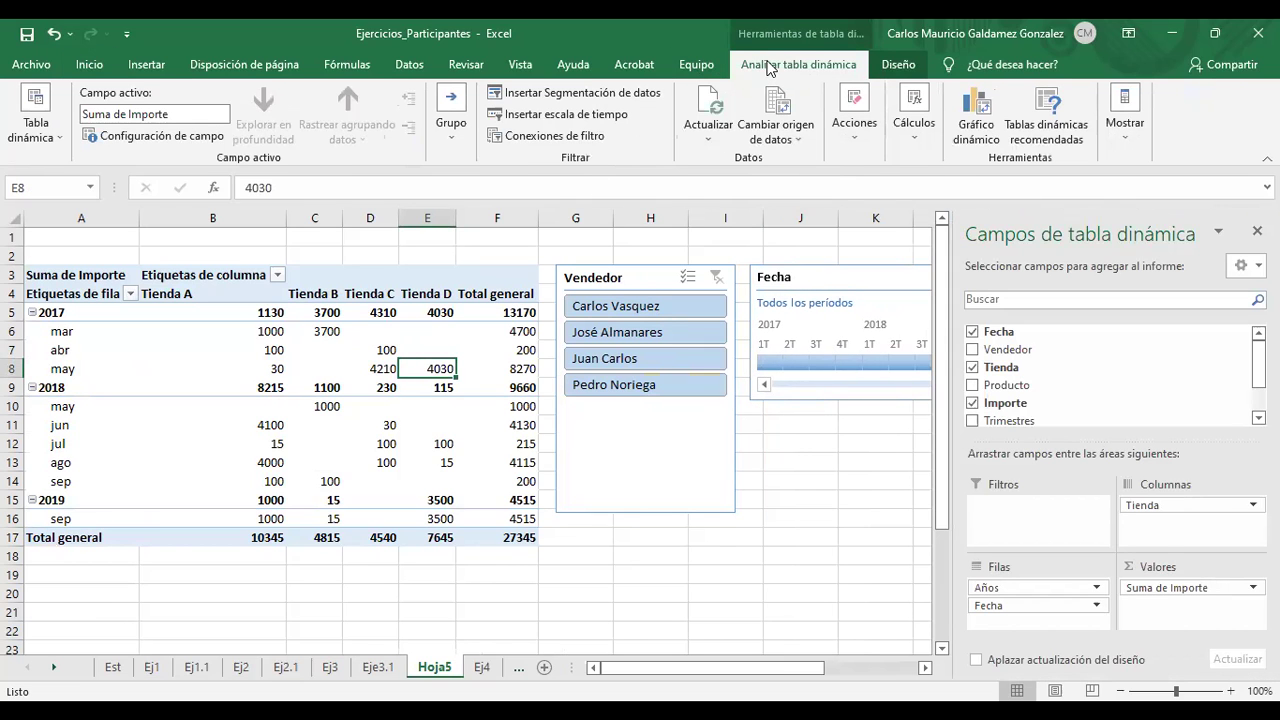
pyautogui.click(541, 137)
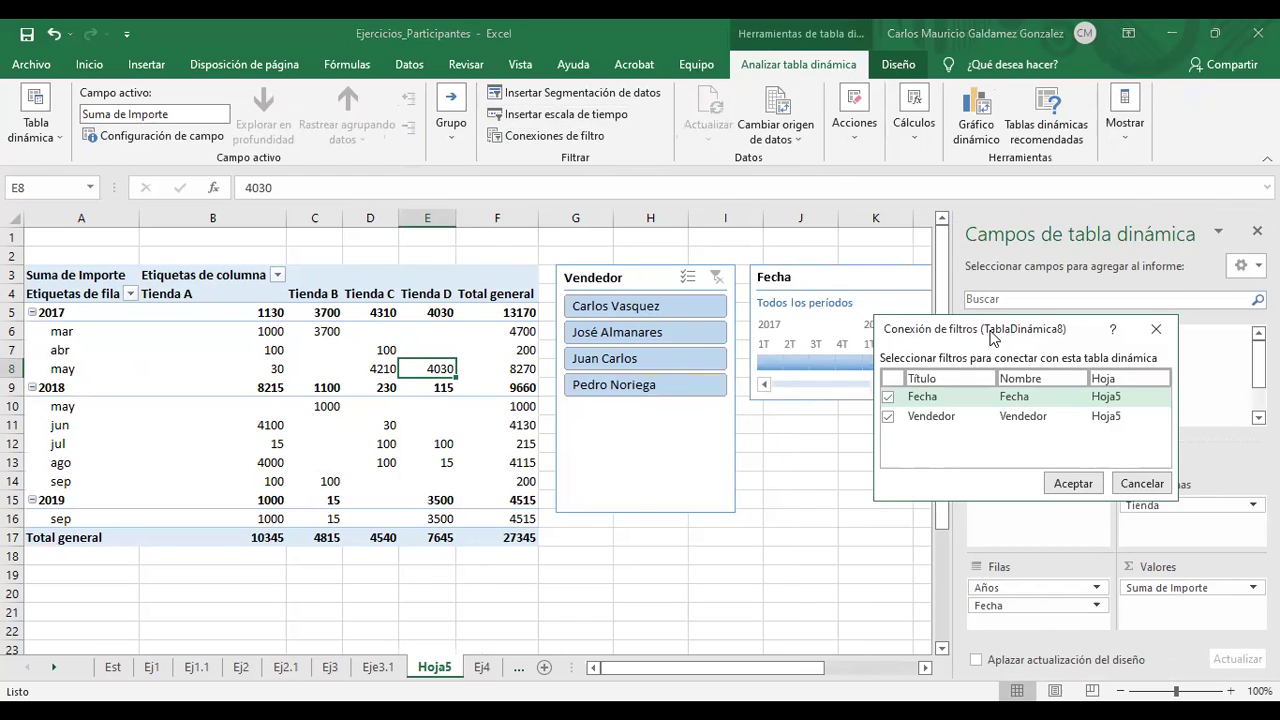
pyautogui.moveTo(993, 338); pyautogui.dragTo(801, 435)
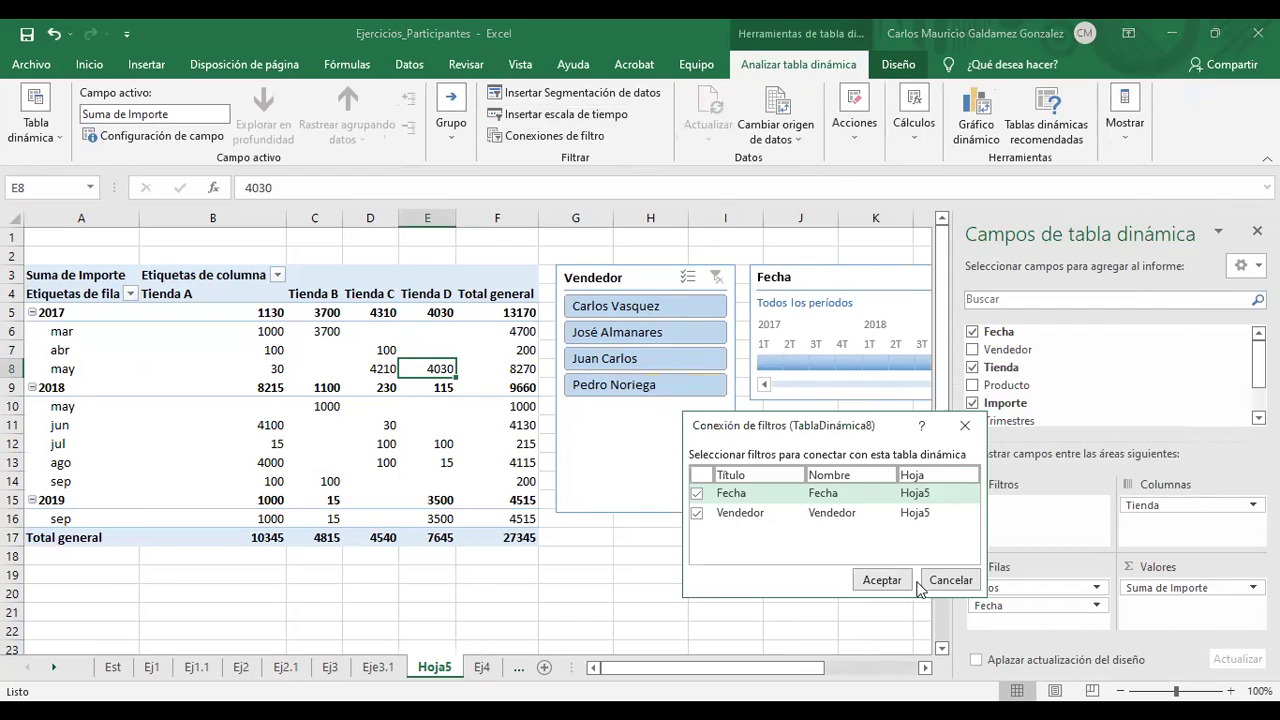
pyautogui.press('Escape')
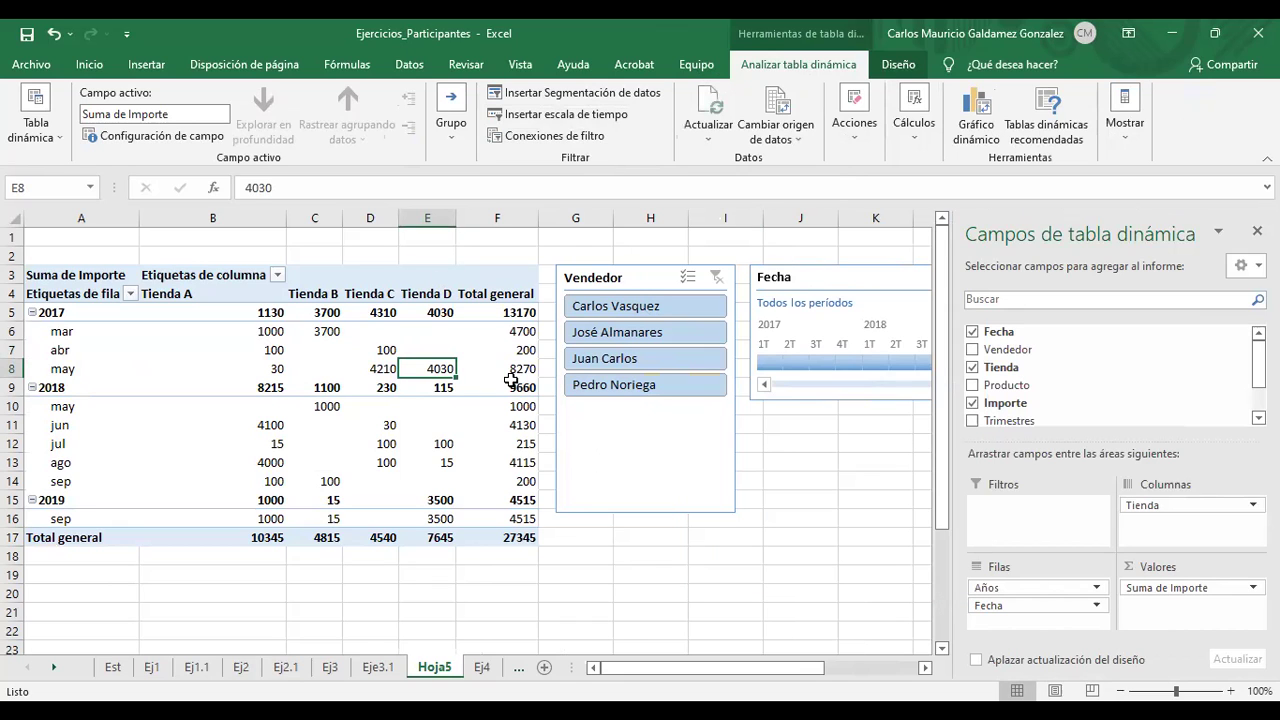
# Apply the Contabilidad number format with the $ symbol to the pivot table's values in B5:F17
pyautogui.click(88, 297)
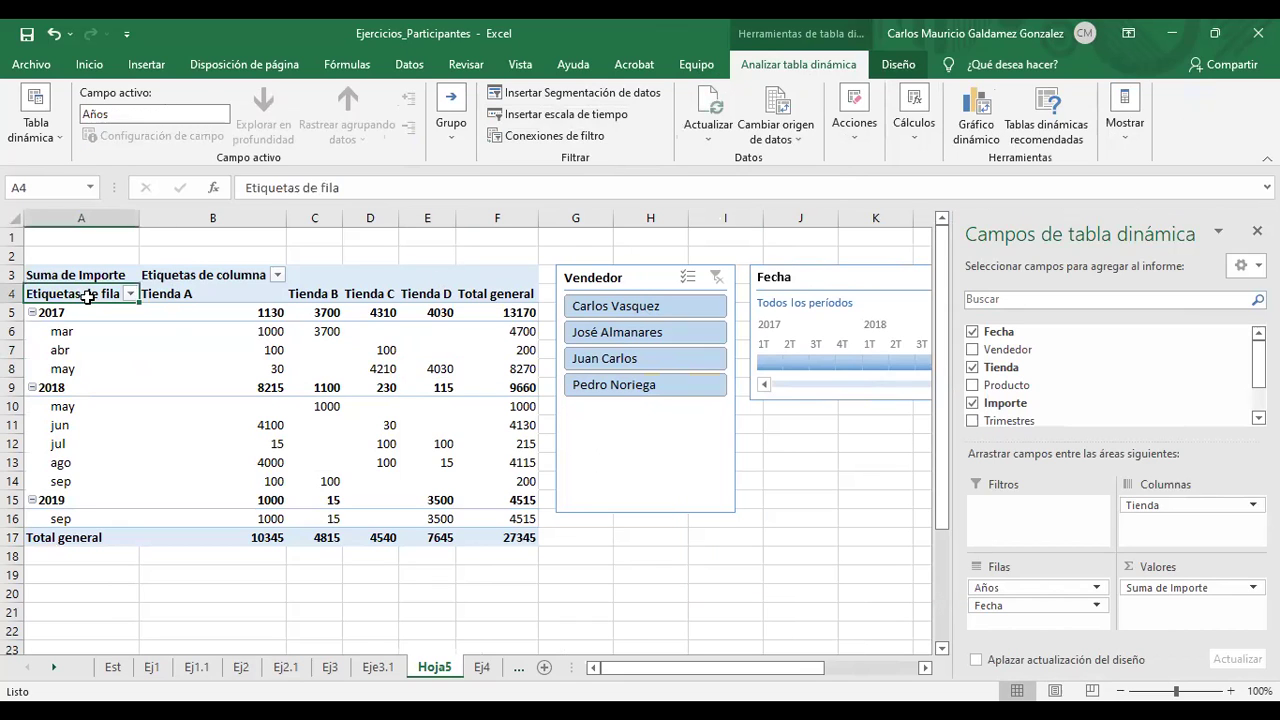
pyautogui.click(176, 297)
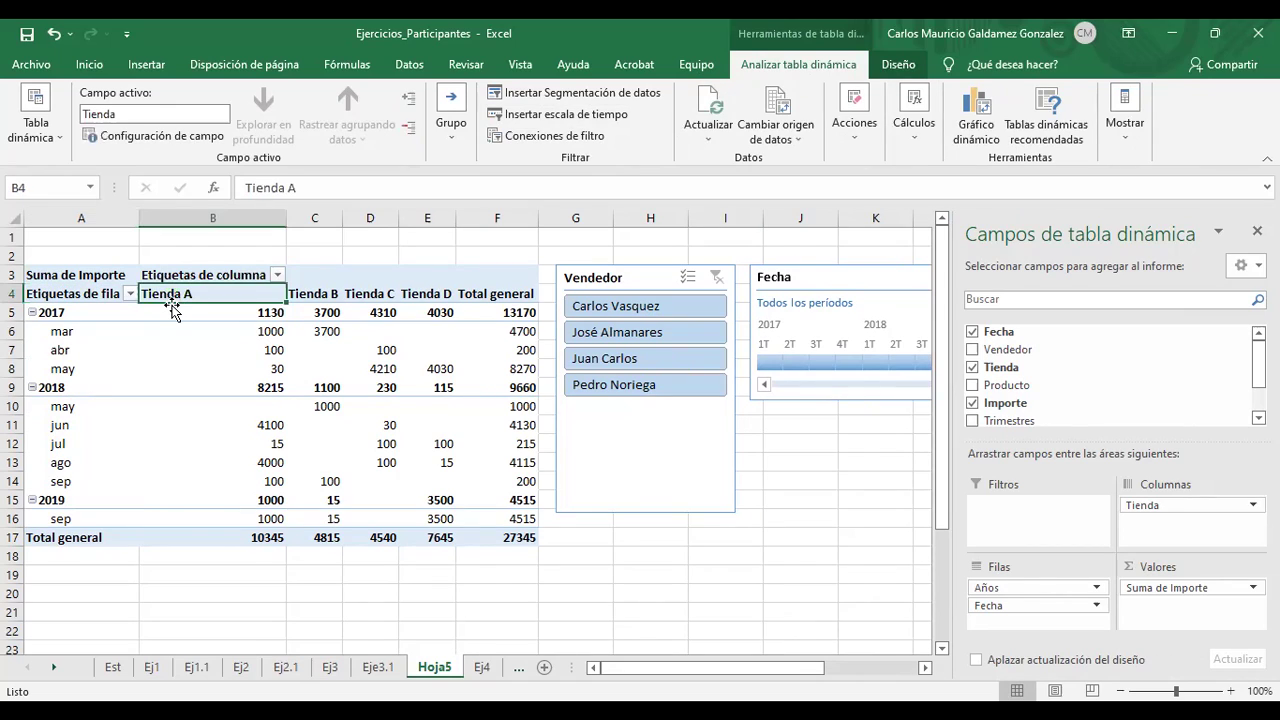
pyautogui.click(177, 315)
pyautogui.press('Left')
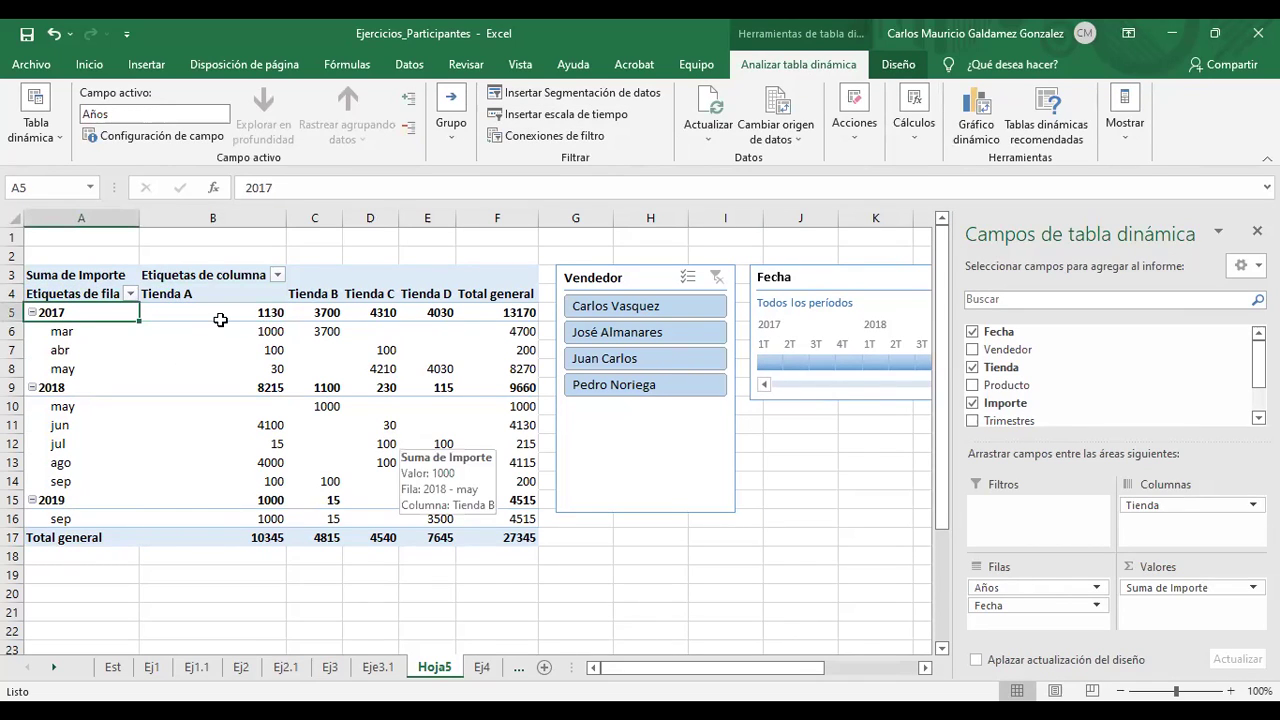
pyautogui.moveTo(226, 313); pyautogui.dragTo(514, 537)
pyautogui.click(89, 64)
pyautogui.click(603, 128)
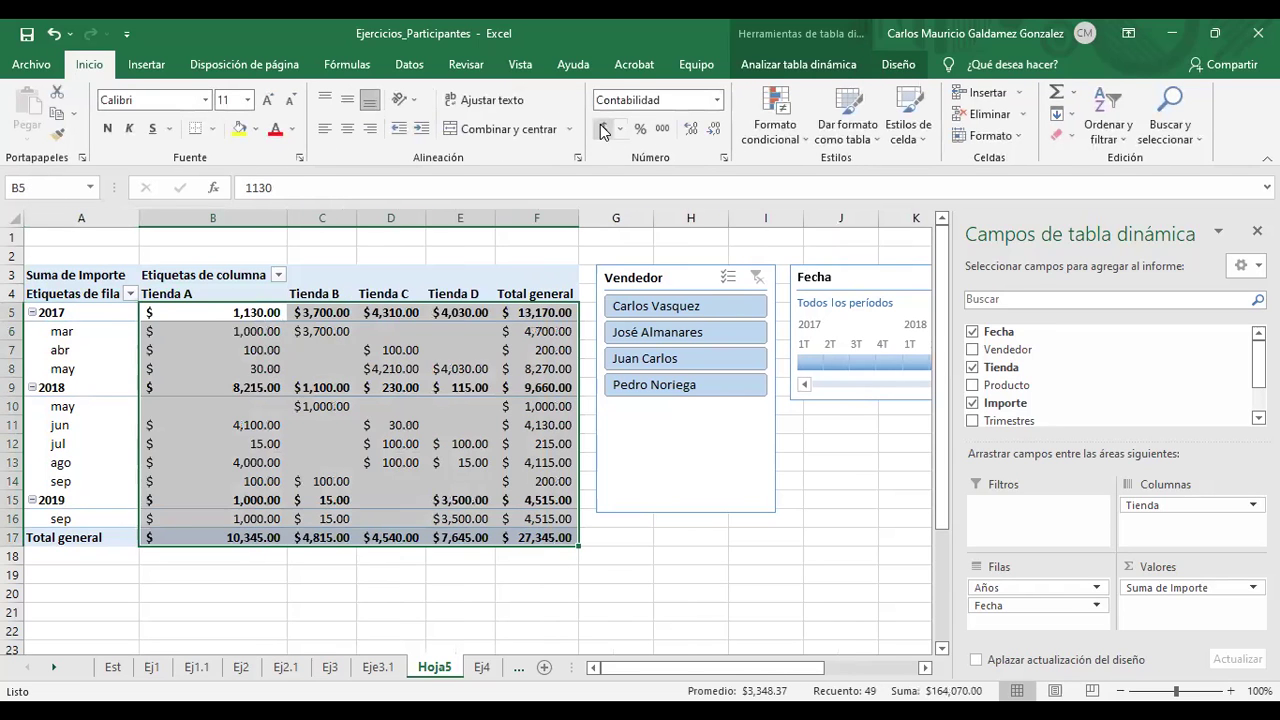
pyautogui.click(311, 405)
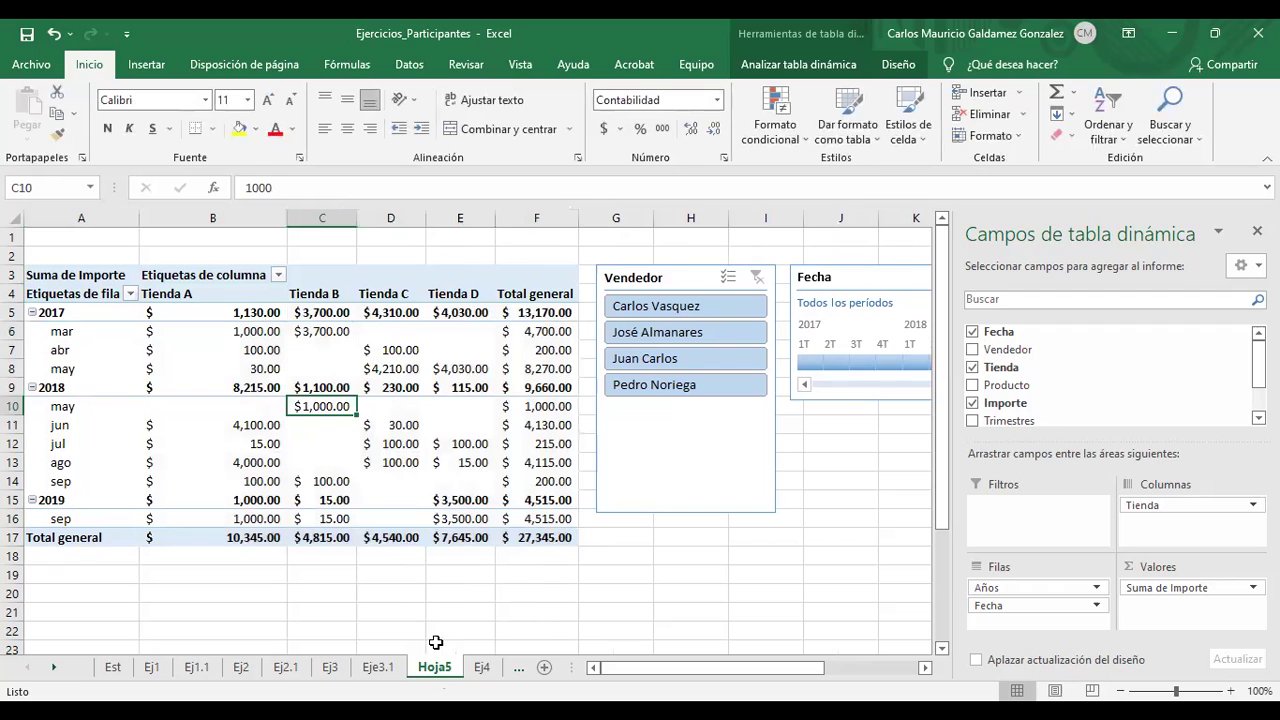
# Look over the Eje3.1 and Ej3 sheets and return to the pivot table on Hoja5
pyautogui.click(390, 669)
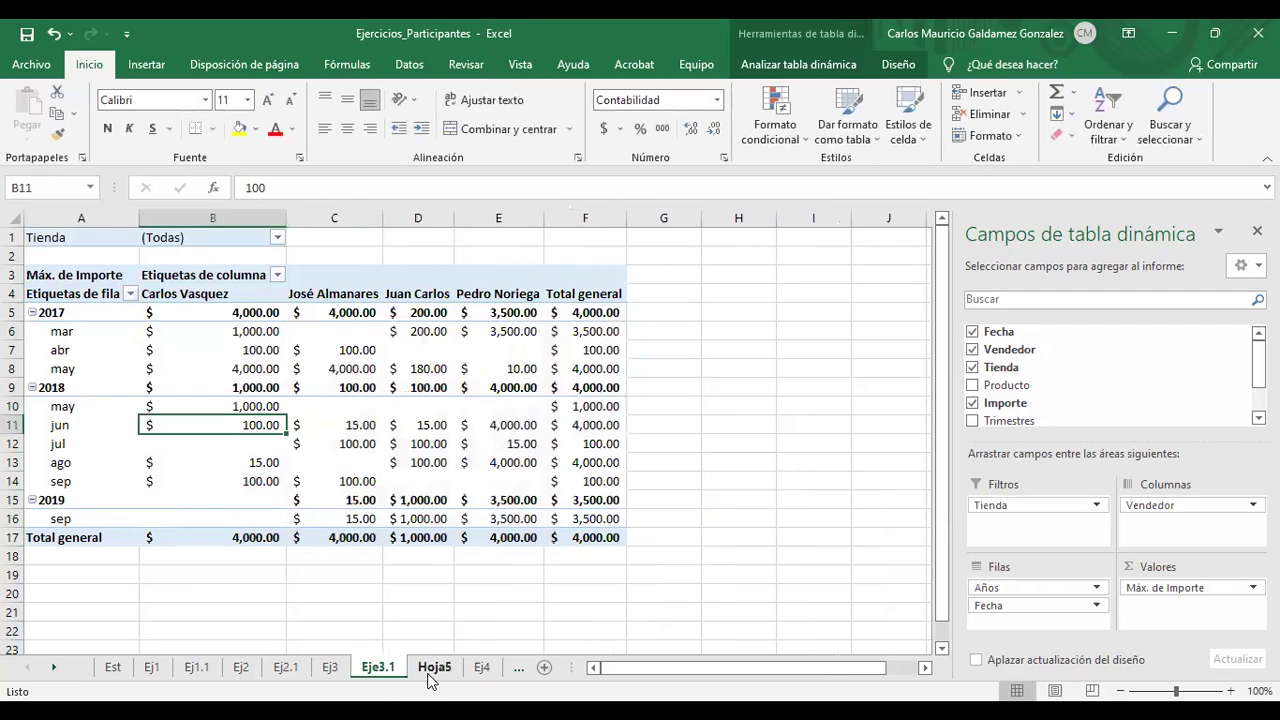
pyautogui.hotkey('ctrl', 'pageup')
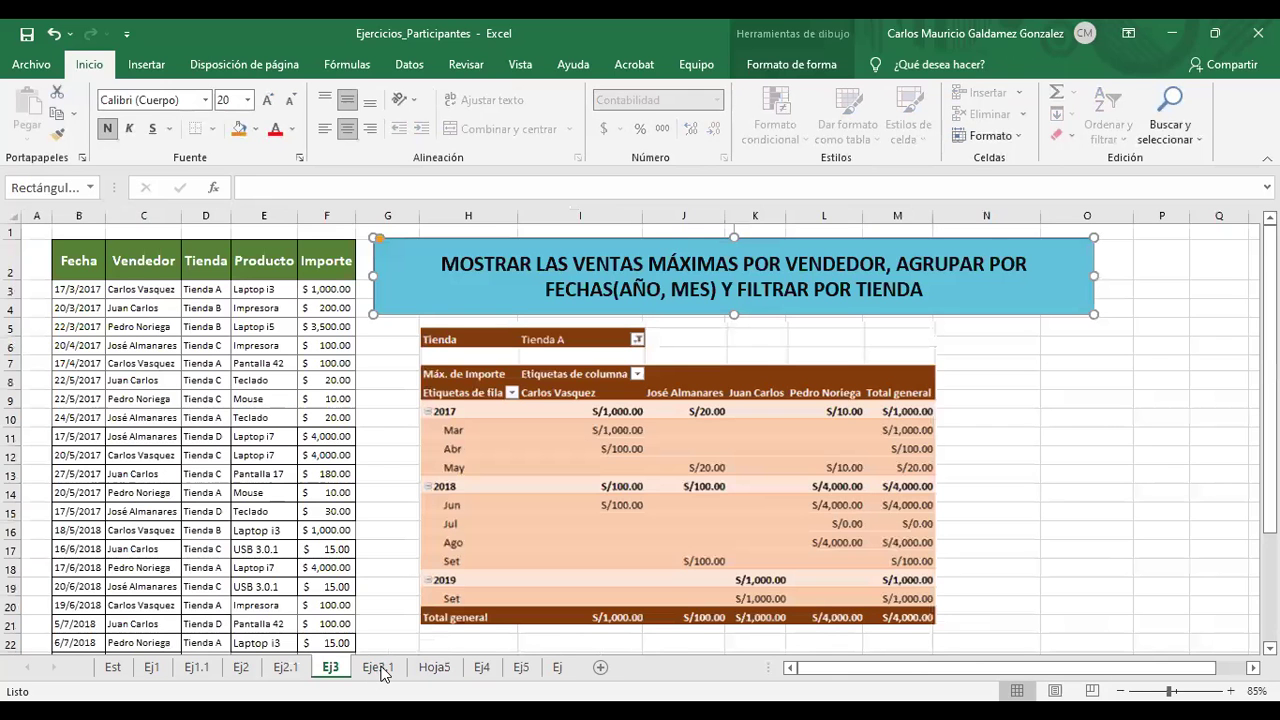
pyautogui.click(437, 669)
pyautogui.click(368, 437)
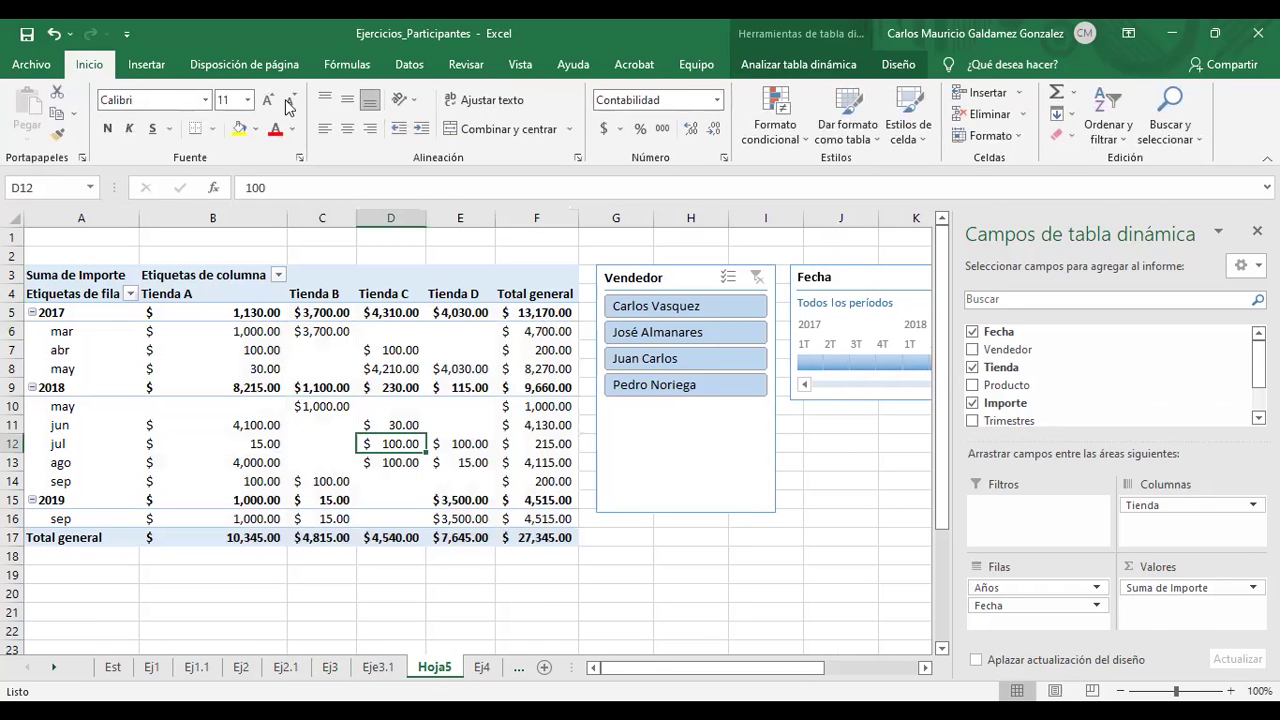
# Start a pivot chart from the pivot table and preview the Línea apilada, Líneas 100 % apiladas and Línea con marcadores types
pyautogui.click(146, 64)
pyautogui.press('Up')
pyautogui.press('Up')
pyautogui.press('Right')
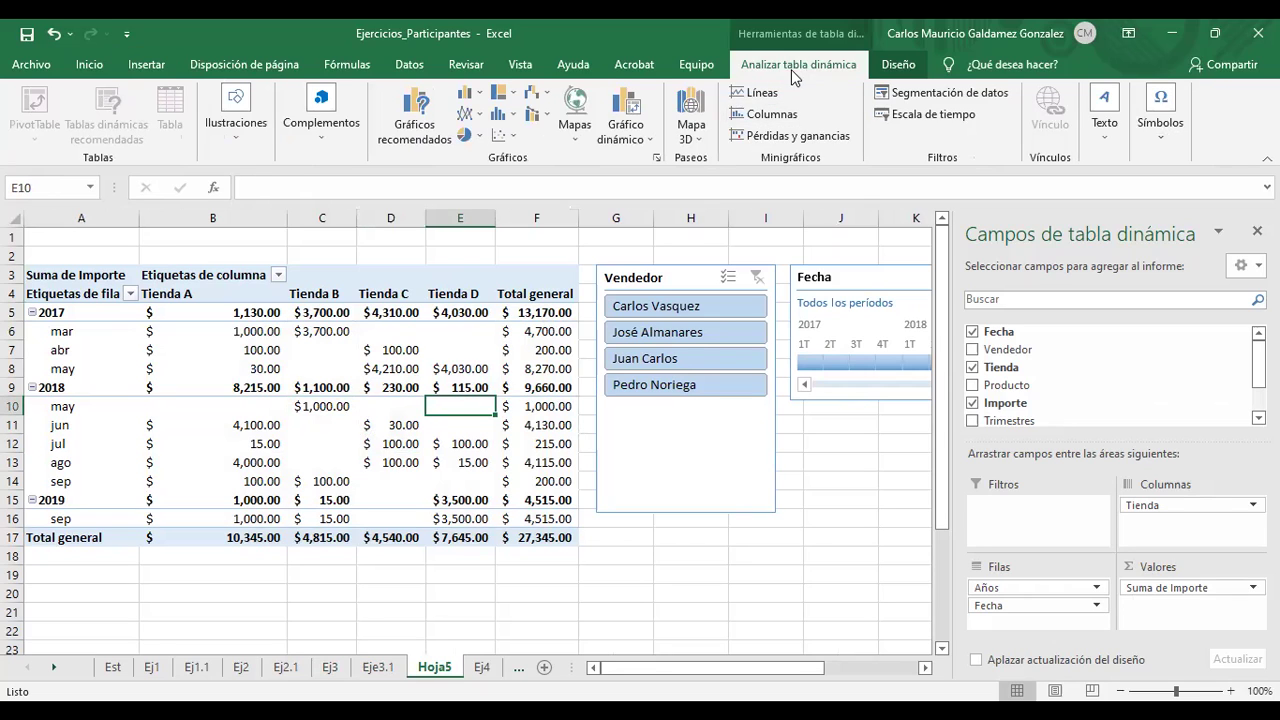
pyautogui.click(798, 66)
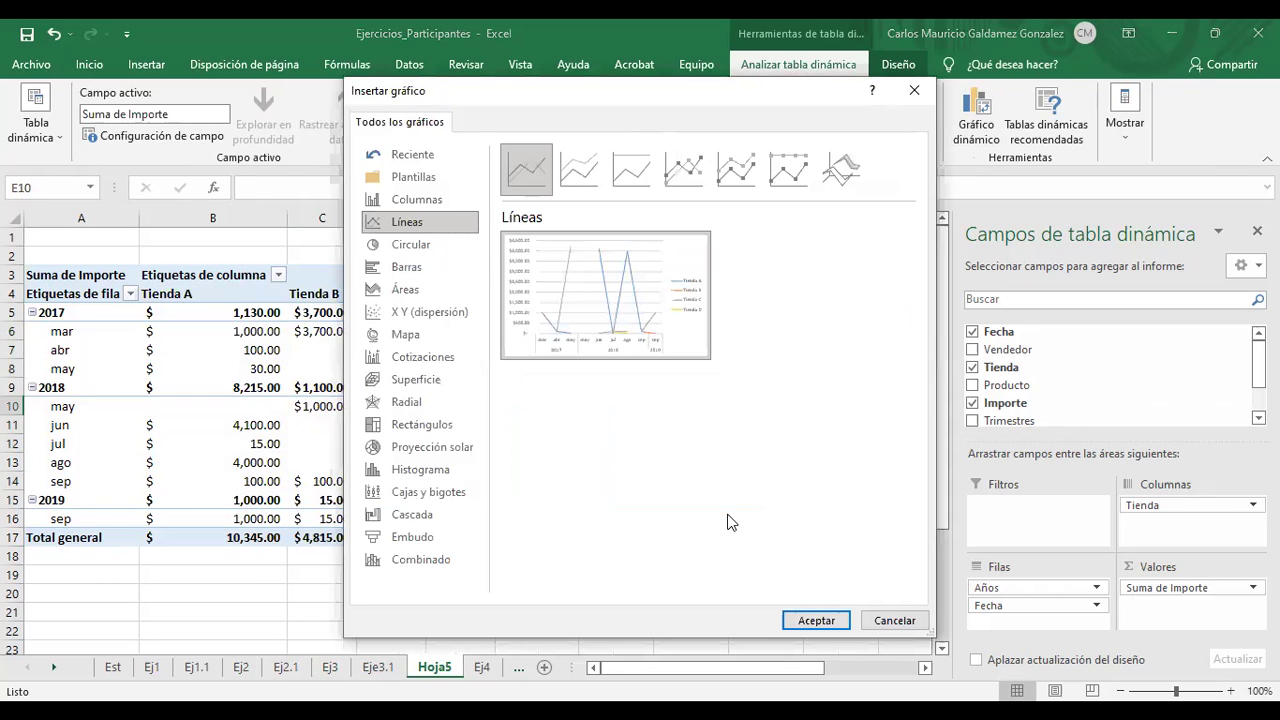
pyautogui.press('Right')
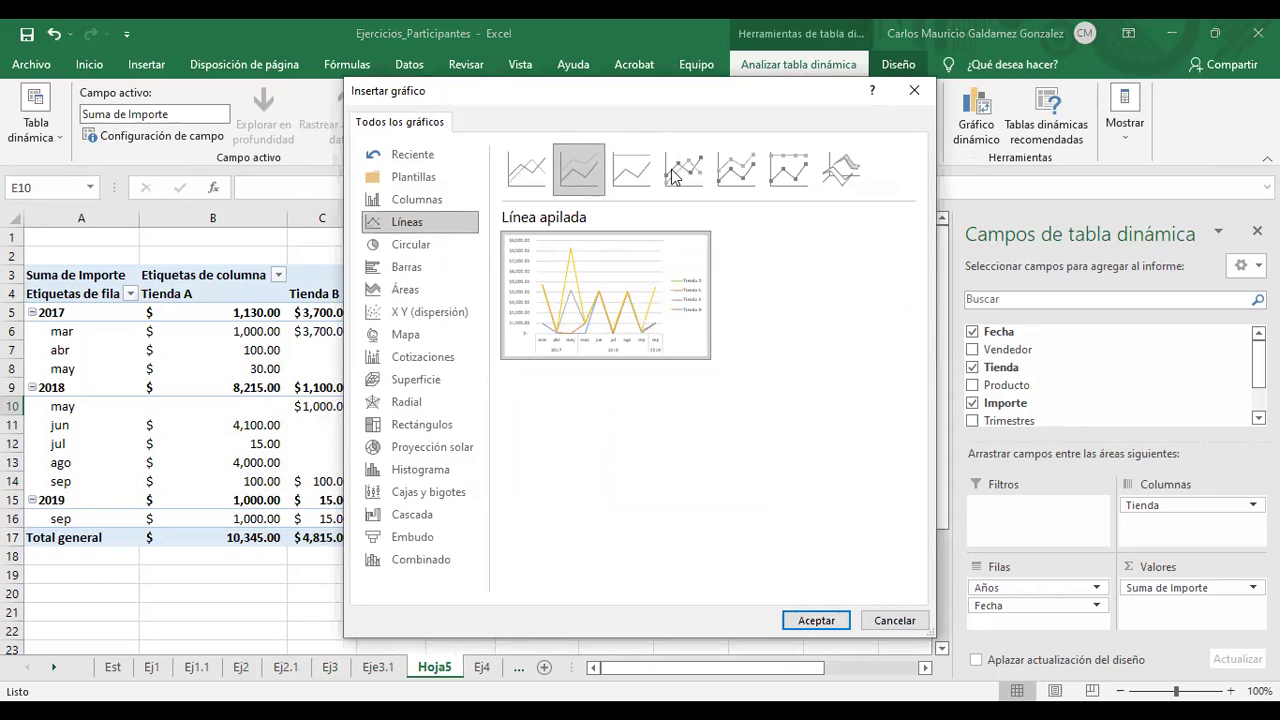
pyautogui.click(634, 170)
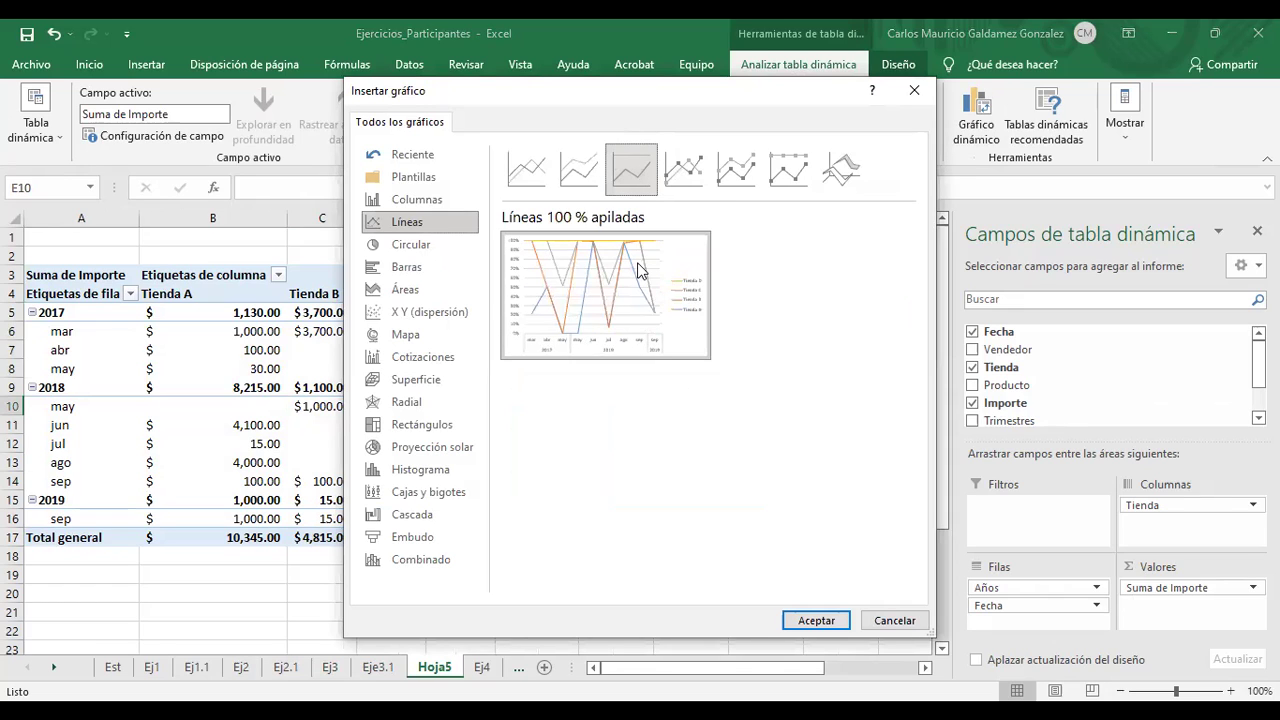
pyautogui.moveTo(640, 270)
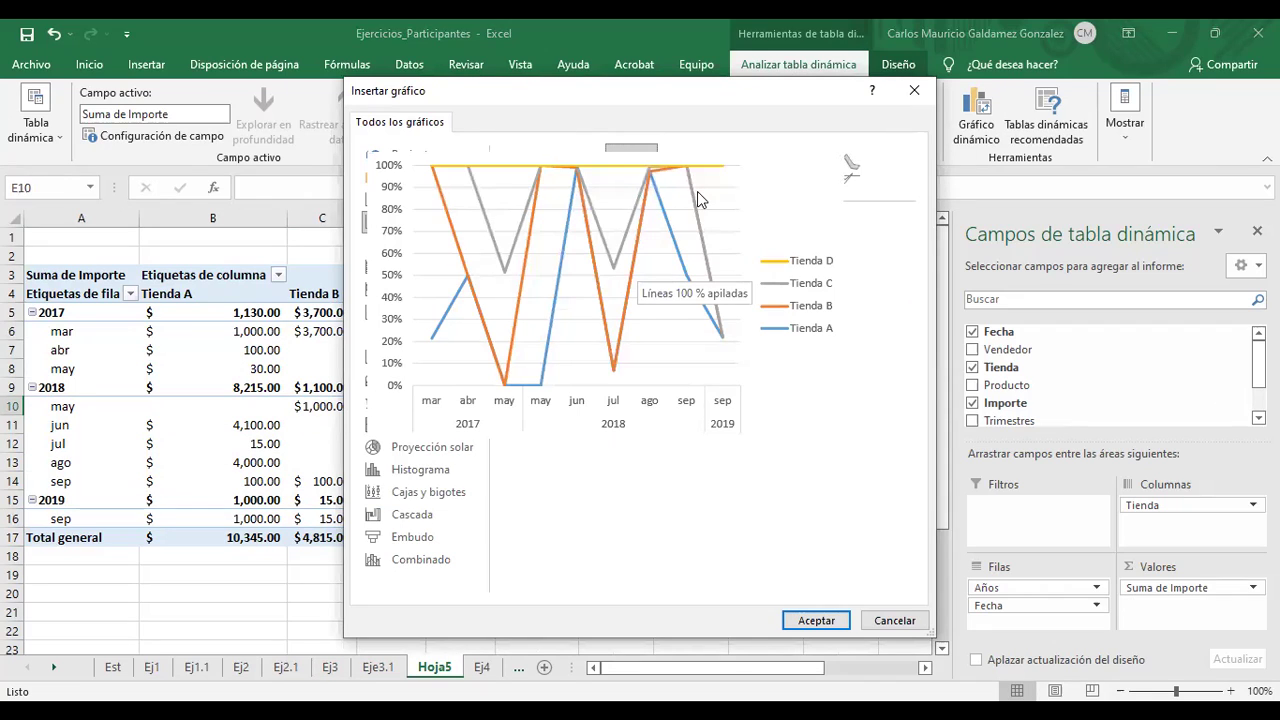
pyautogui.press('Right')
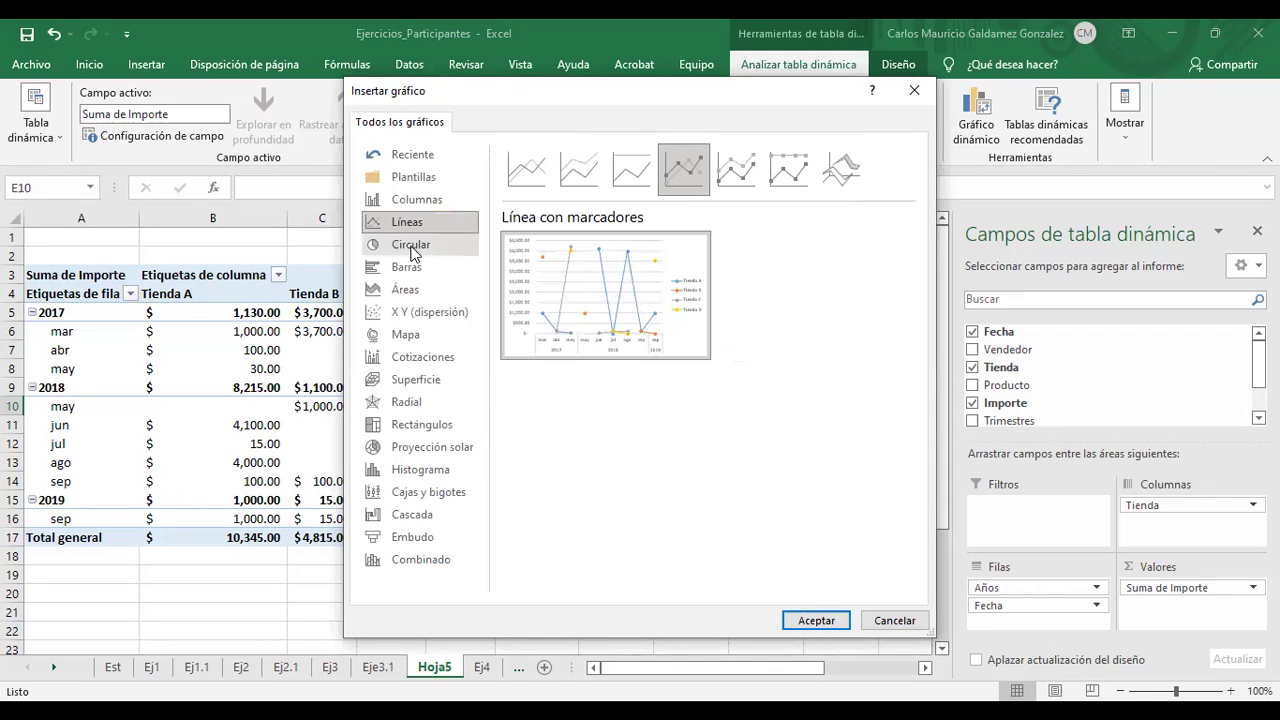
# Insert an Áreas pivot chart, enlarge it to about 10.6 by 17 cm and place it over the pivot table
pyautogui.click(410, 288)
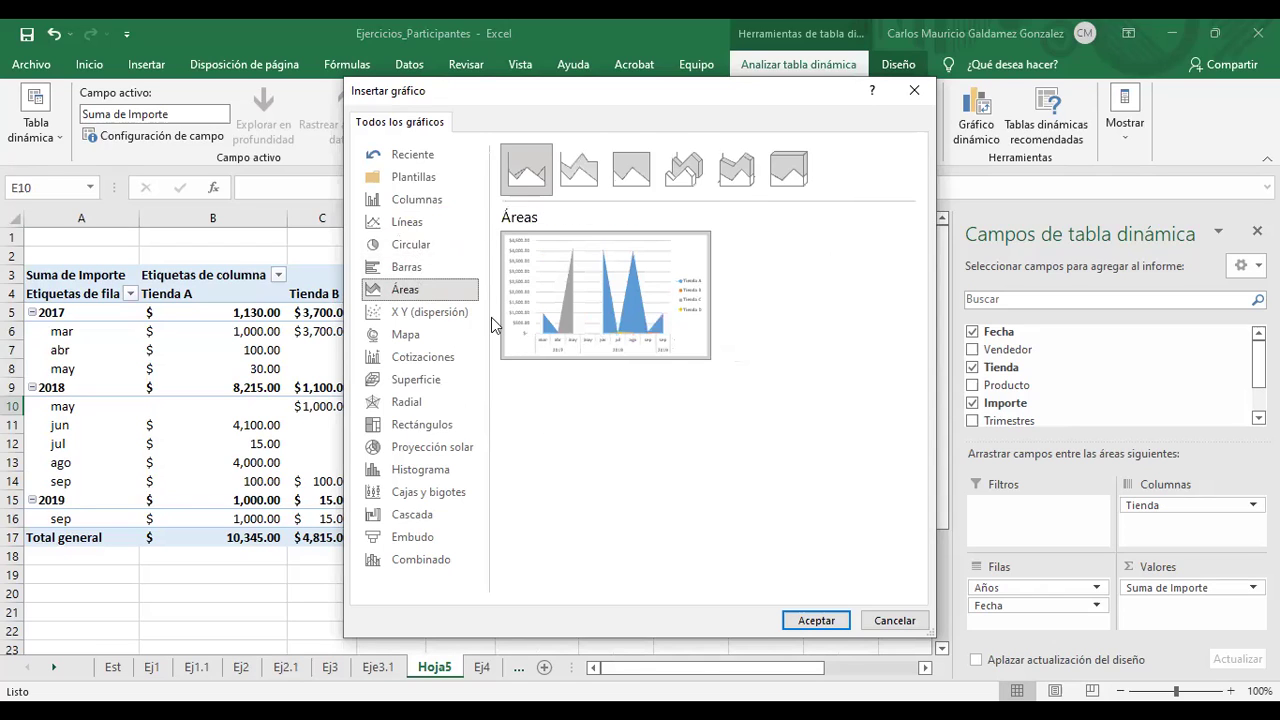
pyautogui.moveTo(641, 302)
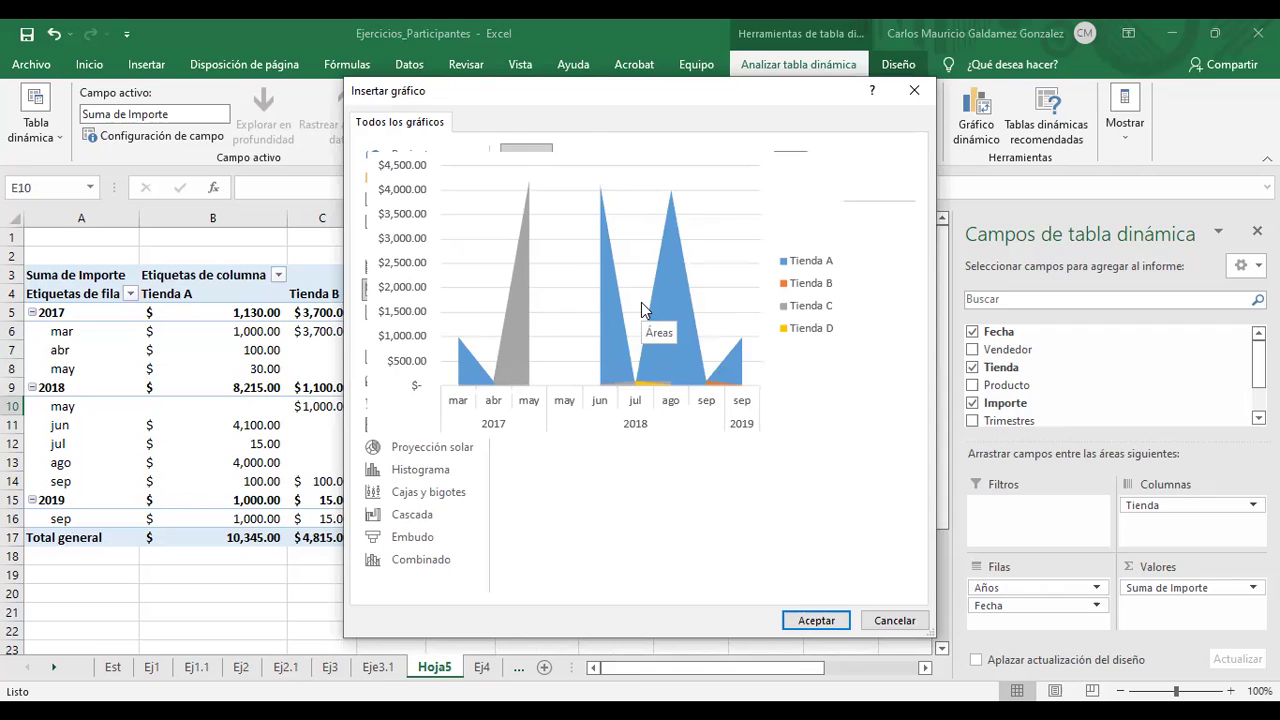
pyautogui.click(578, 168)
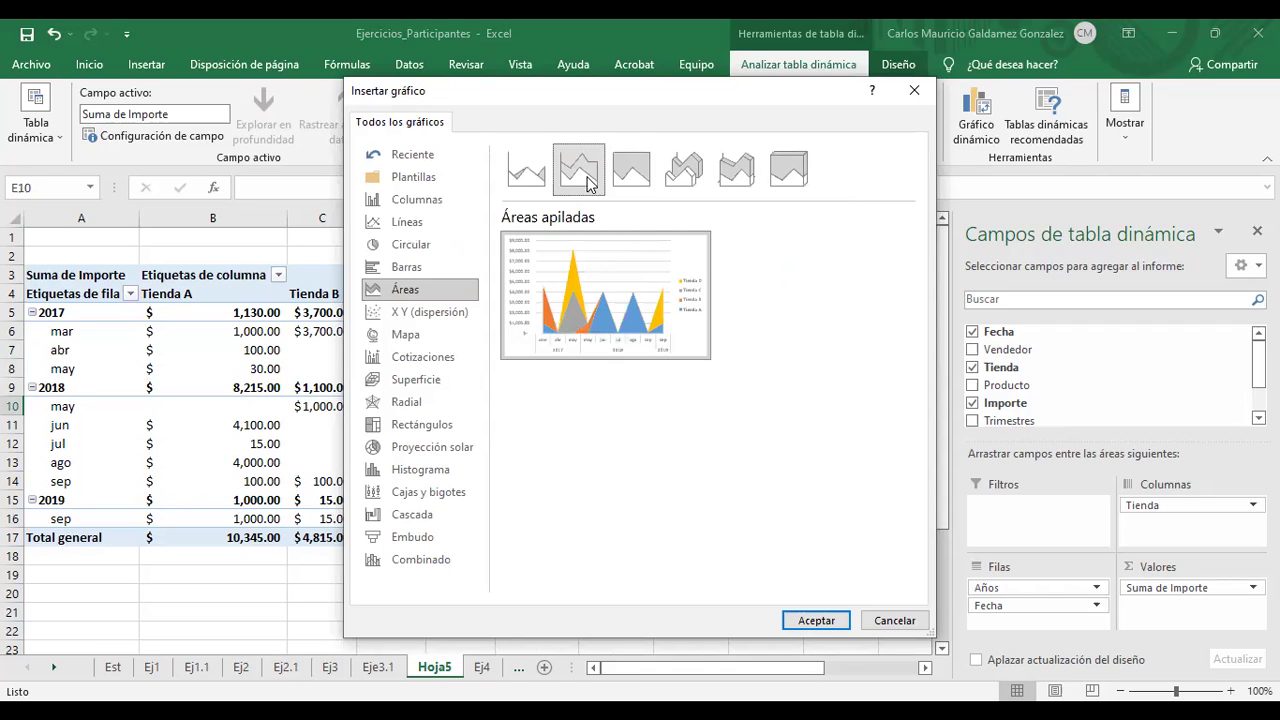
pyautogui.click(640, 186)
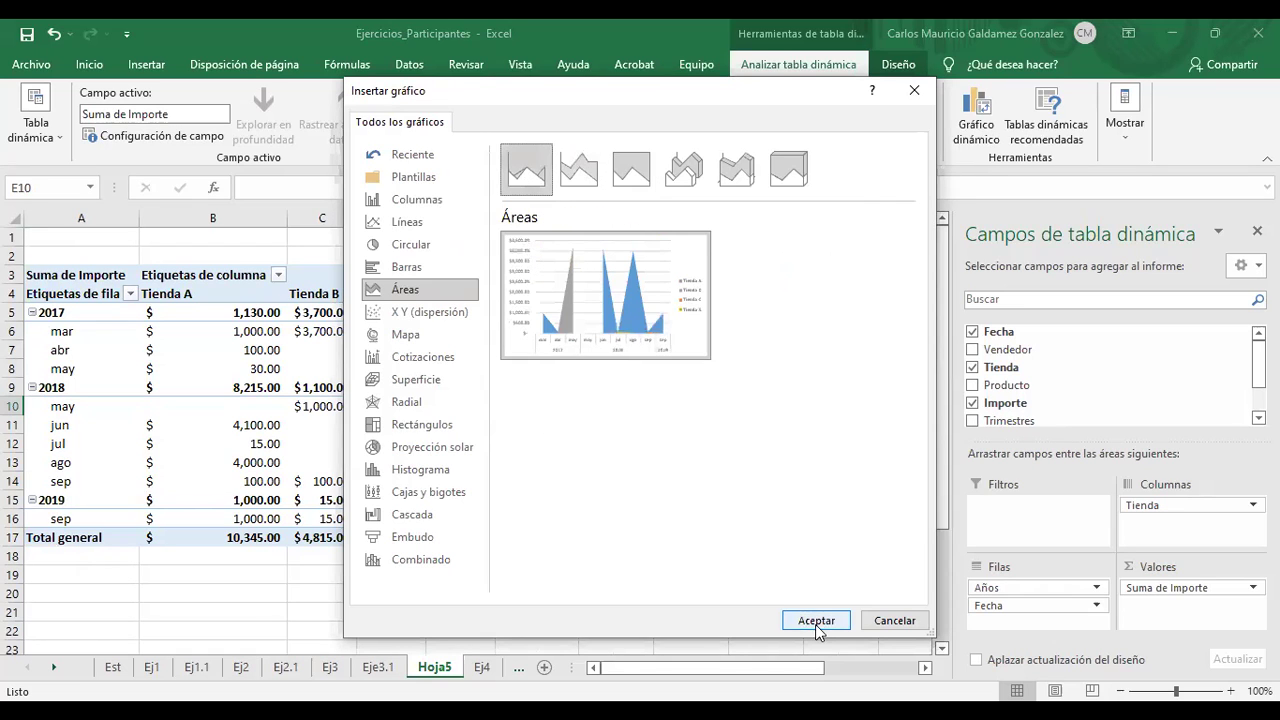
pyautogui.doubleClick(568, 306)
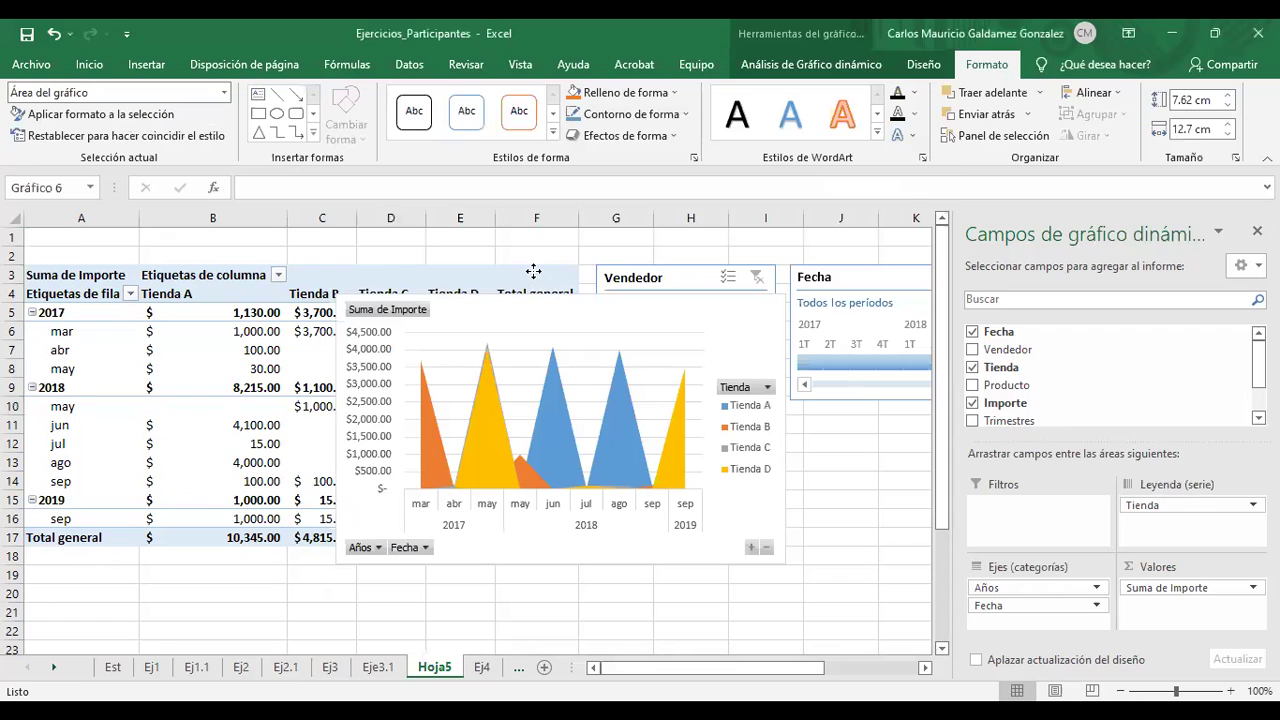
pyautogui.moveTo(850, 644); pyautogui.dragTo(869, 553)
pyautogui.moveTo(780, 303)
pyautogui.mouseDown()
pyautogui.moveTo(686, 309)
pyautogui.moveTo(620, 334)
pyautogui.mouseUp()
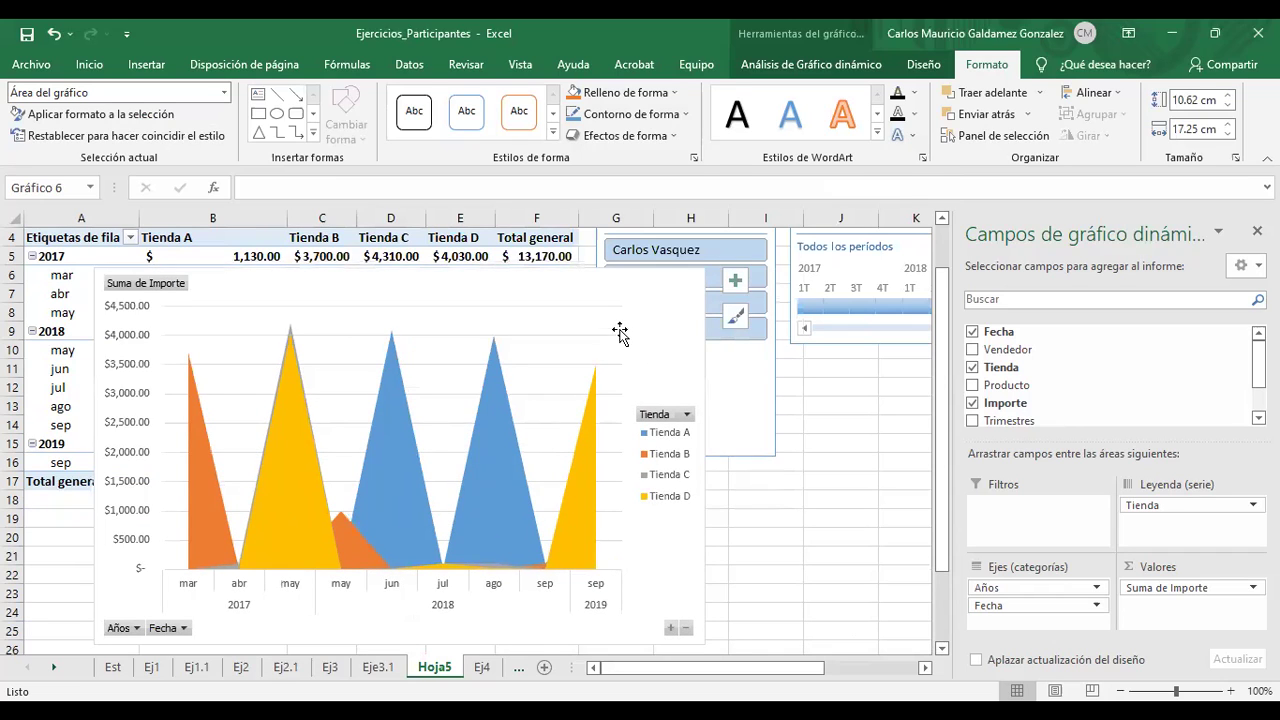
# Filter the pivot chart by individual salespeople with the Vendedor slicer, and clear the filter
pyautogui.click(746, 280)
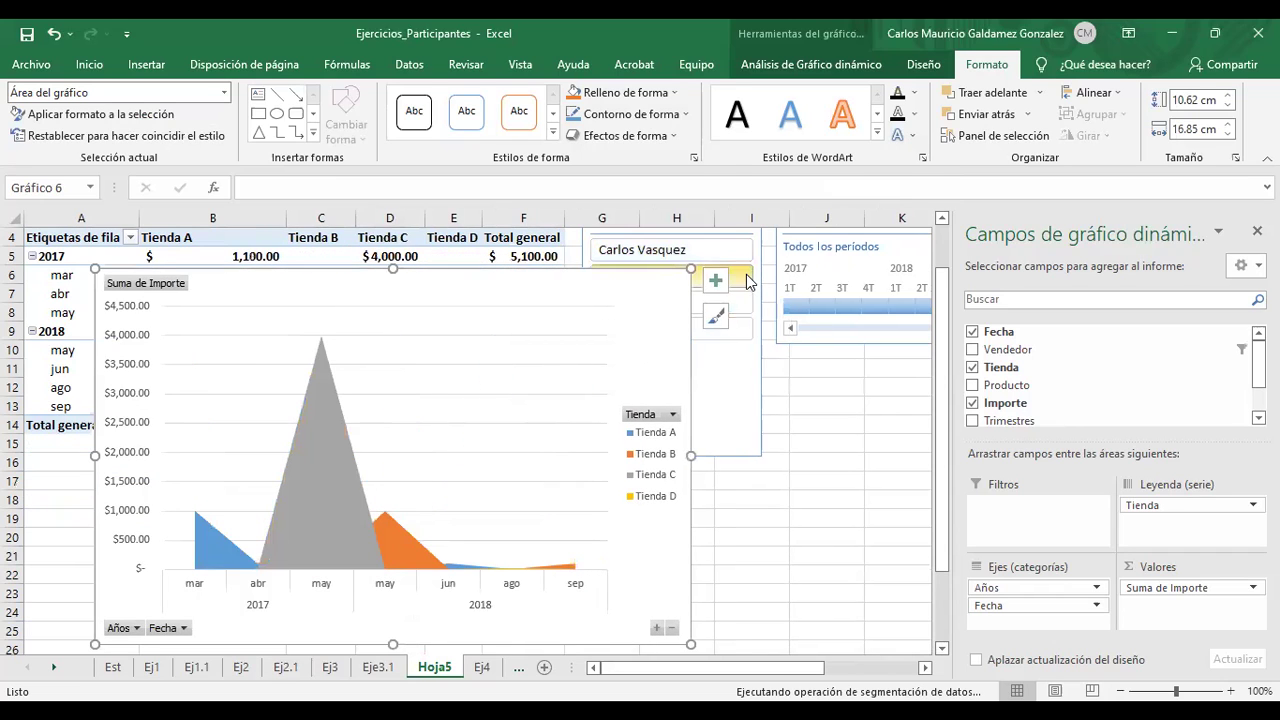
pyautogui.click(776, 356)
pyautogui.scroll(1, 740, 300)
pyautogui.click(731, 281)
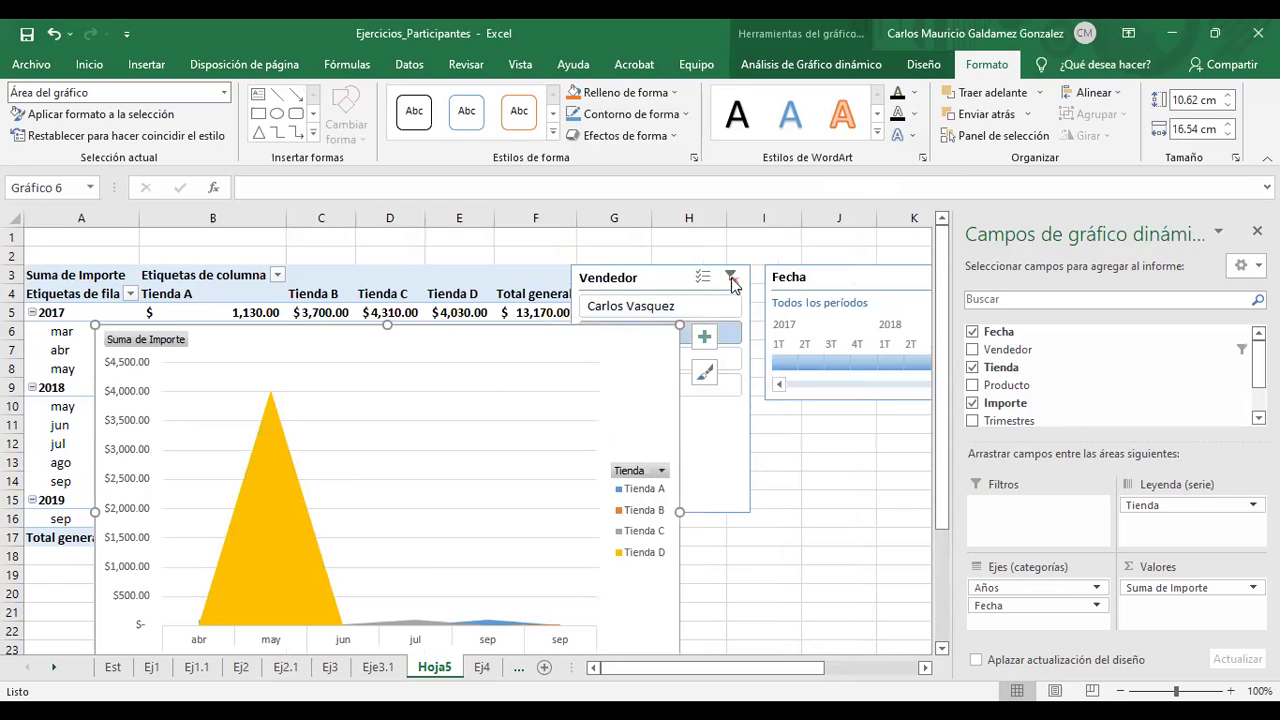
# Arrange the chart over the pivot table, with the Fecha timeline beside it and the Vendedor slicer below the timeline
pyautogui.moveTo(512, 321); pyautogui.dragTo(472, 280)
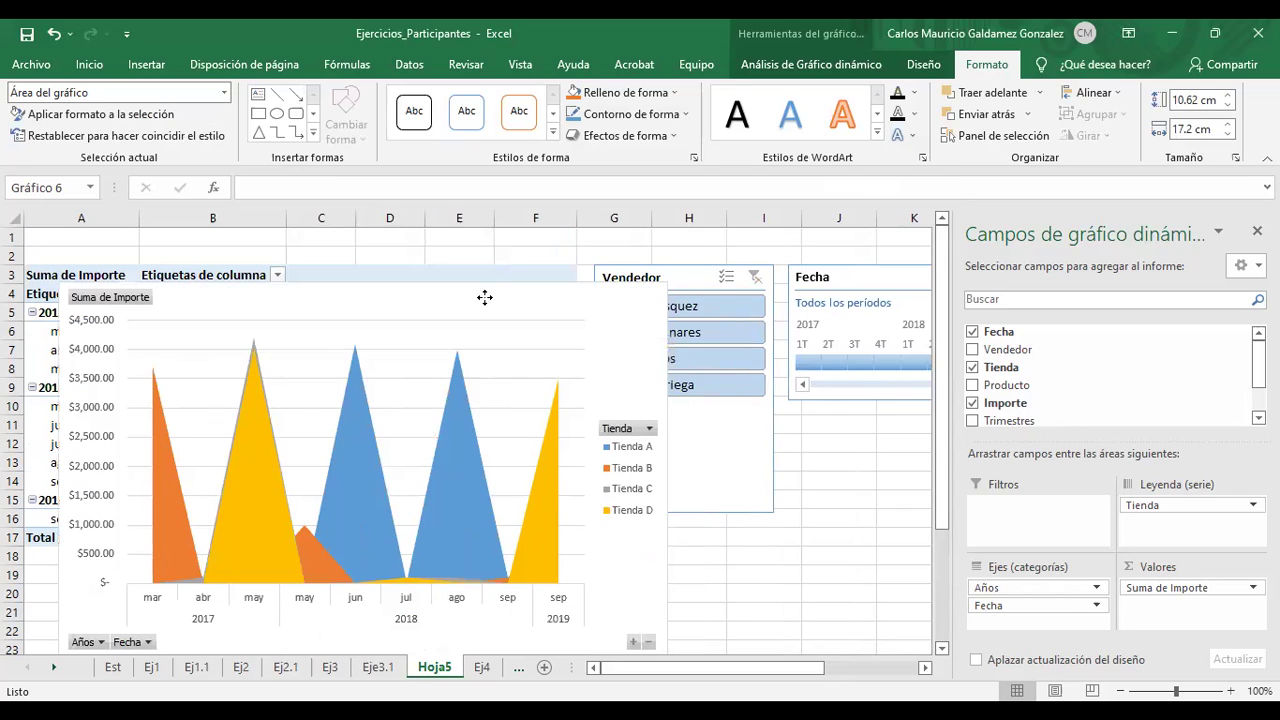
pyautogui.moveTo(694, 278); pyautogui.dragTo(823, 417)
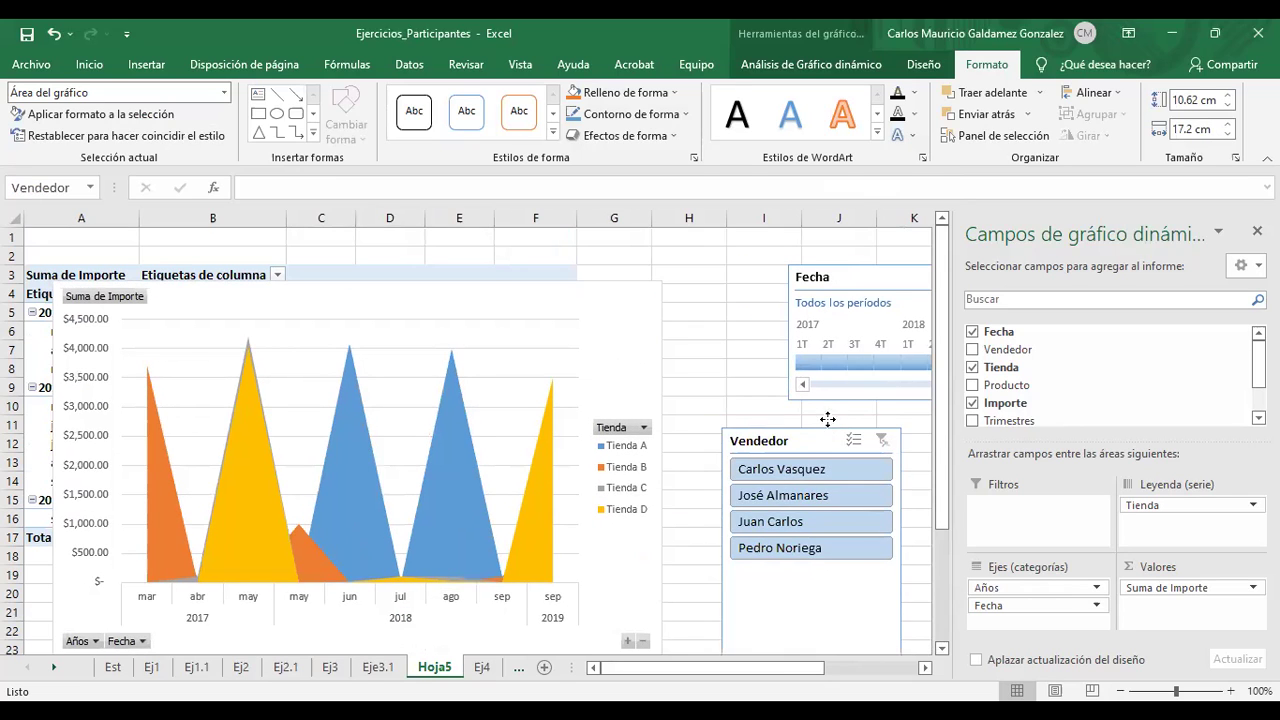
pyautogui.click(830, 272)
pyautogui.moveTo(830, 272); pyautogui.dragTo(718, 260)
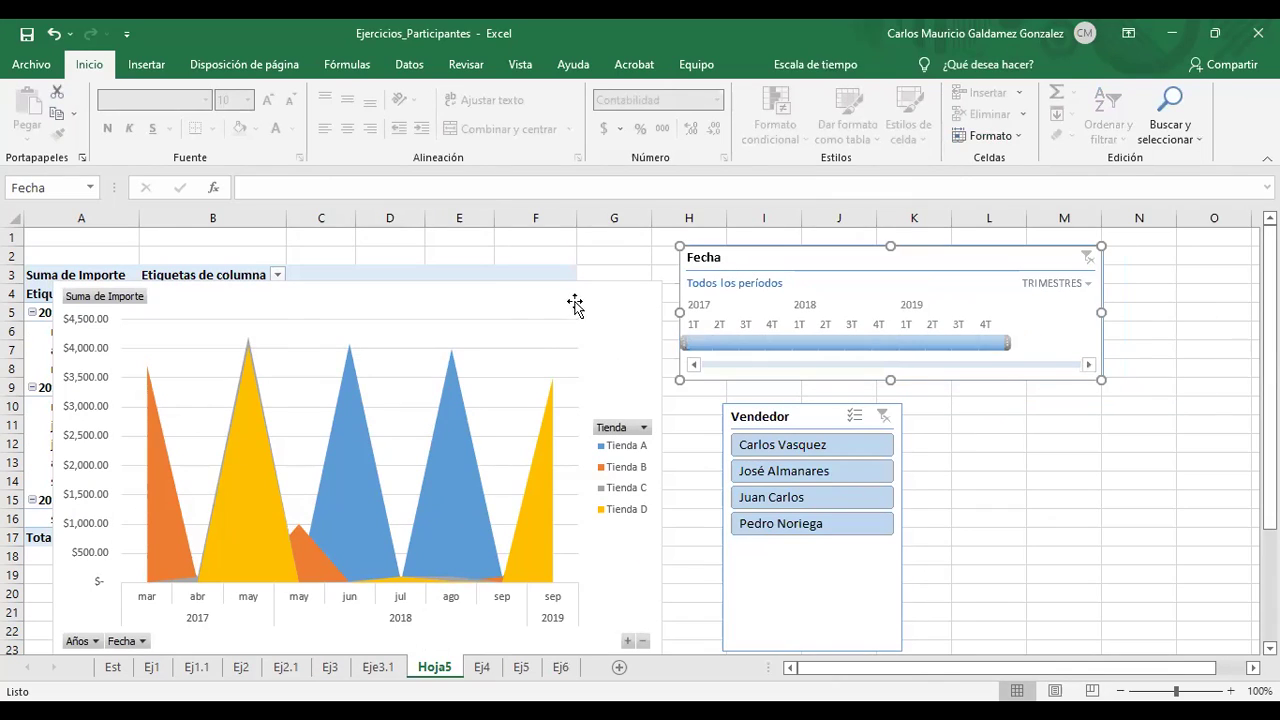
pyautogui.moveTo(568, 303); pyautogui.dragTo(568, 261)
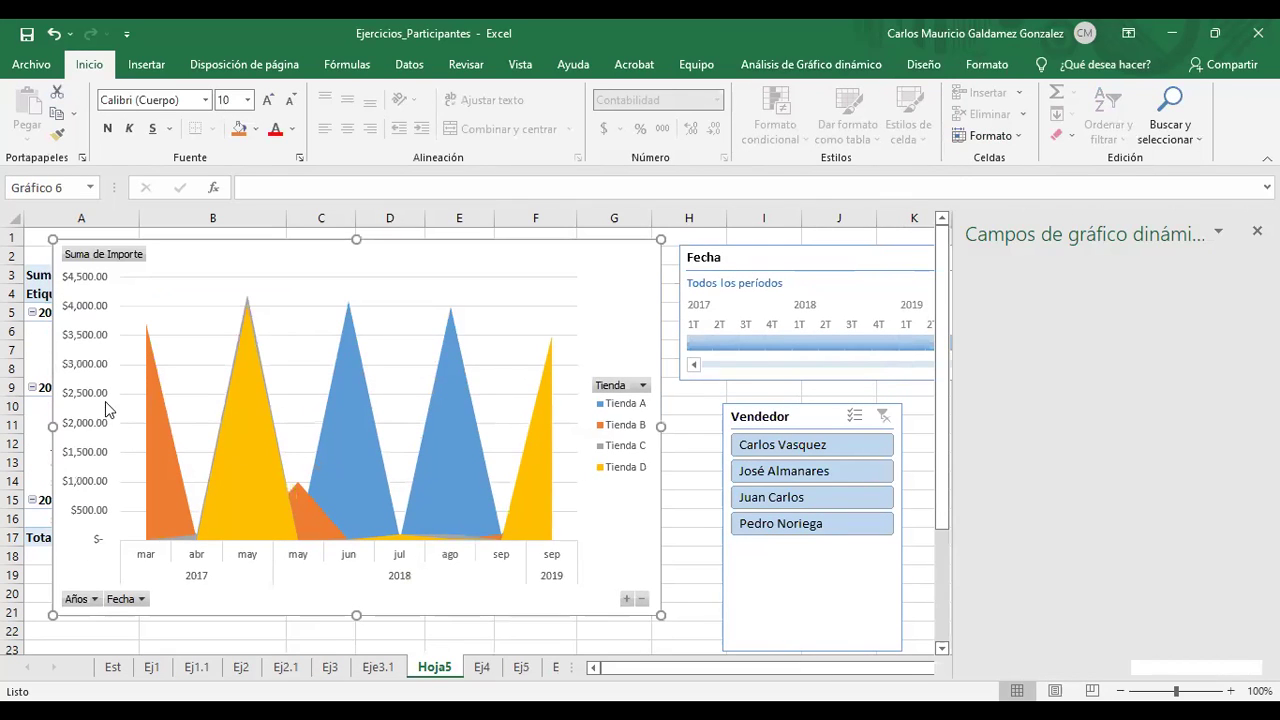
# Filter the pivot chart by the third salesperson in the Vendedor slicer, and clear the filter
pyautogui.click(771, 500)
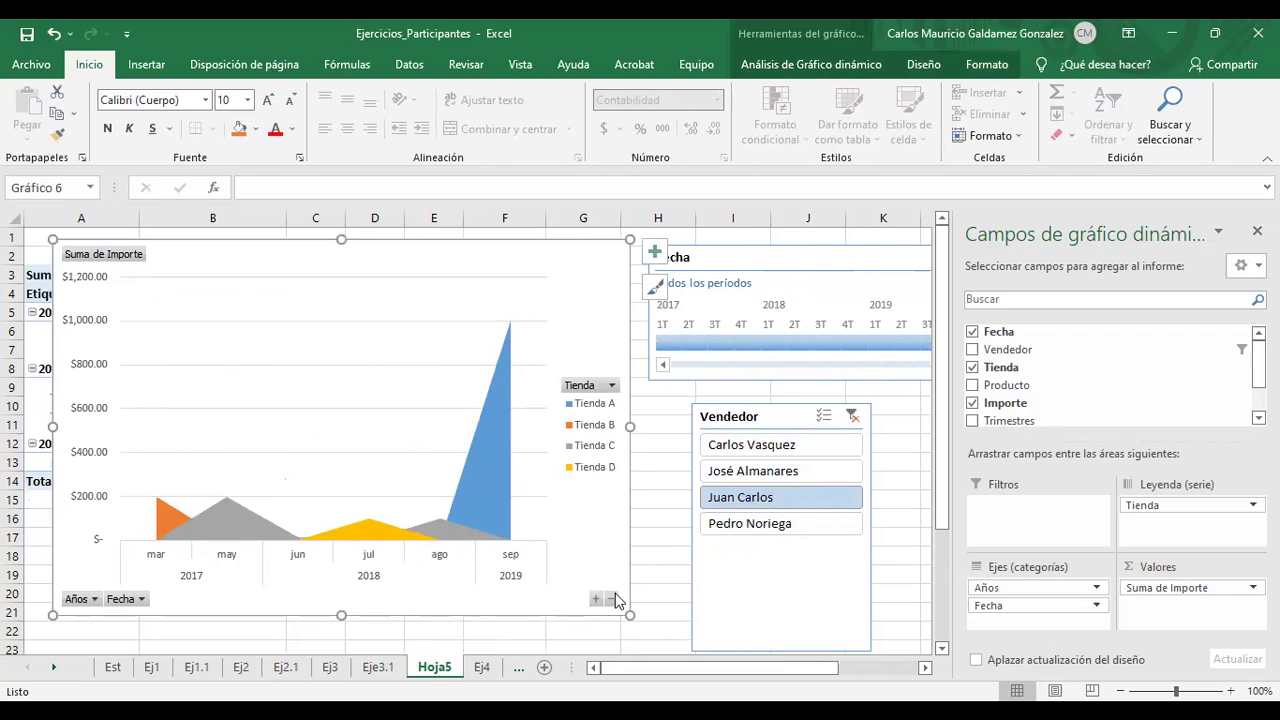
pyautogui.click(852, 416)
# Filter the chart's Tienda field to show only Tienda C and Tienda D, and select all stores again
pyautogui.click(630, 388)
pyautogui.click(430, 515)
pyautogui.click(430, 532)
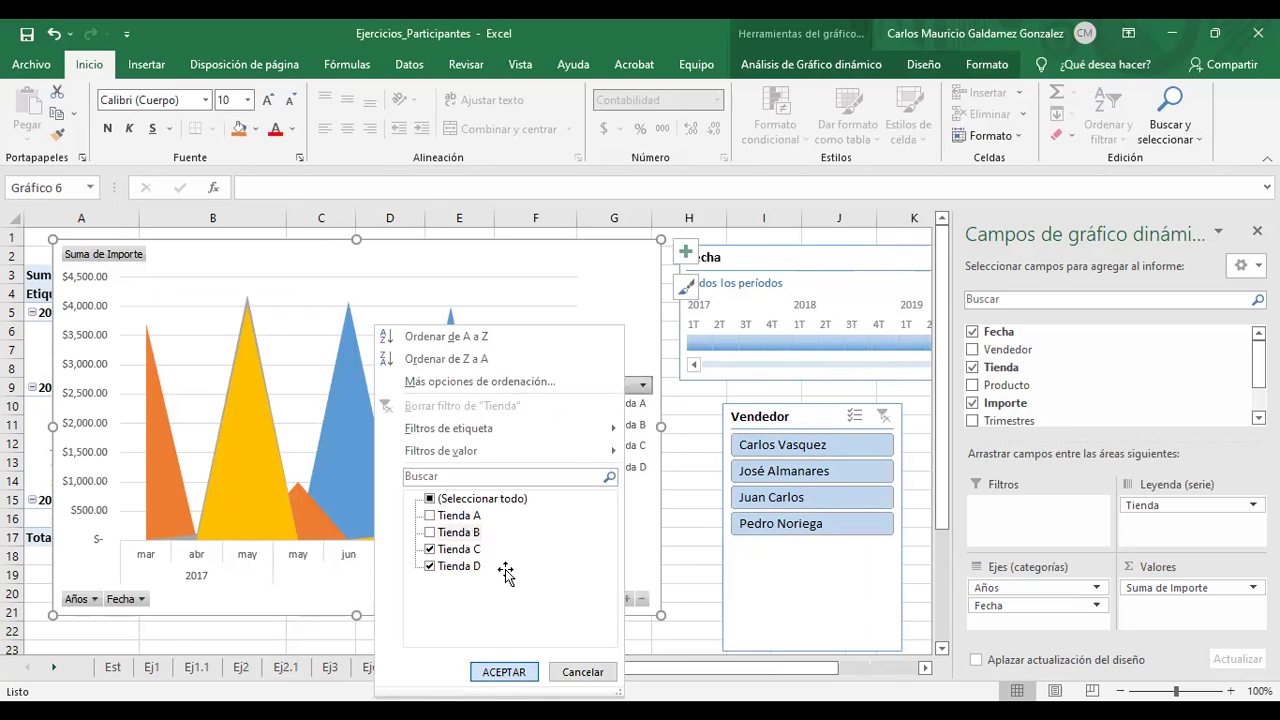
pyautogui.press('Return')
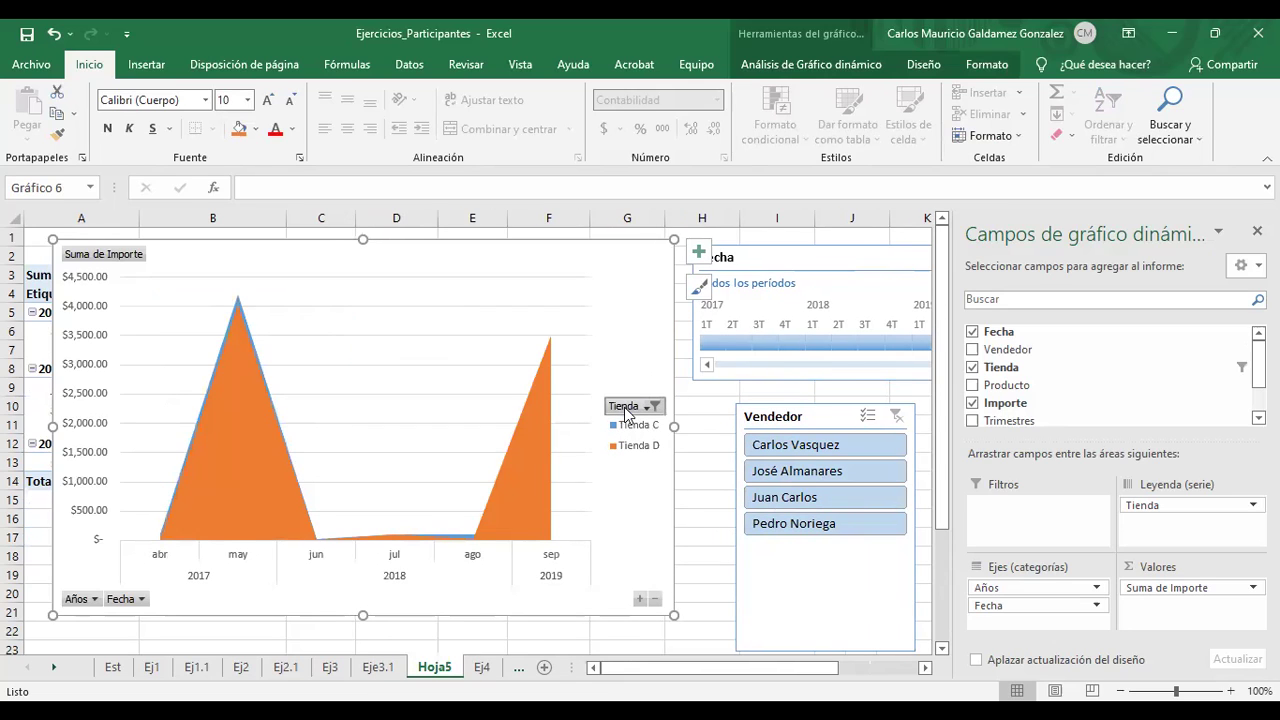
pyautogui.click(627, 408)
pyautogui.click(431, 208)
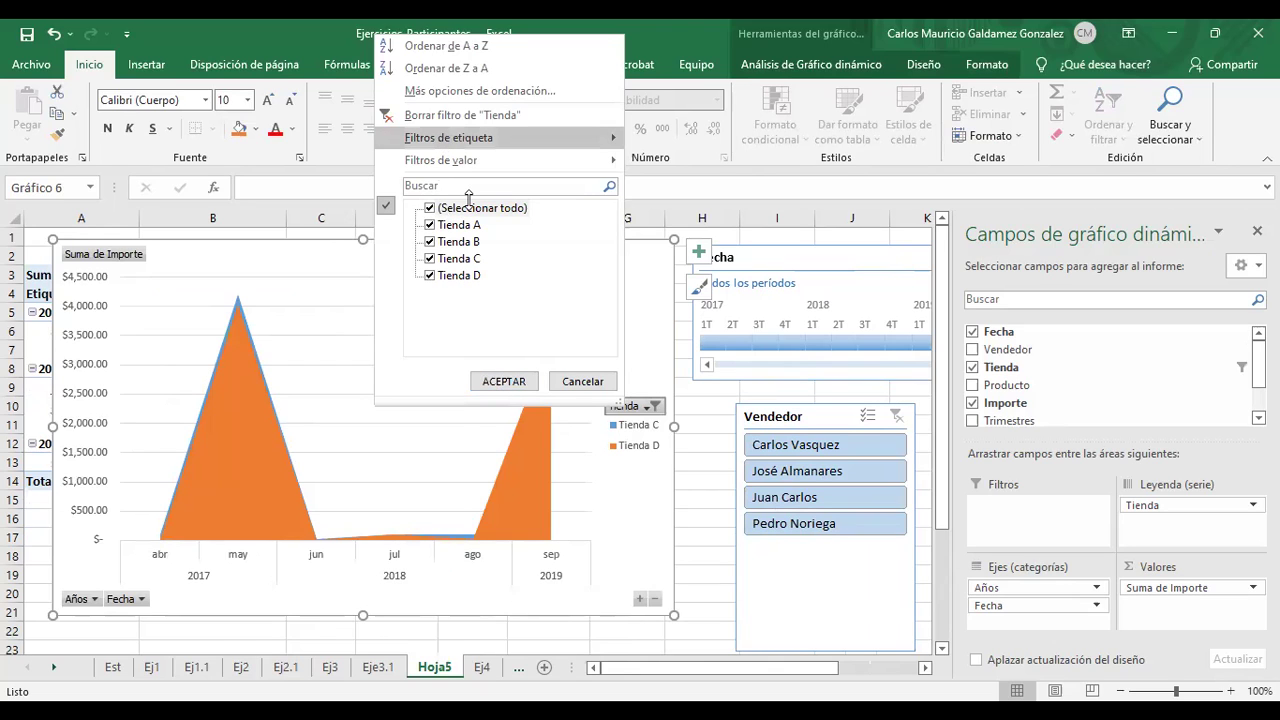
pyautogui.click(504, 381)
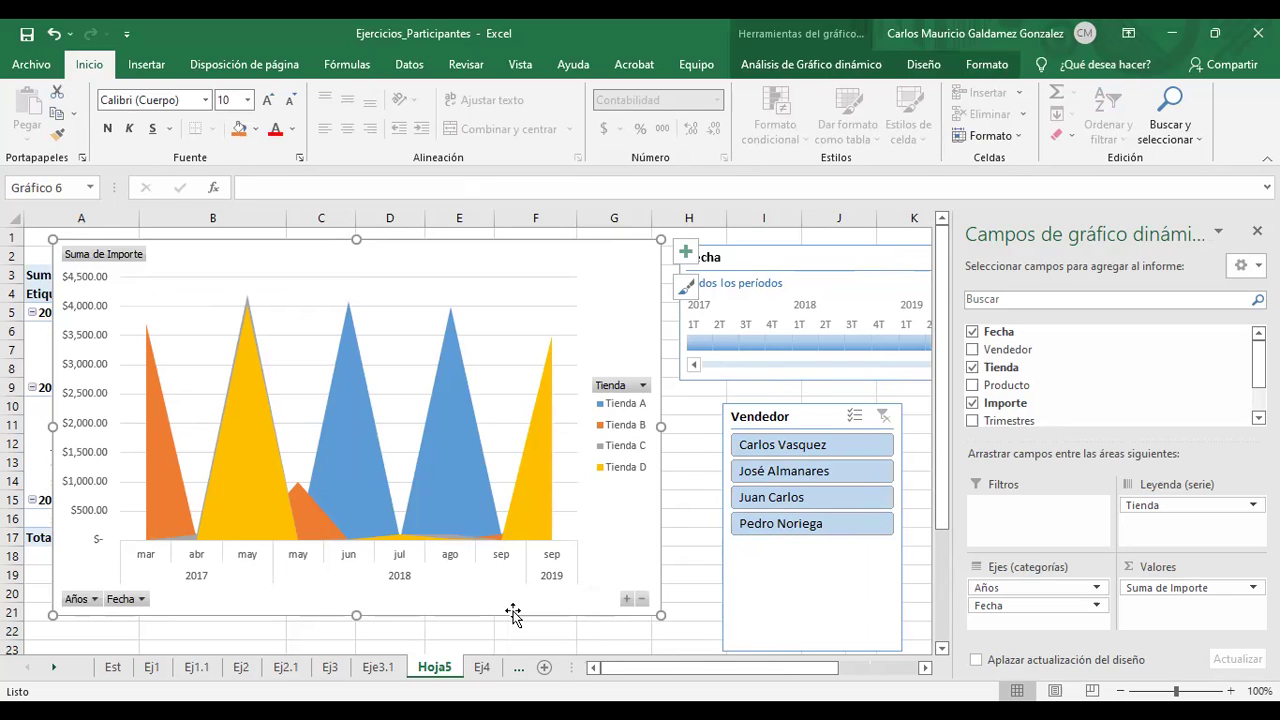
# Shift the chart so the pivot table's row labels stay uncovered, and move the Vendedor slicer closer under the Fecha timeline
pyautogui.moveTo(531, 262); pyautogui.dragTo(661, 270)
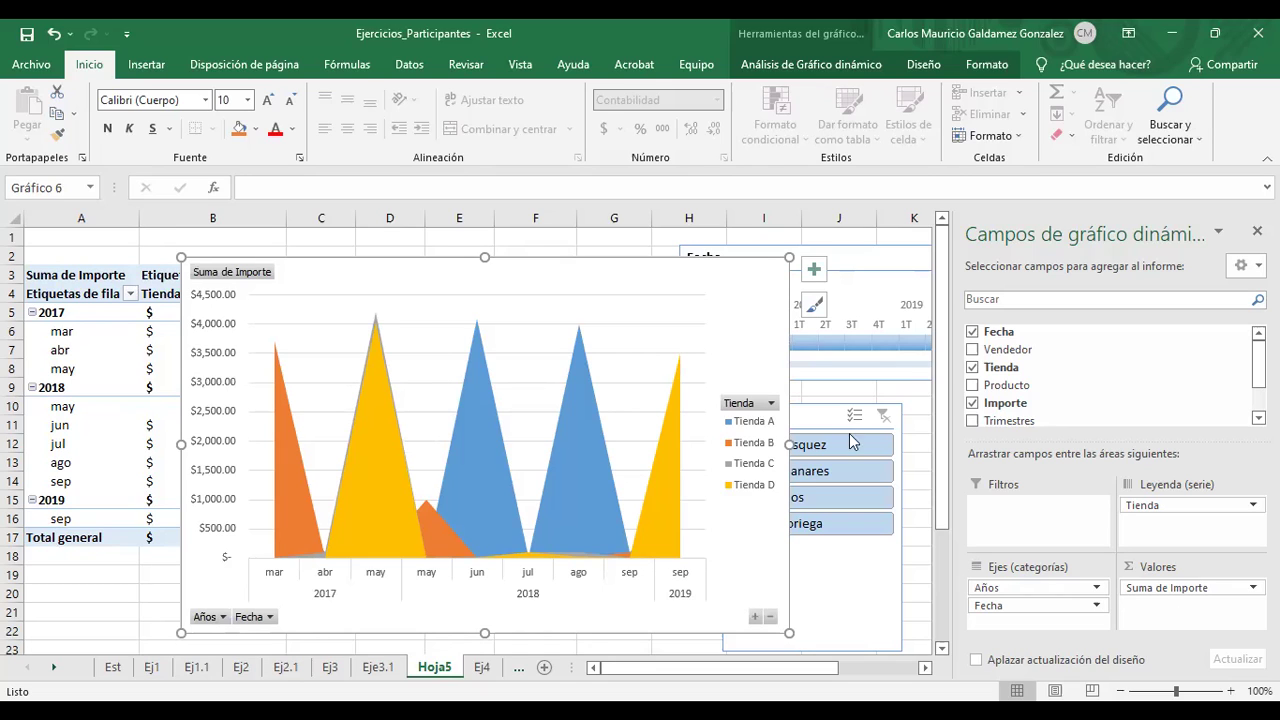
pyautogui.moveTo(1008, 349); pyautogui.dragTo(1045, 372)
pyautogui.moveTo(695, 276); pyautogui.dragTo(601, 258)
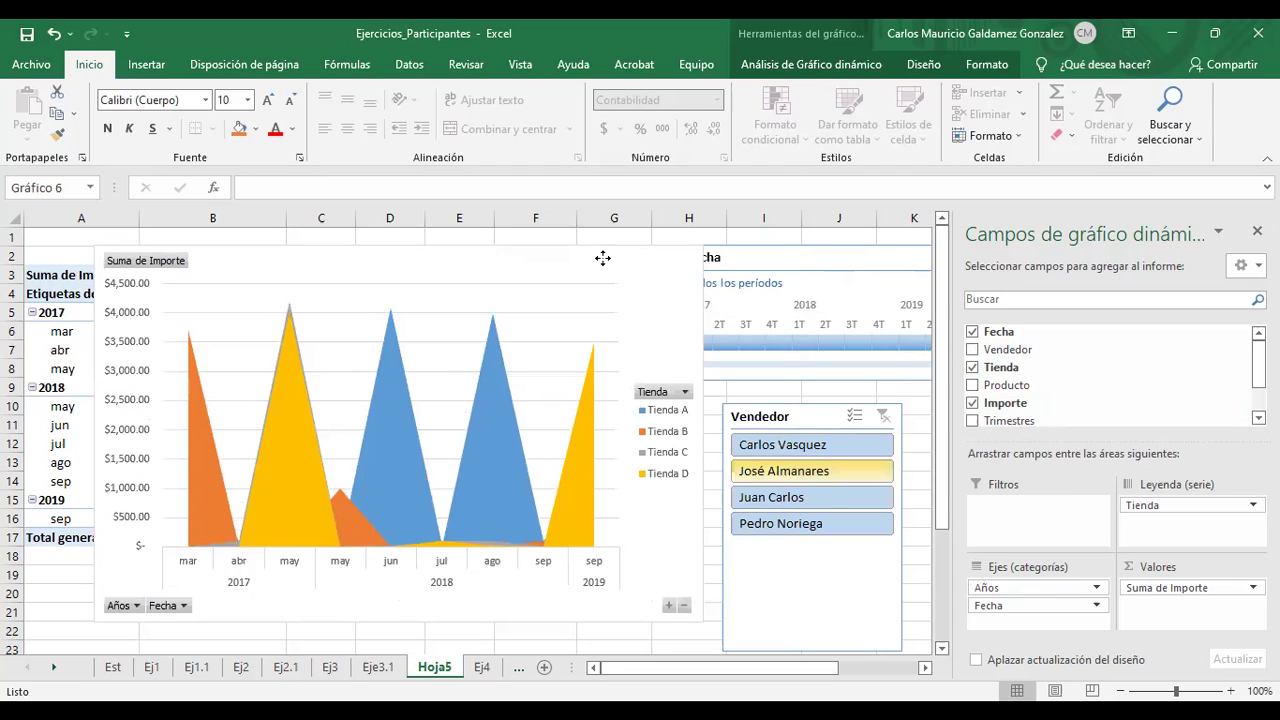
pyautogui.click(786, 410)
pyautogui.moveTo(804, 391); pyautogui.dragTo(794, 446)
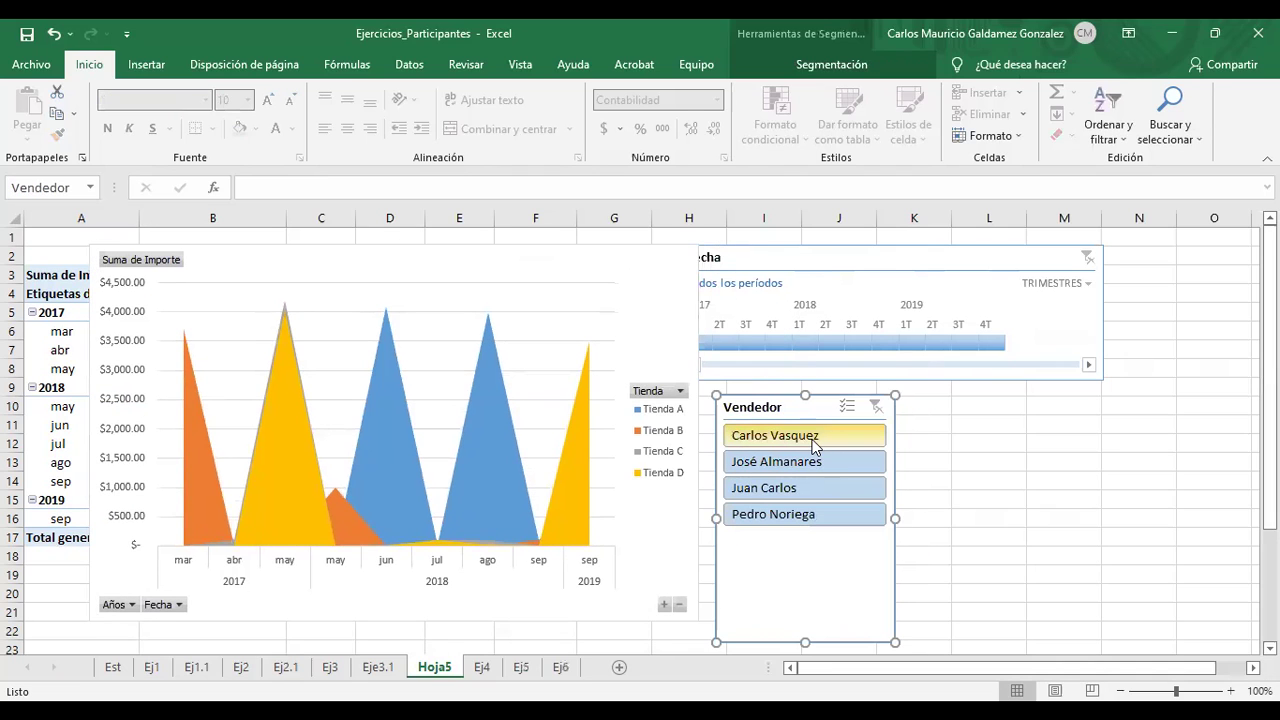
# Filter the chart by the second, third and fourth salespeople in turn with the Vendedor slicer, and clear the filter
pyautogui.click(789, 463)
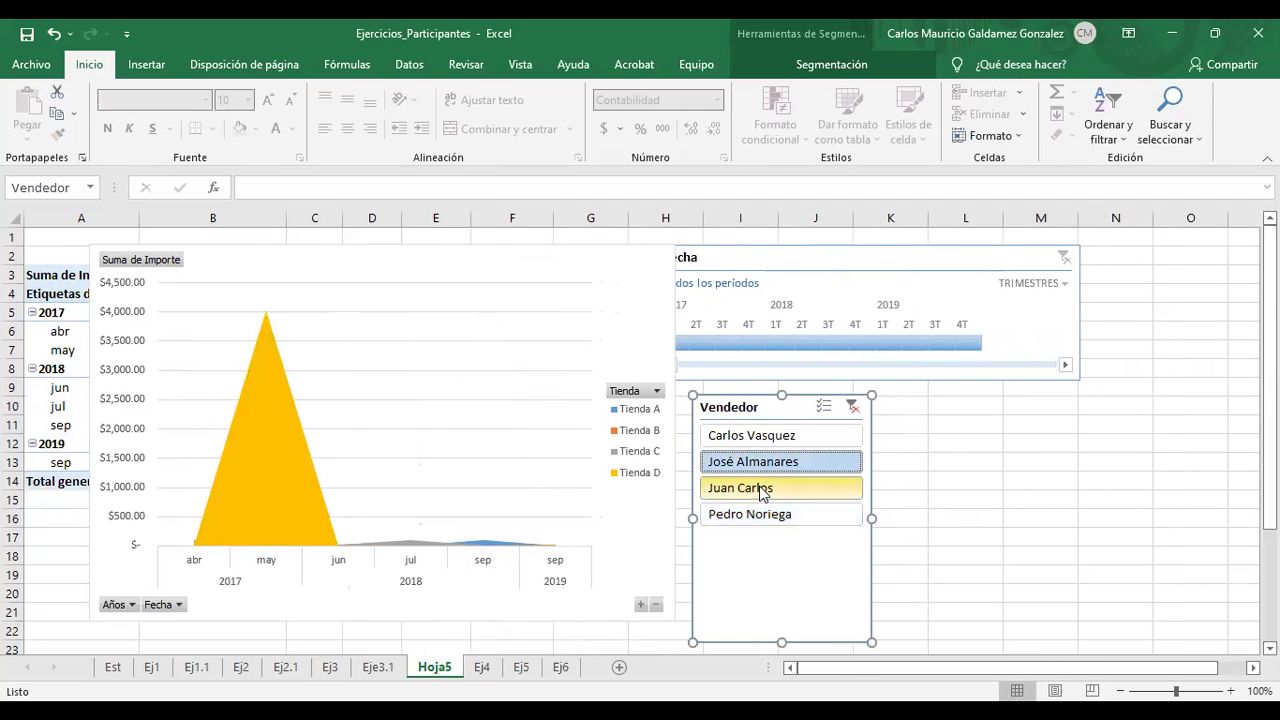
pyautogui.click(760, 490)
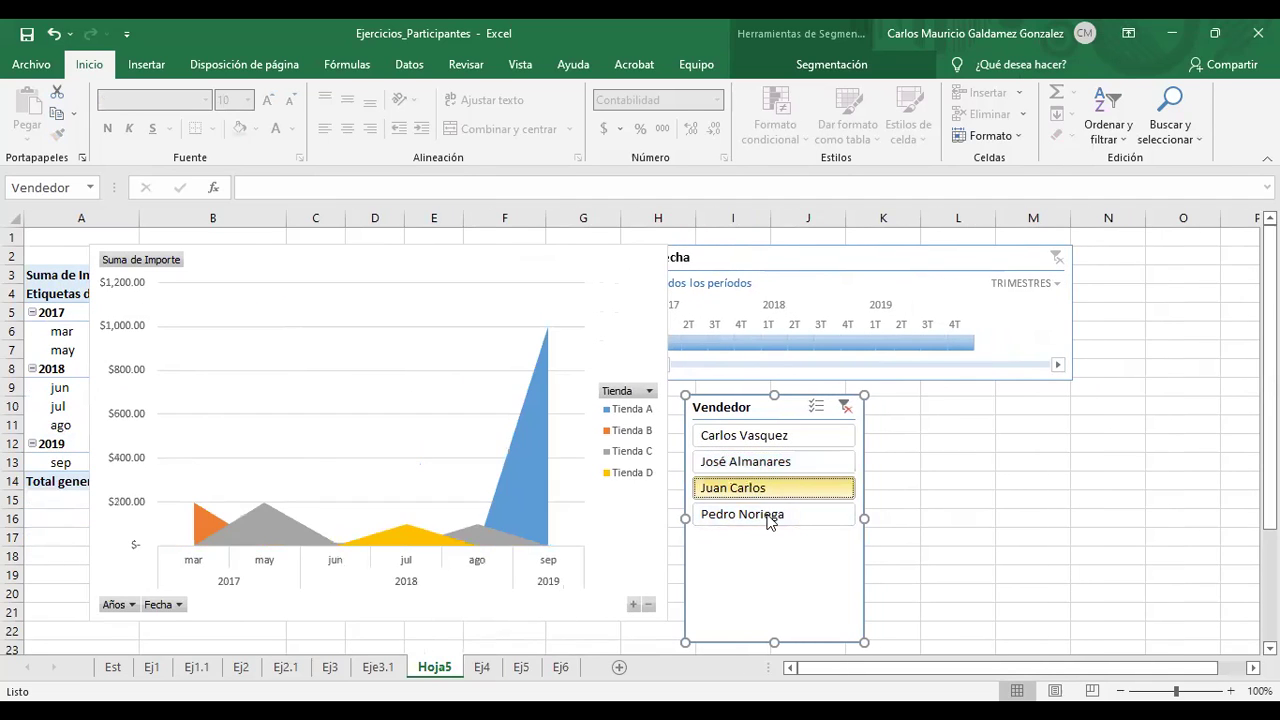
pyautogui.click(765, 514)
pyautogui.moveTo(757, 493); pyautogui.dragTo(760, 437)
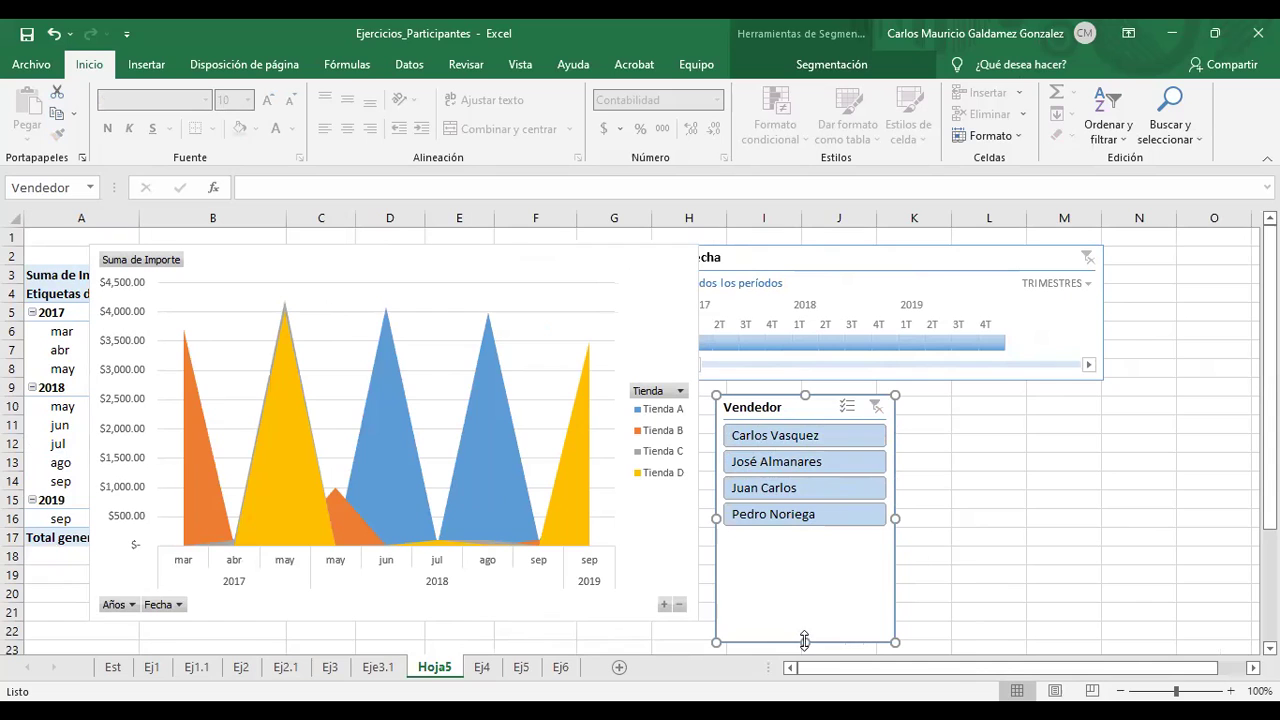
# Shorten the Vendedor slicer to fit its four entries and move it away from the chart, around columns L to N
pyautogui.moveTo(807, 530); pyautogui.dragTo(809, 549)
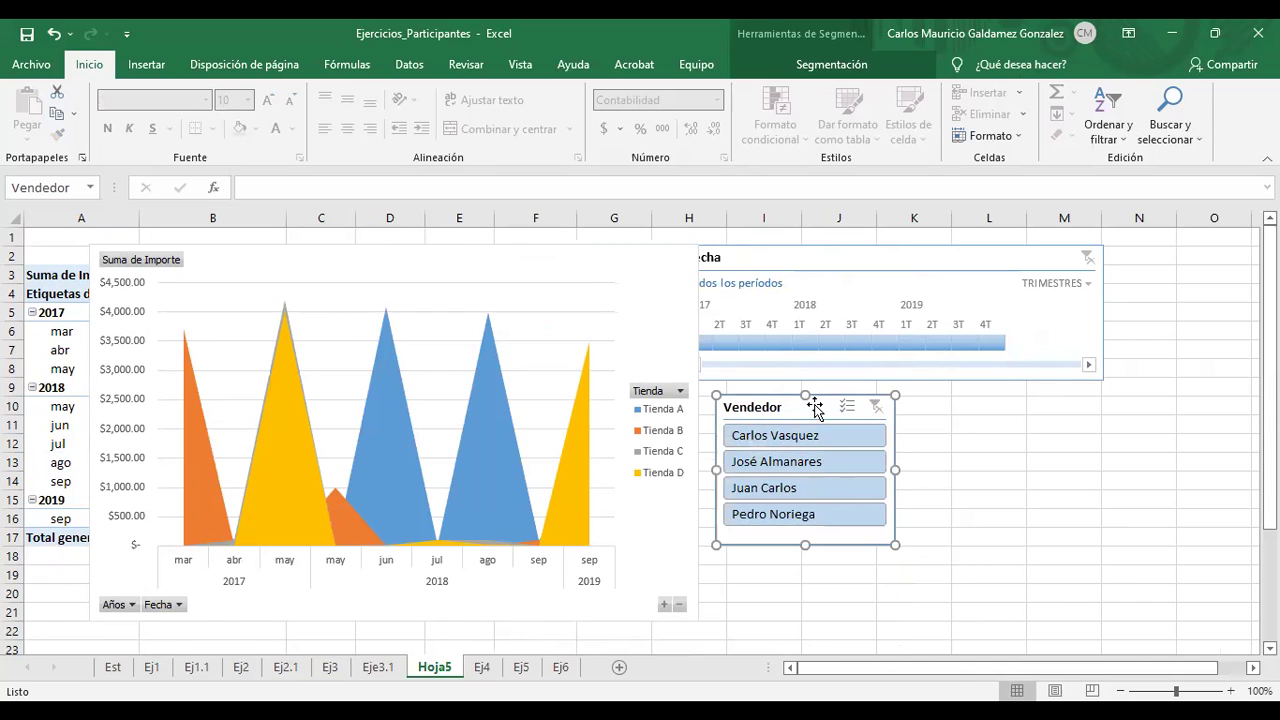
pyautogui.moveTo(814, 407); pyautogui.dragTo(1046, 433)
# Delete the Fecha timeline from the sheet
pyautogui.keyDown('shift'); pyautogui.click(988, 265); pyautogui.keyUp('shift')
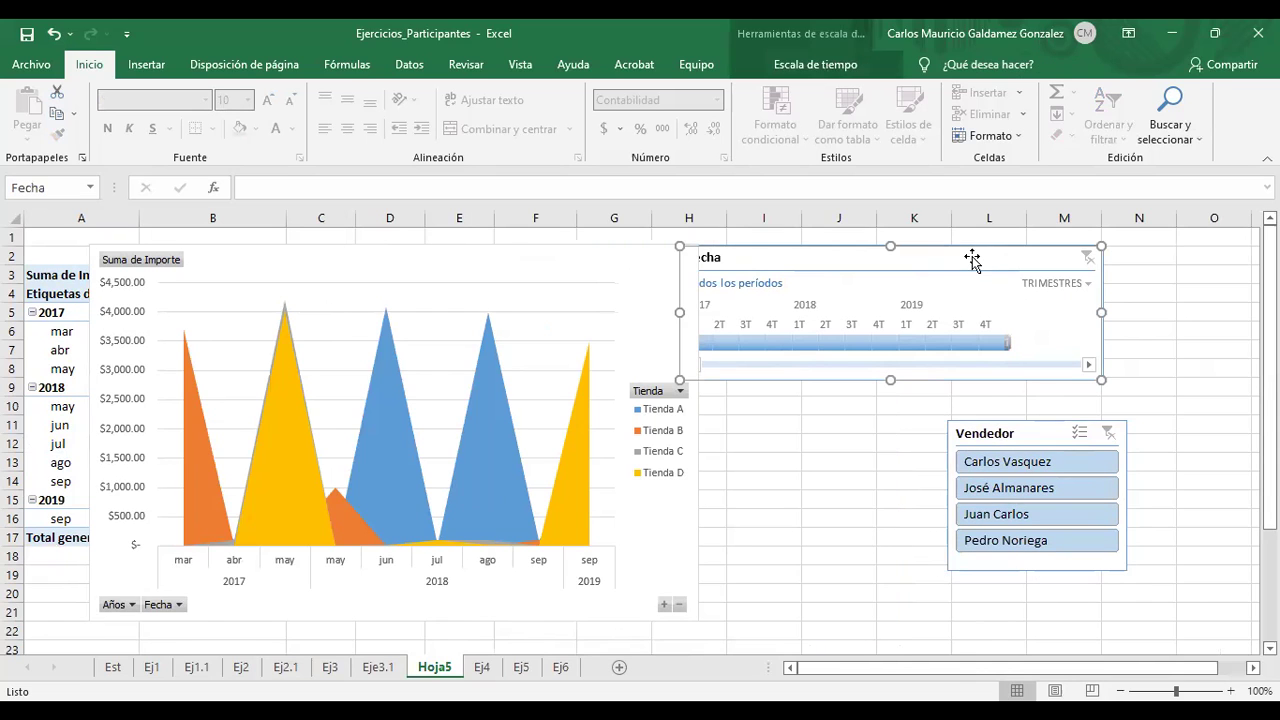
pyautogui.press('Delete')
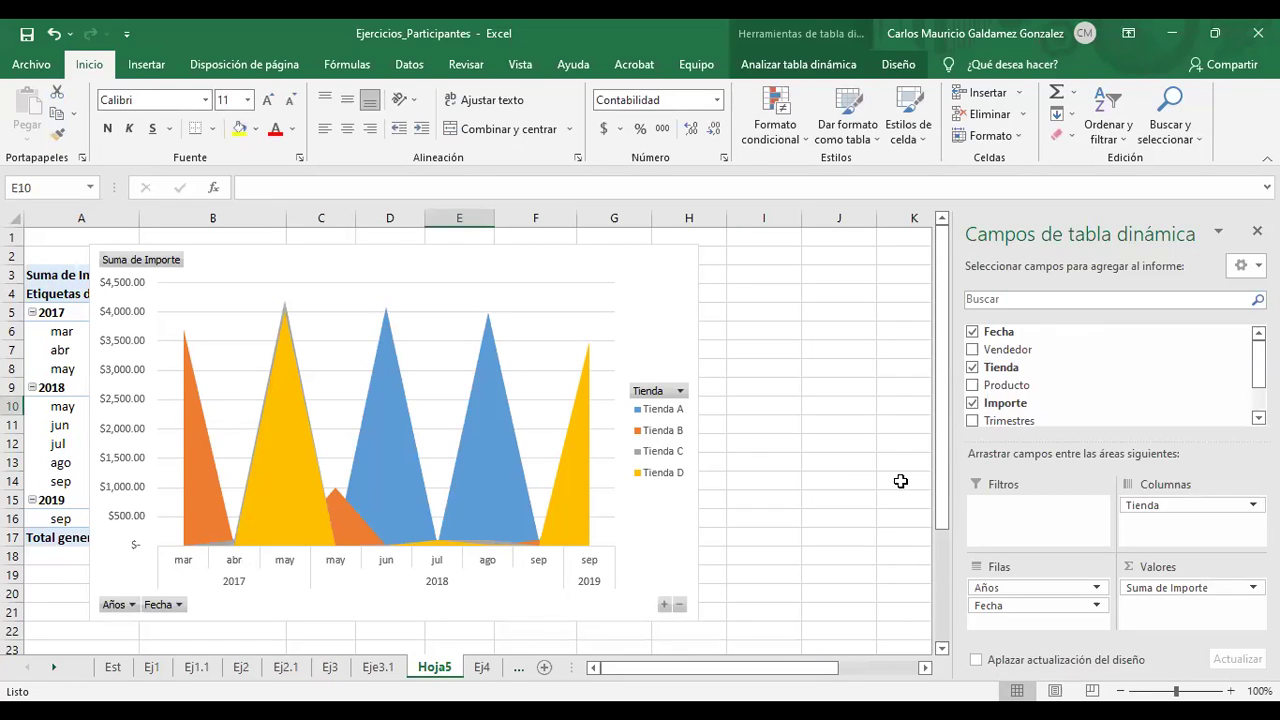
pyautogui.click(903, 482)
# Move the Vendedor slicer beside the chart, over about I7:K14
pyautogui.click(924, 669)
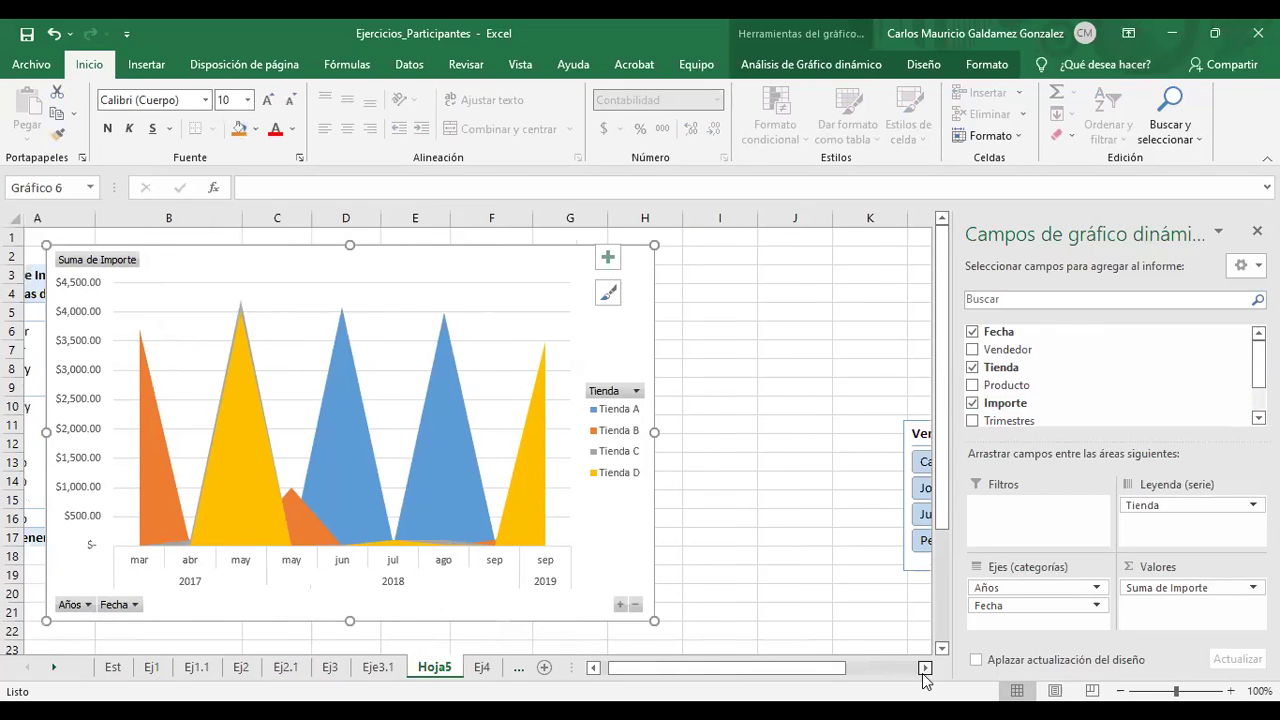
pyautogui.moveTo(895, 433); pyautogui.dragTo(720, 345)
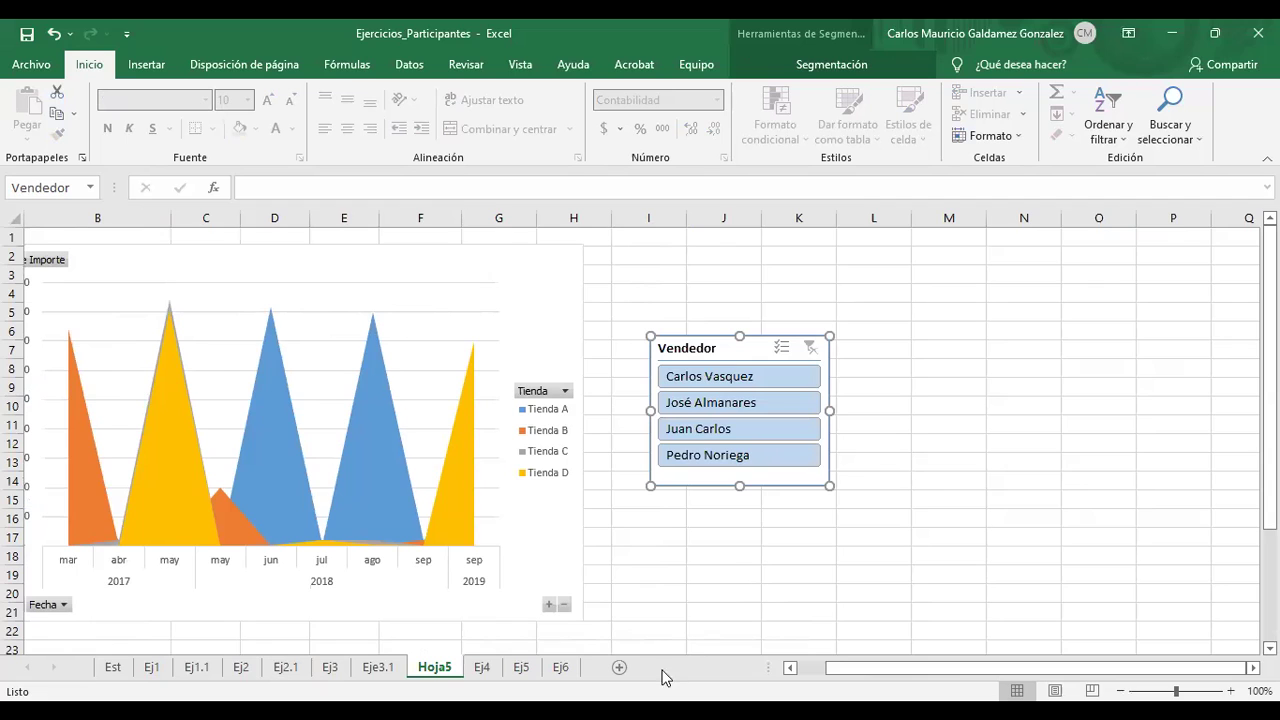
pyautogui.click(812, 672)
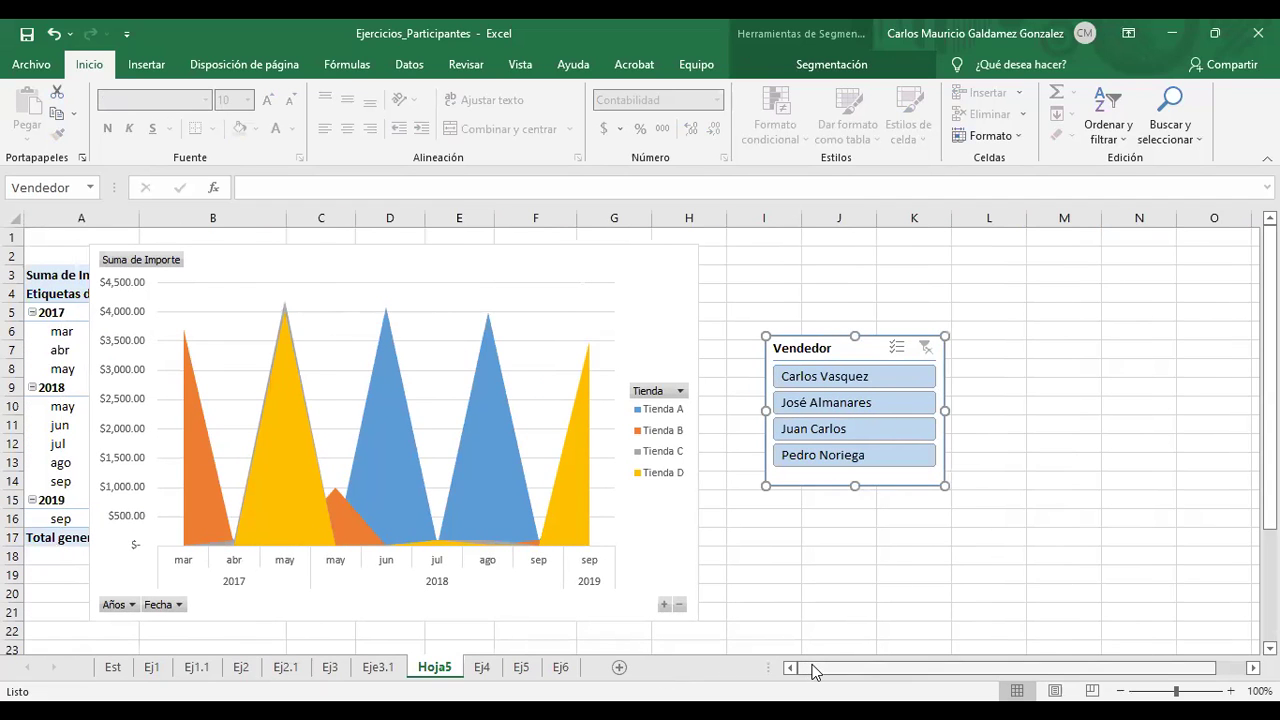
# Move the pivot chart aside to uncover the pivot table and return it beside the Vendedor slicer, over about columns B to H
pyautogui.click(655, 277)
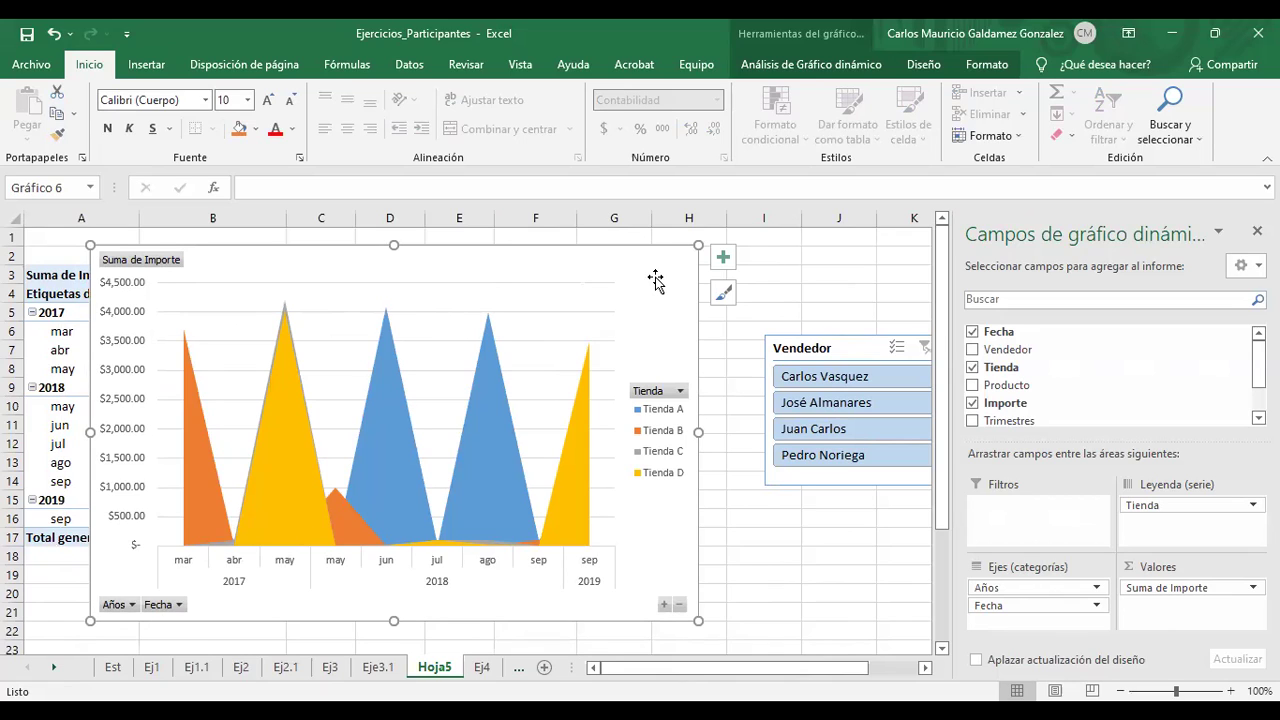
pyautogui.click(259, 527)
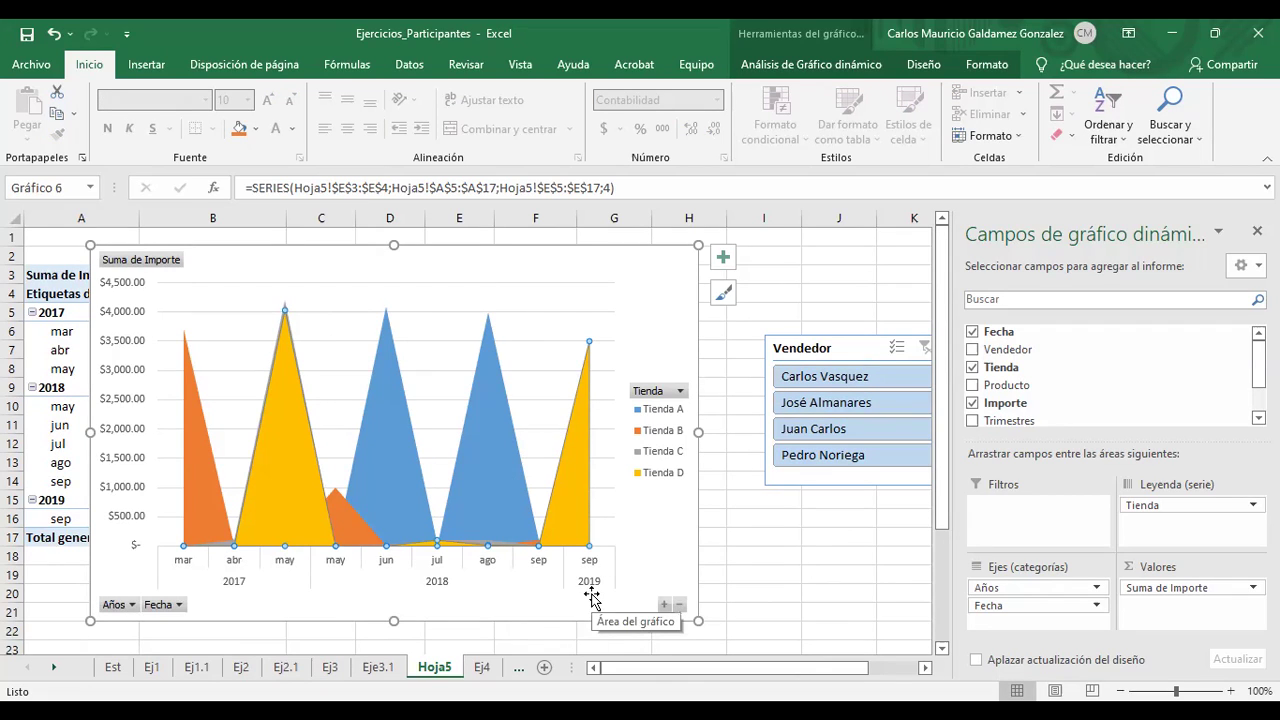
pyautogui.click(665, 543)
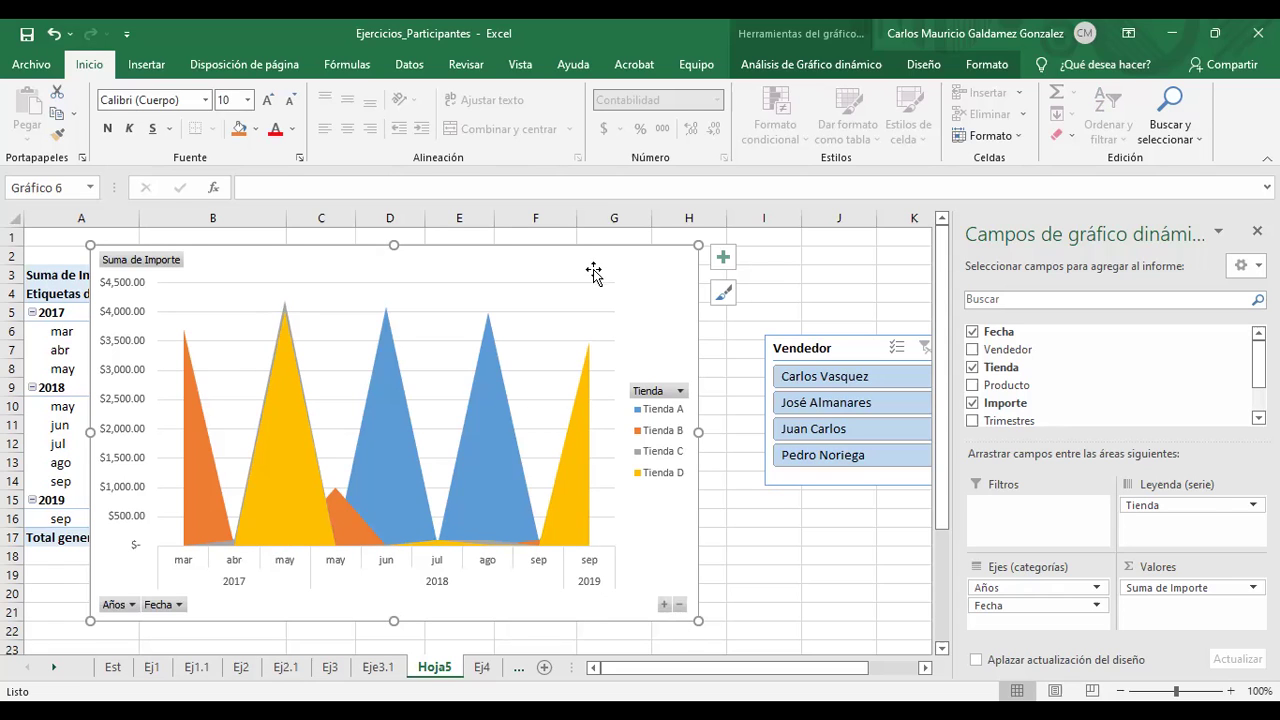
pyautogui.moveTo(591, 270); pyautogui.dragTo(904, 283)
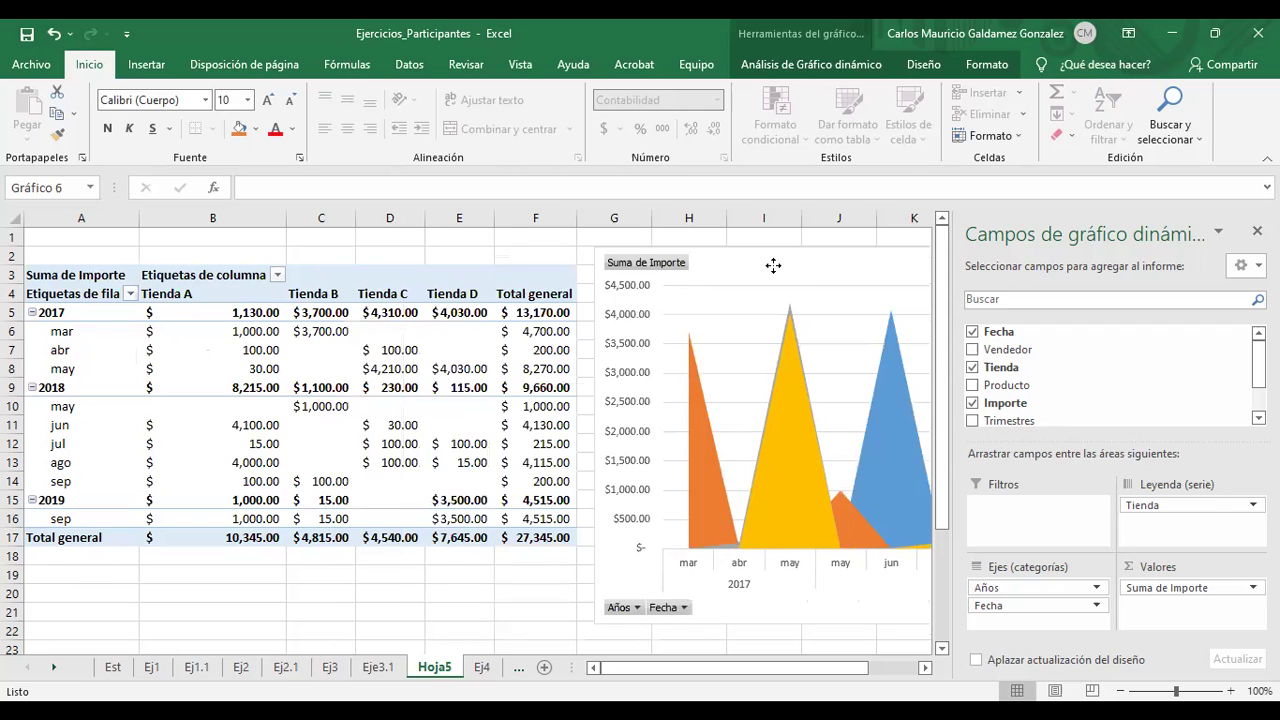
pyautogui.click(777, 275)
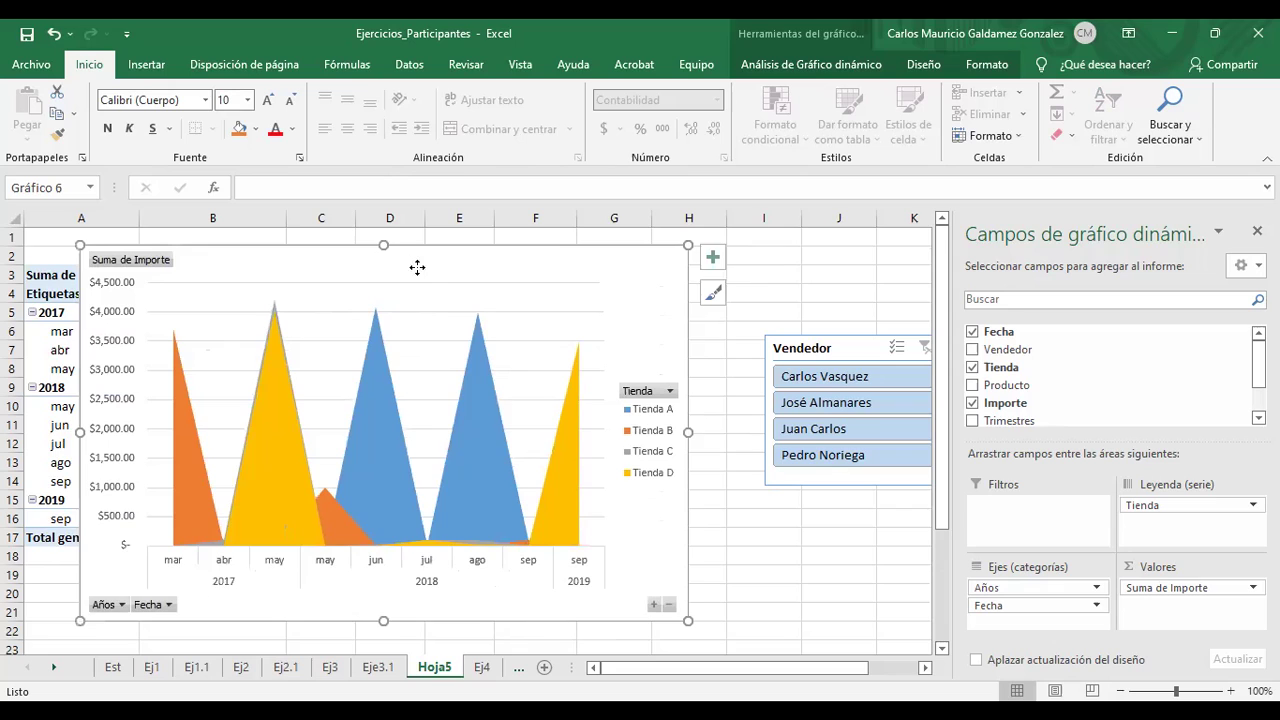
pyautogui.moveTo(417, 267); pyautogui.dragTo(383, 265)
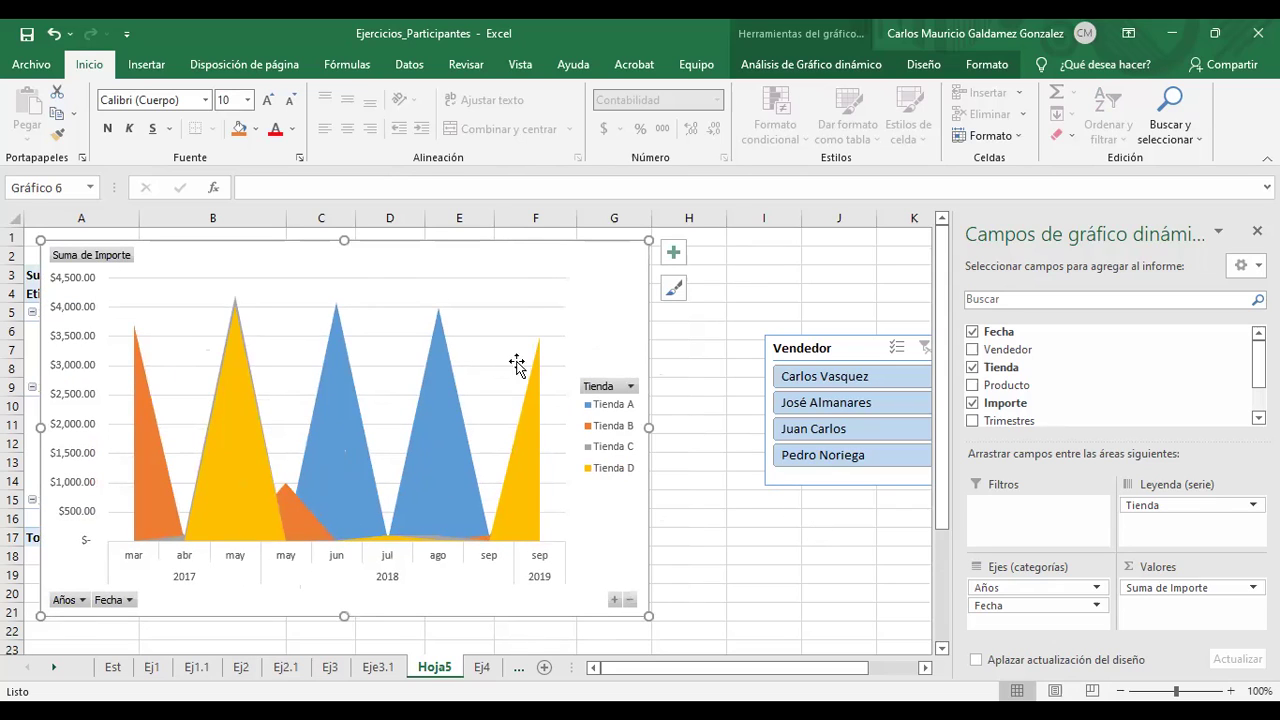
pyautogui.moveTo(490, 253); pyautogui.dragTo(719, 260)
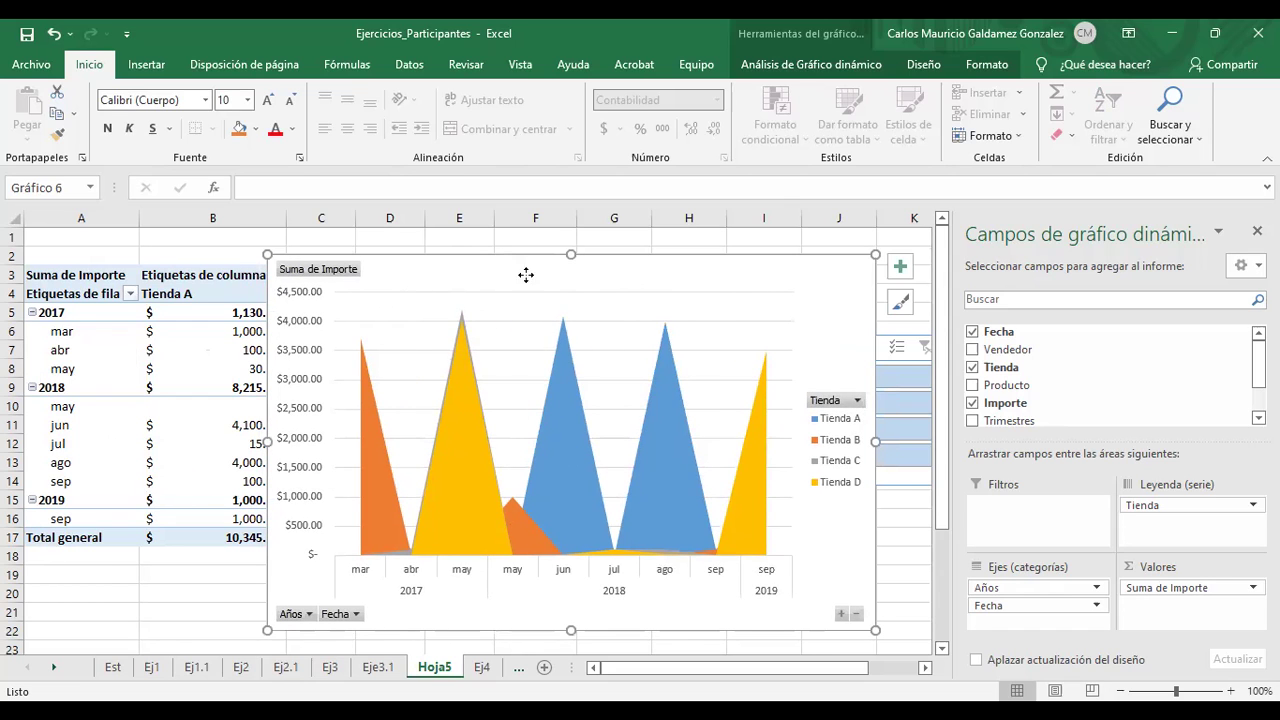
pyautogui.moveTo(702, 261); pyautogui.dragTo(471, 266)
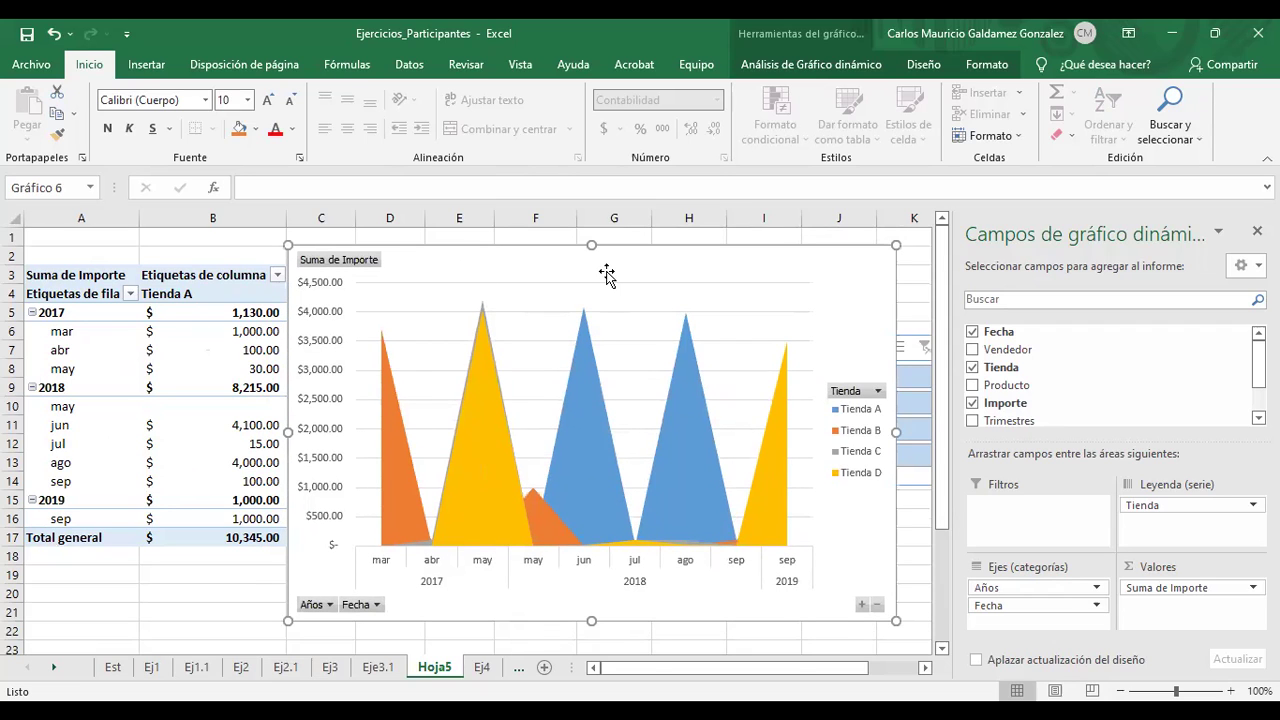
pyautogui.moveTo(777, 271); pyautogui.dragTo(612, 273)
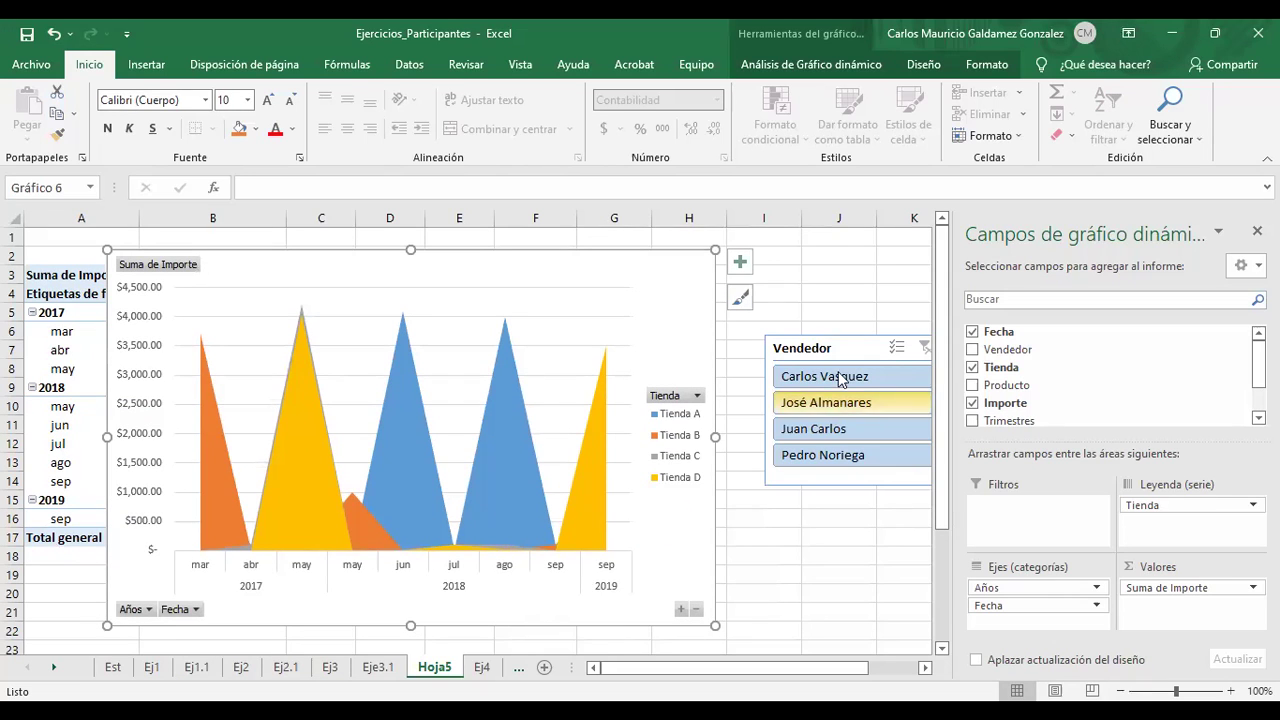
# Move the Vendedor slicer closer to the chart, over about I7:K15, and select the chart
pyautogui.moveTo(845, 357); pyautogui.dragTo(817, 370)
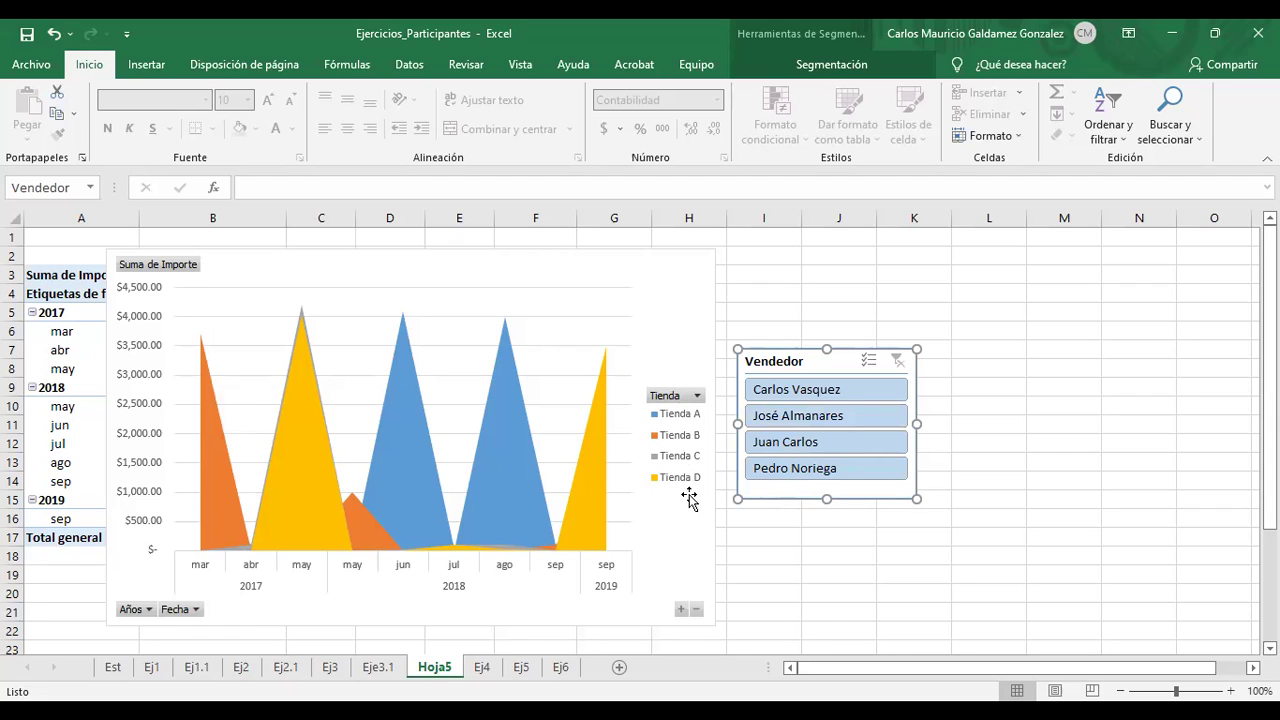
pyautogui.click(796, 478)
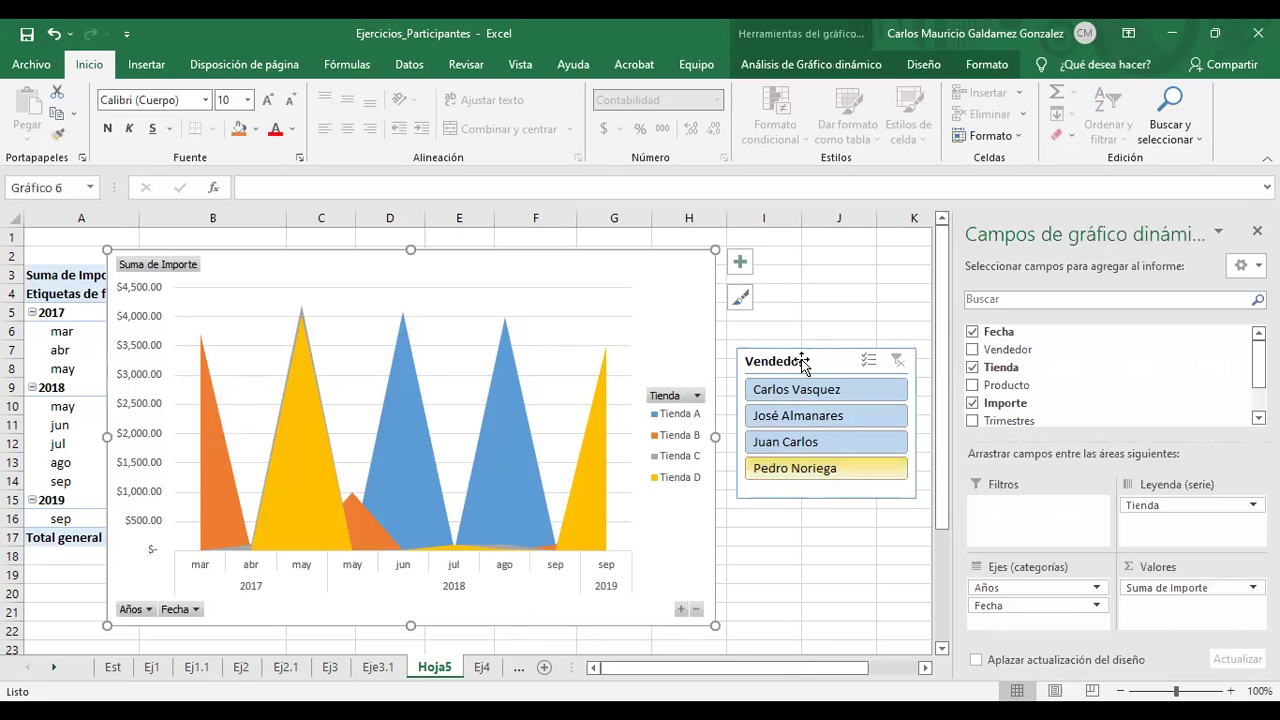
pyautogui.click(824, 365)
pyautogui.click(676, 525)
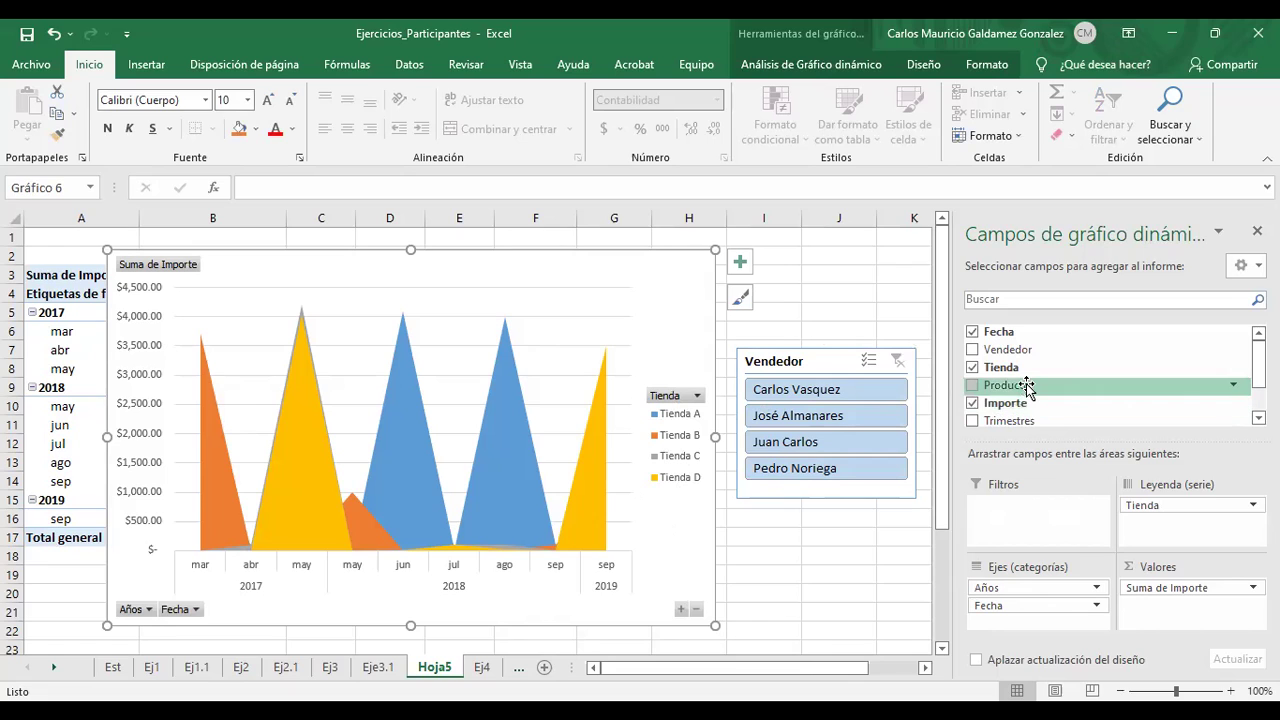
# Add the Producto field as a report filter of the pivot chart and filter it by Impresora
pyautogui.moveTo(1024, 385); pyautogui.dragTo(1035, 510)
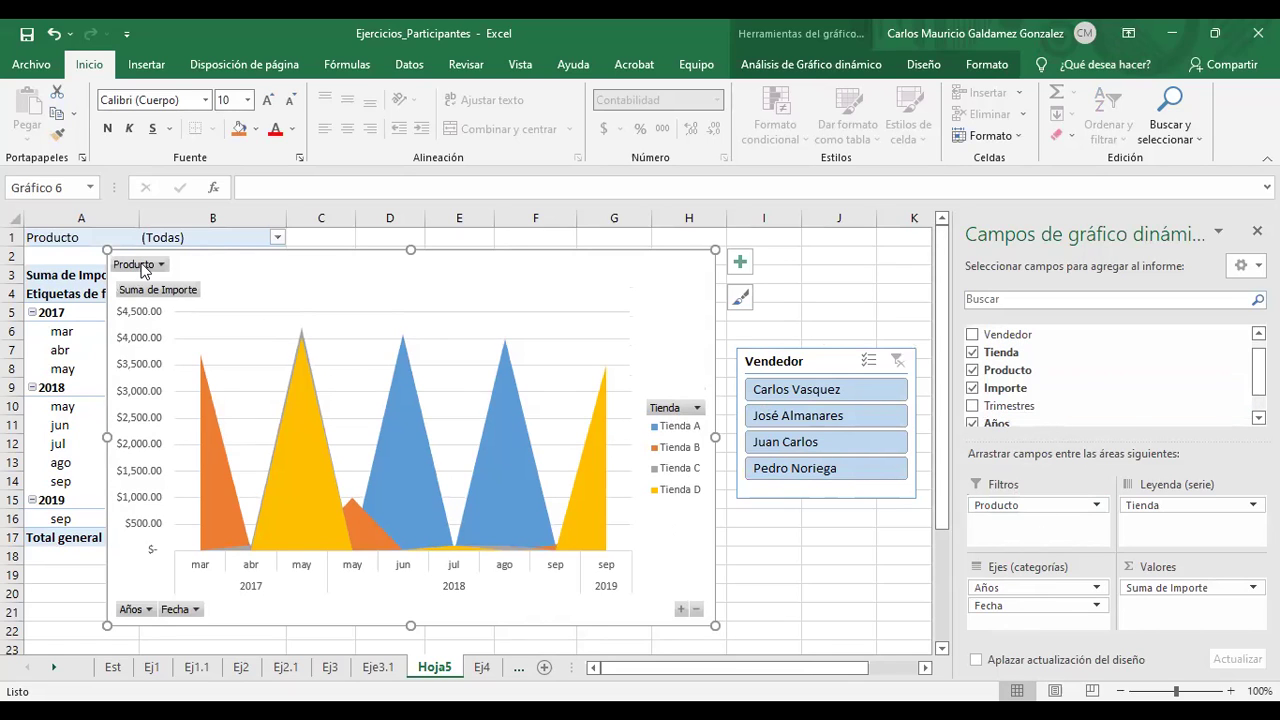
pyautogui.click(160, 264)
pyautogui.click(55, 316)
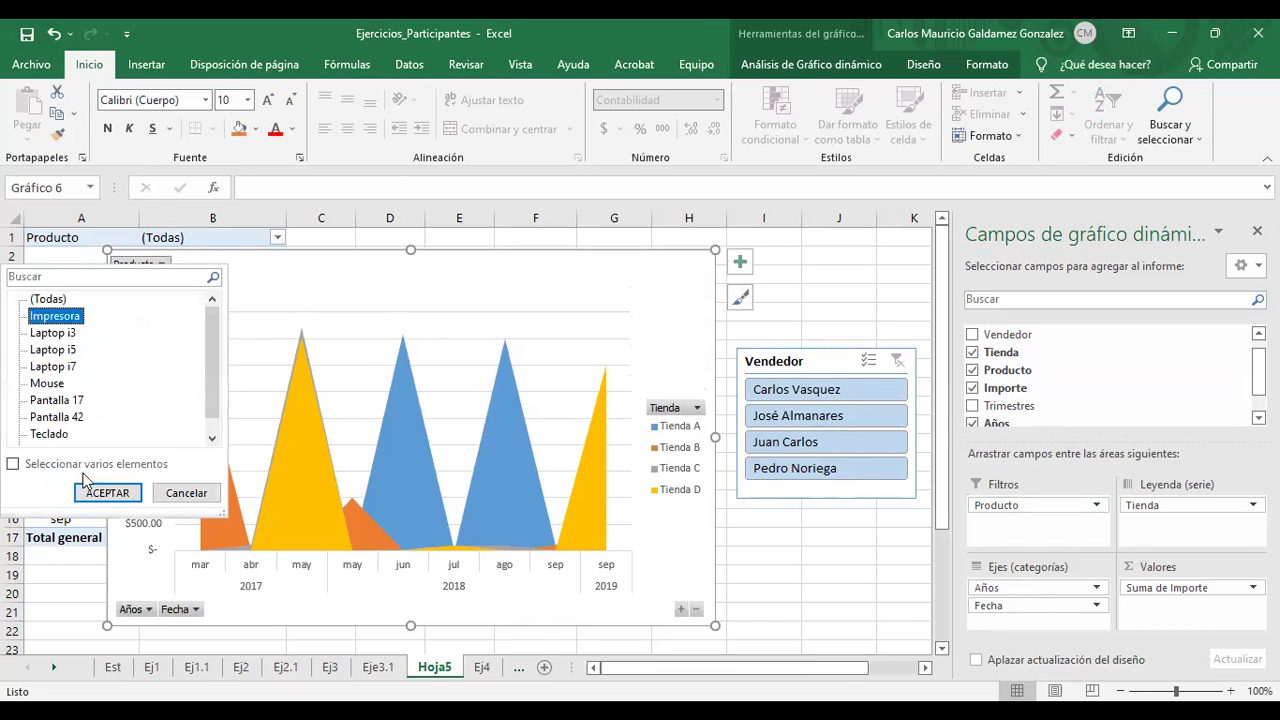
pyautogui.click(107, 494)
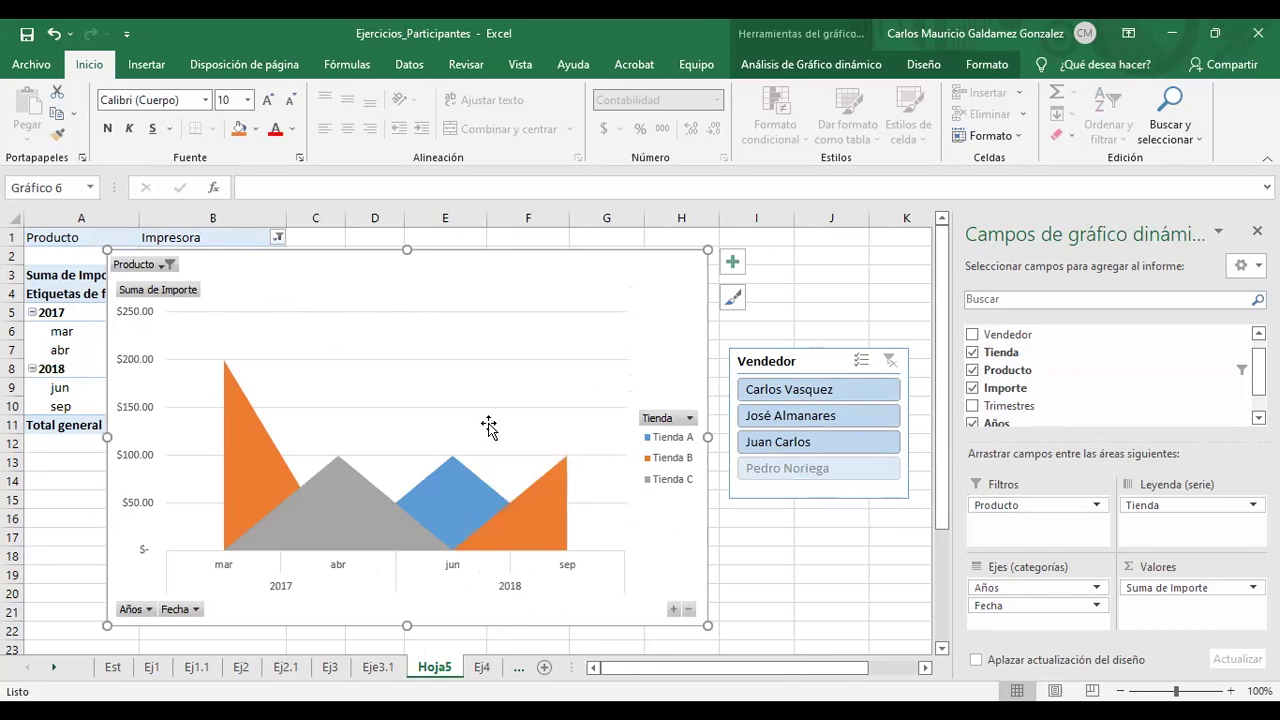
pyautogui.click(162, 264)
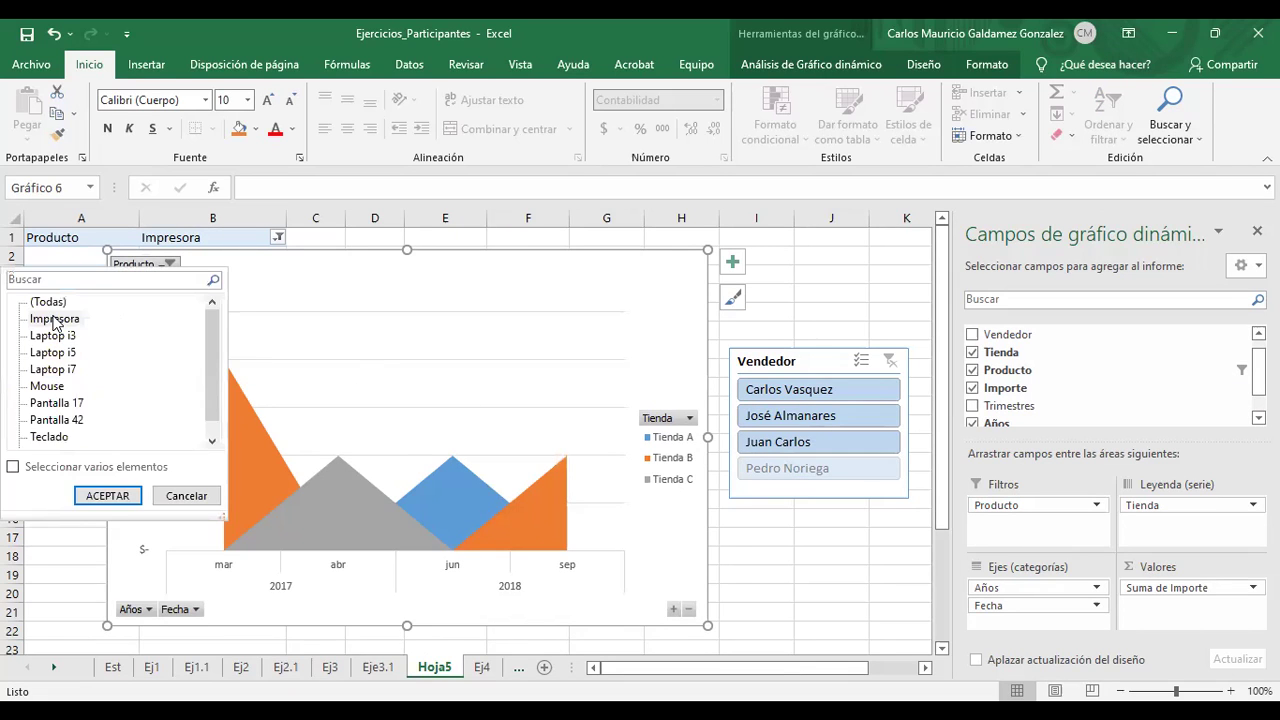
pyautogui.click(107, 495)
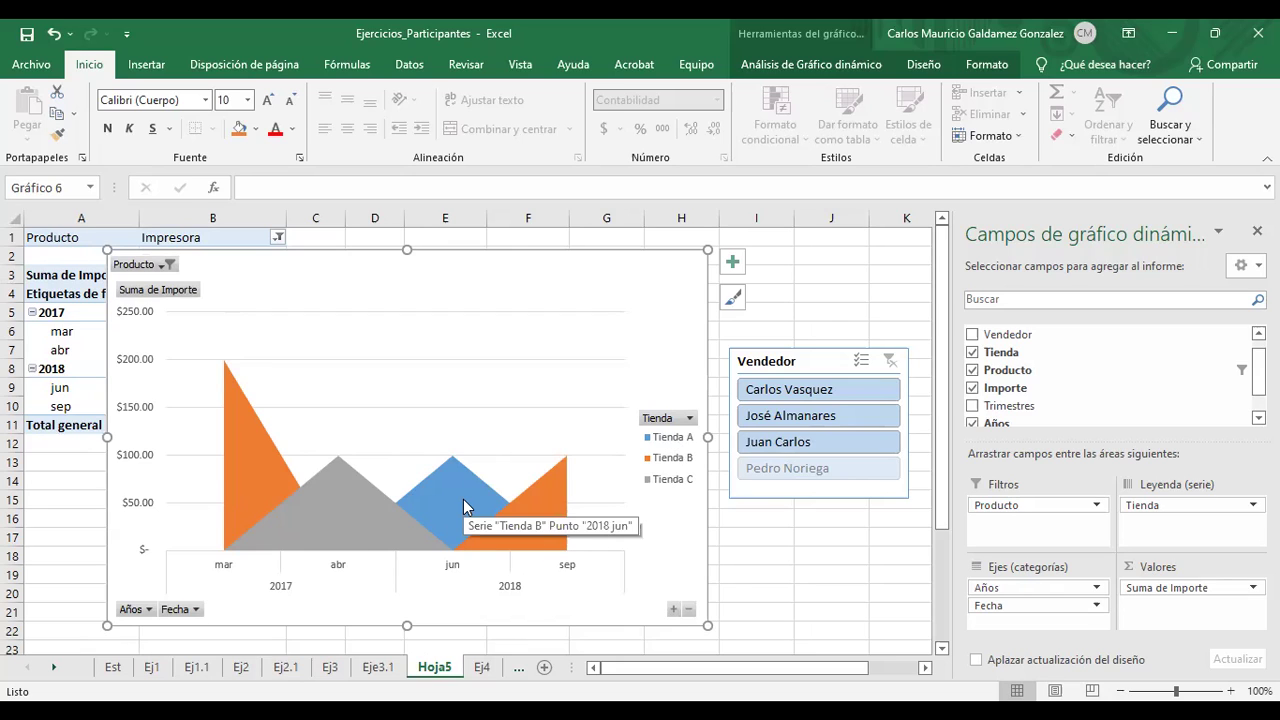
pyautogui.click(324, 528)
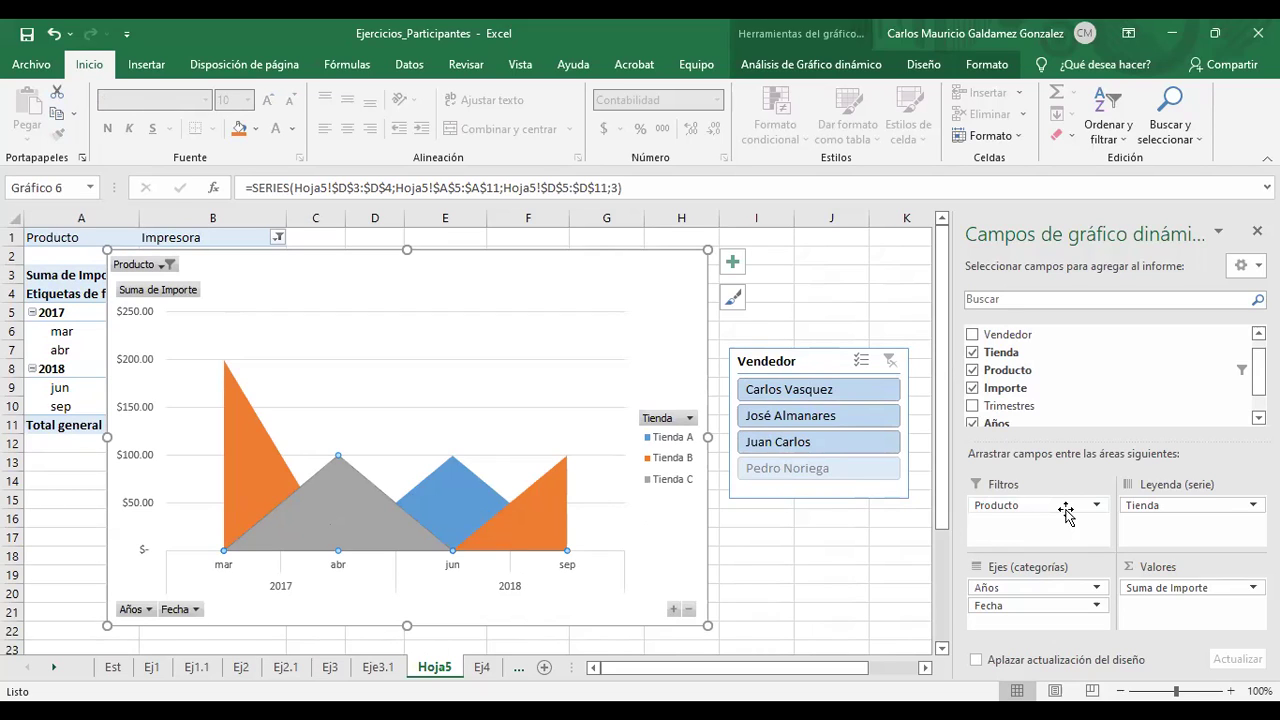
# Change the chart's Producto filter to multiple items, showing Laptop i3, Laptop i5 and Laptop i7
pyautogui.click(160, 267)
pyautogui.click(53, 341)
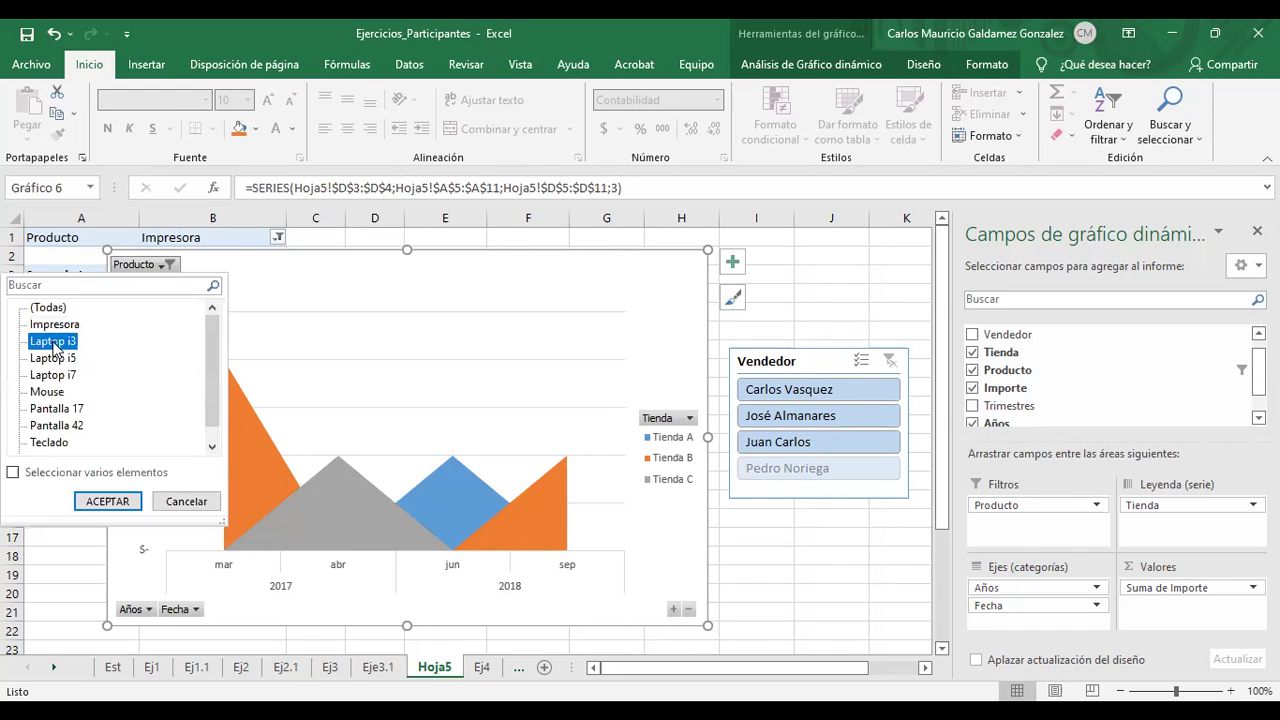
pyautogui.click(12, 472)
pyautogui.click(34, 358)
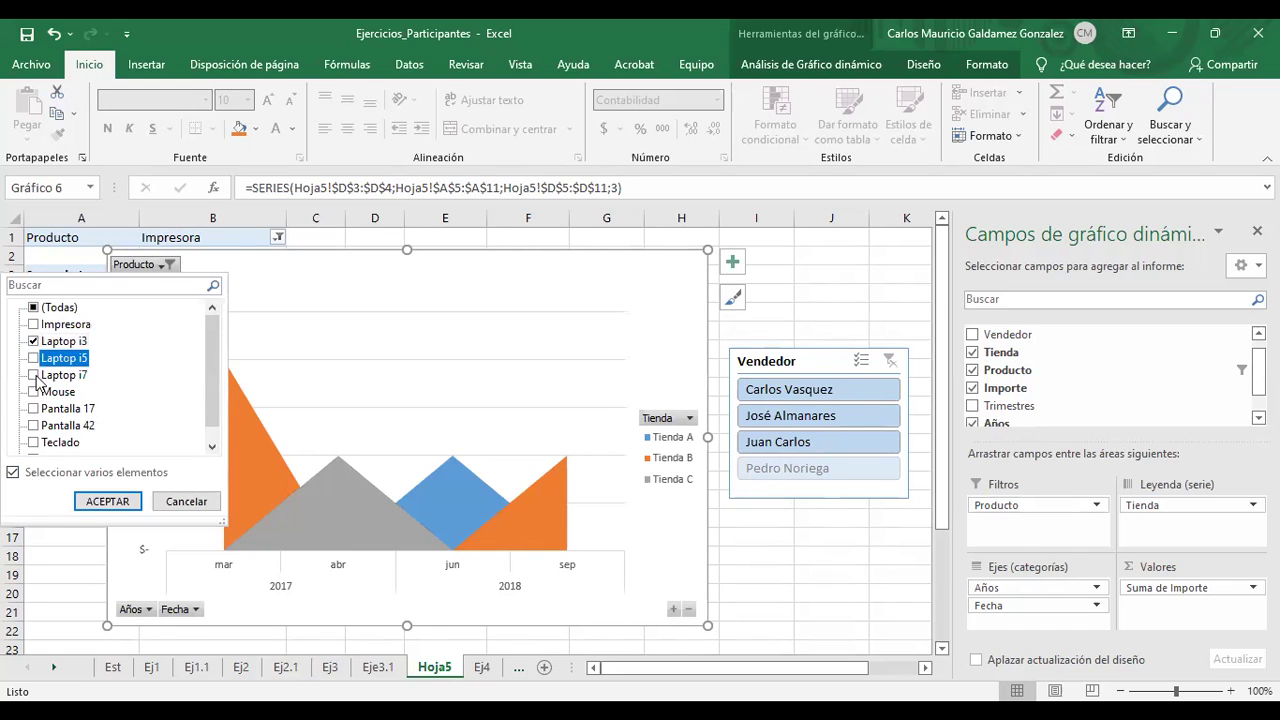
pyautogui.press('Down')
pyautogui.press('space')
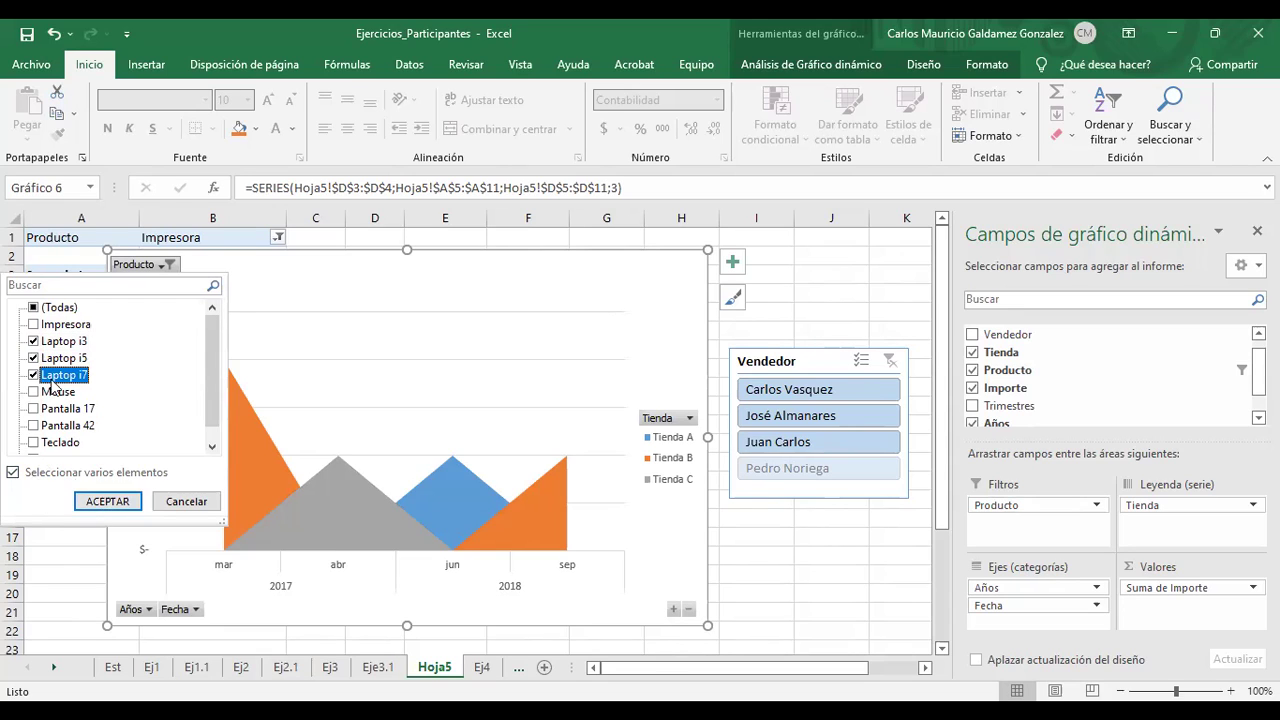
pyautogui.click(89, 504)
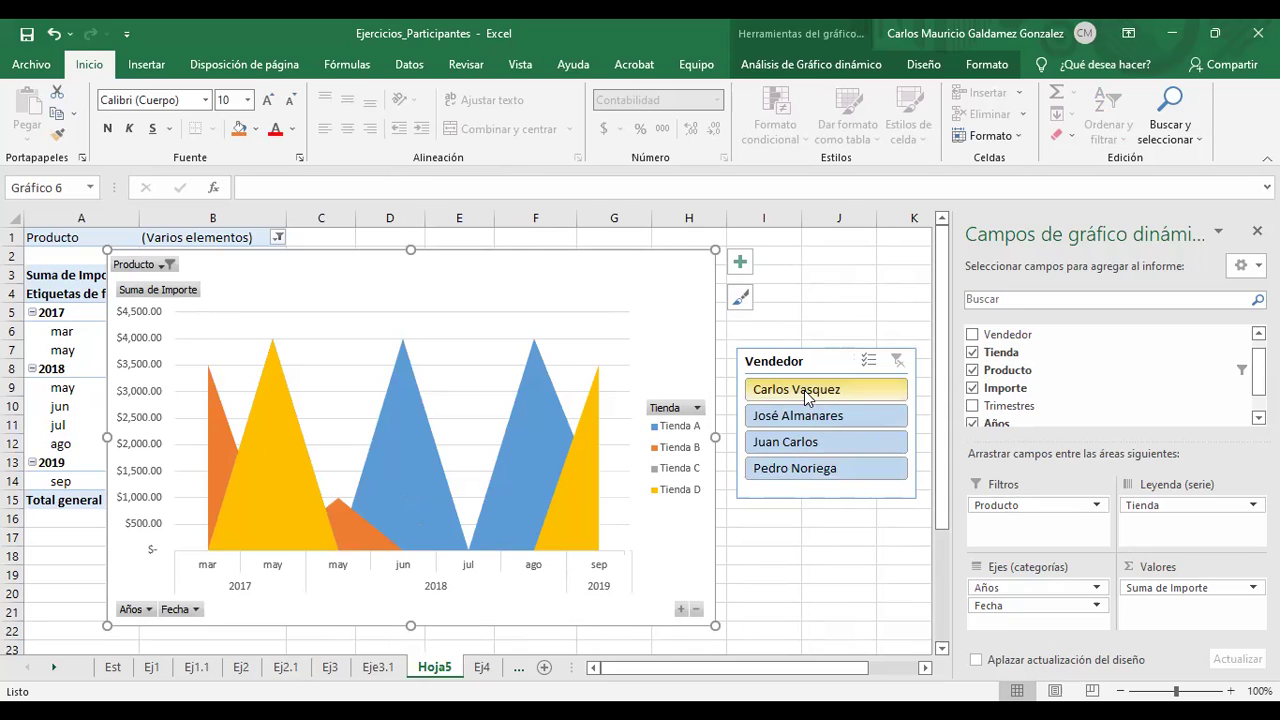
# Filter the laptop sales by each of the four salespeople in turn with the Vendedor slicer, and clear the slicer filter
pyautogui.click(804, 390)
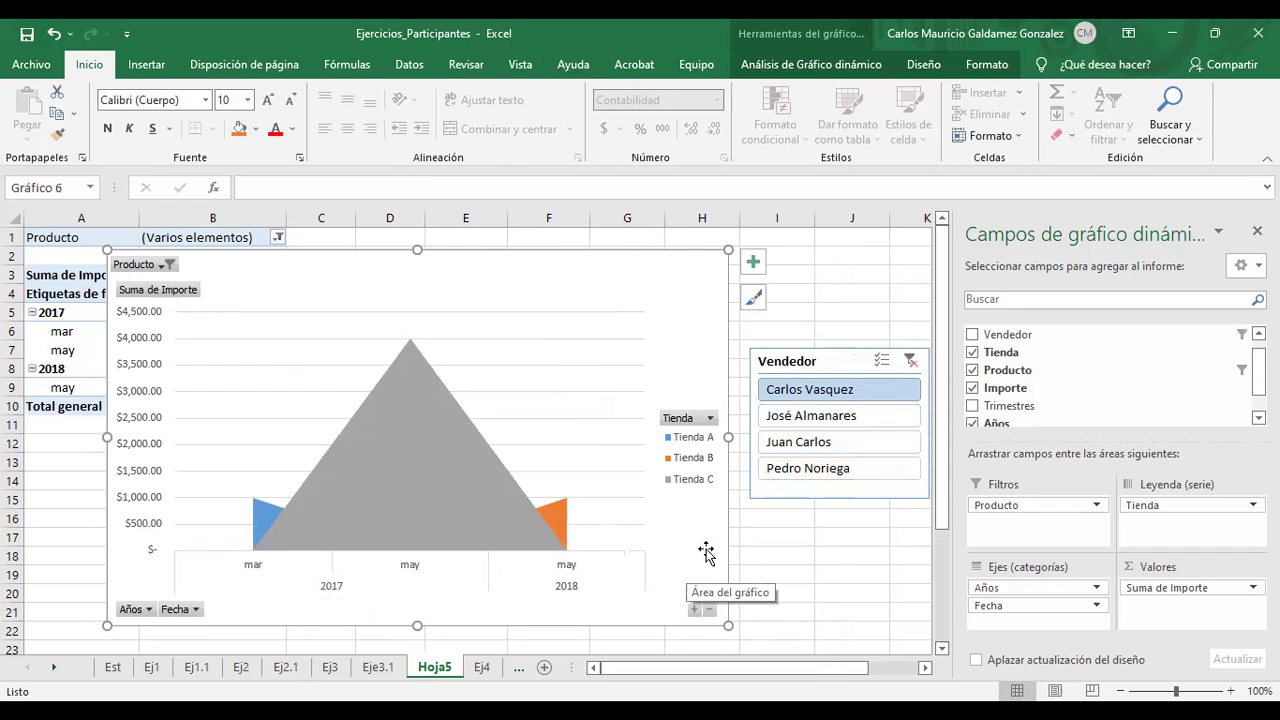
pyautogui.click(791, 424)
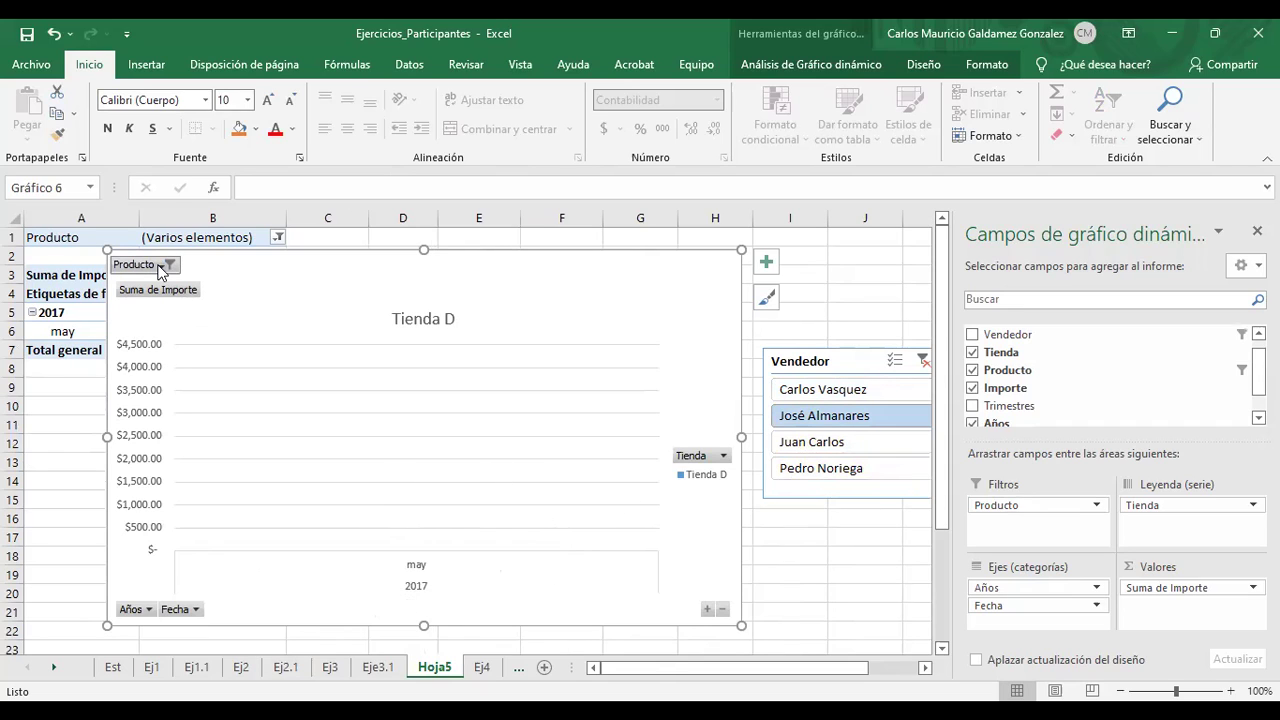
pyautogui.click(800, 445)
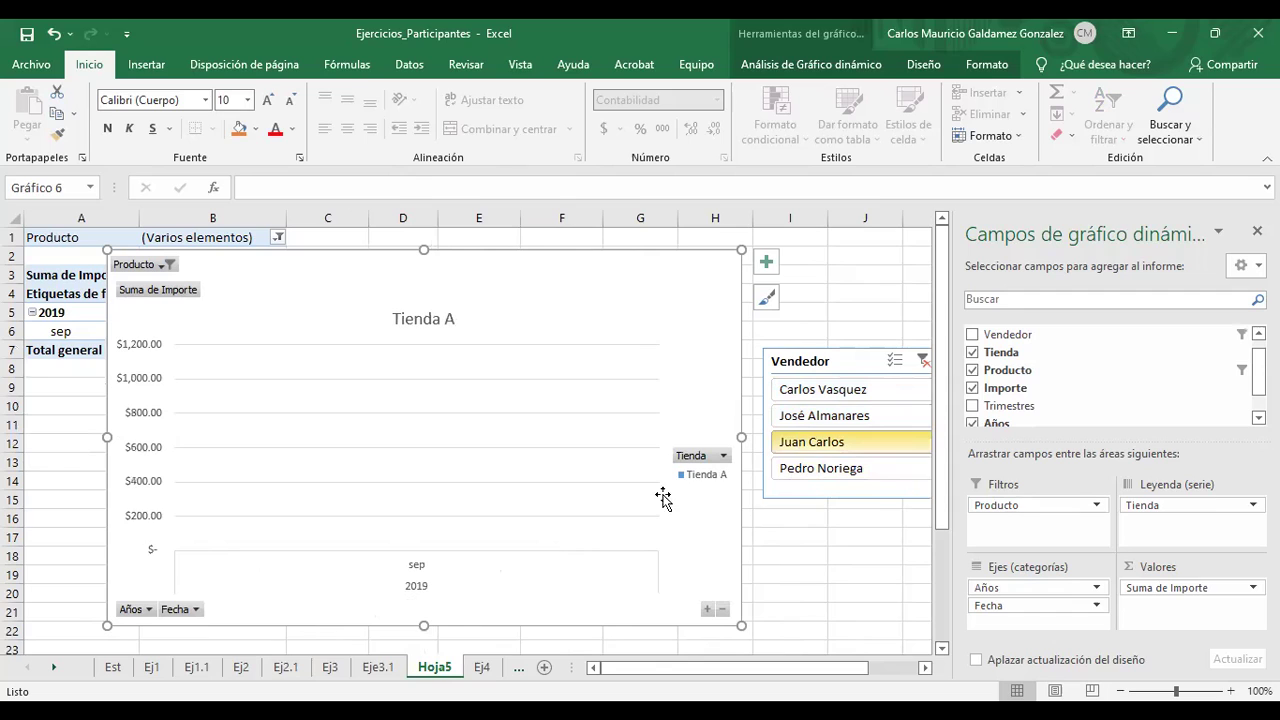
pyautogui.click(806, 467)
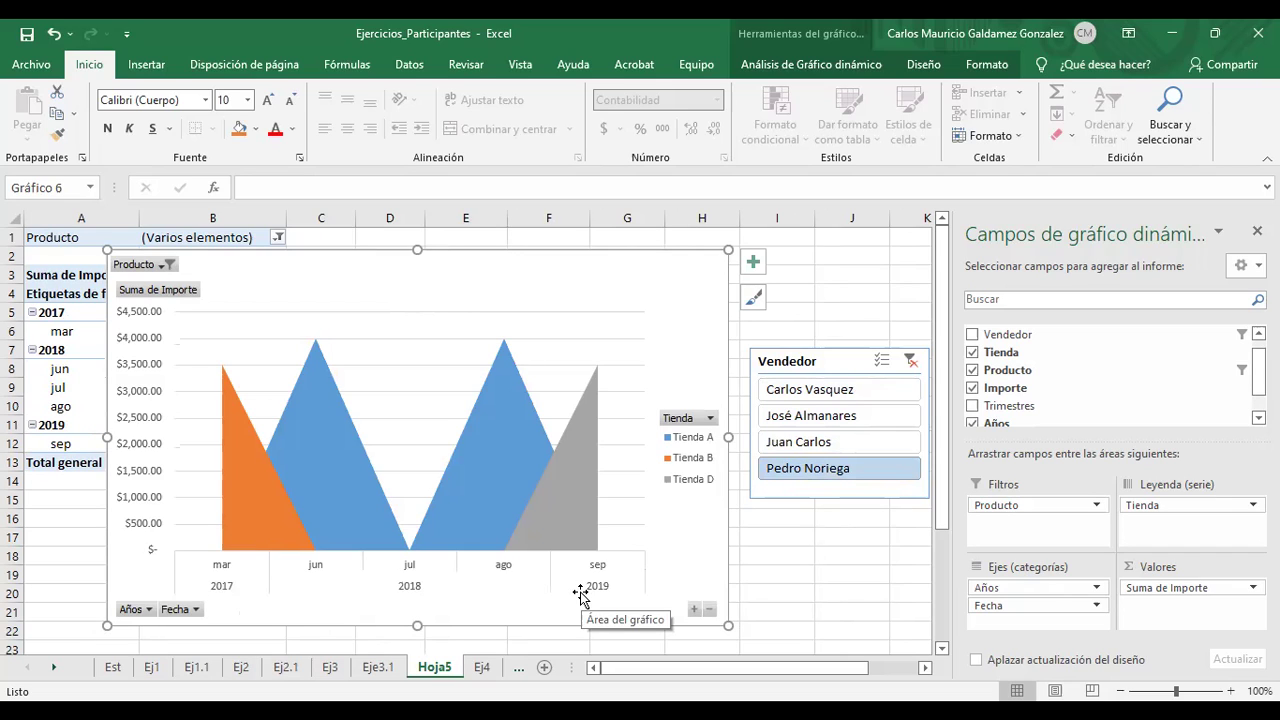
pyautogui.click(157, 266)
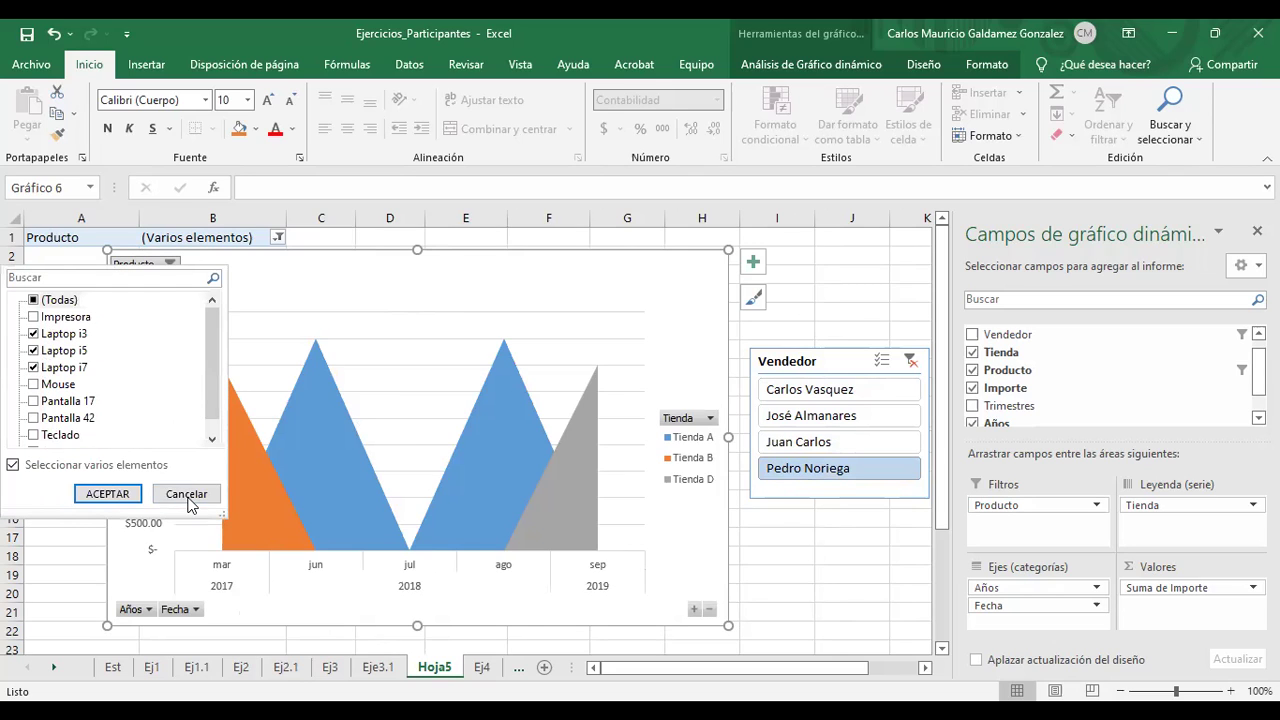
pyautogui.click(812, 420)
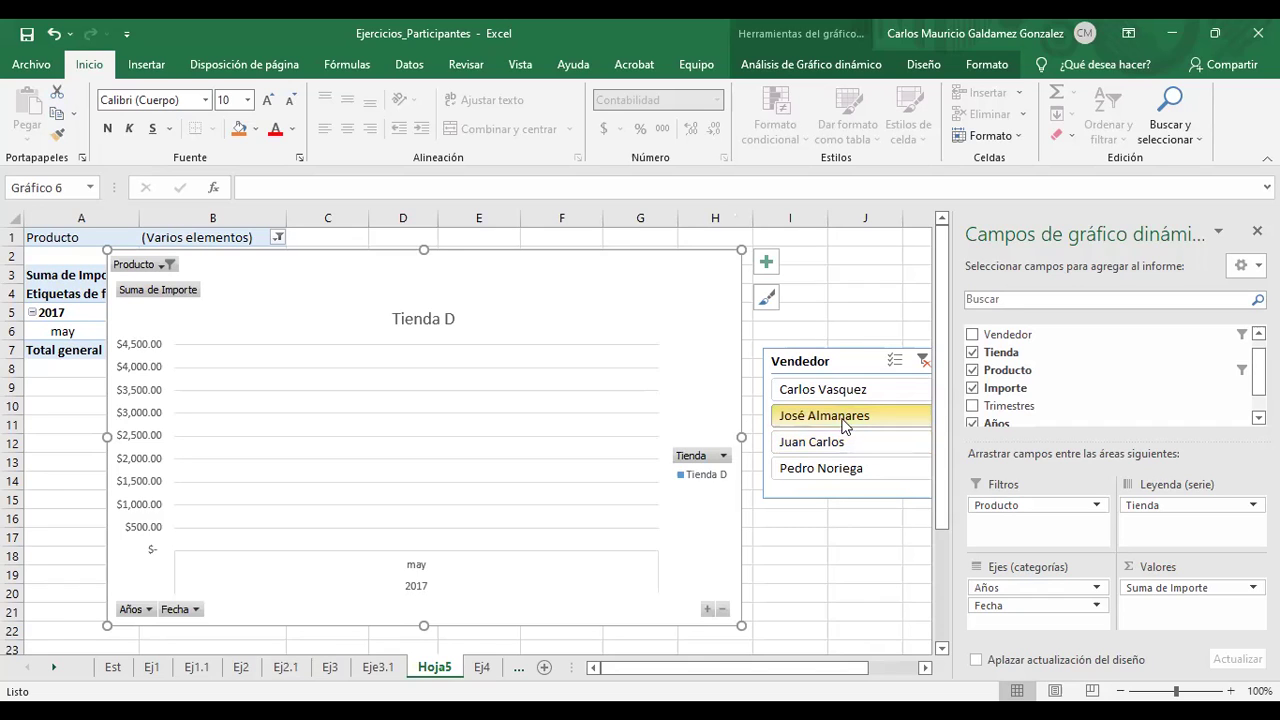
pyautogui.click(921, 362)
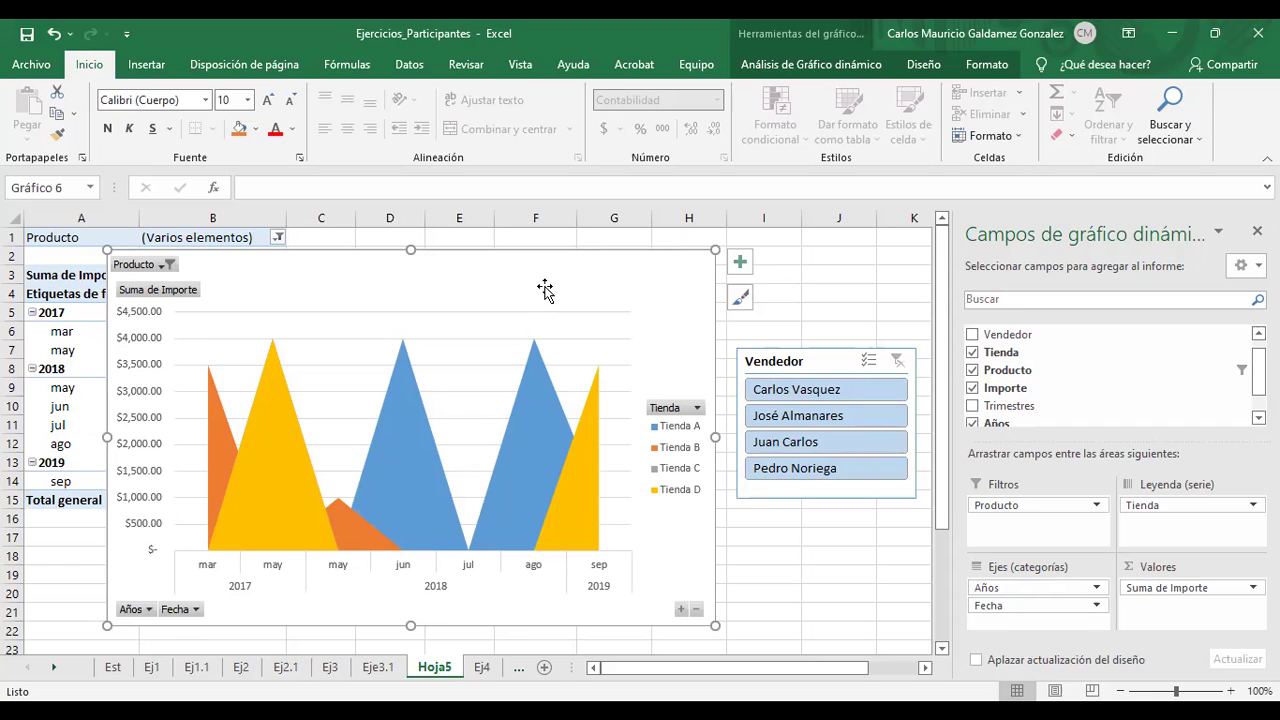
# Move the pivot chart beside the pivot table, over about G3:N22, and select the grand total in F15
pyautogui.moveTo(486, 286); pyautogui.dragTo(835, 298)
pyautogui.moveTo(625, 312); pyautogui.dragTo(723, 286)
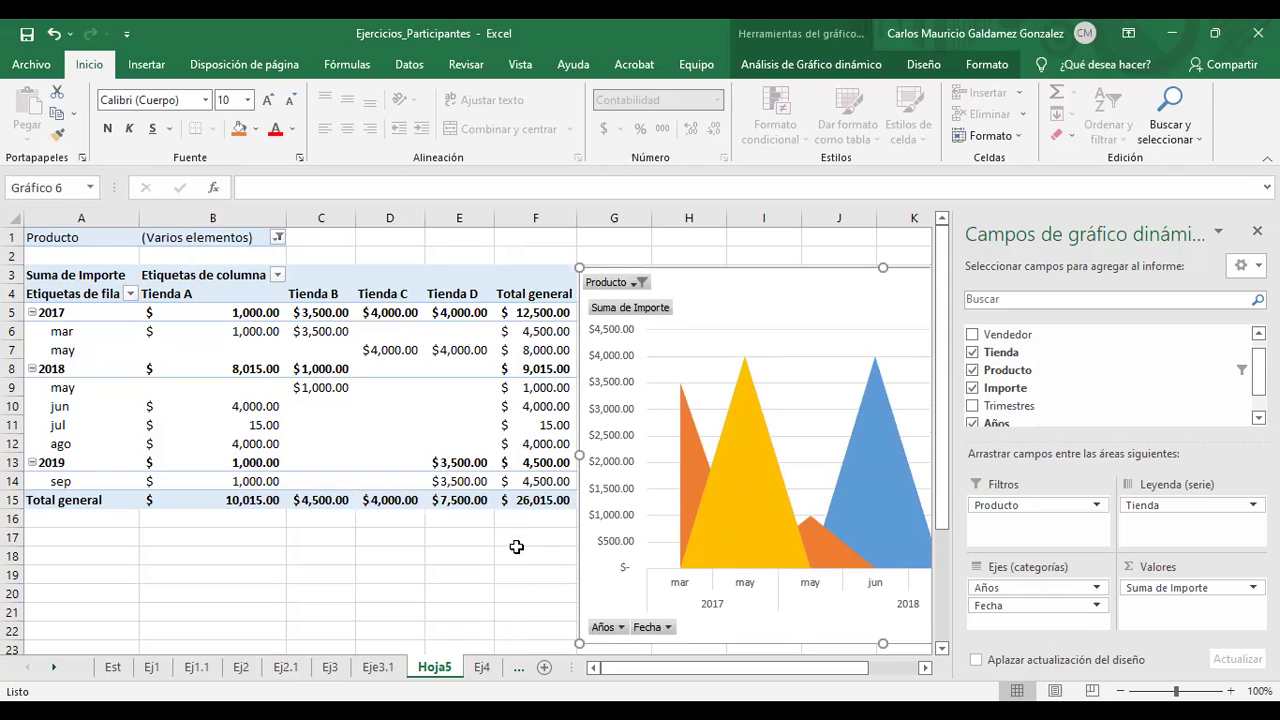
pyautogui.click(532, 504)
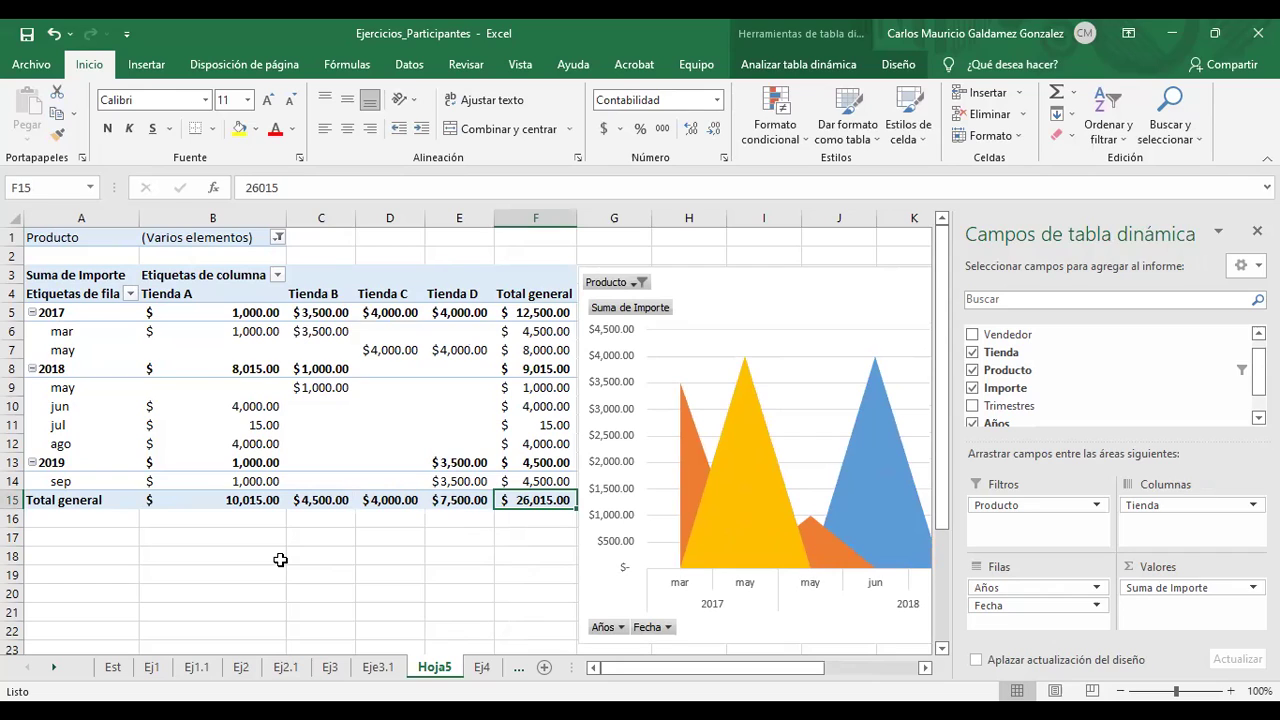
# Calculate the grand total divided by 30 in cell C18 with the formula =26015/30
pyautogui.click(297, 557)
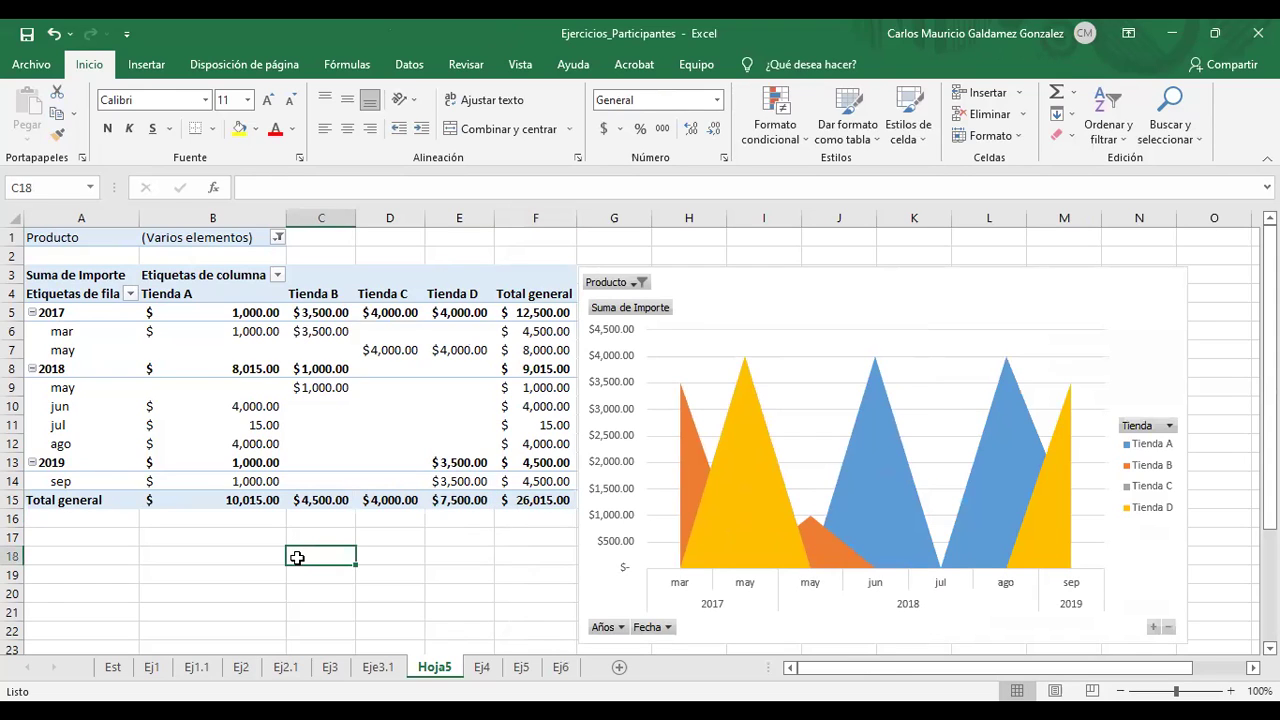
pyautogui.write('=26015')
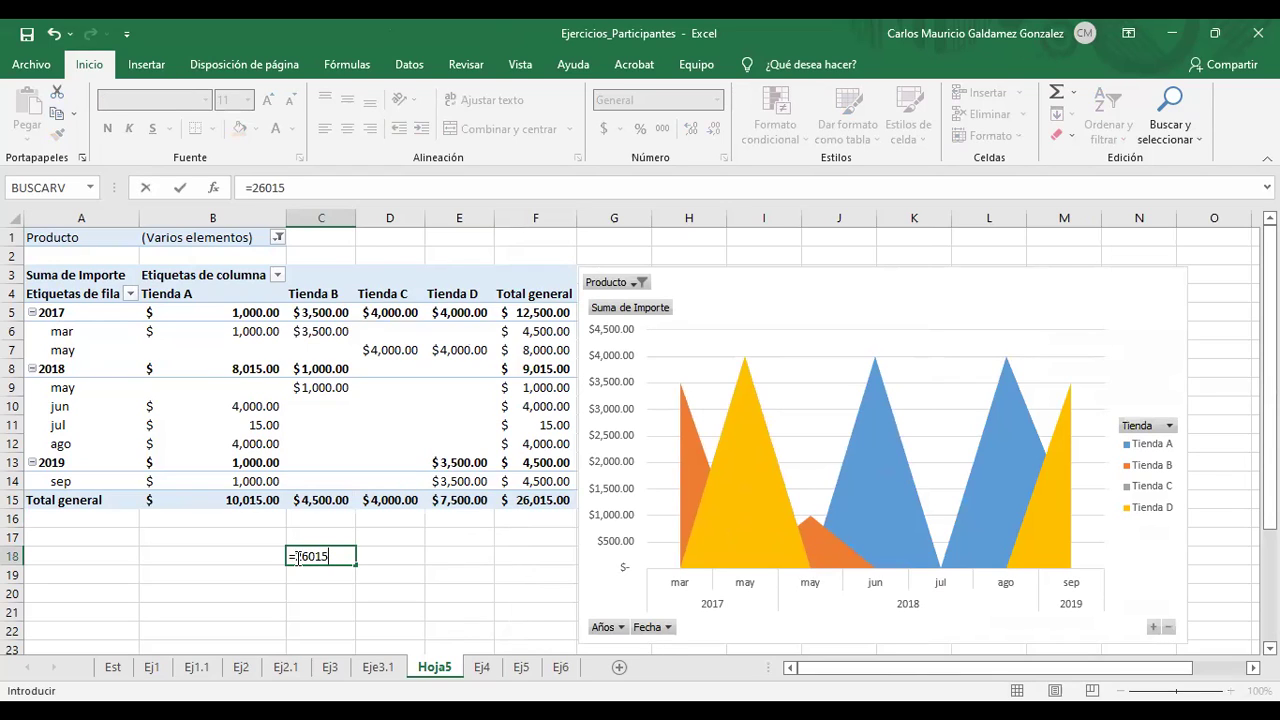
pyautogui.write('/')
pyautogui.write('12')
pyautogui.press('BackSpace')
pyautogui.press('BackSpace')
pyautogui.write('24')
pyautogui.press('BackSpace')
pyautogui.press('BackSpace')
pyautogui.write('30')
pyautogui.press('Return')
pyautogui.press('Up')
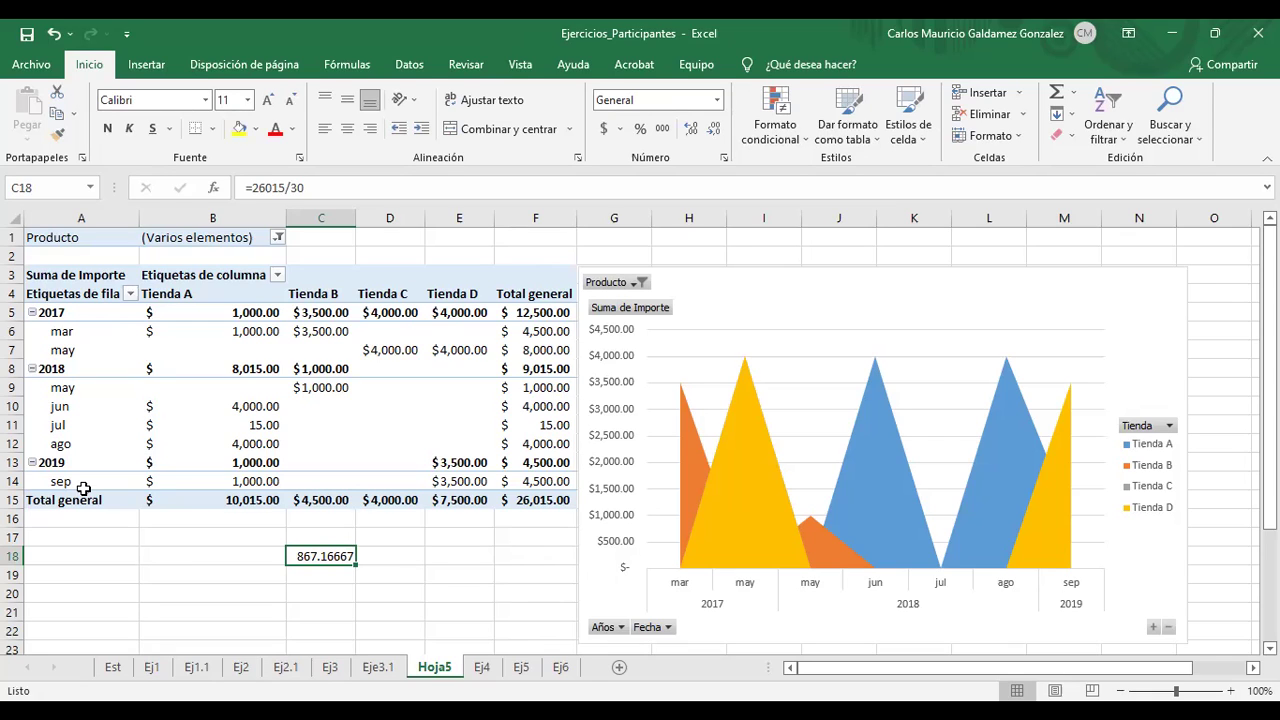
pyautogui.press('Down')
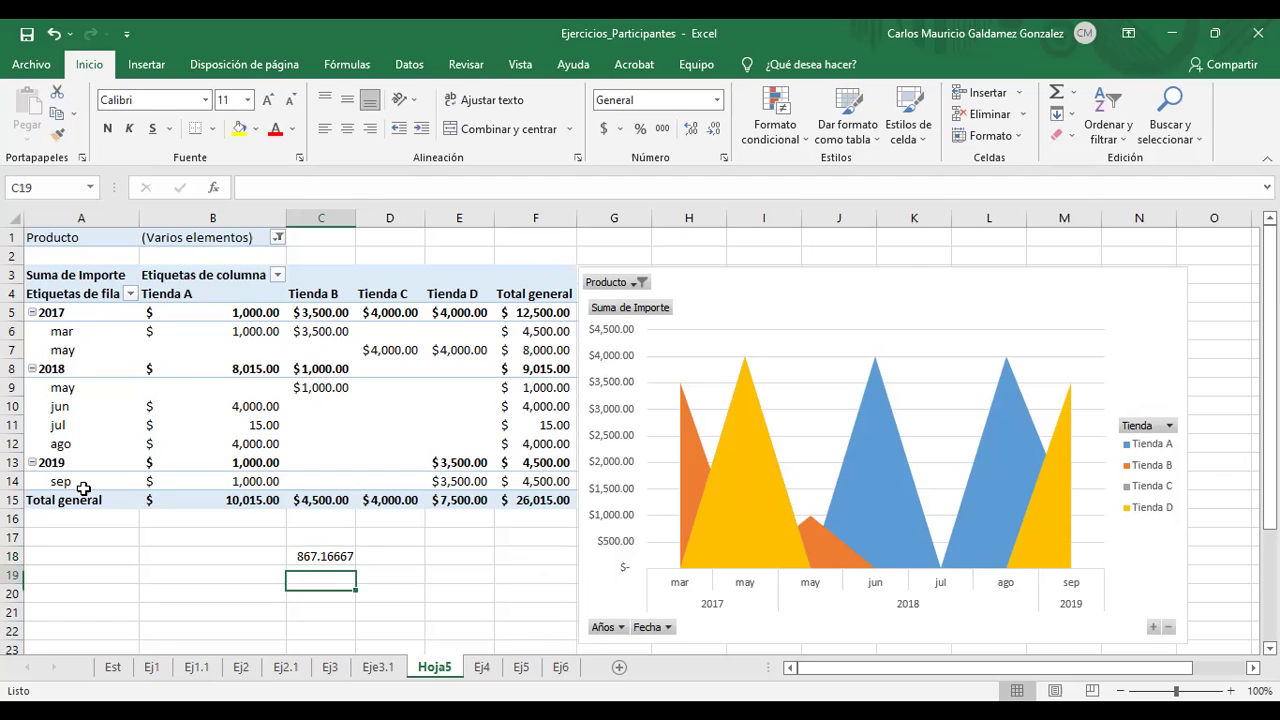
# Format the average in C18 with the accounting number format
pyautogui.press('Up')
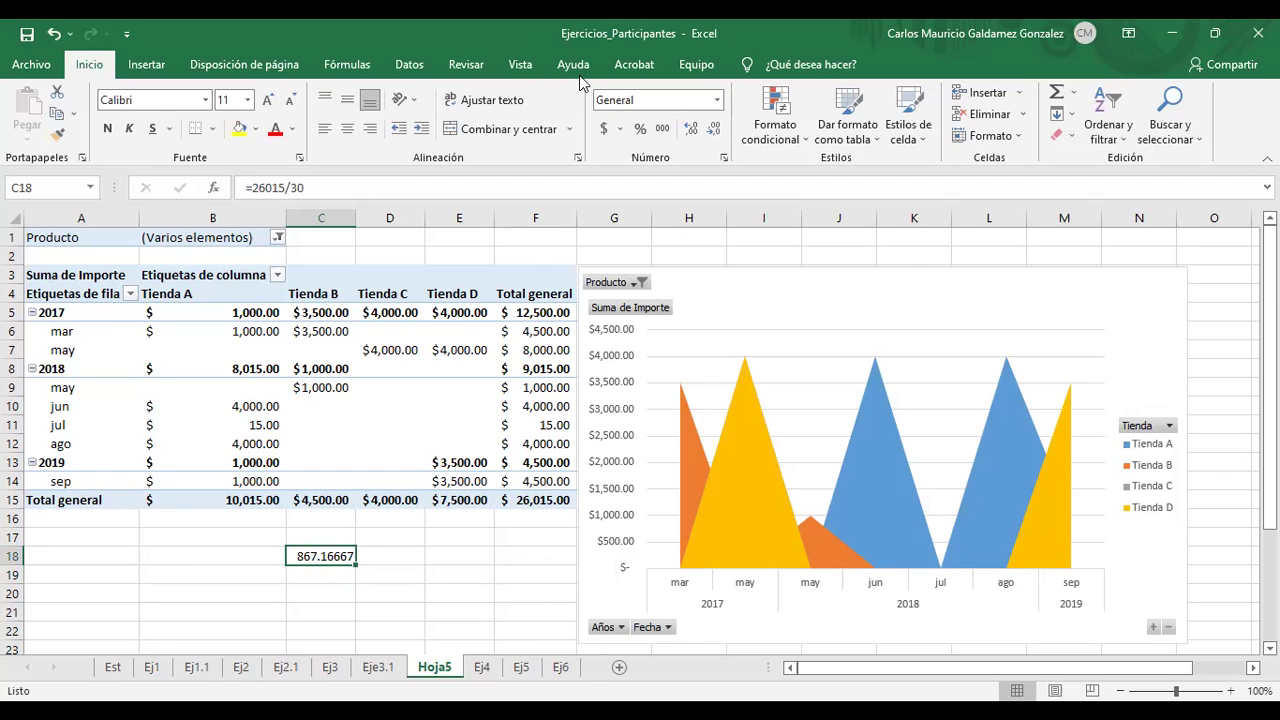
pyautogui.click(697, 132)
pyautogui.click(697, 132)
pyautogui.click(697, 132)
pyautogui.click(603, 128)
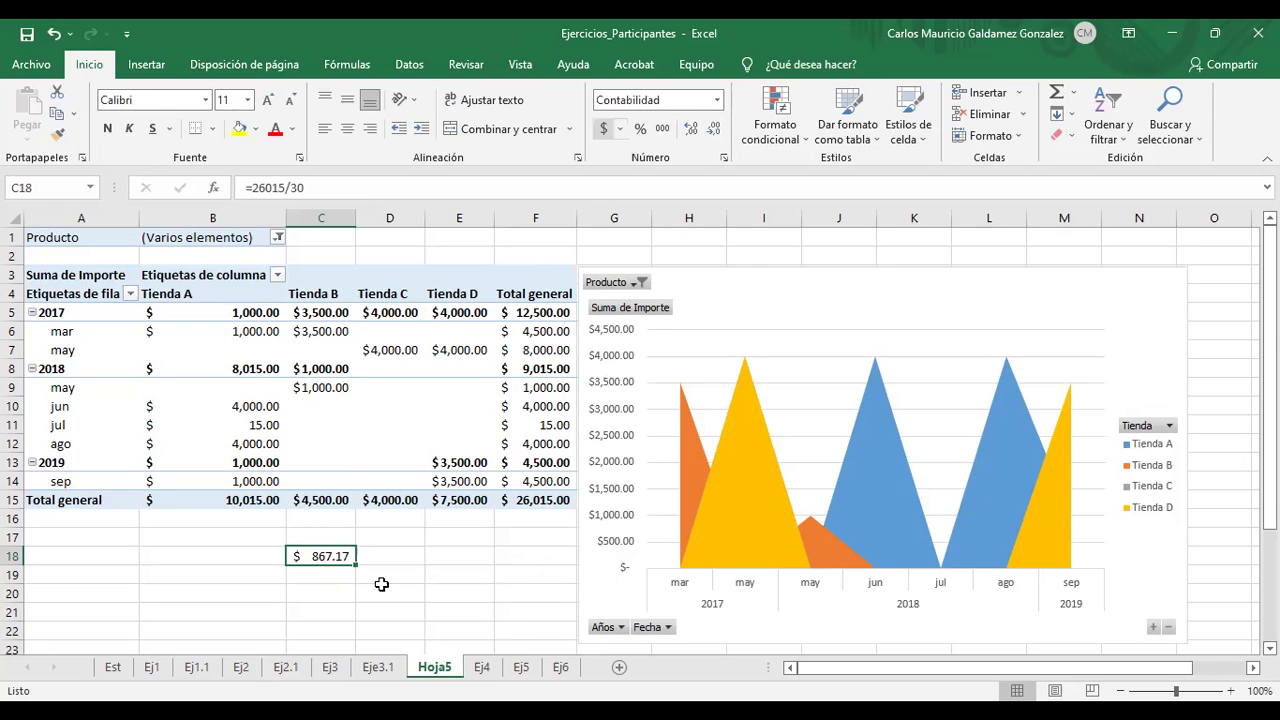
pyautogui.click(366, 558)
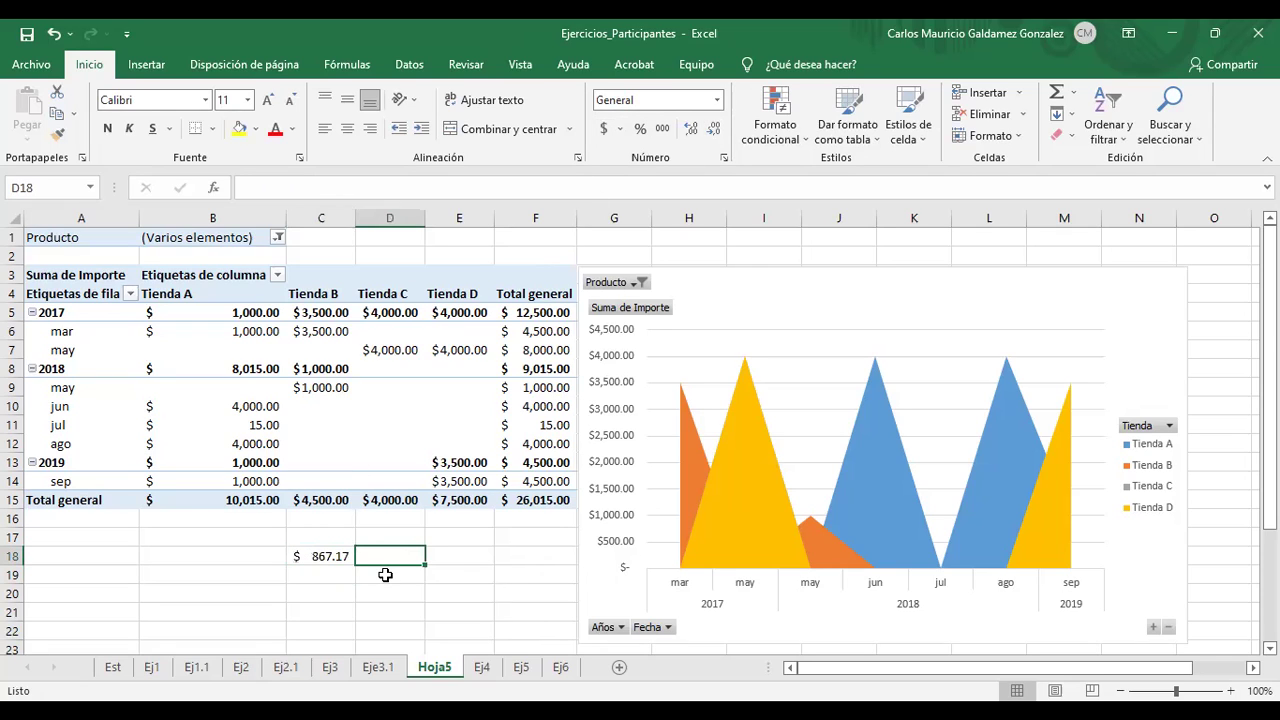
pyautogui.press('Left')
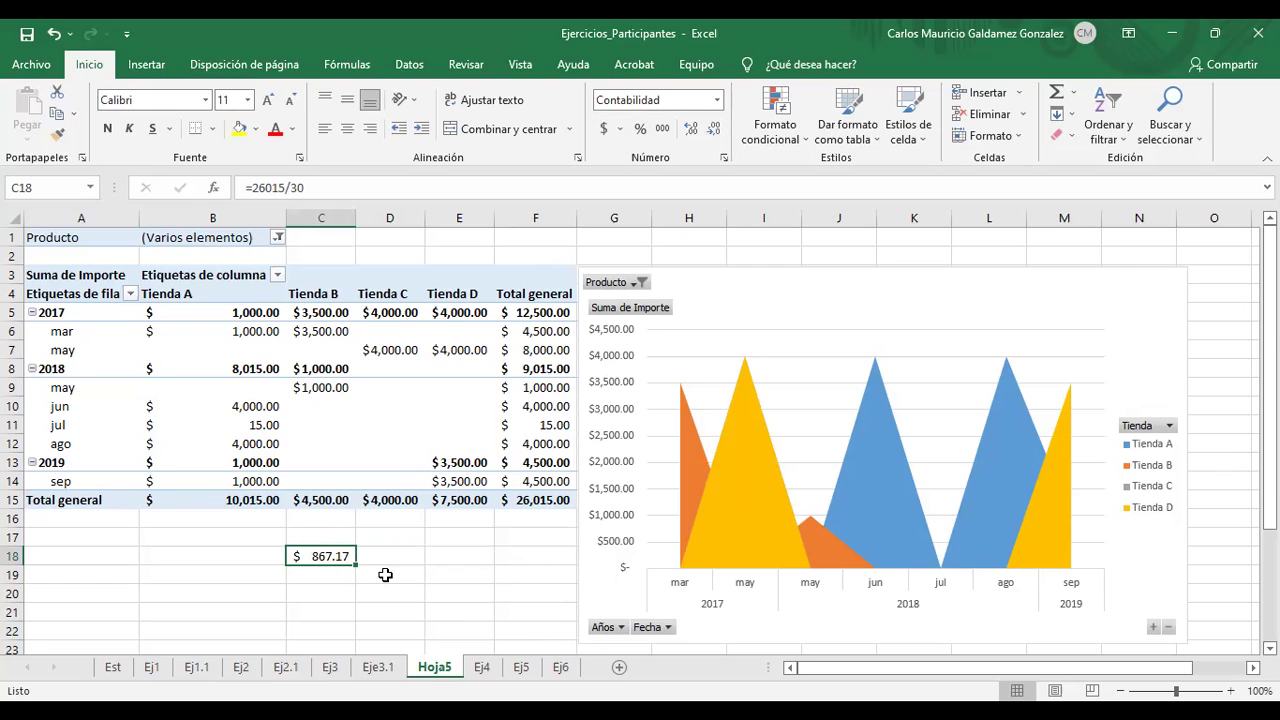
pyautogui.click(316, 571)
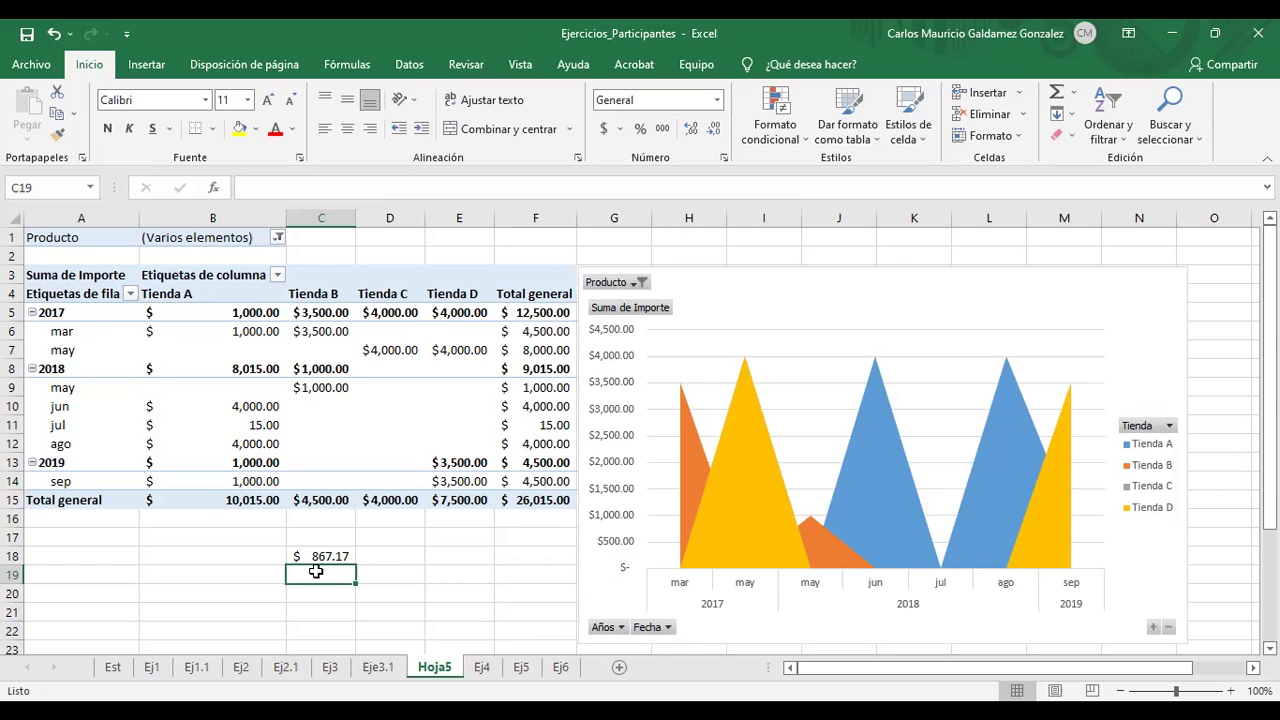
pyautogui.click(314, 556)
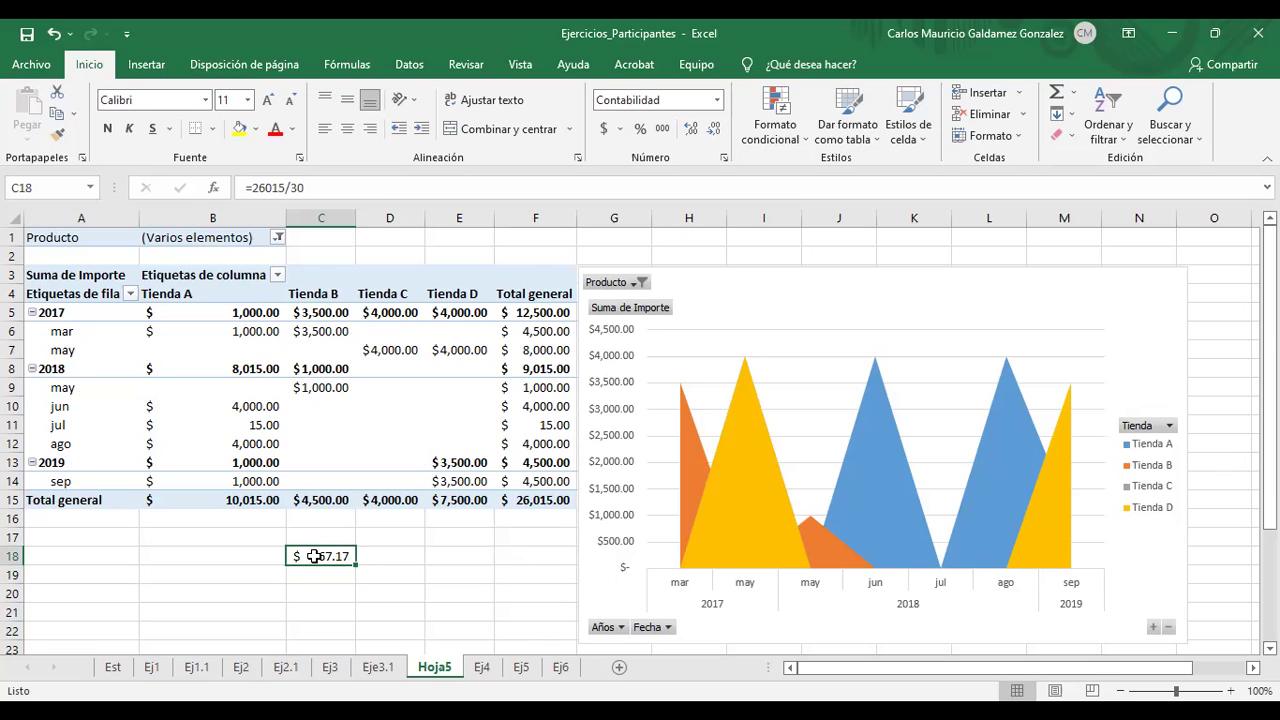
pyautogui.click(380, 554)
pyautogui.click(318, 556)
# Move the pivot chart over the pivot table to uncover the Vendedor slicer
pyautogui.moveTo(863, 288); pyautogui.dragTo(850, 252)
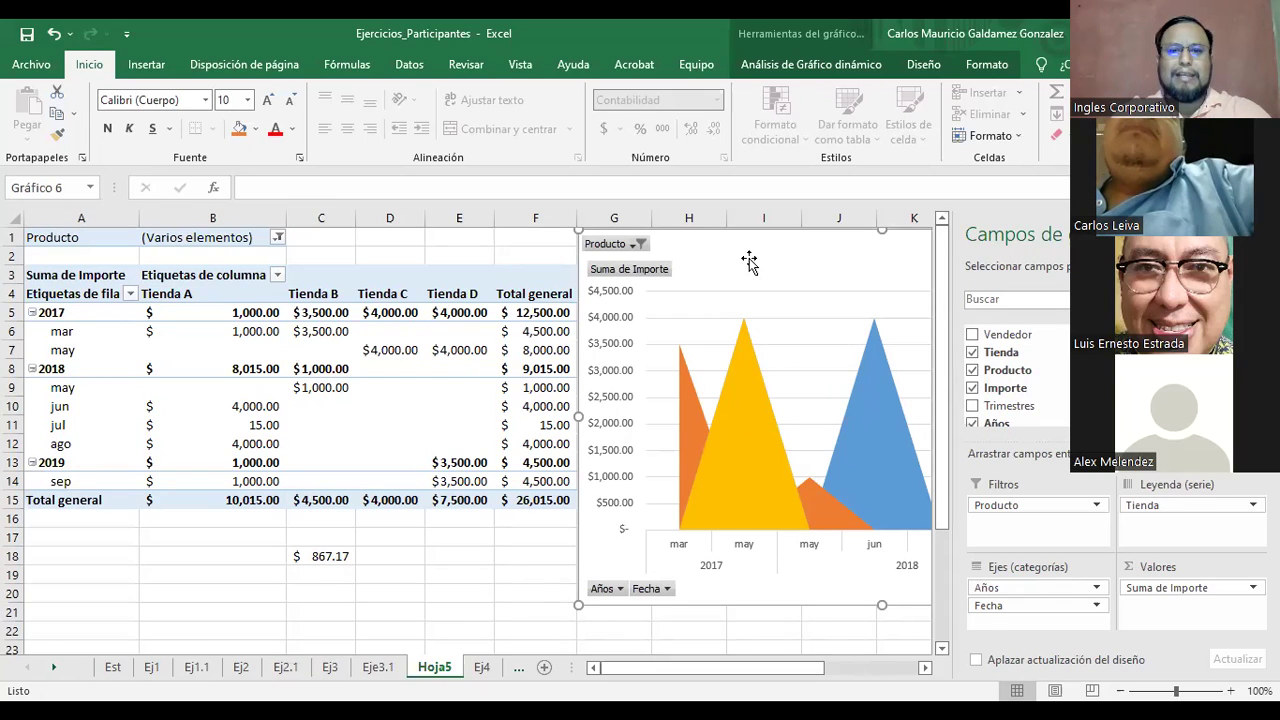
pyautogui.moveTo(749, 262); pyautogui.dragTo(391, 276)
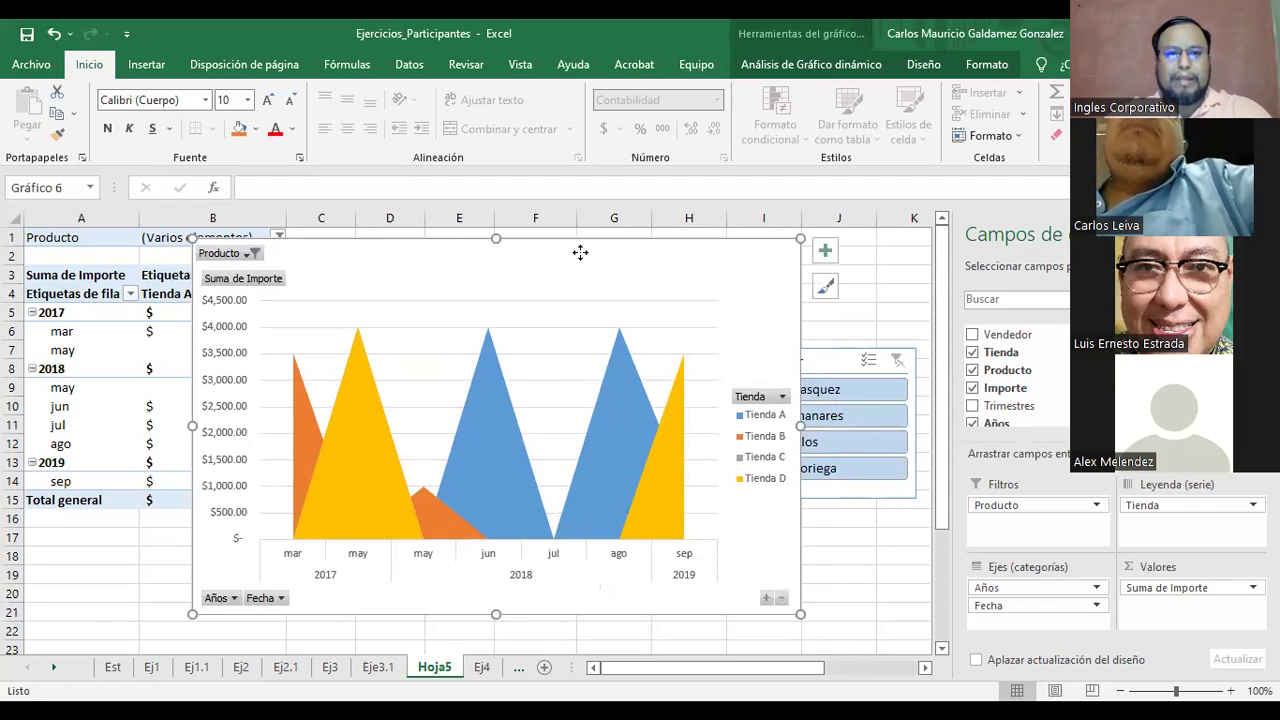
pyautogui.moveTo(584, 253); pyautogui.dragTo(465, 250)
# Filter the laptop sales by the first and then the second salesperson with the Vendedor slicer
pyautogui.click(785, 392)
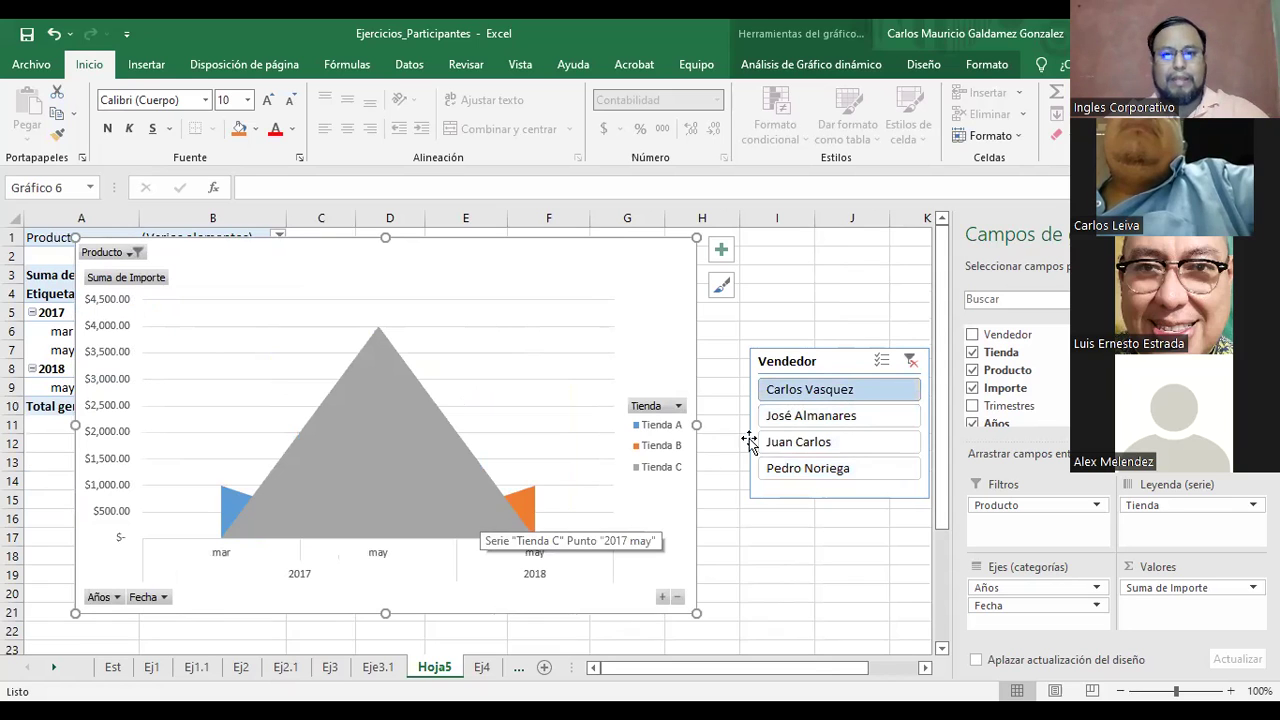
pyautogui.click(659, 468)
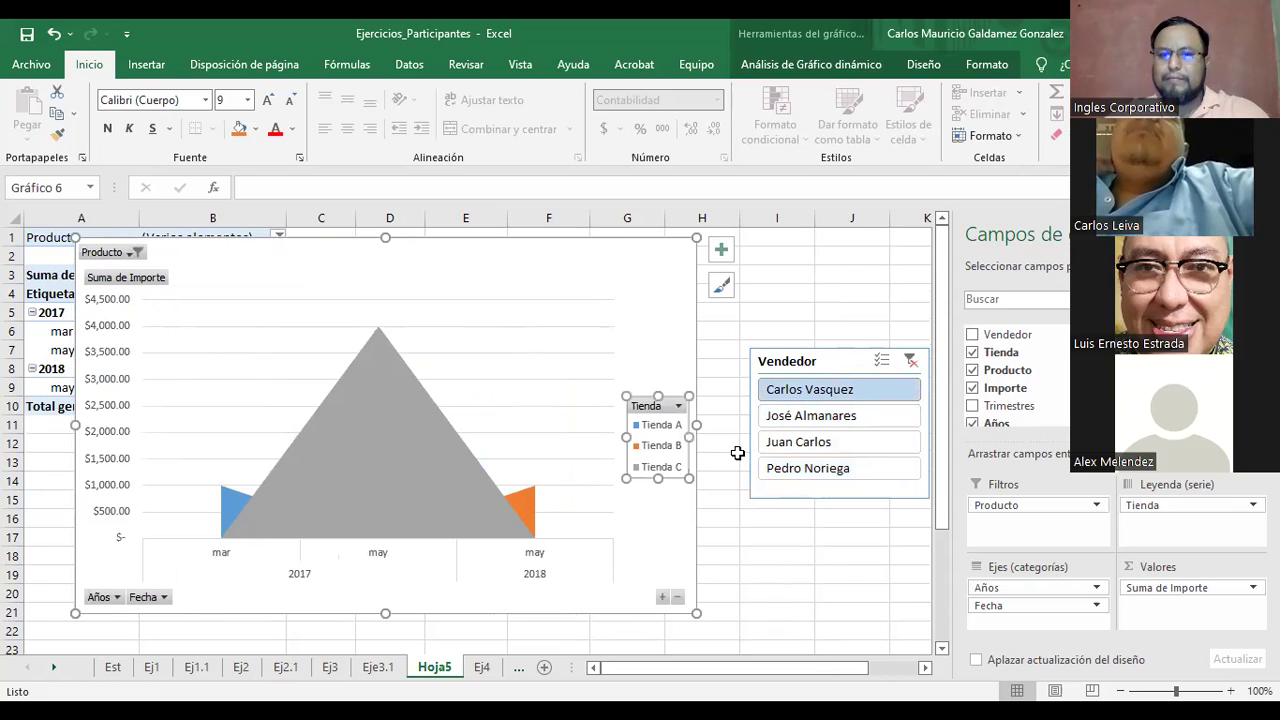
pyautogui.click(830, 418)
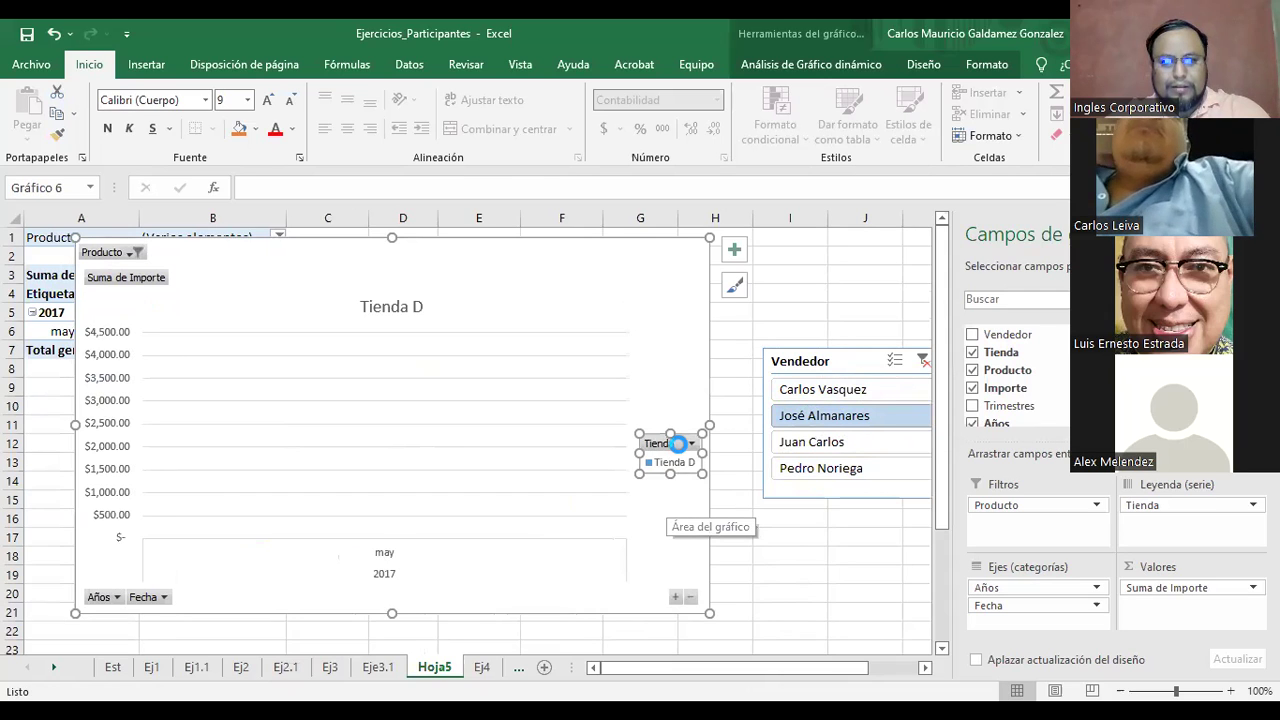
pyautogui.click(672, 442)
pyautogui.click(632, 422)
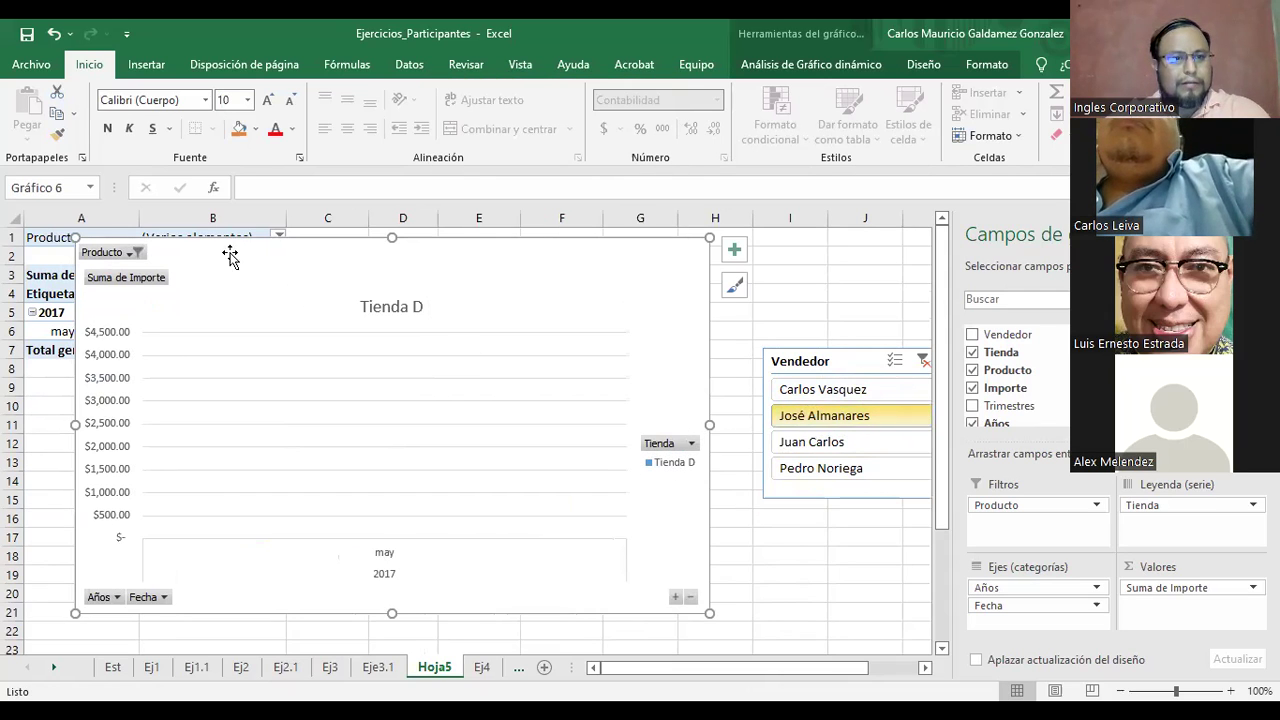
# Reset the pivot chart's Producto filter to all products (Todas)
pyautogui.click(128, 252)
pyautogui.click(40, 290)
pyautogui.click(107, 484)
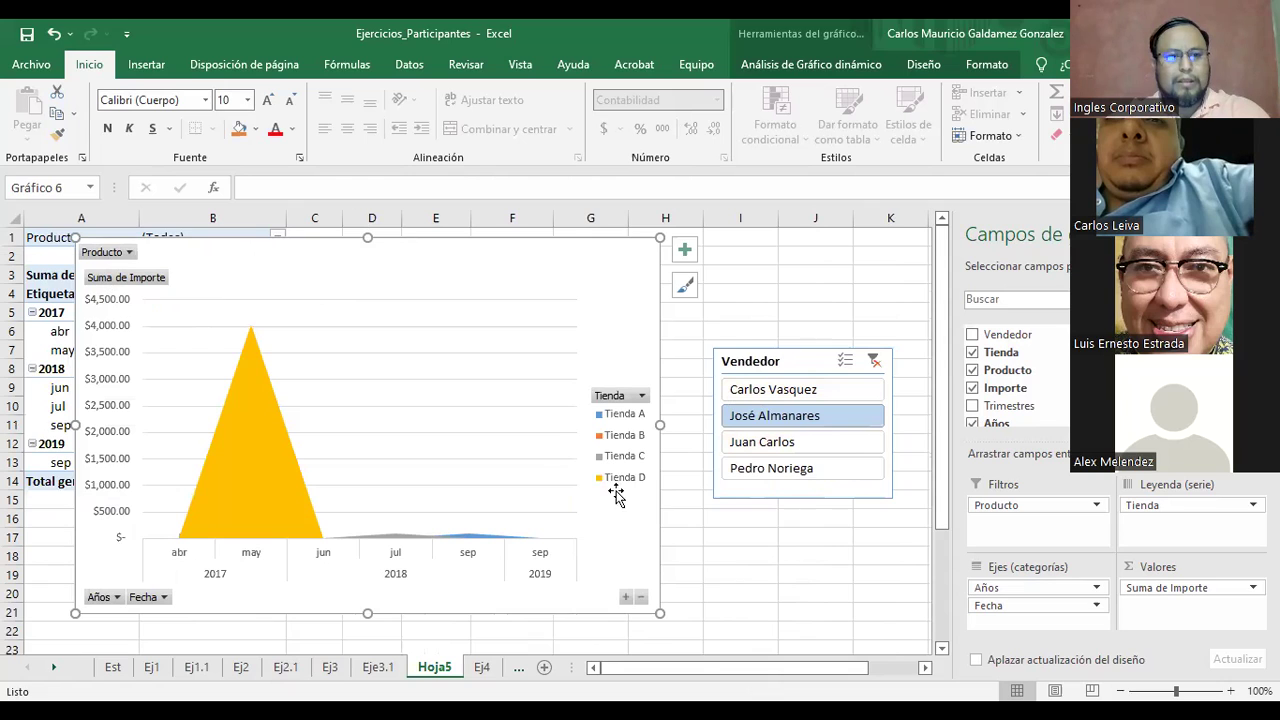
# Filter the all-product sales by each of the four salespeople in the Vendedor slicer, finishing on the third one
pyautogui.click(791, 392)
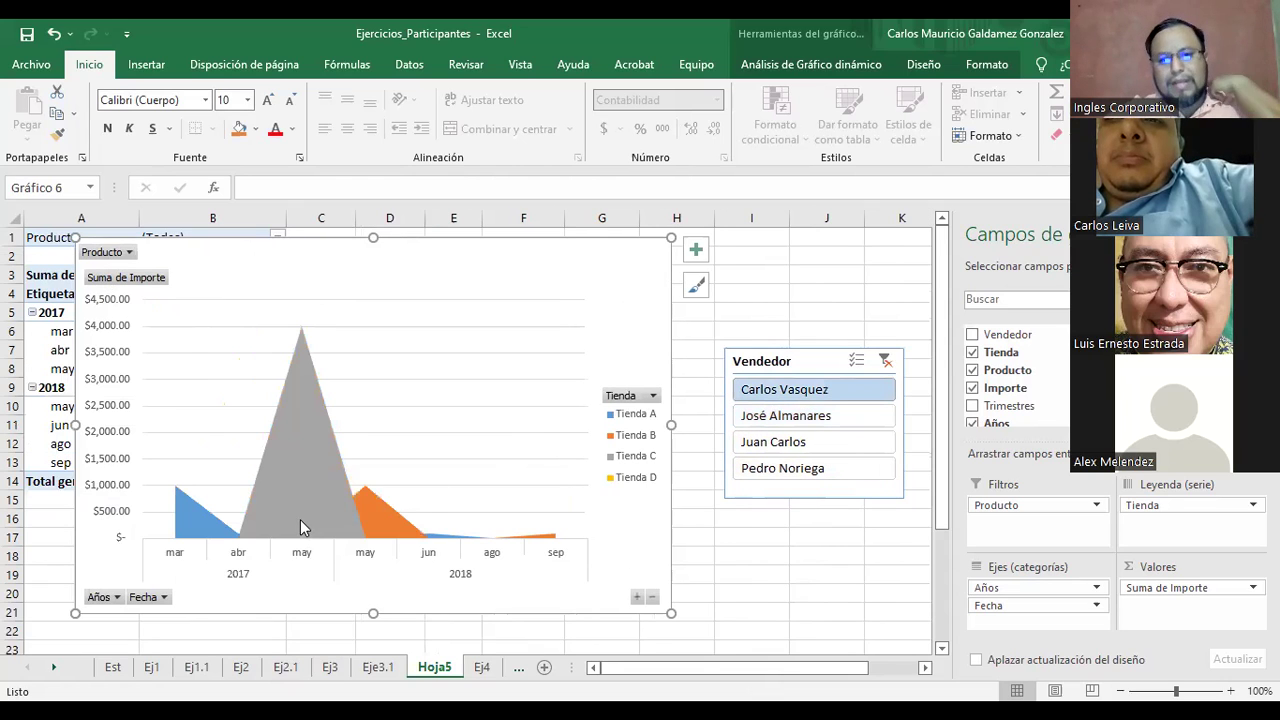
pyautogui.click(826, 417)
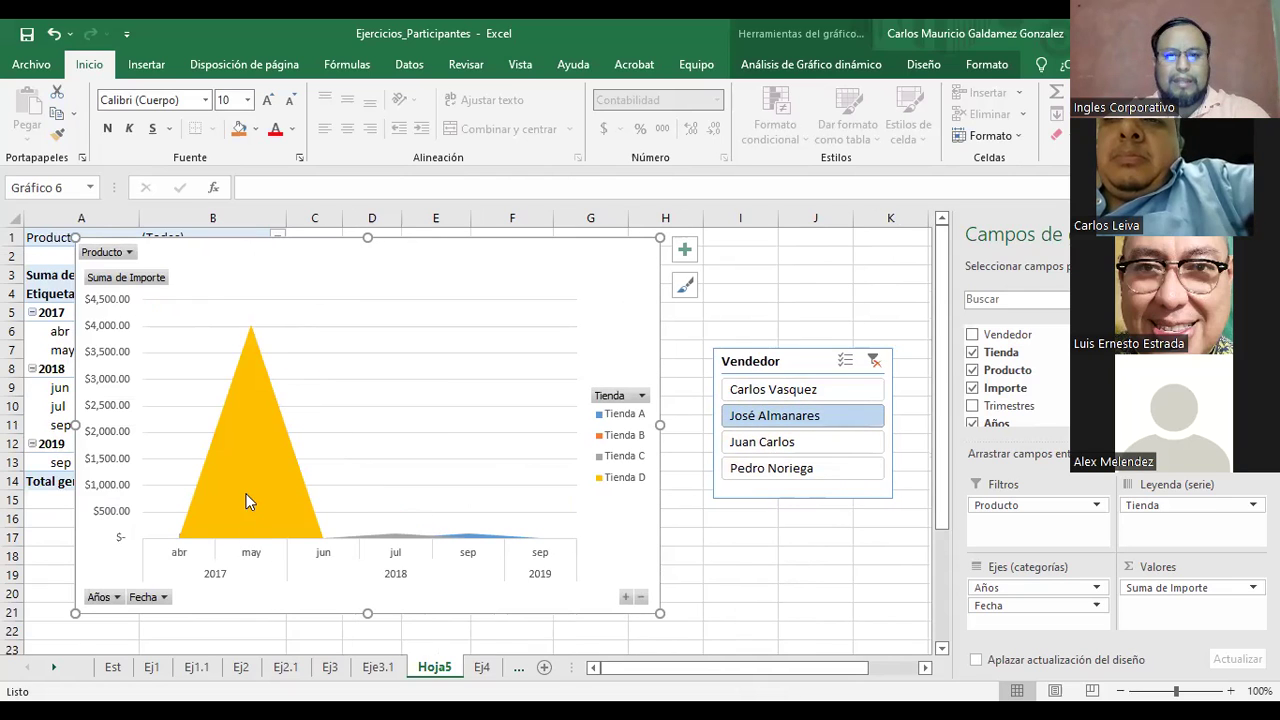
pyautogui.click(790, 443)
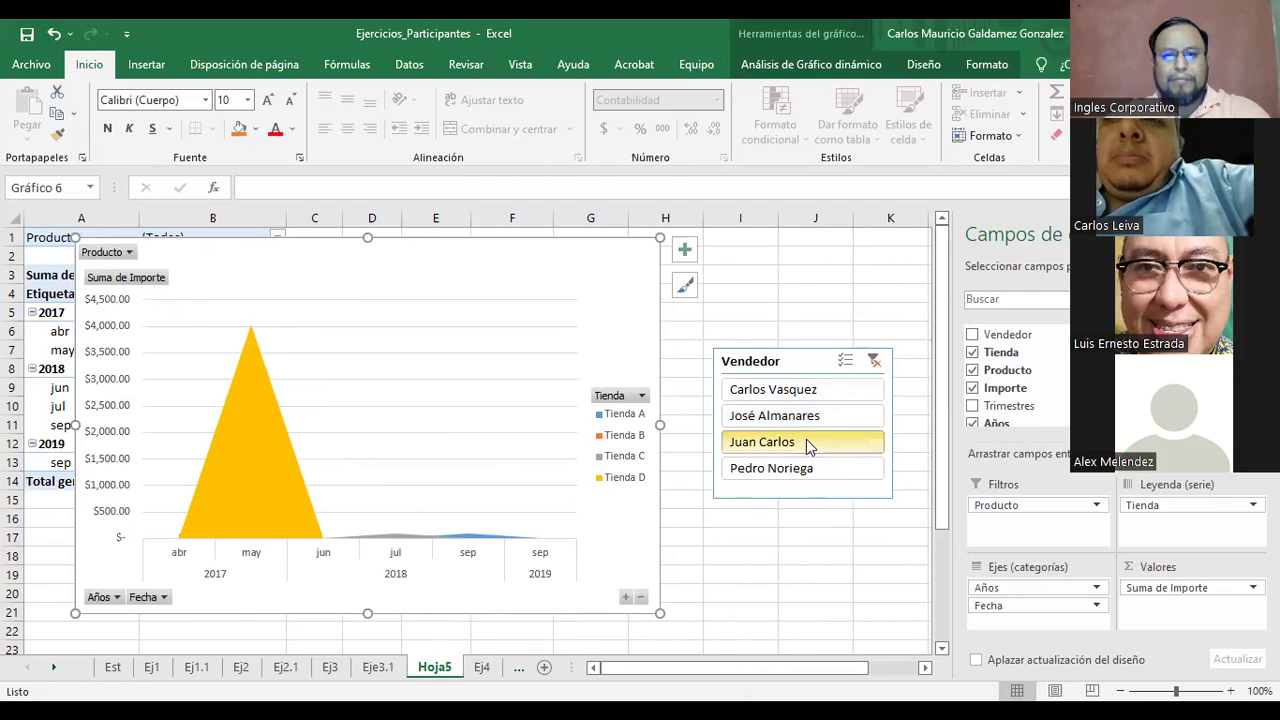
pyautogui.click(766, 470)
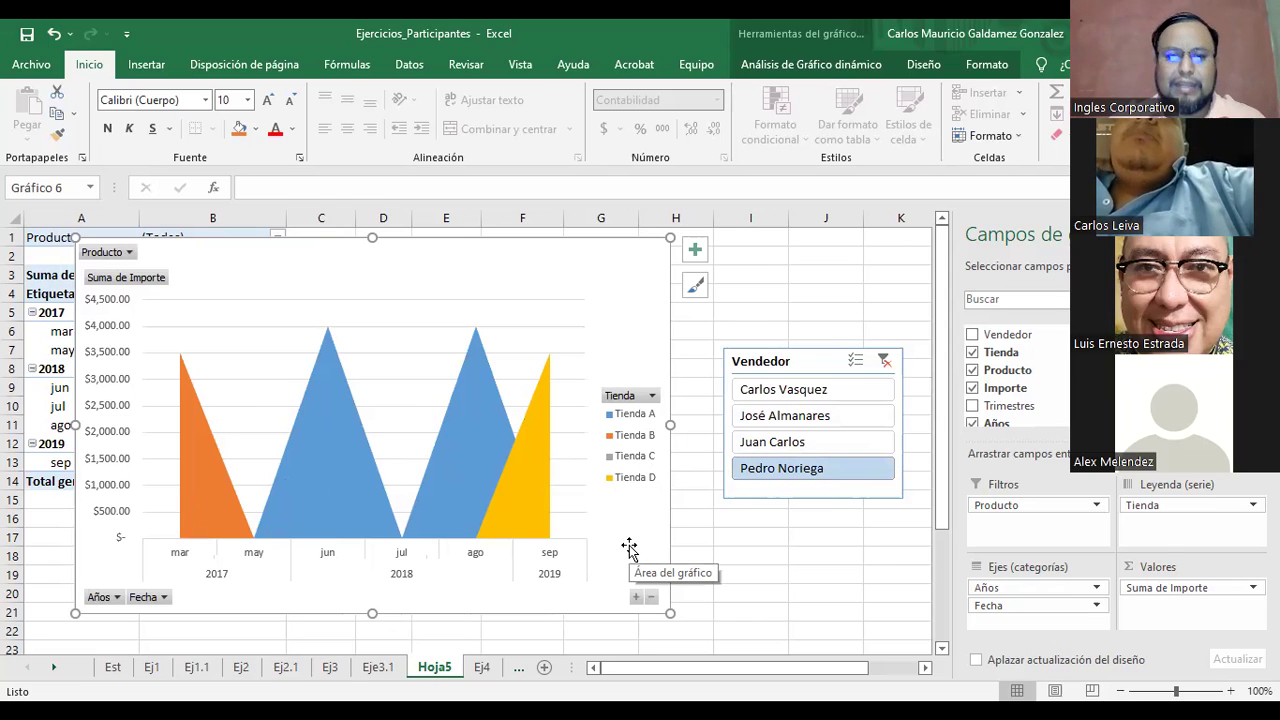
pyautogui.click(780, 443)
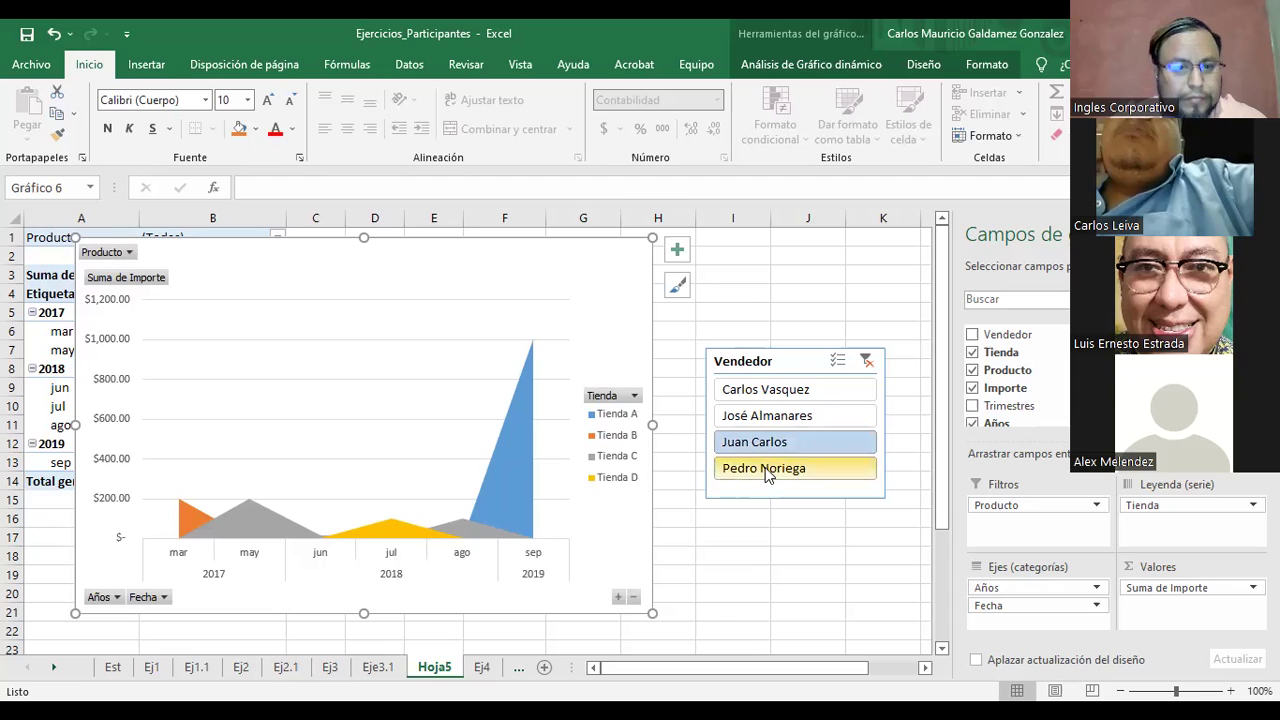
pyautogui.click(630, 396)
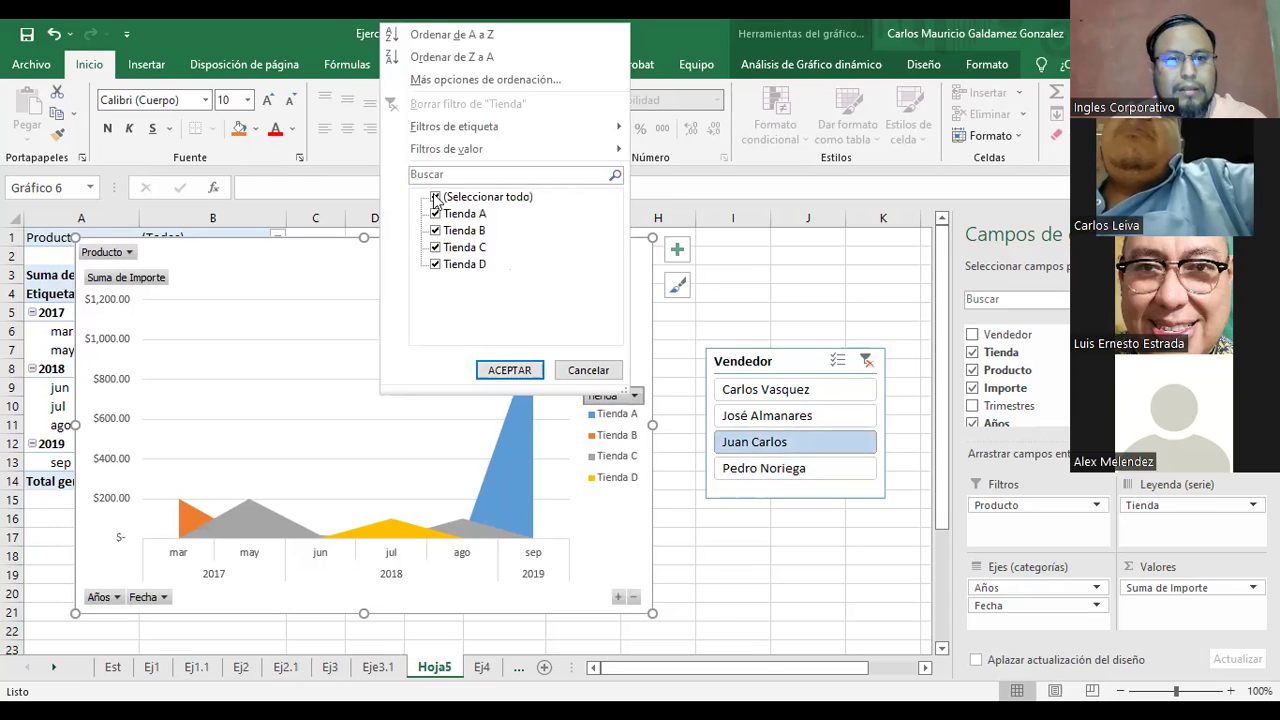
pyautogui.click(444, 198)
pyautogui.click(444, 198)
pyautogui.click(614, 371)
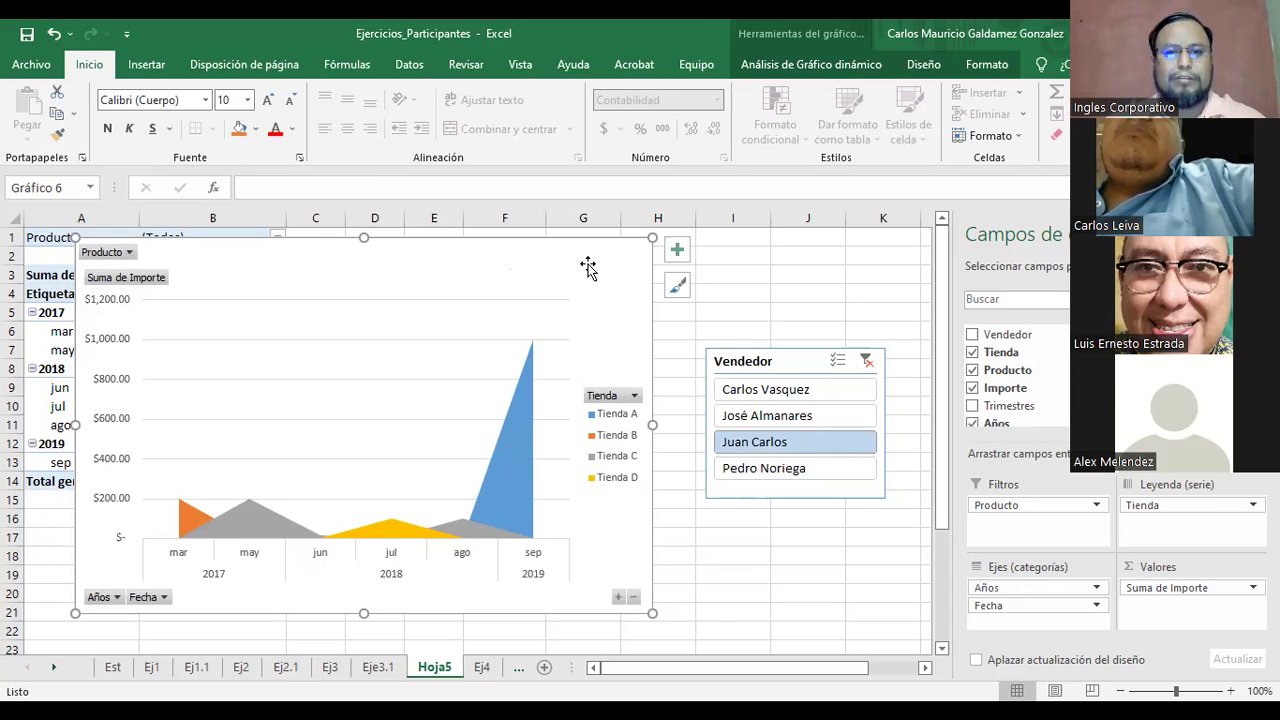
# Move the pivot chart beside the pivot table, over about G2:N21, and select the average in C18
pyautogui.moveTo(588, 268); pyautogui.dragTo(629, 271)
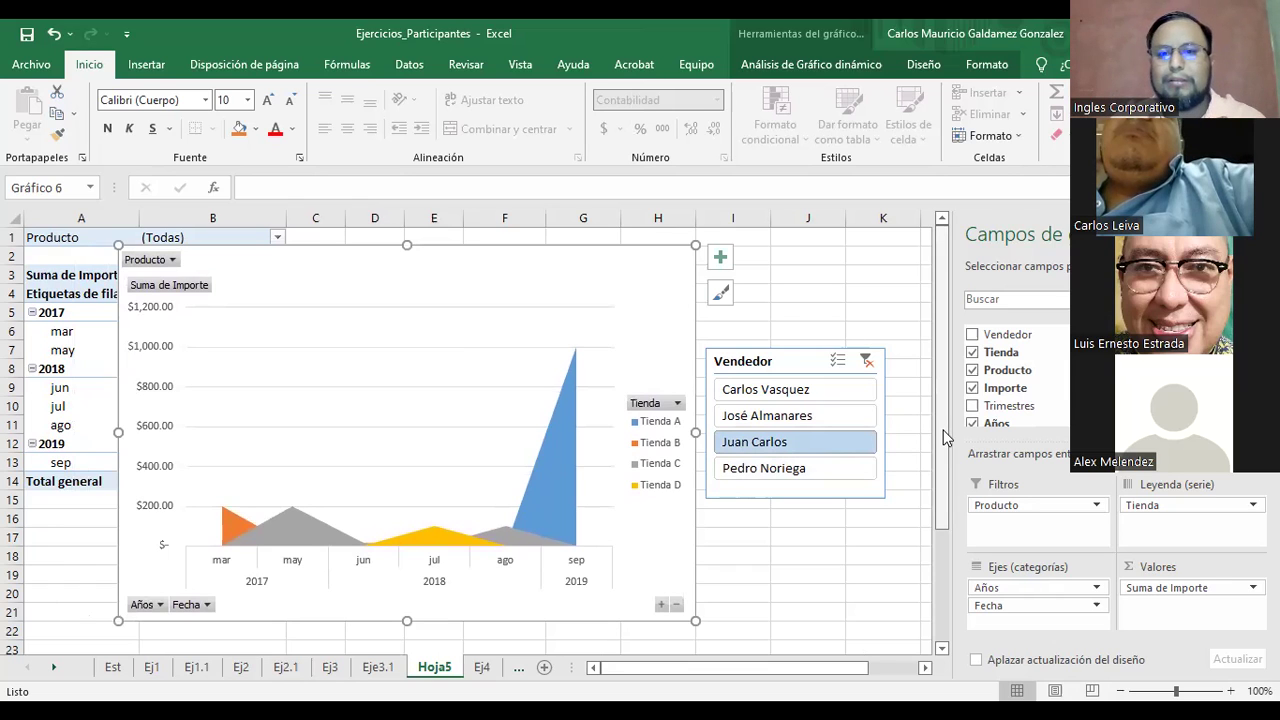
pyautogui.moveTo(585, 272); pyautogui.dragTo(841, 280)
pyautogui.click(312, 552)
pyautogui.moveTo(534, 297); pyautogui.dragTo(720, 279)
pyautogui.click(300, 556)
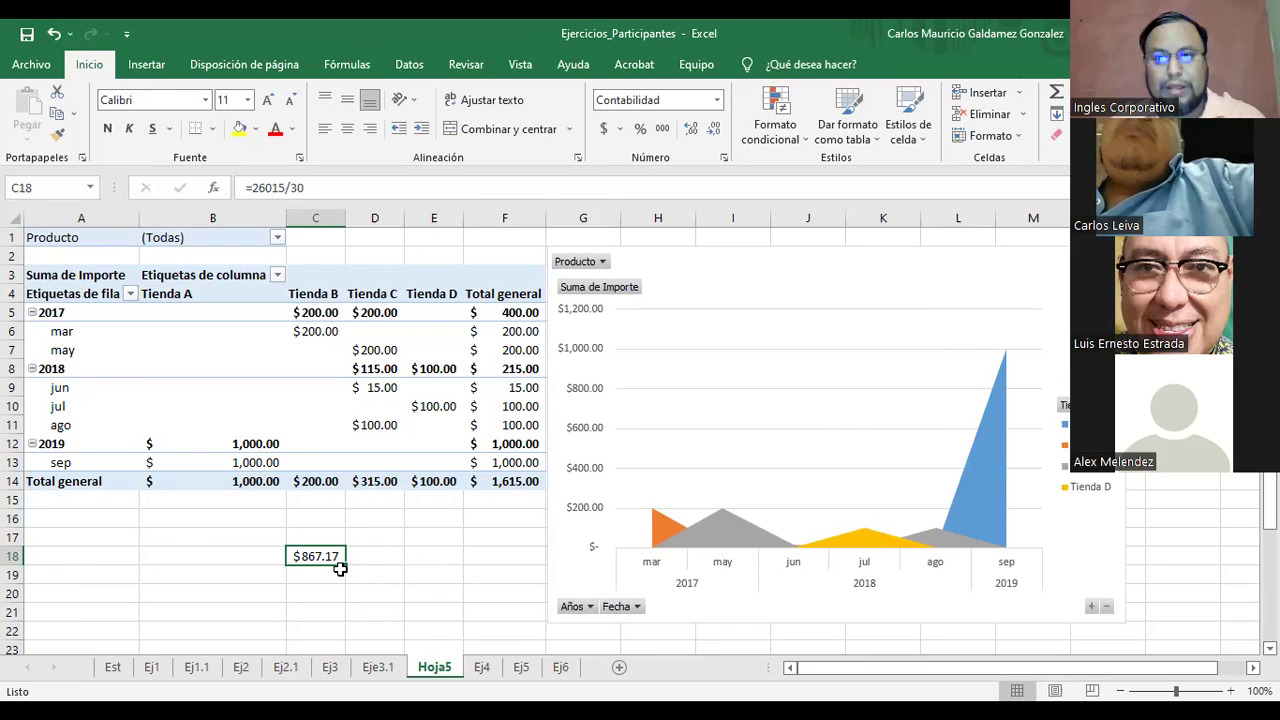
pyautogui.click(208, 333)
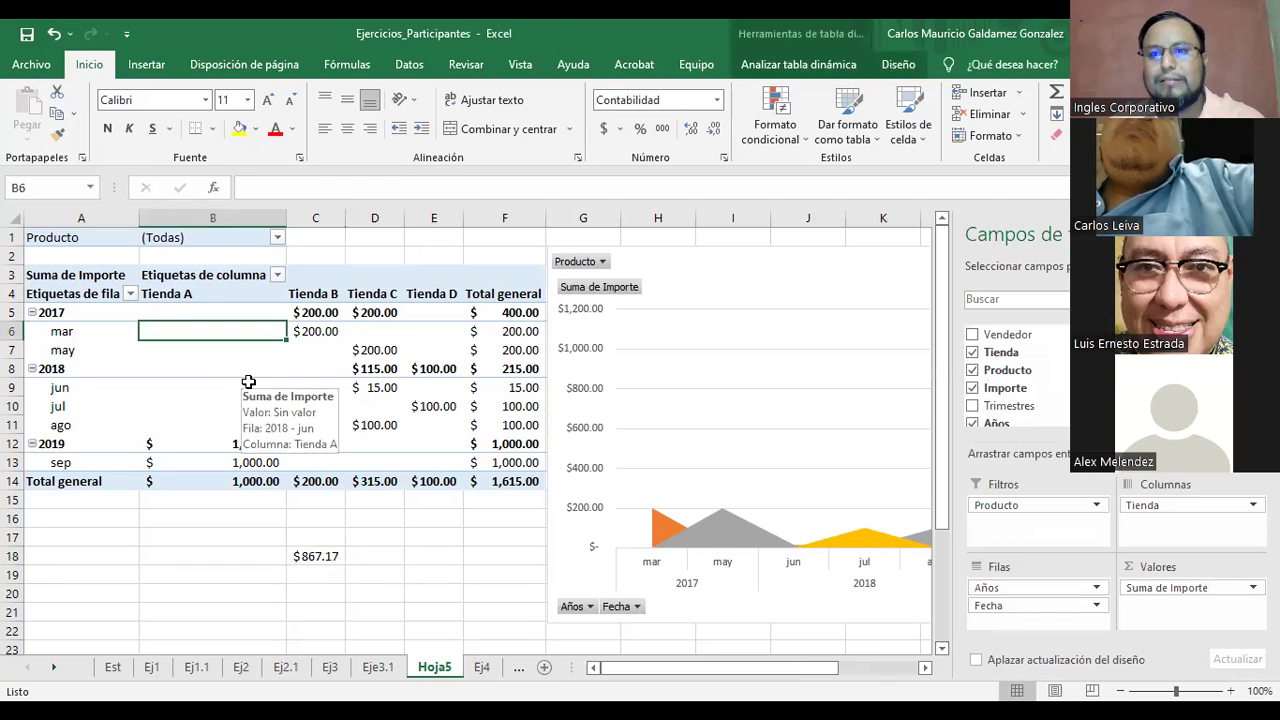
pyautogui.click(370, 331)
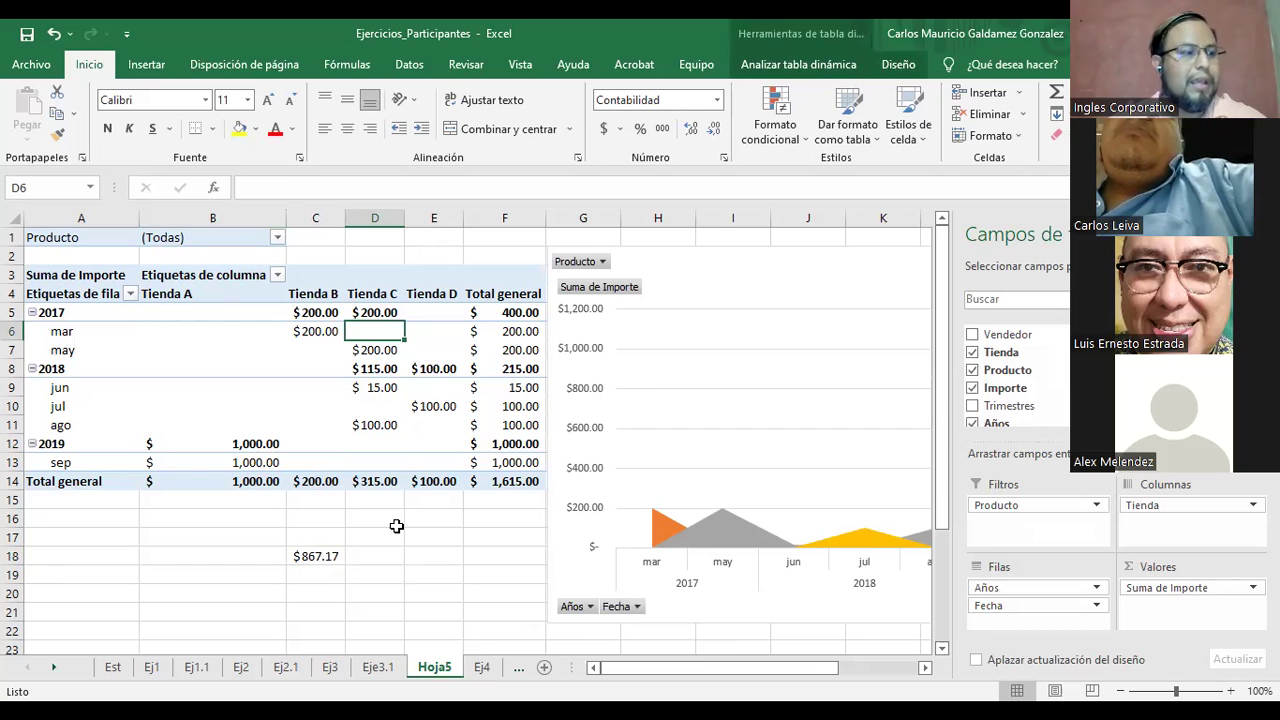
pyautogui.click(390, 556)
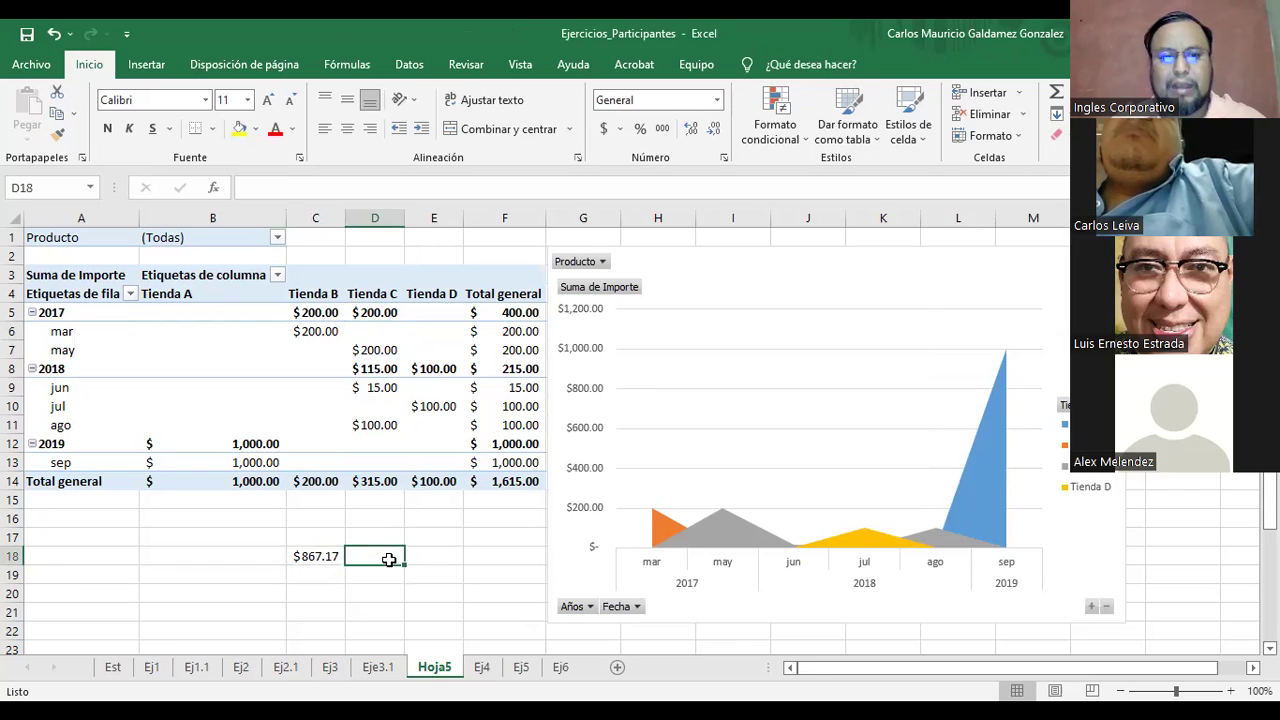
pyautogui.click(428, 563)
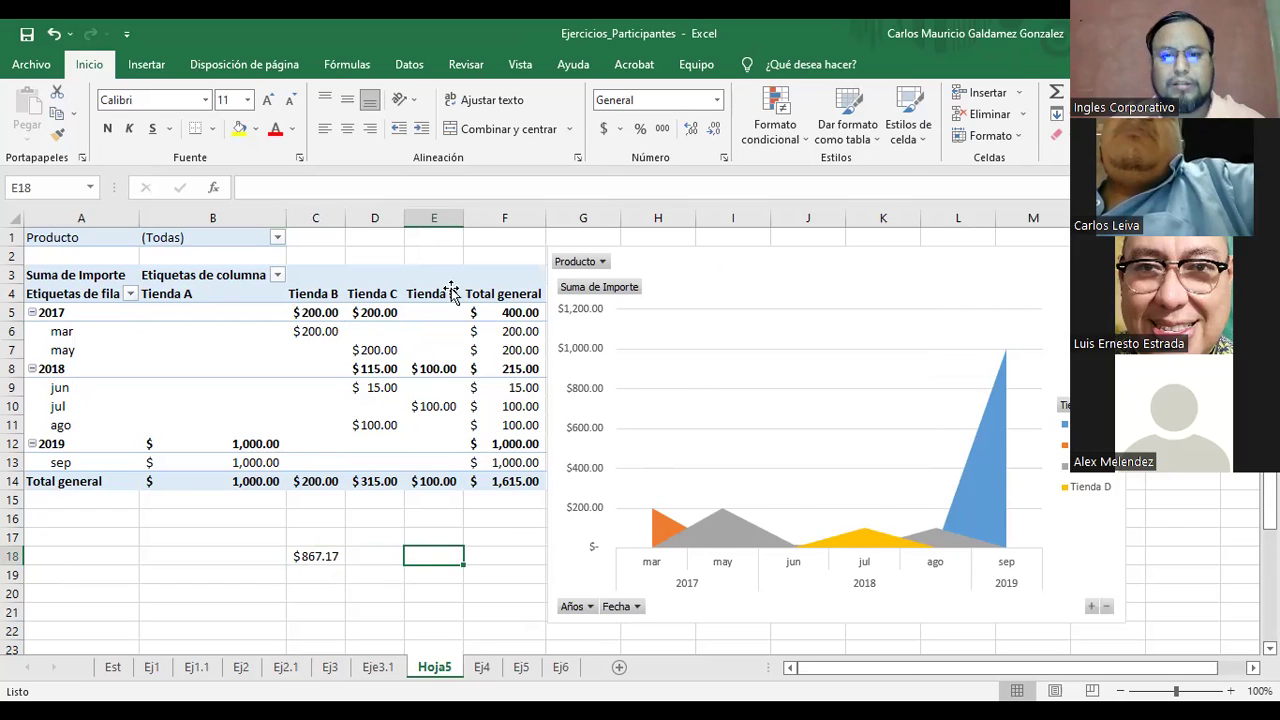
# Move the pivot chart back over the pivot table to uncover the Vendedor slicer, and clear the slicer filter
pyautogui.moveTo(795, 413); pyautogui.dragTo(534, 430)
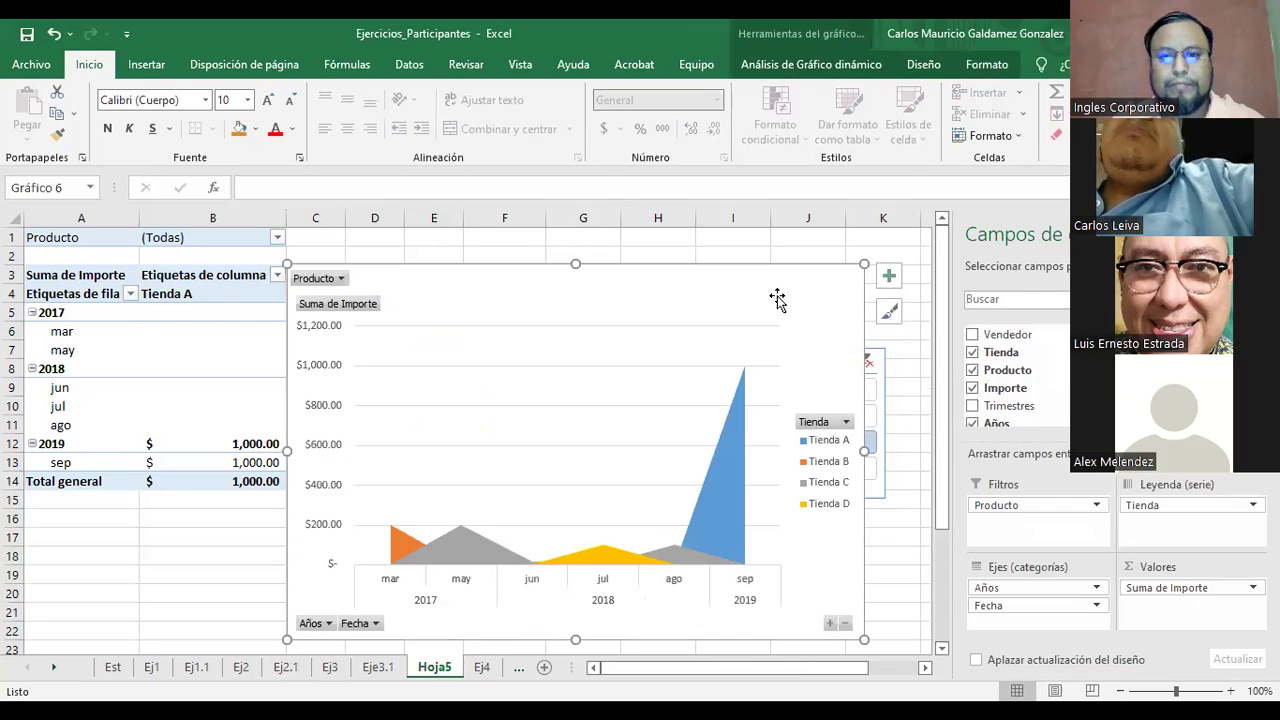
pyautogui.click(868, 362)
pyautogui.click(786, 563)
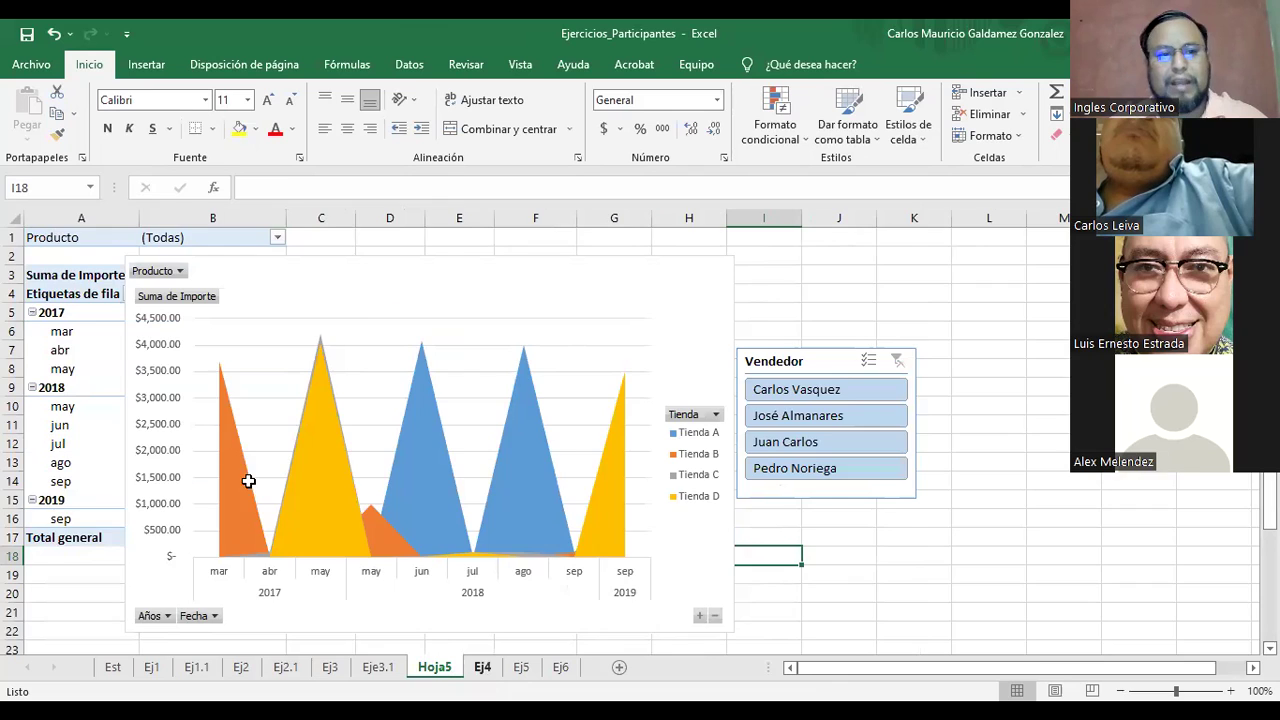
# Look at the source sales data and exercise instructions on sheet Ej4, and return to Hoja5
pyautogui.click(482, 667)
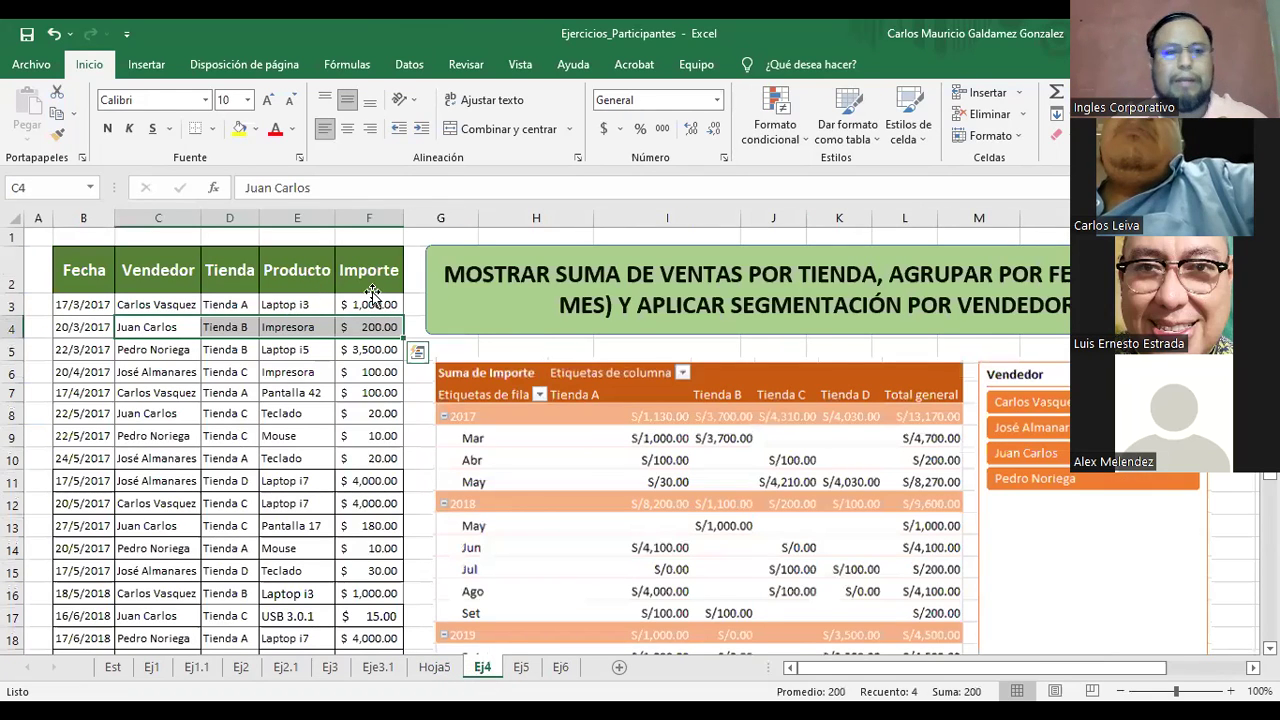
pyautogui.hotkey('ctrl', 'pageup')
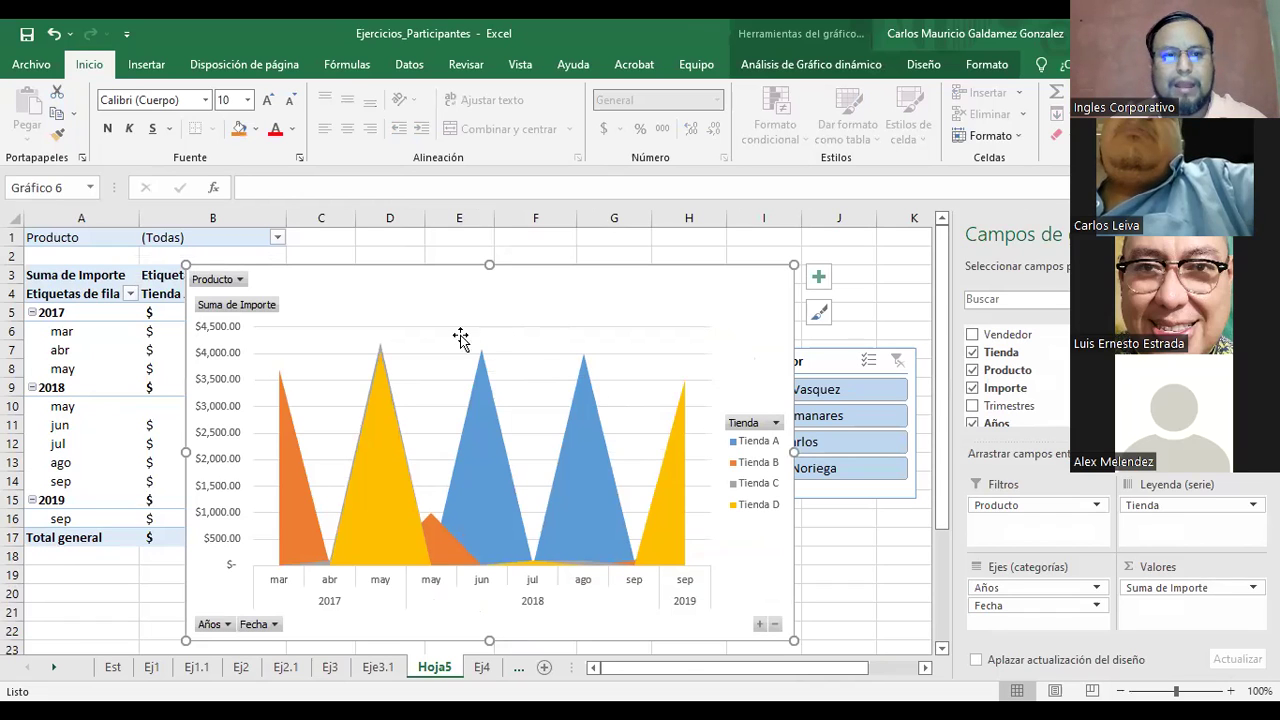
# Place the Vendedor slicer beside the pivot table over about G1:I9, with the pivot chart below it from about row 10
pyautogui.moveTo(451, 309)
pyautogui.mouseDown()
pyautogui.moveTo(494, 301)
pyautogui.moveTo(414, 294)
pyautogui.mouseUp()
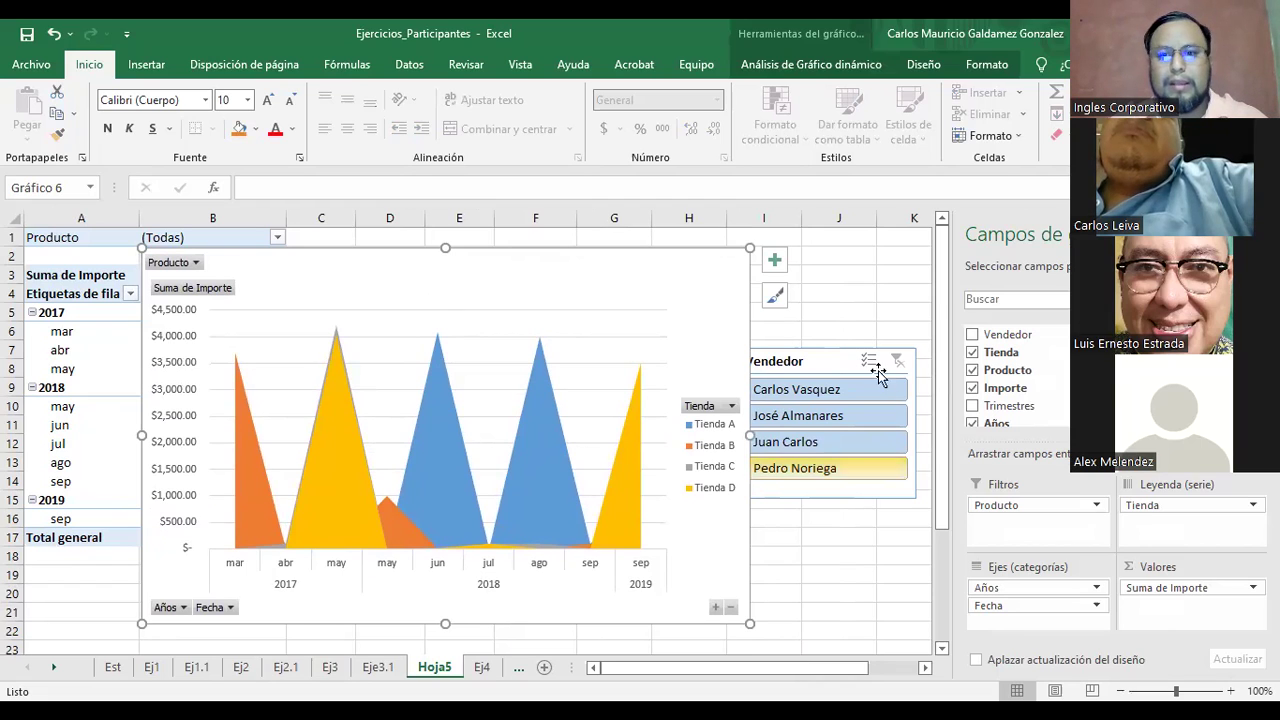
pyautogui.moveTo(878, 370); pyautogui.dragTo(862, 263)
pyautogui.moveTo(528, 279); pyautogui.dragTo(970, 438)
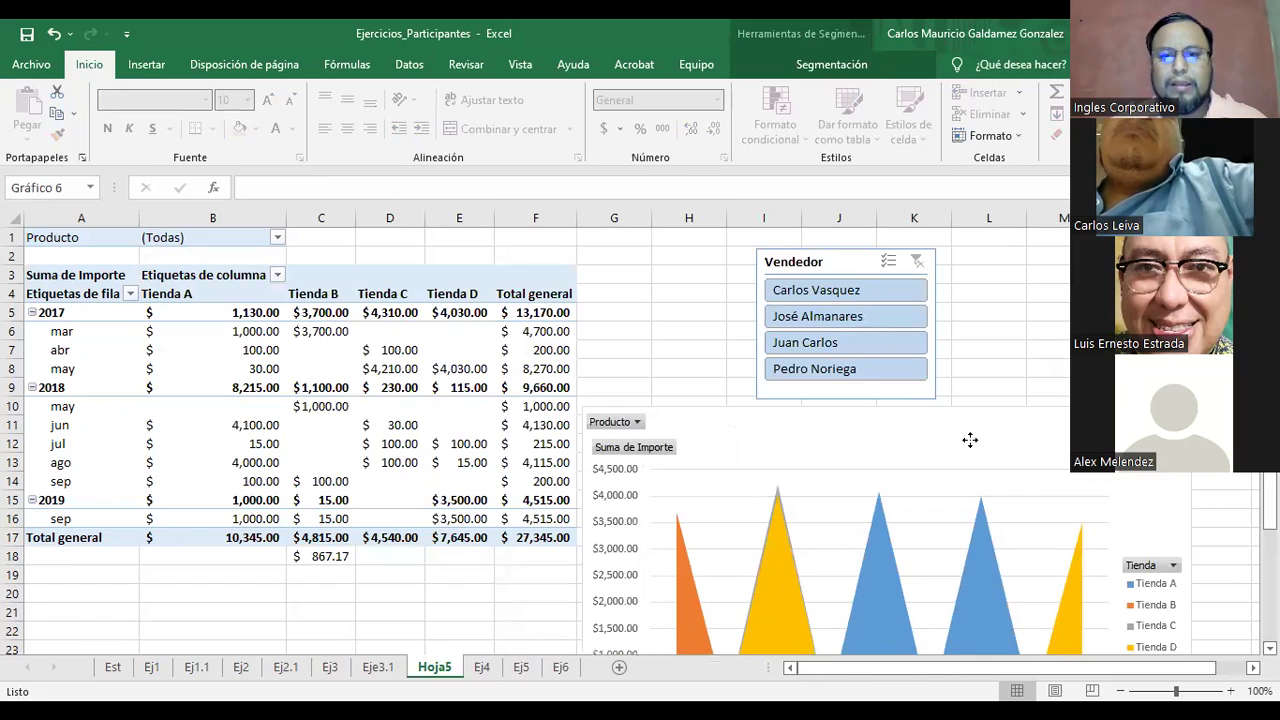
pyautogui.moveTo(826, 262); pyautogui.dragTo(660, 260)
pyautogui.click(496, 286)
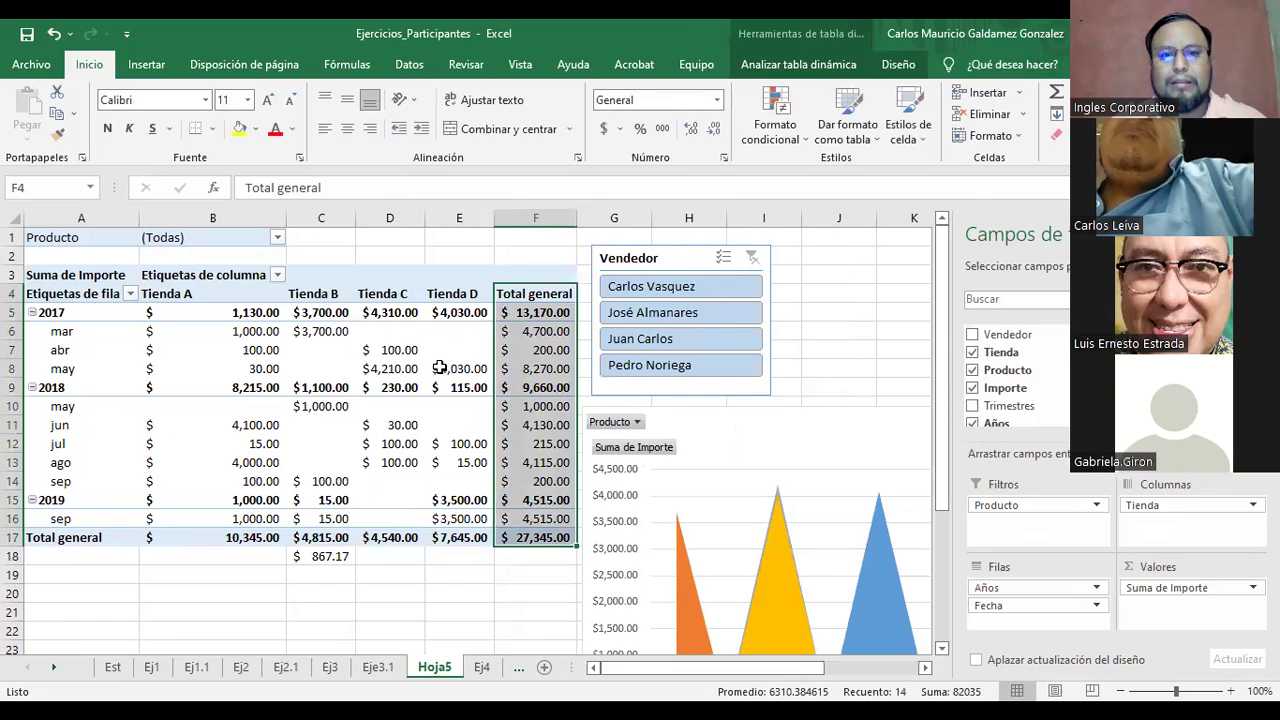
pyautogui.click(439, 368)
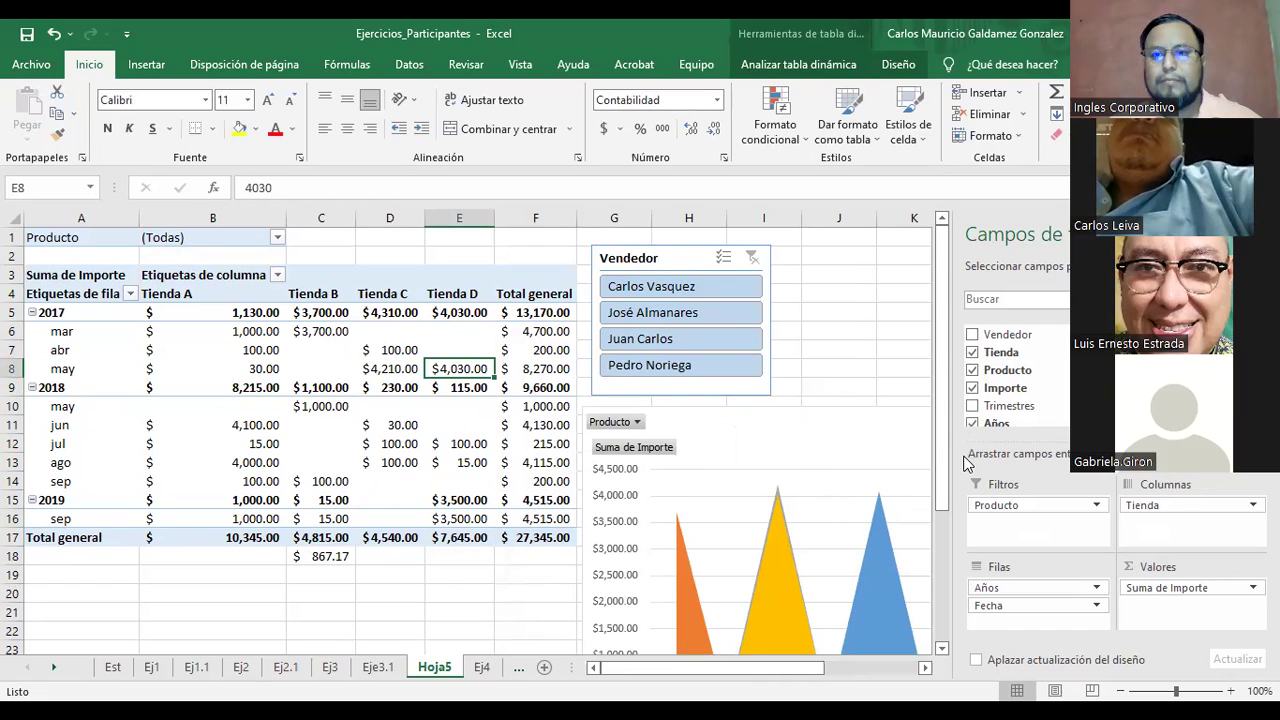
pyautogui.click(818, 430)
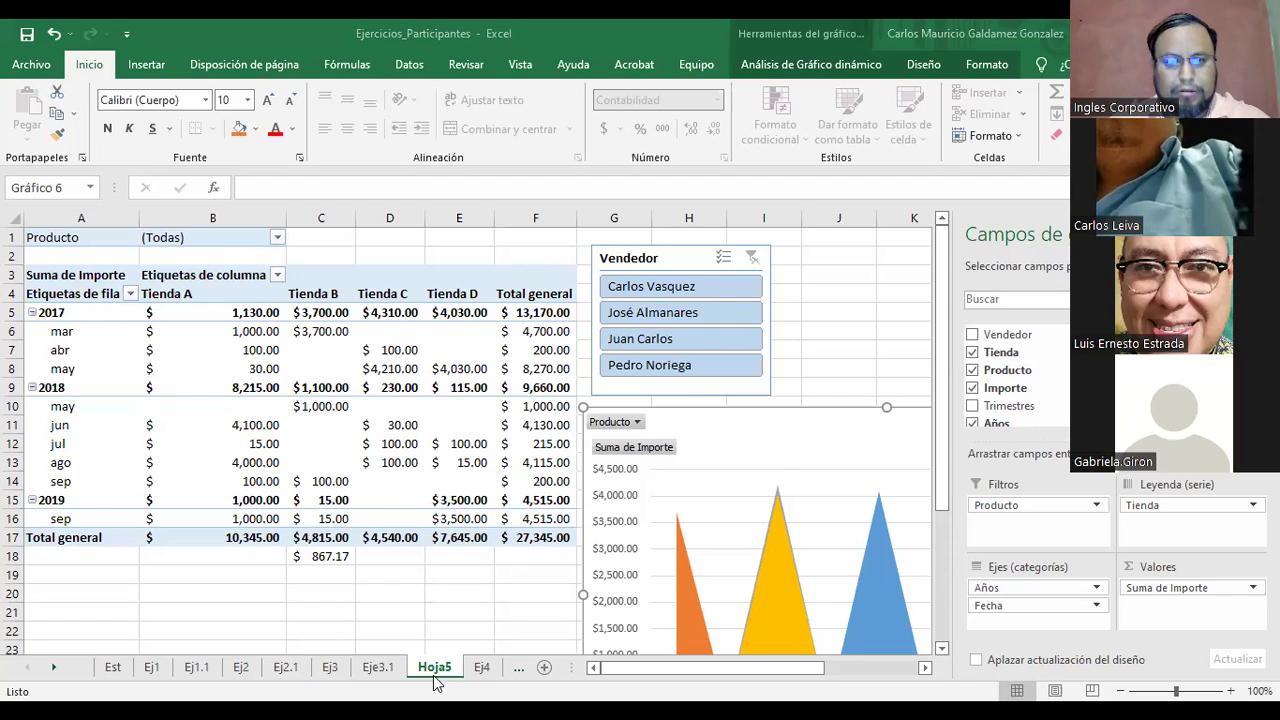
# Nudge the pivot chart slightly and line up the Vendedor slicer above it against the start of column G
pyautogui.moveTo(766, 428); pyautogui.dragTo(760, 424)
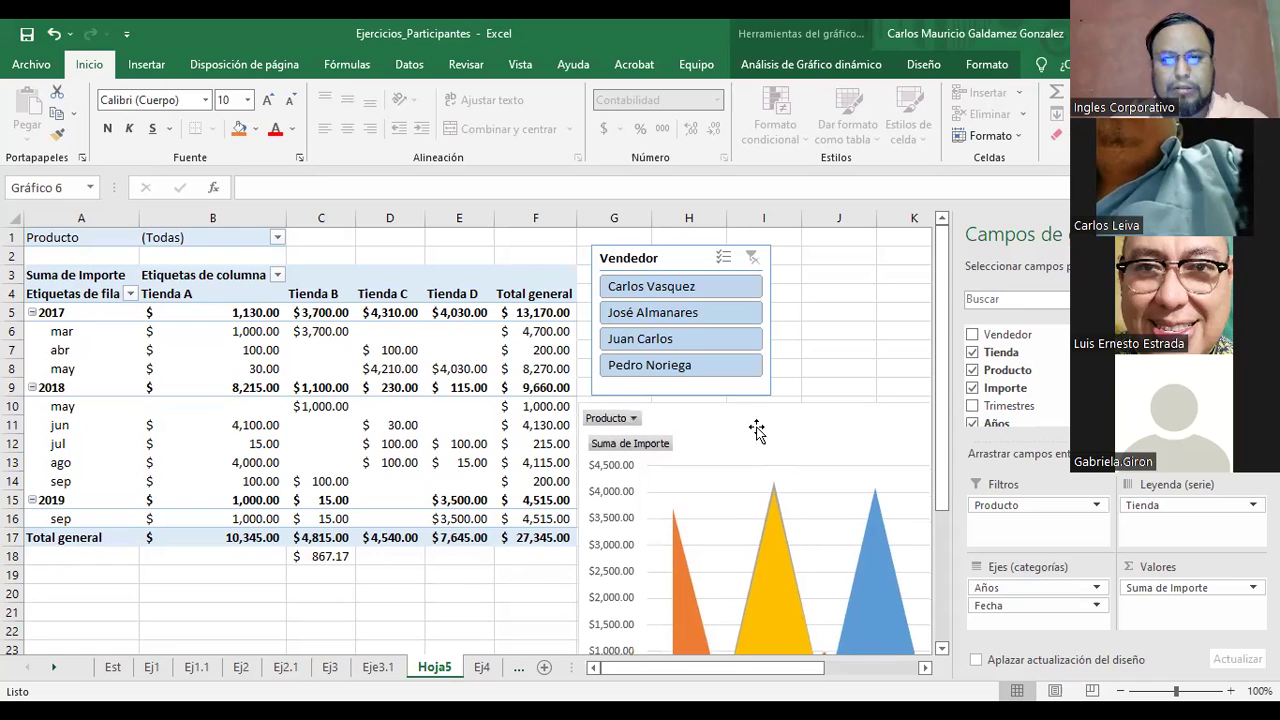
pyautogui.click(667, 257)
pyautogui.moveTo(667, 257); pyautogui.dragTo(655, 261)
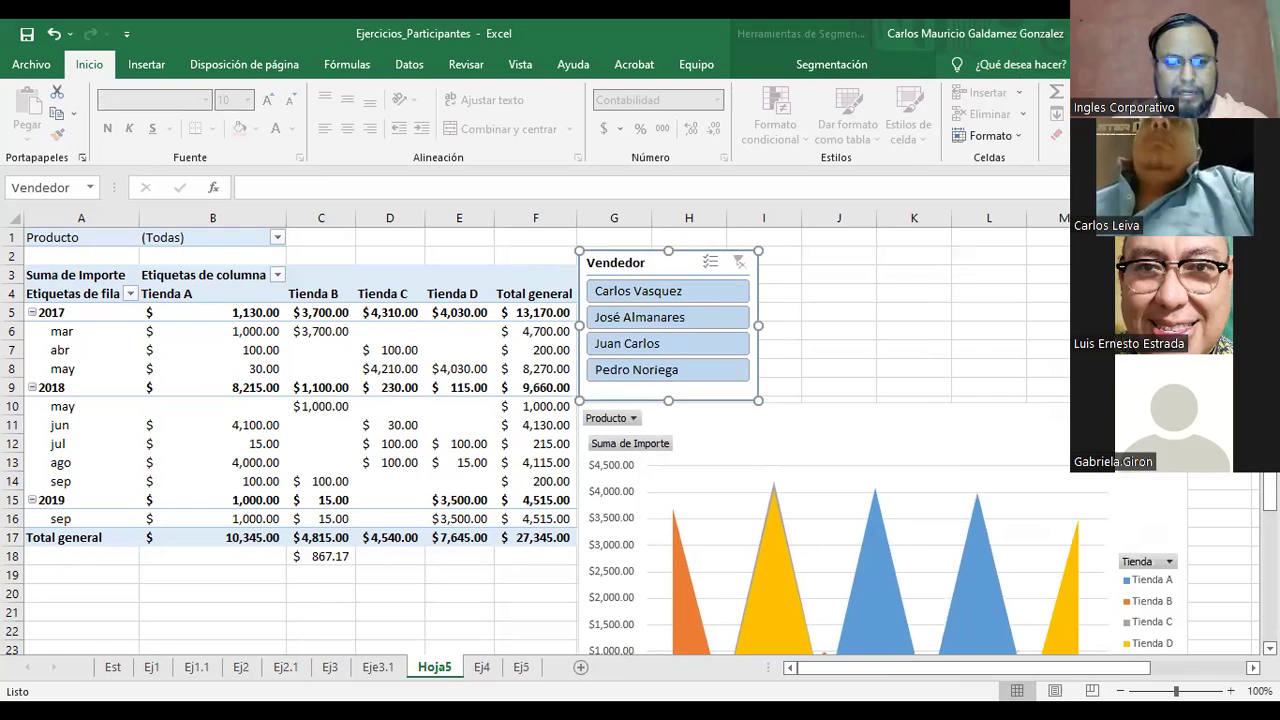
# Look through the exercise sheets Ej4, Ej5 and Ej6, and switch to the full-screen Genially presentation
pyautogui.click(490, 668)
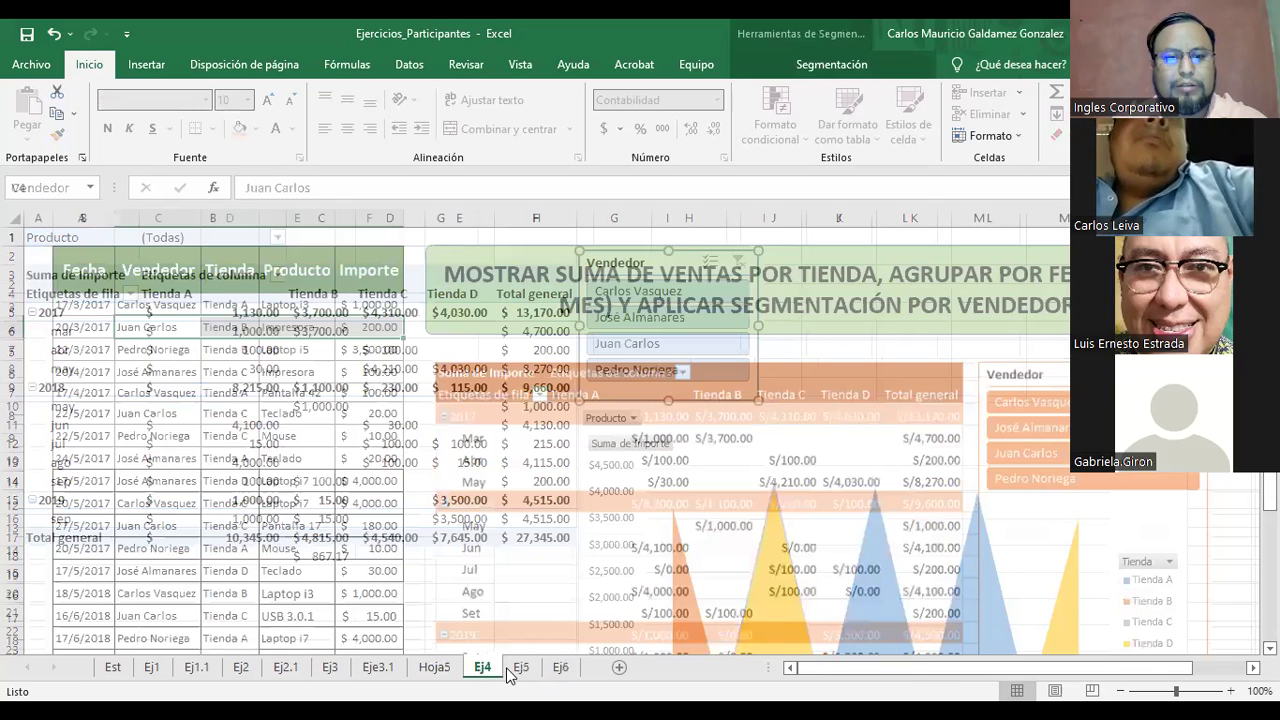
pyautogui.click(519, 670)
pyautogui.click(520, 676)
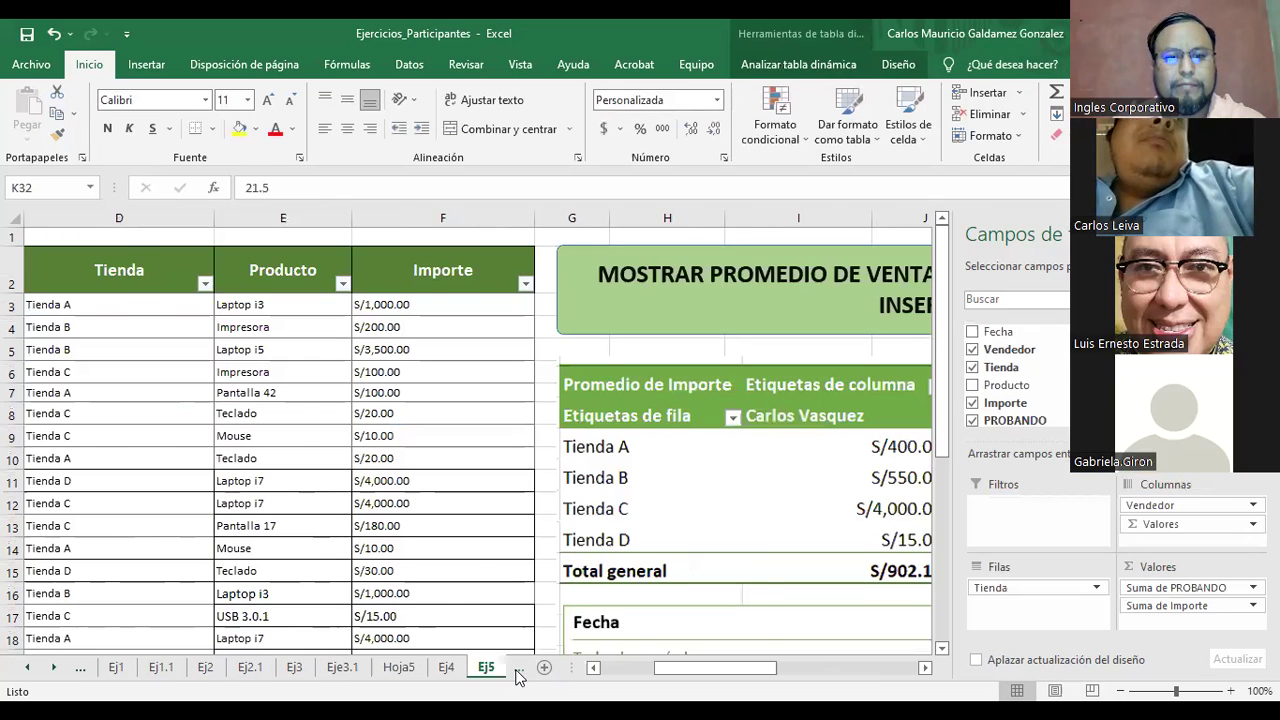
pyautogui.click(445, 670)
pyautogui.hotkey('ctrl', 'pagedown')
pyautogui.click(445, 670)
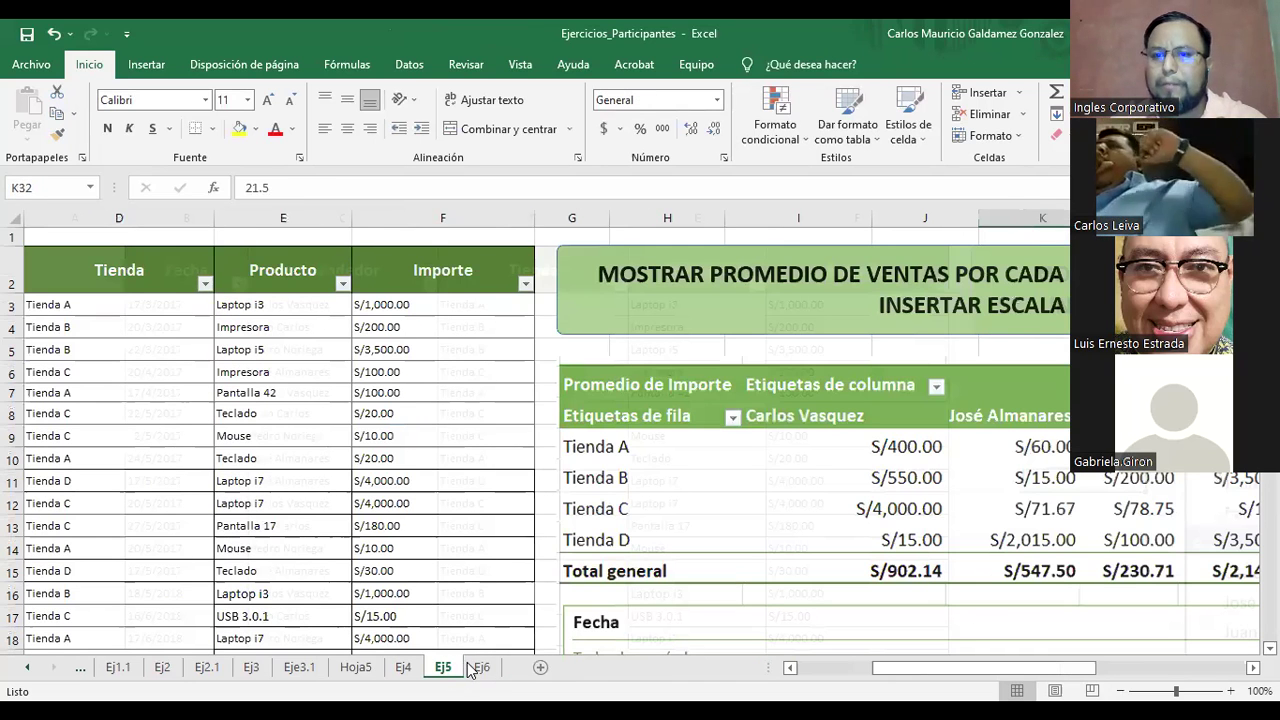
pyautogui.click(482, 668)
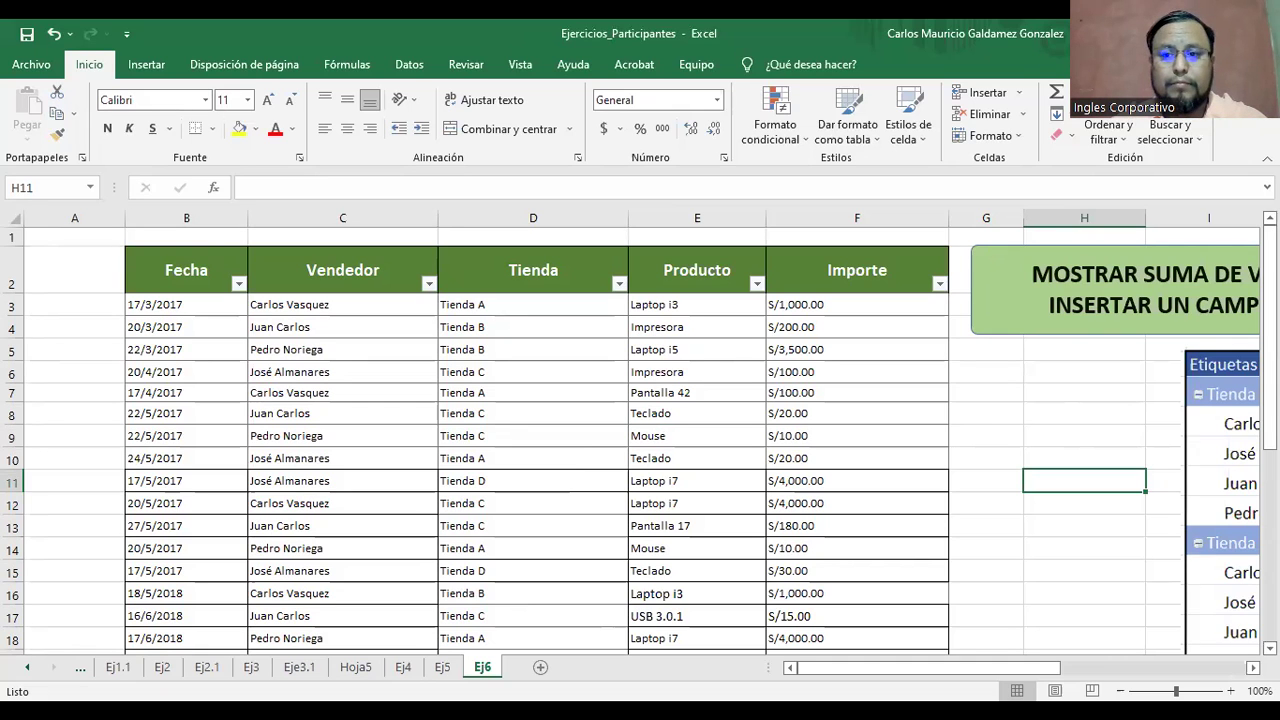
pyautogui.hotkey('alt', 'Tab')
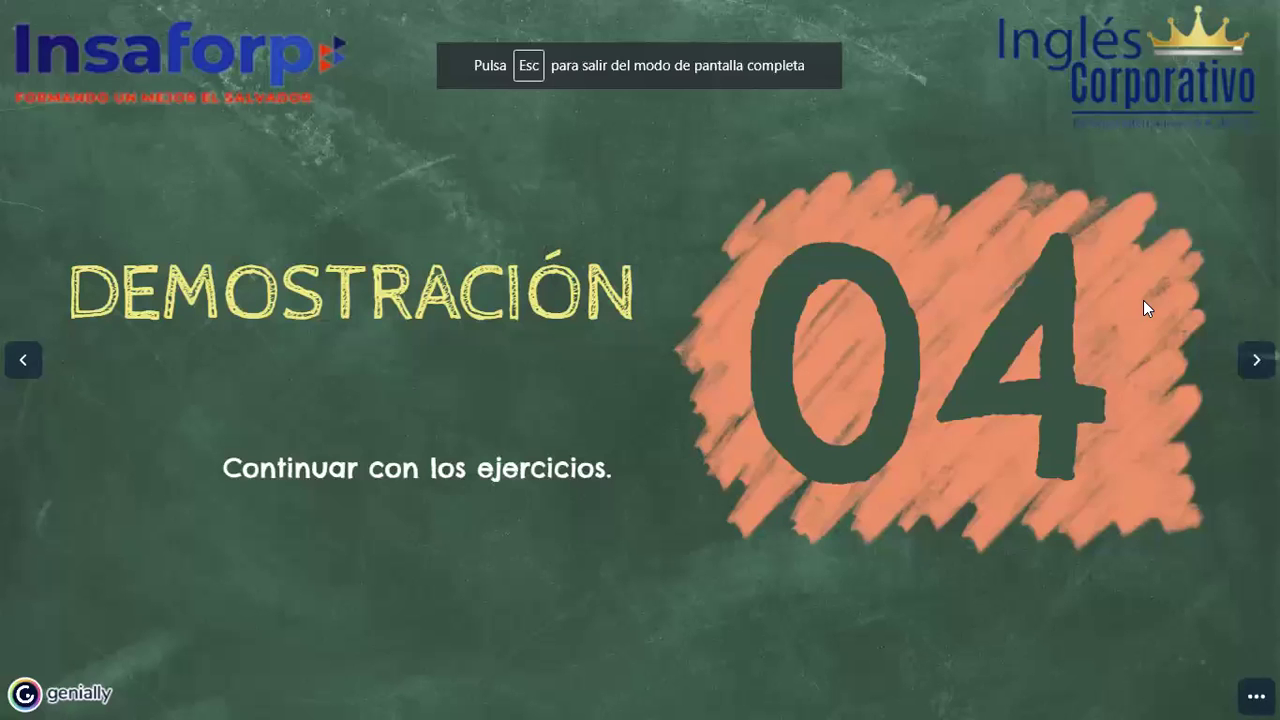